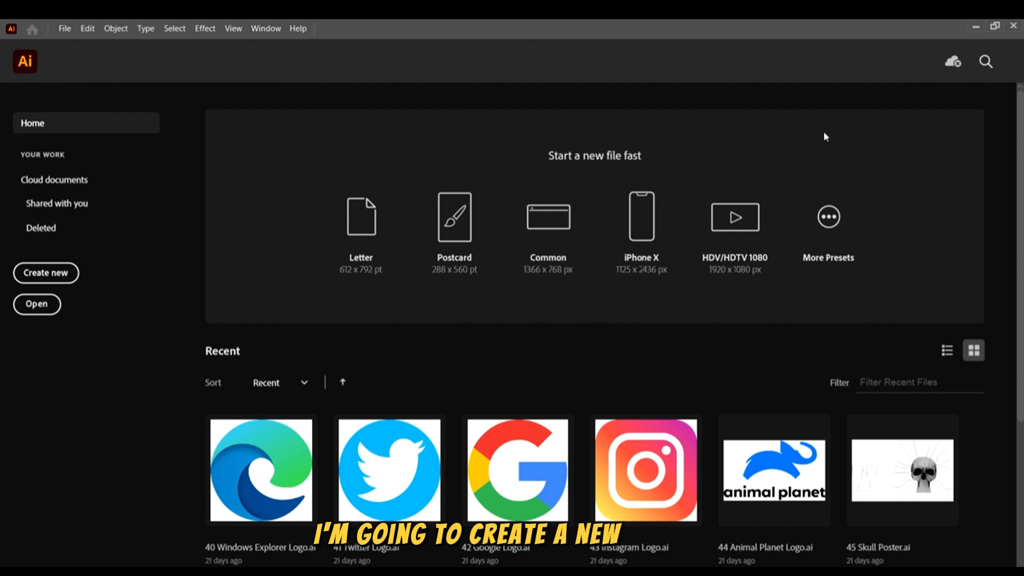
Create a document from the Common 1366 x 768 px preset and narrow its artboard to about 948 px wide.
{"action": "left_click", "coordinate": [565, 218]}
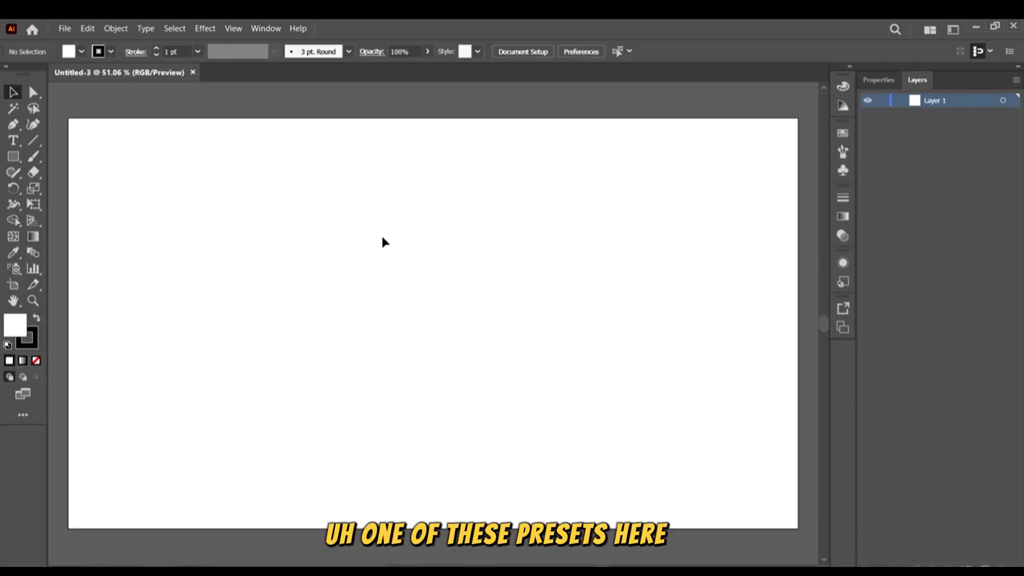
{"action": "scroll", "coordinate": [383, 242], "scroll_direction": "down", "scroll_amount": 2}
{"action": "left_click", "coordinate": [11, 287]}
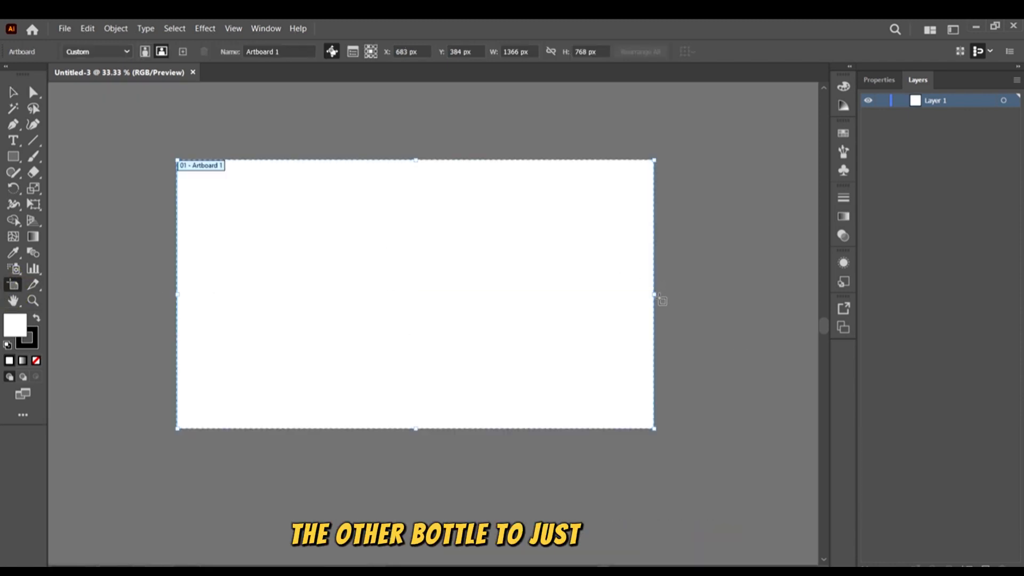
{"action": "left_click_drag", "start_coordinate": [655, 298], "coordinate": [508, 294]}
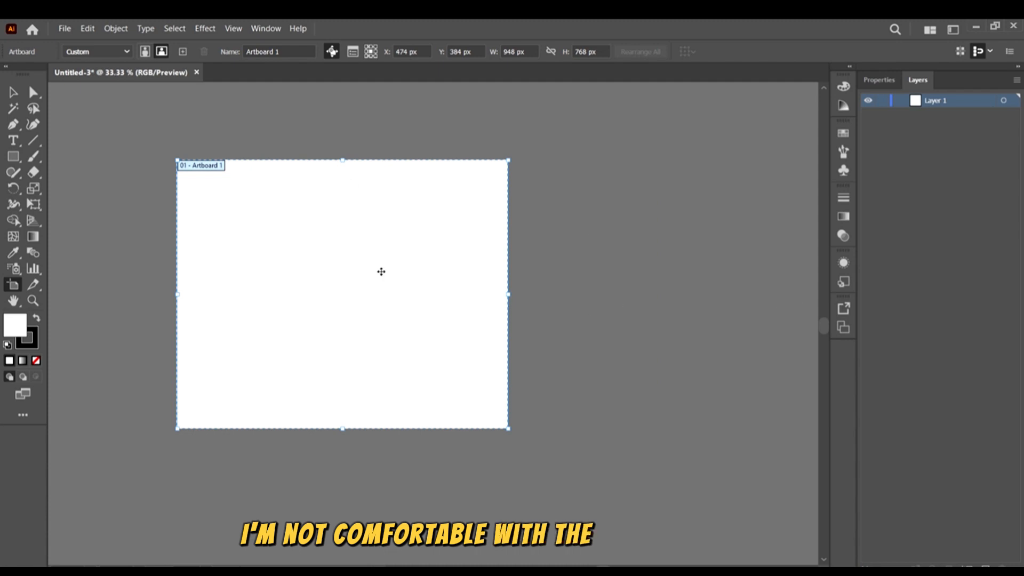
{"action": "left_click", "coordinate": [13, 93]}
{"action": "scroll", "coordinate": [192, 232], "scroll_direction": "up", "scroll_amount": 2}
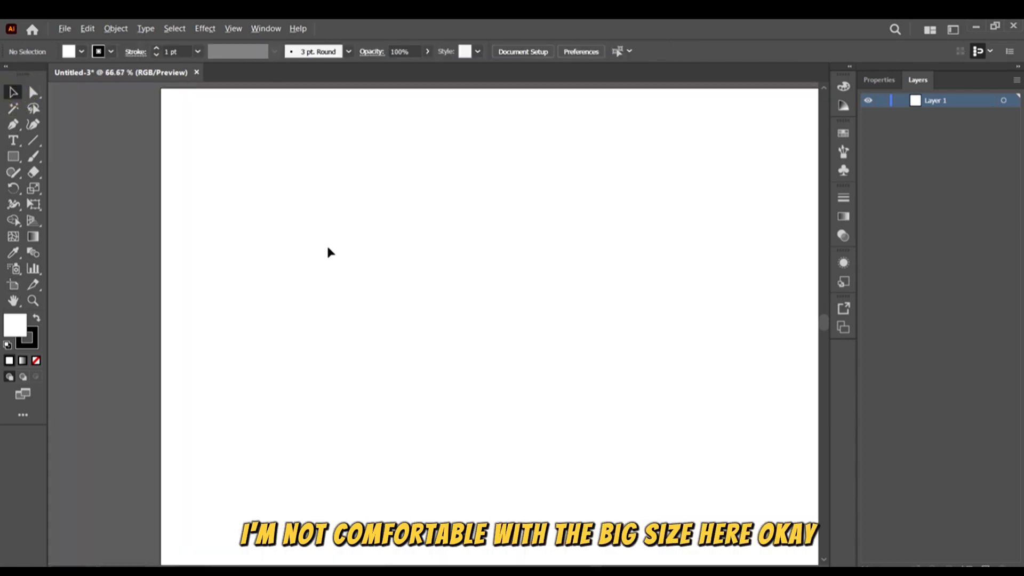
{"action": "scroll", "coordinate": [327, 248], "scroll_direction": "down", "scroll_amount": 2}
{"action": "left_click", "coordinate": [589, 315]}
{"action": "scroll", "coordinate": [368, 254], "scroll_direction": "up", "scroll_amount": 1}
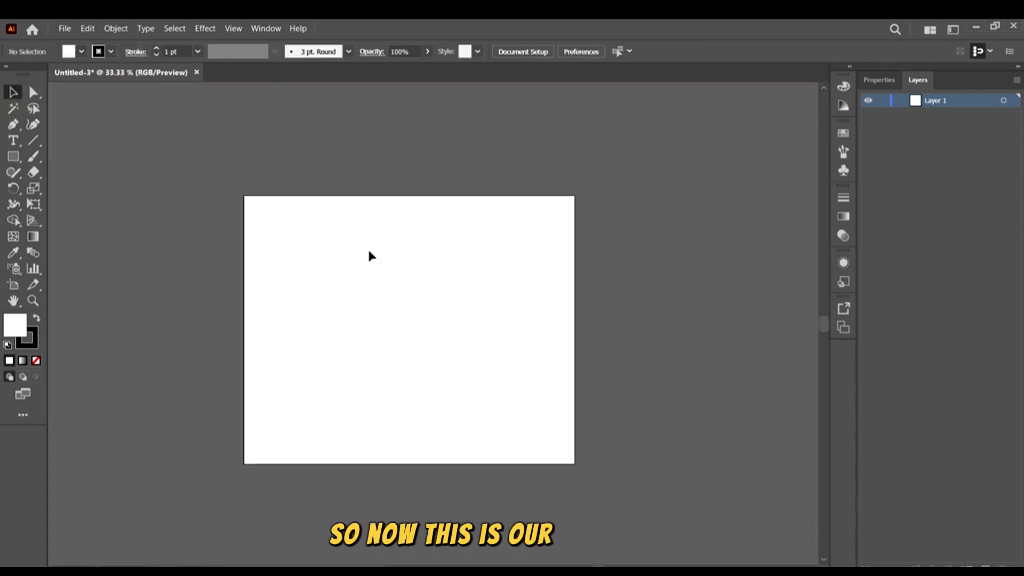
{"action": "scroll", "coordinate": [482, 277], "scroll_direction": "down", "scroll_amount": 1}
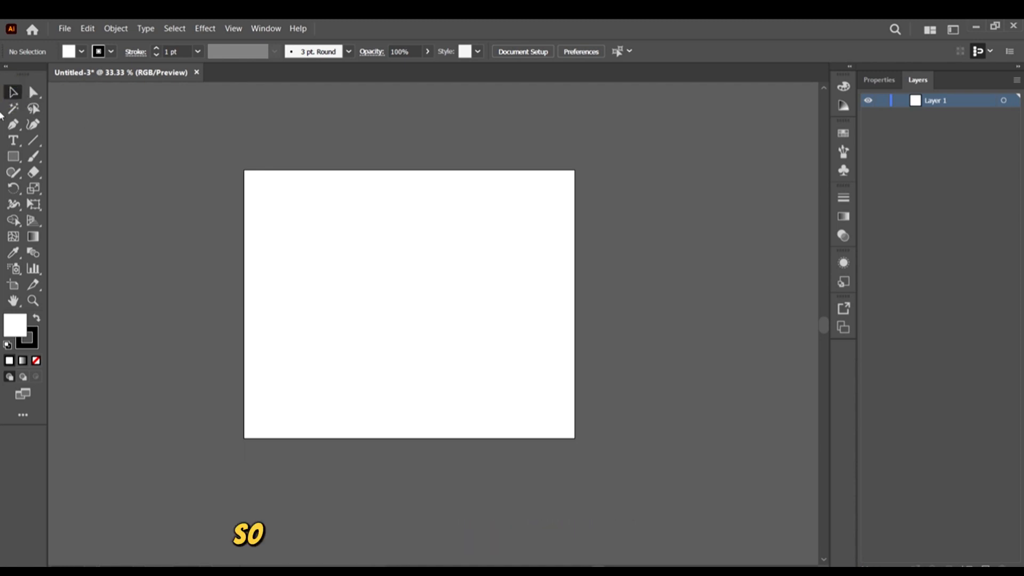
Draw a rectangle over the artboard's upper-left corner and another inside the artboard, and move the first one down.
{"action": "left_click", "coordinate": [201, 158]}
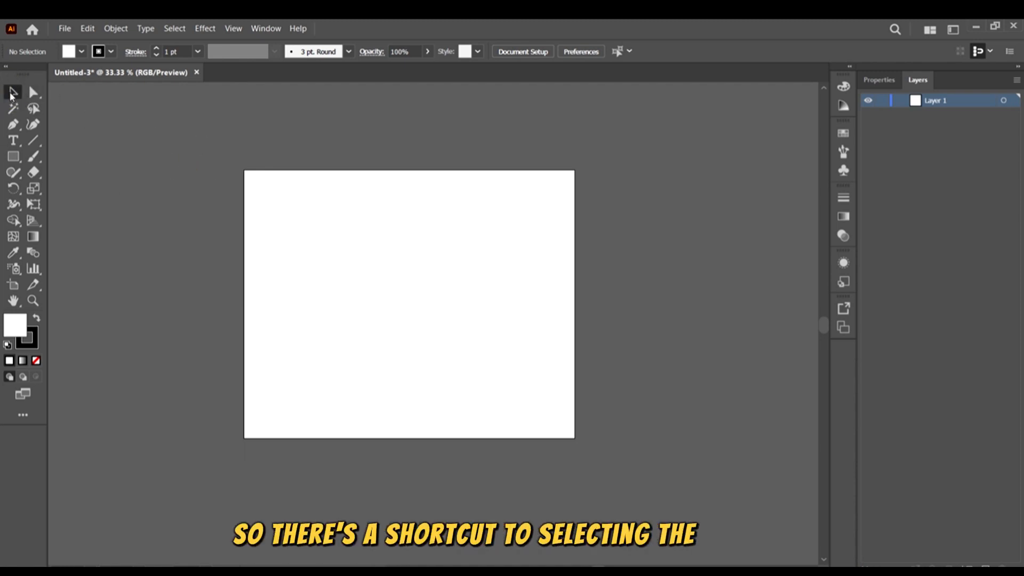
{"action": "left_click", "coordinate": [13, 172]}
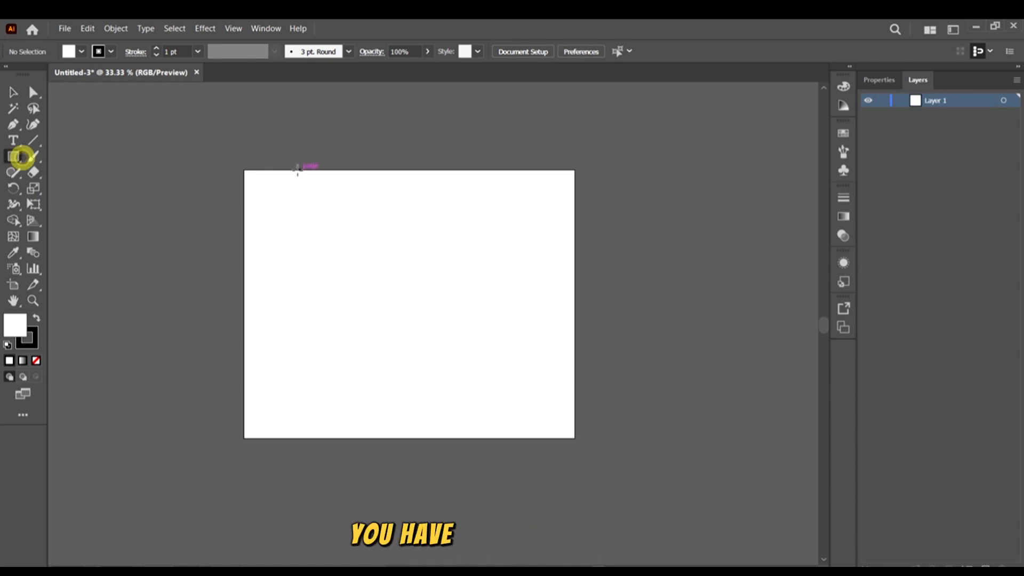
{"action": "mouse_move", "coordinate": [131, 133]}
{"action": "left_mouse_down"}
{"action": "mouse_move", "coordinate": [400, 290]}
{"action": "mouse_move", "coordinate": [316, 291]}
{"action": "left_mouse_up"}
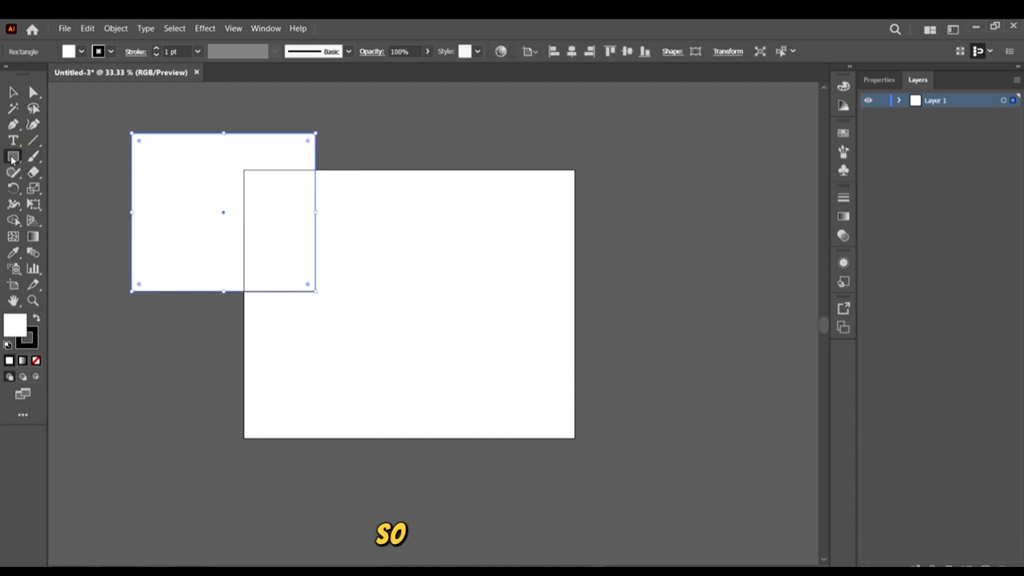
{"action": "left_click_drag", "start_coordinate": [353, 182], "coordinate": [477, 325]}
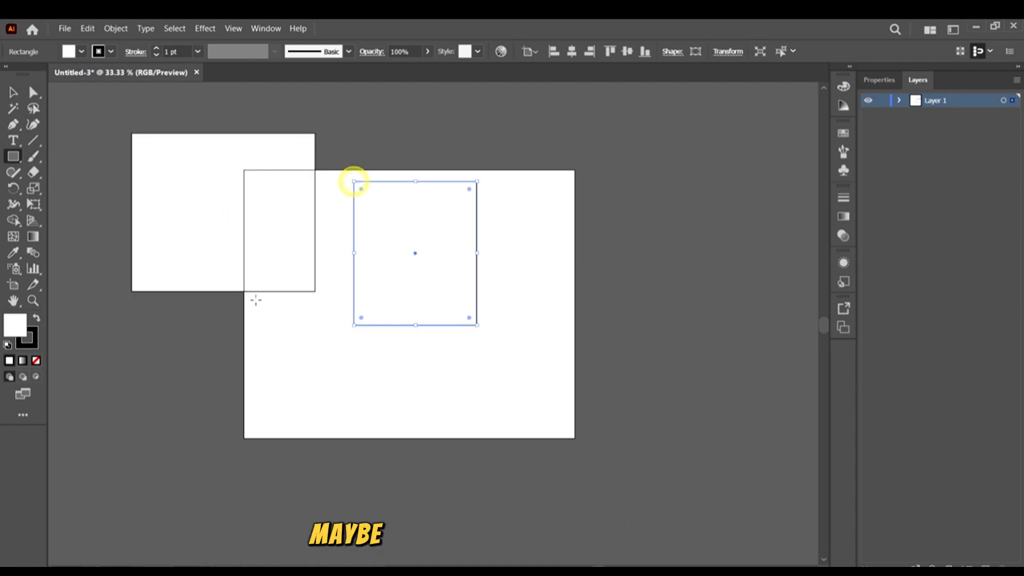
{"action": "left_click", "coordinate": [13, 93]}
{"action": "left_click_drag", "start_coordinate": [286, 275], "coordinate": [283, 322]}
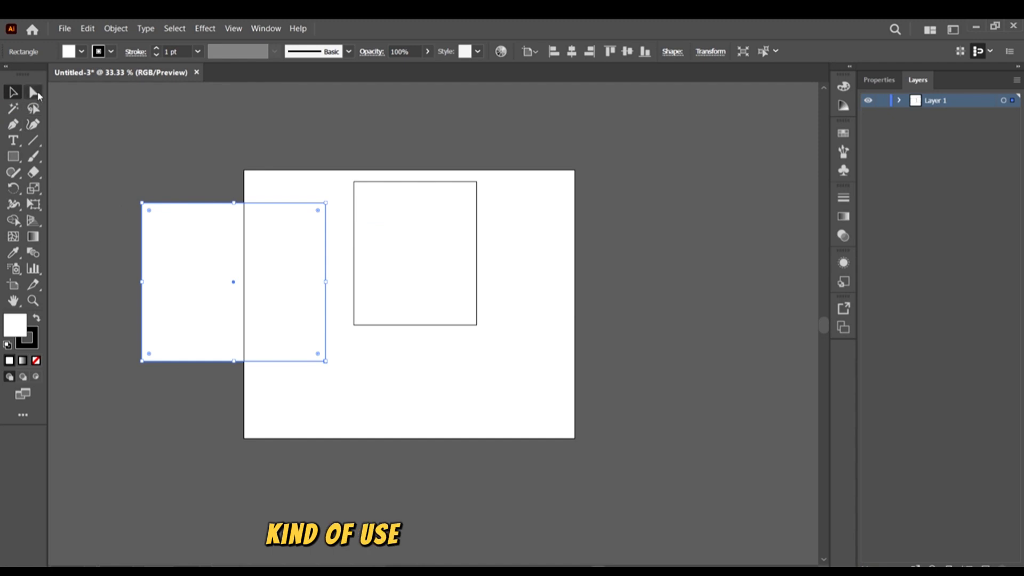
Pull the facing lower corners of both rectangles below the artboard, placing the second shape's tip at about X 32 px, Y 985 px.
{"action": "left_click", "coordinate": [33, 93]}
{"action": "left_click_drag", "start_coordinate": [380, 432], "coordinate": [320, 320]}
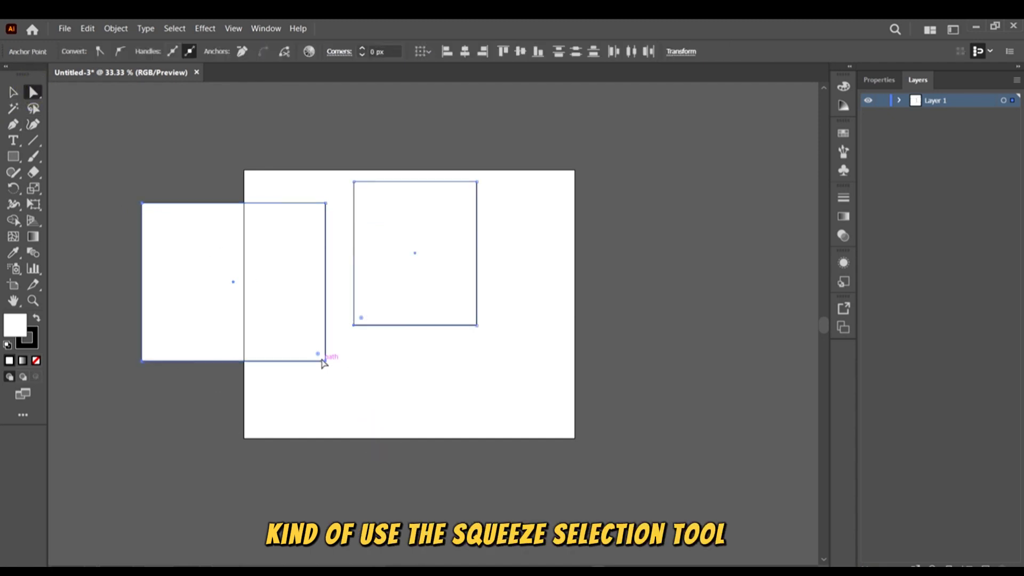
{"action": "left_click_drag", "start_coordinate": [325, 361], "coordinate": [377, 540]}
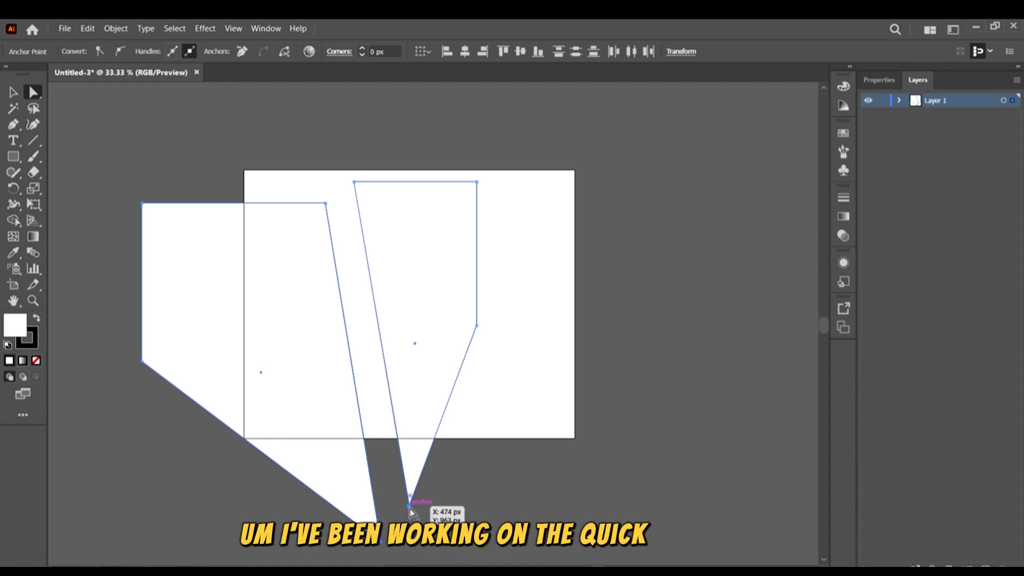
{"action": "left_click_drag", "start_coordinate": [409, 506], "coordinate": [382, 501]}
{"action": "left_click", "coordinate": [408, 516]}
{"action": "left_click", "coordinate": [383, 501]}
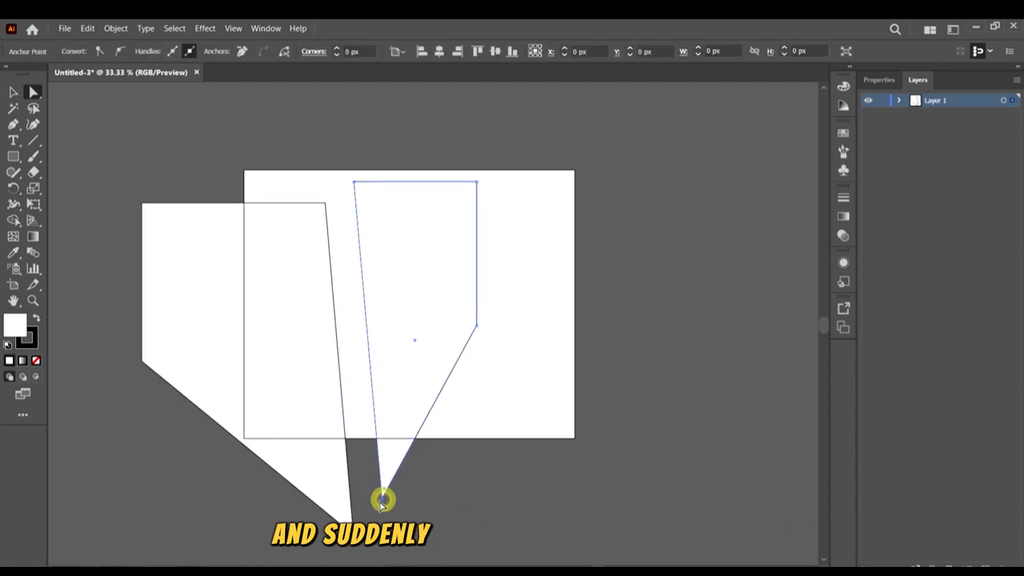
{"action": "left_click_drag", "start_coordinate": [382, 500], "coordinate": [256, 514]}
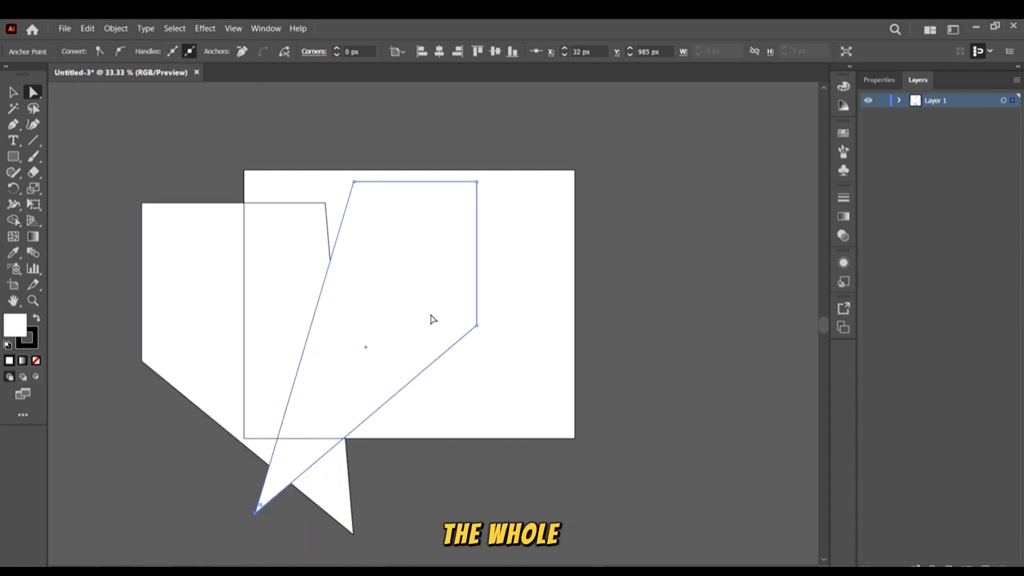
Move the left shape past the artboard's right edge, shift the other slightly up and right, and bring the first back to overlap it.
{"action": "key", "text": "v"}
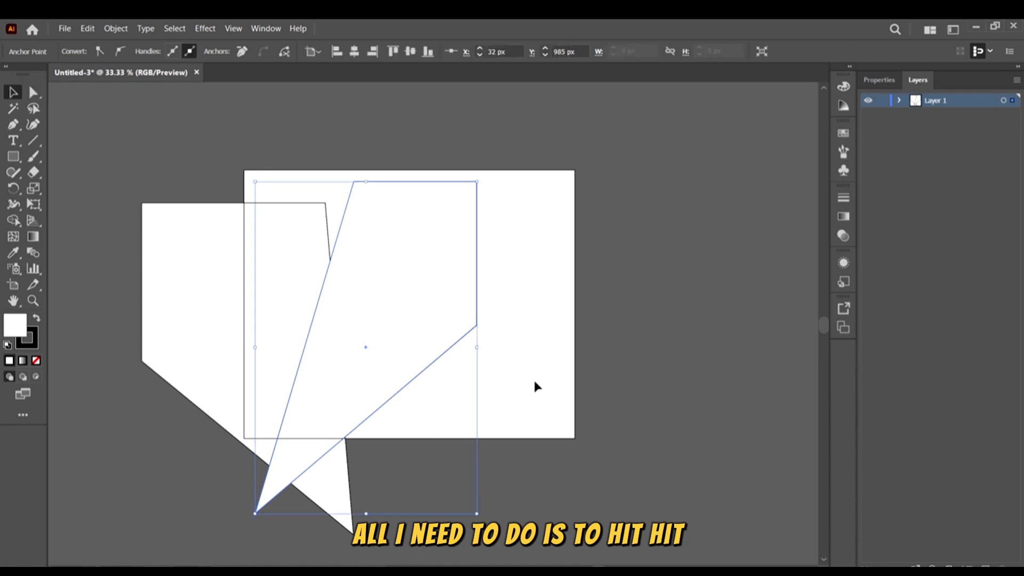
{"action": "left_click_drag", "start_coordinate": [315, 234], "coordinate": [738, 252]}
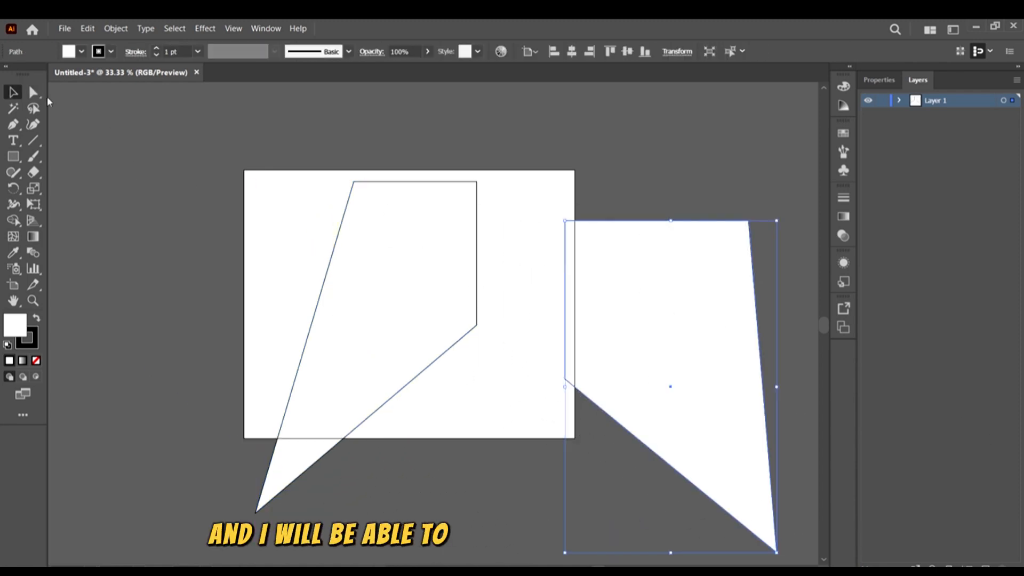
{"action": "left_click_drag", "start_coordinate": [423, 279], "coordinate": [459, 267]}
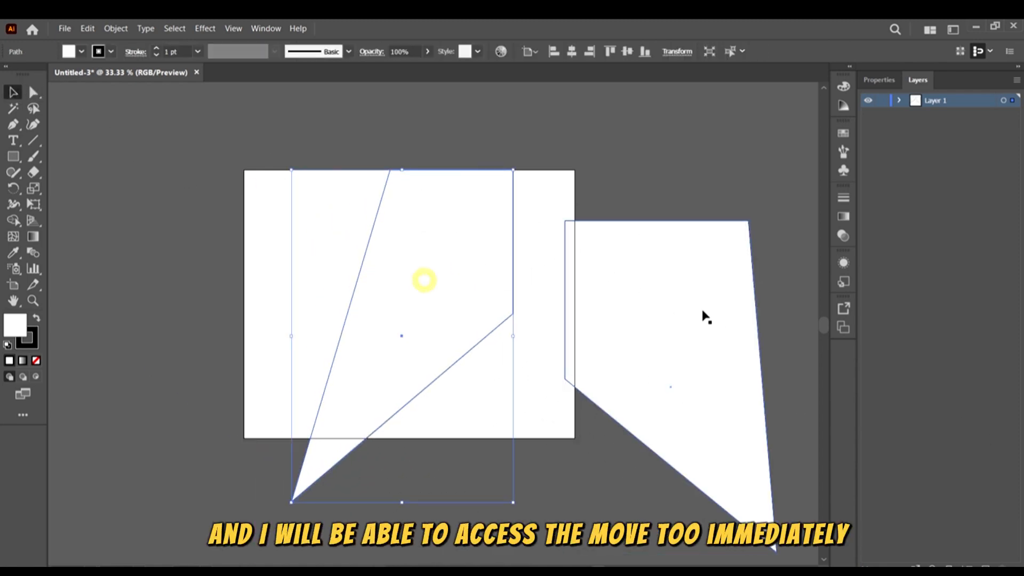
{"action": "left_click_drag", "start_coordinate": [690, 304], "coordinate": [411, 231]}
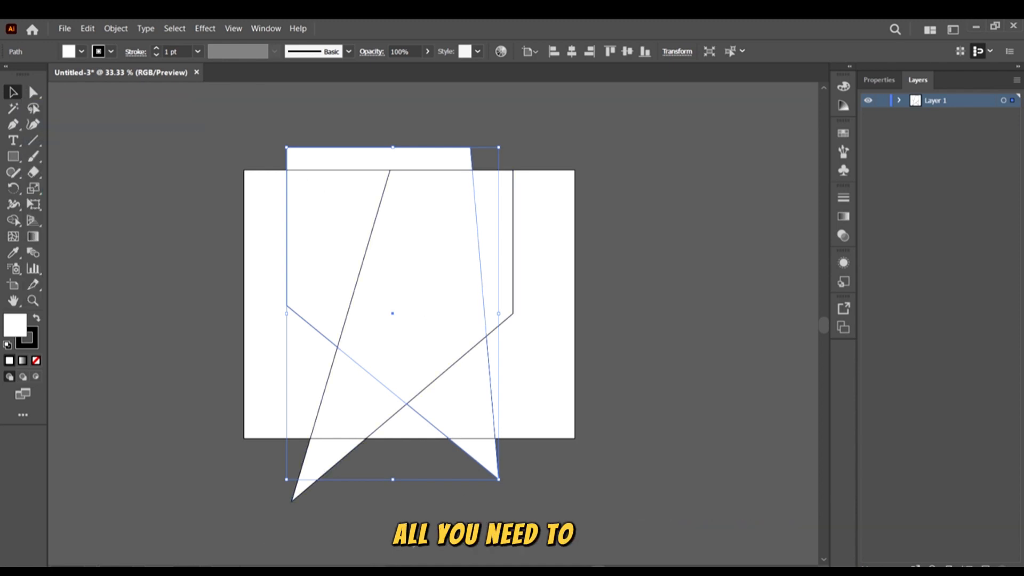
Use direct selection to nudge the front shape's lower tip slightly up and right to about Y 936 px, and deselect it.
{"action": "key", "text": "a"}
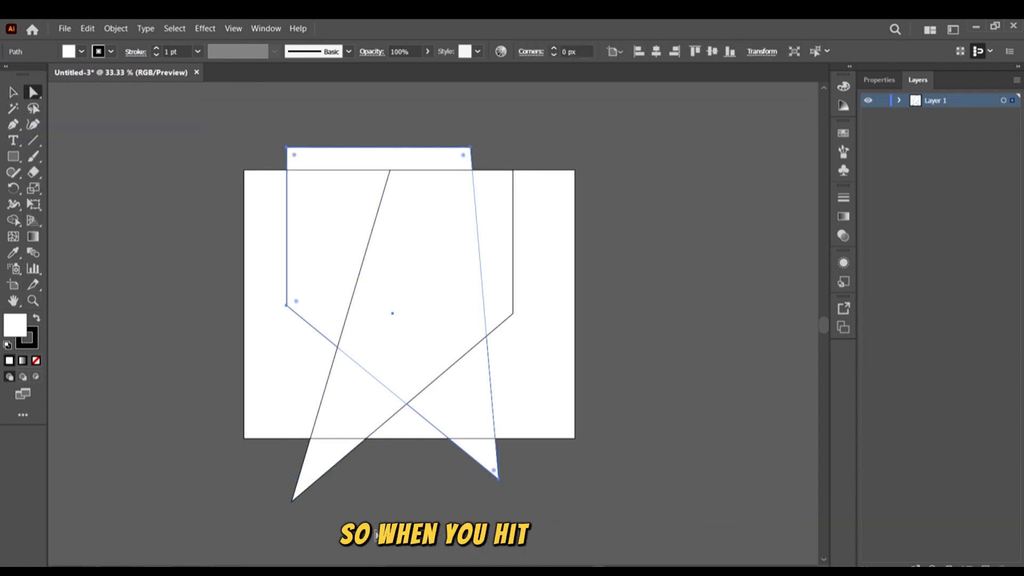
{"action": "left_click_drag", "start_coordinate": [184, 459], "coordinate": [184, 458]}
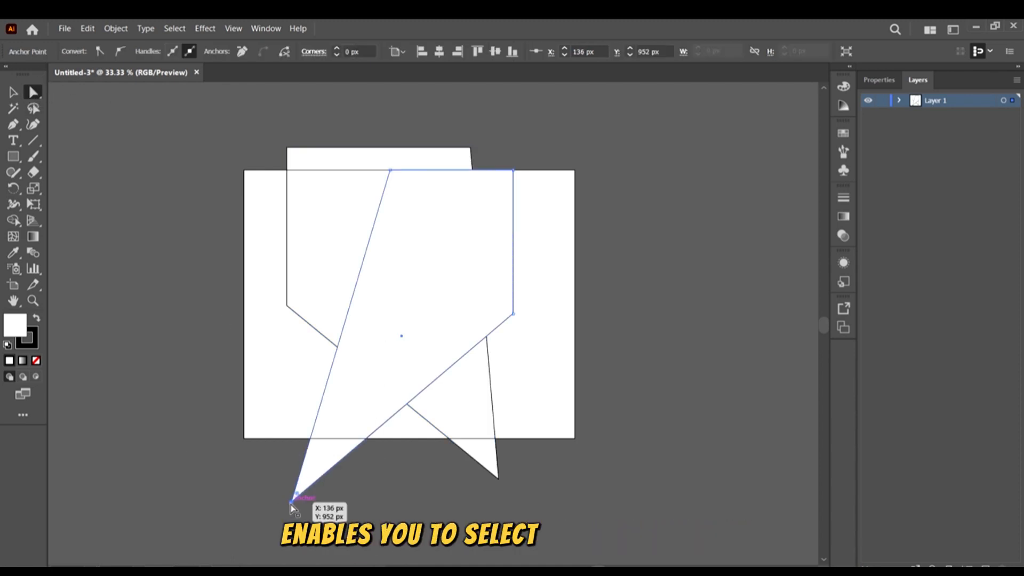
{"action": "mouse_move", "coordinate": [292, 500]}
{"action": "left_mouse_down"}
{"action": "mouse_move", "coordinate": [405, 520]}
{"action": "mouse_move", "coordinate": [304, 495]}
{"action": "left_mouse_up"}
{"action": "left_click", "coordinate": [540, 208]}
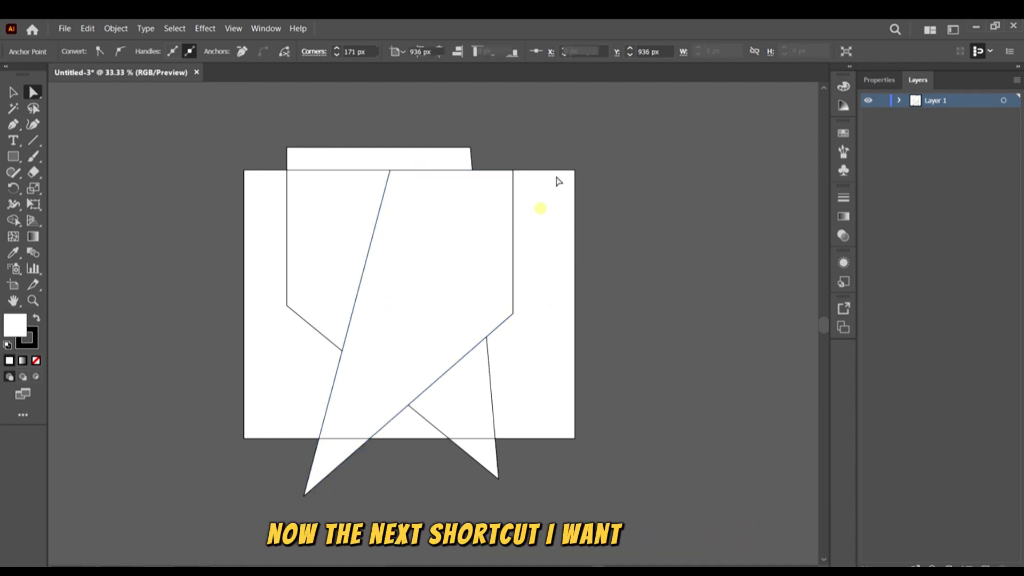
{"action": "left_click", "coordinate": [513, 170]}
{"action": "left_click", "coordinate": [622, 272]}
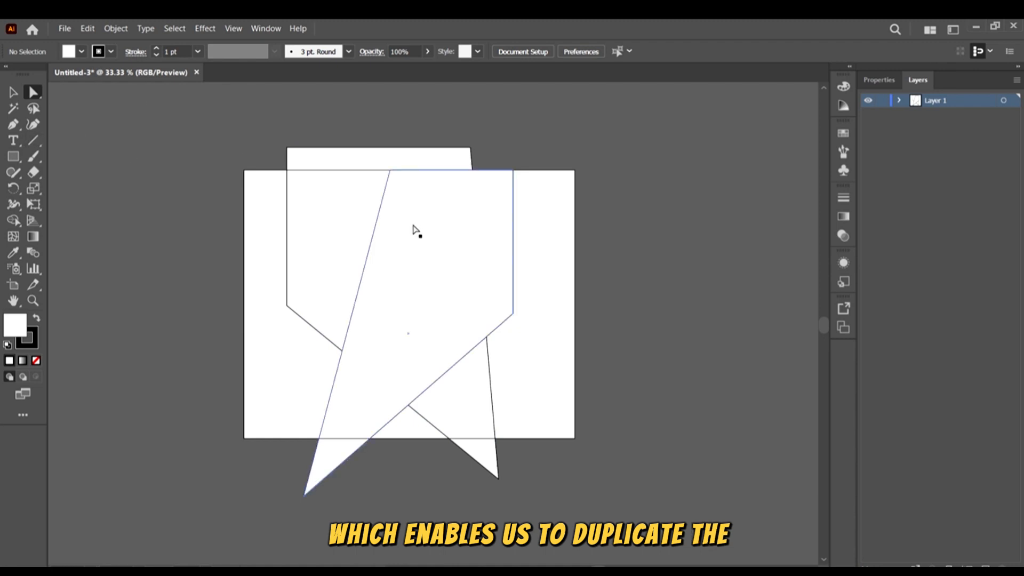
Duplicate the front kite-like shape to the right of the artboard, and place another copy over the artboard's upper-right corner.
{"action": "left_click", "coordinate": [438, 243]}
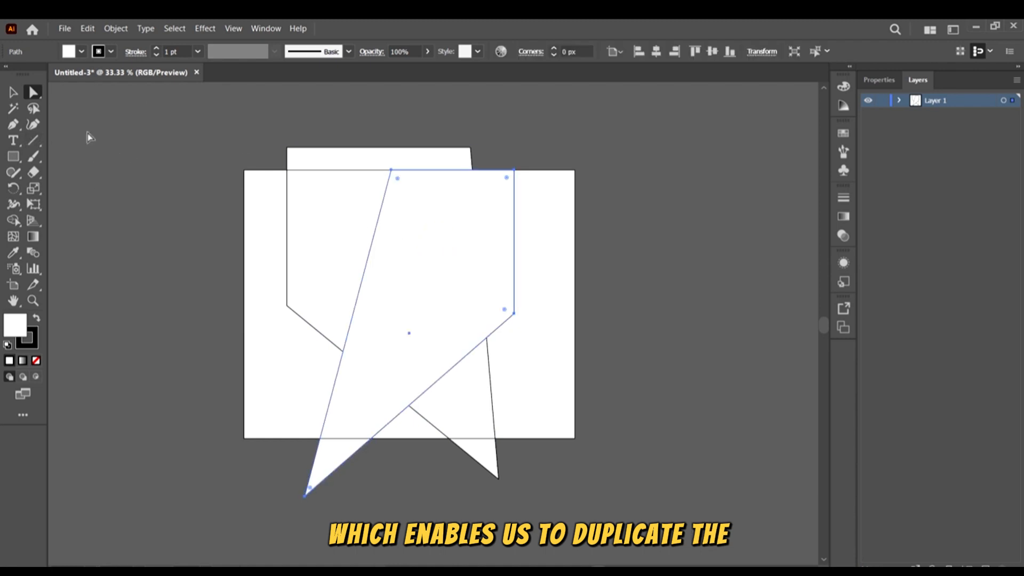
{"action": "left_click", "coordinate": [734, 289]}
{"action": "left_click", "coordinate": [468, 238]}
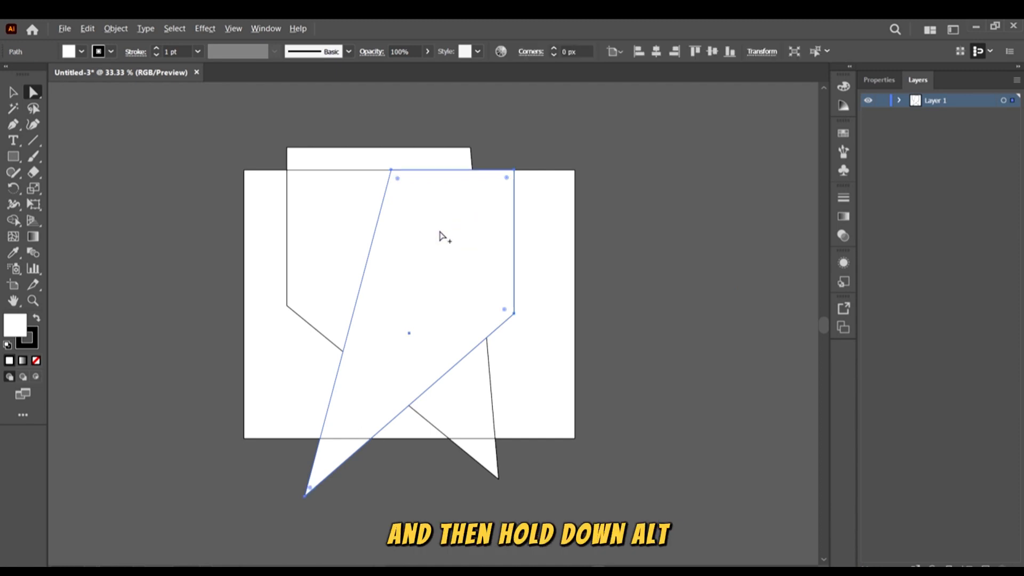
{"action": "left_click_drag", "start_coordinate": [441, 237], "coordinate": [711, 264]}
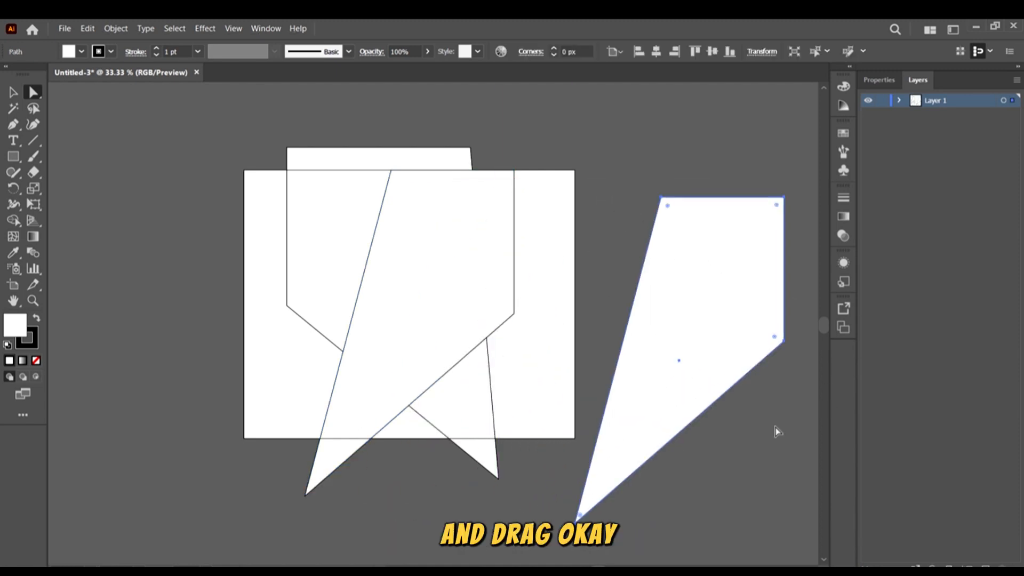
{"action": "left_click", "coordinate": [33, 94]}
{"action": "left_click", "coordinate": [15, 91]}
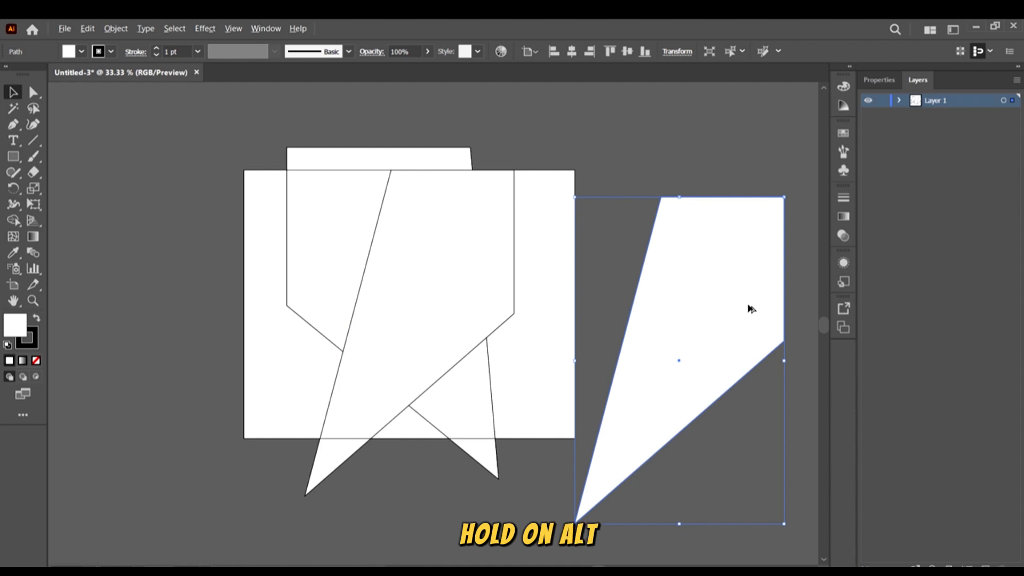
{"action": "left_click_drag", "start_coordinate": [747, 304], "coordinate": [586, 210]}
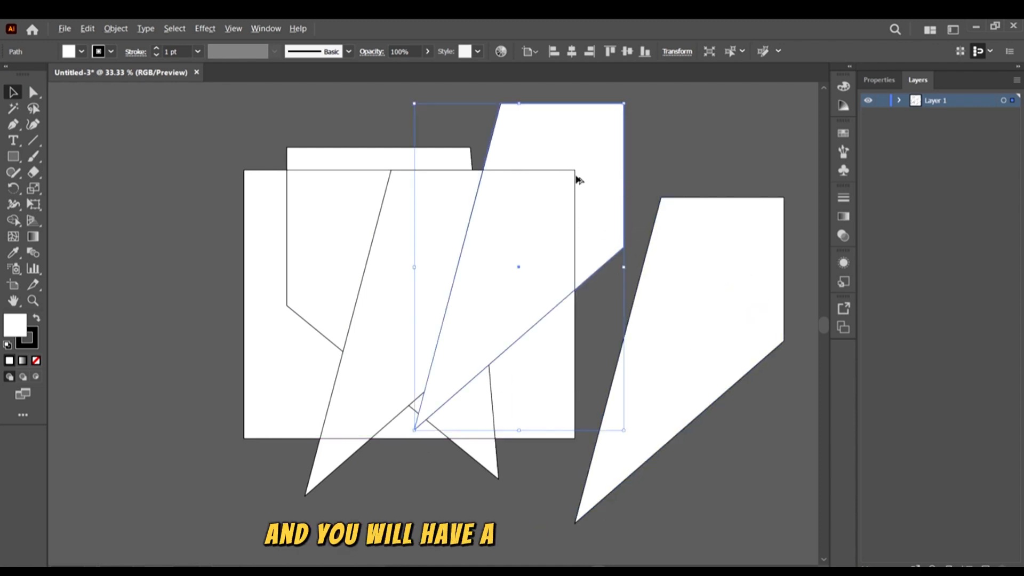
Place a copy of the kite-like shape and two copies of the other shape to the left of the artboard.
{"action": "scroll", "coordinate": [576, 179], "scroll_direction": "down", "scroll_amount": 1}
{"action": "scroll", "coordinate": [616, 205], "scroll_direction": "up", "scroll_amount": 1}
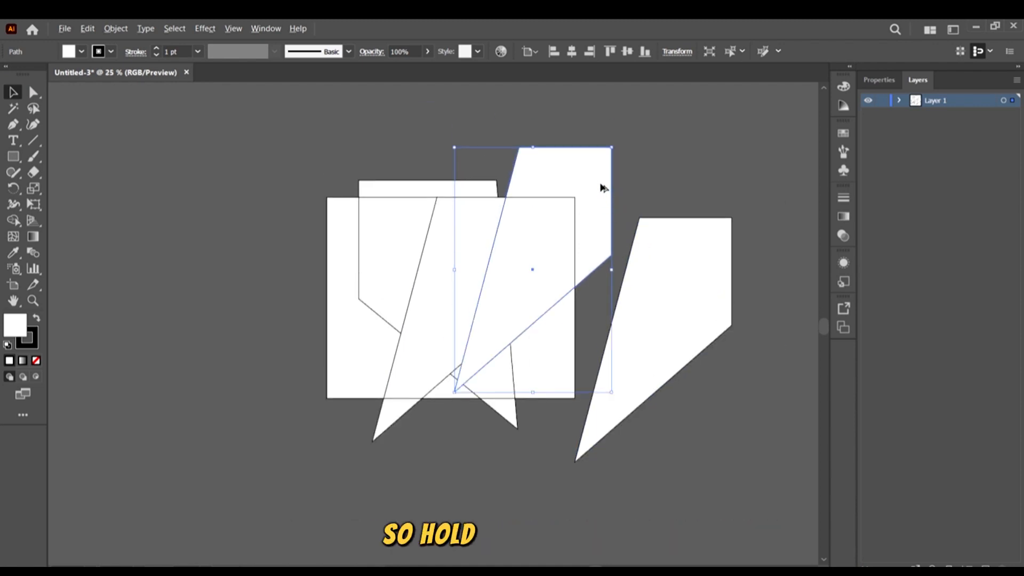
{"action": "left_click_drag", "start_coordinate": [590, 179], "coordinate": [141, 220]}
{"action": "left_click", "coordinate": [393, 231]}
{"action": "left_click_drag", "start_coordinate": [393, 231], "coordinate": [179, 370]}
{"action": "left_click_drag", "start_coordinate": [274, 373], "coordinate": [286, 165]}
Select all shapes in the document and delete them.
{"action": "key", "text": "ctrl+a"}
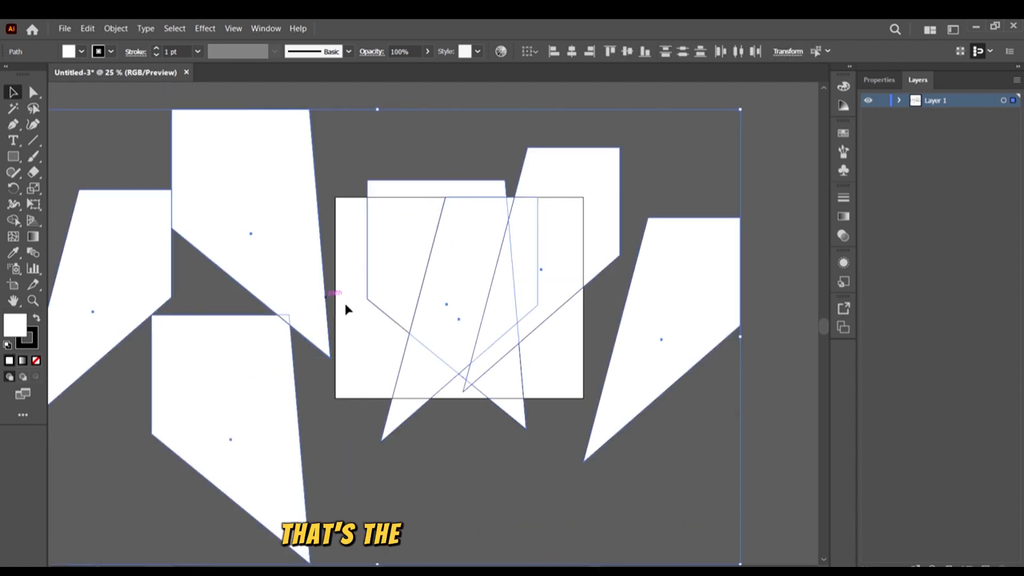
{"action": "key", "text": "Delete"}
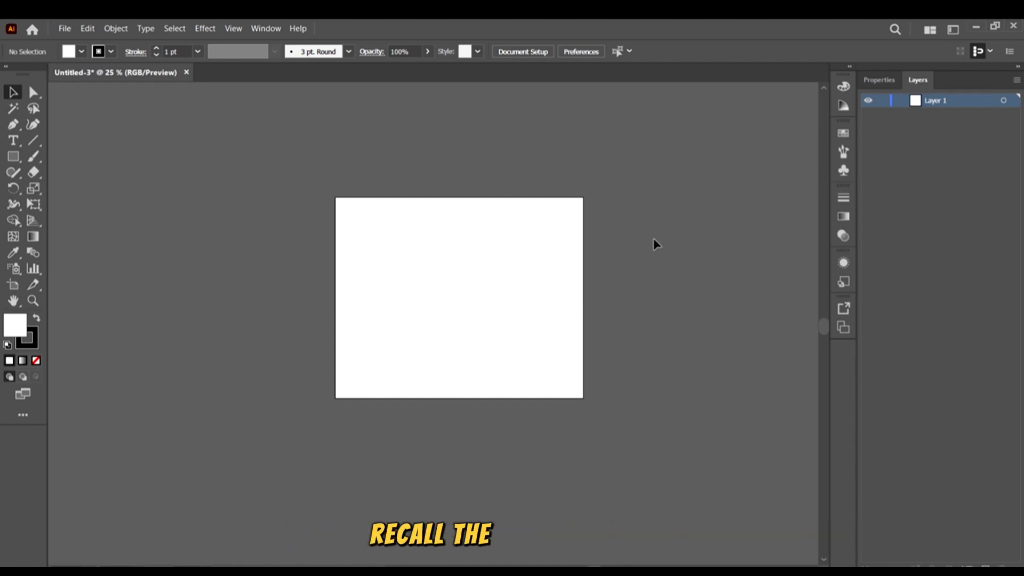
{"action": "scroll", "coordinate": [673, 280], "scroll_direction": "down", "scroll_amount": 1}
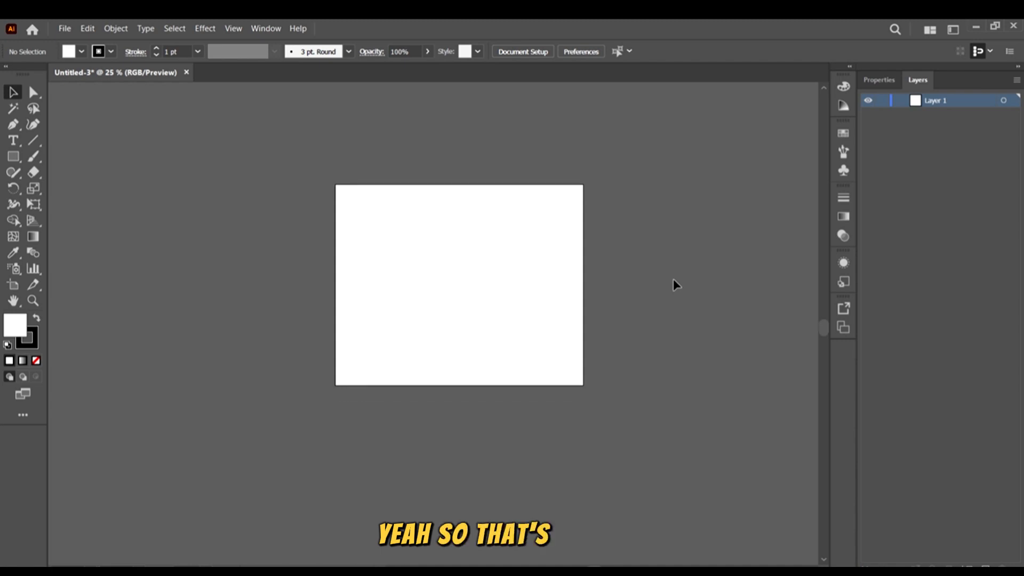
{"action": "scroll", "coordinate": [549, 258], "scroll_direction": "up", "scroll_amount": 1}
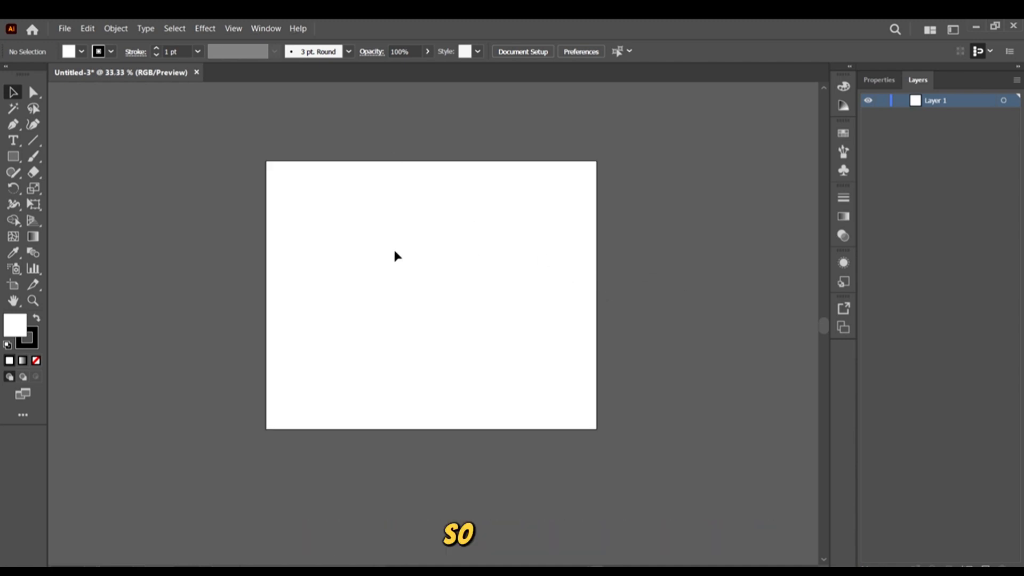
{"action": "scroll", "coordinate": [391, 249], "scroll_direction": "down", "scroll_amount": 2}
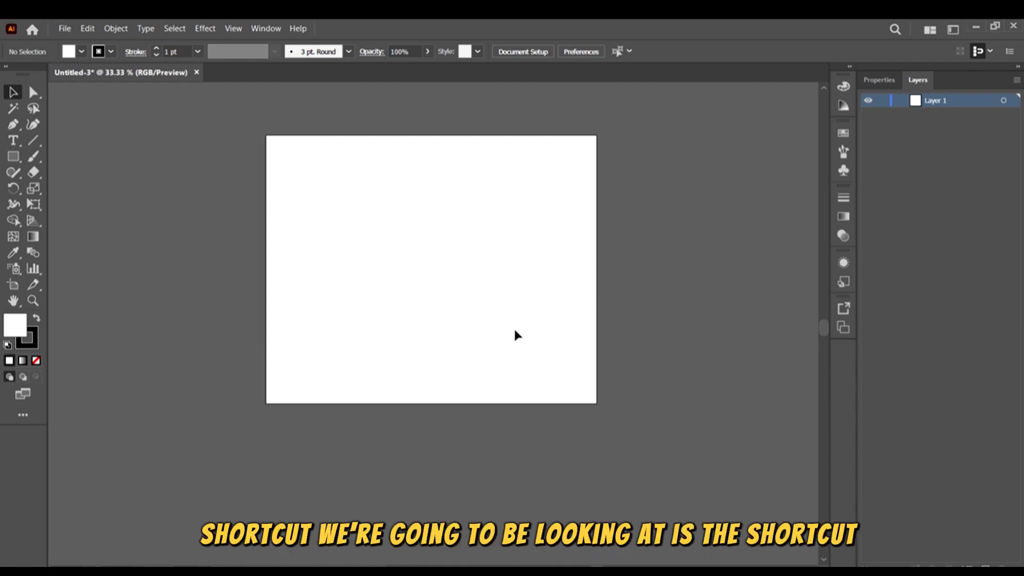
{"action": "scroll", "coordinate": [520, 256], "scroll_direction": "right", "scroll_amount": 3}
{"action": "scroll", "coordinate": [412, 233], "scroll_direction": "up", "scroll_amount": 1}
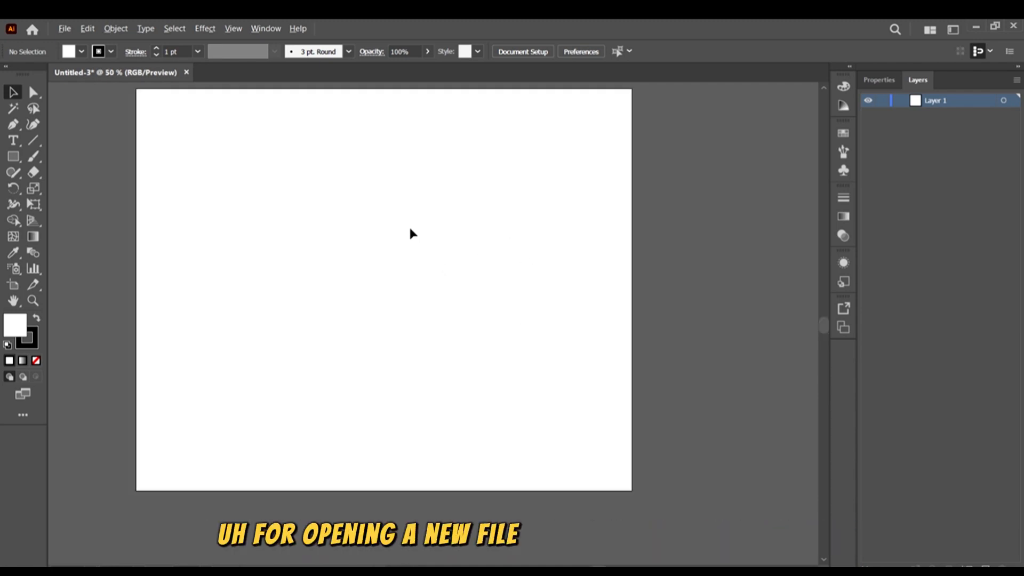
Create a 1366 x 768 px document with one artboard from the Common preset, and close the new document.
{"action": "scroll", "coordinate": [360, 220], "scroll_direction": "up", "scroll_amount": 4}
{"action": "scroll", "coordinate": [410, 229], "scroll_direction": "down", "scroll_amount": 3}
{"action": "scroll", "coordinate": [410, 230], "scroll_direction": "up", "scroll_amount": 2}
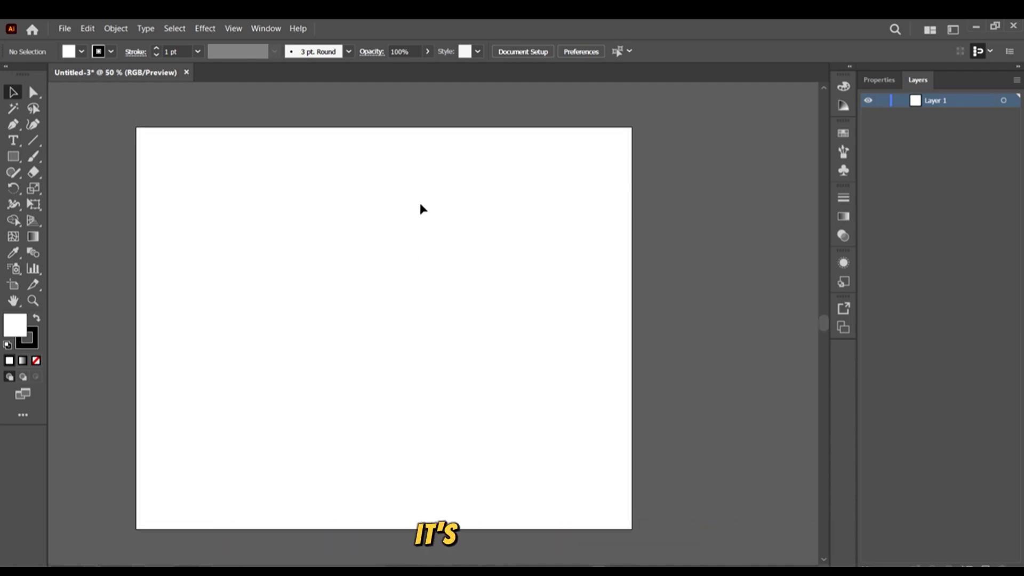
{"action": "key", "text": "ctrl+n"}
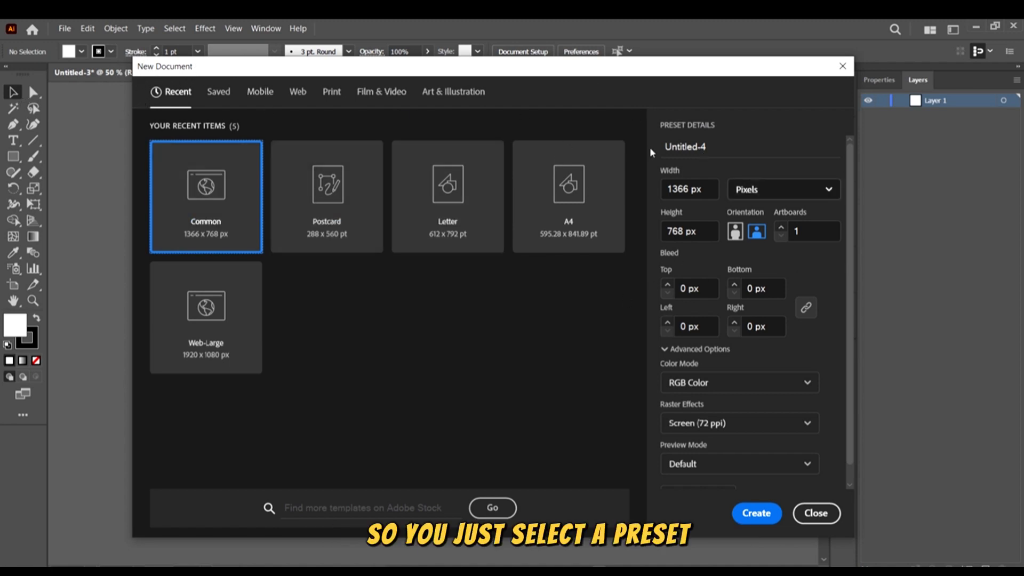
{"action": "left_click", "coordinate": [688, 189]}
{"action": "left_click", "coordinate": [746, 141]}
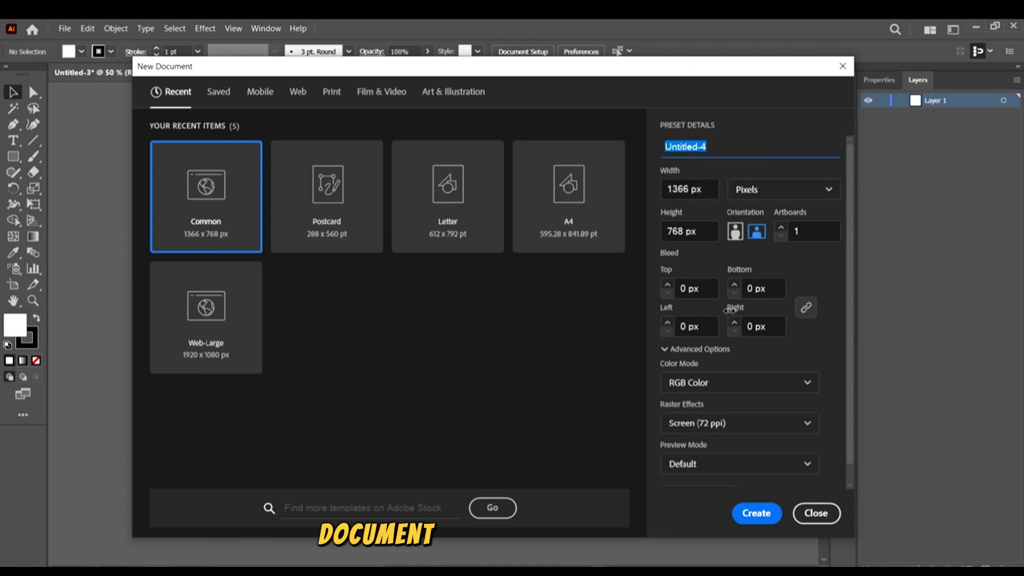
{"action": "left_click", "coordinate": [780, 194]}
{"action": "left_click", "coordinate": [802, 191]}
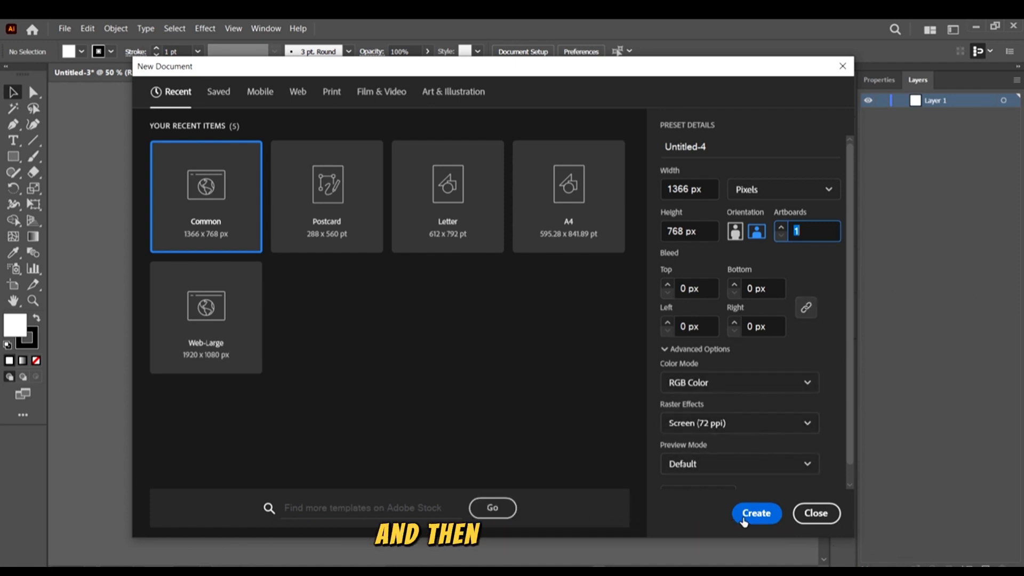
{"action": "scroll", "coordinate": [768, 370], "scroll_direction": "down", "scroll_amount": 1}
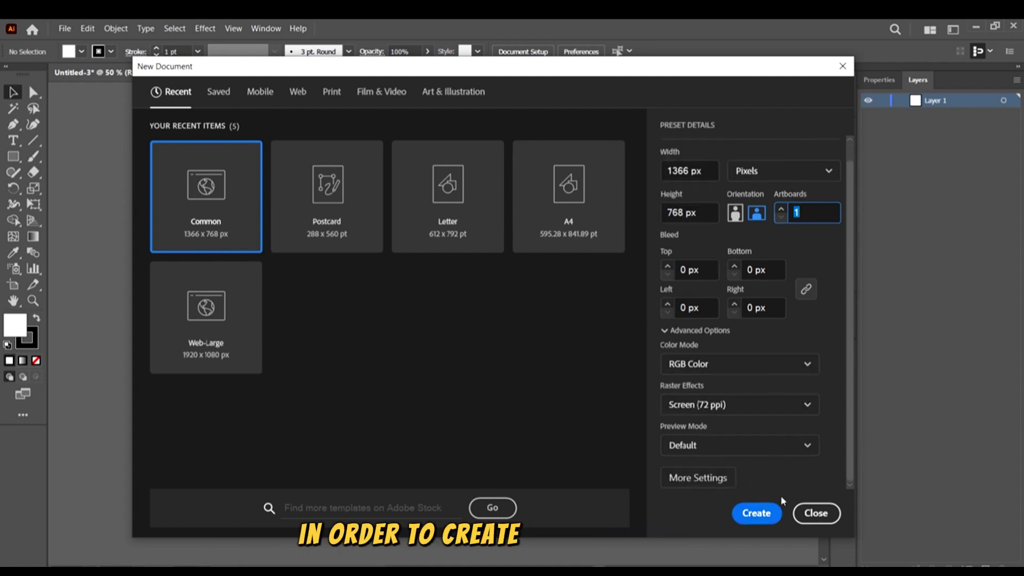
{"action": "left_click", "coordinate": [757, 514]}
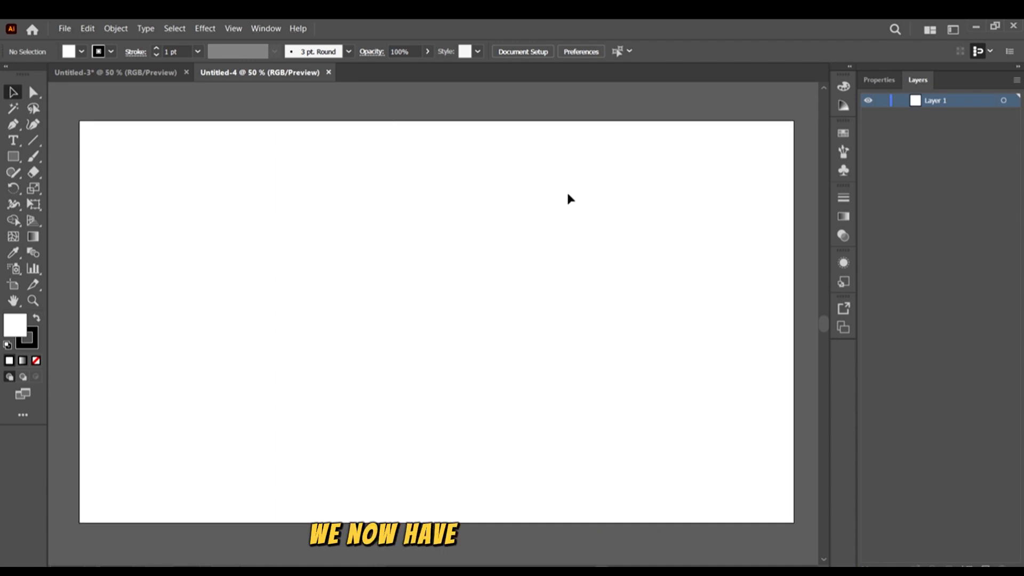
{"action": "left_click", "coordinate": [328, 74]}
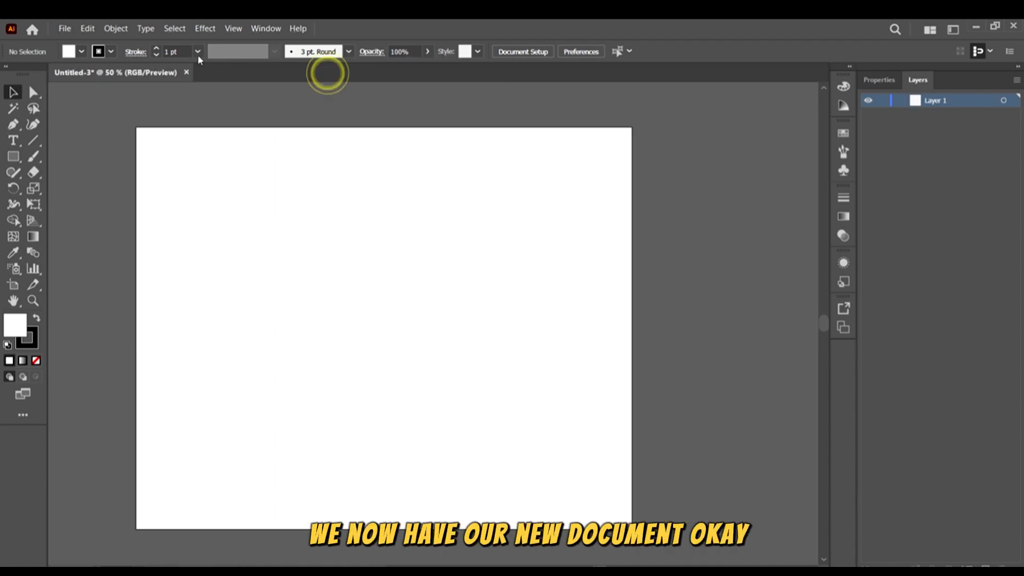
Draw a small rectangle and a thin vertical one left of the artboard, plus a tall and a wide rectangle overlapping its right side.
{"action": "scroll", "coordinate": [613, 251], "scroll_direction": "down", "scroll_amount": 2}
{"action": "scroll", "coordinate": [613, 316], "scroll_direction": "up", "scroll_amount": 1}
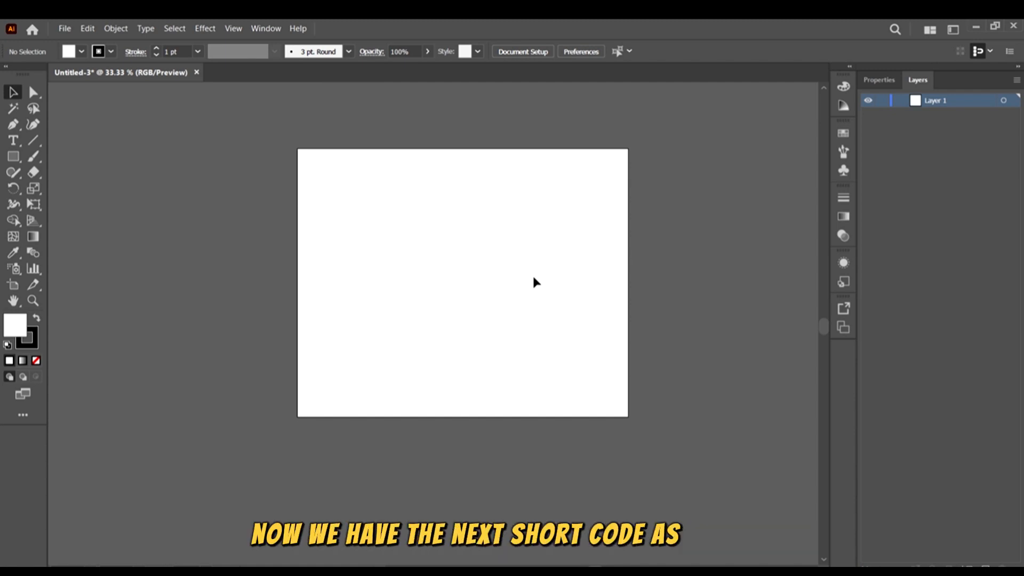
{"action": "left_click", "coordinate": [14, 156]}
{"action": "left_click_drag", "start_coordinate": [209, 157], "coordinate": [293, 246]}
{"action": "left_click_drag", "start_coordinate": [443, 230], "coordinate": [610, 440]}
{"action": "left_click_drag", "start_coordinate": [731, 228], "coordinate": [443, 144]}
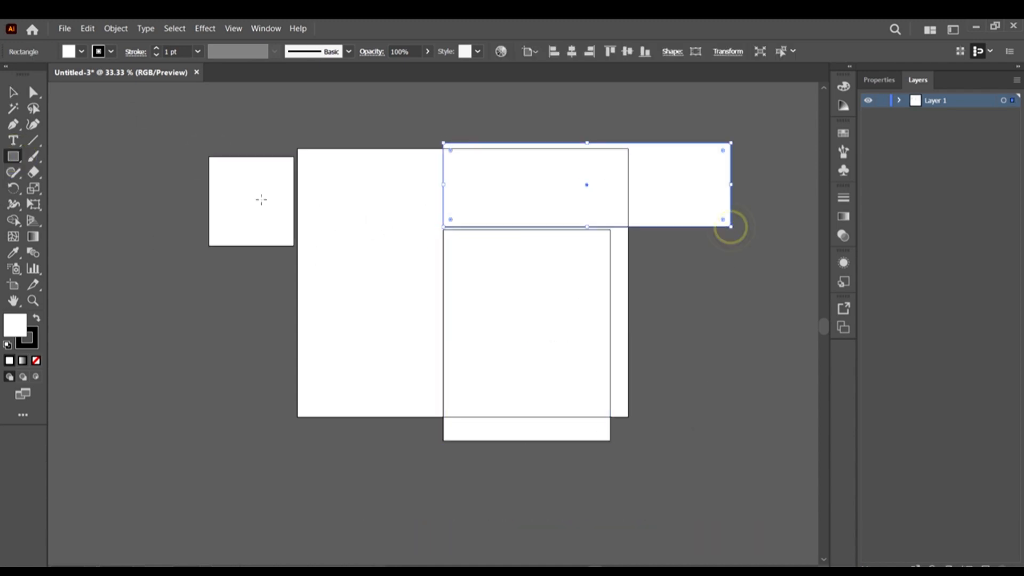
{"action": "left_click_drag", "start_coordinate": [255, 237], "coordinate": [260, 364]}
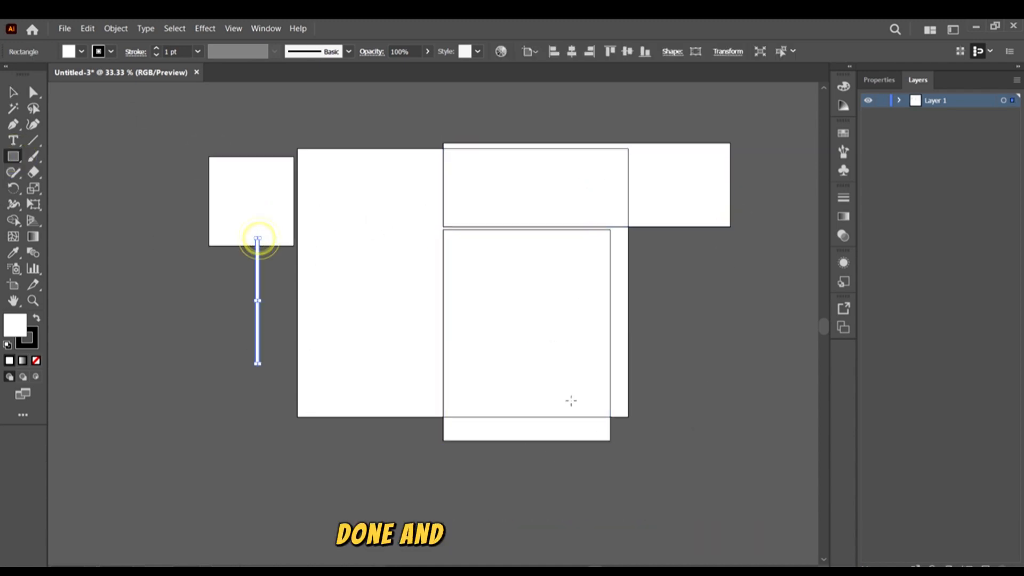
Open the Save As dialog for the document and close it without saving.
{"action": "left_click", "coordinate": [174, 272]}
{"action": "key", "text": "ctrl+s"}
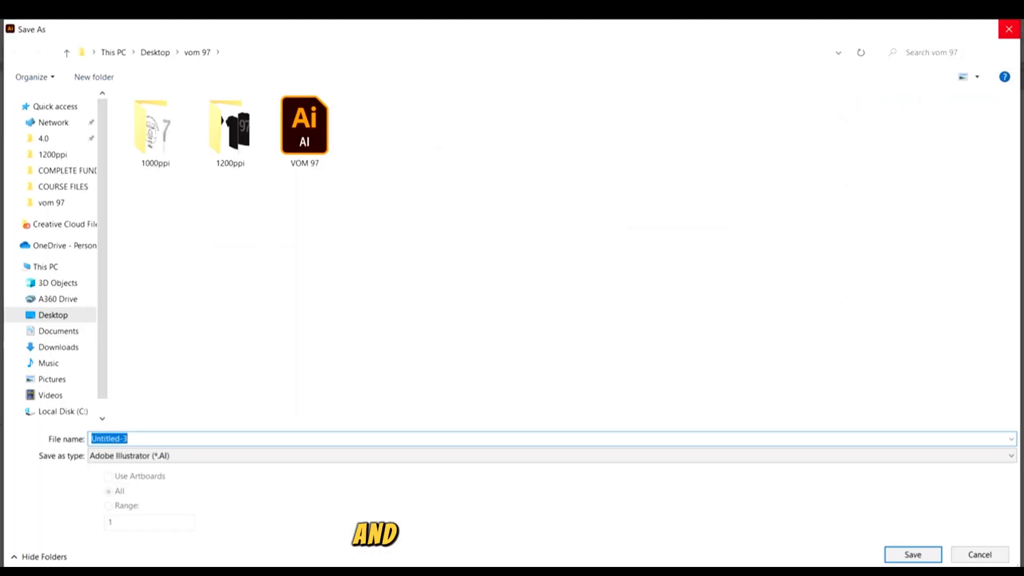
{"action": "left_click", "coordinate": [1017, 28]}
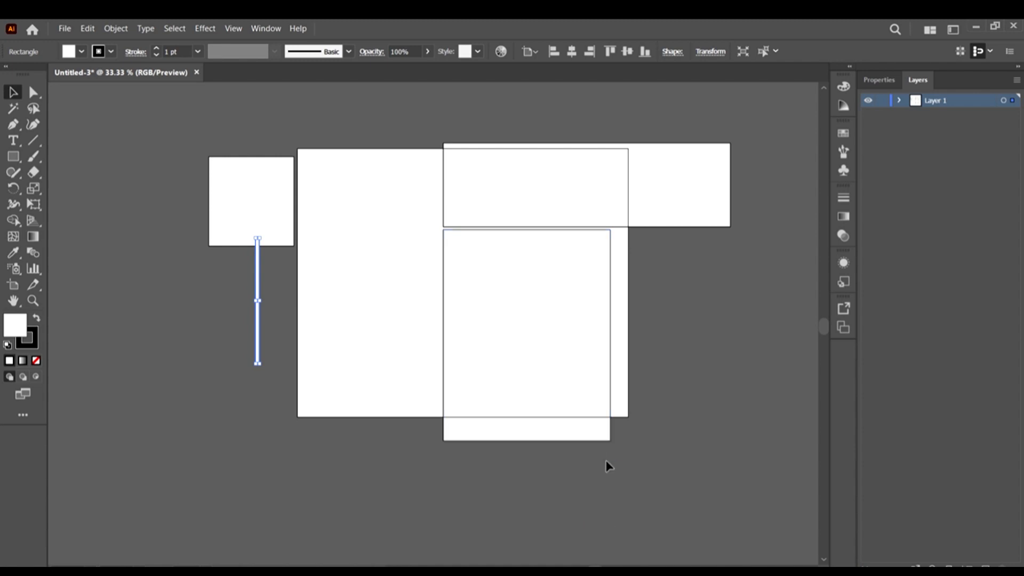
Delete the two rectangles overlapping the artboard and the two rectangles to its left.
{"action": "key", "text": "ctrl+minus"}
{"action": "key", "text": "ctrl+minus"}
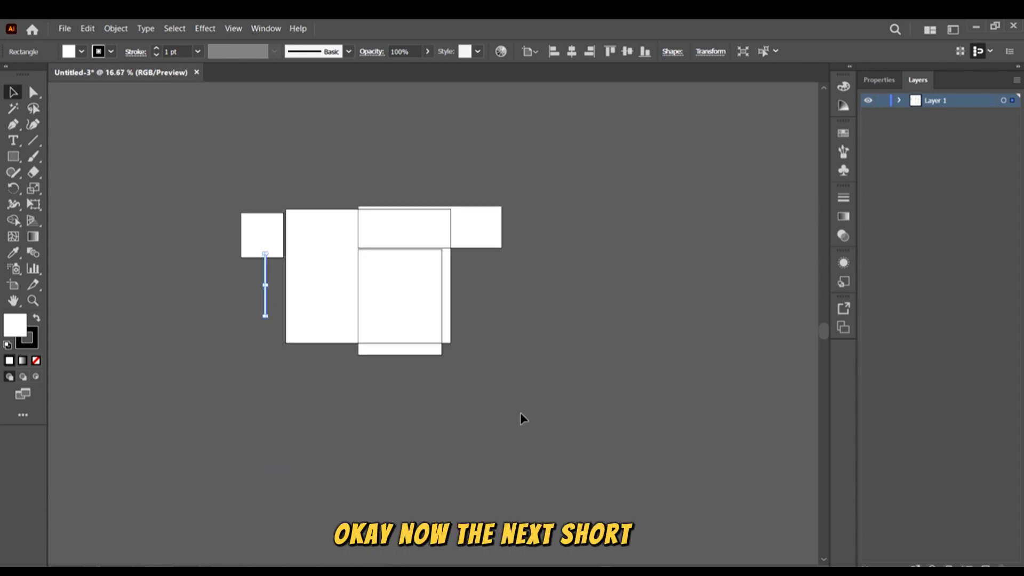
{"action": "left_click_drag", "start_coordinate": [521, 415], "coordinate": [327, 248]}
{"action": "key", "text": "Delete"}
{"action": "left_click_drag", "start_coordinate": [194, 187], "coordinate": [271, 267]}
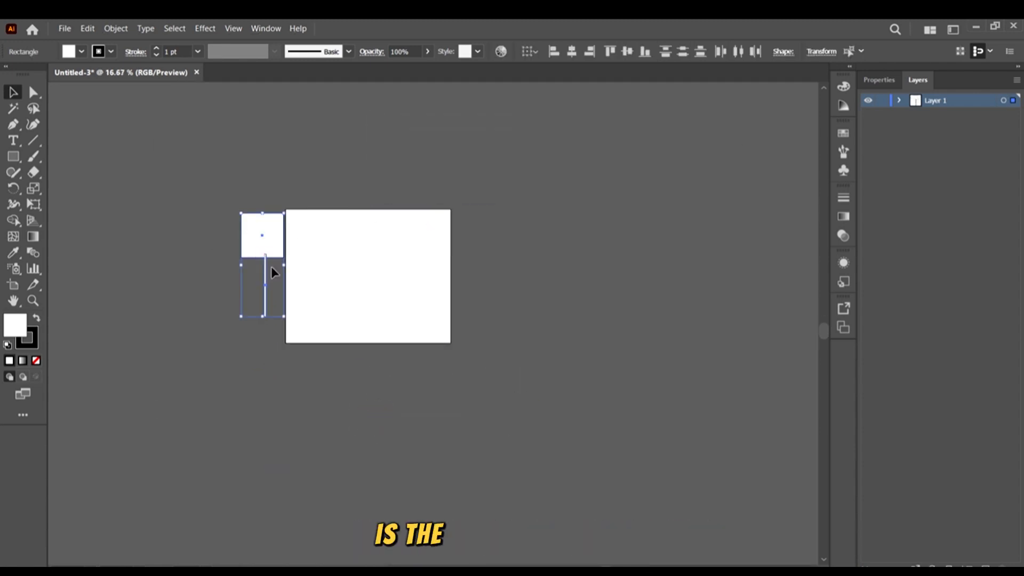
{"action": "key", "text": "Delete"}
Draw a nearly square rectangle to the right of the artboard, and return to the Selection tool.
{"action": "scroll", "coordinate": [400, 267], "scroll_direction": "up", "scroll_amount": 1}
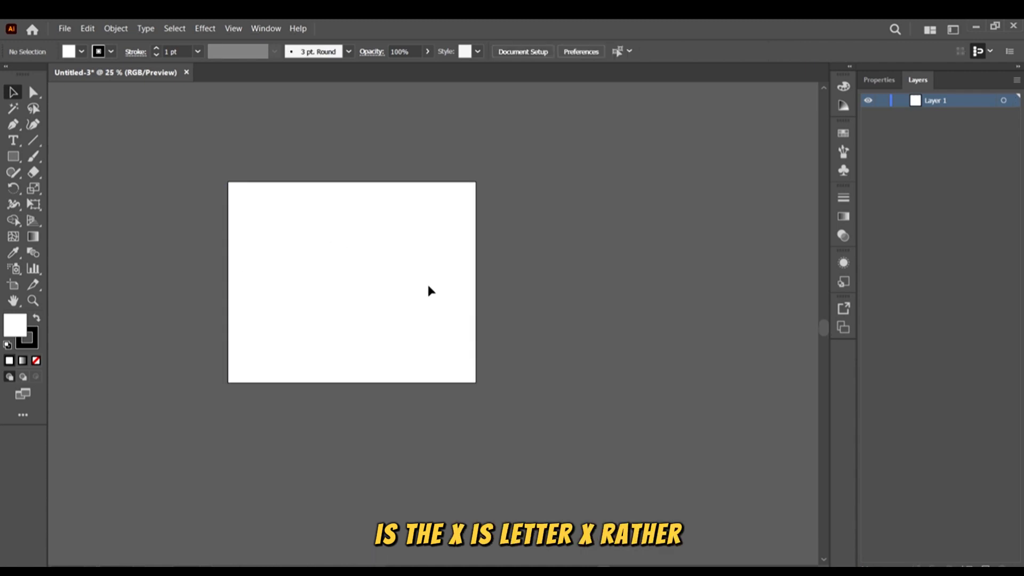
{"action": "scroll", "coordinate": [426, 280], "scroll_direction": "up", "scroll_amount": 1}
{"action": "key", "text": "m"}
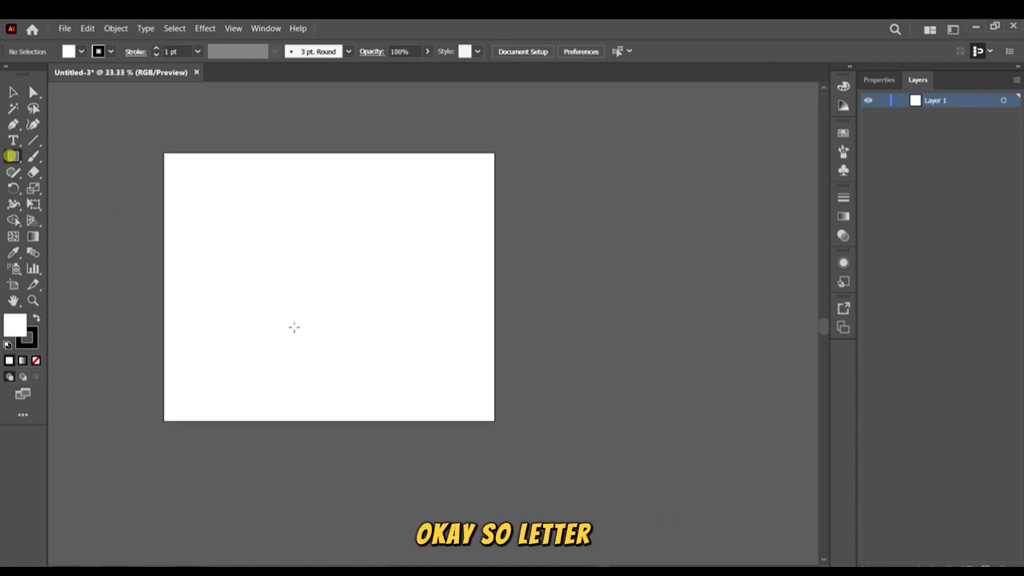
{"action": "left_click_drag", "start_coordinate": [562, 236], "coordinate": [719, 375]}
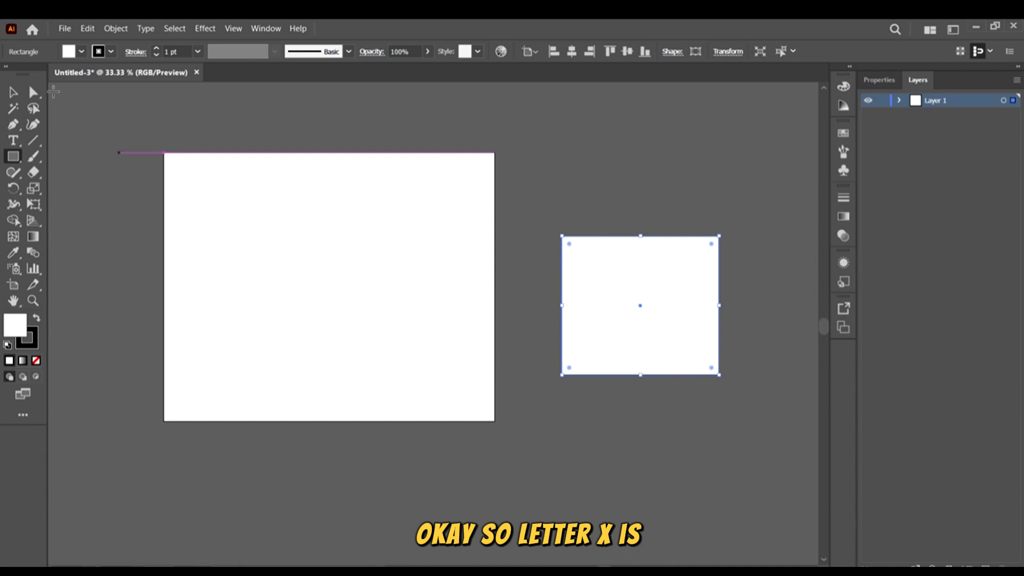
{"action": "left_click", "coordinate": [13, 92]}
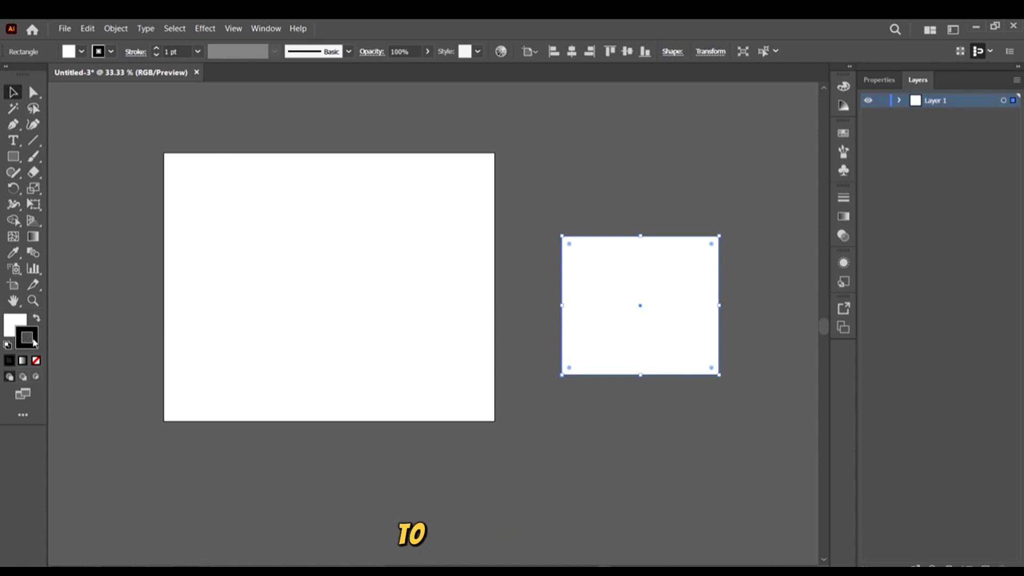
Switch the active colour back and forth between fill and stroke for the selected rectangle.
{"action": "key", "text": "x"}
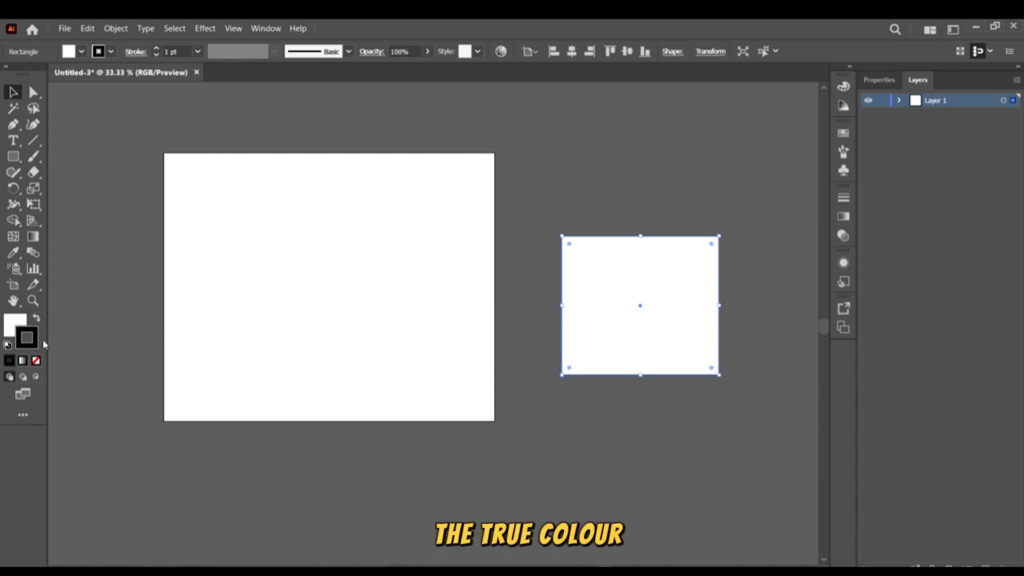
{"action": "key", "text": "x"}
{"action": "key", "text": "x"}
{"action": "key", "text": "x"}
{"action": "key", "text": "x"}
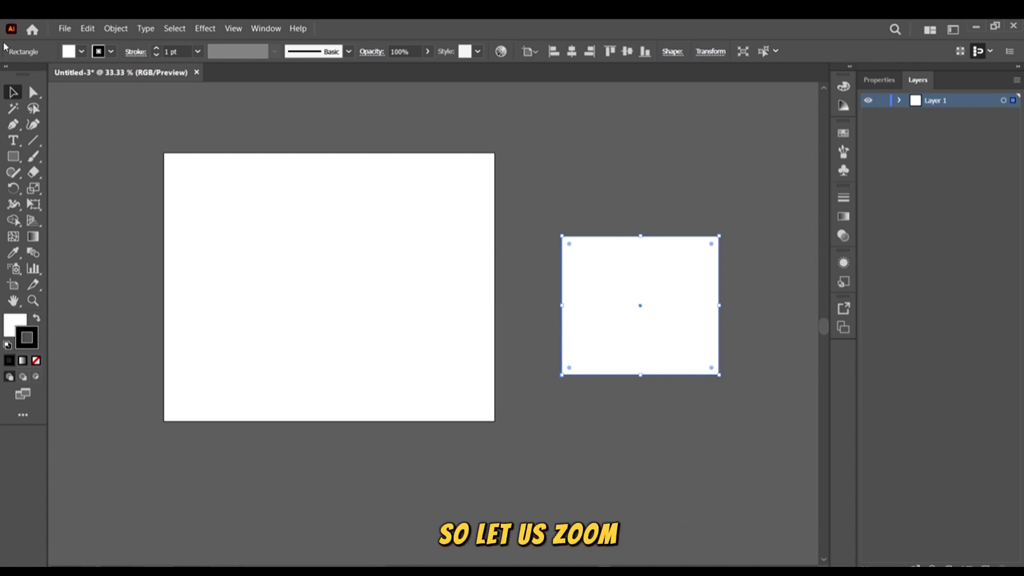
Give the rectangle a red fill and a blue stroke from the swatches.
{"action": "left_click", "coordinate": [81, 51]}
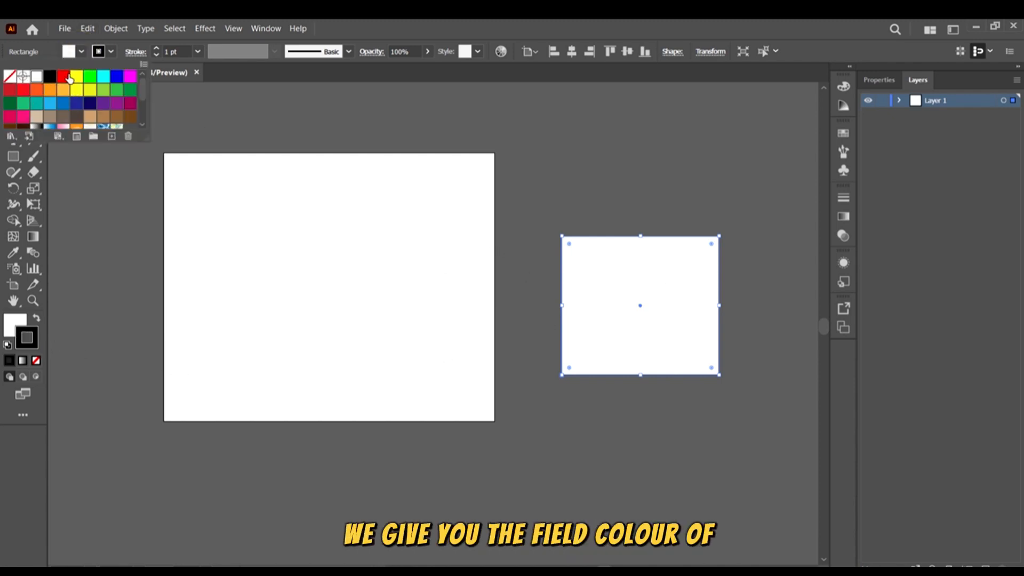
{"action": "left_click", "coordinate": [63, 76]}
{"action": "left_click", "coordinate": [110, 52]}
{"action": "left_click", "coordinate": [110, 52]}
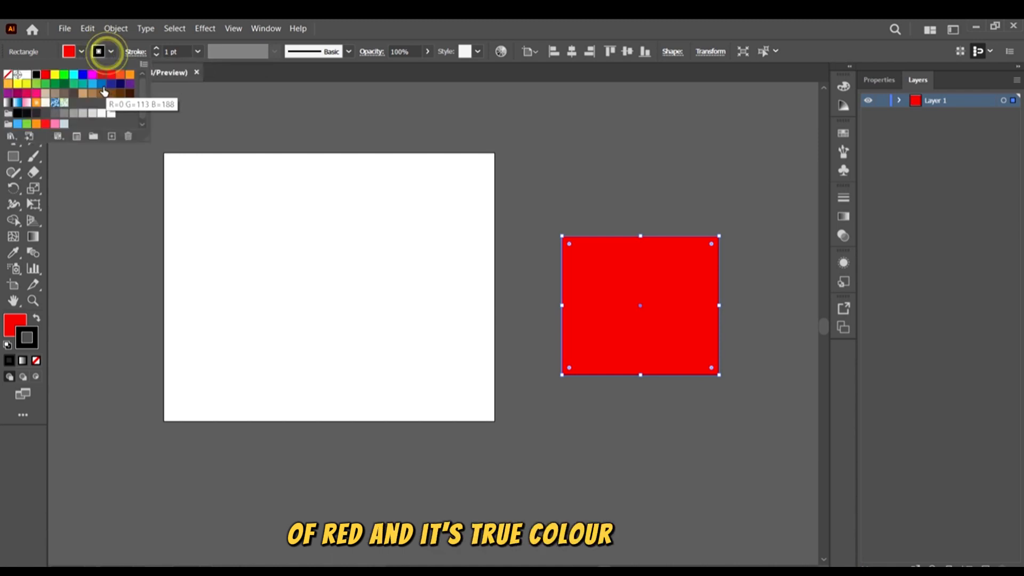
Set the rectangle's stroke weight to 30 pt, and move the rectangle slightly up and towards the artboard.
{"action": "left_click", "coordinate": [176, 51]}
{"action": "type", "text": "7"}
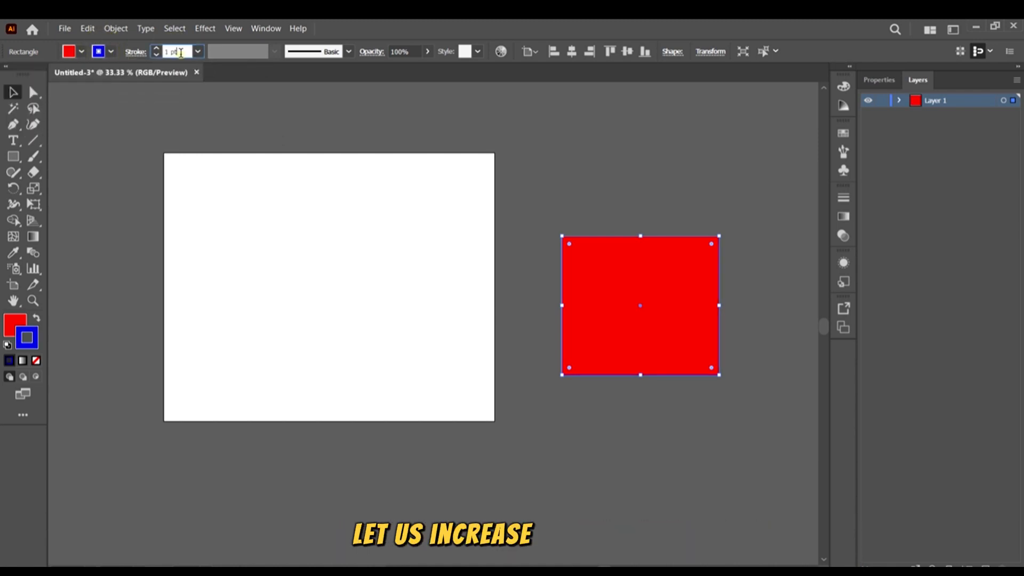
{"action": "key", "text": "Return"}
{"action": "type", "text": "30"}
{"action": "key", "text": "Return"}
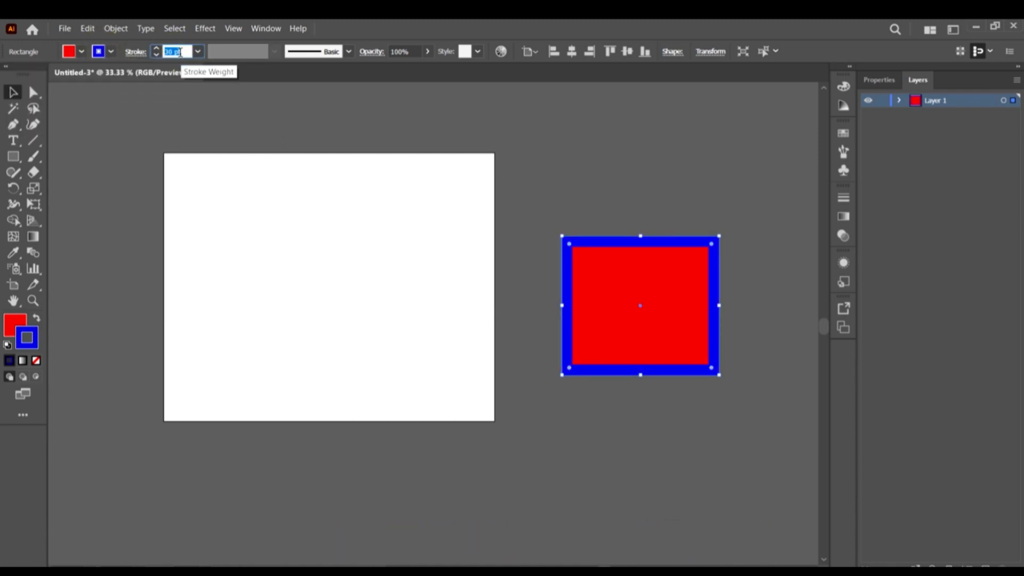
{"action": "left_click", "coordinate": [691, 182]}
{"action": "left_click_drag", "start_coordinate": [645, 295], "coordinate": [571, 263]}
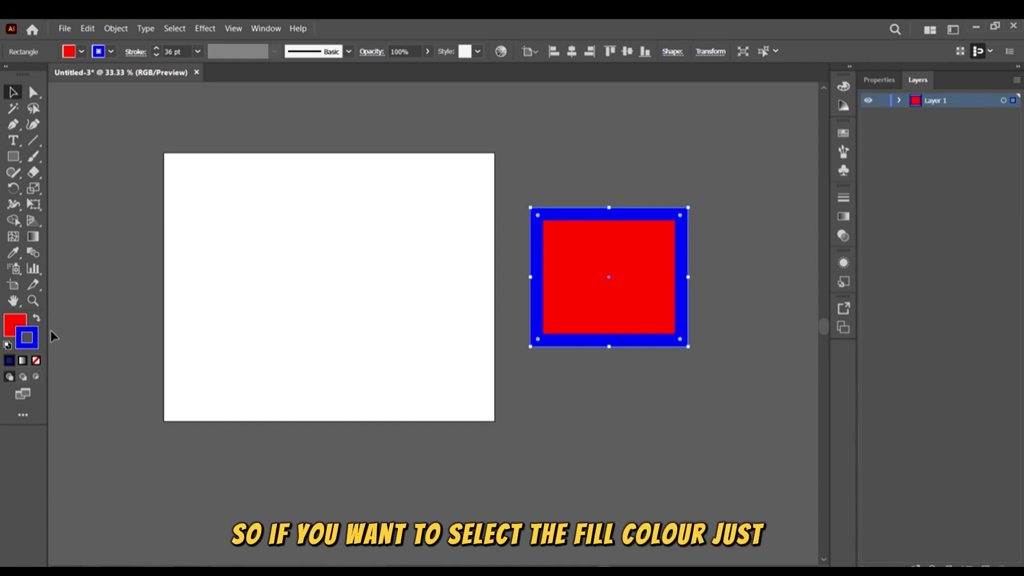
Change the rectangle's fill to bright green #06C900 with the Color Picker.
{"action": "double_click", "coordinate": [19, 330]}
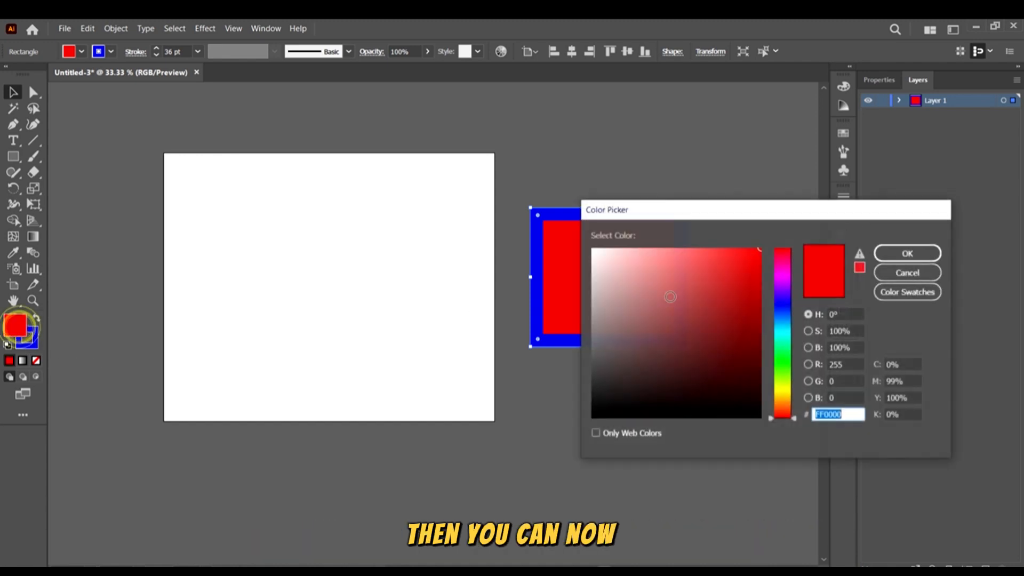
{"action": "left_click", "coordinate": [683, 313]}
{"action": "left_click", "coordinate": [711, 359]}
{"action": "left_click", "coordinate": [783, 326]}
{"action": "left_click", "coordinate": [777, 365]}
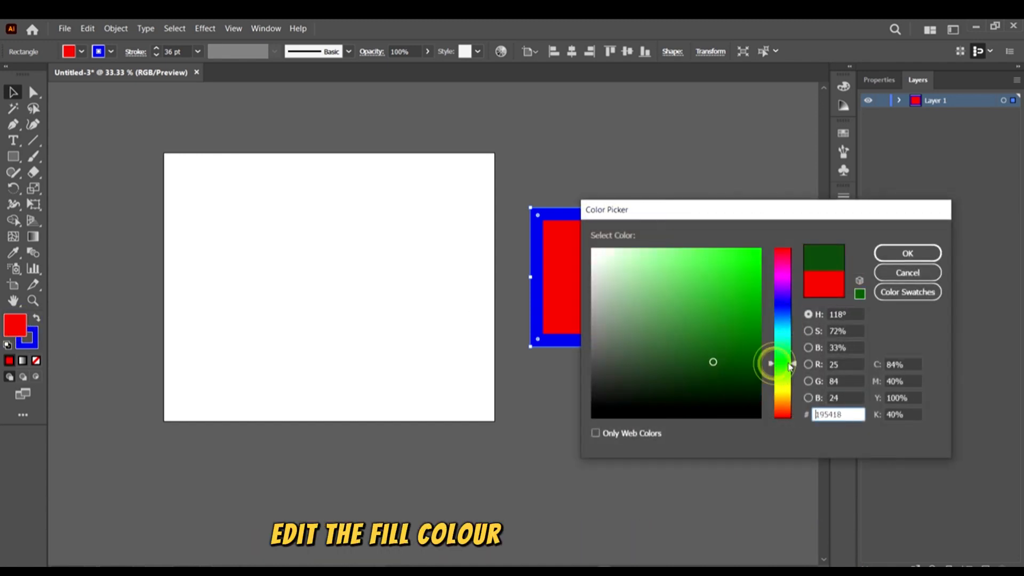
{"action": "left_click_drag", "start_coordinate": [749, 304], "coordinate": [784, 275]}
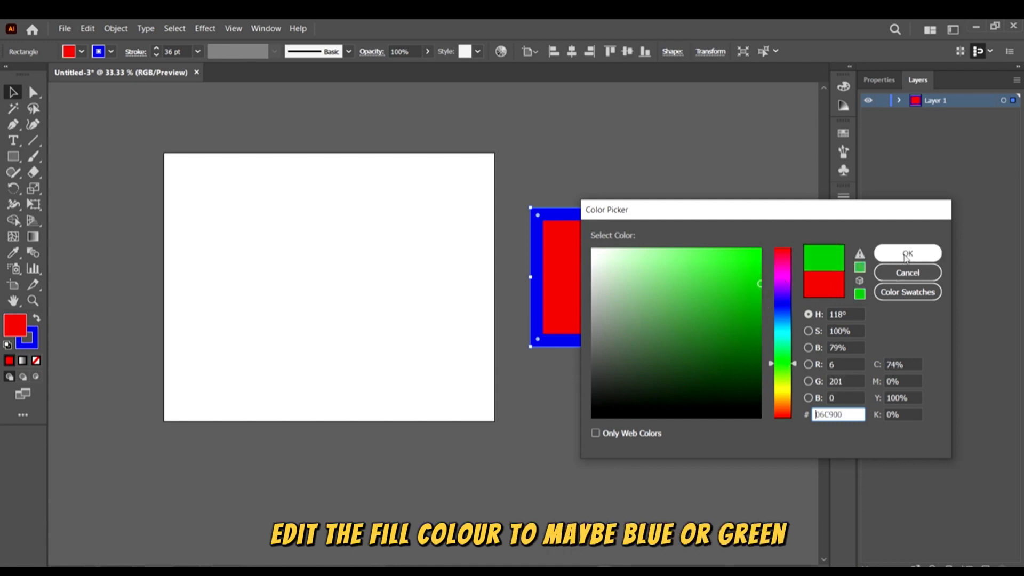
{"action": "left_click", "coordinate": [907, 253]}
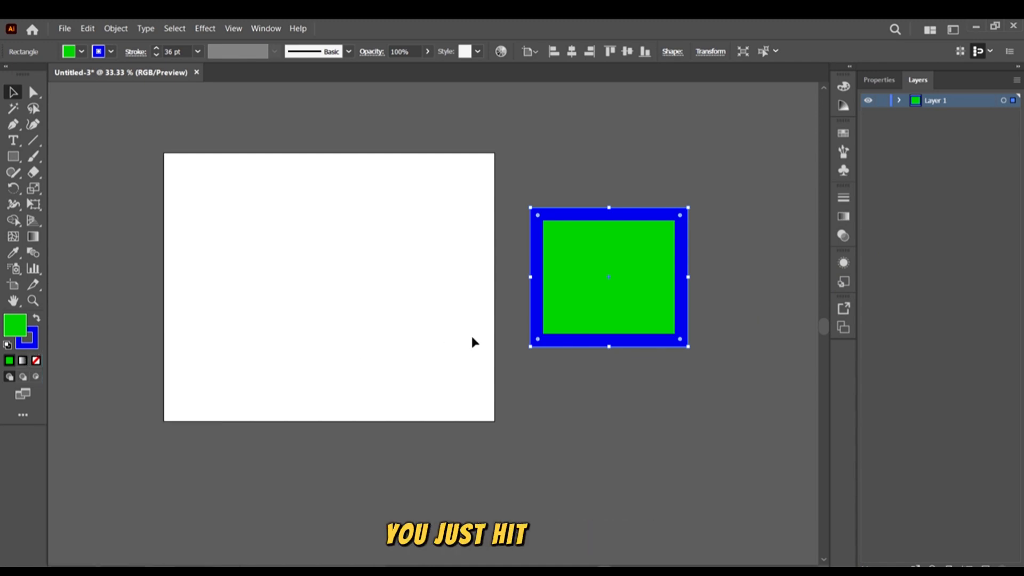
Change the rectangle's stroke to a dark navy blue with the Color Picker, and deselect the rectangle.
{"action": "double_click", "coordinate": [27, 336]}
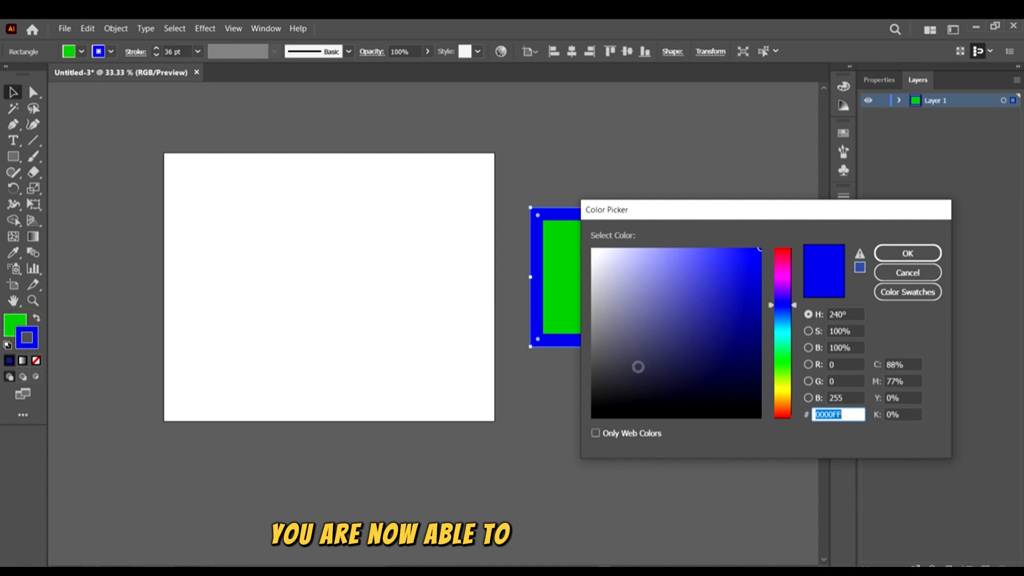
{"action": "left_click", "coordinate": [780, 308]}
{"action": "left_click_drag", "start_coordinate": [750, 334], "coordinate": [771, 244]}
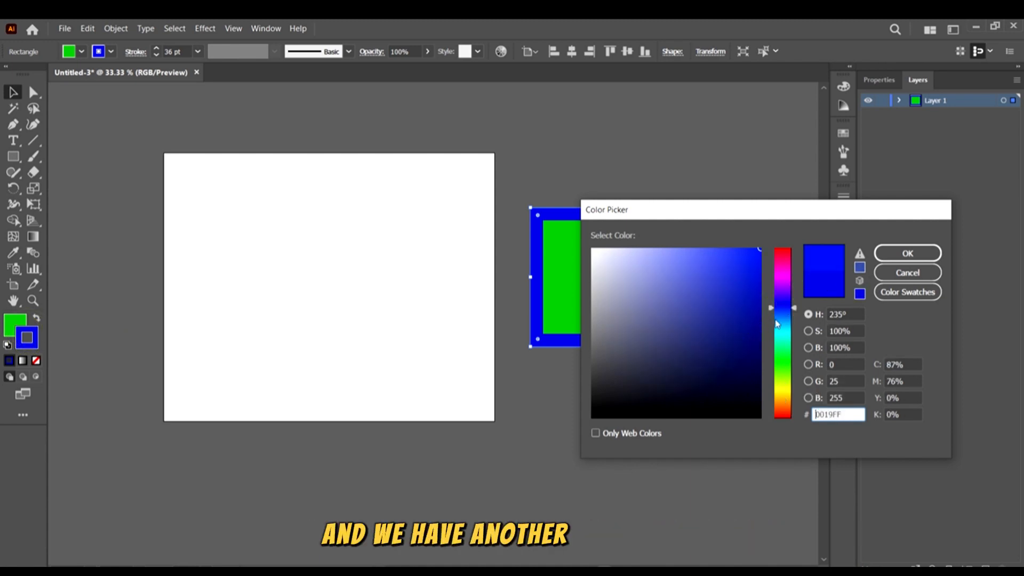
{"action": "left_click_drag", "start_coordinate": [754, 320], "coordinate": [771, 329]}
{"action": "left_click", "coordinate": [898, 252]}
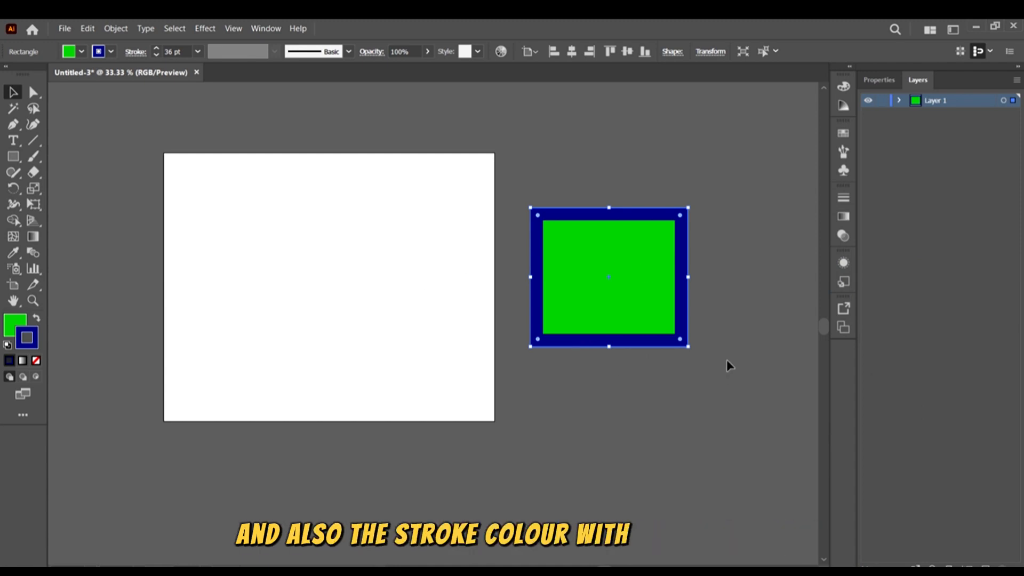
{"action": "left_click", "coordinate": [720, 405]}
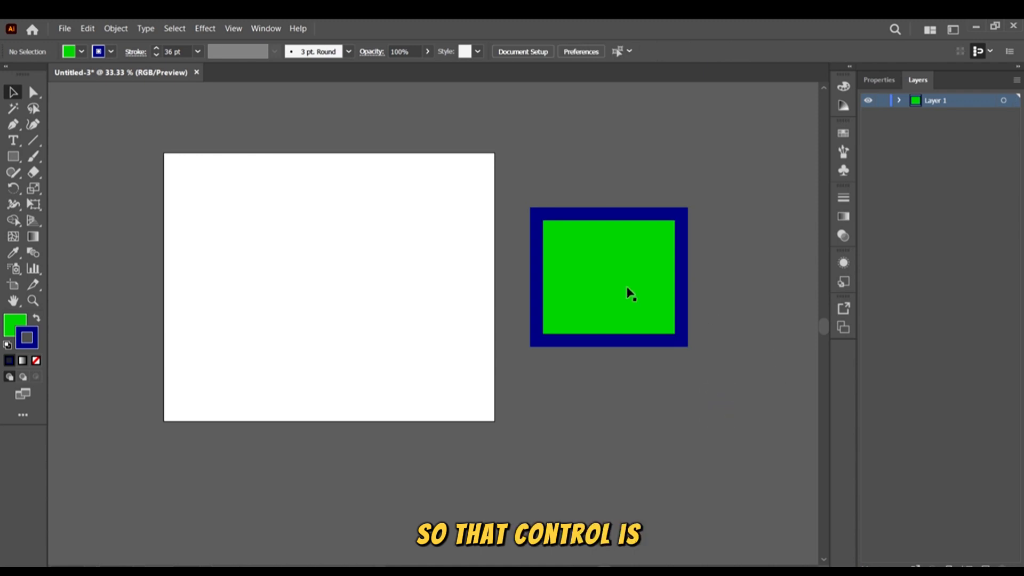
Cut the green rectangle from the document, and undo the cut.
{"action": "left_click", "coordinate": [613, 283]}
{"action": "key", "text": "ctrl+x"}
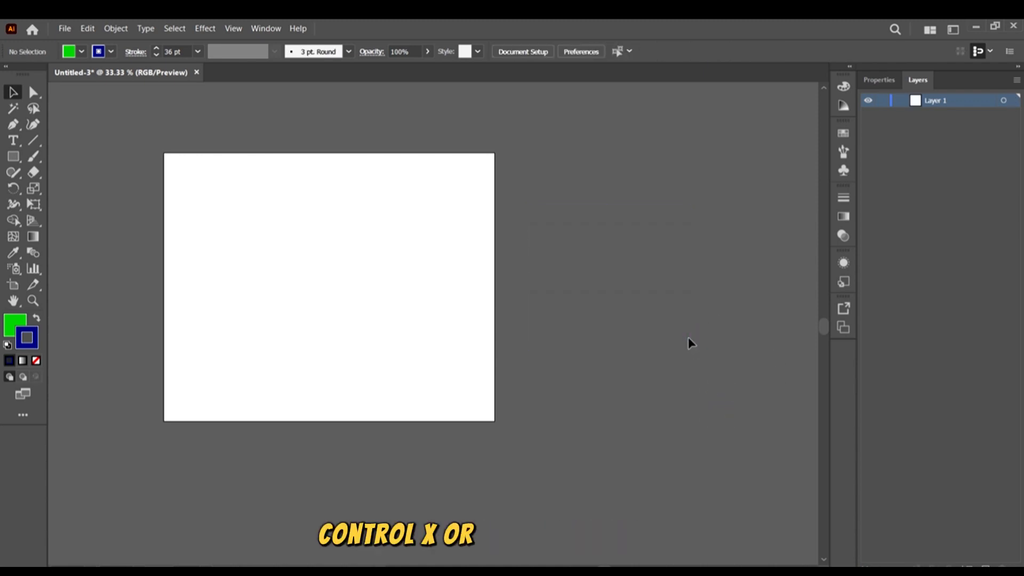
{"action": "key", "text": "ctrl+z"}
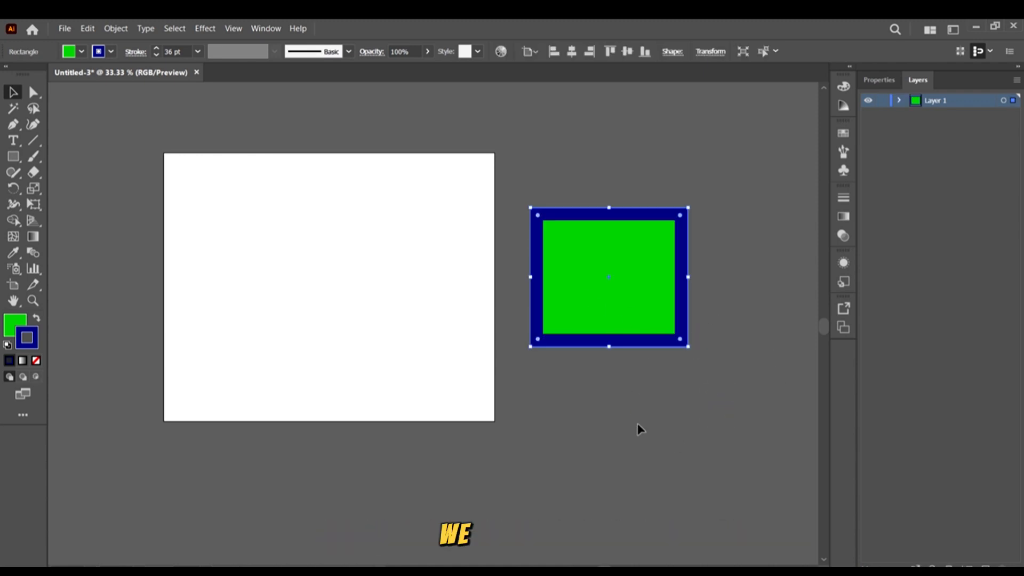
Swap the rectangle's fill and stroke colours repeatedly, ending with a navy fill and a green stroke, and deselect the rectangle.
{"action": "key", "text": "shift+x"}
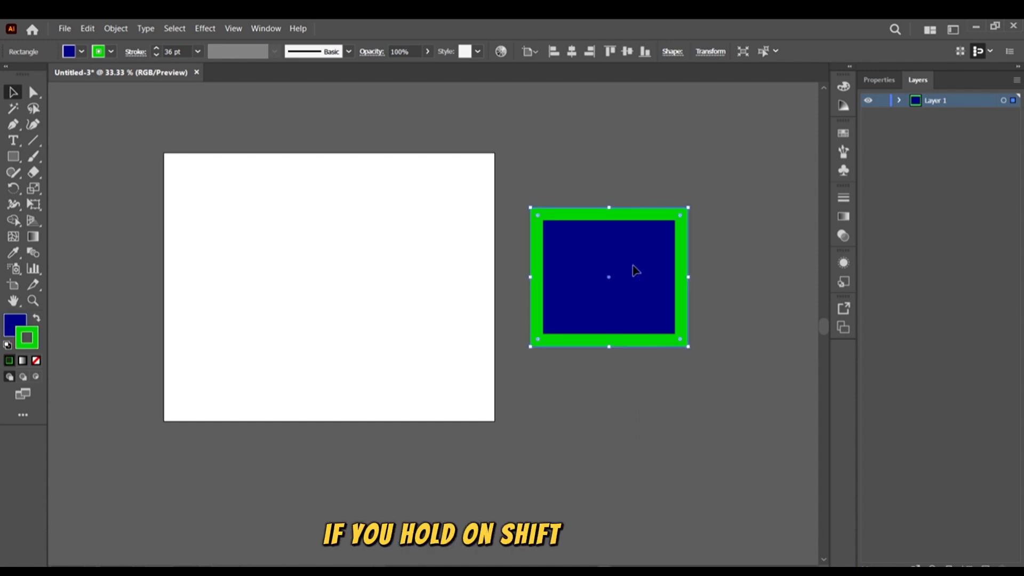
{"action": "key", "text": "shift+x"}
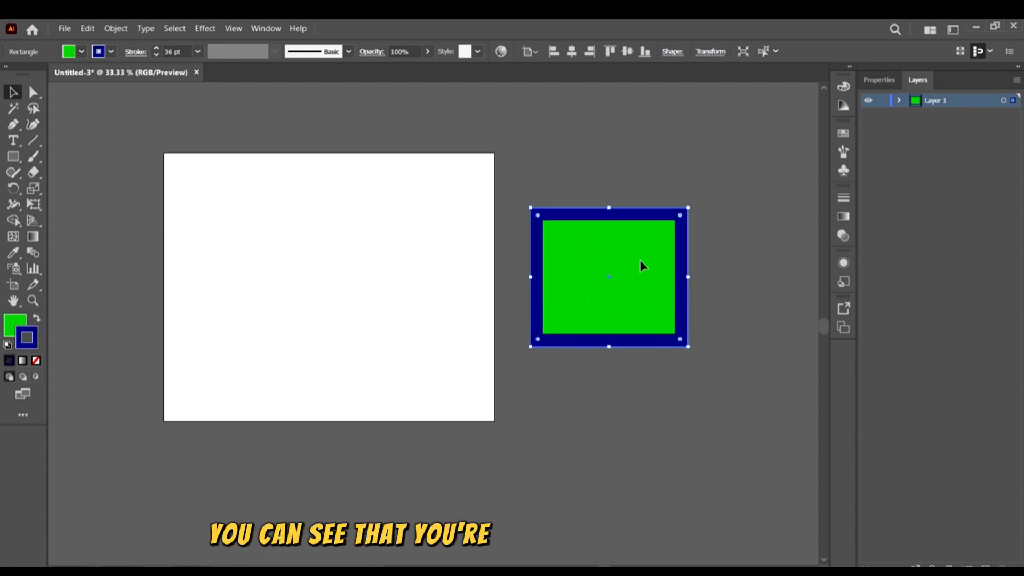
{"action": "key", "text": "shift+x"}
{"action": "key", "text": "shift+x"}
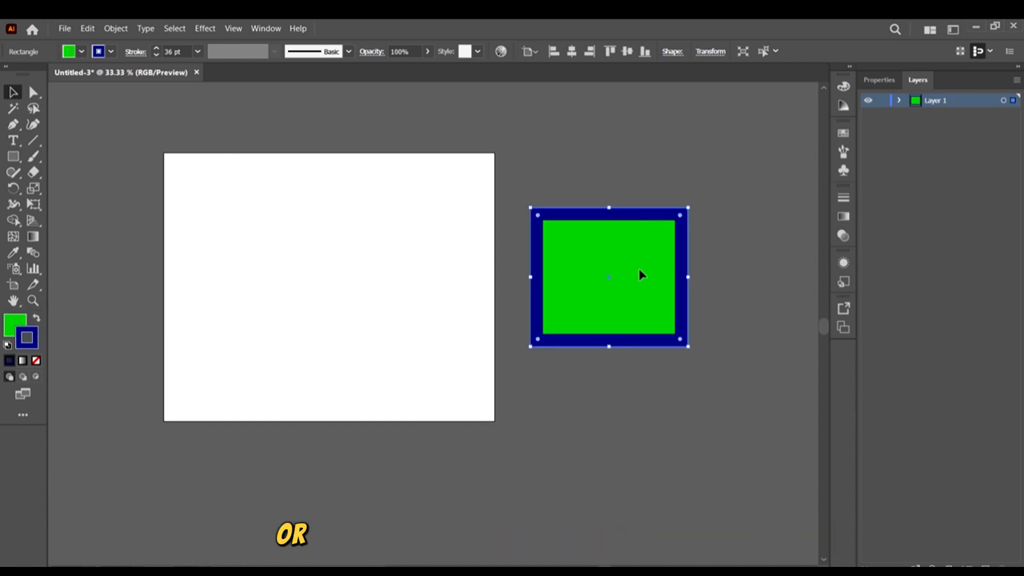
{"action": "key", "text": "shift+x"}
{"action": "key", "text": "shift+x"}
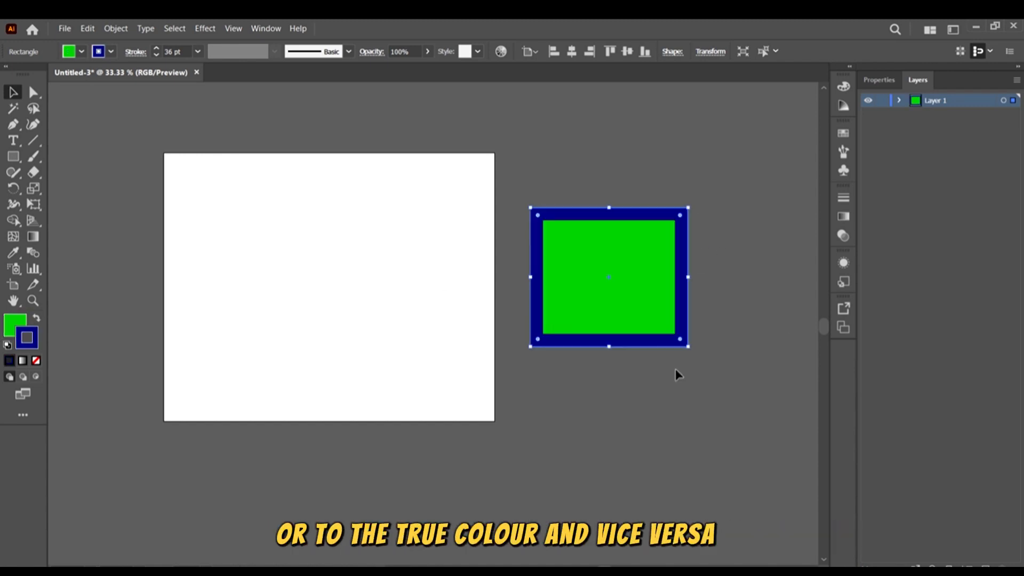
{"action": "key", "text": "shift+x"}
{"action": "key", "text": "shift+x"}
{"action": "key", "text": "shift+x"}
{"action": "key", "text": "shift+x"}
{"action": "key", "text": "shift+x"}
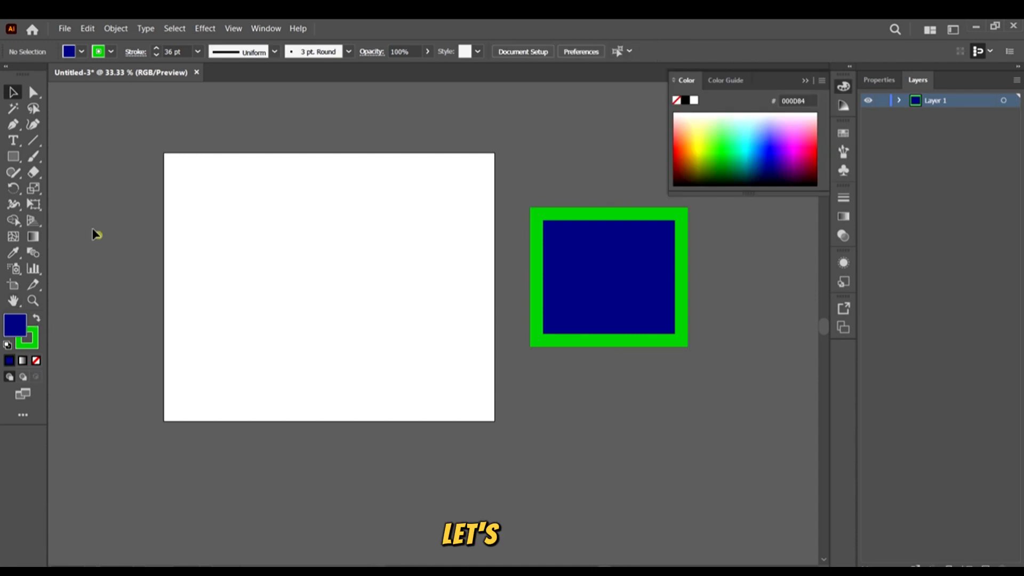
Activate the Pen tool with the navy fill kept and the stroke set to None.
{"action": "left_click", "coordinate": [15, 121]}
{"action": "scroll", "coordinate": [162, 181], "scroll_direction": "left", "scroll_amount": 1}
{"action": "scroll", "coordinate": [162, 181], "scroll_direction": "left", "scroll_amount": 1}
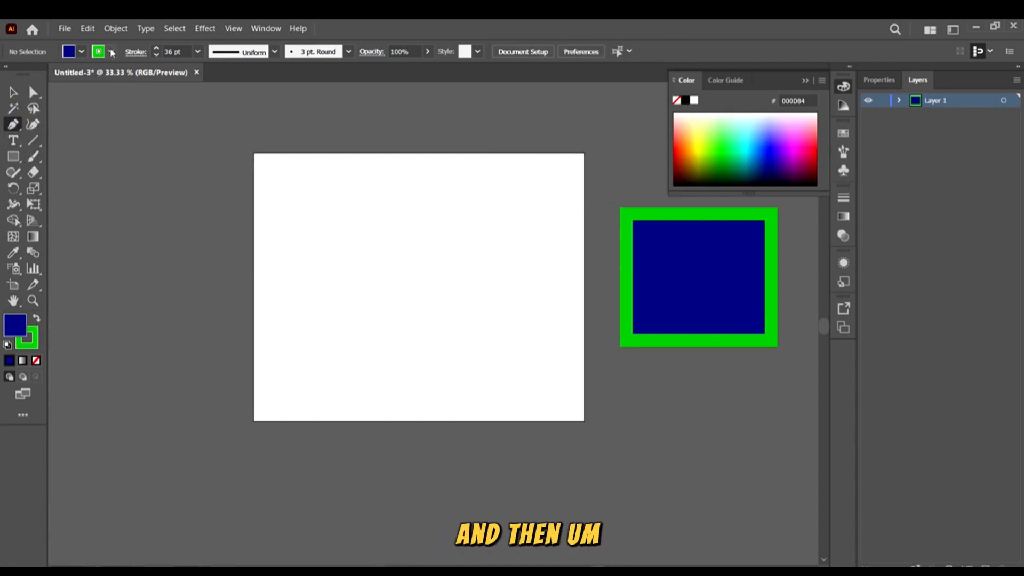
{"action": "left_click", "coordinate": [112, 52]}
{"action": "left_click", "coordinate": [7, 74]}
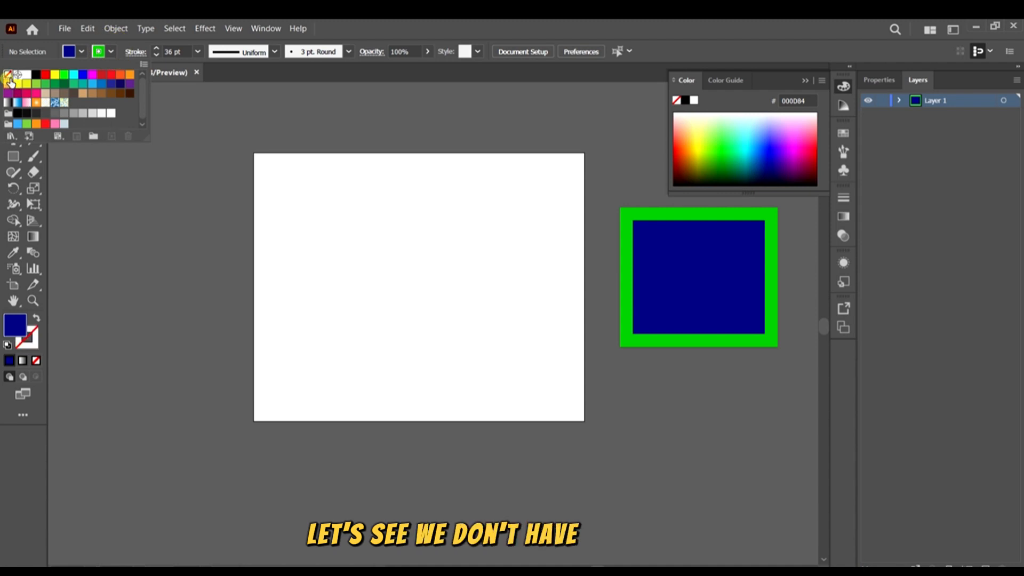
{"action": "left_click", "coordinate": [550, 24]}
{"action": "left_click", "coordinate": [478, 22]}
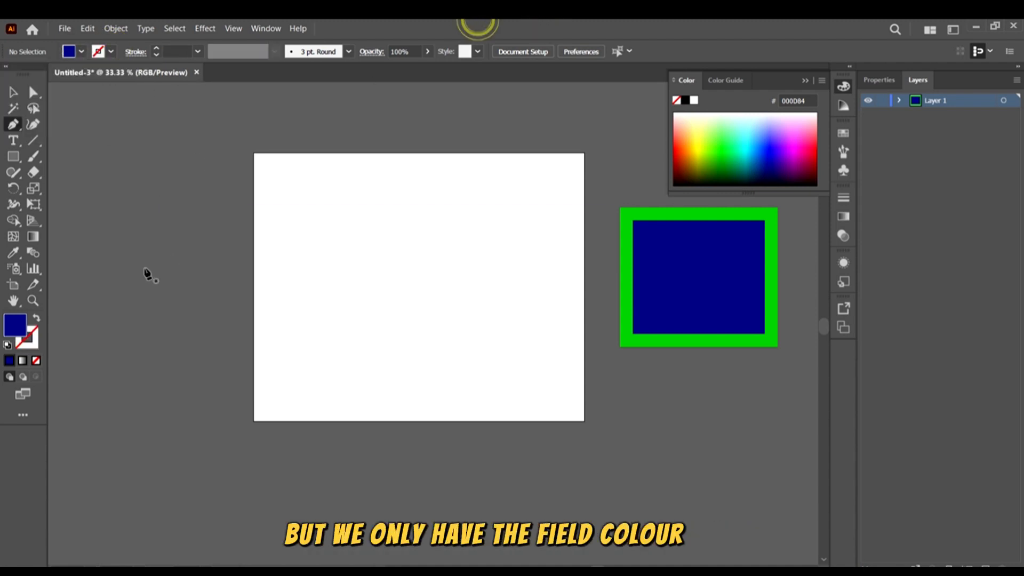
Draw a large irregular navy shape of straight and curved Pen segments across the artboard's left edge.
{"action": "left_click", "coordinate": [135, 229]}
{"action": "left_click", "coordinate": [191, 183]}
{"action": "left_click", "coordinate": [261, 206]}
{"action": "left_click", "coordinate": [278, 267]}
{"action": "left_click", "coordinate": [213, 305]}
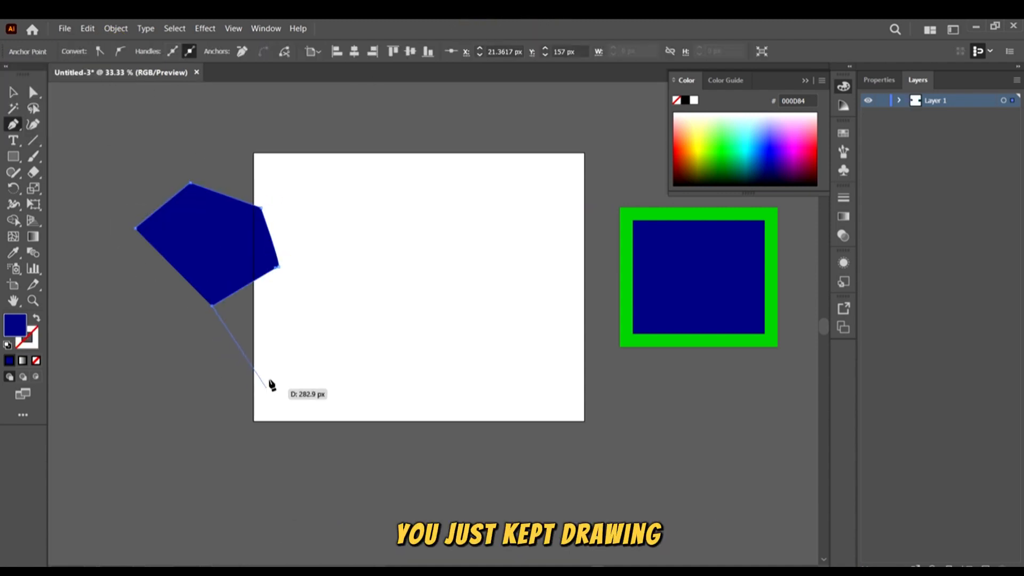
{"action": "left_click_drag", "start_coordinate": [298, 353], "coordinate": [389, 309]}
{"action": "left_click_drag", "start_coordinate": [396, 424], "coordinate": [264, 499]}
{"action": "left_click_drag", "start_coordinate": [131, 437], "coordinate": [128, 374]}
{"action": "scroll", "coordinate": [78, 348], "scroll_direction": "left", "scroll_amount": 2}
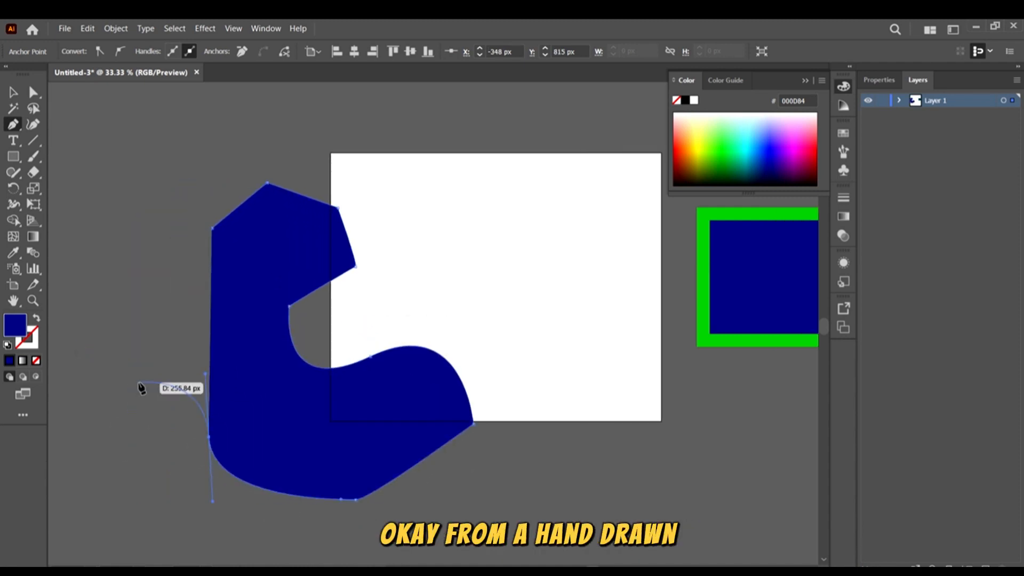
{"action": "left_click_drag", "start_coordinate": [70, 354], "coordinate": [100, 222]}
{"action": "left_click_drag", "start_coordinate": [231, 325], "coordinate": [240, 293]}
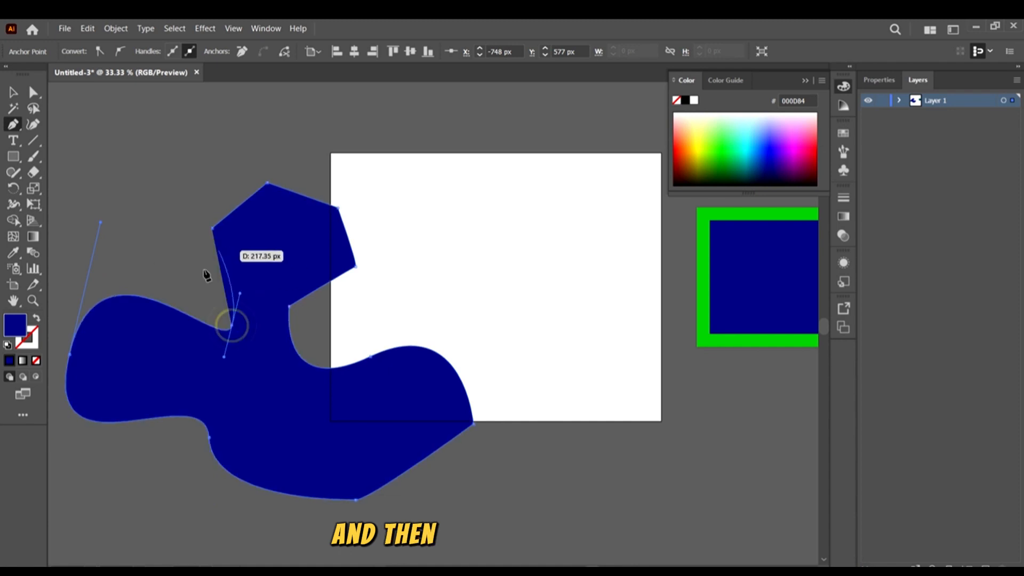
{"action": "left_click_drag", "start_coordinate": [176, 264], "coordinate": [186, 205]}
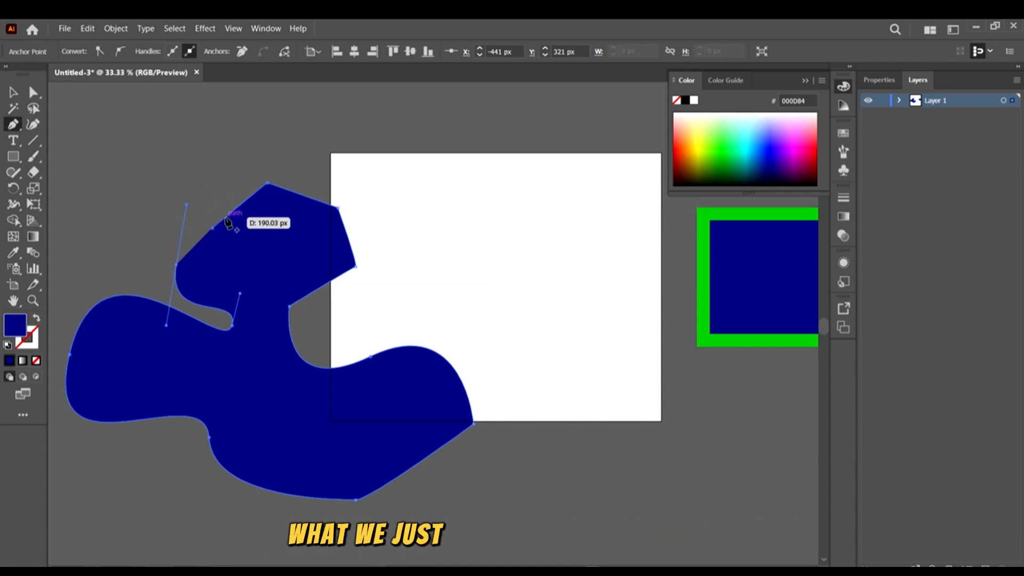
Swap the Pen shape's fill and stroke to leave a navy outline, and close the path at its starting anchor.
{"action": "key", "text": "shift+x"}
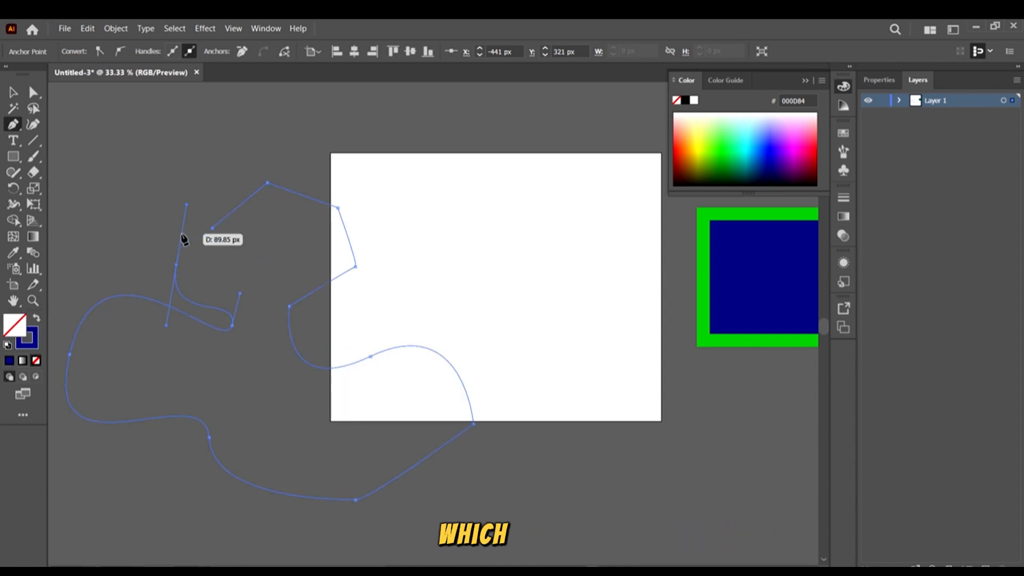
{"action": "scroll", "coordinate": [173, 273], "scroll_direction": "up", "scroll_amount": 6}
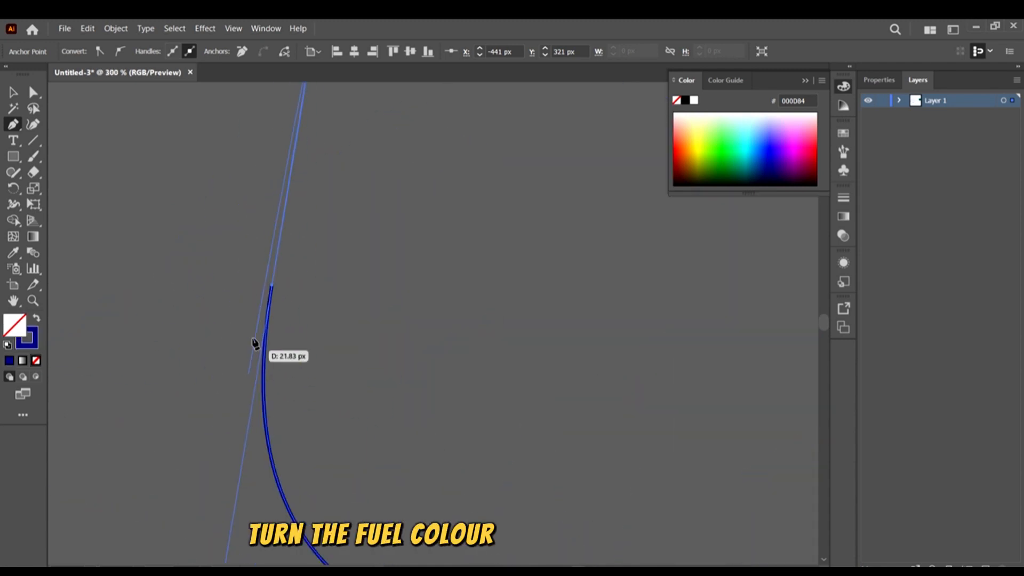
{"action": "scroll", "coordinate": [245, 300], "scroll_direction": "down", "scroll_amount": 5}
{"action": "left_click_drag", "start_coordinate": [306, 305], "coordinate": [315, 310]}
{"action": "left_click", "coordinate": [347, 252]}
{"action": "left_click", "coordinate": [302, 241]}
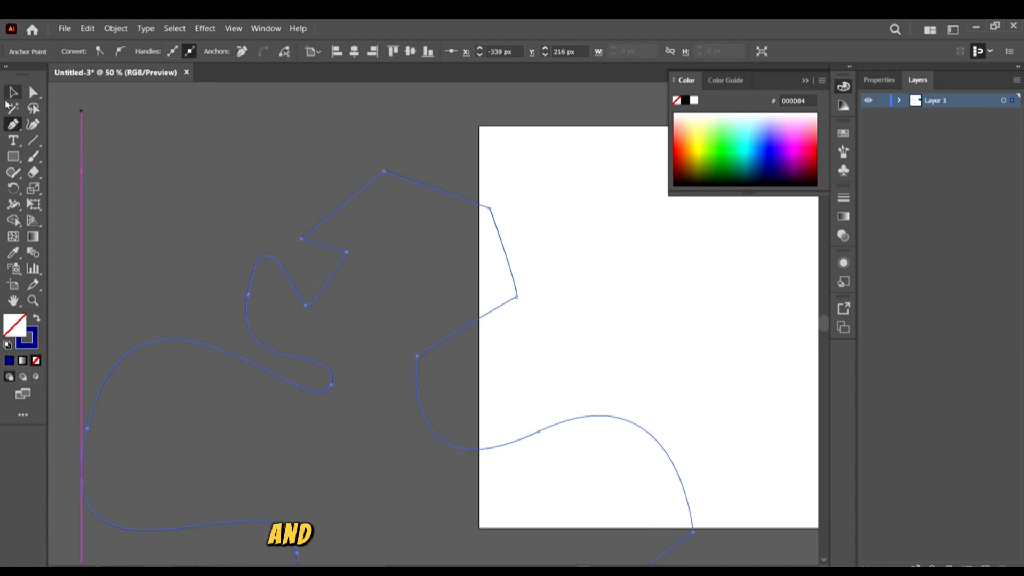
Reselect the closed freeform path and swap its stroke and fill to restore the navy fill.
{"action": "left_click", "coordinate": [13, 92]}
{"action": "left_click", "coordinate": [247, 219]}
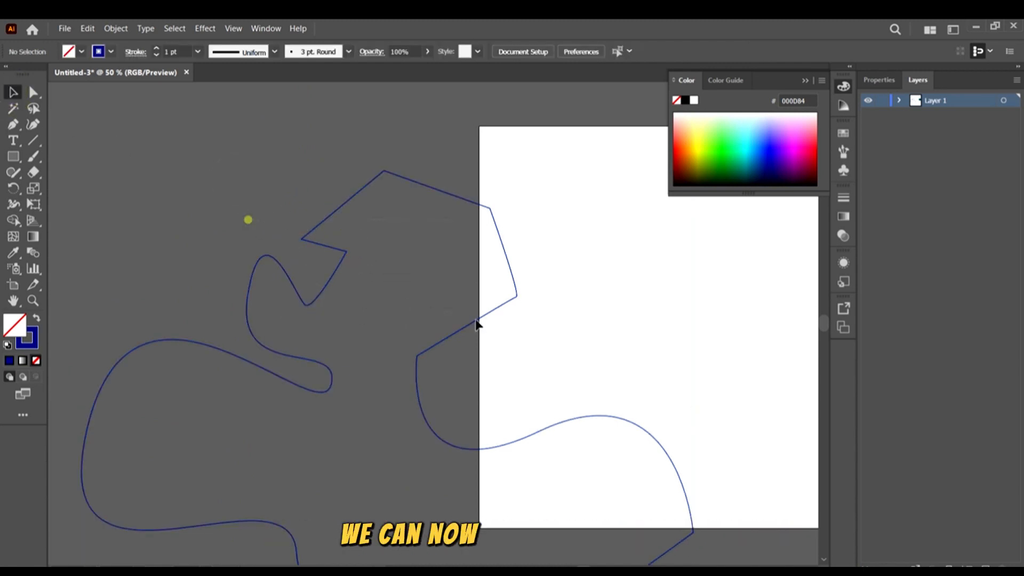
{"action": "left_click", "coordinate": [468, 316]}
{"action": "key", "text": "shift+x"}
{"action": "scroll", "coordinate": [424, 306], "scroll_direction": "down", "scroll_amount": 5}
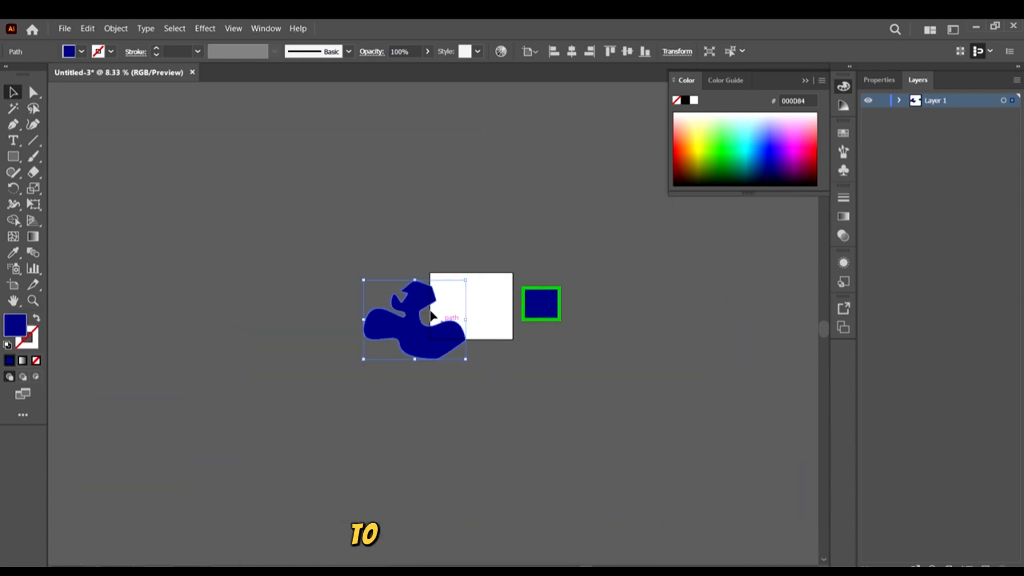
{"action": "scroll", "coordinate": [462, 341], "scroll_direction": "up", "scroll_amount": 4}
{"action": "scroll", "coordinate": [423, 389], "scroll_direction": "down", "scroll_amount": 4}
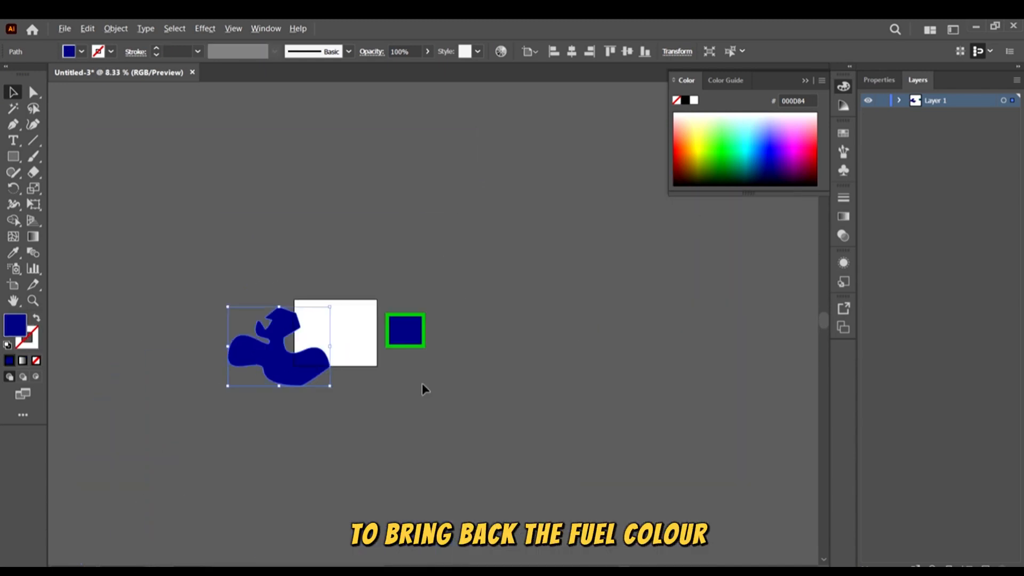
{"action": "scroll", "coordinate": [302, 388], "scroll_direction": "up", "scroll_amount": 2}
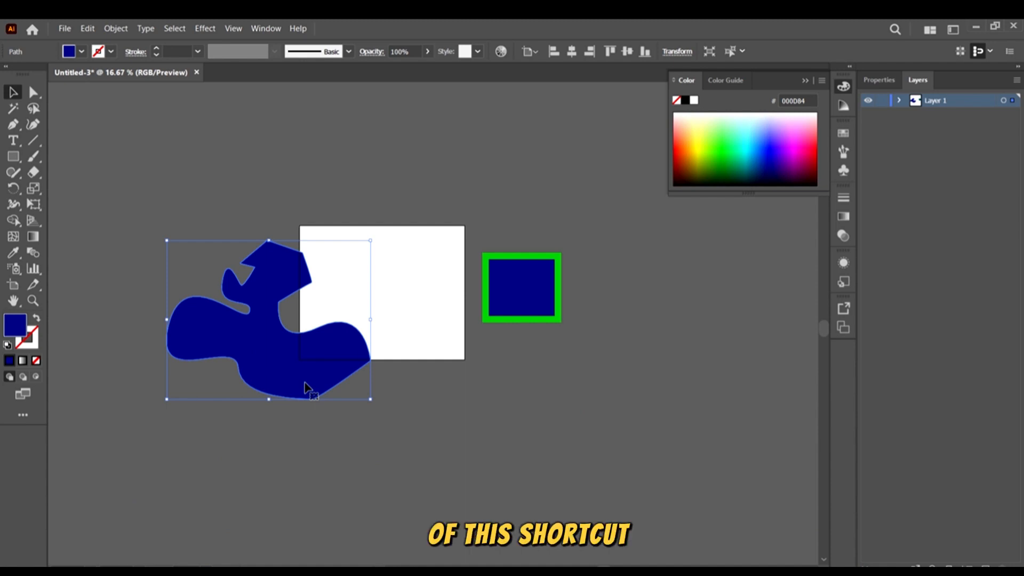
Select the freeform shape and the rectangle together and delete them.
{"action": "left_click_drag", "start_coordinate": [624, 449], "coordinate": [164, 159]}
{"action": "scroll", "coordinate": [349, 303], "scroll_direction": "down", "scroll_amount": 5}
{"action": "key", "text": "Delete"}
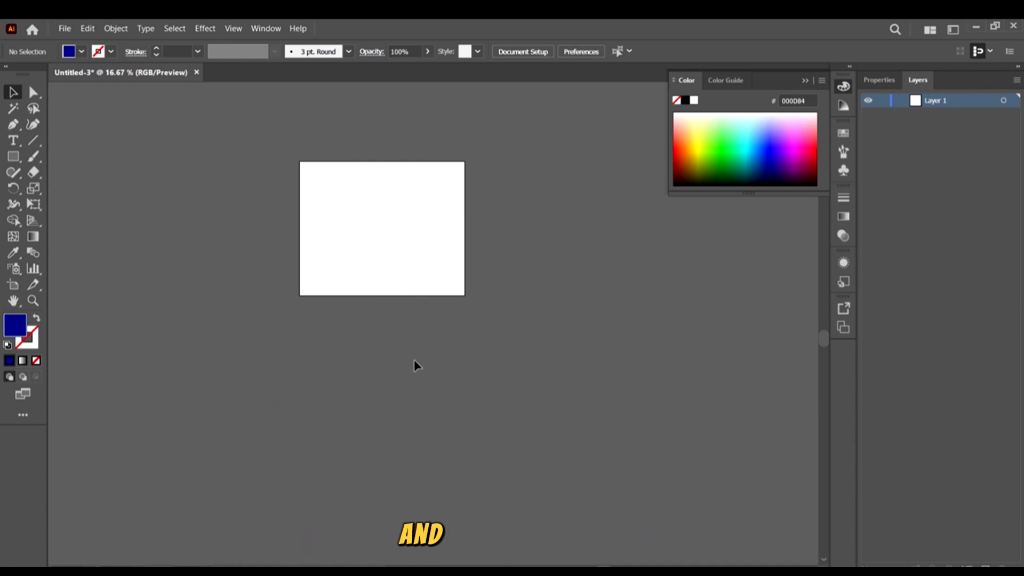
Draw a tall navy rectangle, move it fully onto the artboard, and shorten it from its upper edge.
{"action": "scroll", "coordinate": [414, 359], "scroll_direction": "up", "scroll_amount": 1}
{"action": "scroll", "coordinate": [427, 400], "scroll_direction": "up", "scroll_amount": 5}
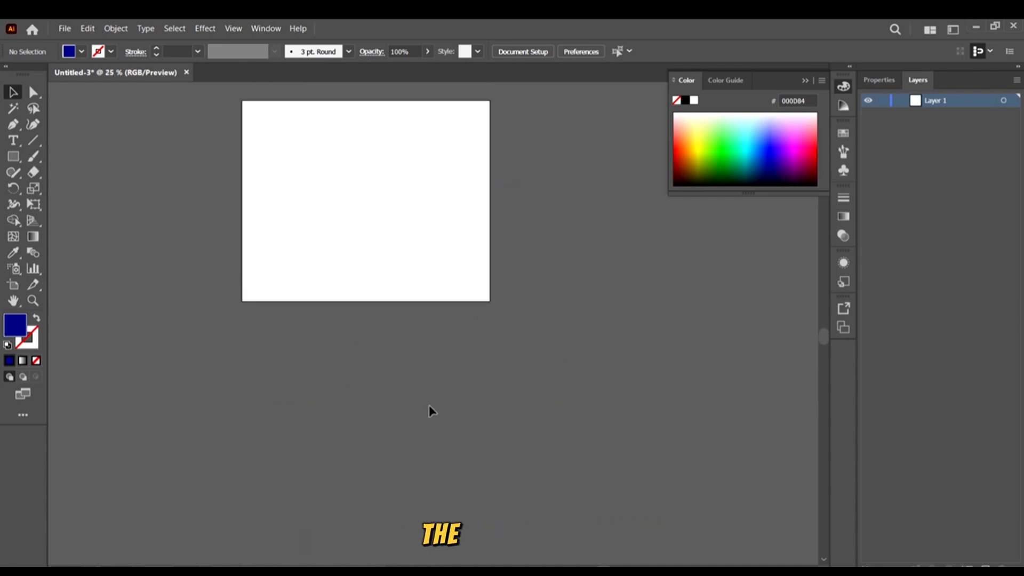
{"action": "scroll", "coordinate": [202, 392], "scroll_direction": "up", "scroll_amount": 1}
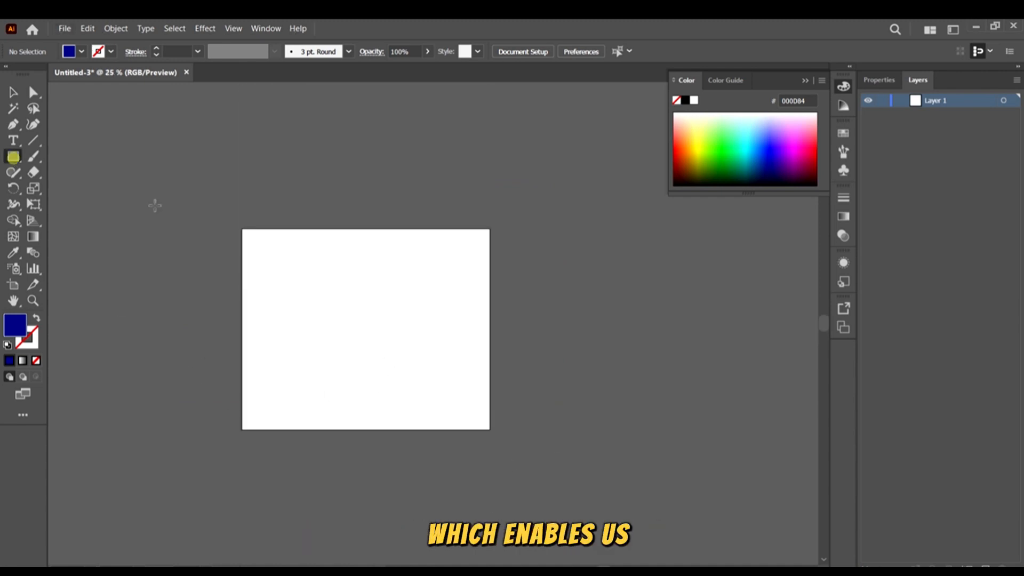
{"action": "left_click_drag", "start_coordinate": [210, 149], "coordinate": [336, 319]}
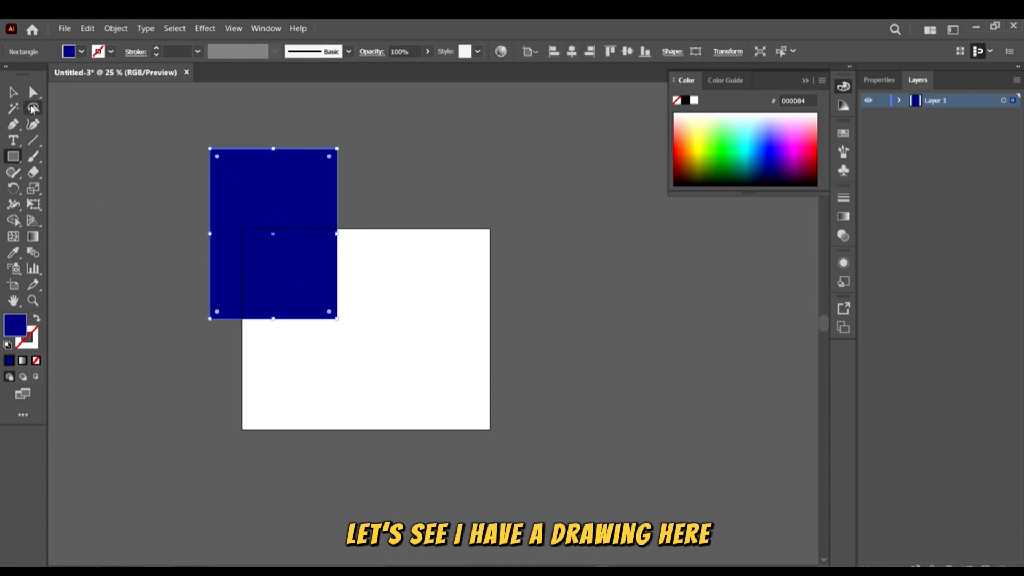
{"action": "left_click", "coordinate": [13, 92]}
{"action": "left_click_drag", "start_coordinate": [315, 207], "coordinate": [399, 296]}
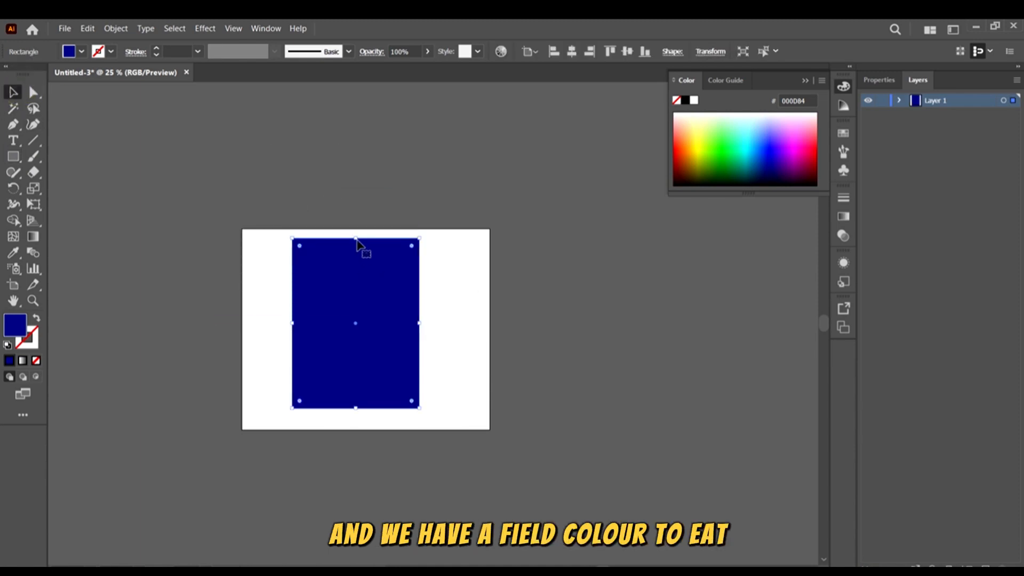
{"action": "left_click_drag", "start_coordinate": [356, 243], "coordinate": [355, 271]}
Set the rectangle's fill to None using the swatches.
{"action": "left_click", "coordinate": [80, 51]}
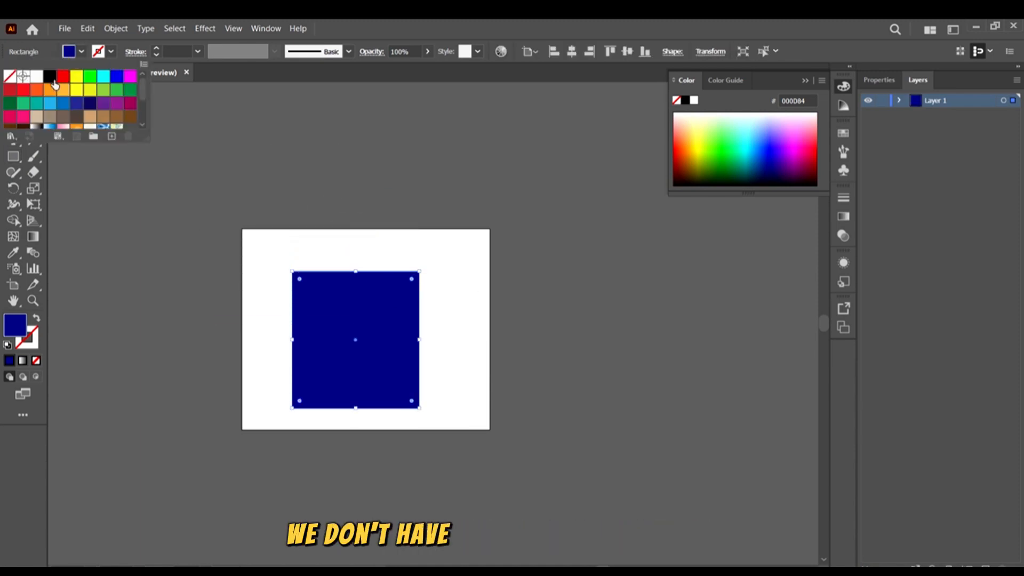
{"action": "left_click", "coordinate": [10, 76]}
{"action": "left_click", "coordinate": [533, 24]}
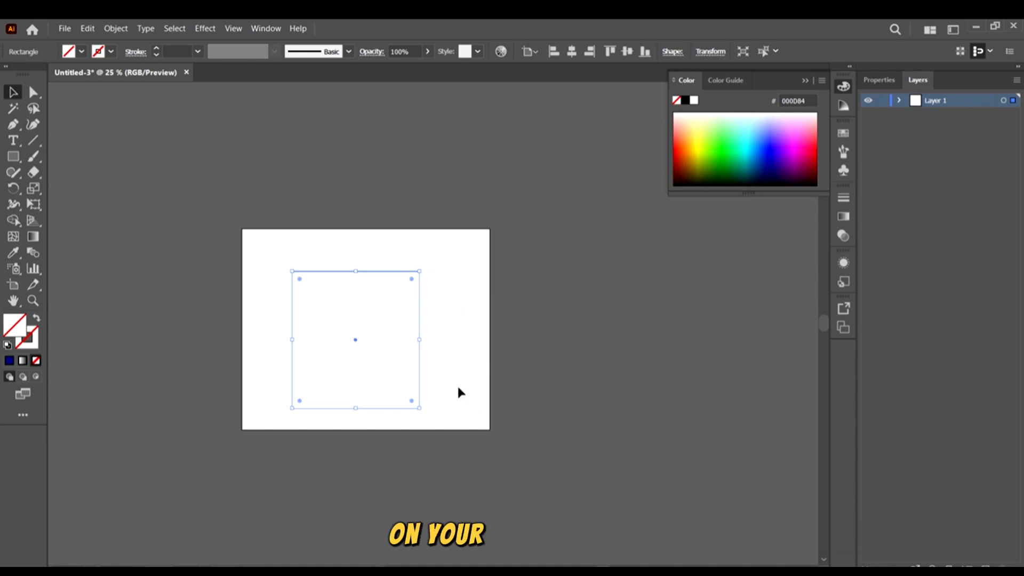
Reapply the last-used solid navy fill to the rectangle, and move it to the centre of the artboard.
{"action": "scroll", "coordinate": [383, 372], "scroll_direction": "down", "scroll_amount": 4}
{"action": "scroll", "coordinate": [385, 371], "scroll_direction": "up", "scroll_amount": 3}
{"action": "key", "text": "comma"}
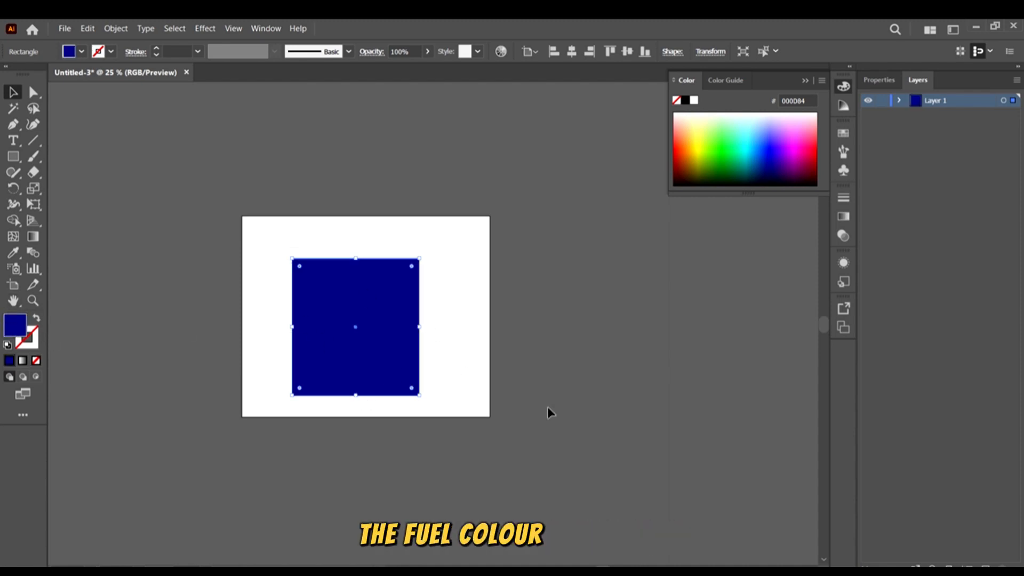
{"action": "left_click_drag", "start_coordinate": [390, 364], "coordinate": [400, 355]}
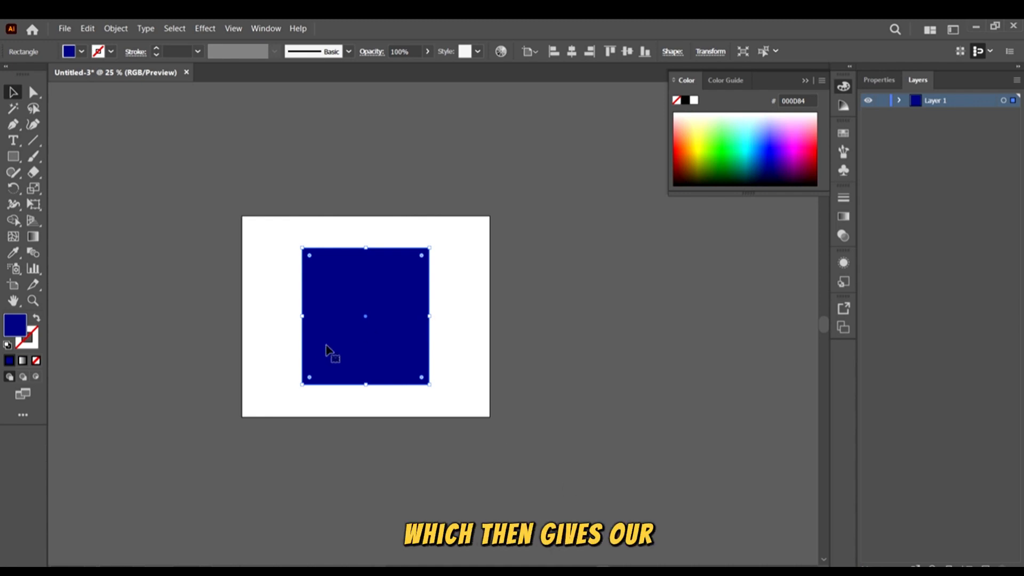
Fill the rectangle with the white-to-black linear gradient, and remove the fill again.
{"action": "key", "text": "period"}
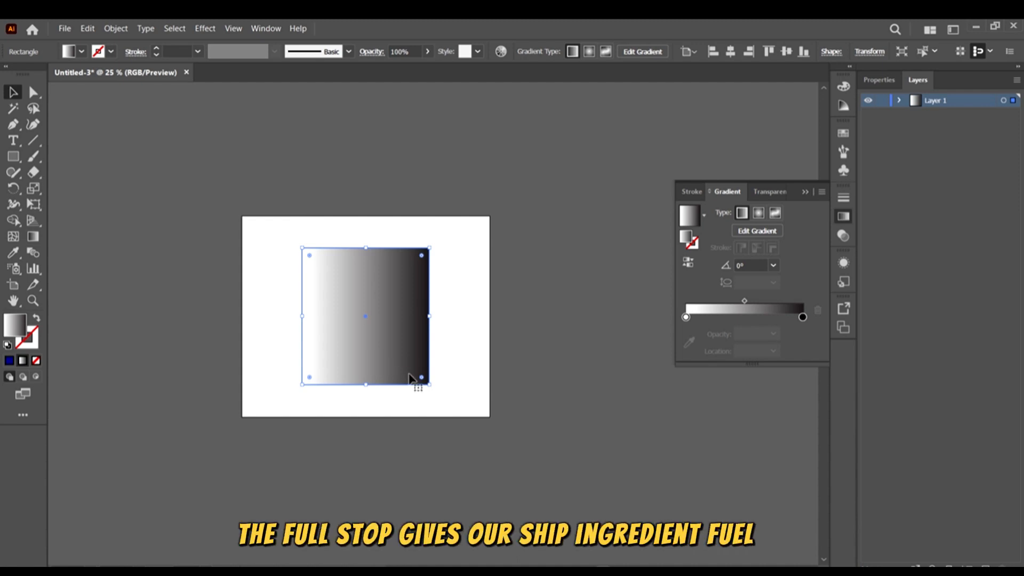
{"action": "scroll", "coordinate": [404, 353], "scroll_direction": "down", "scroll_amount": 1}
{"action": "scroll", "coordinate": [379, 296], "scroll_direction": "up", "scroll_amount": 1}
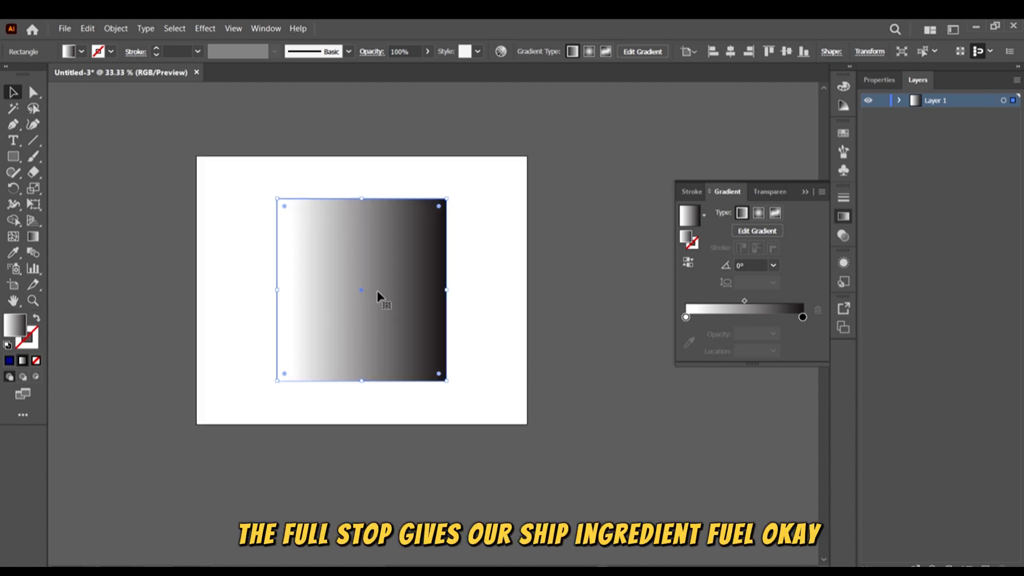
{"action": "scroll", "coordinate": [374, 295], "scroll_direction": "up", "scroll_amount": 2}
{"action": "scroll", "coordinate": [384, 329], "scroll_direction": "up", "scroll_amount": 1}
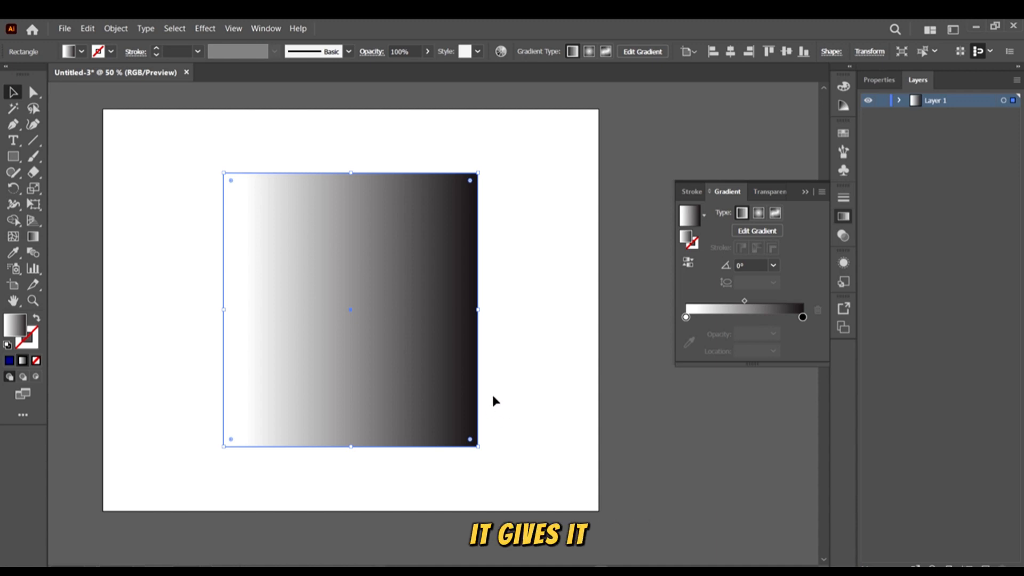
{"action": "key", "text": "slash"}
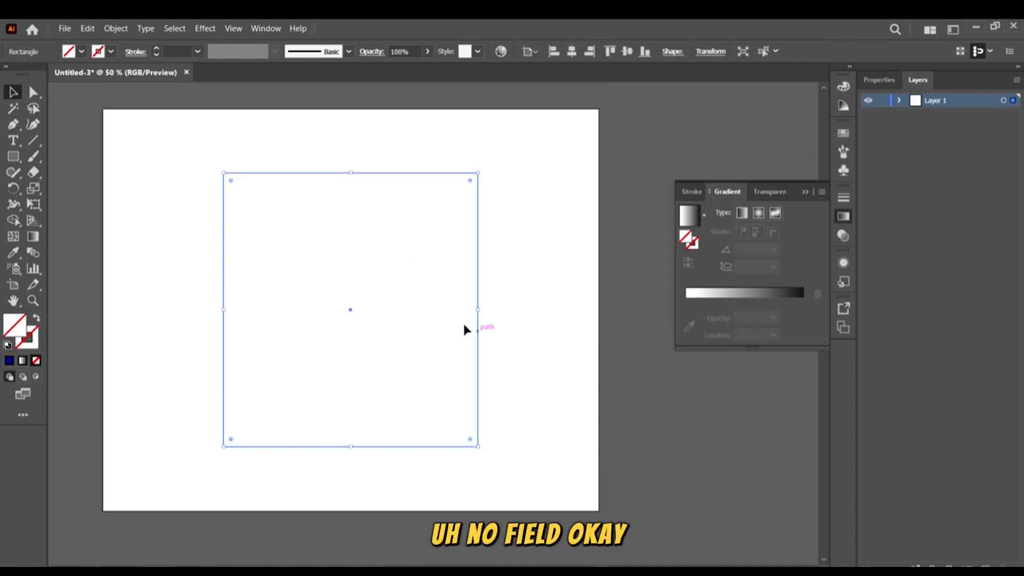
Apply the white-to-black gradient to the rectangle's stroke and set the stroke weight to 17 pt.
{"action": "left_click", "coordinate": [33, 342]}
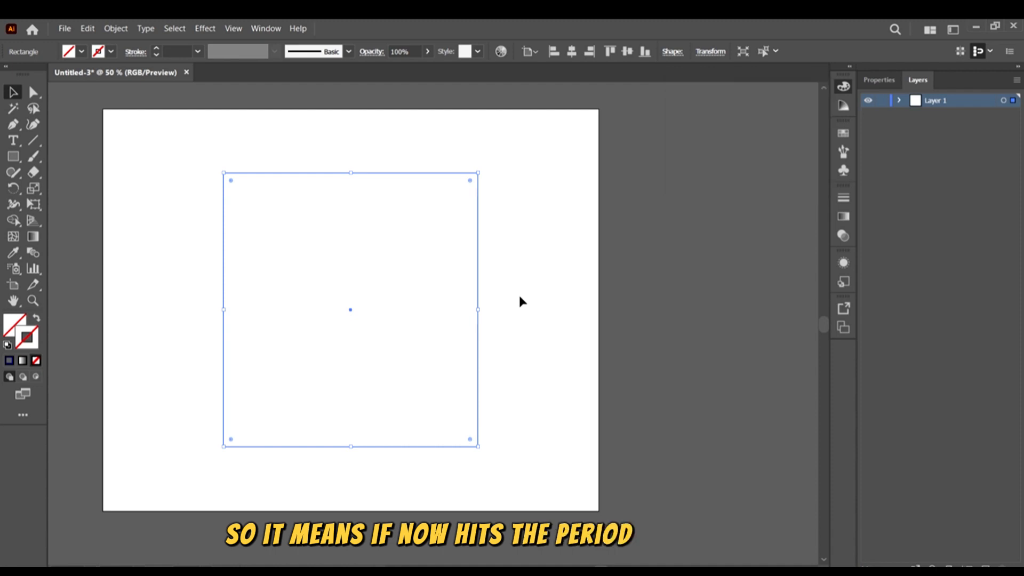
{"action": "key", "text": "period"}
{"action": "left_click", "coordinate": [183, 51]}
{"action": "type", "text": "17"}
{"action": "key", "text": "Return"}
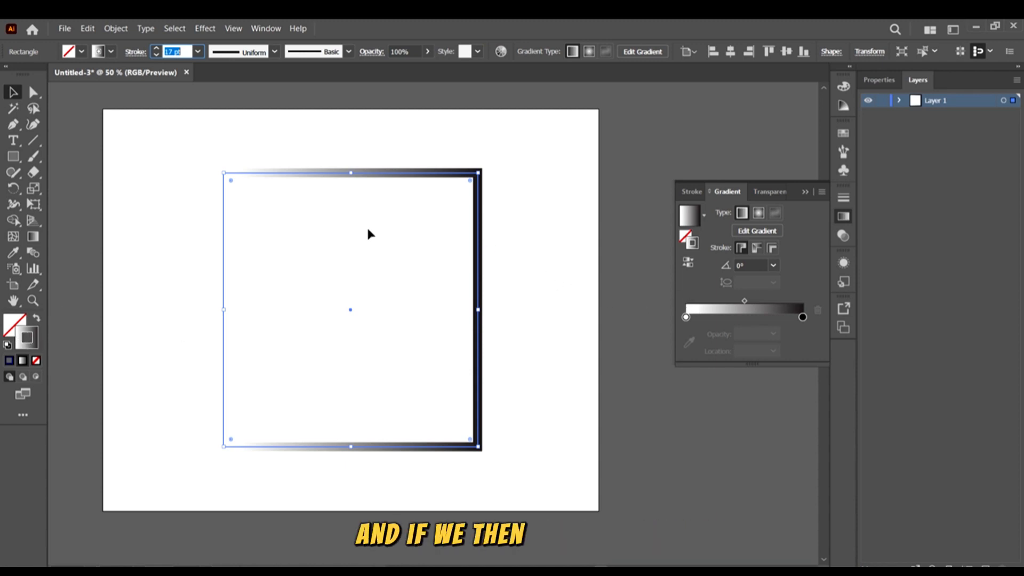
Reselect the rectangle and set its gradient stroke weight to 18 pt.
{"action": "type", "text": ","}
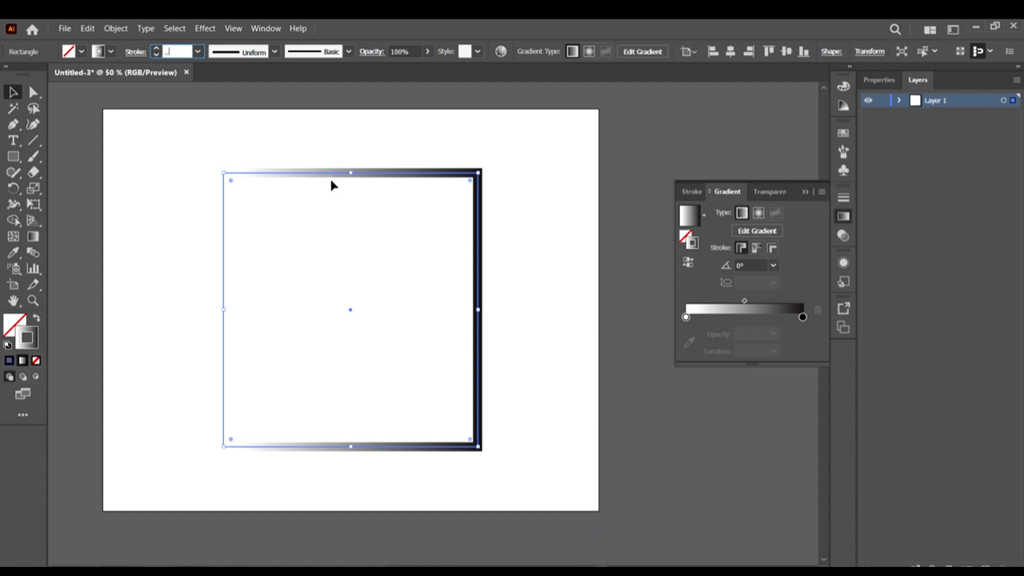
{"action": "left_click", "coordinate": [423, 140]}
{"action": "left_click_drag", "start_coordinate": [483, 139], "coordinate": [404, 236]}
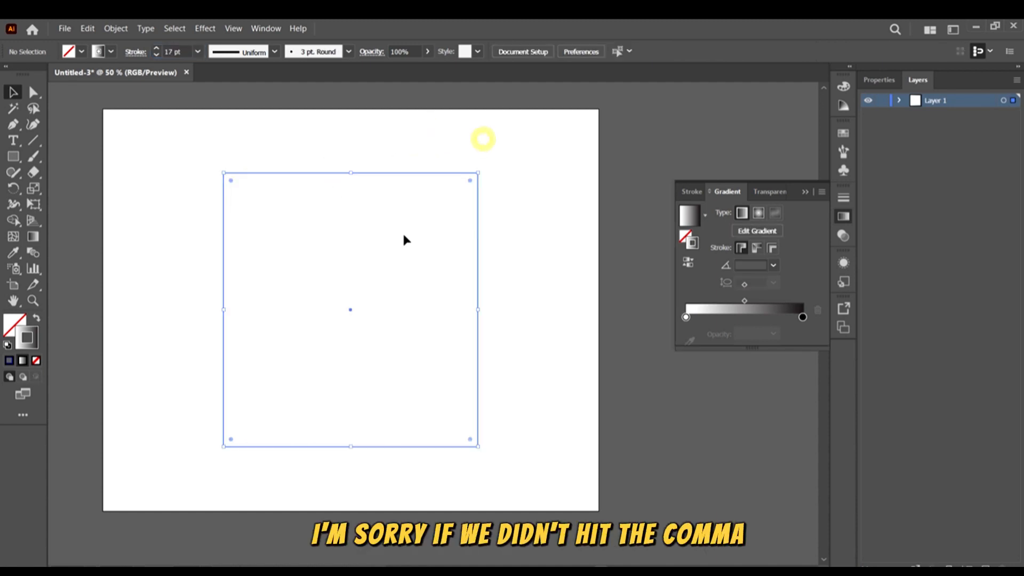
{"action": "left_click", "coordinate": [173, 50]}
{"action": "scroll", "coordinate": [177, 57], "scroll_direction": "up", "scroll_amount": 13}
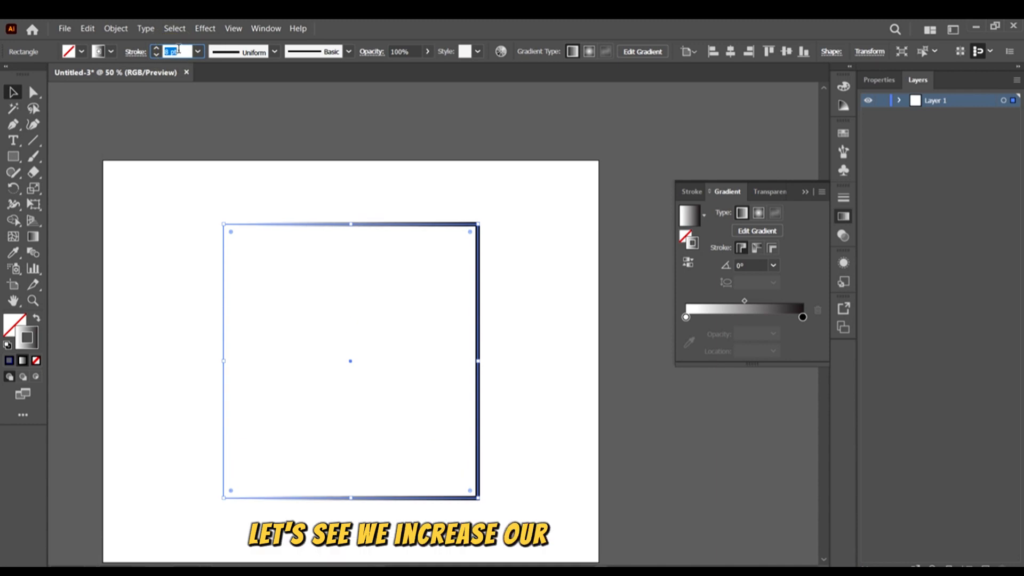
{"action": "scroll", "coordinate": [180, 61], "scroll_direction": "up", "scroll_amount": 5}
{"action": "left_click", "coordinate": [411, 132]}
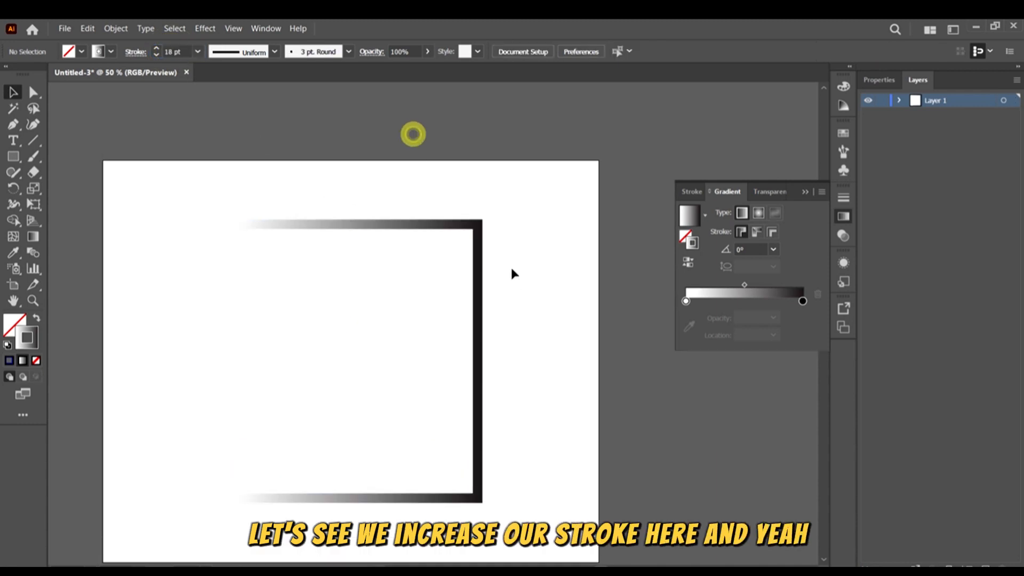
Replace the gradient on the rectangle's stroke with the last-used solid navy colour.
{"action": "scroll", "coordinate": [511, 264], "scroll_direction": "down", "scroll_amount": 3}
{"action": "left_click_drag", "start_coordinate": [523, 286], "coordinate": [455, 252]}
{"action": "key", "text": "comma"}
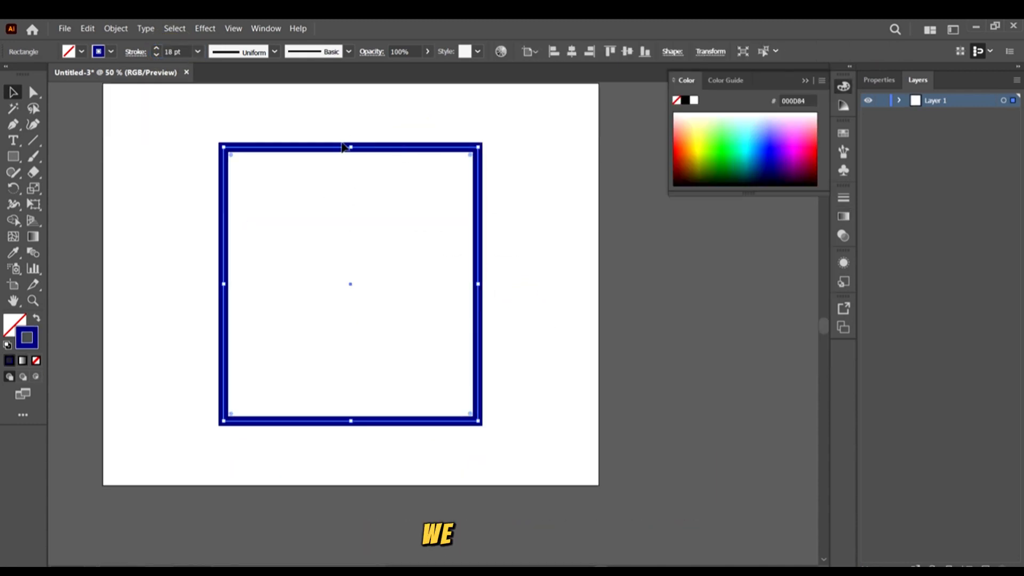
{"action": "scroll", "coordinate": [352, 160], "scroll_direction": "up", "scroll_amount": 2}
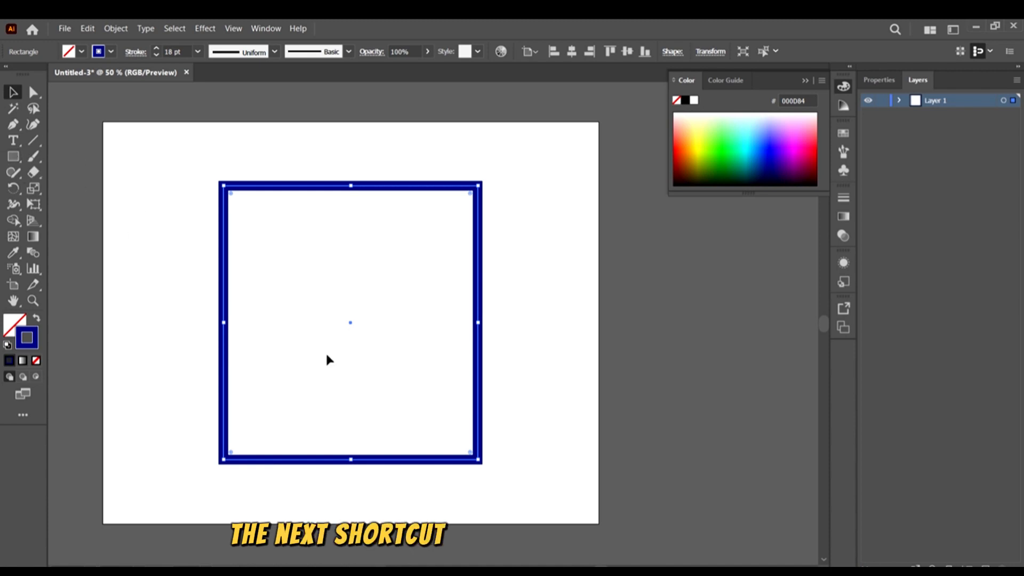
Fill the rectangle with the white-to-black linear gradient and set its stroke to None.
{"action": "left_click", "coordinate": [428, 182]}
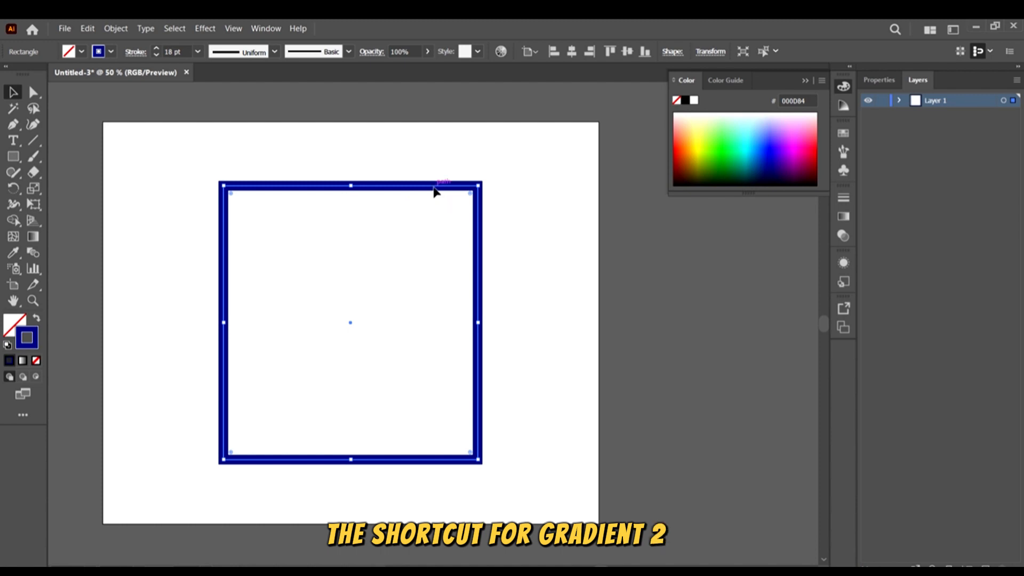
{"action": "left_click_drag", "start_coordinate": [434, 188], "coordinate": [438, 178]}
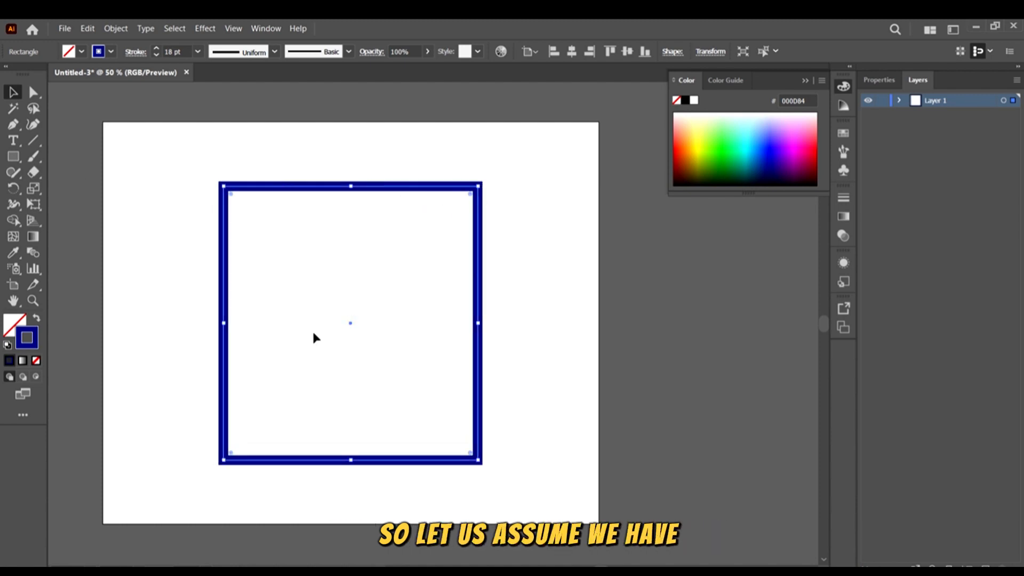
{"action": "left_click", "coordinate": [36, 320]}
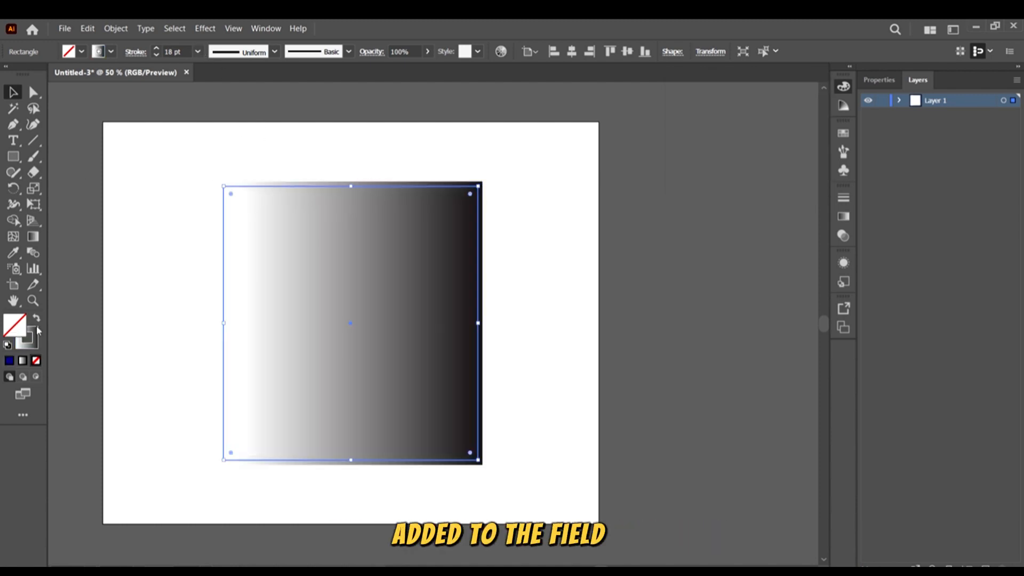
{"action": "left_click", "coordinate": [22, 361]}
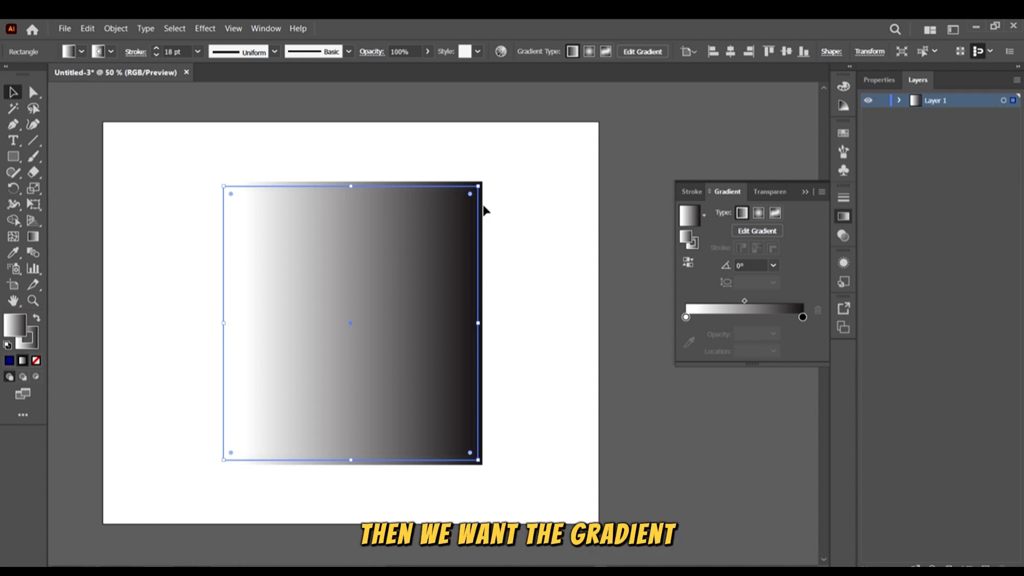
{"action": "left_click", "coordinate": [29, 339]}
{"action": "left_click", "coordinate": [36, 361]}
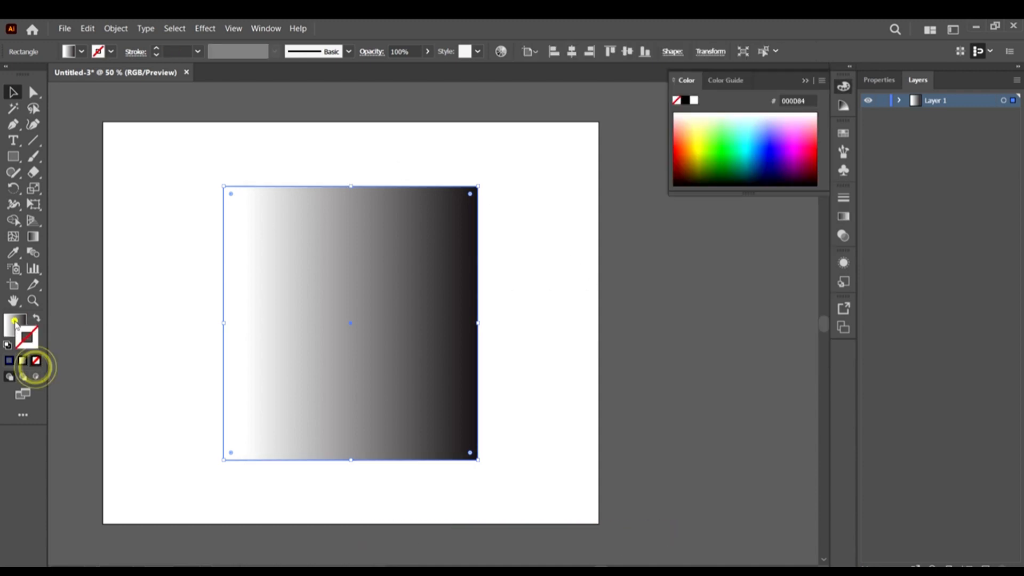
{"action": "left_click", "coordinate": [15, 322]}
{"action": "left_click", "coordinate": [357, 254]}
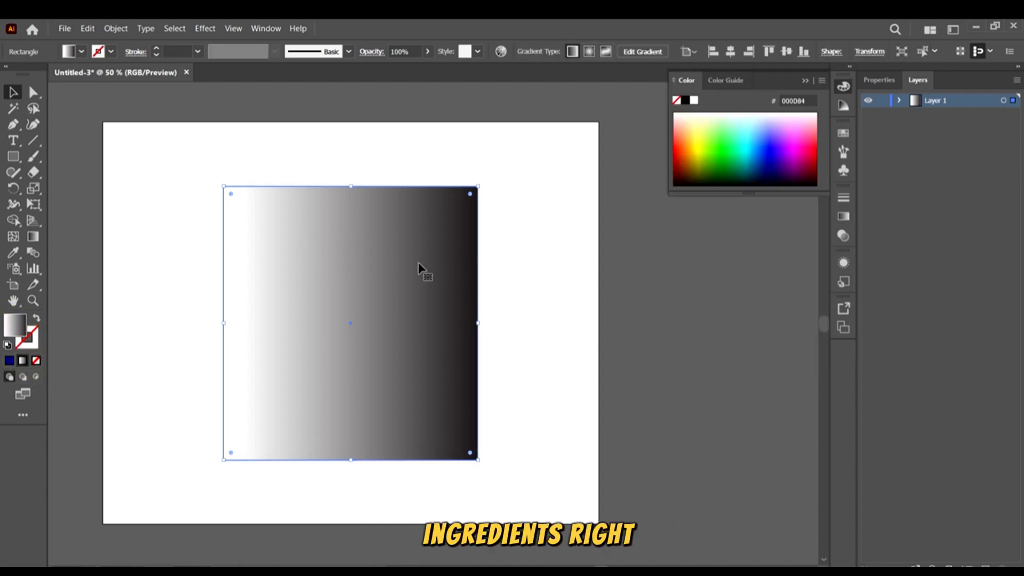
Using the Gradient tool, shift the rectangle's gradient midpoint towards black and angle the gradient diagonally, with black at the upper-right corner.
{"action": "key", "text": "g"}
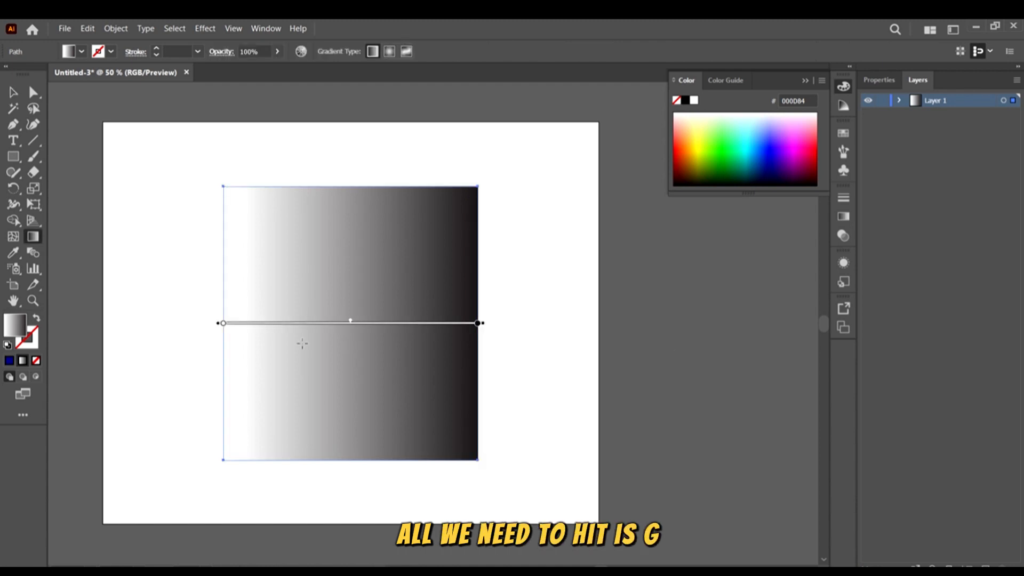
{"action": "mouse_move", "coordinate": [350, 320]}
{"action": "left_mouse_down"}
{"action": "mouse_move", "coordinate": [379, 336]}
{"action": "mouse_move", "coordinate": [357, 327]}
{"action": "mouse_move", "coordinate": [362, 321]}
{"action": "left_mouse_up"}
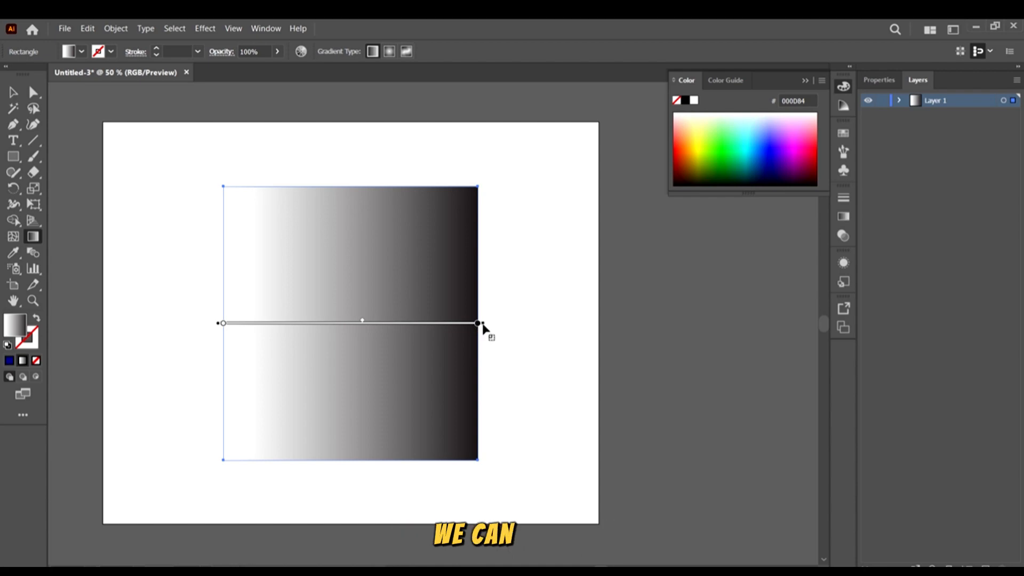
{"action": "mouse_move", "coordinate": [478, 323]}
{"action": "left_mouse_down"}
{"action": "mouse_move", "coordinate": [550, 337]}
{"action": "mouse_move", "coordinate": [553, 320]}
{"action": "mouse_move", "coordinate": [433, 155]}
{"action": "mouse_move", "coordinate": [439, 144]}
{"action": "left_mouse_up"}
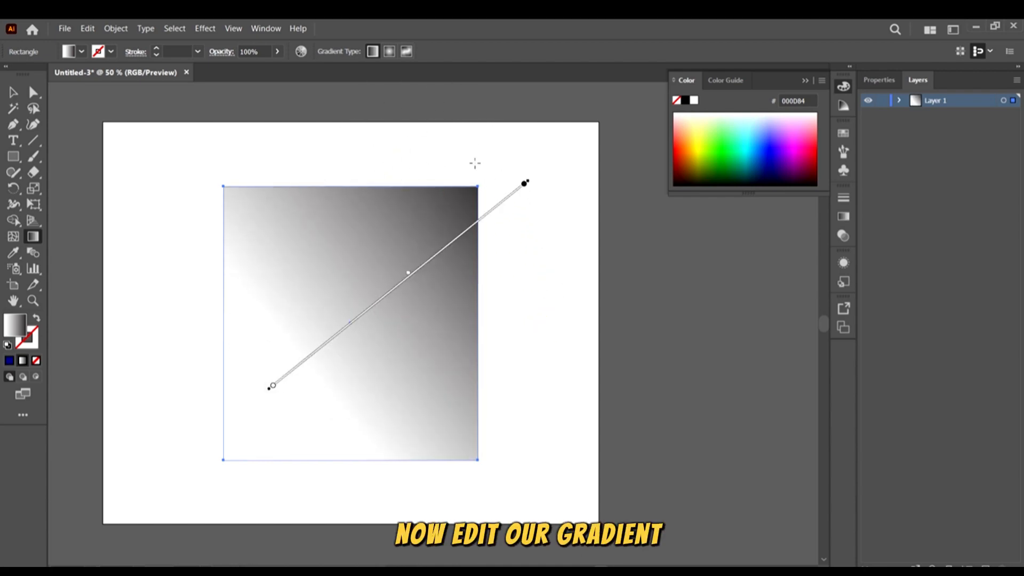
{"action": "scroll", "coordinate": [299, 352], "scroll_direction": "down", "scroll_amount": 1}
{"action": "left_click", "coordinate": [272, 351]}
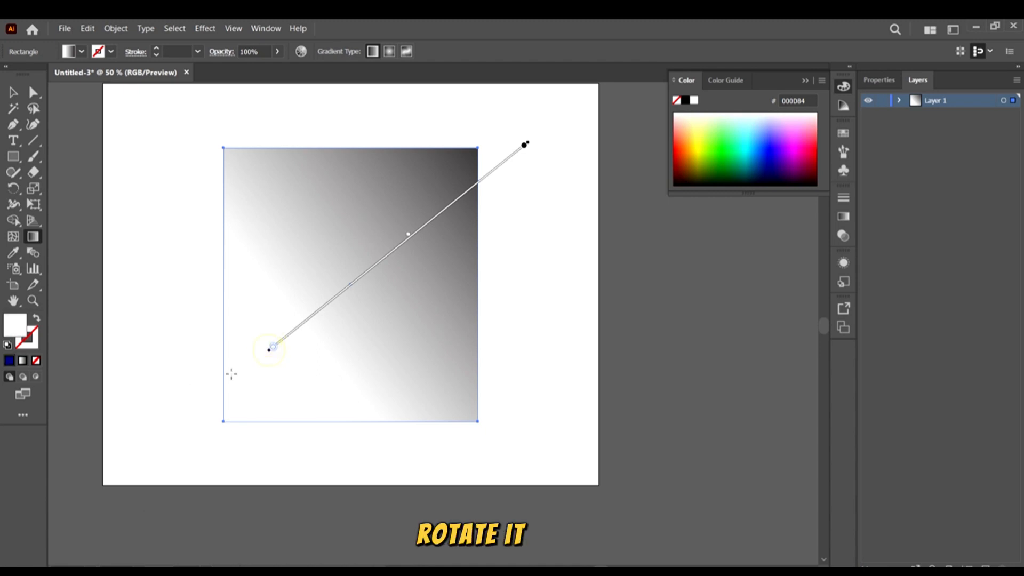
{"action": "mouse_move", "coordinate": [409, 234]}
{"action": "left_mouse_down"}
{"action": "mouse_move", "coordinate": [446, 259]}
{"action": "mouse_move", "coordinate": [581, 132]}
{"action": "mouse_move", "coordinate": [512, 272]}
{"action": "mouse_move", "coordinate": [433, 278]}
{"action": "left_mouse_up"}
{"action": "left_click", "coordinate": [14, 92]}
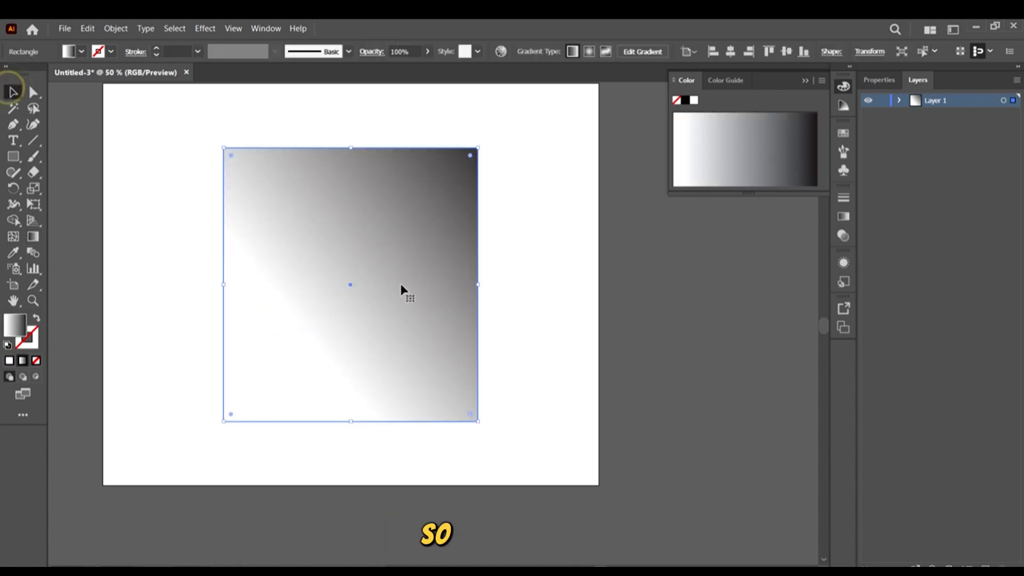
Delete the gradient-filled rectangle from the artboard.
{"action": "scroll", "coordinate": [393, 297], "scroll_direction": "down", "scroll_amount": 2}
{"action": "scroll", "coordinate": [338, 281], "scroll_direction": "up", "scroll_amount": 2}
{"action": "left_click", "coordinate": [551, 390]}
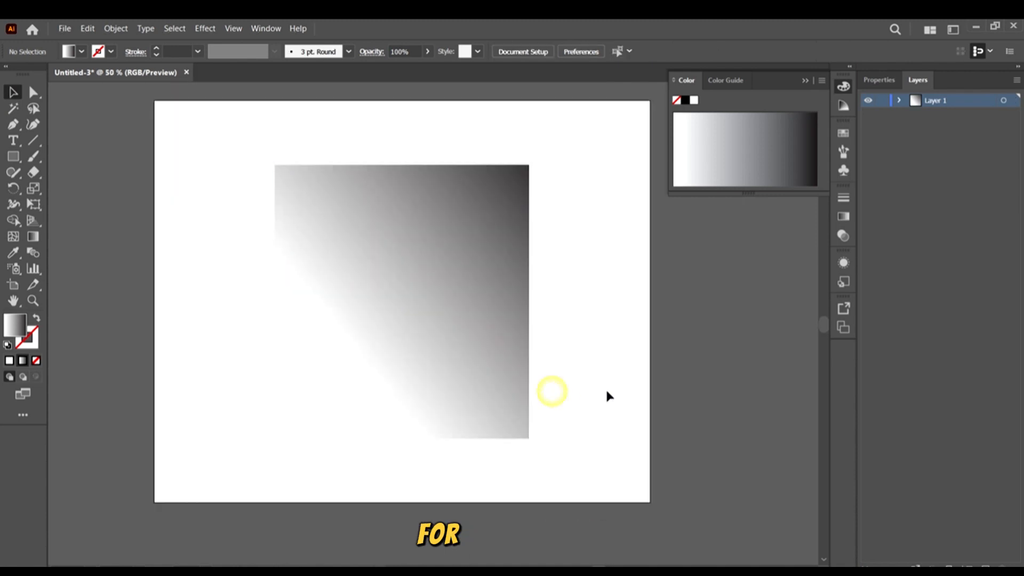
{"action": "left_click", "coordinate": [464, 366]}
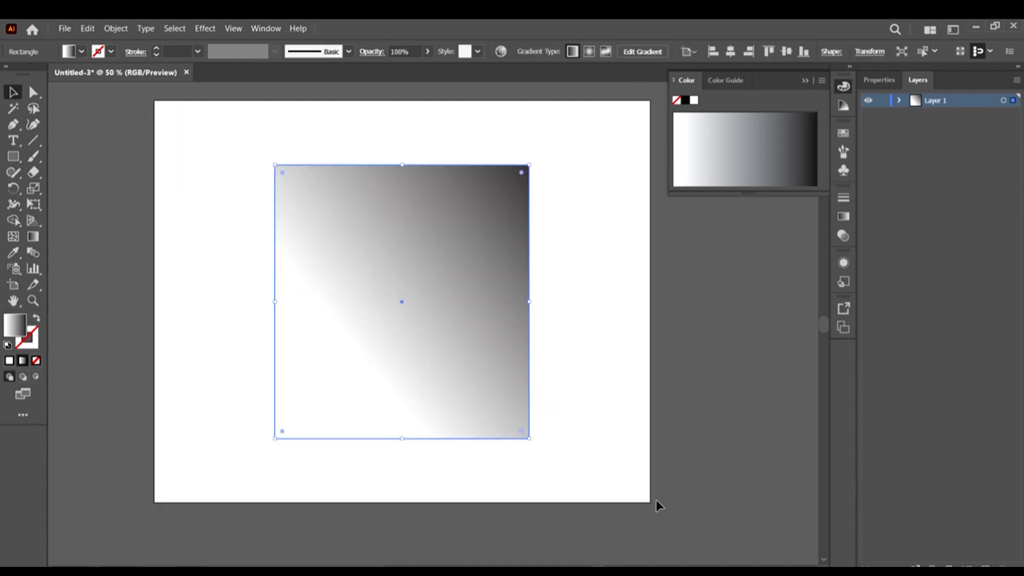
{"action": "left_click", "coordinate": [411, 259]}
{"action": "key", "text": "Delete"}
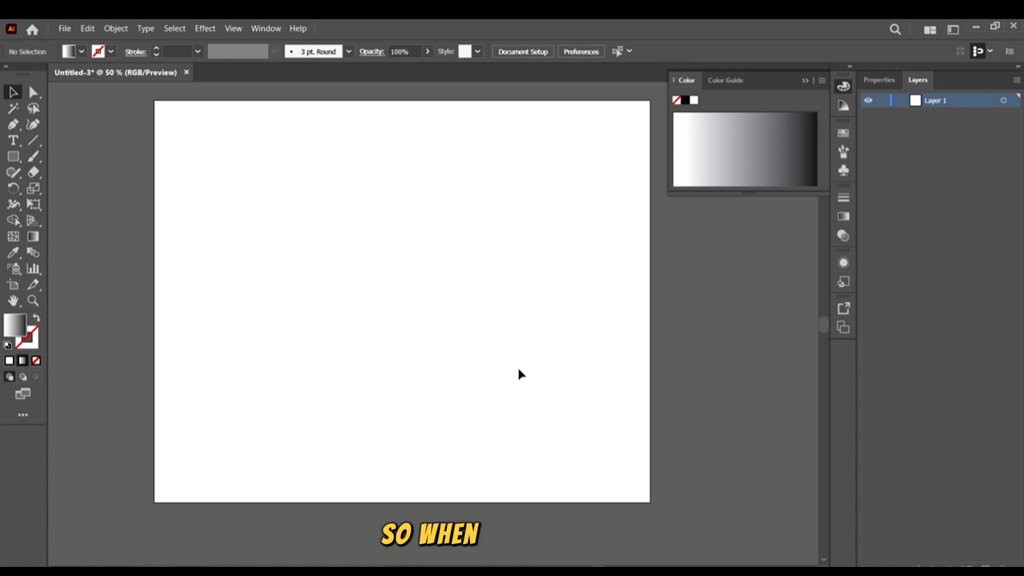
Draw six gradient-filled rectangles of different sizes across the artboard with the Rectangle tool.
{"action": "key", "text": "m"}
{"action": "left_click_drag", "start_coordinate": [313, 192], "coordinate": [633, 423]}
{"action": "scroll", "coordinate": [236, 169], "scroll_direction": "up", "scroll_amount": 1}
{"action": "left_click_drag", "start_coordinate": [195, 145], "coordinate": [219, 268]}
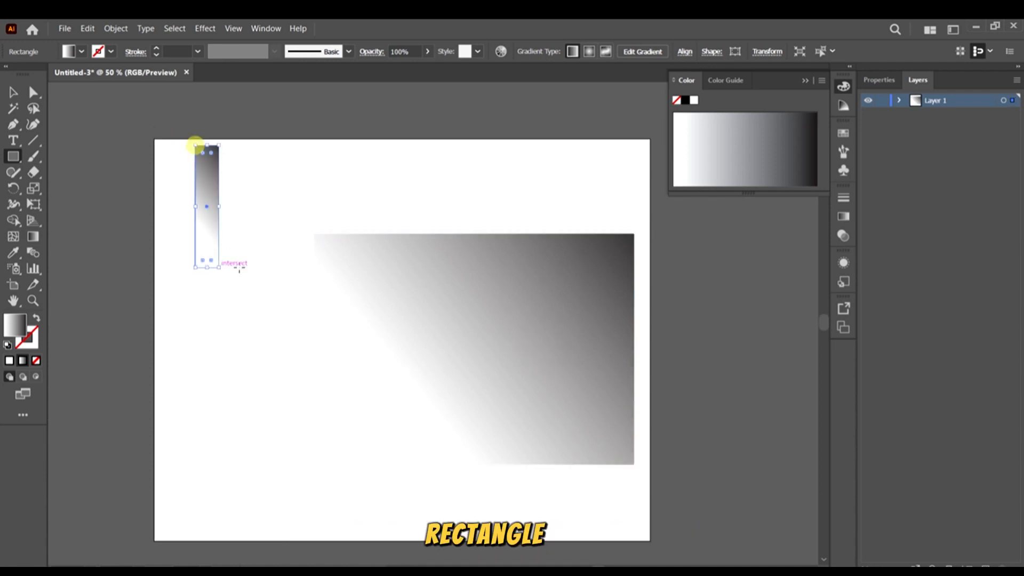
{"action": "left_click_drag", "start_coordinate": [299, 163], "coordinate": [481, 240]}
{"action": "left_click_drag", "start_coordinate": [521, 169], "coordinate": [624, 225]}
{"action": "mouse_move", "coordinate": [613, 109]}
{"action": "left_mouse_down"}
{"action": "mouse_move", "coordinate": [651, 199]}
{"action": "mouse_move", "coordinate": [680, 199]}
{"action": "left_mouse_up"}
{"action": "left_click_drag", "start_coordinate": [506, 230], "coordinate": [735, 420]}
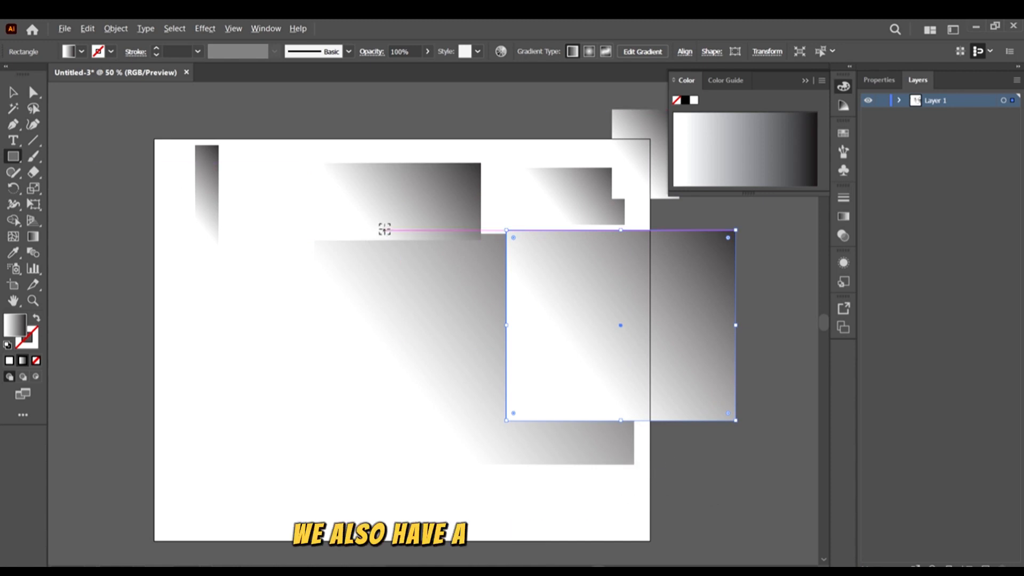
Select all the drawn rectangles and delete them.
{"action": "scroll", "coordinate": [384, 229], "scroll_direction": "down", "scroll_amount": 1}
{"action": "left_click", "coordinate": [12, 94]}
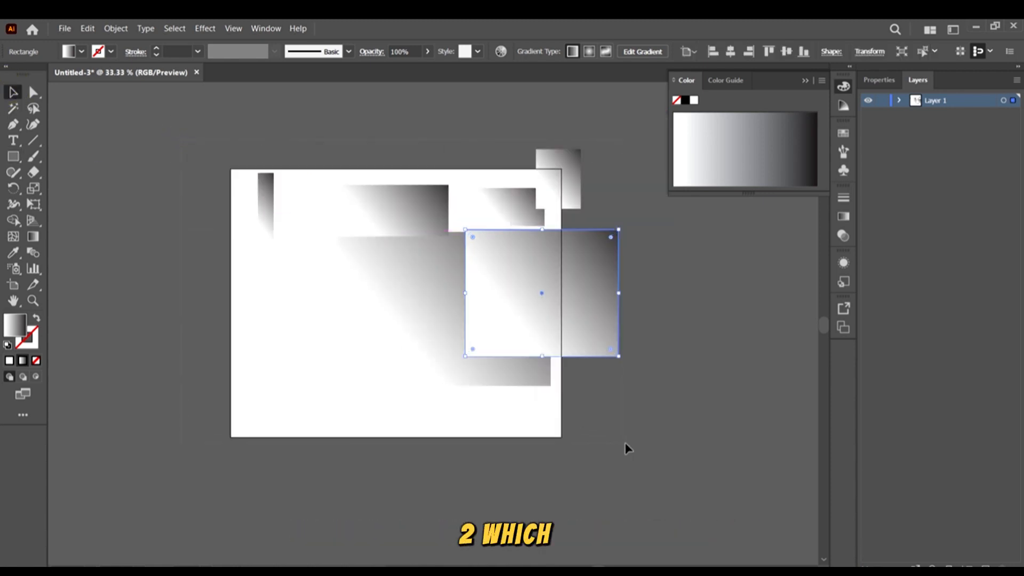
{"action": "key", "text": "ctrl+a"}
{"action": "key", "text": "Delete"}
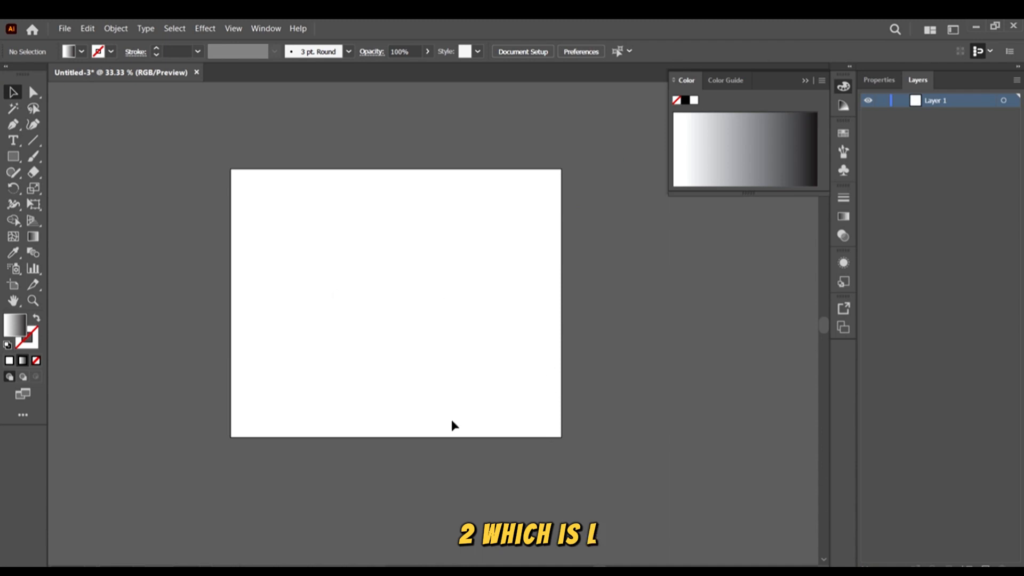
Draw three gradient-filled ellipses with the Ellipse tool, two overlapping on the artboard and one across its right edge.
{"action": "key", "text": "l"}
{"action": "left_click_drag", "start_coordinate": [282, 212], "coordinate": [464, 360]}
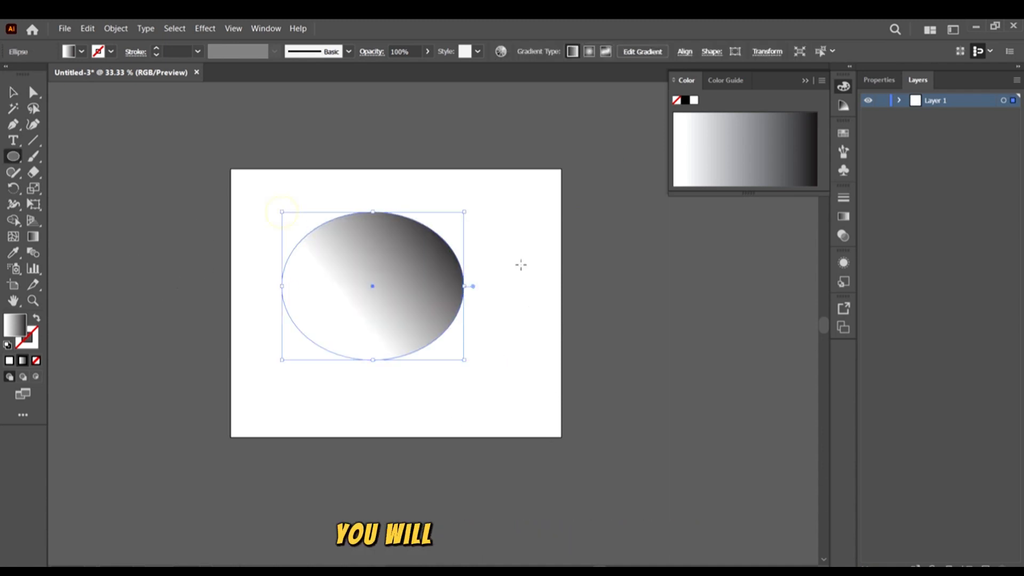
{"action": "left_click_drag", "start_coordinate": [500, 232], "coordinate": [610, 385]}
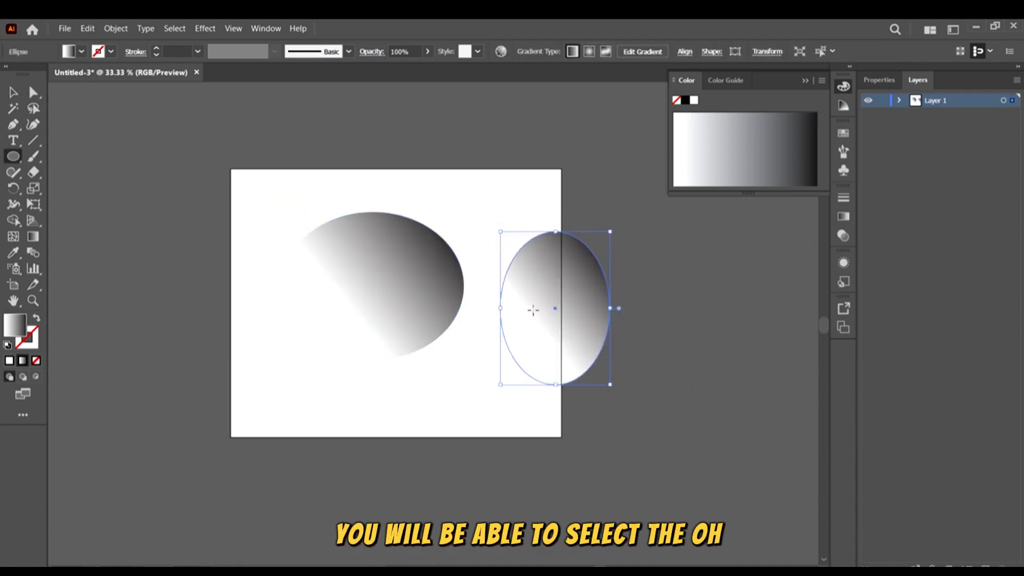
{"action": "left_click_drag", "start_coordinate": [244, 203], "coordinate": [407, 347]}
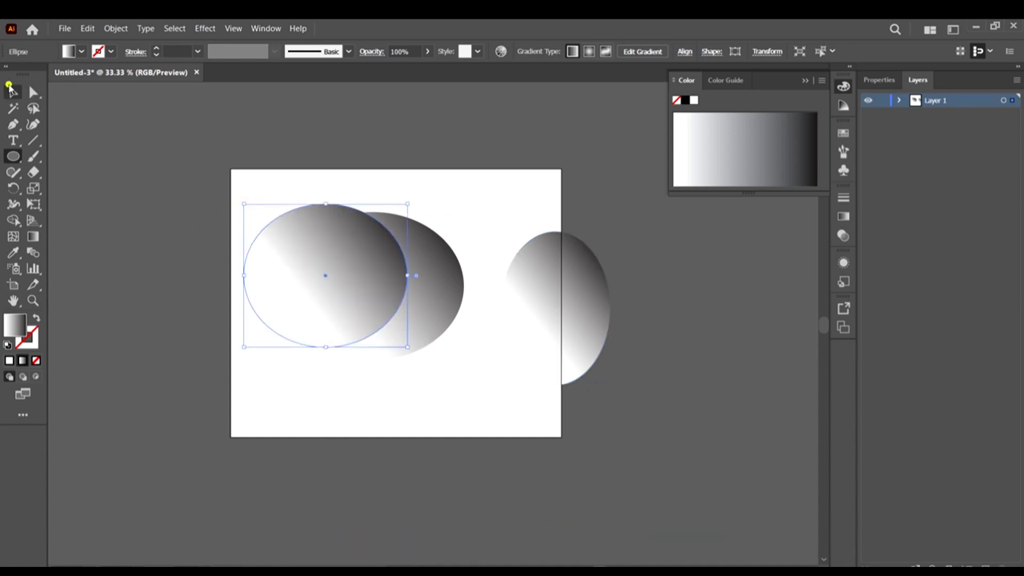
Alternate between the Rectangle and Ellipse tools to add one rectangle, two ellipses and another large rectangle around the artboard.
{"action": "key", "text": "m"}
{"action": "left_click_drag", "start_coordinate": [462, 142], "coordinate": [715, 305]}
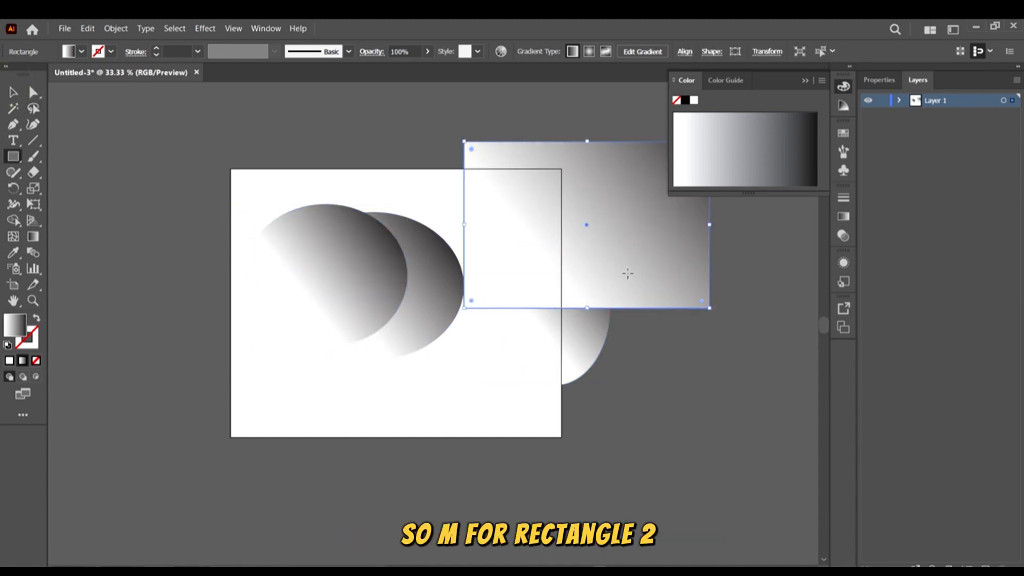
{"action": "key", "text": "l"}
{"action": "left_click_drag", "start_coordinate": [211, 117], "coordinate": [407, 262]}
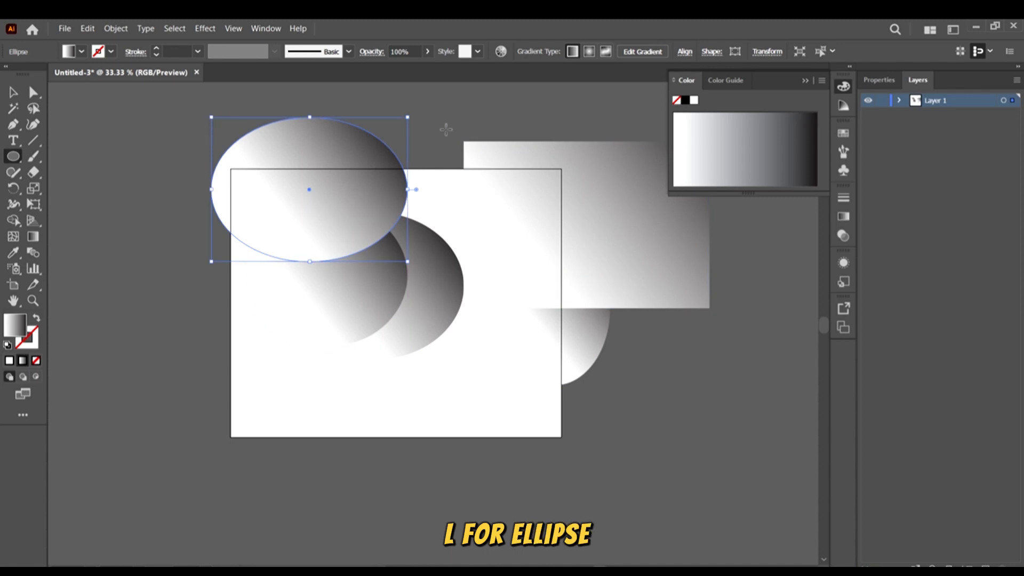
{"action": "left_click_drag", "start_coordinate": [451, 117], "coordinate": [553, 189]}
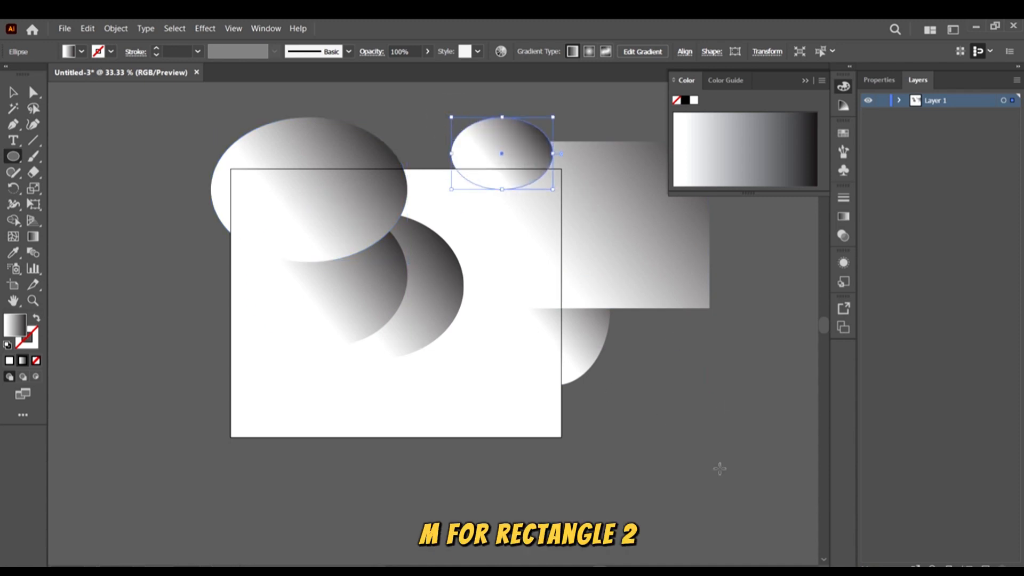
{"action": "key", "text": "m"}
{"action": "left_click_drag", "start_coordinate": [457, 203], "coordinate": [727, 473]}
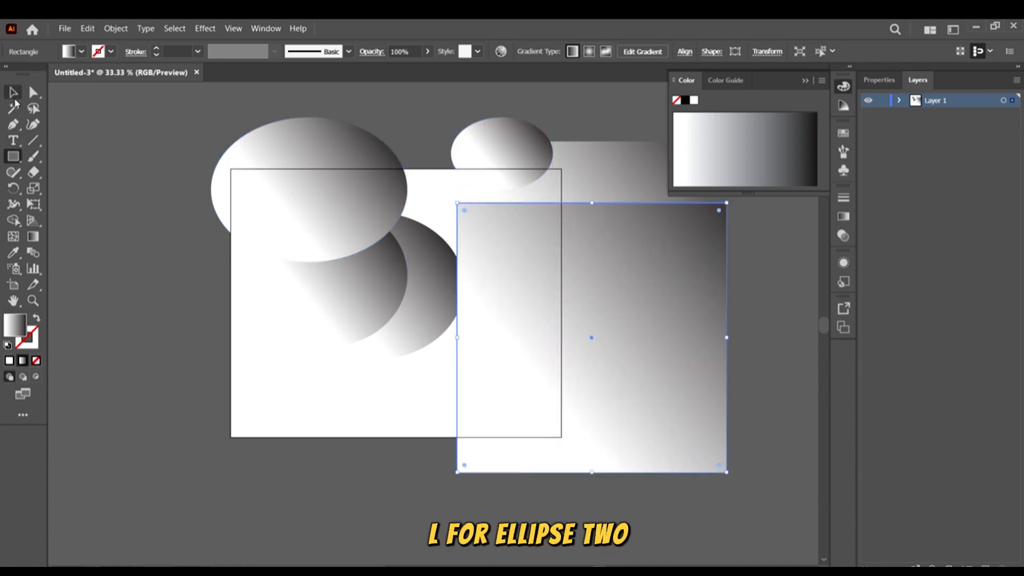
Select all the ellipses and rectangles and delete them to clear the artboard.
{"action": "left_click", "coordinate": [13, 91]}
{"action": "left_click_drag", "start_coordinate": [126, 94], "coordinate": [836, 421]}
{"action": "key", "text": "Delete"}
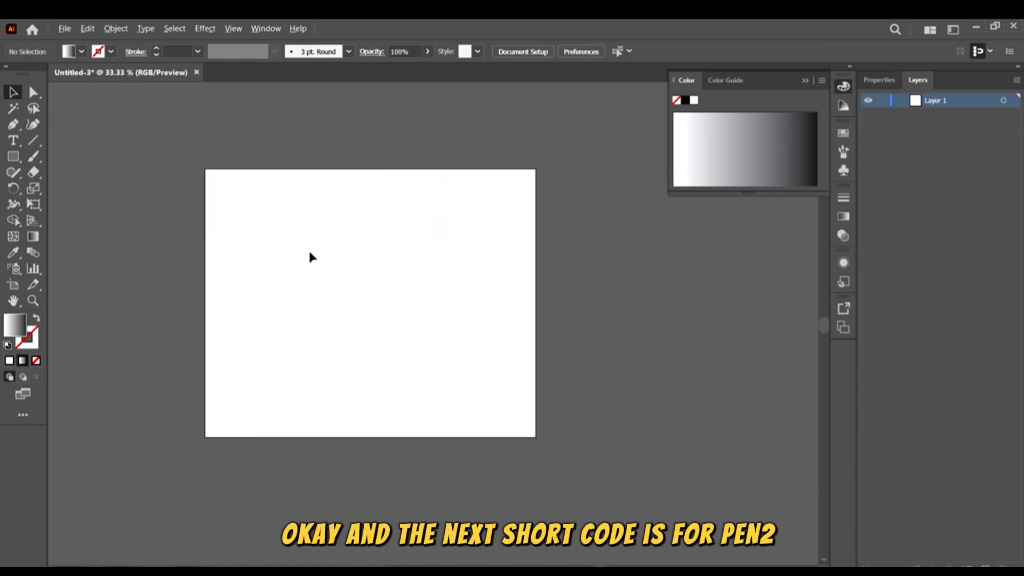
Draw a large freeform gradient-filled path of curved segments with the Pen tool, looping around the artboard and past its right edge.
{"action": "key", "text": "ctrl+equal"}
{"action": "key", "text": "ctrl+equal"}
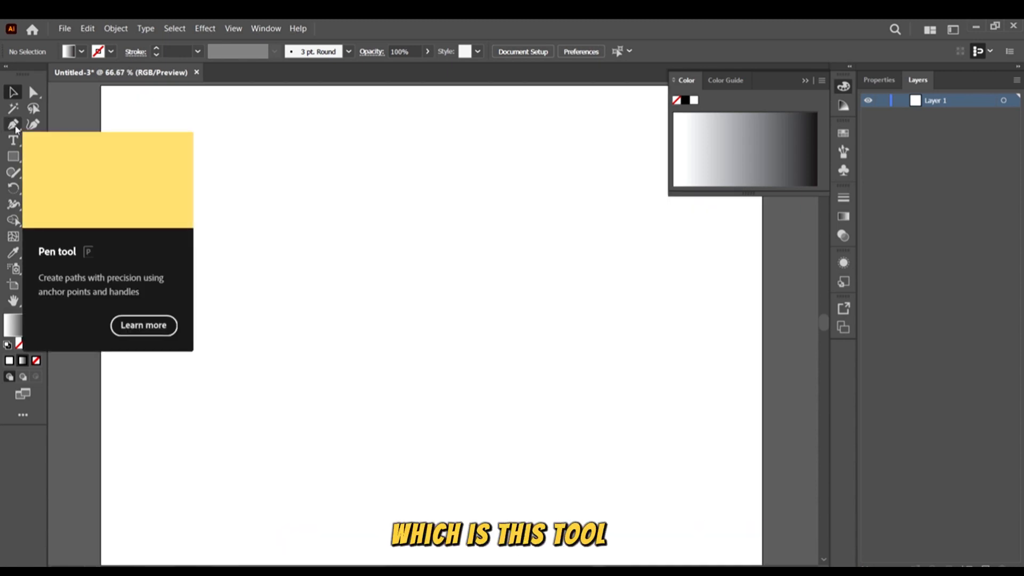
{"action": "scroll", "coordinate": [369, 274], "scroll_direction": "down", "scroll_amount": 1}
{"action": "scroll", "coordinate": [512, 398], "scroll_direction": "down", "scroll_amount": 1}
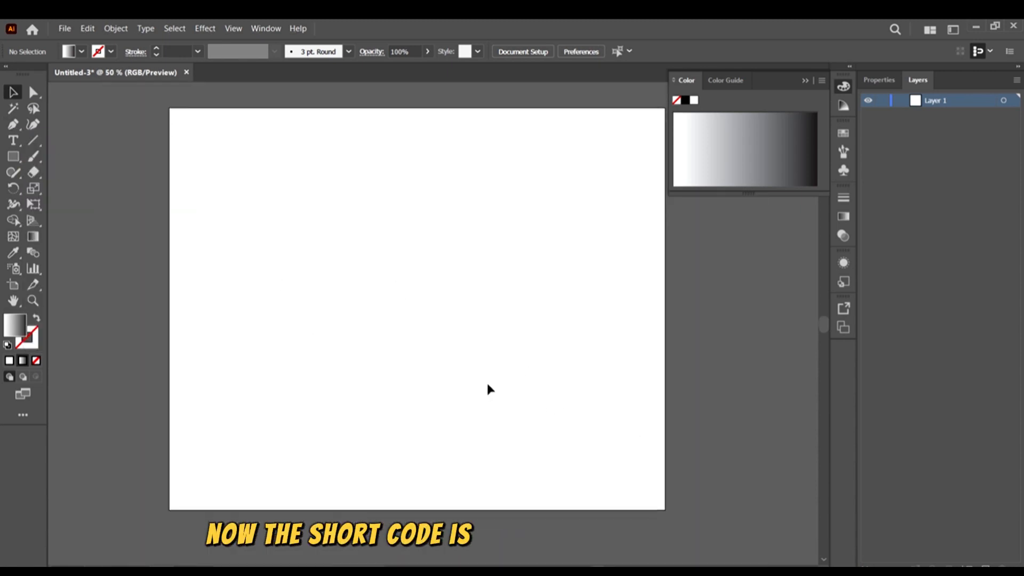
{"action": "scroll", "coordinate": [487, 388], "scroll_direction": "up", "scroll_amount": 1}
{"action": "key", "text": "p"}
{"action": "left_click", "coordinate": [348, 368]}
{"action": "left_click_drag", "start_coordinate": [455, 249], "coordinate": [533, 286]}
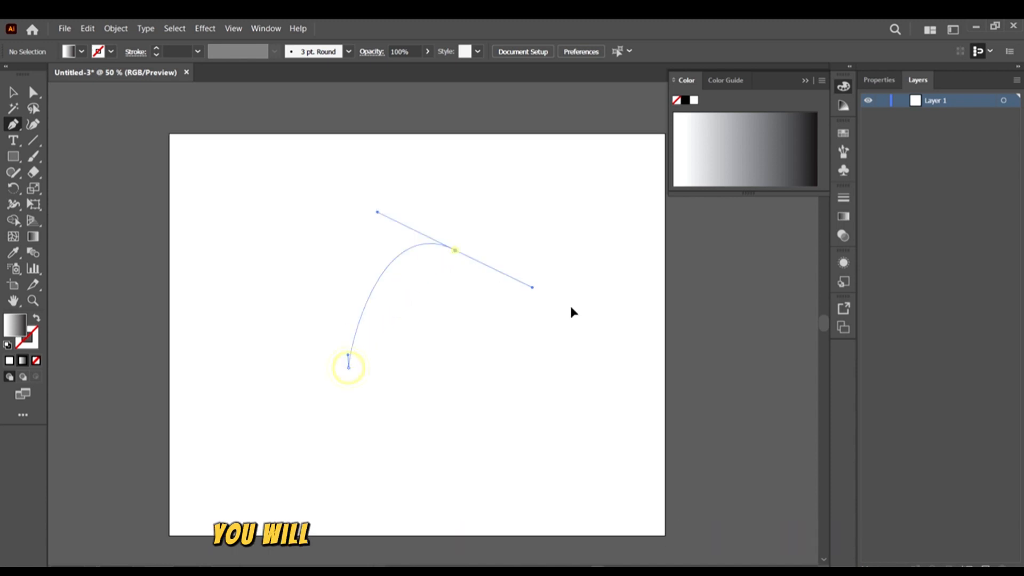
{"action": "left_click_drag", "start_coordinate": [503, 358], "coordinate": [573, 422]}
{"action": "left_click_drag", "start_coordinate": [623, 353], "coordinate": [634, 290]}
{"action": "left_click", "coordinate": [484, 227]}
{"action": "left_click_drag", "start_coordinate": [602, 216], "coordinate": [688, 226]}
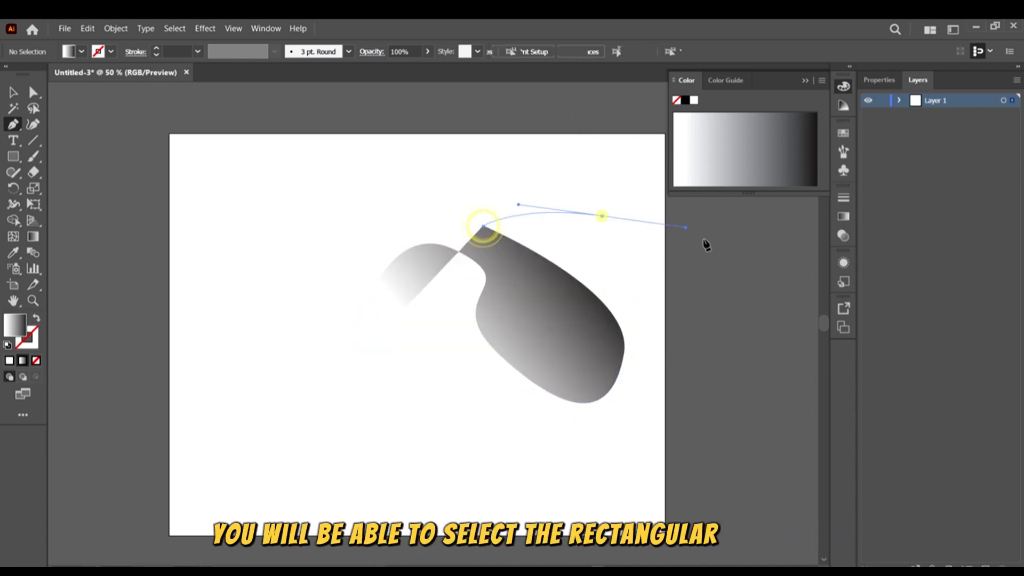
{"action": "left_click_drag", "start_coordinate": [708, 274], "coordinate": [715, 302]}
{"action": "left_click_drag", "start_coordinate": [709, 423], "coordinate": [702, 439]}
{"action": "left_click_drag", "start_coordinate": [652, 473], "coordinate": [546, 475]}
{"action": "left_click_drag", "start_coordinate": [430, 446], "coordinate": [358, 384]}
{"action": "left_click_drag", "start_coordinate": [328, 352], "coordinate": [282, 371]}
{"action": "left_click_drag", "start_coordinate": [214, 374], "coordinate": [229, 427]}
{"action": "left_click_drag", "start_coordinate": [296, 441], "coordinate": [416, 490]}
{"action": "left_click_drag", "start_coordinate": [402, 519], "coordinate": [566, 523]}
{"action": "left_click_drag", "start_coordinate": [632, 510], "coordinate": [654, 522]}
{"action": "left_click_drag", "start_coordinate": [715, 518], "coordinate": [738, 458]}
{"action": "left_click_drag", "start_coordinate": [744, 347], "coordinate": [717, 278]}
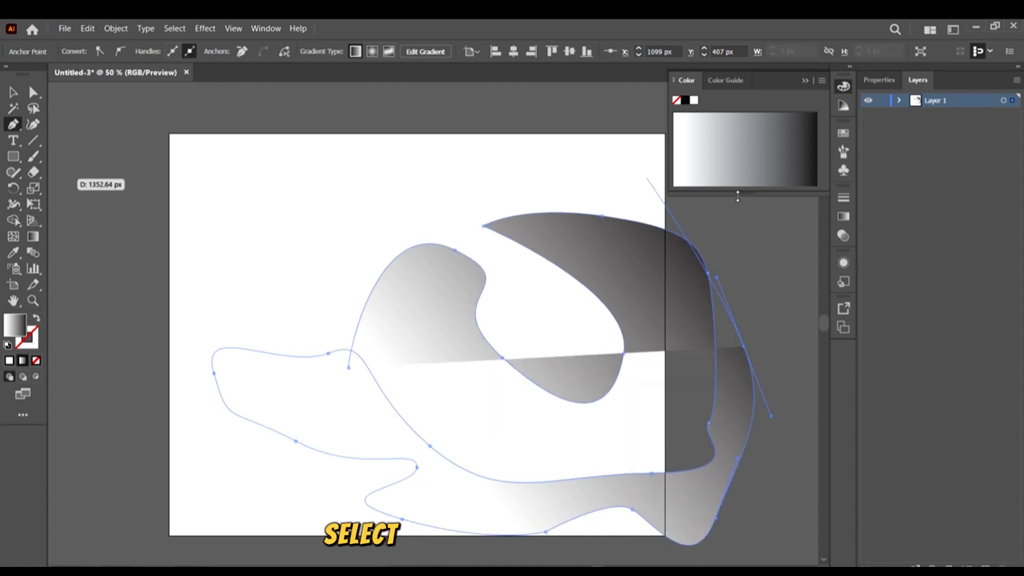
{"action": "left_click_drag", "start_coordinate": [779, 233], "coordinate": [565, 184]}
{"action": "left_click_drag", "start_coordinate": [522, 176], "coordinate": [512, 210]}
{"action": "left_click_drag", "start_coordinate": [401, 174], "coordinate": [410, 228]}
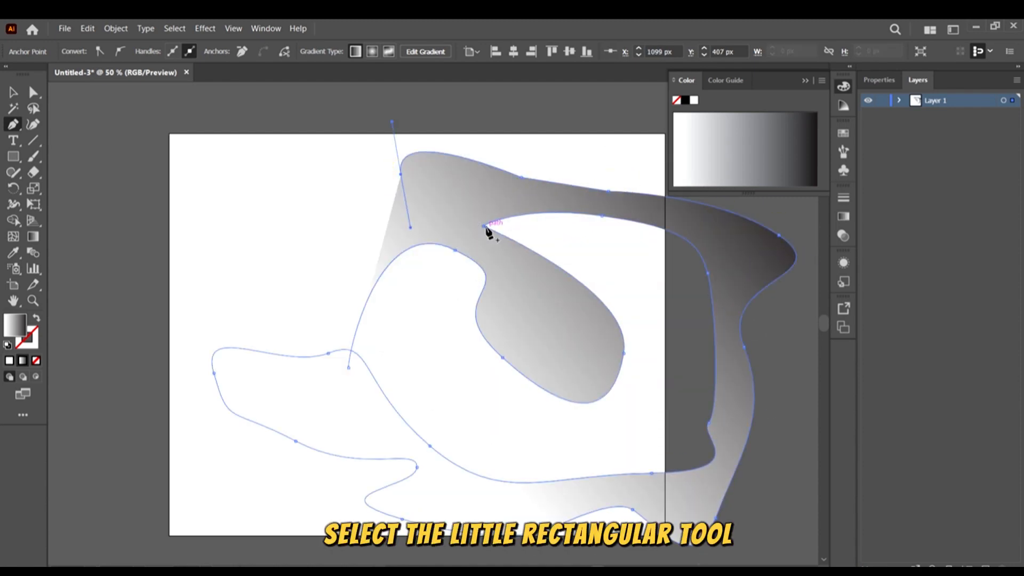
{"action": "left_click_drag", "start_coordinate": [483, 227], "coordinate": [13, 93]}
Select the whole freeform path and delete it to empty the artboard.
{"action": "left_click", "coordinate": [13, 92]}
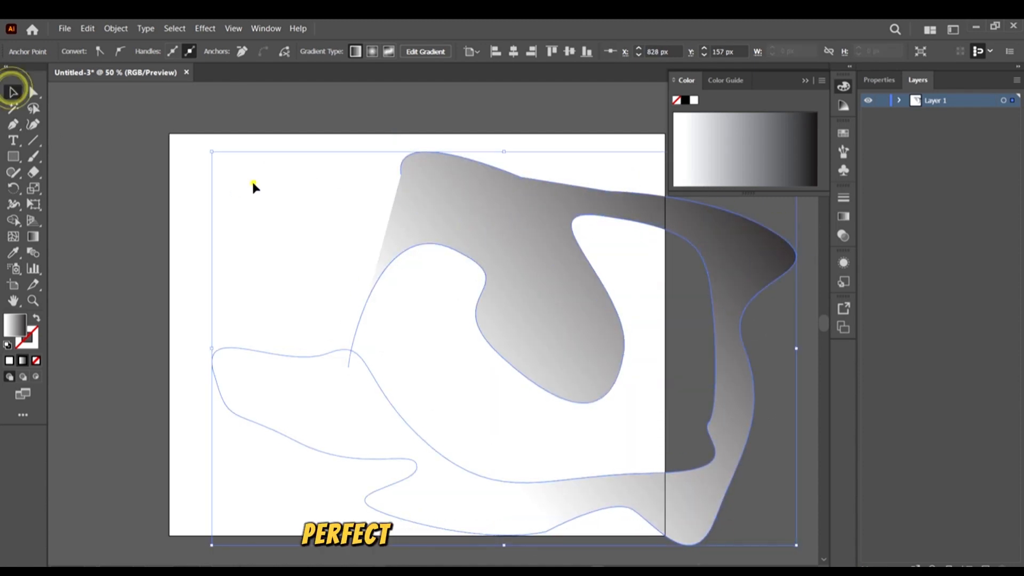
{"action": "left_click", "coordinate": [251, 182]}
{"action": "left_click", "coordinate": [565, 250]}
{"action": "key", "text": "Delete"}
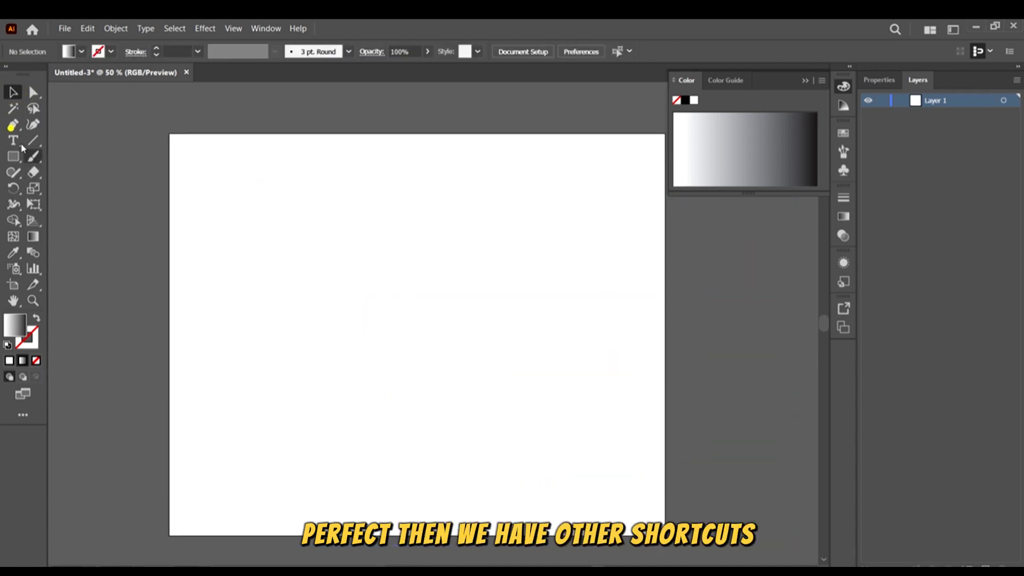
Draw a wavy open path of curved segments with the Pen tool from the artboard's left side past its right edge, then deselect it.
{"action": "left_click", "coordinate": [13, 125]}
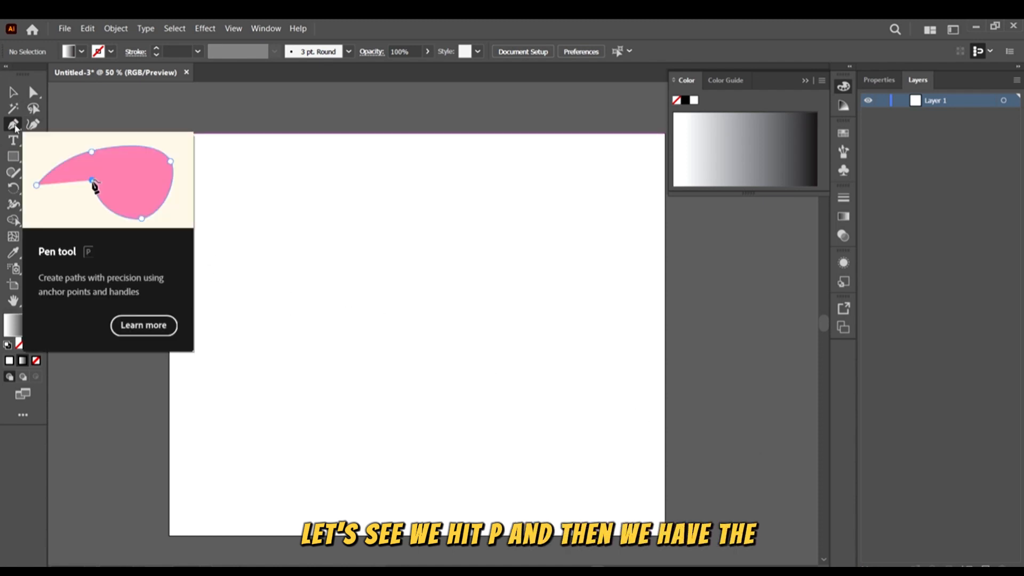
{"action": "left_click", "coordinate": [226, 262]}
{"action": "left_click", "coordinate": [333, 225]}
{"action": "left_click_drag", "start_coordinate": [419, 266], "coordinate": [444, 279]}
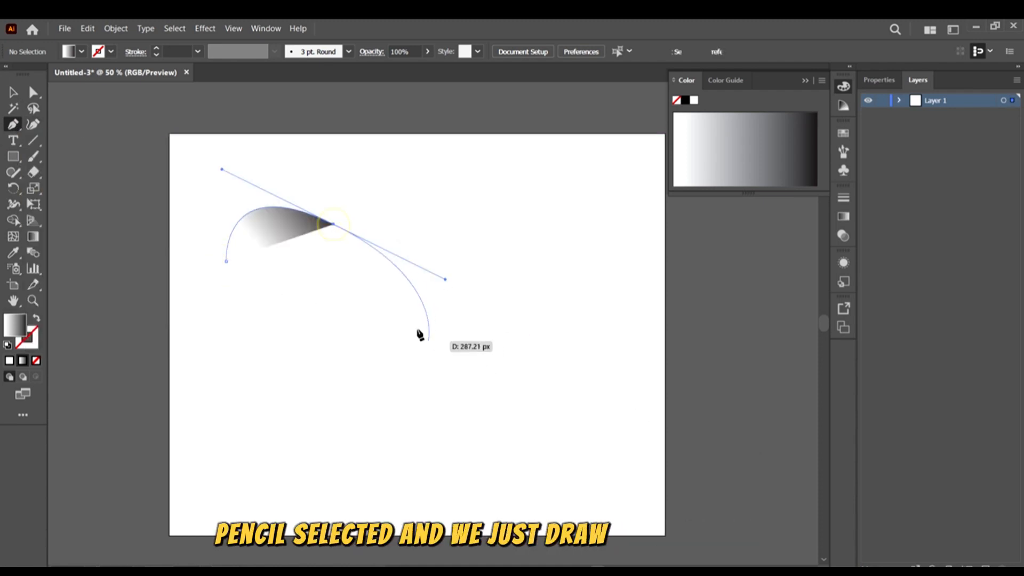
{"action": "left_click_drag", "start_coordinate": [467, 405], "coordinate": [615, 335]}
{"action": "left_click_drag", "start_coordinate": [542, 233], "coordinate": [552, 175]}
{"action": "left_click_drag", "start_coordinate": [723, 317], "coordinate": [736, 343]}
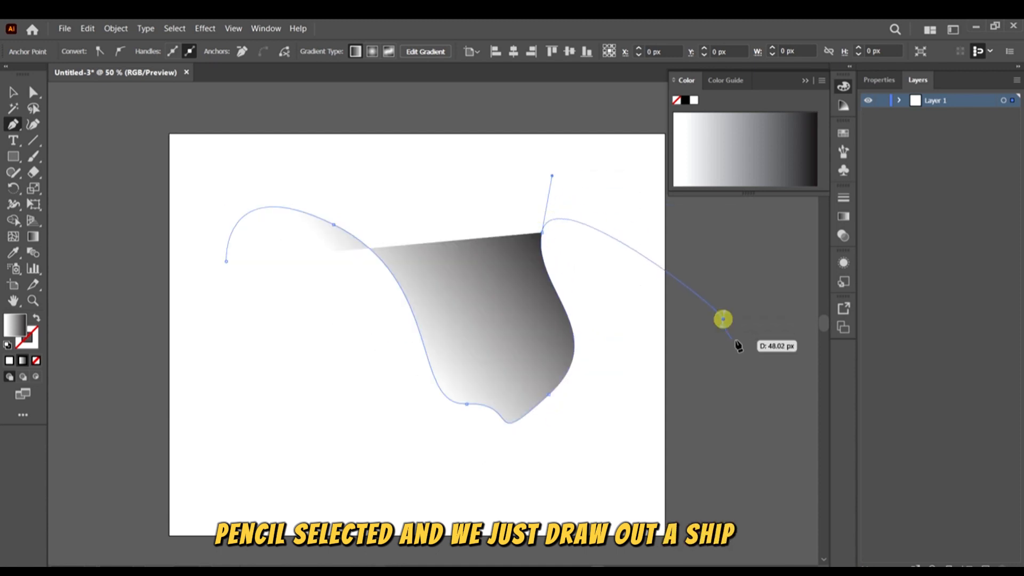
{"action": "left_click", "coordinate": [13, 91]}
{"action": "left_click", "coordinate": [482, 158]}
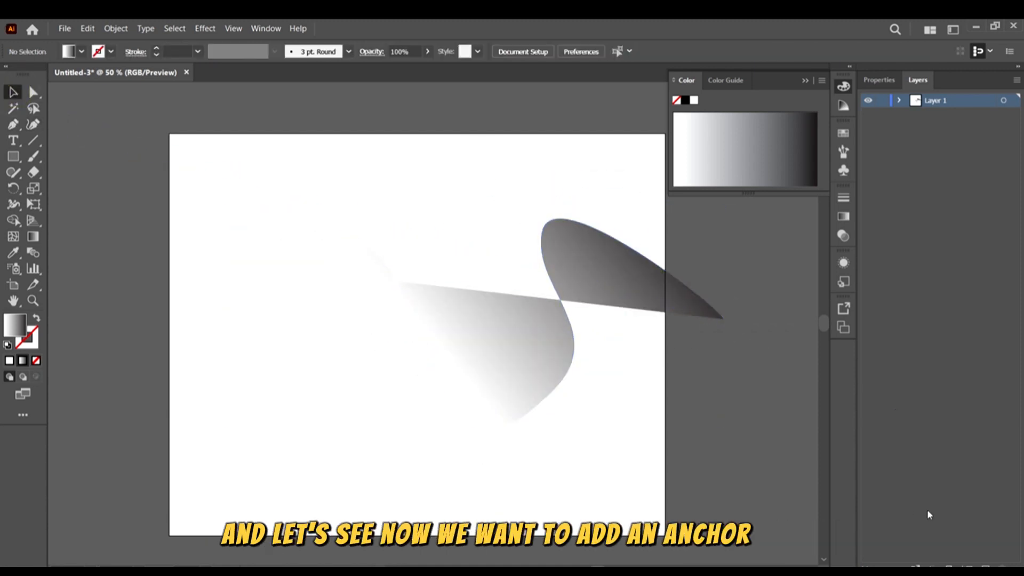
Select the wavy path and change its gradient fill to solid red, FF0000.
{"action": "left_click", "coordinate": [583, 269]}
{"action": "left_click", "coordinate": [81, 51]}
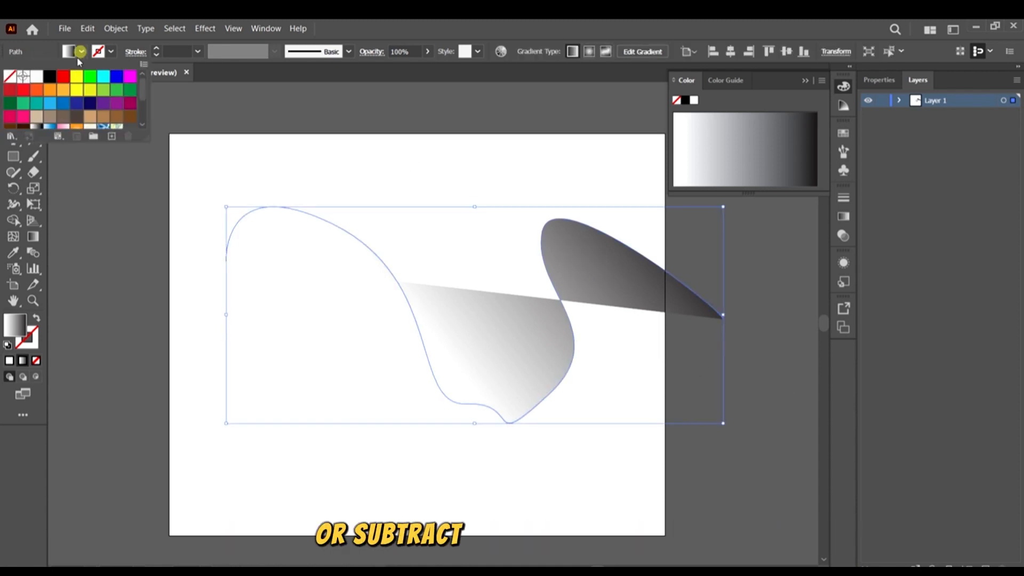
{"action": "left_click", "coordinate": [42, 74]}
{"action": "left_click", "coordinate": [449, 120]}
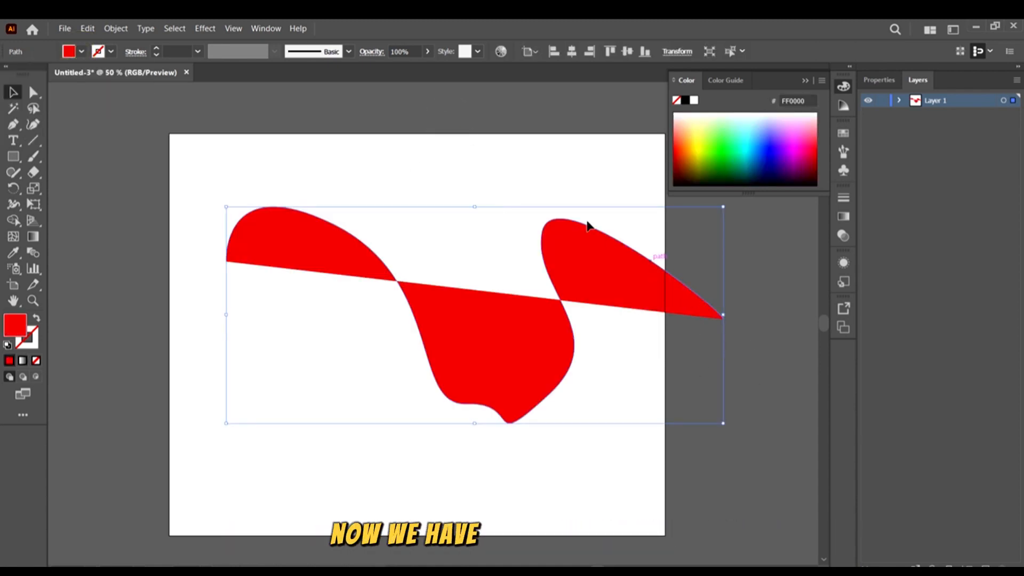
Use the Add Anchor Point tool to add several anchor points along the red shape's curved outline.
{"action": "left_click", "coordinate": [581, 254]}
{"action": "key", "text": "plus"}
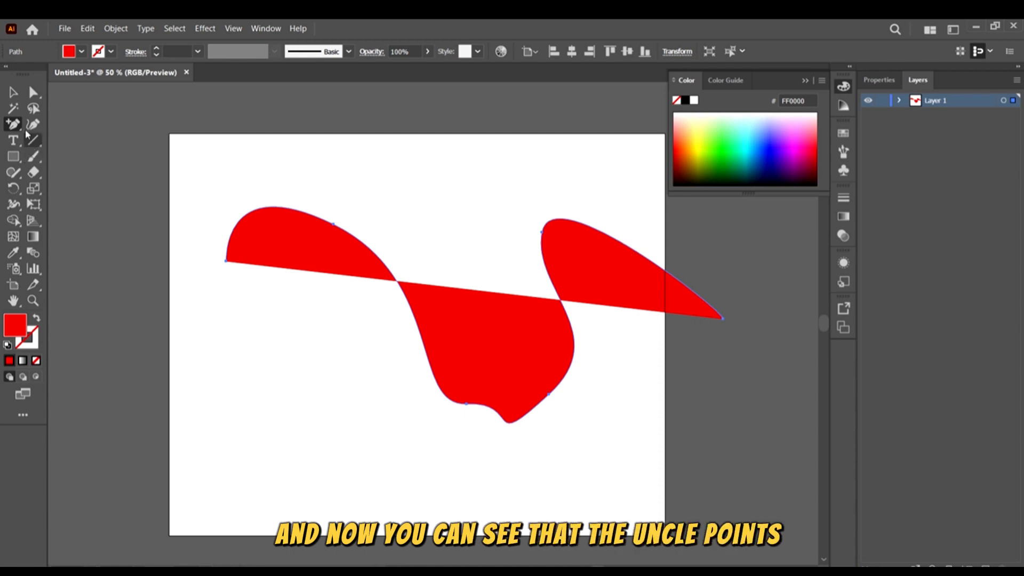
{"action": "left_click", "coordinate": [618, 240]}
{"action": "left_click", "coordinate": [386, 264]}
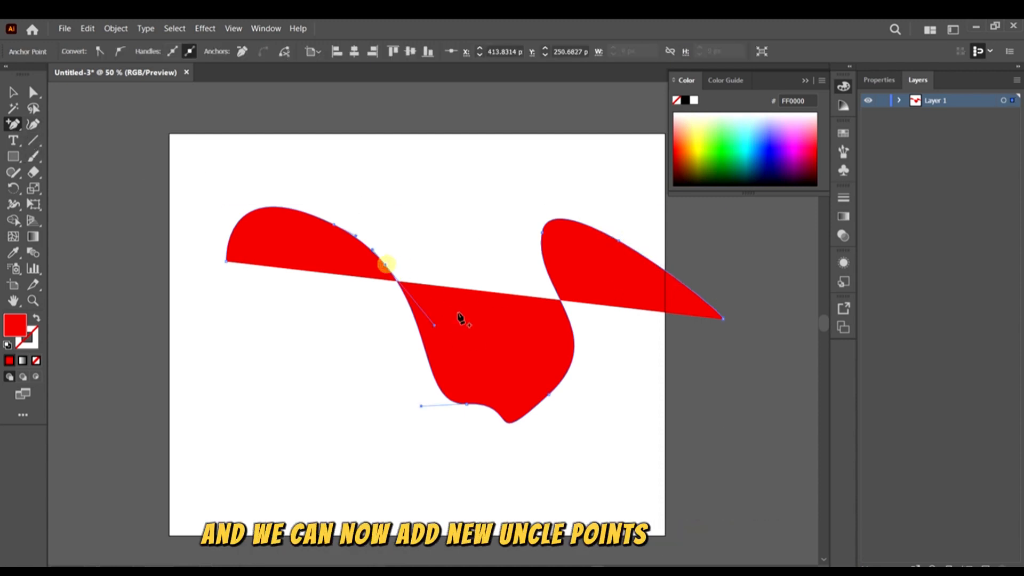
{"action": "left_click", "coordinate": [421, 341]}
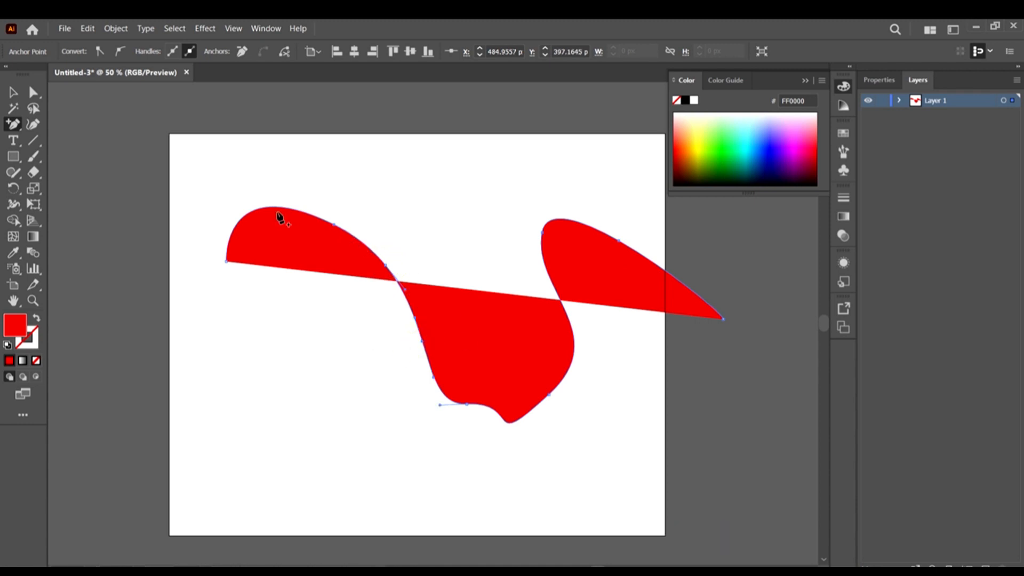
{"action": "left_click", "coordinate": [372, 253]}
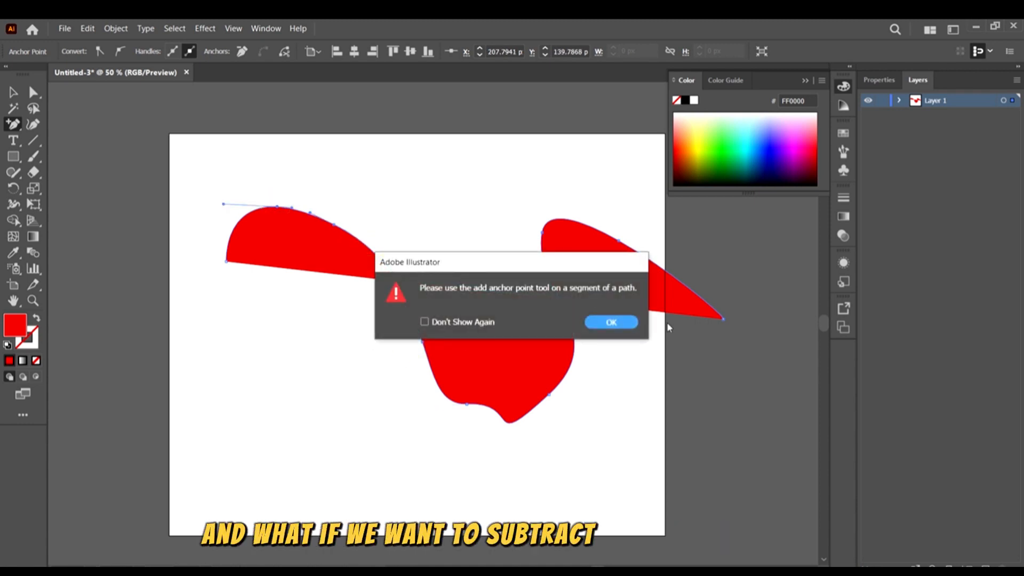
{"action": "left_click", "coordinate": [612, 322]}
{"action": "left_click", "coordinate": [573, 350]}
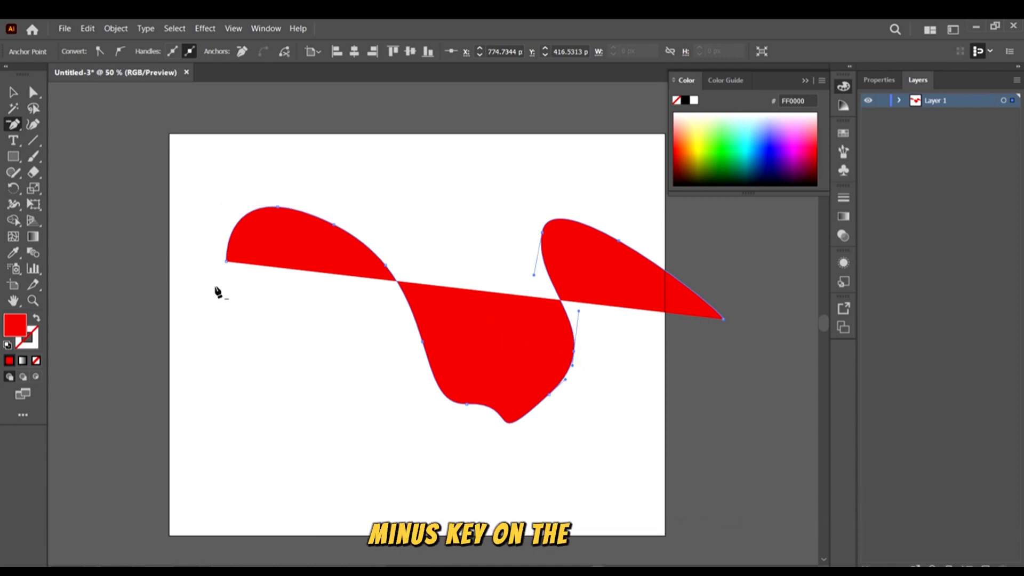
Use the Delete Anchor Point tool to remove points from the red shape's right lobe, lower right curve and upper left curve.
{"action": "left_click", "coordinate": [618, 240]}
{"action": "left_click", "coordinate": [542, 233]}
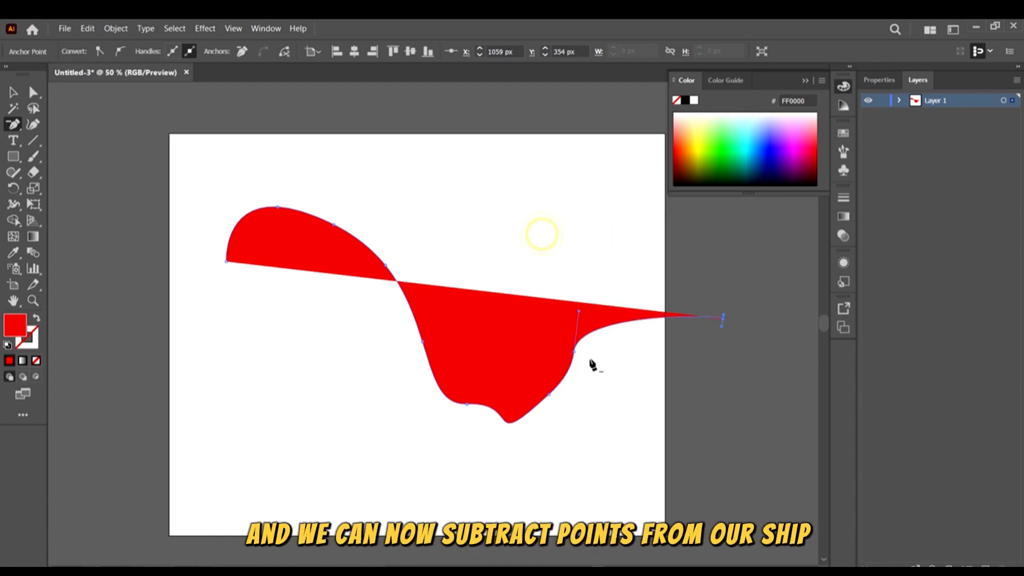
{"action": "left_click", "coordinate": [574, 352]}
{"action": "left_click", "coordinate": [549, 397]}
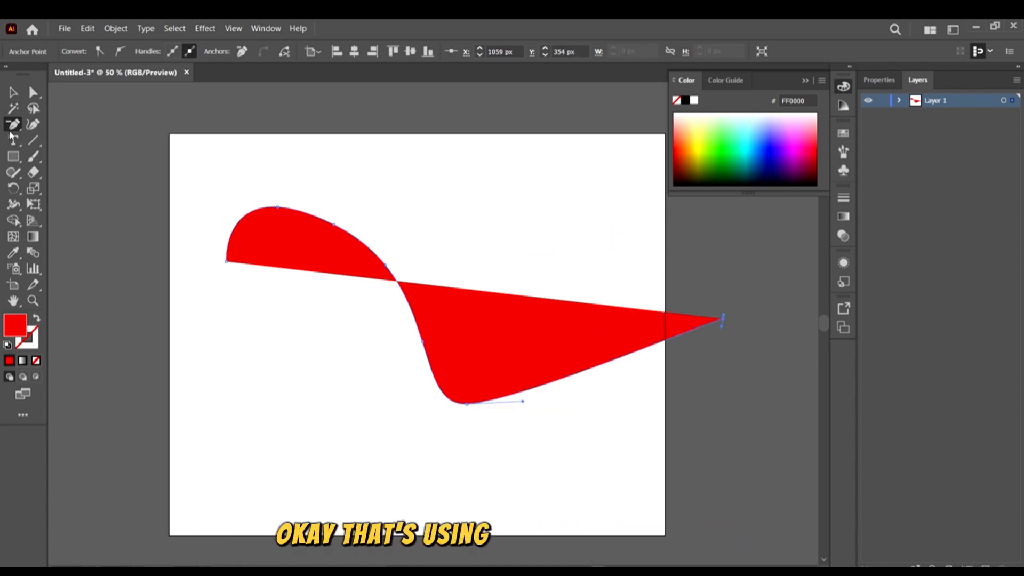
{"action": "left_click", "coordinate": [386, 266]}
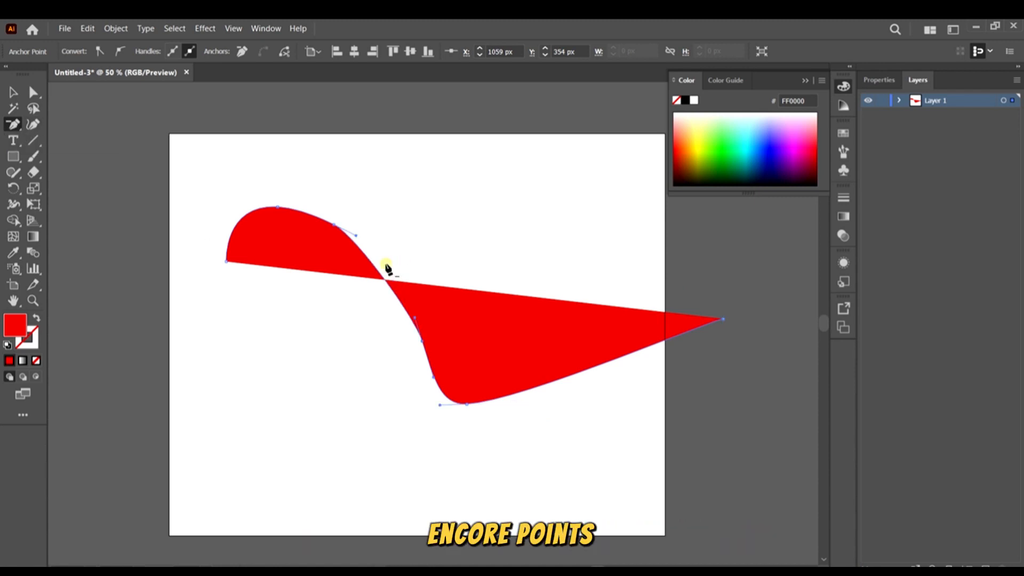
{"action": "left_click", "coordinate": [335, 235]}
{"action": "left_click", "coordinate": [631, 326]}
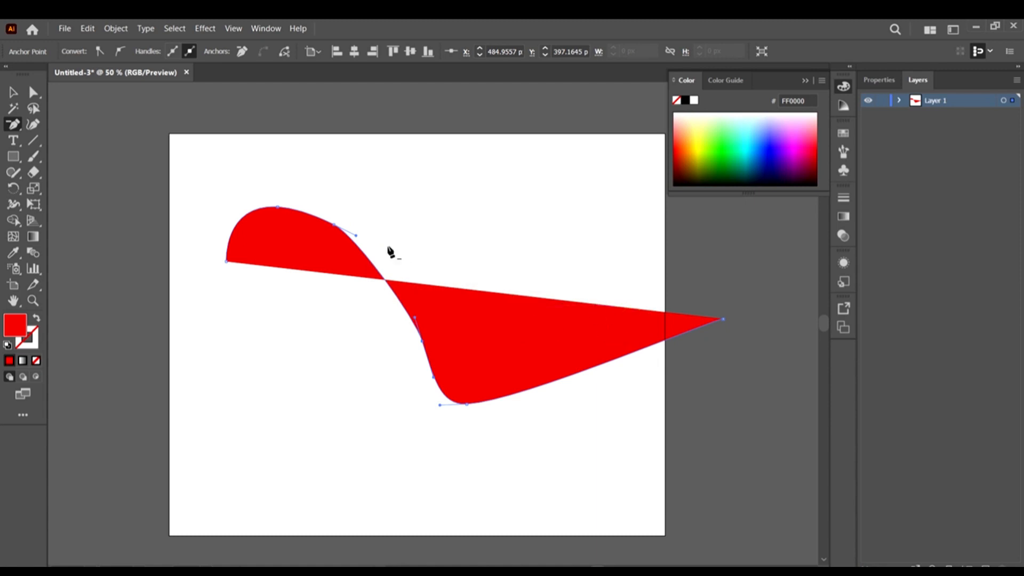
{"action": "scroll", "coordinate": [558, 351], "scroll_direction": "down", "scroll_amount": 2}
{"action": "scroll", "coordinate": [518, 337], "scroll_direction": "up", "scroll_amount": 3}
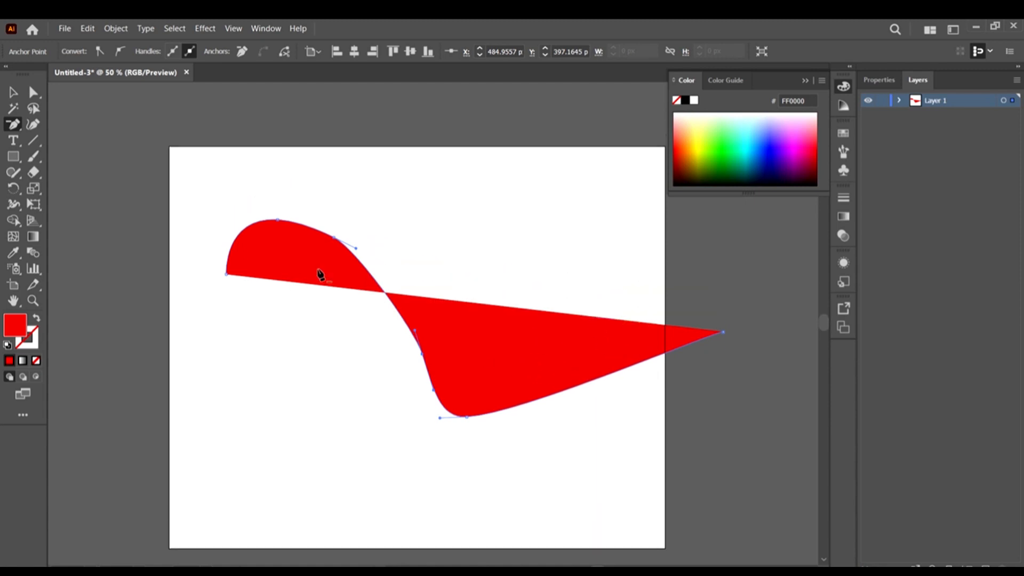
{"action": "left_click", "coordinate": [334, 244]}
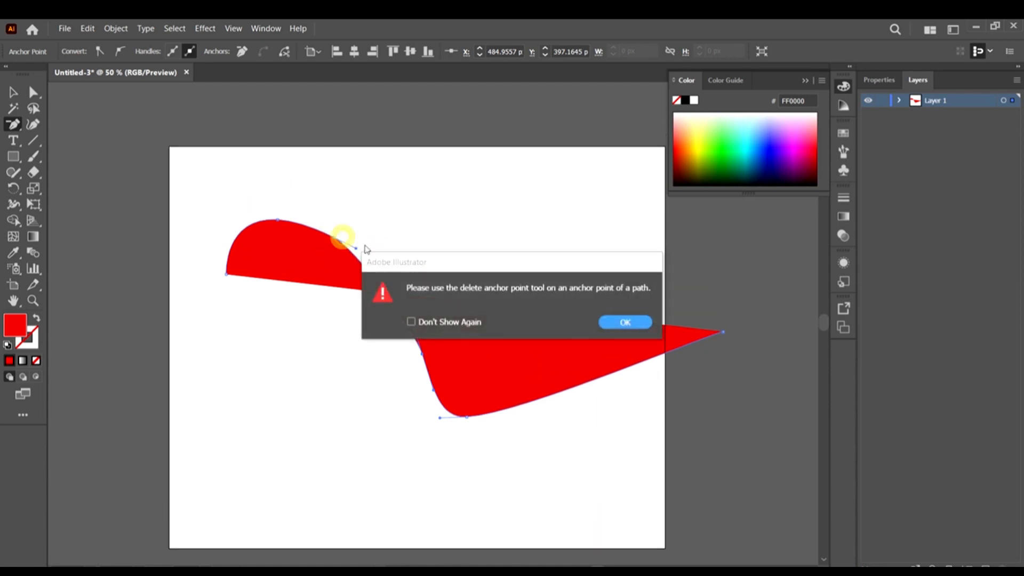
{"action": "left_click", "coordinate": [623, 323]}
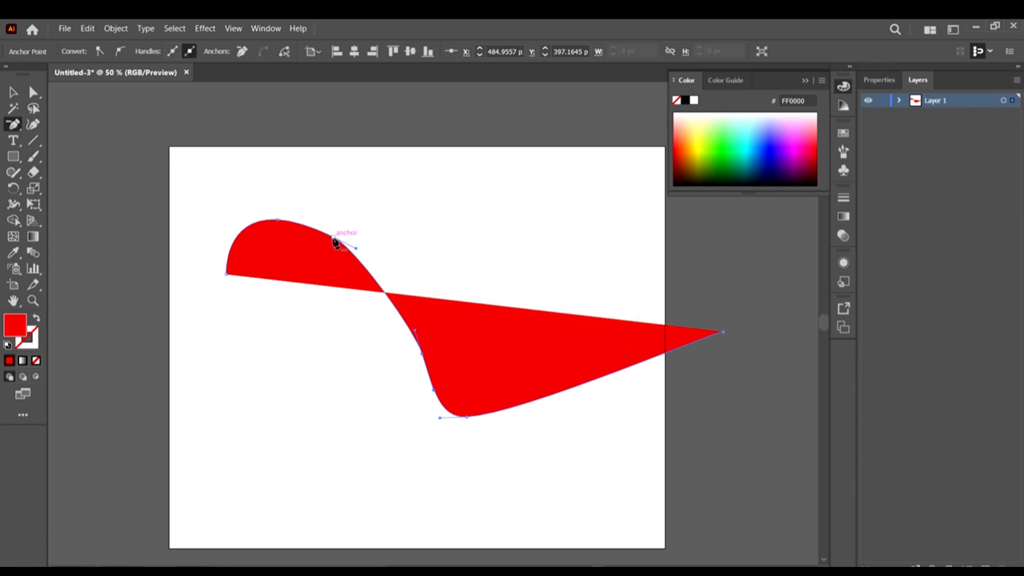
{"action": "left_click", "coordinate": [335, 239]}
Select the simplified red shape and delete it.
{"action": "left_click", "coordinate": [12, 92]}
{"action": "key", "text": "ctrl+minus"}
{"action": "left_click", "coordinate": [479, 307]}
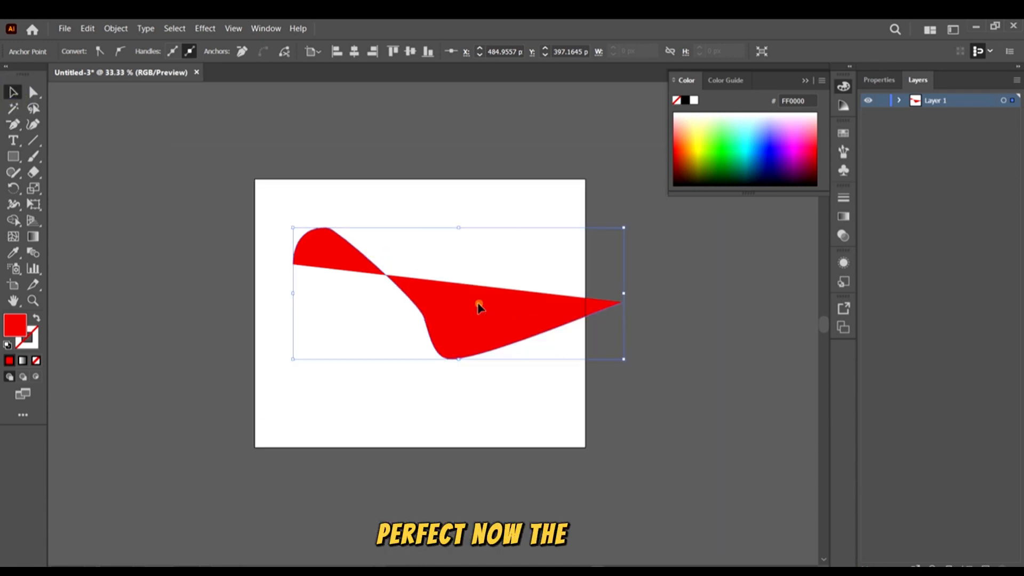
{"action": "key", "text": "Delete"}
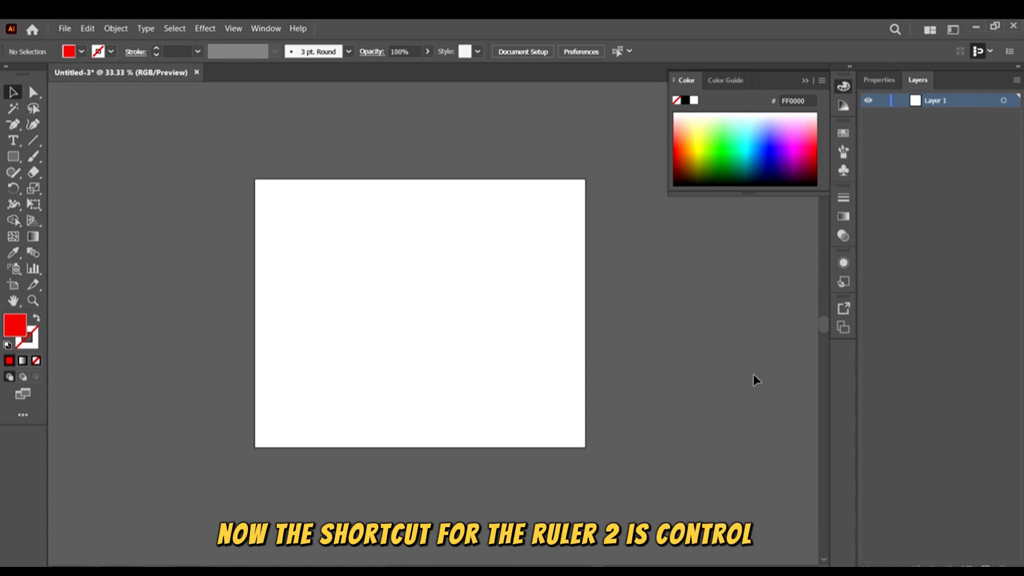
Show the rulers and place two horizontal guides across the artboard, one in its upper third and one in its lower third.
{"action": "key", "text": "ctrl+r"}
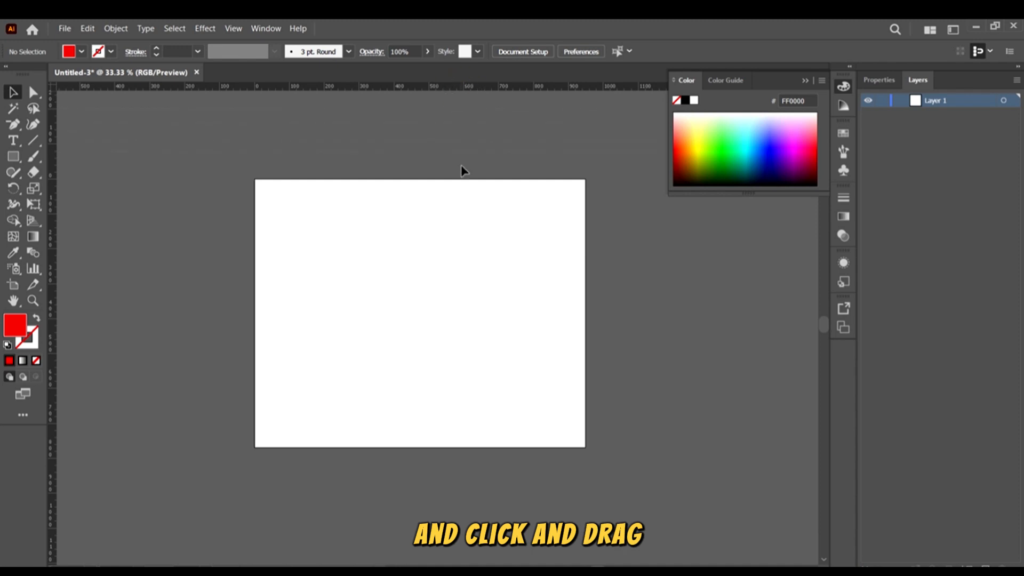
{"action": "left_click_drag", "start_coordinate": [463, 171], "coordinate": [468, 259]}
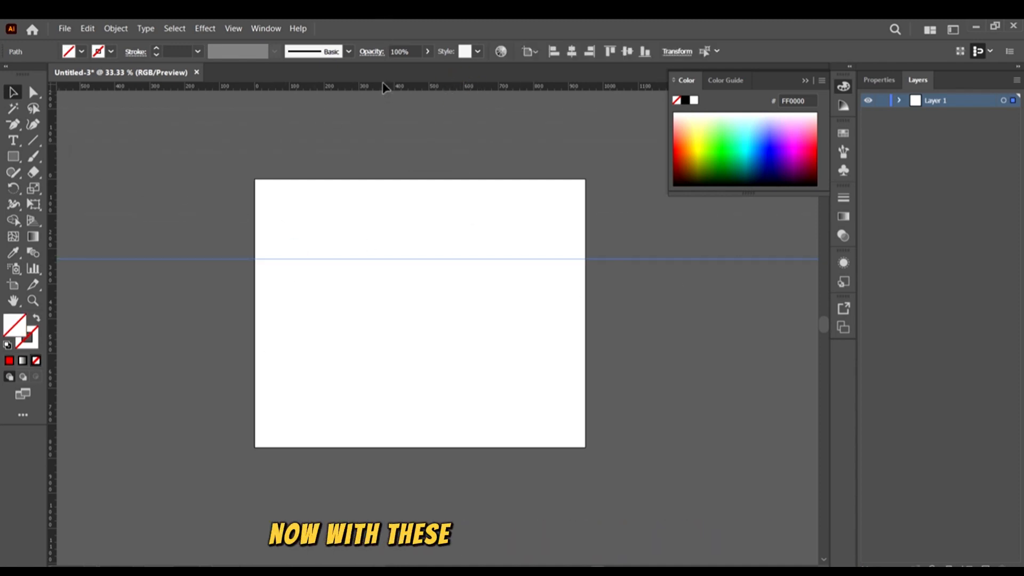
{"action": "left_click_drag", "start_coordinate": [383, 83], "coordinate": [384, 372]}
{"action": "left_click", "coordinate": [67, 373]}
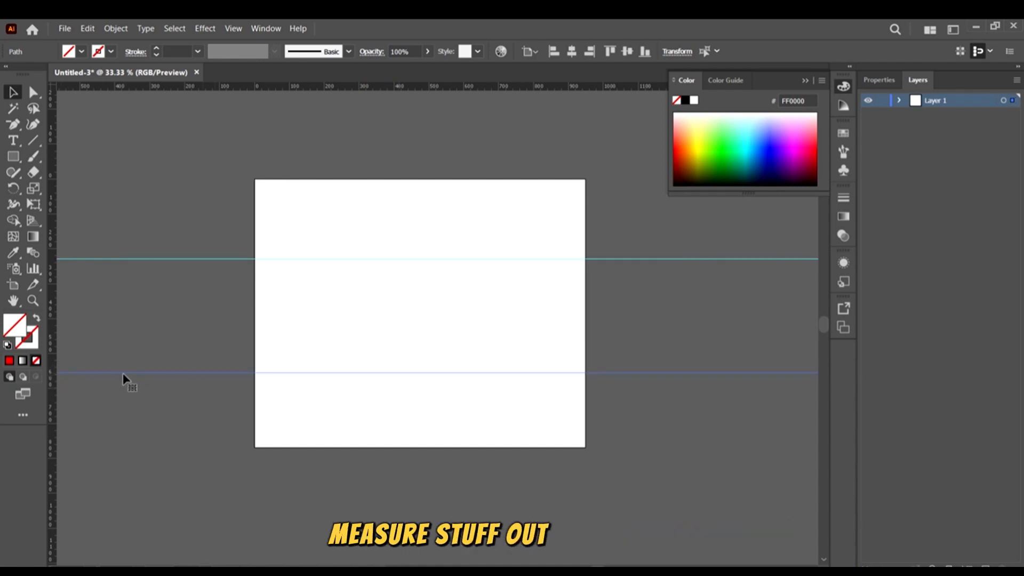
Raise the lower horizontal guide slightly, then select both horizontal guides and shift them down a little together.
{"action": "mouse_move", "coordinate": [123, 374]}
{"action": "left_mouse_down"}
{"action": "mouse_move", "coordinate": [132, 341]}
{"action": "mouse_move", "coordinate": [133, 357]}
{"action": "left_mouse_up"}
{"action": "left_click_drag", "start_coordinate": [206, 175], "coordinate": [678, 401]}
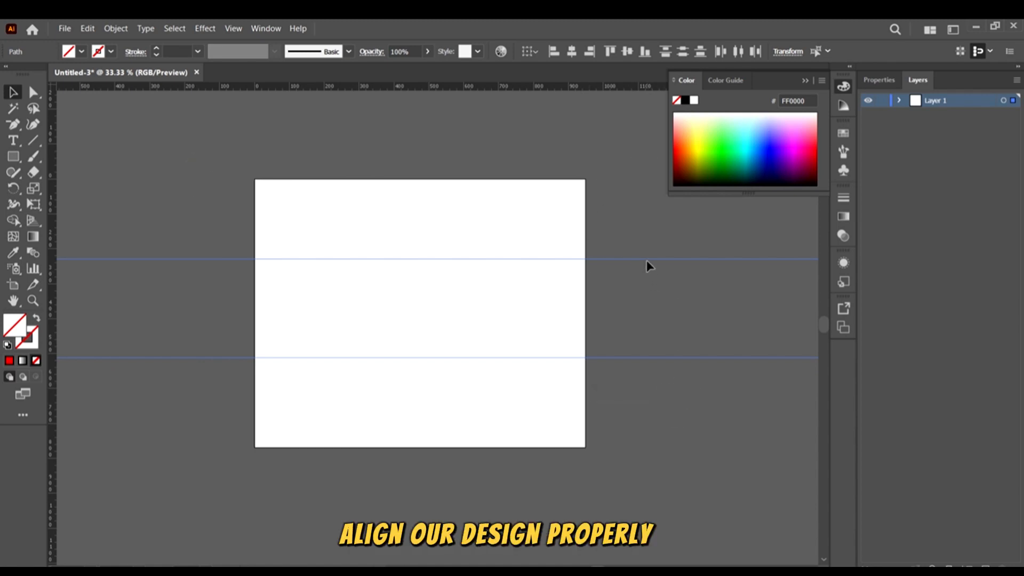
{"action": "mouse_move", "coordinate": [646, 261]}
{"action": "left_mouse_down"}
{"action": "mouse_move", "coordinate": [651, 270]}
{"action": "mouse_move", "coordinate": [634, 267]}
{"action": "left_mouse_up"}
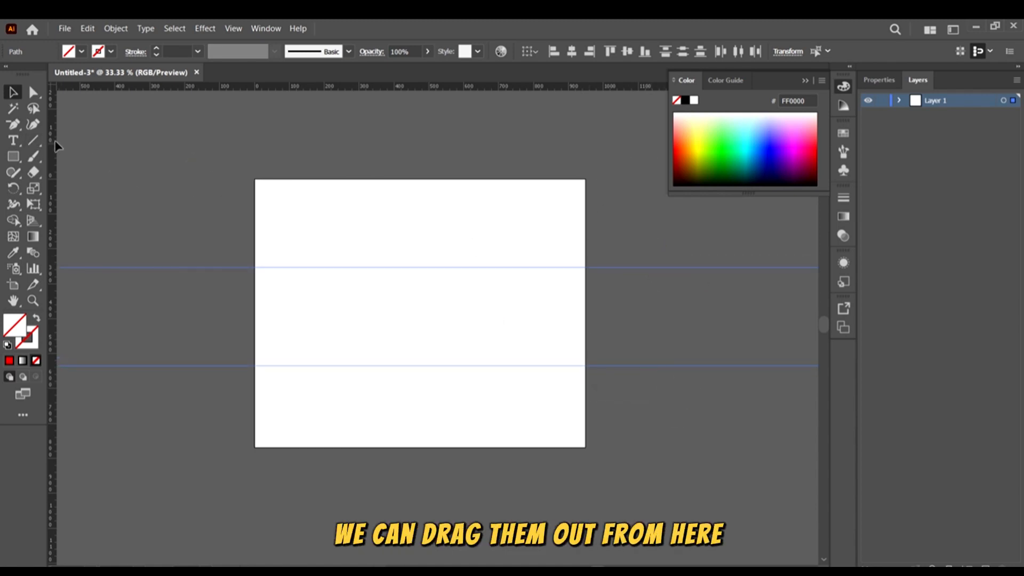
Place two vertical guides about one third and two thirds of the way across the artboard, and select both.
{"action": "left_click_drag", "start_coordinate": [368, 193], "coordinate": [367, 191]}
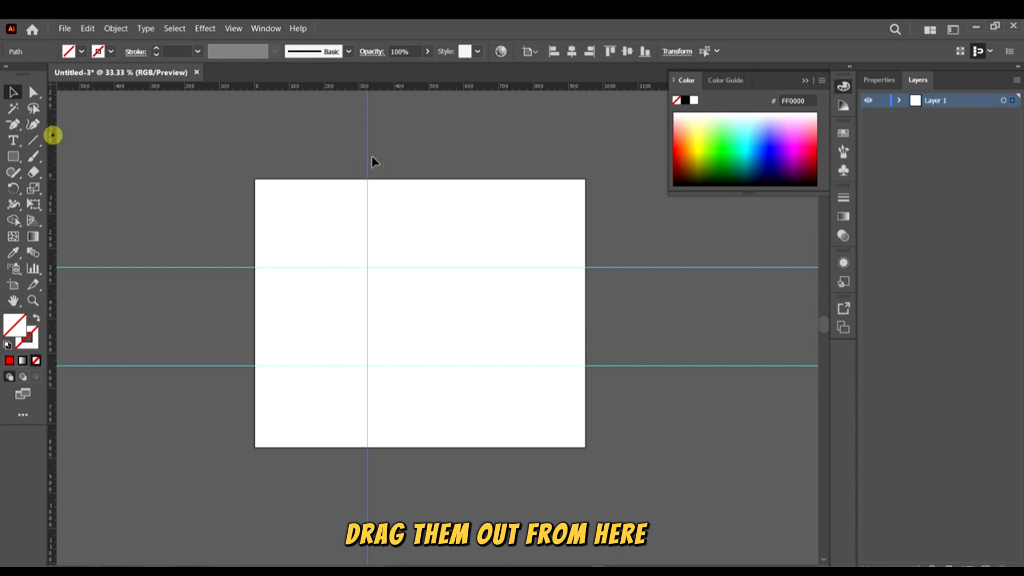
{"action": "left_click_drag", "start_coordinate": [52, 135], "coordinate": [473, 256]}
{"action": "left_click_drag", "start_coordinate": [516, 471], "coordinate": [349, 447]}
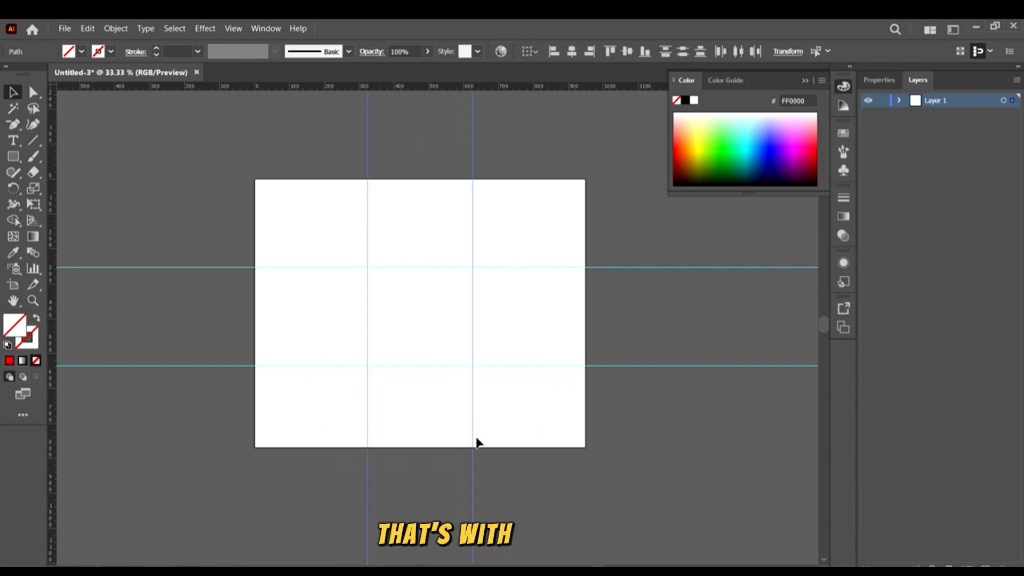
Shift the two selected vertical guides slightly left together, then clear the selection.
{"action": "left_click_drag", "start_coordinate": [473, 433], "coordinate": [470, 433]}
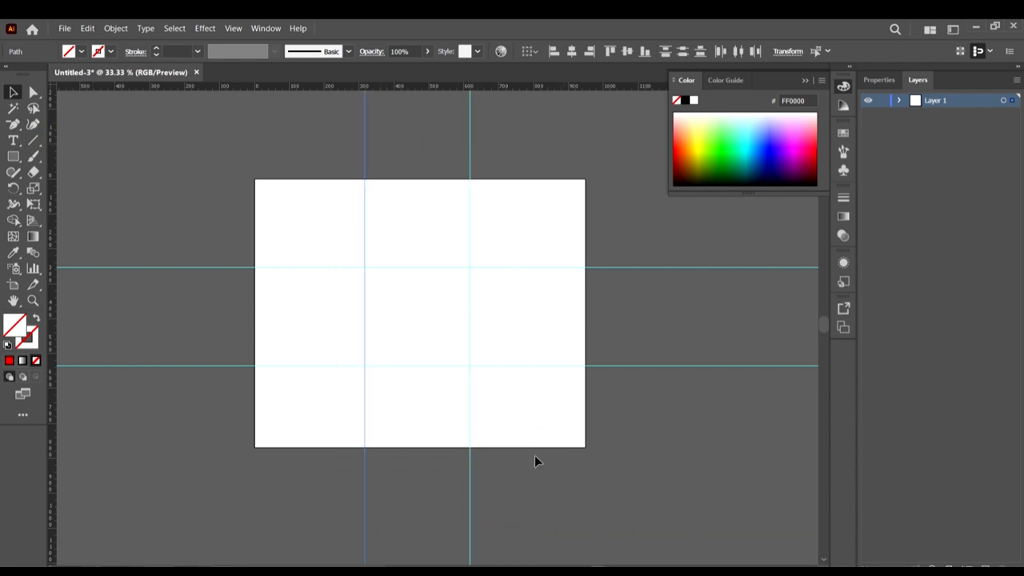
{"action": "left_click_drag", "start_coordinate": [599, 467], "coordinate": [261, 138]}
{"action": "left_click", "coordinate": [643, 234]}
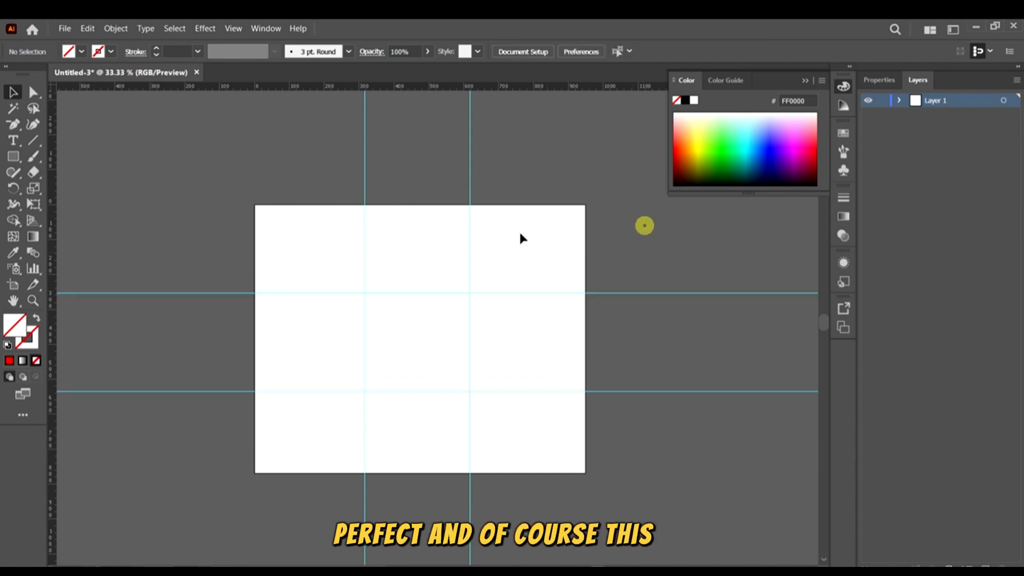
{"action": "scroll", "coordinate": [470, 228], "scroll_direction": "down", "scroll_amount": 2}
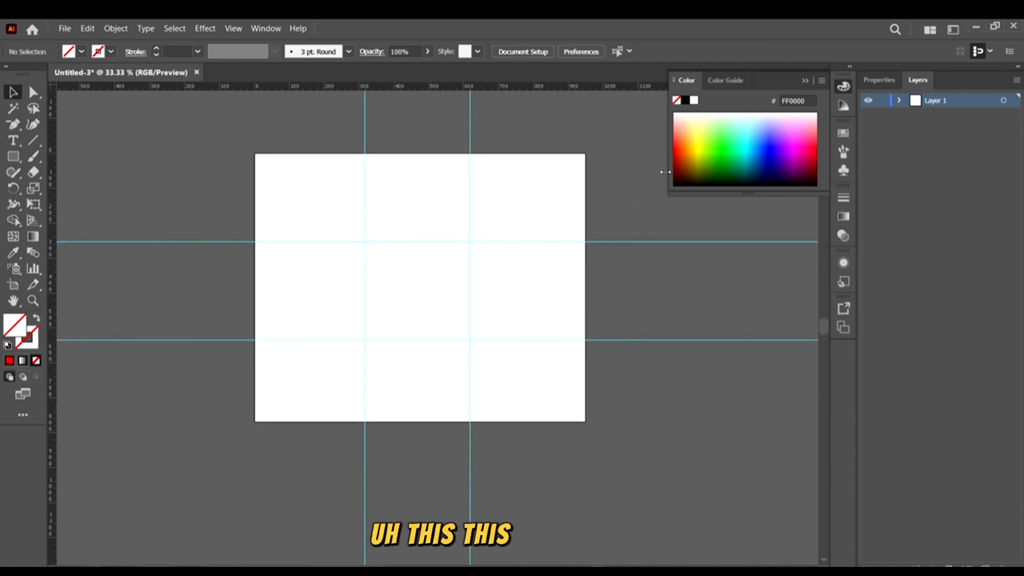
Select the two horizontal and two vertical guides together, then deselect them all.
{"action": "left_click_drag", "start_coordinate": [615, 155], "coordinate": [382, 370]}
{"action": "left_click_drag", "start_coordinate": [580, 462], "coordinate": [219, 251]}
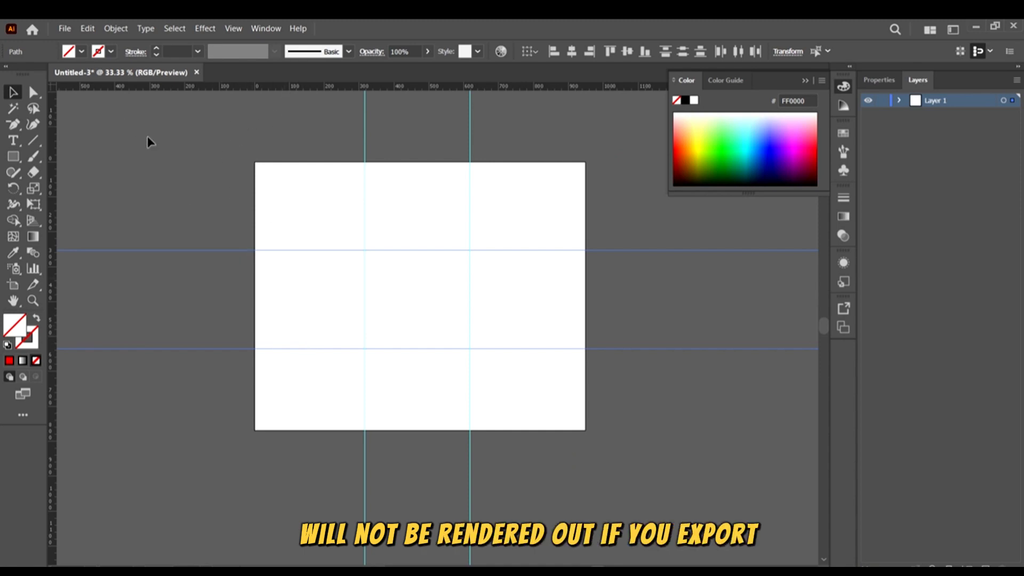
{"action": "left_click_drag", "start_coordinate": [217, 128], "coordinate": [544, 379]}
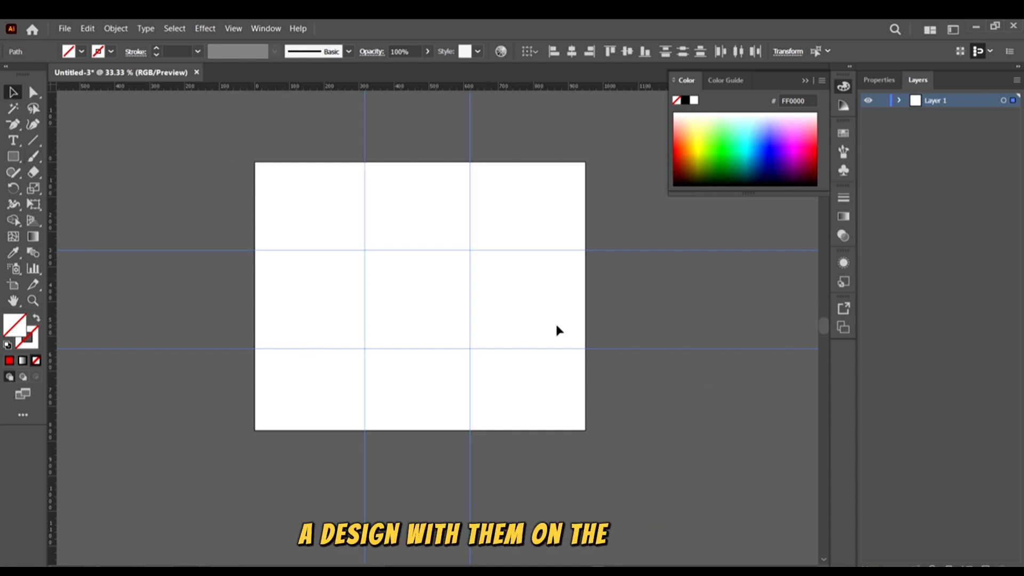
{"action": "left_click", "coordinate": [613, 184]}
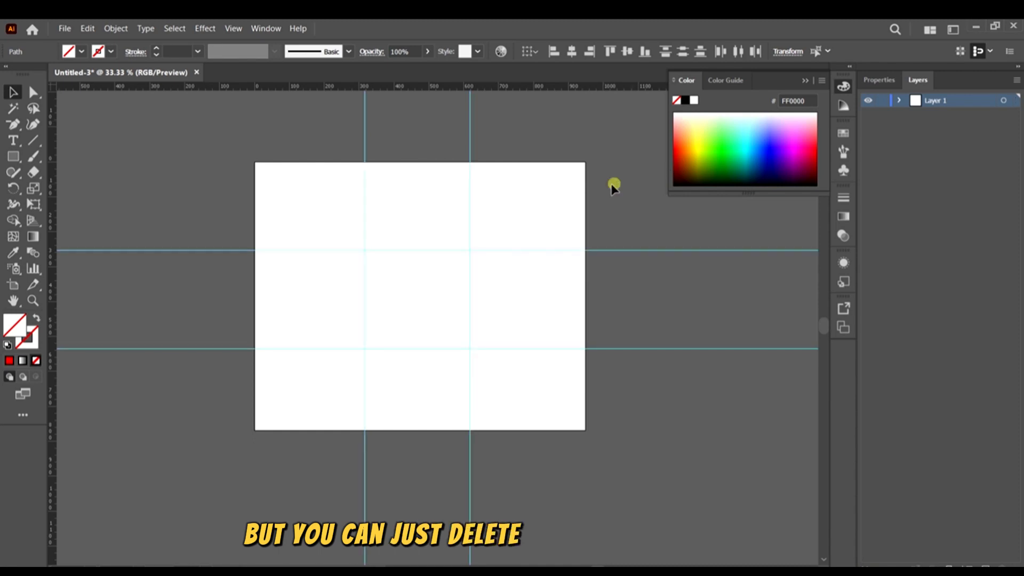
Delete the two vertical guides, starting with the right one.
{"action": "left_click", "coordinate": [470, 190]}
{"action": "scroll", "coordinate": [539, 181], "scroll_direction": "up", "scroll_amount": 1}
{"action": "left_click", "coordinate": [396, 190]}
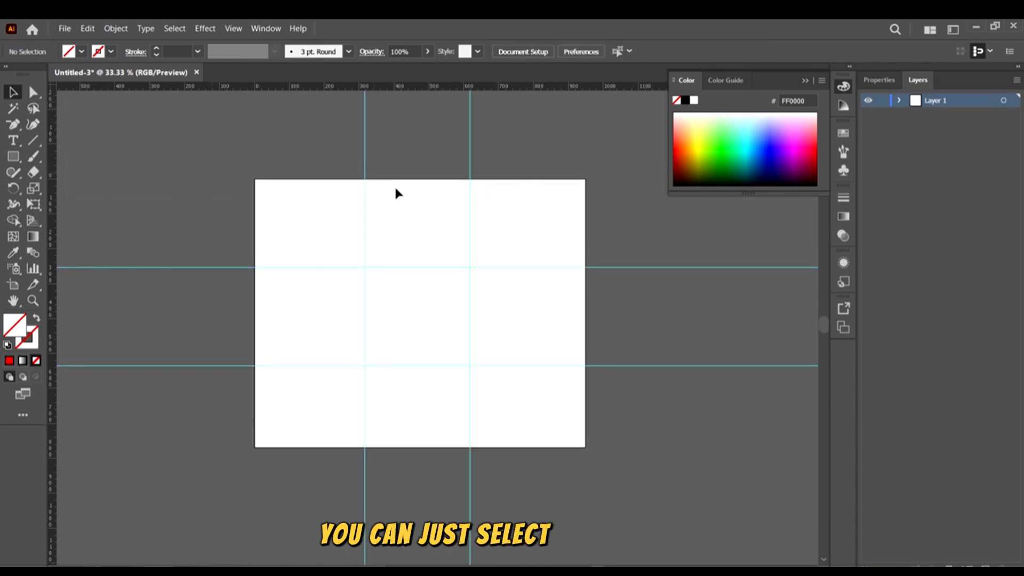
{"action": "left_click", "coordinate": [469, 190]}
{"action": "key", "text": "Delete"}
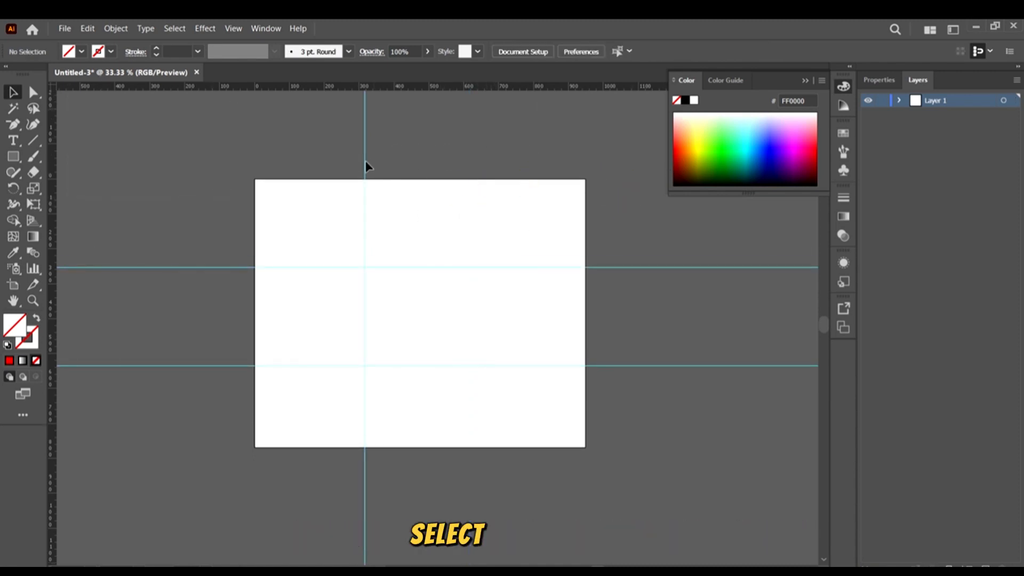
{"action": "left_click", "coordinate": [365, 163]}
{"action": "key", "text": "Delete"}
Delete the two horizontal guides, starting with the lower one.
{"action": "left_click_drag", "start_coordinate": [653, 366], "coordinate": [608, 194]}
{"action": "key", "text": "Delete"}
{"action": "left_click", "coordinate": [651, 268]}
{"action": "key", "text": "Delete"}
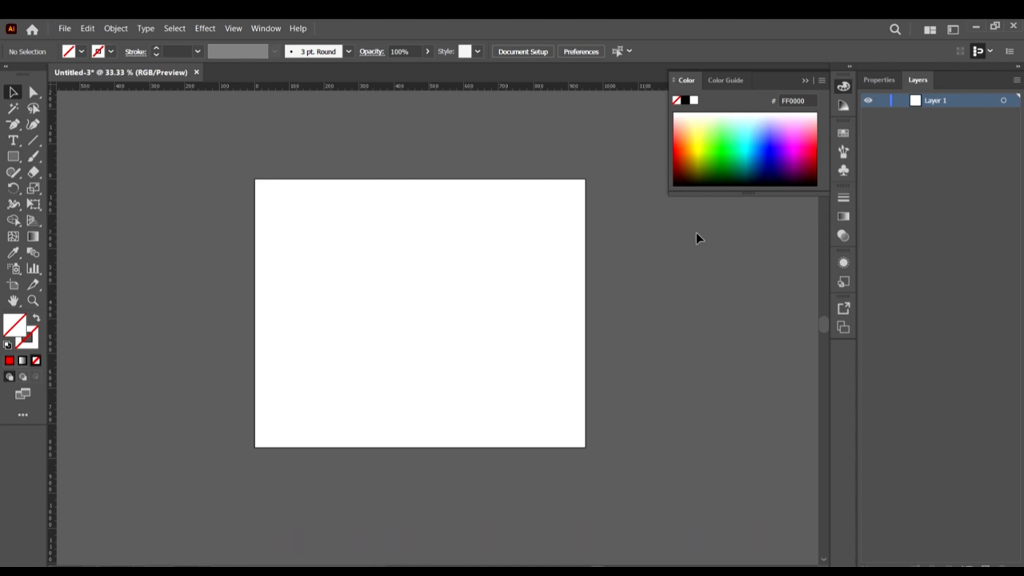
Draw a portrait rectangle at the artboard's left edge, fill it with yellow (FFFF00) and move it clear of the artboard.
{"action": "left_click", "coordinate": [13, 157]}
{"action": "left_click_drag", "start_coordinate": [183, 271], "coordinate": [278, 395]}
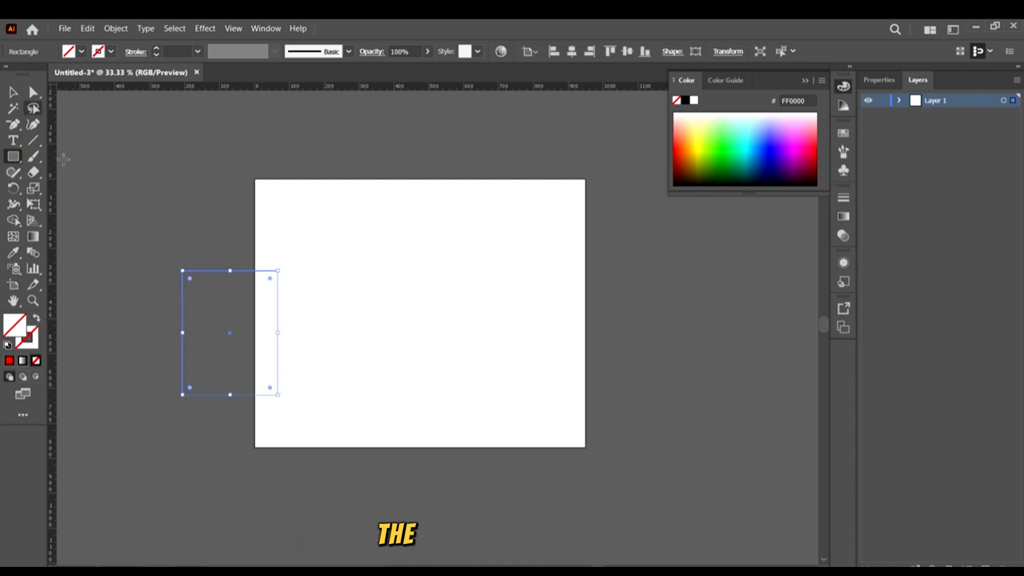
{"action": "left_click", "coordinate": [81, 52]}
{"action": "left_click", "coordinate": [76, 77]}
{"action": "left_click", "coordinate": [314, 290]}
{"action": "left_click_drag", "start_coordinate": [231, 341], "coordinate": [217, 268]}
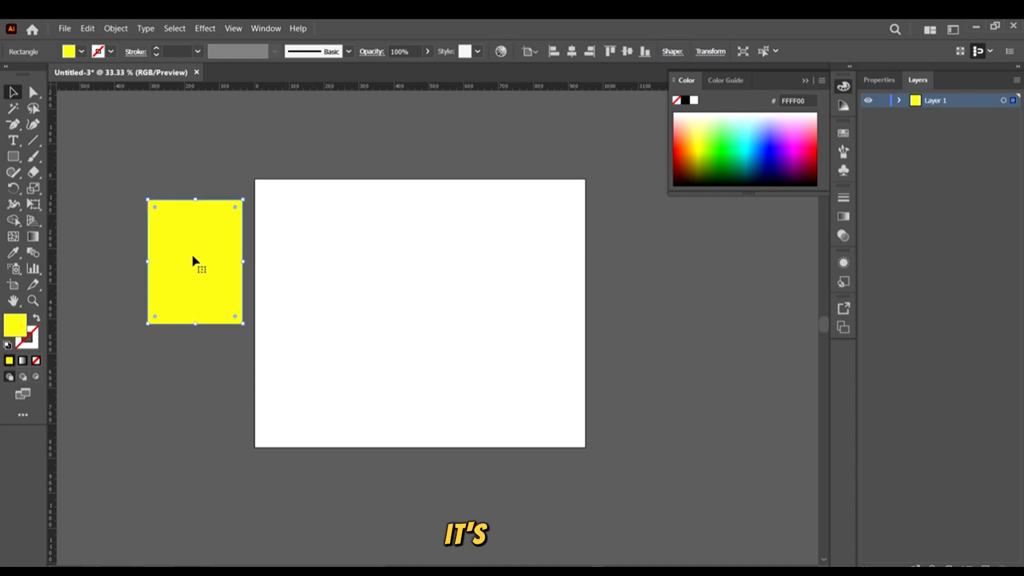
{"action": "left_click_drag", "start_coordinate": [208, 238], "coordinate": [175, 288]}
Paste two copies of the yellow rectangle and place them side by side in the upper part of the artboard.
{"action": "key", "text": "ctrl+v"}
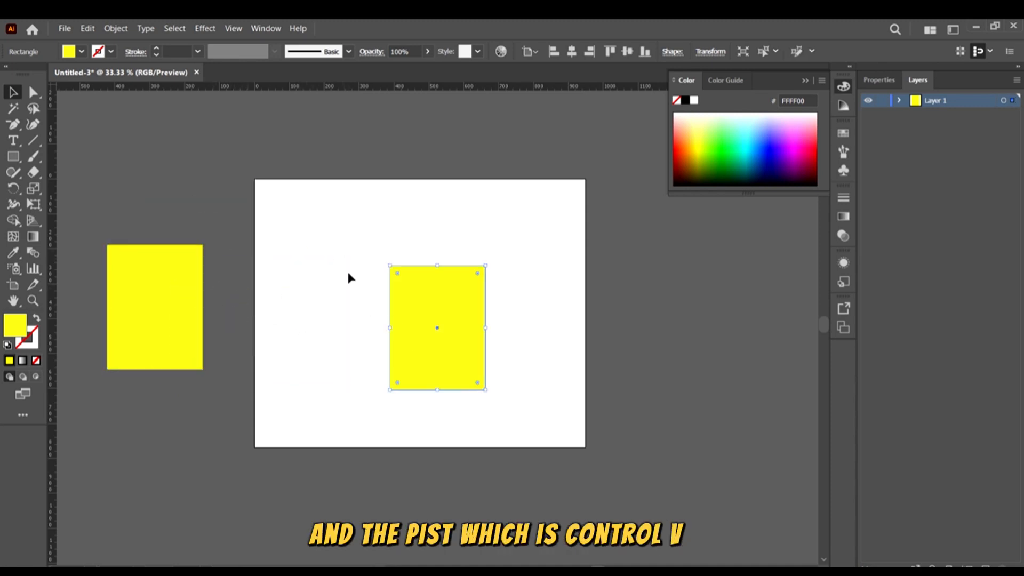
{"action": "left_click_drag", "start_coordinate": [443, 316], "coordinate": [358, 272]}
{"action": "key", "text": "ctrl+c"}
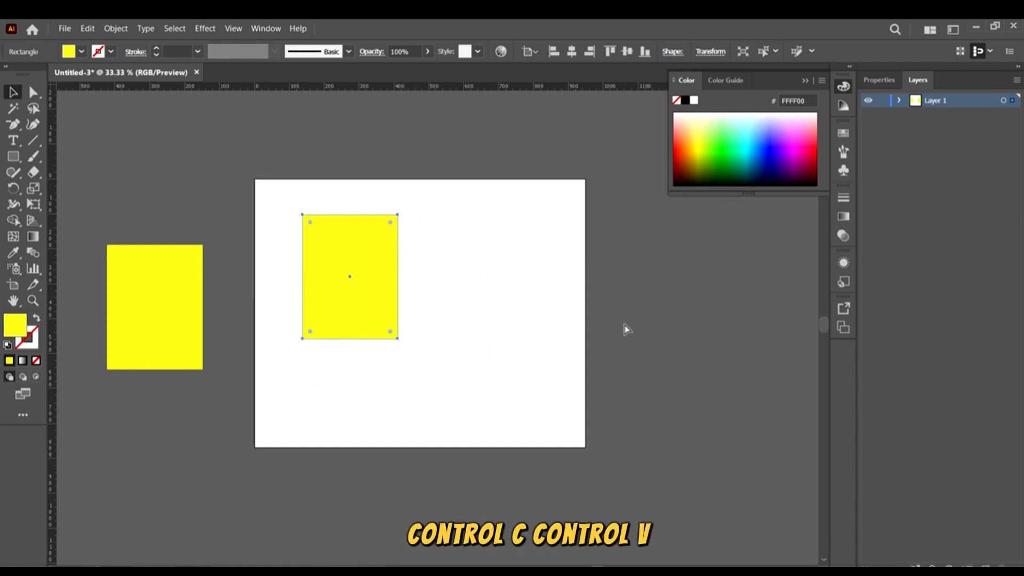
{"action": "key", "text": "ctrl+v"}
{"action": "left_click_drag", "start_coordinate": [462, 306], "coordinate": [547, 271]}
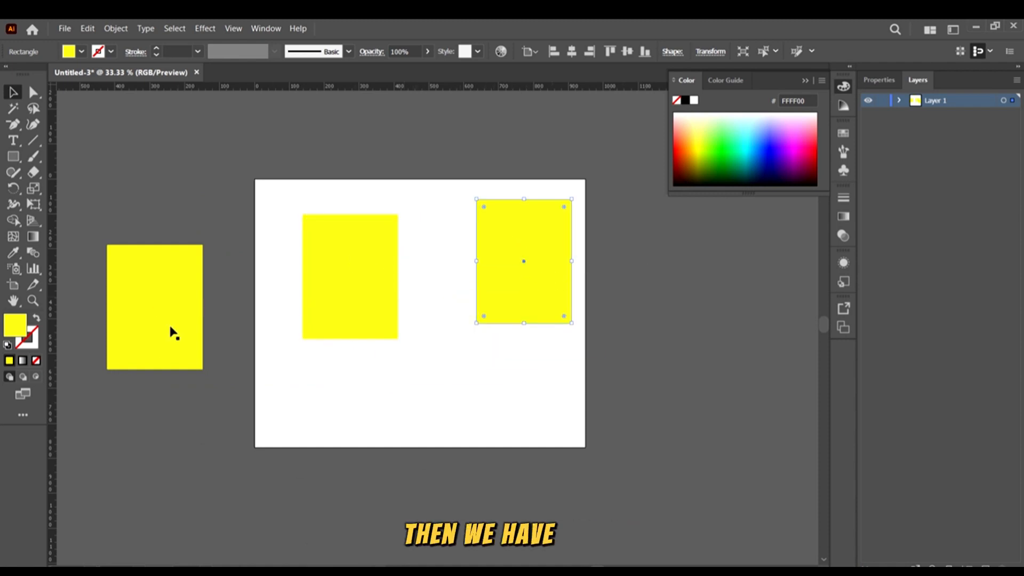
{"action": "left_click", "coordinate": [116, 344]}
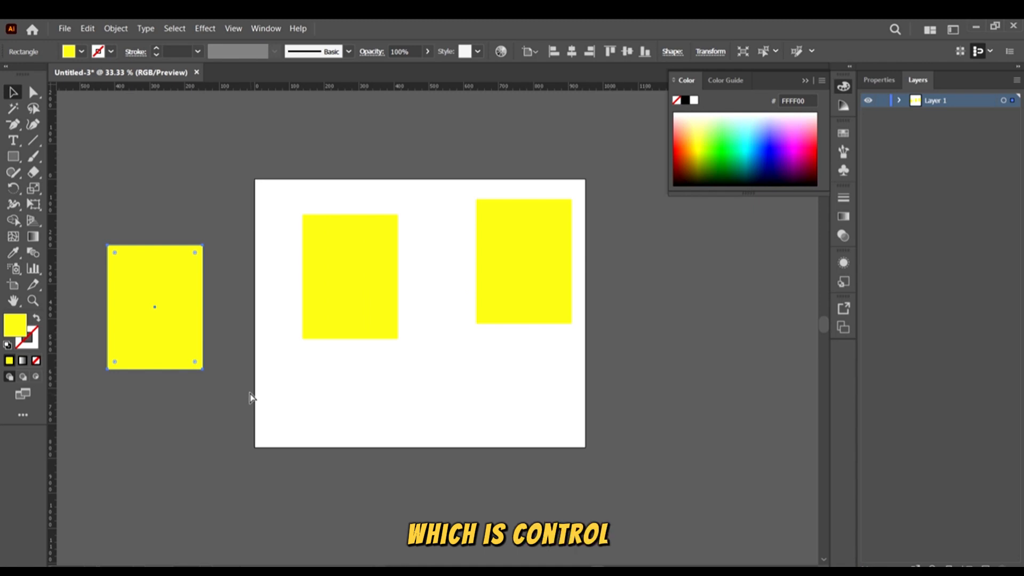
{"action": "key", "text": "ctrl+v"}
{"action": "key", "text": "ctrl+z"}
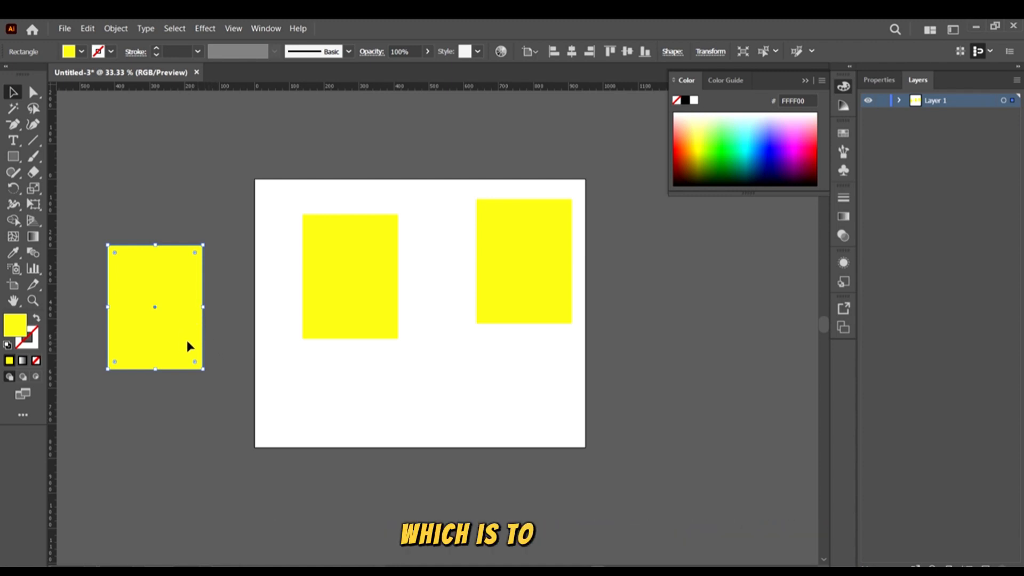
Move the outer yellow rectangle onto the artboard's left edge, then copy it and try pasting the copy in front.
{"action": "left_click_drag", "start_coordinate": [187, 347], "coordinate": [223, 351]}
{"action": "key", "text": "ctrl+c"}
{"action": "key", "text": "ctrl+f"}
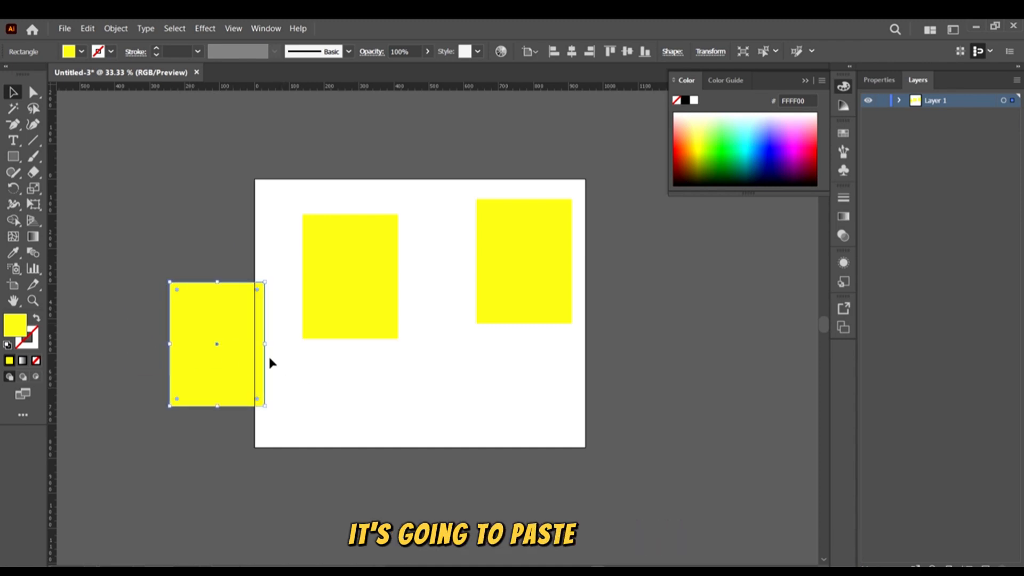
{"action": "left_click_drag", "start_coordinate": [258, 366], "coordinate": [164, 388]}
{"action": "left_click_drag", "start_coordinate": [141, 344], "coordinate": [223, 331]}
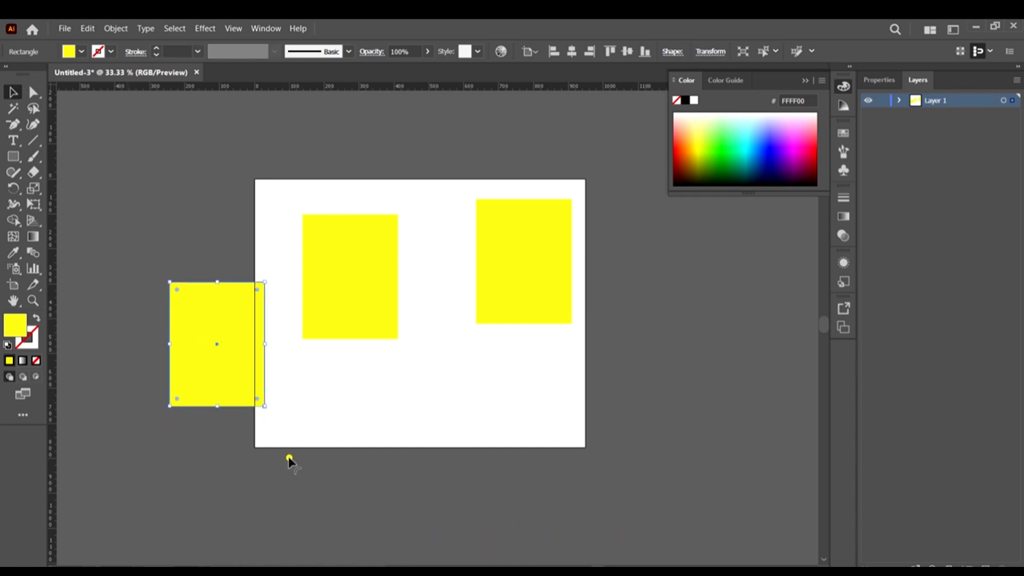
{"action": "left_click", "coordinate": [289, 457]}
{"action": "left_click", "coordinate": [230, 366]}
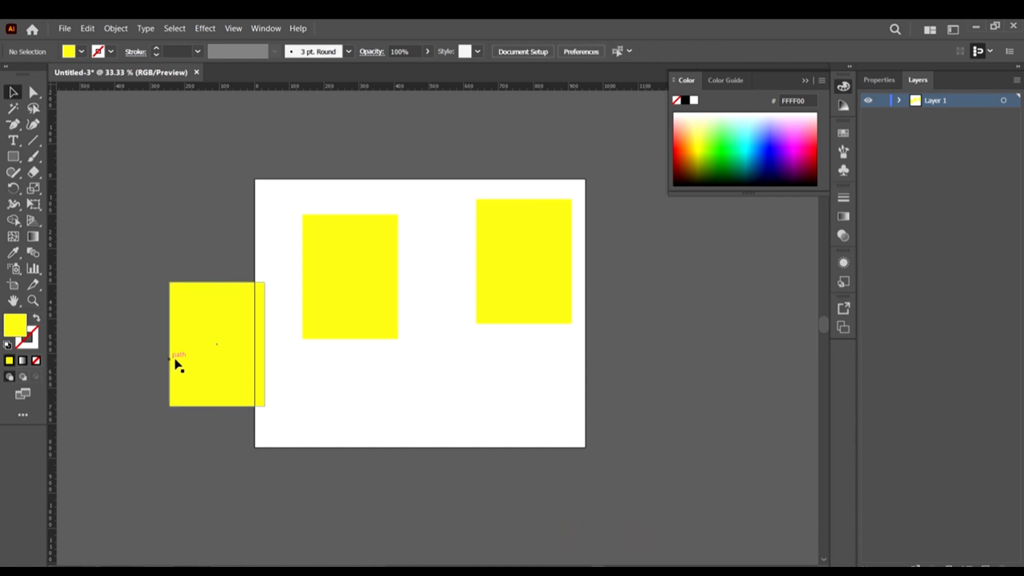
Move the yellow rectangle clear of the artboard's left edge, then paste a copy behind it and nudge the copy up slightly.
{"action": "left_click_drag", "start_coordinate": [207, 366], "coordinate": [173, 320]}
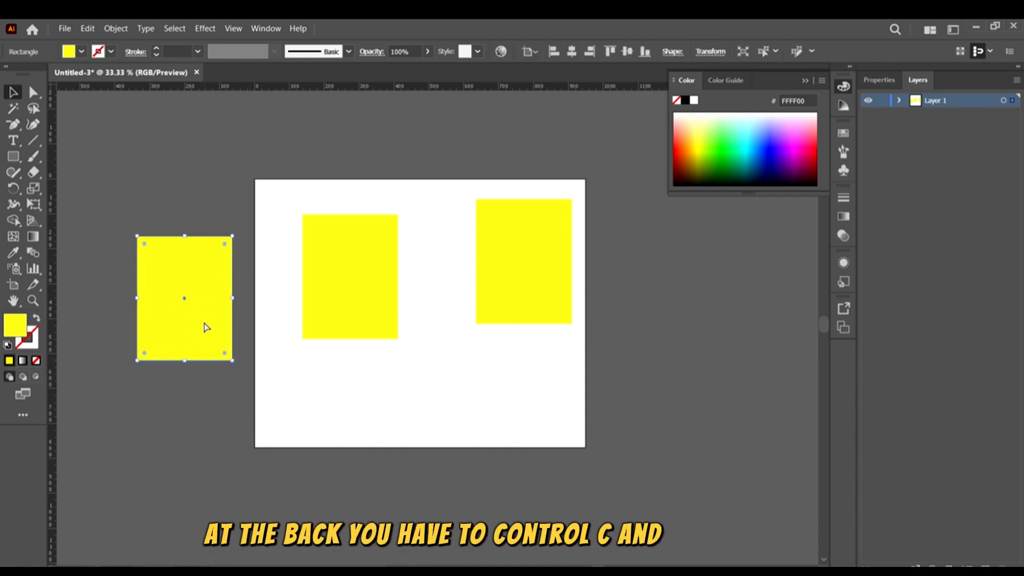
{"action": "key", "text": "ctrl+c"}
{"action": "key", "text": "ctrl+b"}
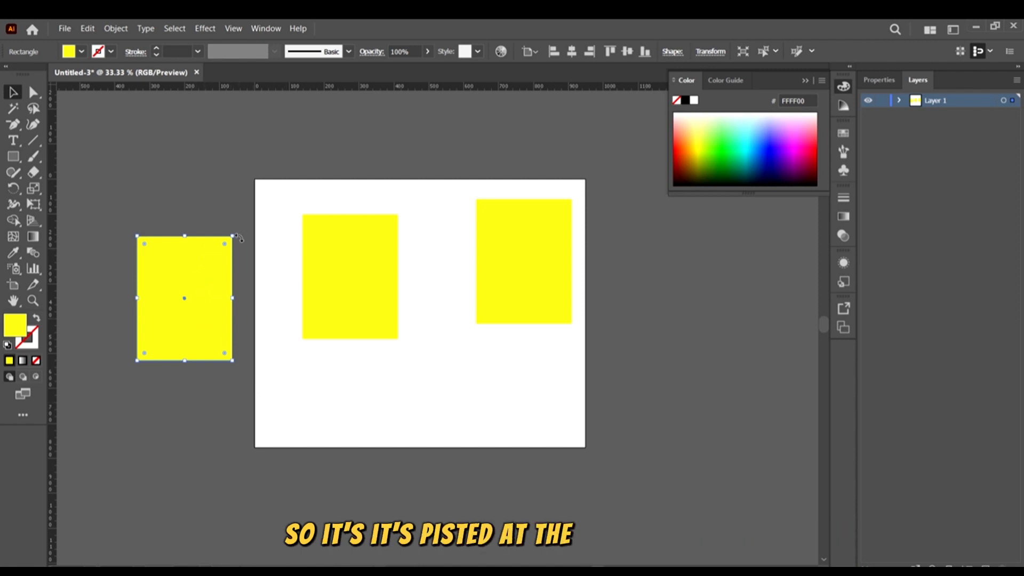
{"action": "key", "text": "shift+Up"}
{"action": "key", "text": "shift+Up"}
{"action": "key", "text": "shift+Up"}
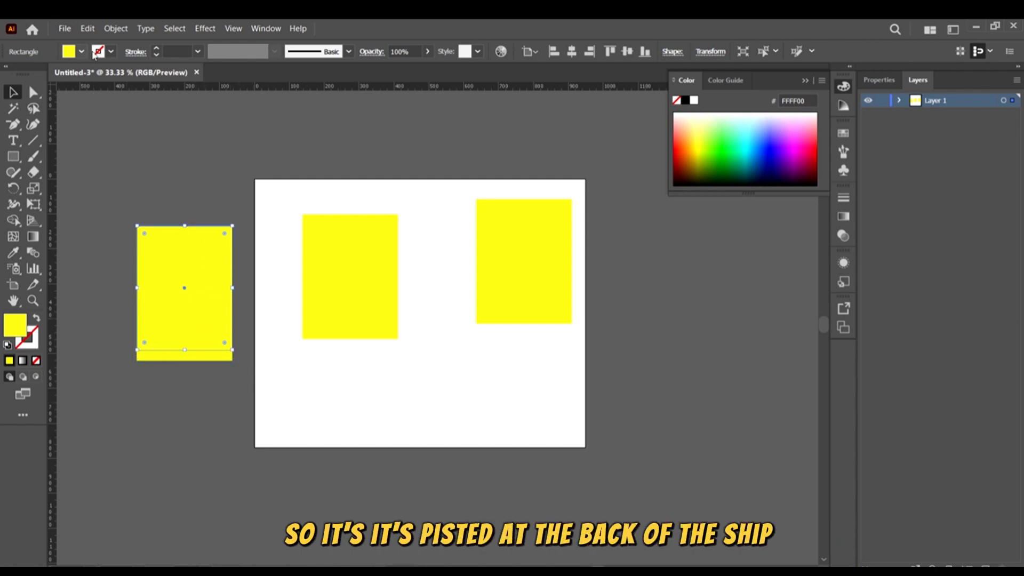
Fill the copy behind the yellow rectangle with green (00FF00), then delete that copy.
{"action": "left_click", "coordinate": [81, 52]}
{"action": "left_click", "coordinate": [89, 76]}
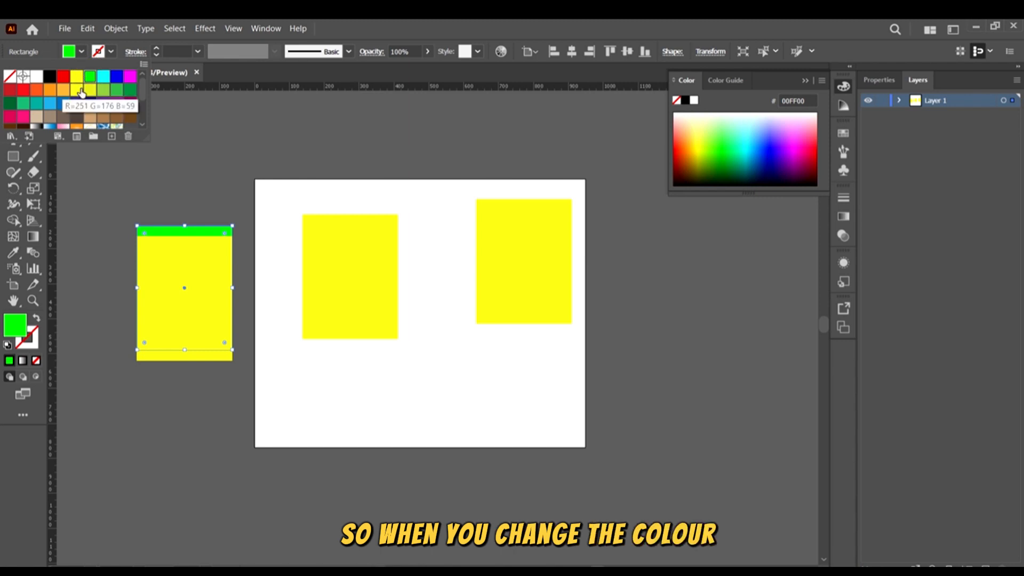
{"action": "left_click", "coordinate": [398, 22]}
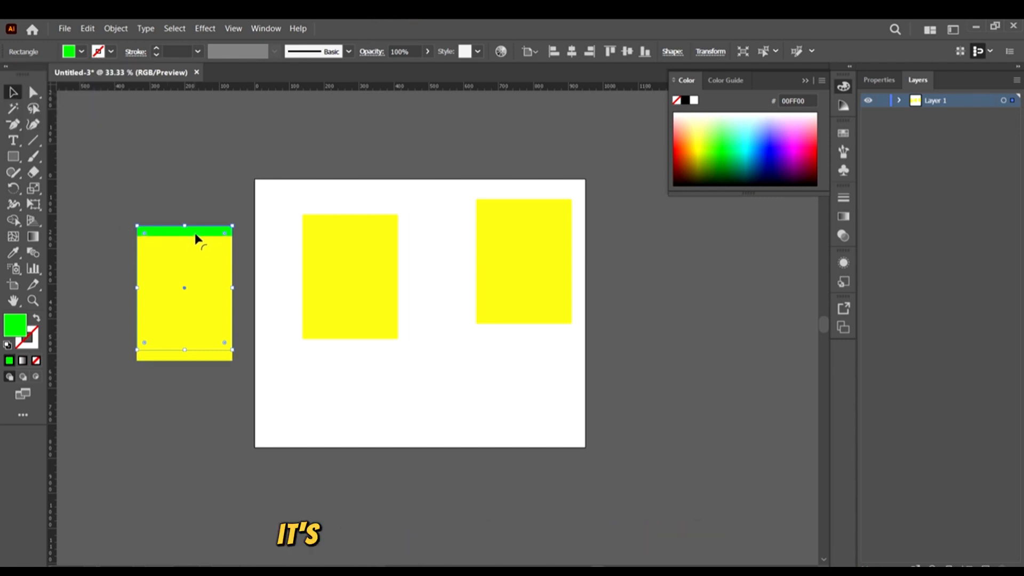
{"action": "key", "text": "Delete"}
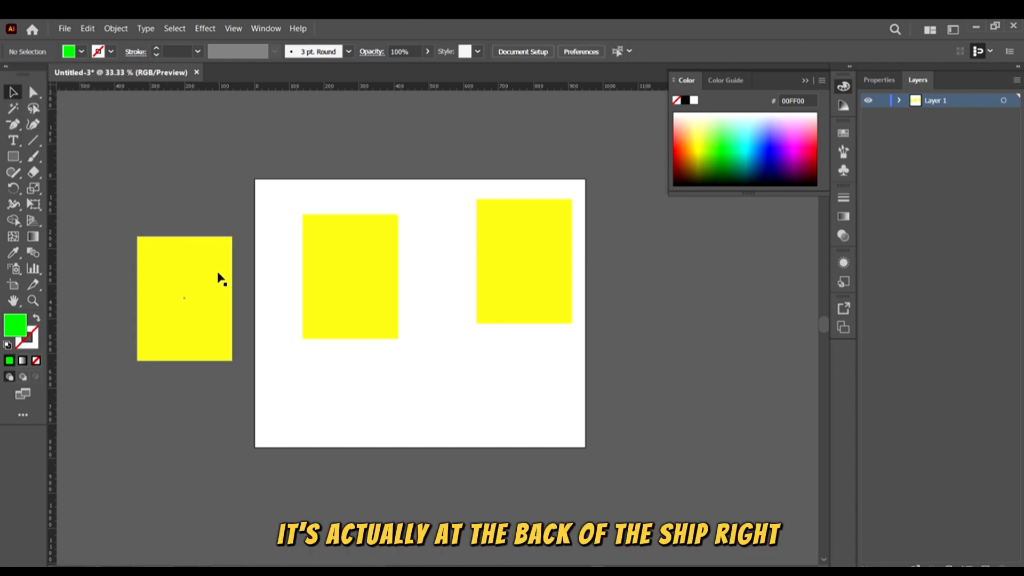
Draw a small landscape rectangle above the yellow one outside the artboard and fill it with red (FF0000).
{"action": "left_click", "coordinate": [217, 271]}
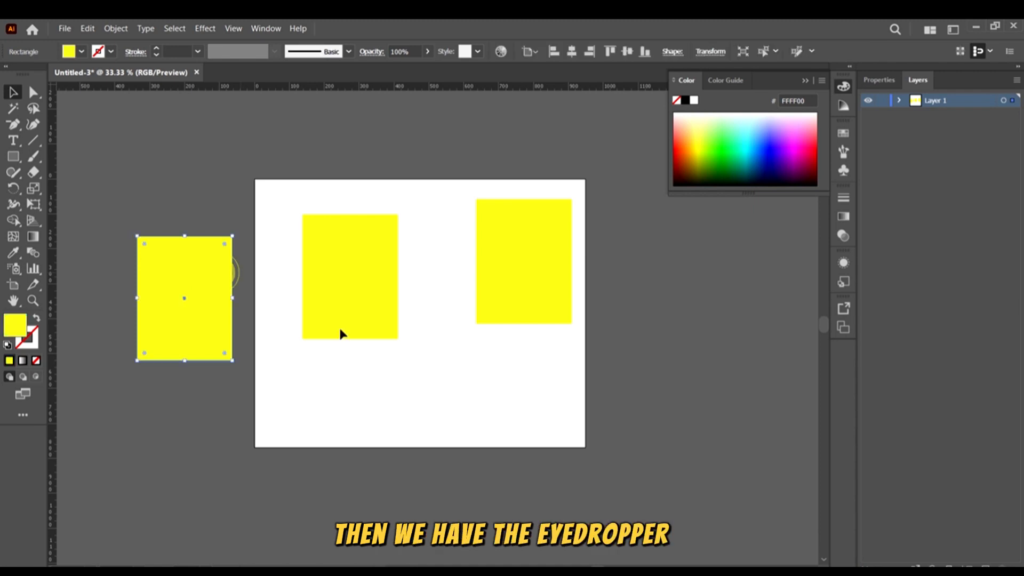
{"action": "left_click", "coordinate": [384, 389]}
{"action": "left_click", "coordinate": [19, 156]}
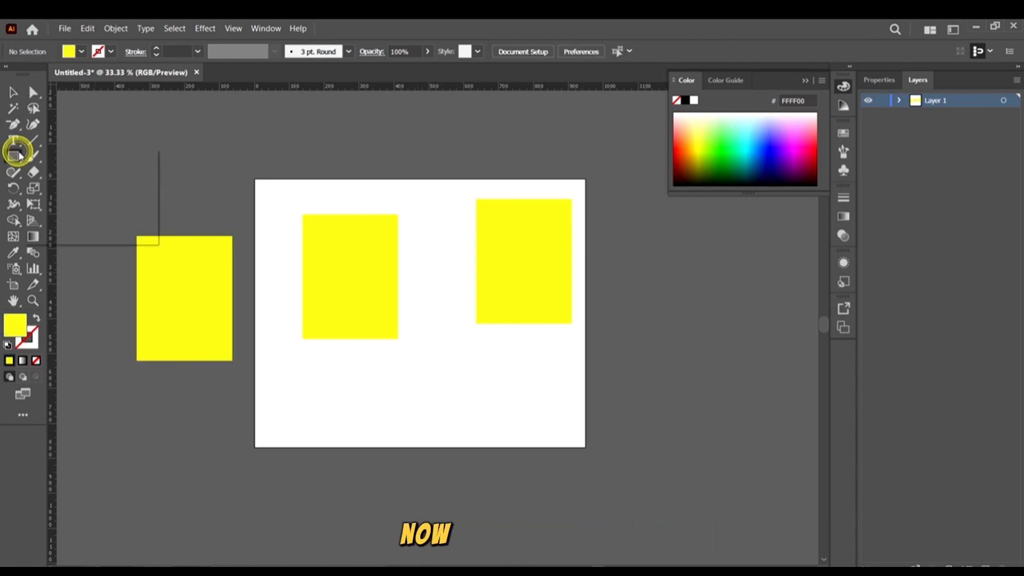
{"action": "left_click_drag", "start_coordinate": [165, 133], "coordinate": [228, 179]}
{"action": "left_click", "coordinate": [82, 52]}
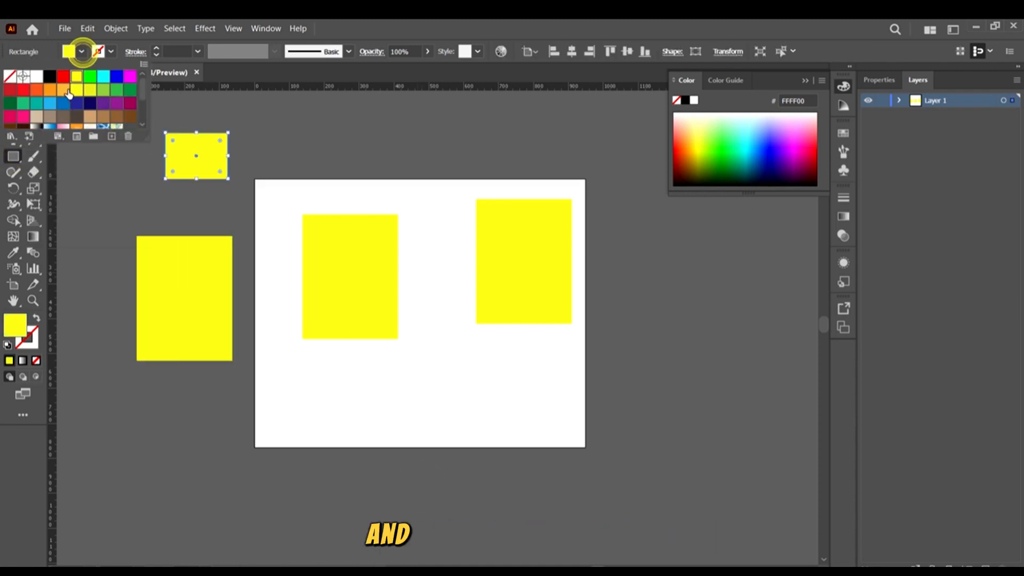
{"action": "left_click", "coordinate": [60, 74]}
{"action": "left_click", "coordinate": [18, 92]}
{"action": "left_click", "coordinate": [245, 424]}
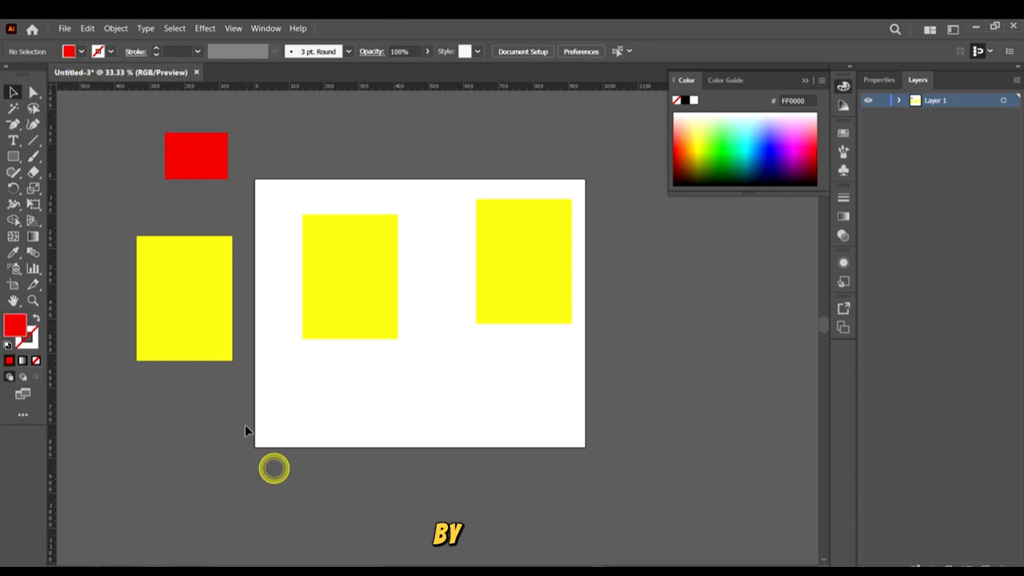
Recolour the yellow rectangle outside the artboard by sampling the small red rectangle with the Eyedropper tool.
{"action": "key", "text": "i"}
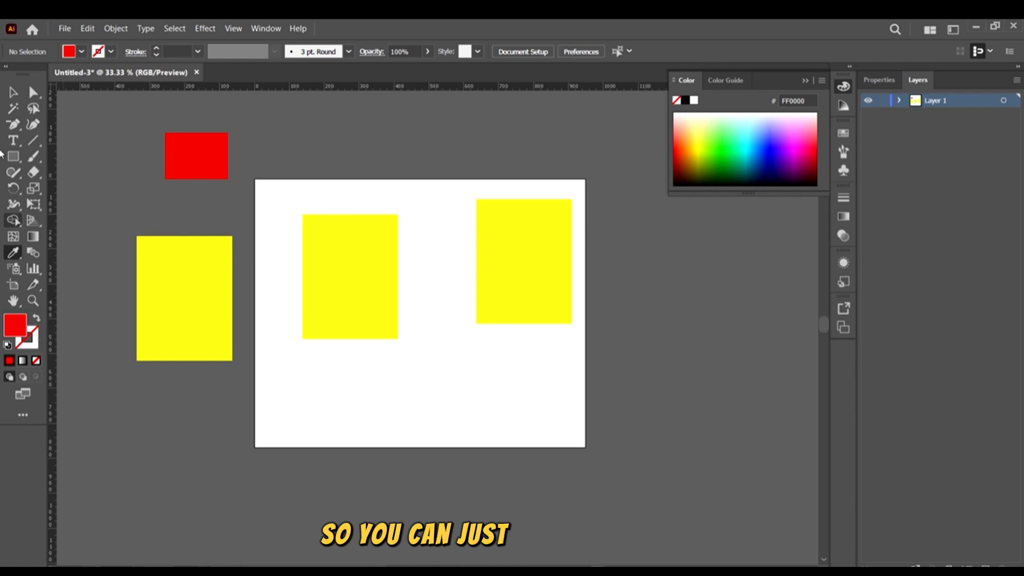
{"action": "left_click", "coordinate": [12, 92]}
{"action": "left_click", "coordinate": [293, 205]}
{"action": "left_click", "coordinate": [212, 291]}
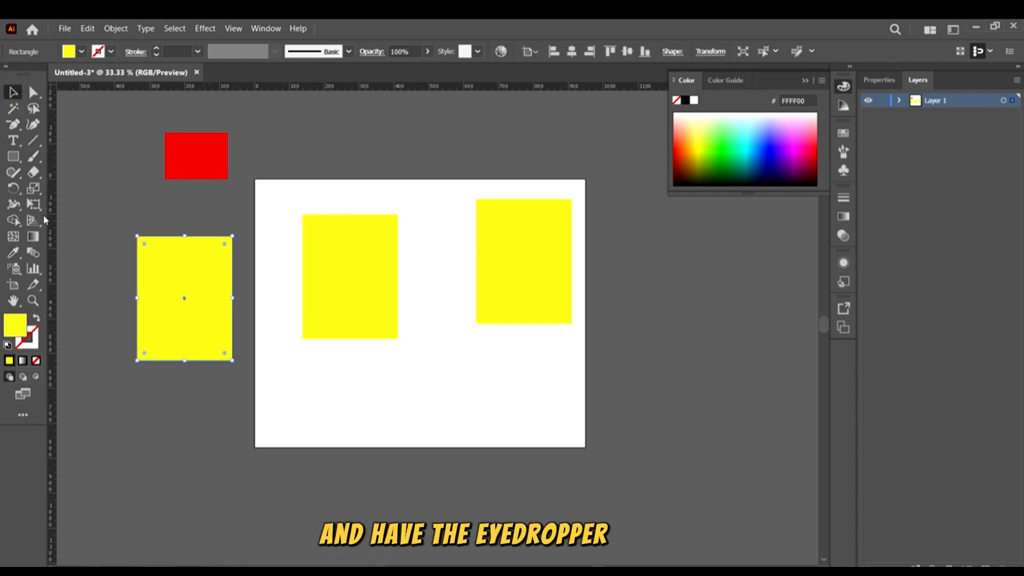
{"action": "key", "text": "i"}
{"action": "left_click", "coordinate": [211, 163]}
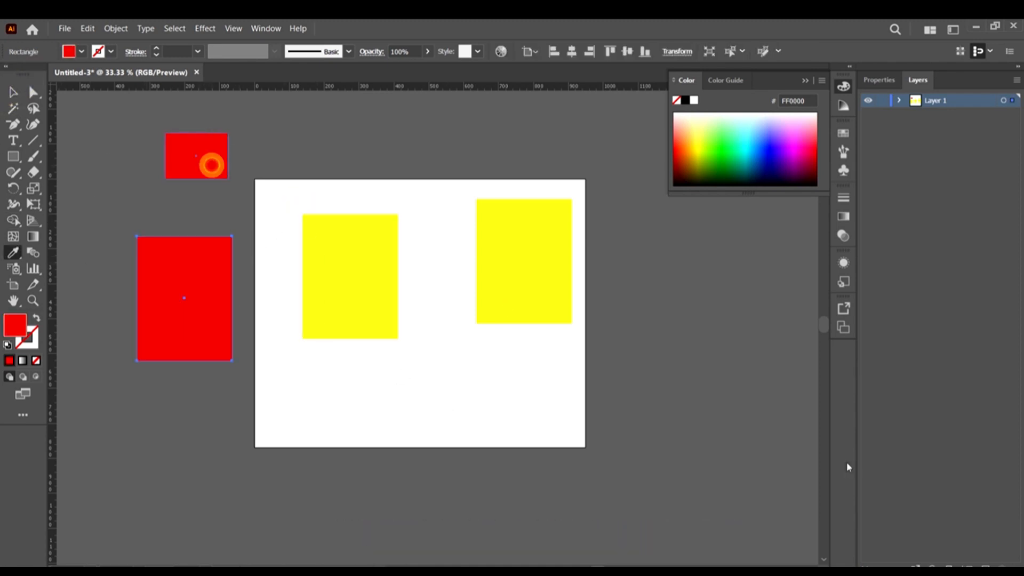
{"action": "key", "text": "v"}
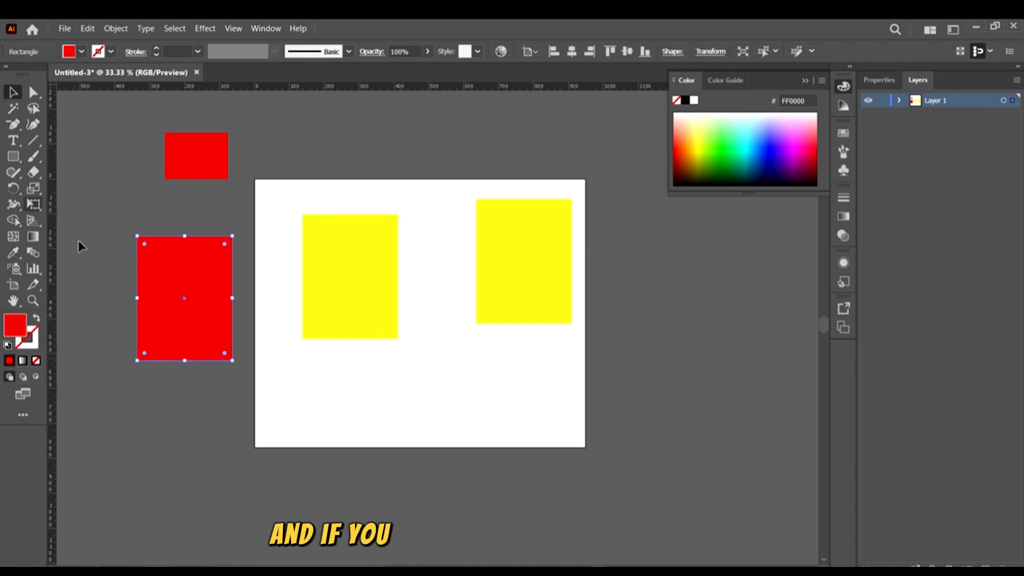
Apply the small rectangle's red to the left yellow rectangle on the artboard with the Eyedropper tool.
{"action": "left_click", "coordinate": [320, 288]}
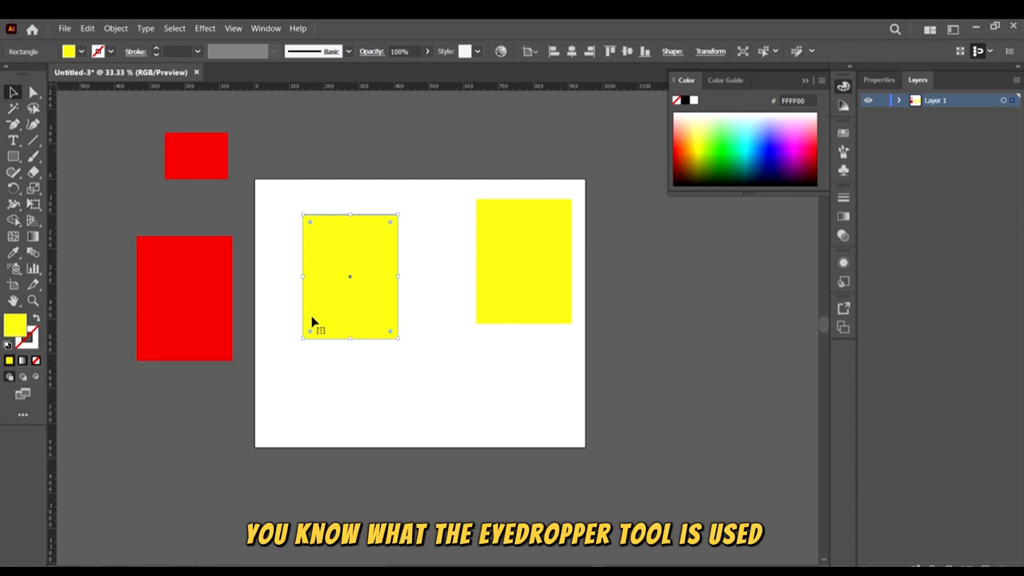
{"action": "key", "text": "i"}
{"action": "left_click", "coordinate": [214, 154]}
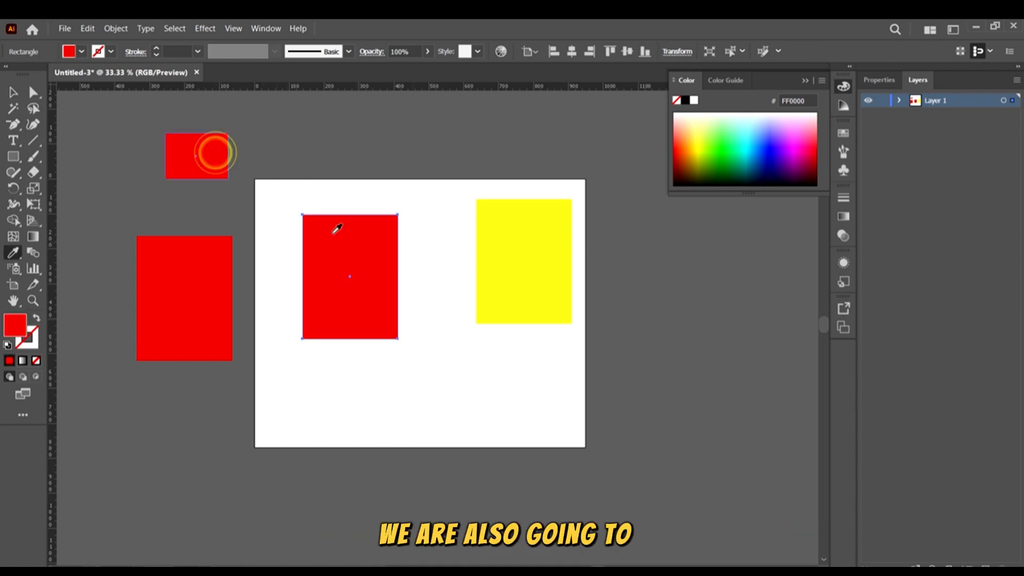
Sample the yellow and red rectangles and finally white for the selected rectangle on the artboard with the Eyedropper tool, leaving it white and deselected.
{"action": "key", "text": "v"}
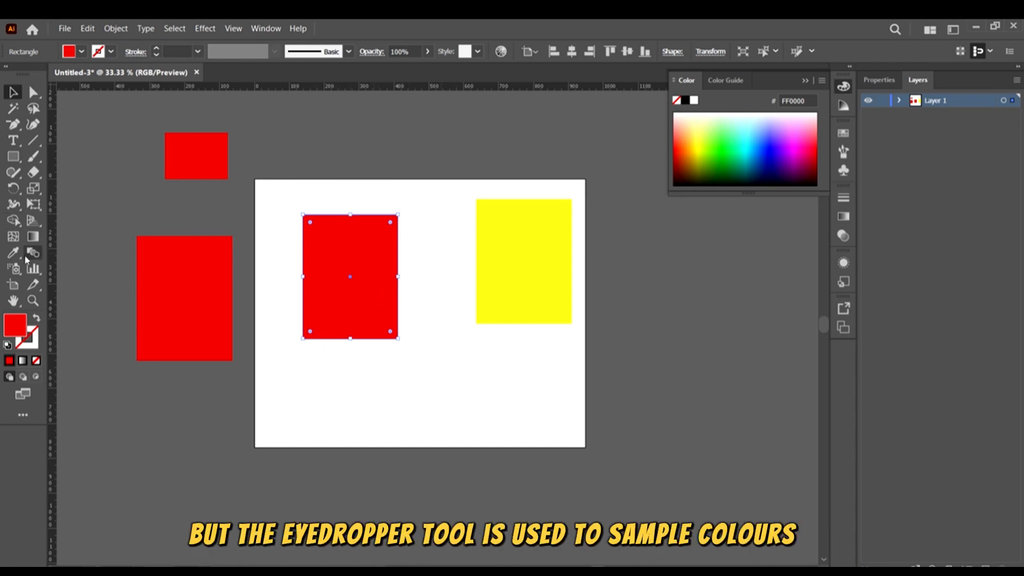
{"action": "key", "text": "i"}
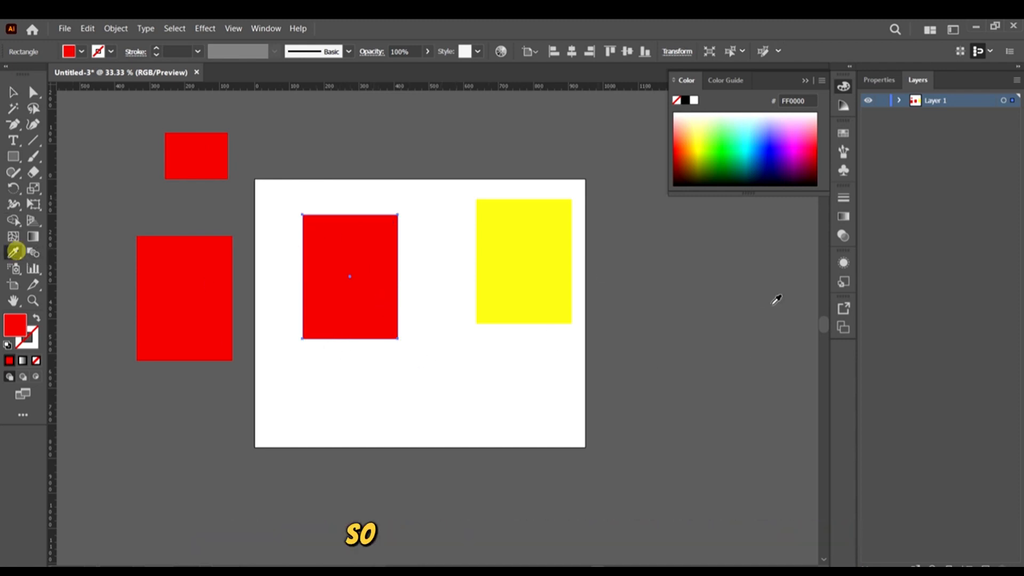
{"action": "left_click", "coordinate": [521, 266]}
{"action": "left_click", "coordinate": [209, 288]}
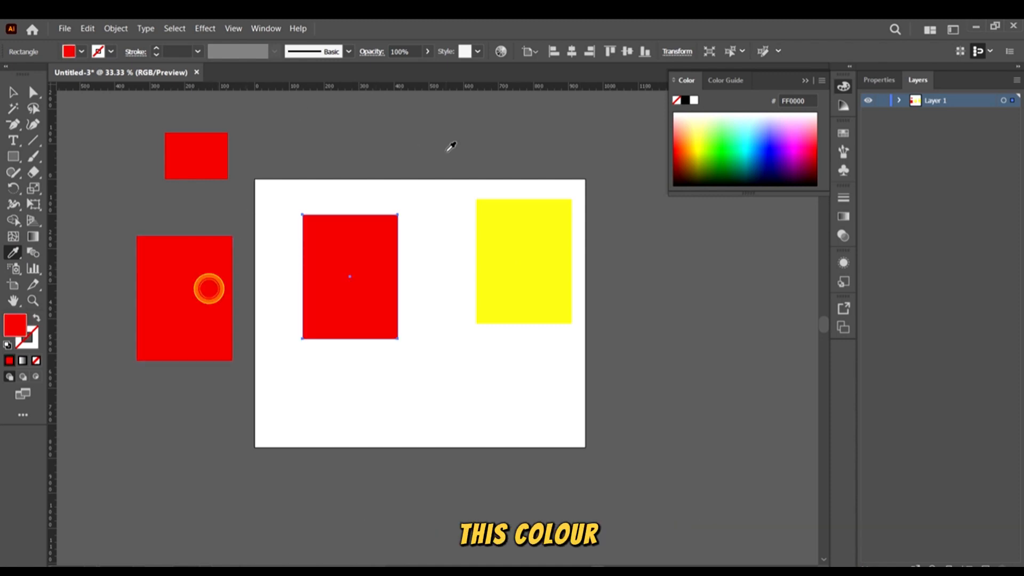
{"action": "left_click", "coordinate": [445, 153]}
{"action": "left_click", "coordinate": [750, 349]}
{"action": "left_click", "coordinate": [443, 370]}
{"action": "key", "text": "v"}
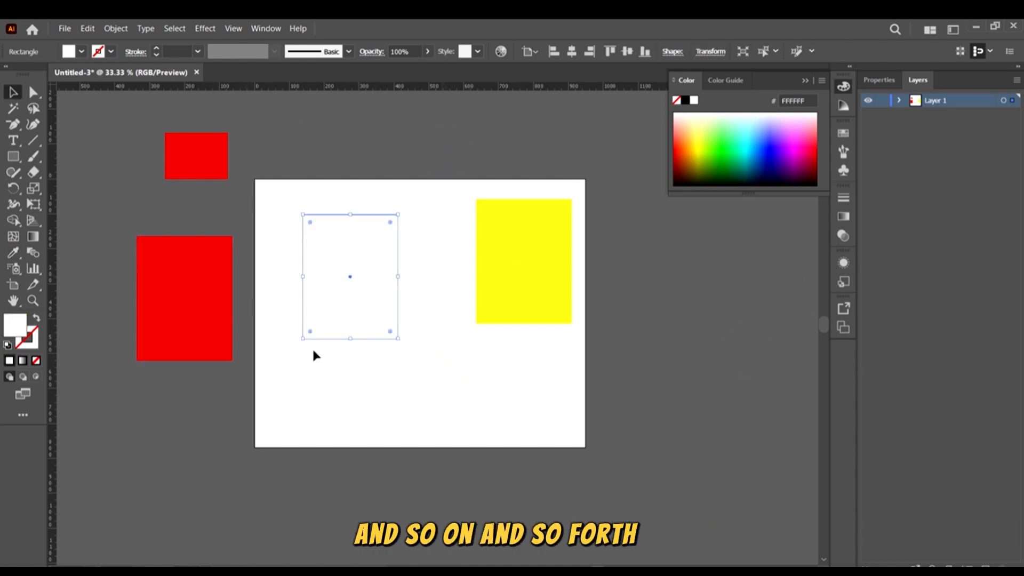
{"action": "left_click", "coordinate": [625, 385]}
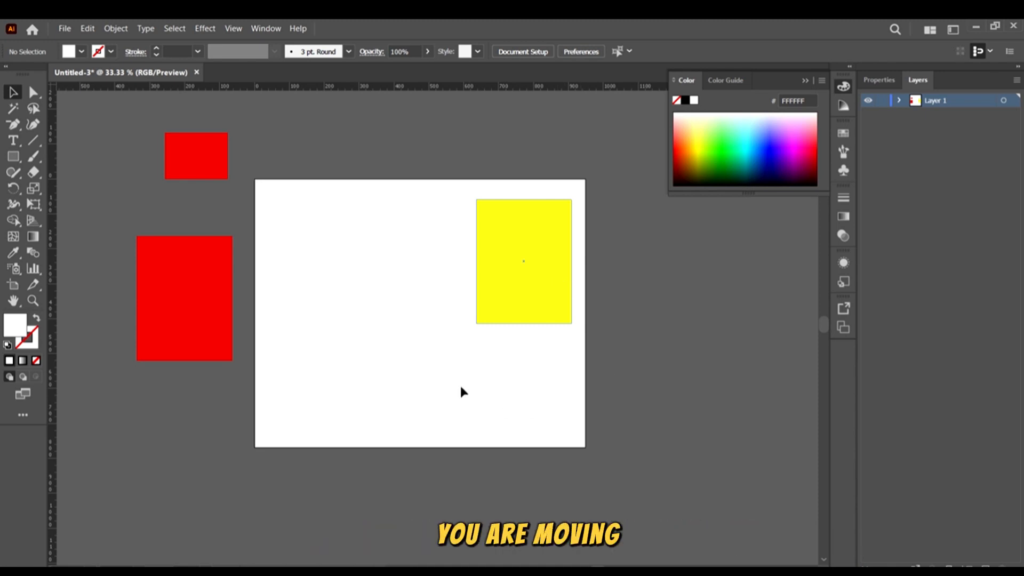
Pan the view around the artboard and the red rectangles with the temporary Hand tool.
{"action": "left_click_drag", "start_coordinate": [459, 391], "coordinate": [533, 329]}
{"action": "left_click_drag", "start_coordinate": [424, 344], "coordinate": [451, 302]}
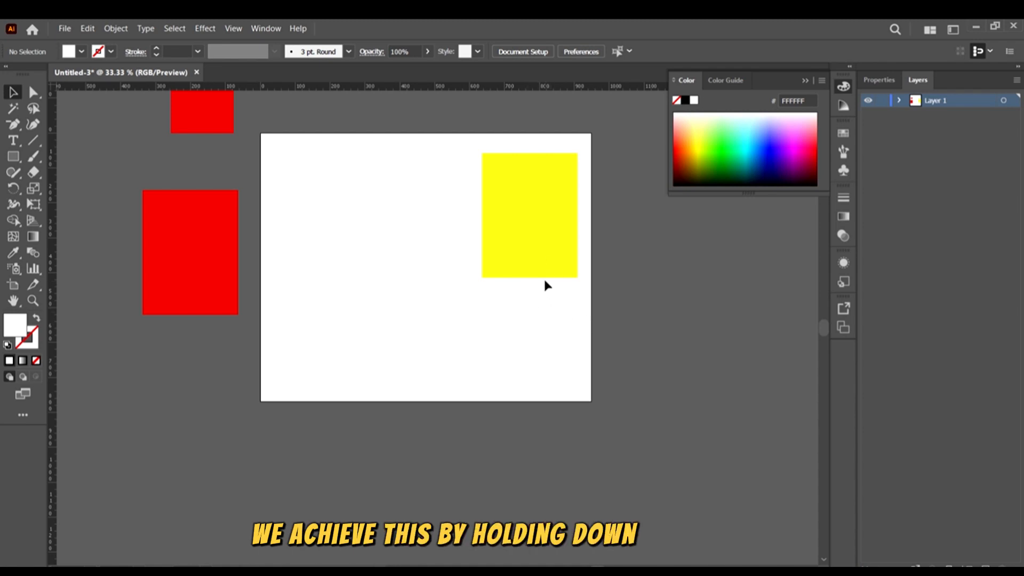
{"action": "key", "text": "space"}
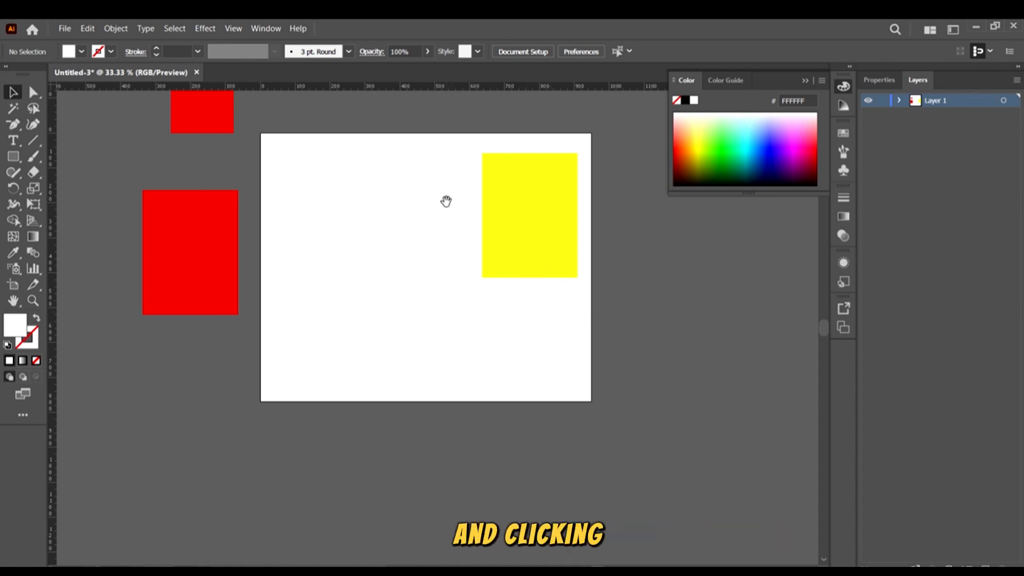
{"action": "left_click_drag", "start_coordinate": [446, 200], "coordinate": [590, 288]}
{"action": "key", "text": "space"}
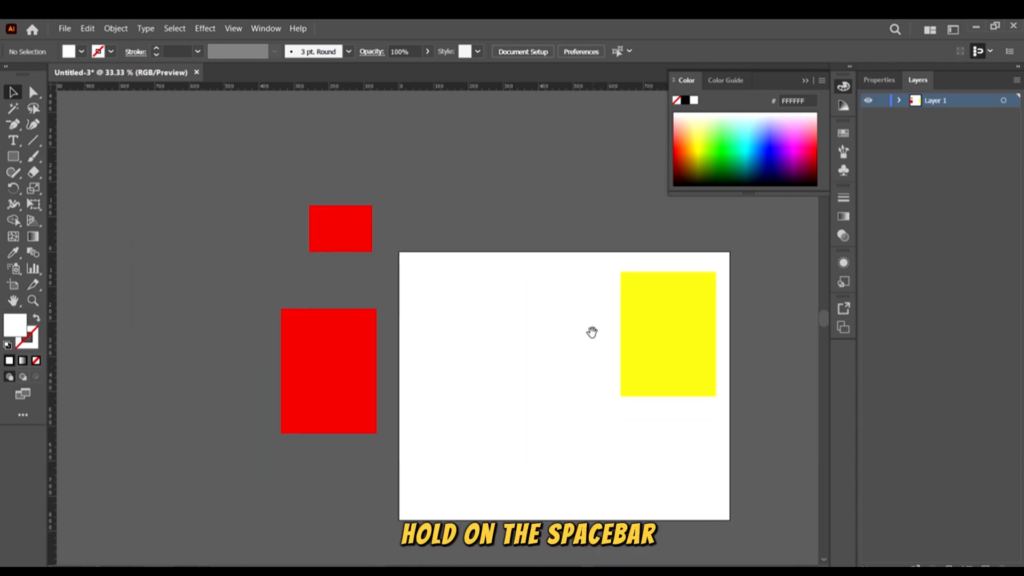
{"action": "left_click_drag", "start_coordinate": [595, 366], "coordinate": [467, 244]}
{"action": "left_click_drag", "start_coordinate": [637, 285], "coordinate": [632, 270]}
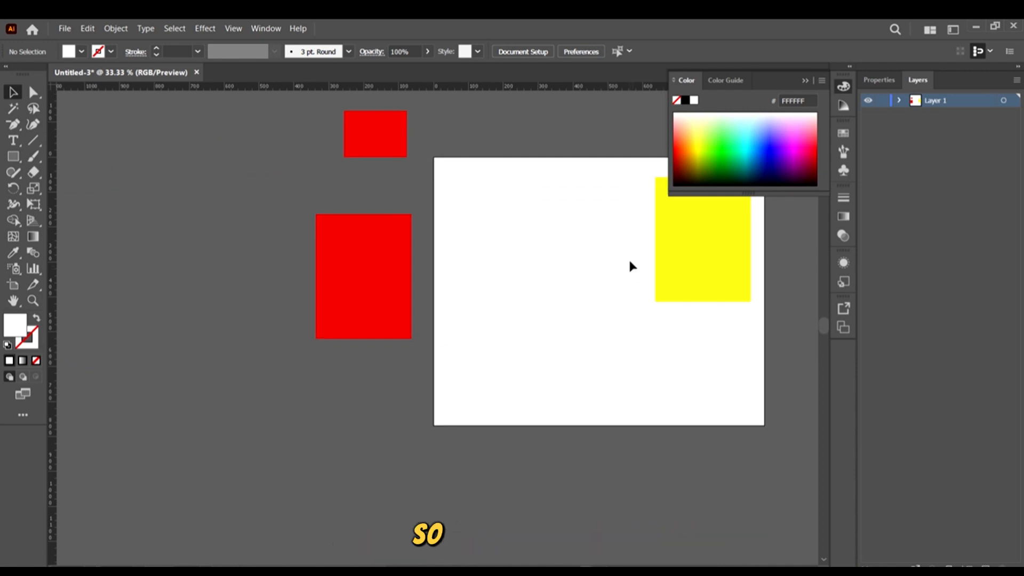
Zoom in to 66.67% near the yellow rectangle and pan across the enlarged artboard in several directions.
{"action": "scroll", "coordinate": [628, 257], "scroll_direction": "up", "scroll_amount": 1}
{"action": "scroll", "coordinate": [666, 287], "scroll_direction": "up", "scroll_amount": 4}
{"action": "scroll", "coordinate": [555, 266], "scroll_direction": "down", "scroll_amount": 2}
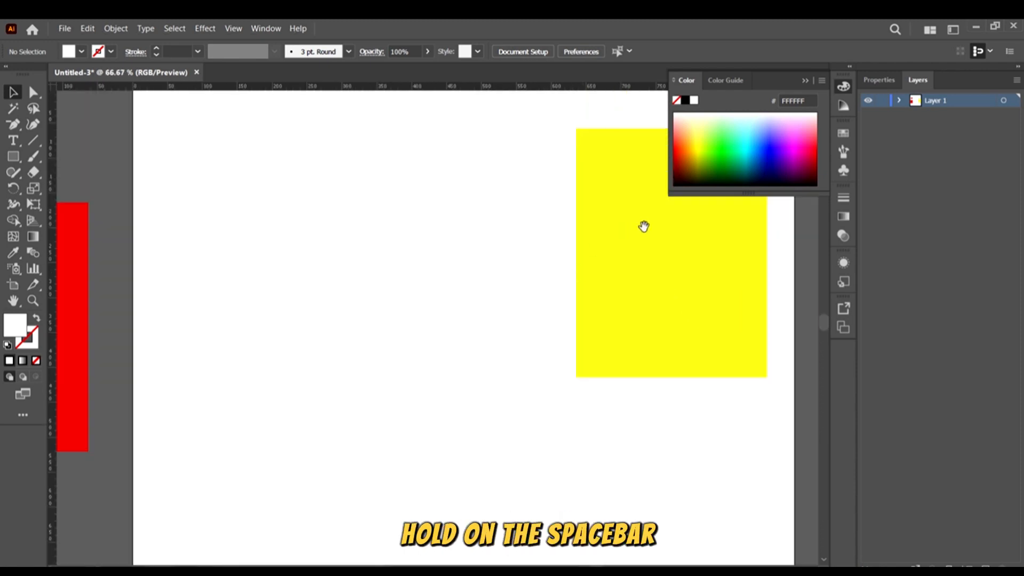
{"action": "left_click_drag", "start_coordinate": [686, 296], "coordinate": [530, 304]}
{"action": "left_click_drag", "start_coordinate": [584, 216], "coordinate": [608, 349]}
{"action": "mouse_move", "coordinate": [664, 296]}
{"action": "left_mouse_down"}
{"action": "mouse_move", "coordinate": [662, 282]}
{"action": "mouse_move", "coordinate": [813, 314]}
{"action": "left_mouse_up"}
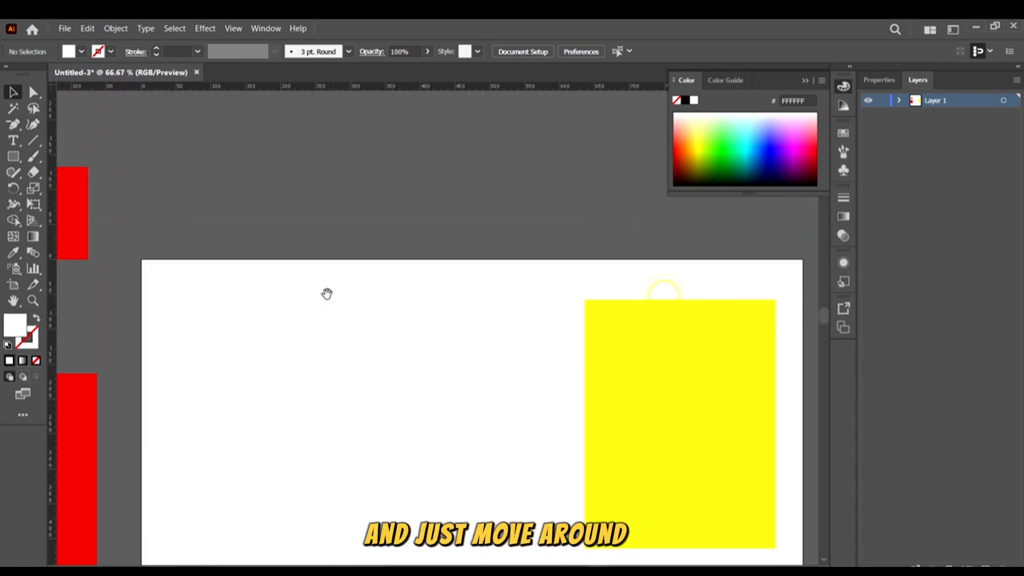
{"action": "left_click_drag", "start_coordinate": [338, 299], "coordinate": [649, 232]}
{"action": "left_click_drag", "start_coordinate": [464, 329], "coordinate": [376, 125]}
{"action": "left_click_drag", "start_coordinate": [514, 273], "coordinate": [423, 310]}
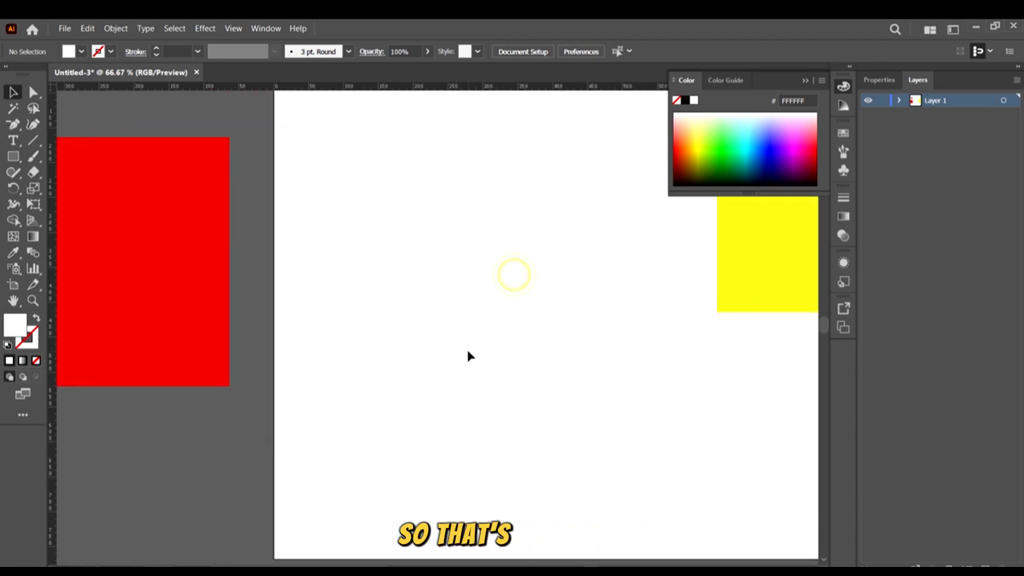
{"action": "left_click_drag", "start_coordinate": [461, 351], "coordinate": [391, 315]}
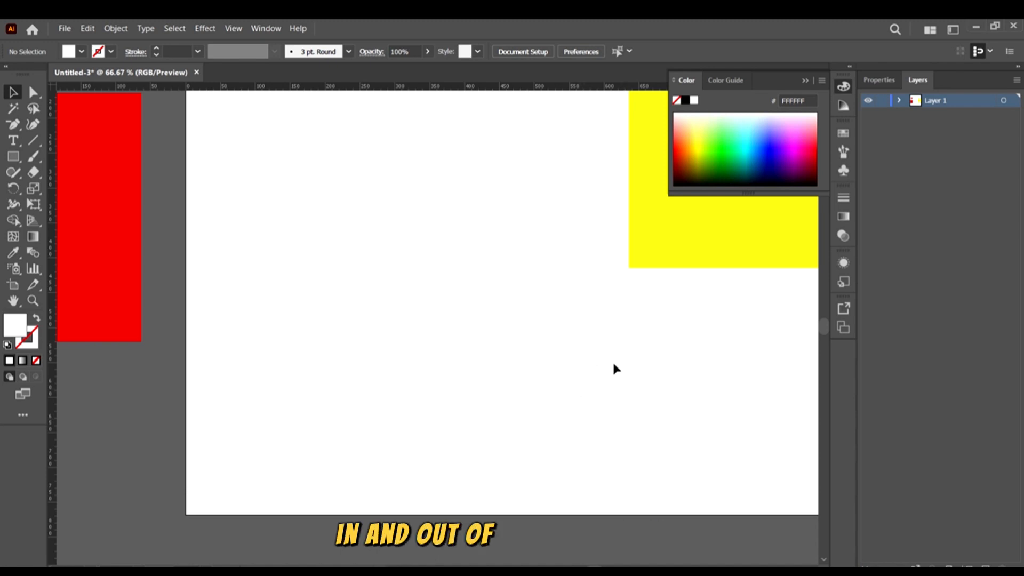
Zoom out until the whole artboard and all rectangles fit, then zoom in and out around the artboard in small increments.
{"action": "scroll", "coordinate": [265, 311], "scroll_direction": "down", "scroll_amount": 6}
{"action": "scroll", "coordinate": [281, 299], "scroll_direction": "up", "scroll_amount": 1}
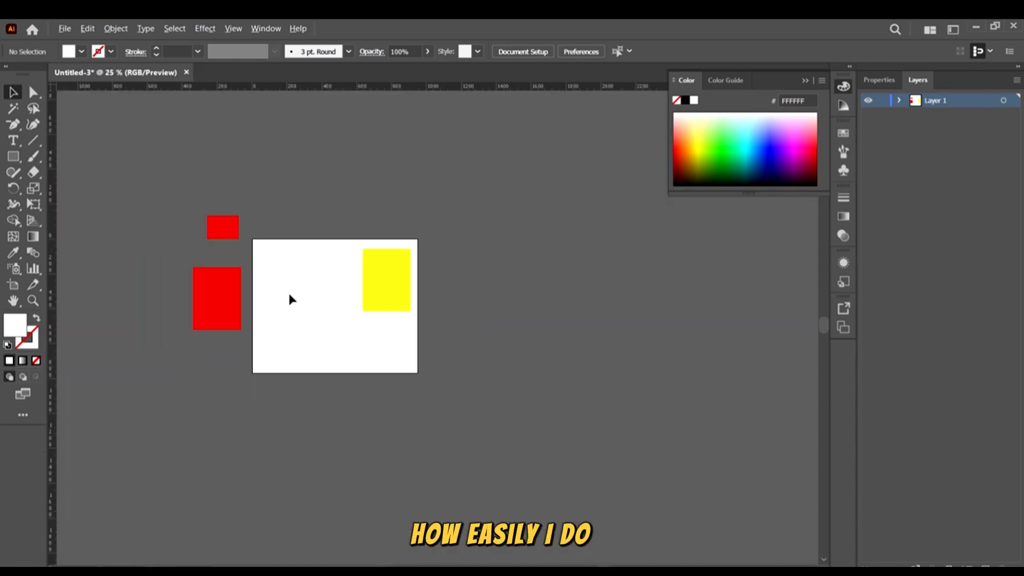
{"action": "scroll", "coordinate": [291, 301], "scroll_direction": "up", "scroll_amount": 1}
{"action": "scroll", "coordinate": [267, 373], "scroll_direction": "down", "scroll_amount": 1}
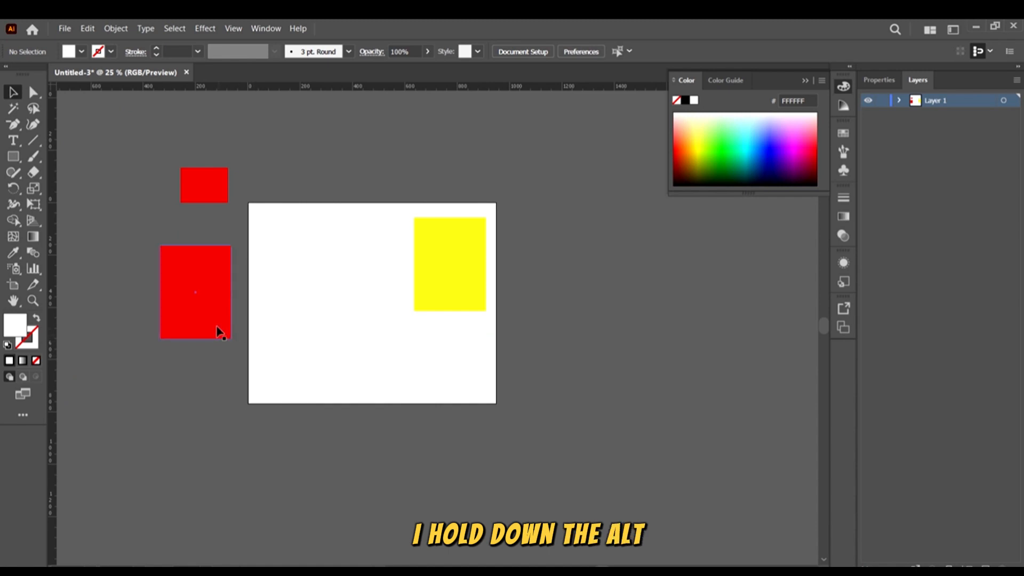
{"action": "scroll", "coordinate": [219, 331], "scroll_direction": "up", "scroll_amount": 2}
{"action": "scroll", "coordinate": [257, 331], "scroll_direction": "up", "scroll_amount": 1}
{"action": "scroll", "coordinate": [309, 343], "scroll_direction": "down", "scroll_amount": 1}
{"action": "scroll", "coordinate": [335, 343], "scroll_direction": "down", "scroll_amount": 2}
{"action": "scroll", "coordinate": [361, 343], "scroll_direction": "up", "scroll_amount": 1}
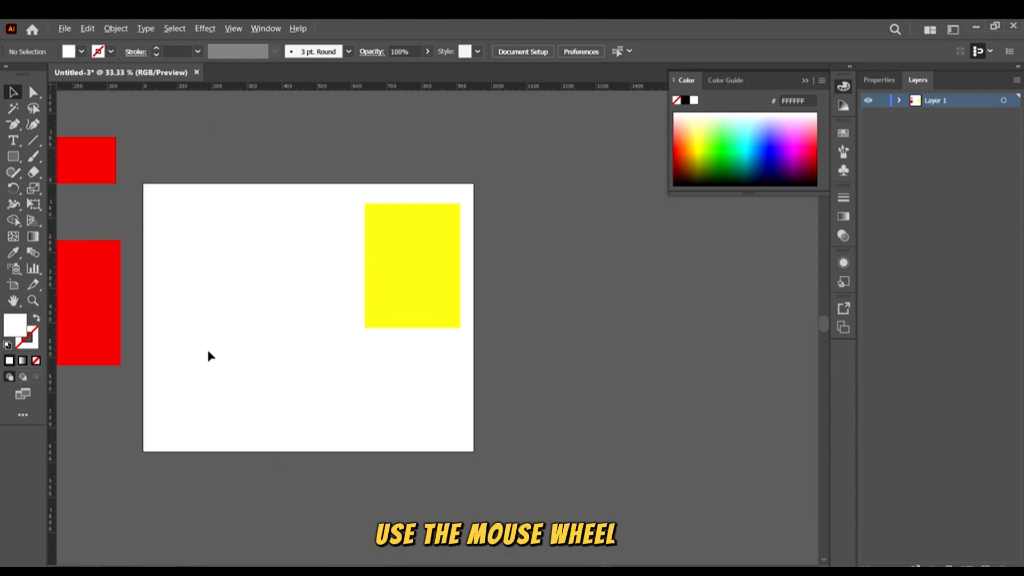
Zoom in to 600% at the artboard's left edge, then zoom out and settle the whole artboard at 33.33%.
{"action": "scroll", "coordinate": [208, 357], "scroll_direction": "up", "scroll_amount": 3}
{"action": "scroll", "coordinate": [208, 391], "scroll_direction": "down", "scroll_amount": 3}
{"action": "scroll", "coordinate": [254, 384], "scroll_direction": "up", "scroll_amount": 6}
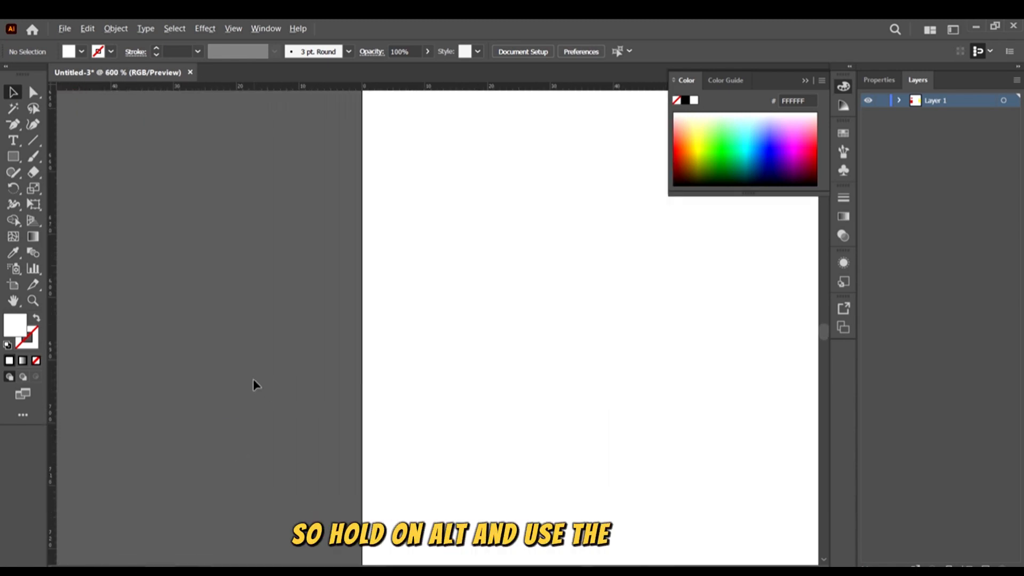
{"action": "scroll", "coordinate": [252, 379], "scroll_direction": "down", "scroll_amount": 9}
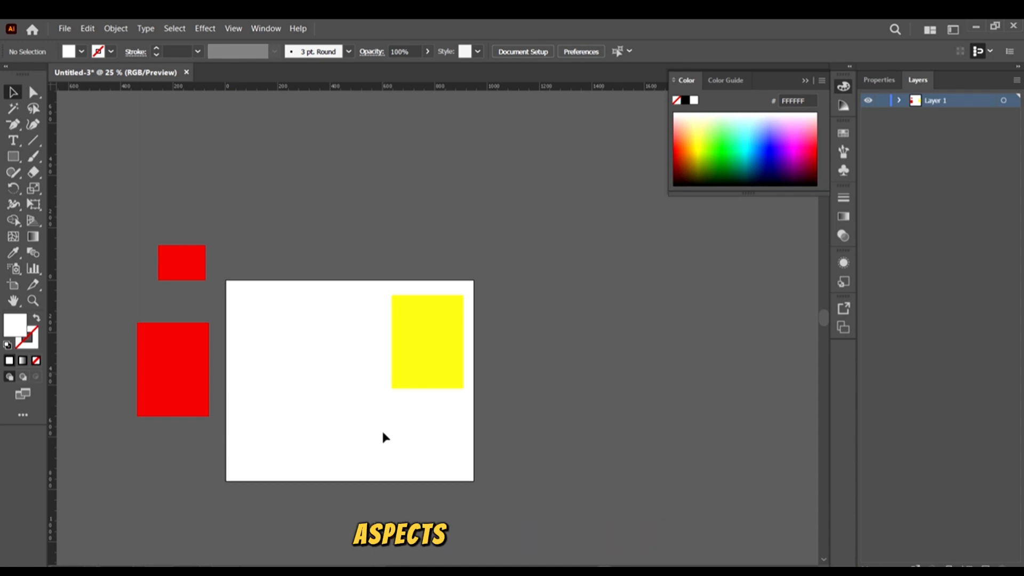
{"action": "scroll", "coordinate": [432, 426], "scroll_direction": "down", "scroll_amount": 1}
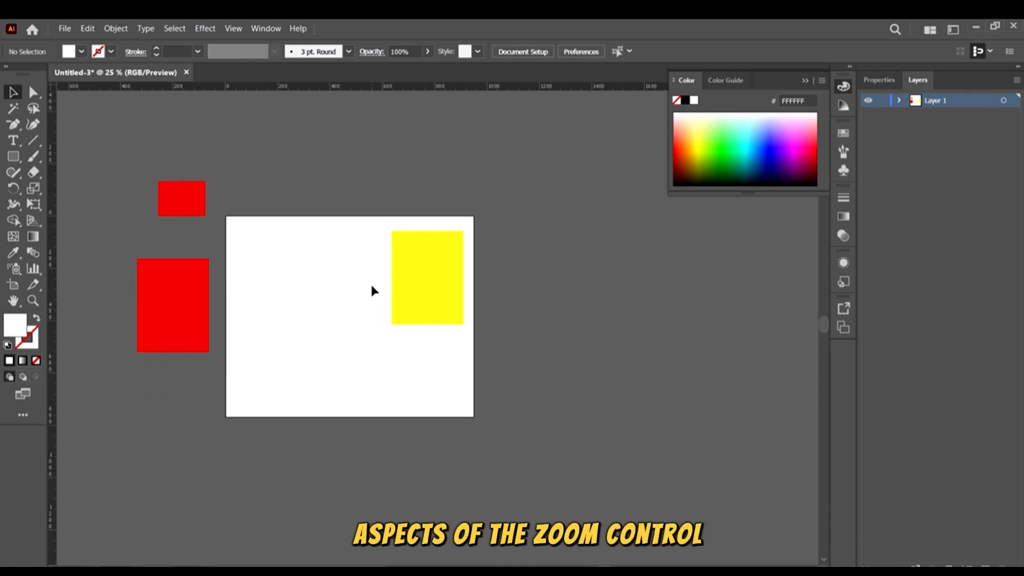
{"action": "scroll", "coordinate": [373, 291], "scroll_direction": "up", "scroll_amount": 1}
{"action": "scroll", "coordinate": [405, 299], "scroll_direction": "down", "scroll_amount": 1}
{"action": "scroll", "coordinate": [440, 309], "scroll_direction": "left", "scroll_amount": 1}
{"action": "scroll", "coordinate": [440, 310], "scroll_direction": "up", "scroll_amount": 1}
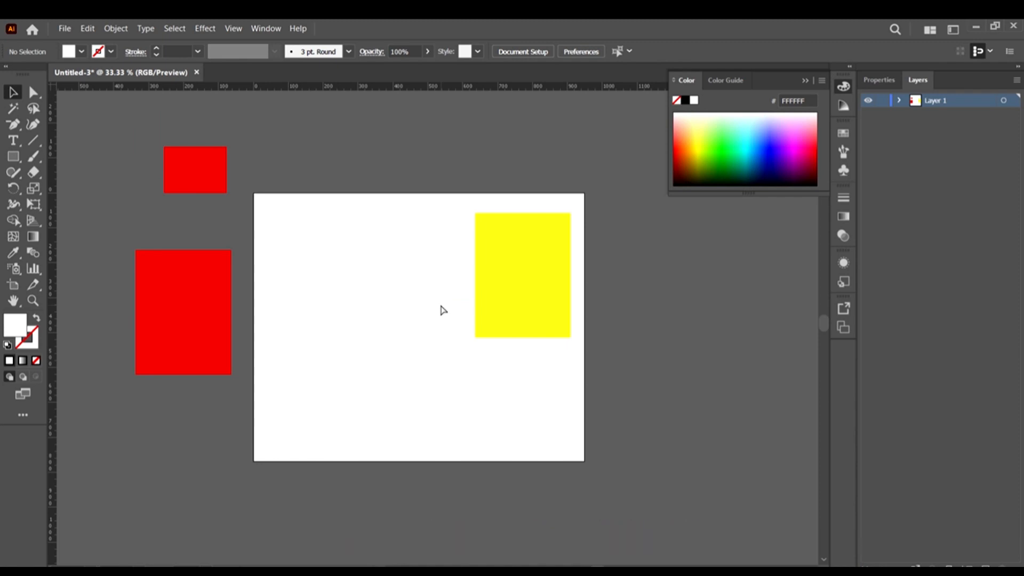
Step the zoom level in and out around the artboard, going up to 200% and back down to 50%.
{"action": "key", "text": "ctrl+plus"}
{"action": "key", "text": "ctrl+plus"}
{"action": "key", "text": "ctrl+minus"}
{"action": "key", "text": "ctrl+minus"}
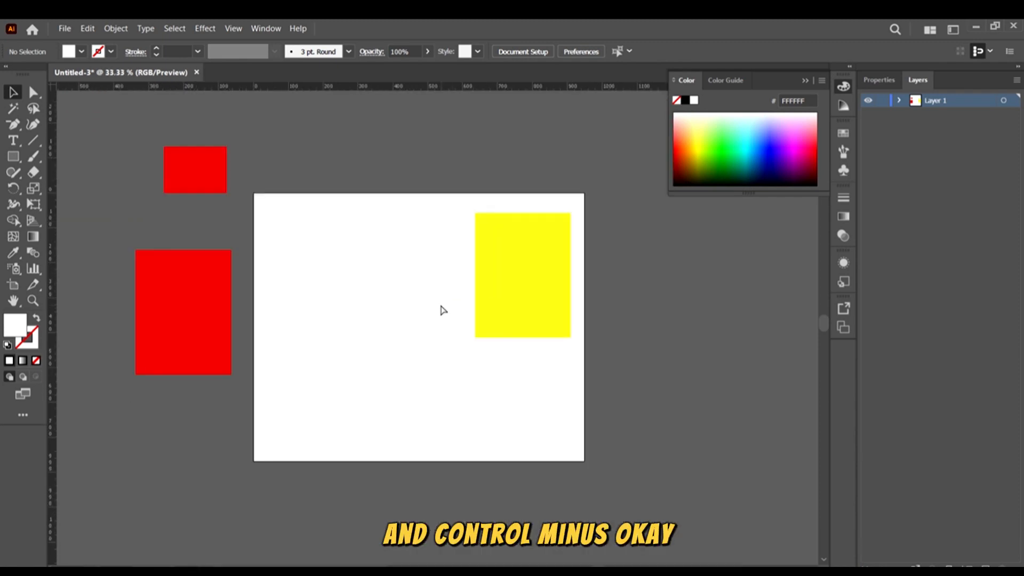
{"action": "key", "text": "ctrl+plus"}
{"action": "key", "text": "ctrl+plus"}
{"action": "key", "text": "ctrl+plus"}
{"action": "key", "text": "ctrl+plus"}
{"action": "key", "text": "ctrl+plus"}
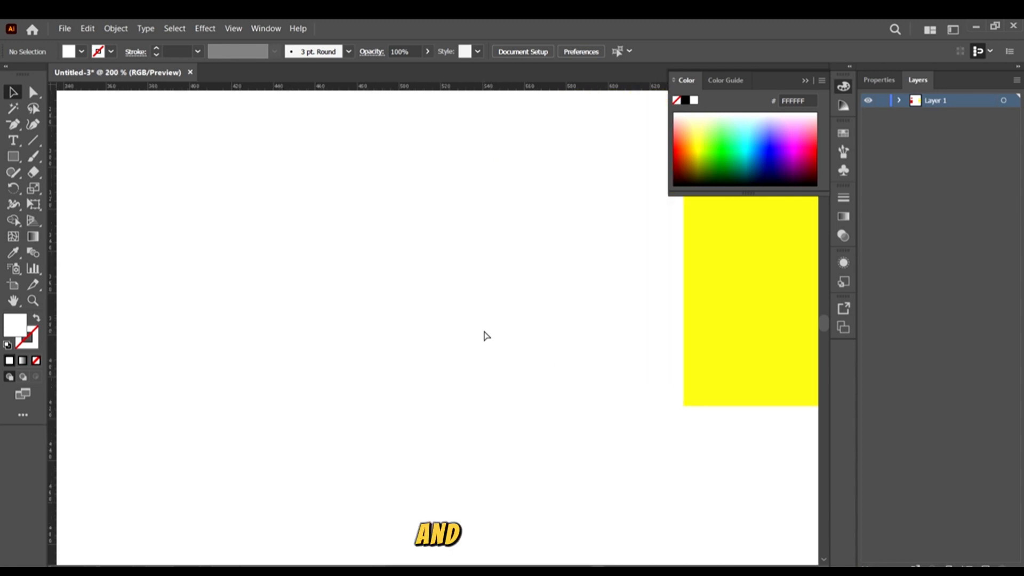
{"action": "key", "text": "ctrl+minus"}
{"action": "key", "text": "ctrl+minus"}
{"action": "key", "text": "ctrl+minus"}
{"action": "key", "text": "ctrl+minus"}
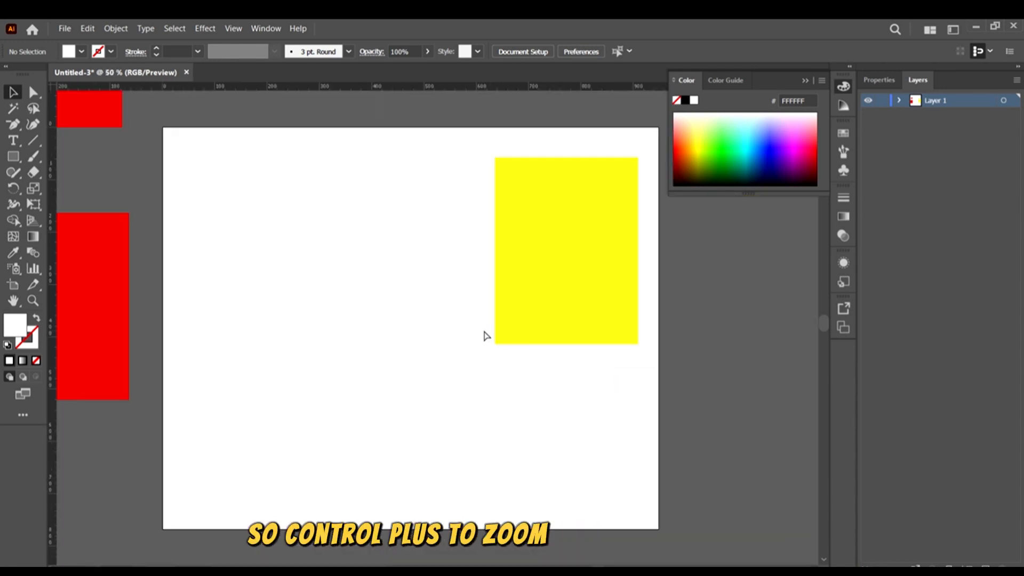
Repeat the stepwise zooming in and out between close-up and 33.33% views, finishing with the artboard at 50%.
{"action": "key", "text": "ctrl+plus"}
{"action": "key", "text": "ctrl+plus"}
{"action": "key", "text": "ctrl+plus"}
{"action": "key", "text": "ctrl+minus"}
{"action": "key", "text": "ctrl+minus"}
{"action": "key", "text": "ctrl+minus"}
{"action": "key", "text": "ctrl+minus"}
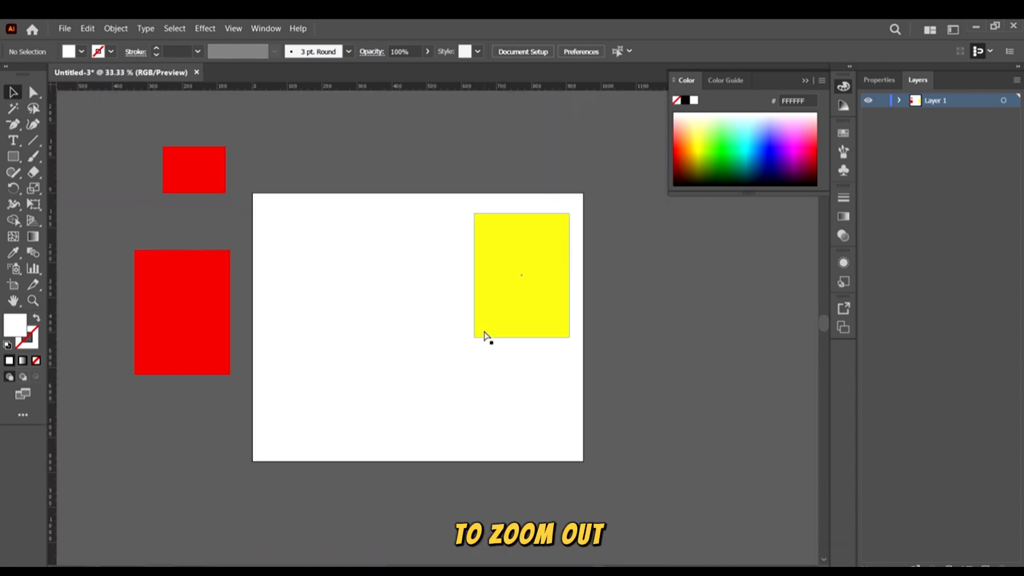
{"action": "key", "text": "ctrl+plus"}
{"action": "key", "text": "ctrl+plus"}
{"action": "key", "text": "ctrl+plus"}
{"action": "key", "text": "ctrl+minus"}
{"action": "key", "text": "ctrl+minus"}
{"action": "key", "text": "ctrl+minus"}
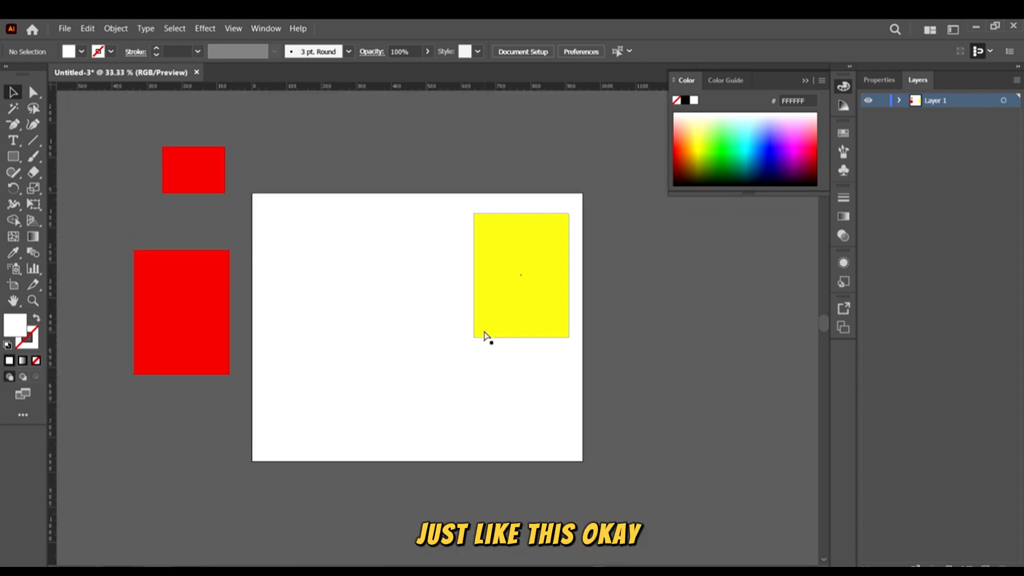
{"action": "key", "text": "ctrl+minus"}
{"action": "key", "text": "ctrl+plus"}
{"action": "key", "text": "ctrl+plus"}
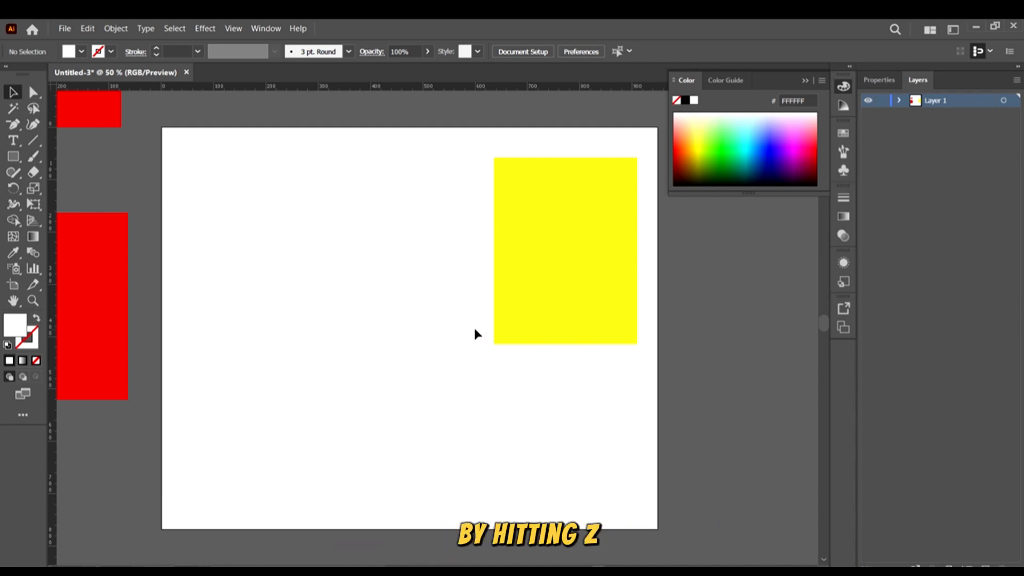
Zoom dynamically around the yellow rectangle with the Zoom tool, then fit the artboard in the window.
{"action": "key", "text": "z"}
{"action": "left_click_drag", "start_coordinate": [441, 321], "coordinate": [359, 155]}
{"action": "left_click_drag", "start_coordinate": [623, 287], "coordinate": [931, 288]}
{"action": "left_click_drag", "start_coordinate": [380, 355], "coordinate": [555, 234]}
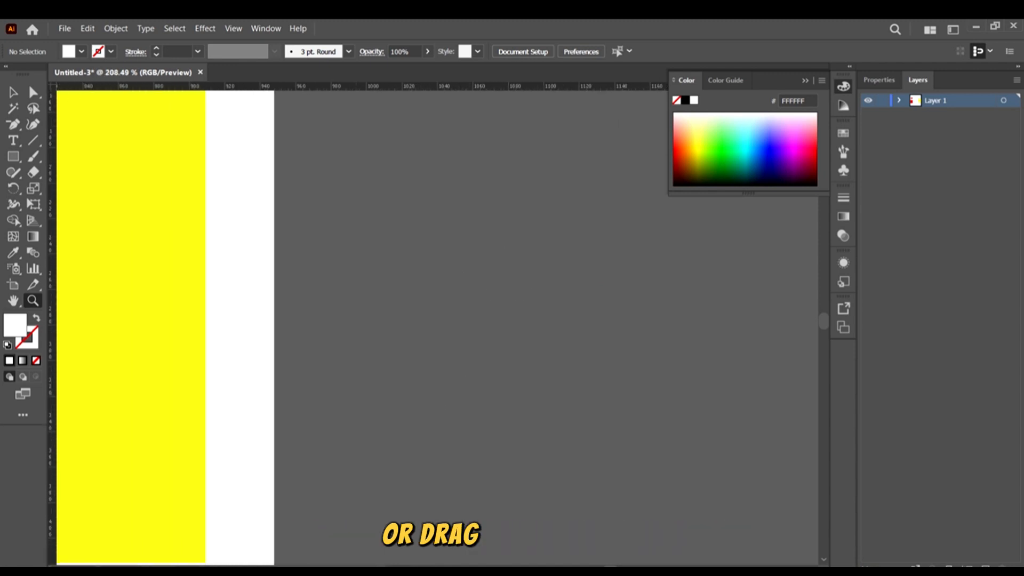
{"action": "left_click_drag", "start_coordinate": [389, 411], "coordinate": [503, 320]}
{"action": "scroll", "coordinate": [534, 291], "scroll_direction": "up", "scroll_amount": 2}
{"action": "scroll", "coordinate": [537, 293], "scroll_direction": "down", "scroll_amount": 3}
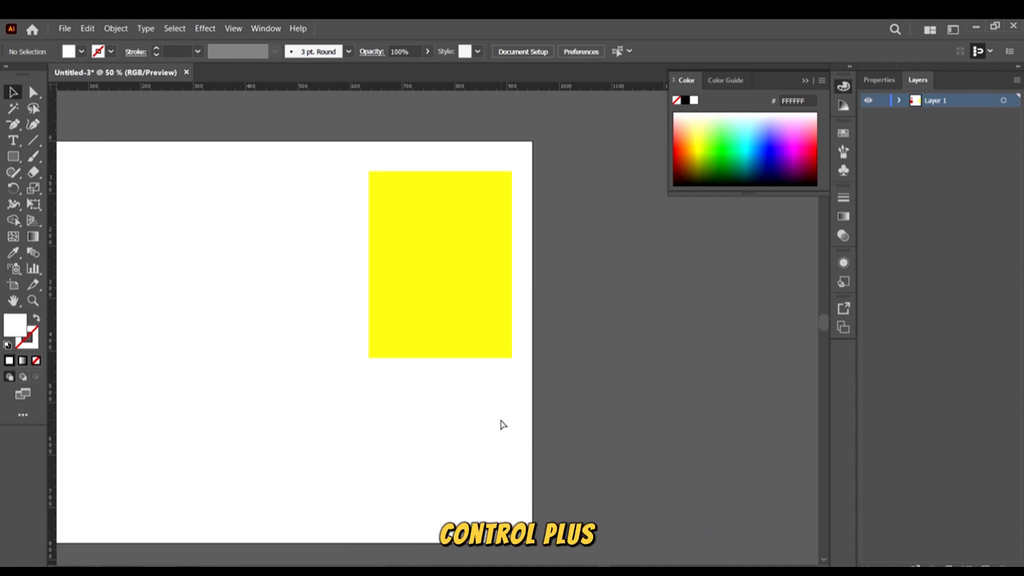
{"action": "key", "text": "ctrl+0"}
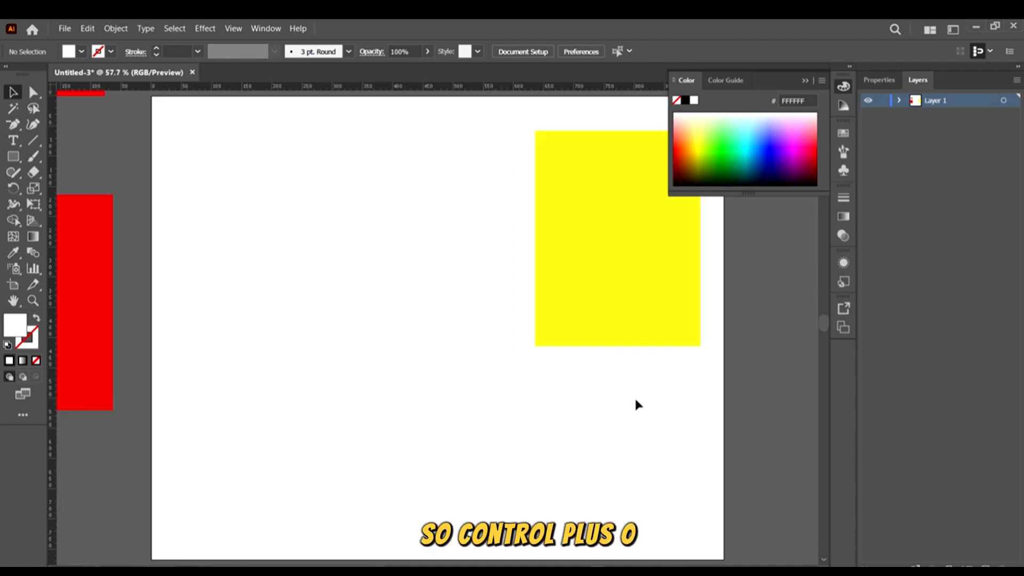
{"action": "key", "text": "ctrl+0"}
Move the view far away from the artboard to the right edge of the canvas, then fit the artboard in the window again.
{"action": "scroll", "coordinate": [469, 318], "scroll_direction": "down", "scroll_amount": 6}
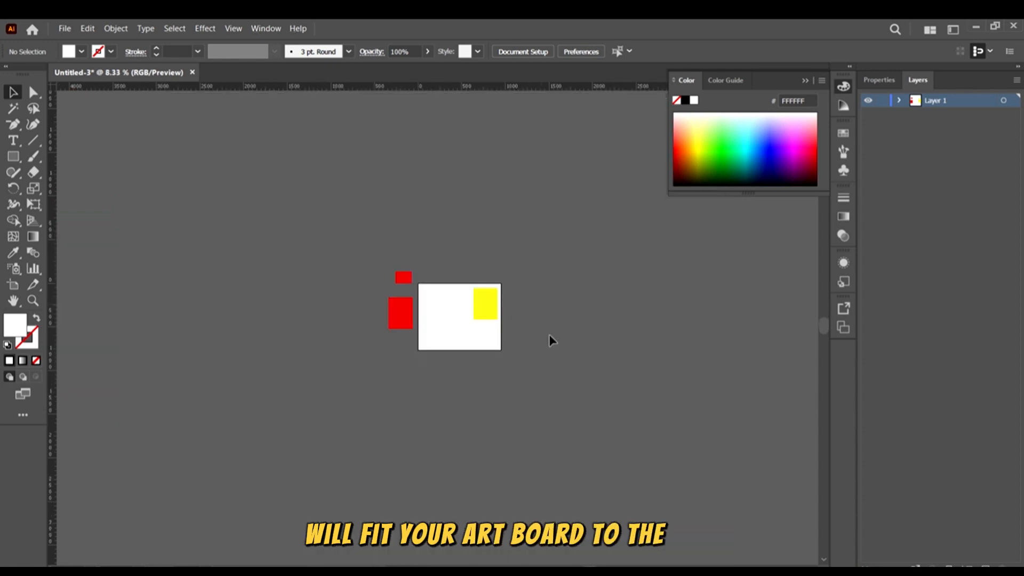
{"action": "scroll", "coordinate": [474, 320], "scroll_direction": "up", "scroll_amount": 5}
{"action": "left_click_drag", "start_coordinate": [691, 382], "coordinate": [398, 402]}
{"action": "left_click_drag", "start_coordinate": [549, 395], "coordinate": [332, 389]}
{"action": "scroll", "coordinate": [581, 363], "scroll_direction": "down", "scroll_amount": 5}
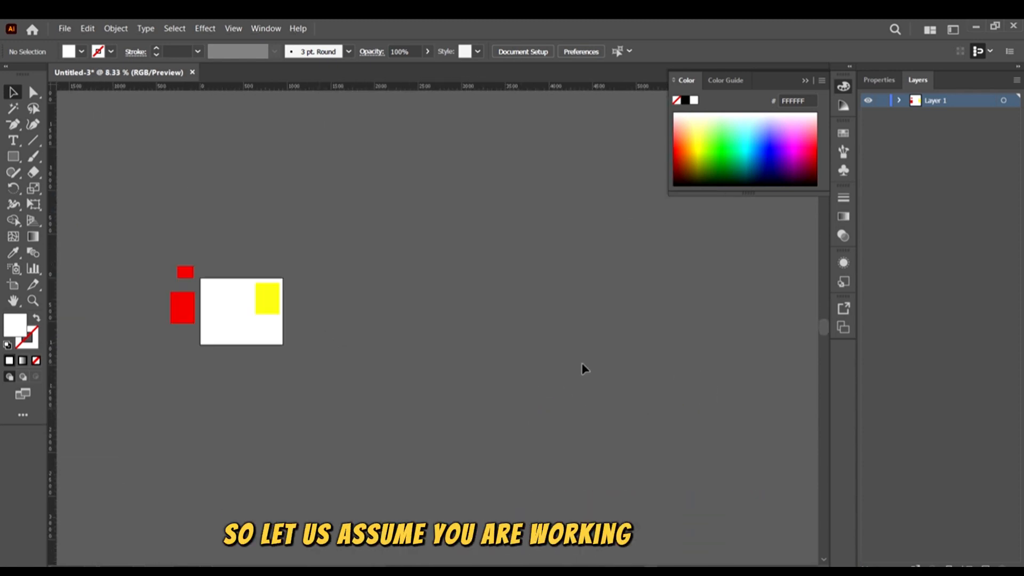
{"action": "left_click_drag", "start_coordinate": [618, 323], "coordinate": [179, 232]}
{"action": "scroll", "coordinate": [594, 343], "scroll_direction": "up", "scroll_amount": 3}
{"action": "left_click_drag", "start_coordinate": [663, 390], "coordinate": [237, 363]}
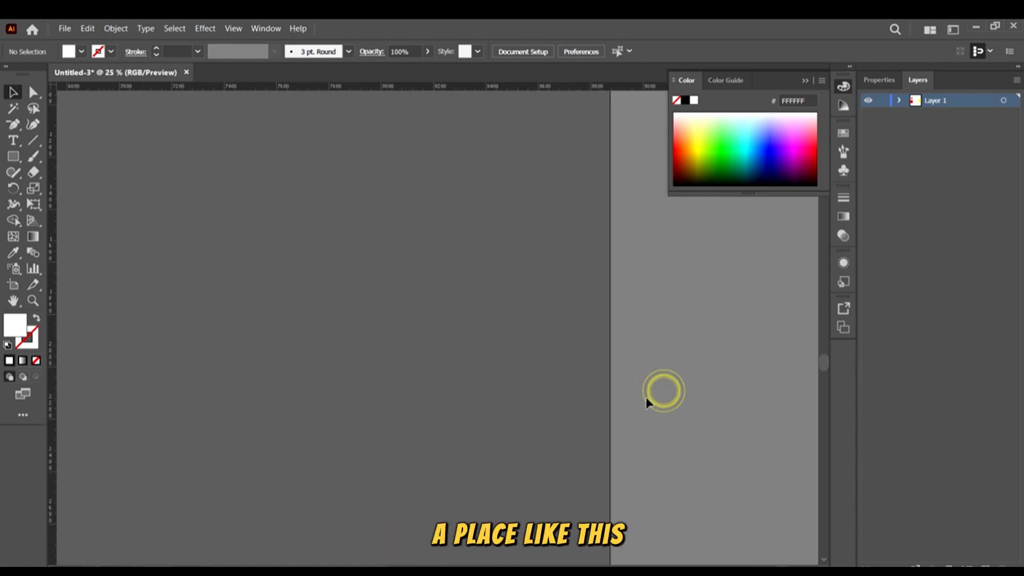
{"action": "scroll", "coordinate": [695, 389], "scroll_direction": "up", "scroll_amount": 2}
{"action": "left_click_drag", "start_coordinate": [635, 408], "coordinate": [279, 387]}
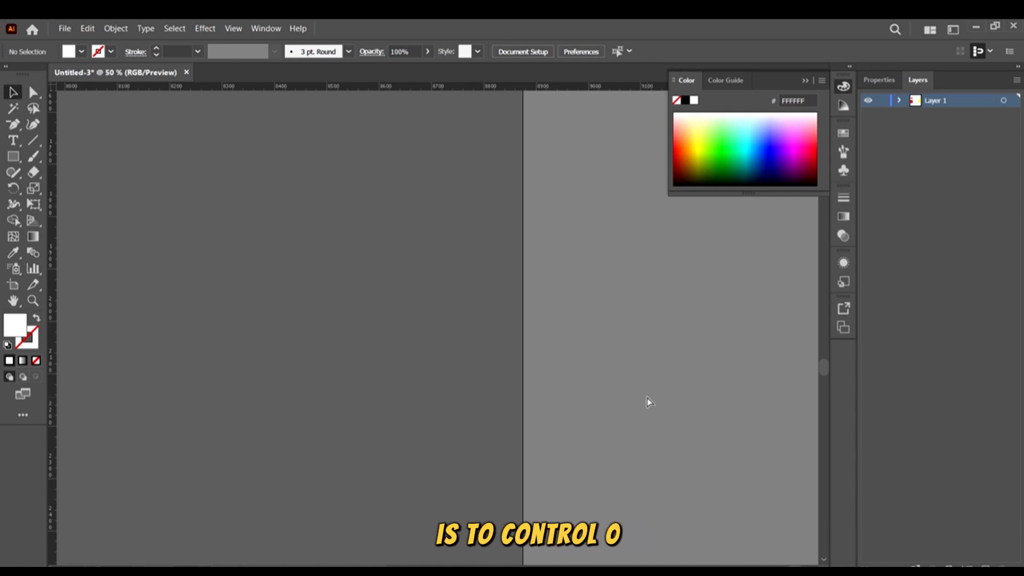
{"action": "key", "text": "ctrl+0"}
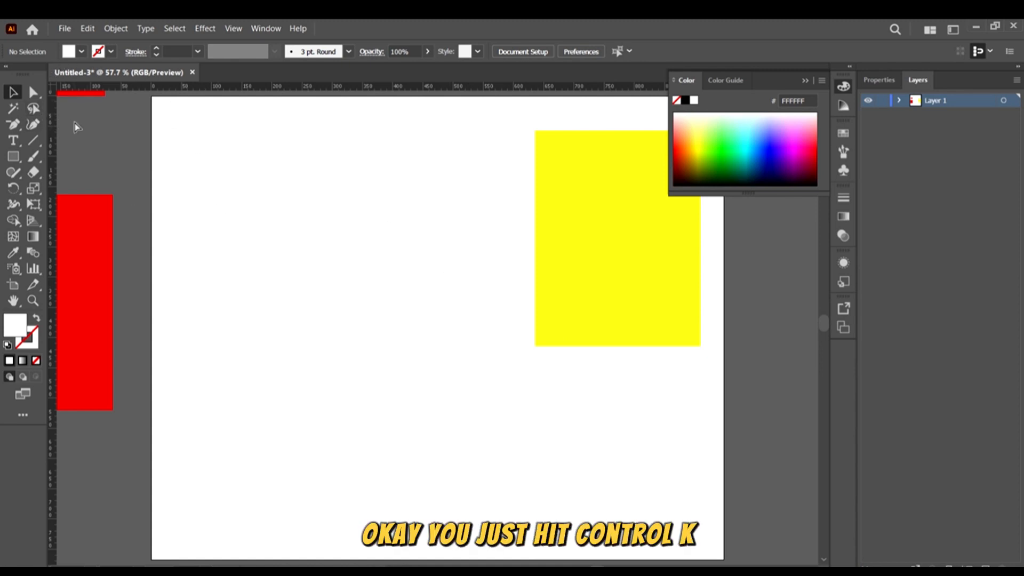
Open the general preferences, move the dialog aside to view its settings, and close it without changes.
{"action": "key", "text": "ctrl+k"}
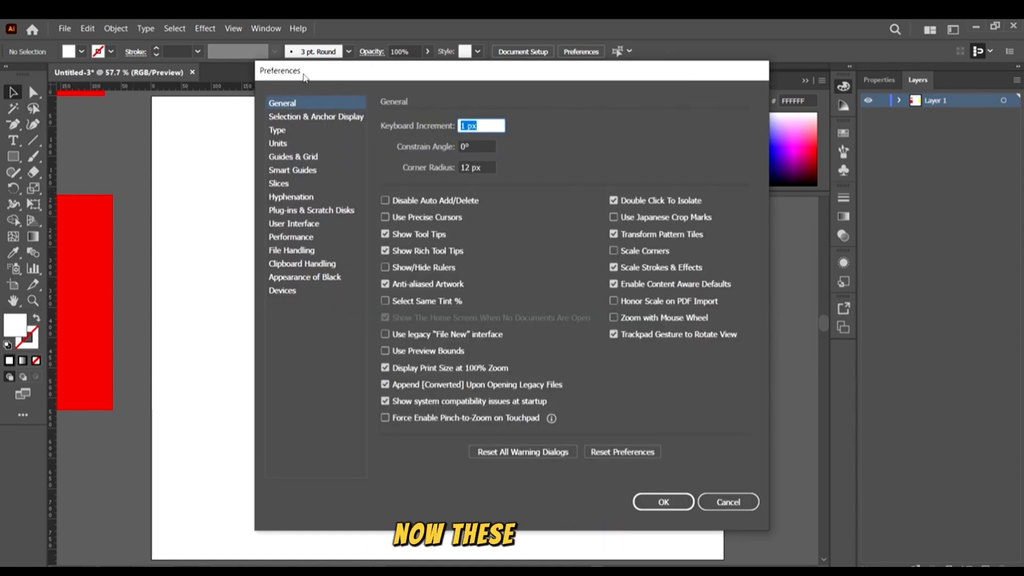
{"action": "left_click_drag", "start_coordinate": [324, 76], "coordinate": [253, 76]}
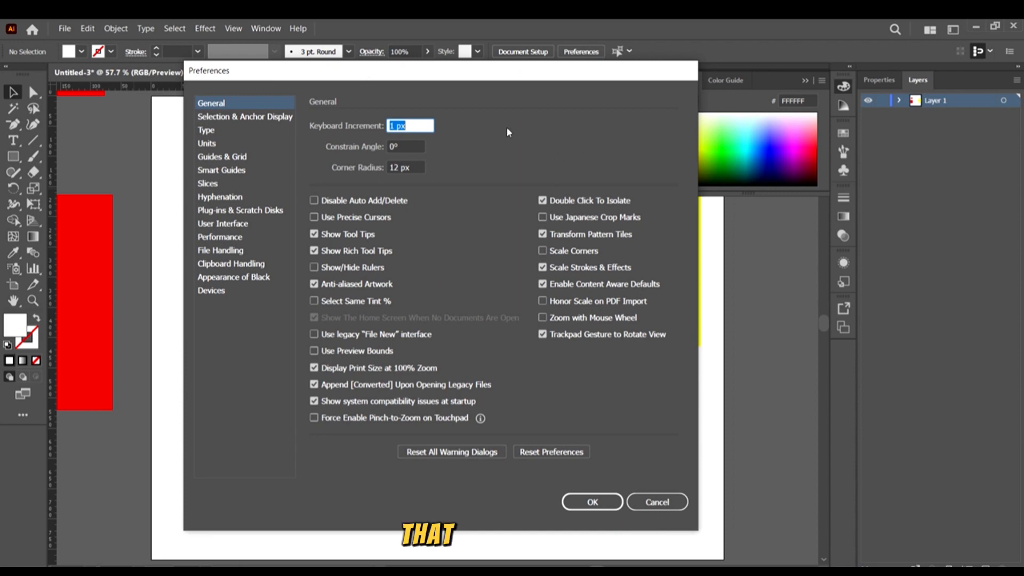
{"action": "left_click", "coordinate": [665, 506]}
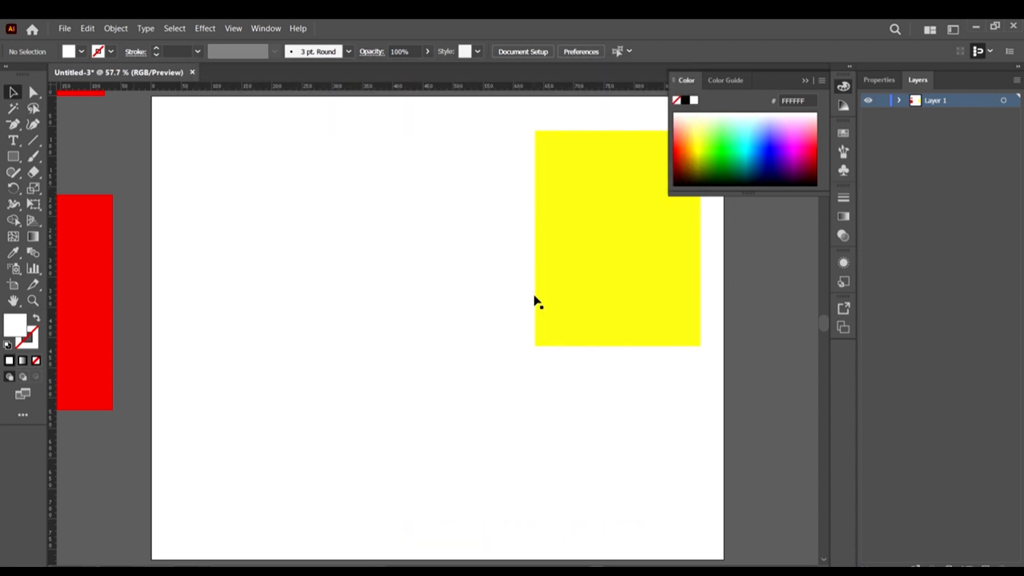
Move the yellow rectangle down and left toward the artboard's middle, and check the Keyboard Increment preference without changing it.
{"action": "scroll", "coordinate": [401, 265], "scroll_direction": "down", "scroll_amount": 1}
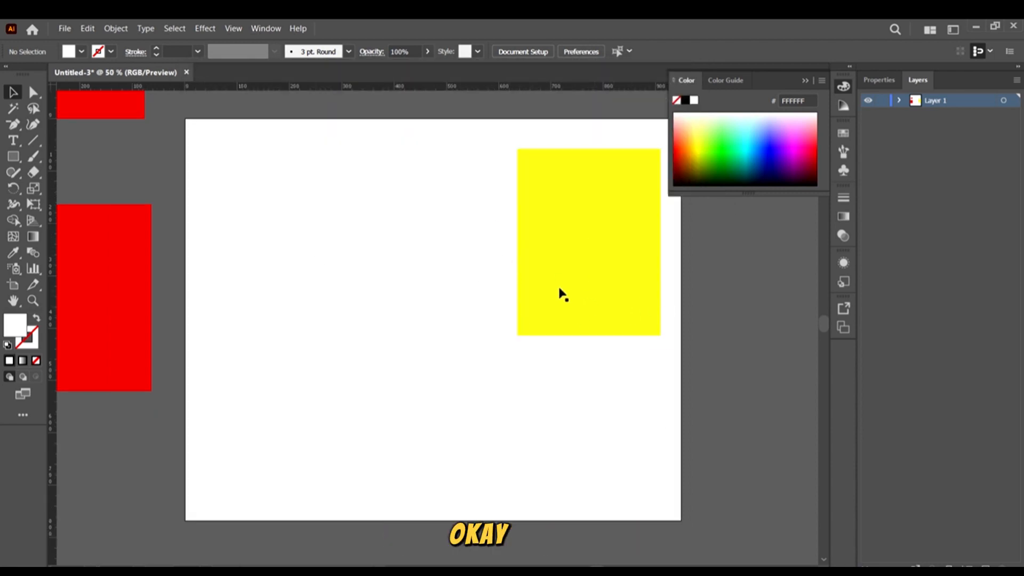
{"action": "left_click_drag", "start_coordinate": [617, 301], "coordinate": [538, 352]}
{"action": "key", "text": "ctrl+k"}
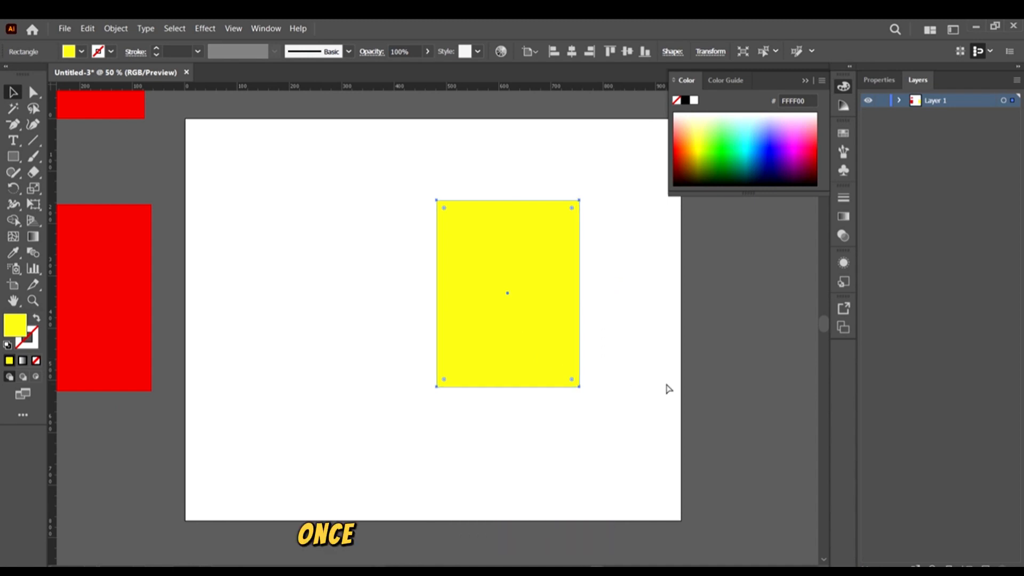
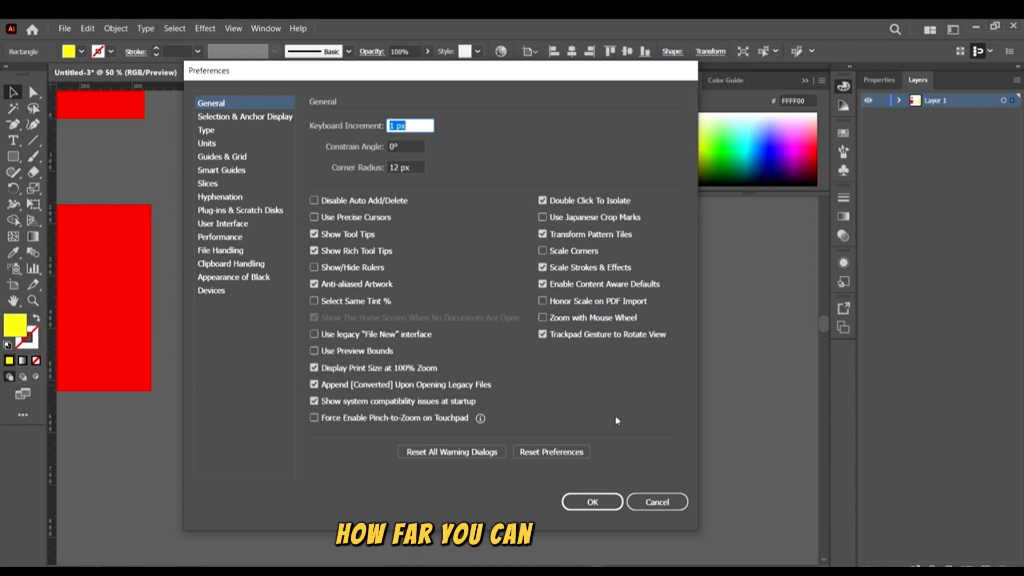
{"action": "left_click", "coordinate": [658, 506]}
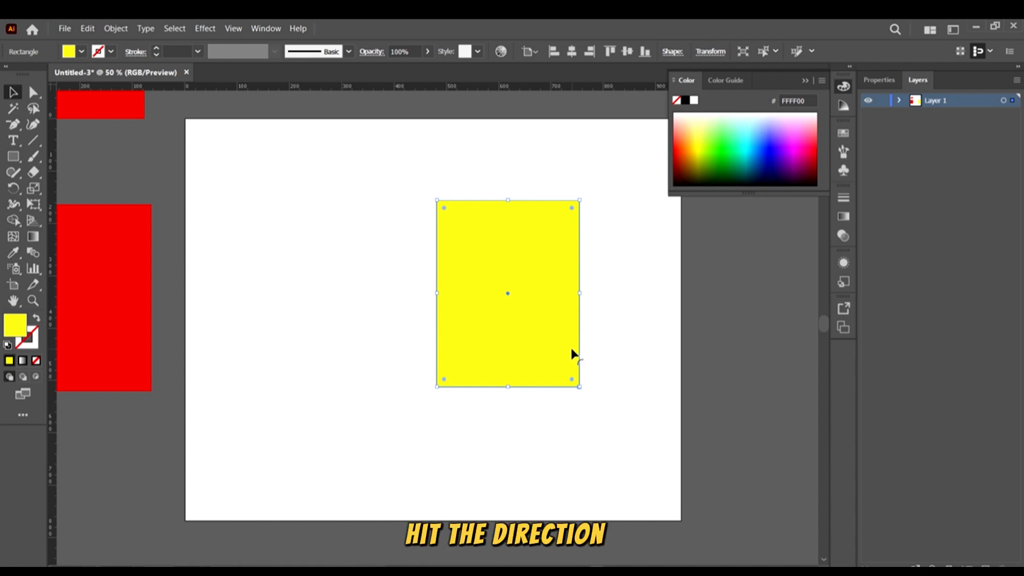
Nudge the yellow rectangle left in 1 px increments, about 25 px in total.
{"action": "key", "text": "Left"}
{"action": "key", "text": "Left"}
{"action": "key", "text": "Left"}
{"action": "key", "text": "Left"}
{"action": "key", "text": "Left"}
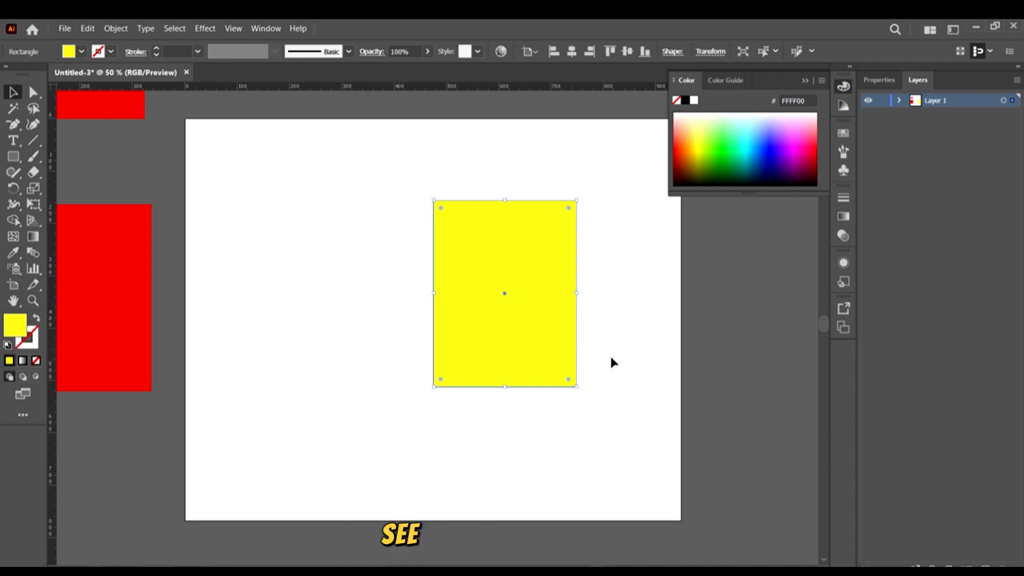
{"action": "key", "text": "Left"}
{"action": "key", "text": "Left"}
{"action": "key", "text": "Left"}
{"action": "key", "text": "Left"}
{"action": "key", "text": "Left"}
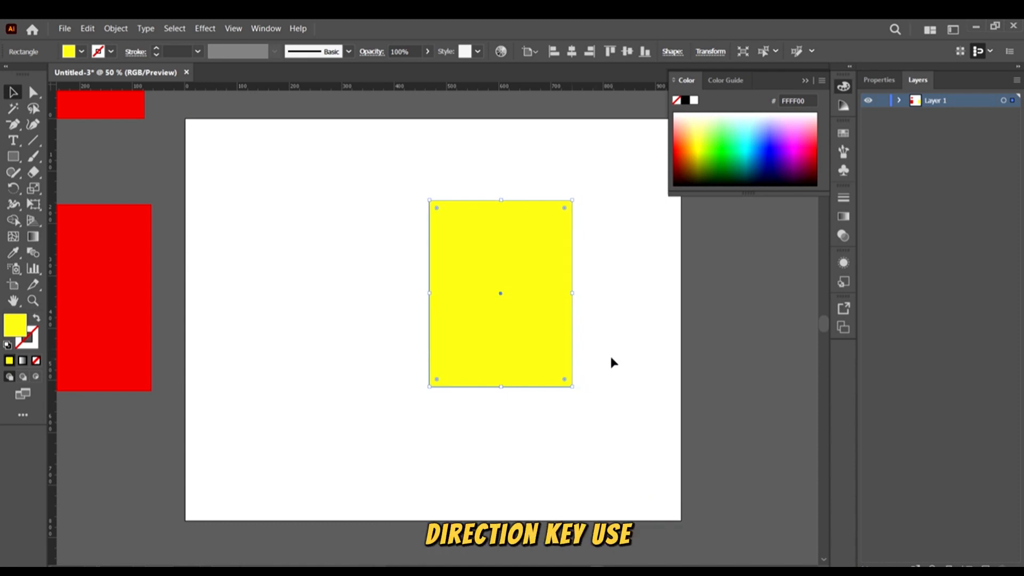
{"action": "key", "text": "Left"}
{"action": "key", "text": "Left"}
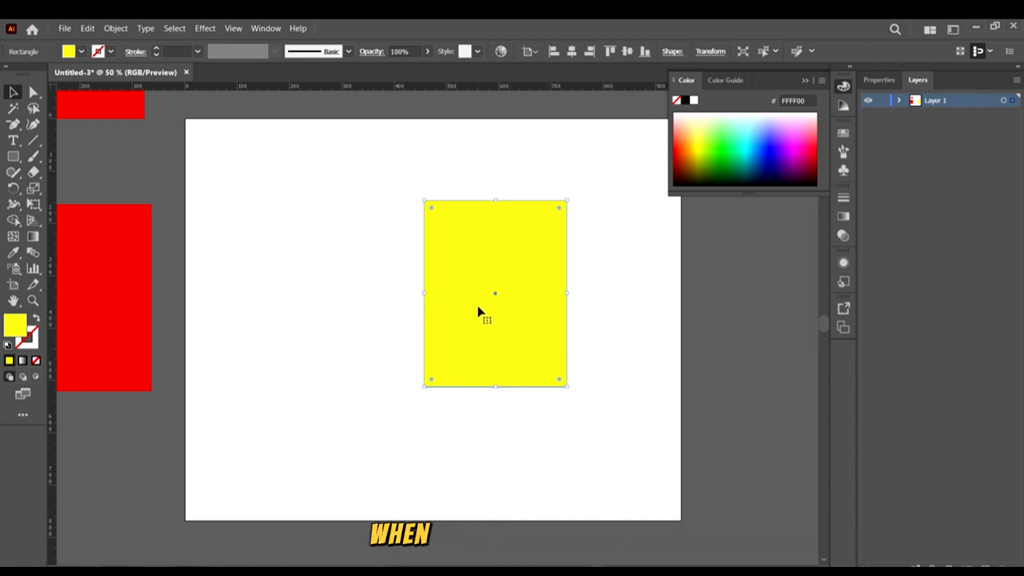
Nudge the yellow rectangle back to the right by about 25 px in 1 px increments.
{"action": "key", "text": "Right"}
{"action": "key", "text": "Right"}
{"action": "key", "text": "Right"}
{"action": "key", "text": "Right"}
{"action": "key", "text": "Right"}
{"action": "key", "text": "Right"}
{"action": "key", "text": "Right"}
{"action": "key", "text": "Right"}
{"action": "key", "text": "Right"}
{"action": "key", "text": "Right"}
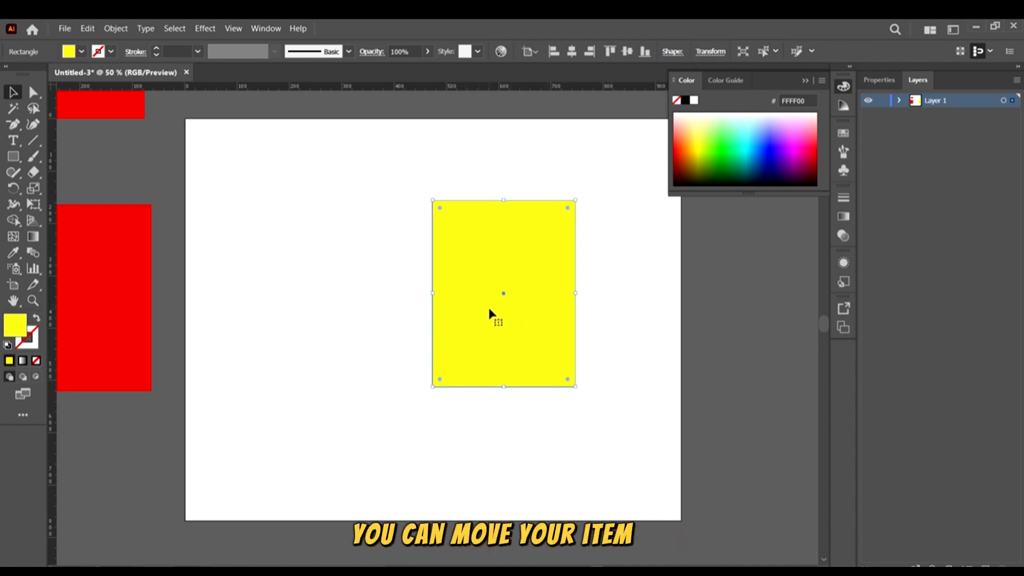
Nudge the yellow rectangle upward in 1 px increments toward the artboard's upper edge, about 85 px in total.
{"action": "key", "text": "Up"}
{"action": "key", "text": "Up"}
{"action": "key", "text": "Up"}
{"action": "key", "text": "Up"}
{"action": "key", "text": "Up"}
{"action": "key", "text": "Up"}
{"action": "key", "text": "Up"}
{"action": "key", "text": "Up"}
{"action": "key", "text": "Up"}
{"action": "key", "text": "Up"}
{"action": "key", "text": "Up"}
{"action": "key", "text": "Up"}
{"action": "key", "text": "Up"}
{"action": "key", "text": "Up"}
{"action": "key", "text": "Up"}
{"action": "key", "text": "Up"}
{"action": "key", "text": "Up"}
{"action": "key", "text": "Up"}
{"action": "key", "text": "Up"}
{"action": "key", "text": "Up"}
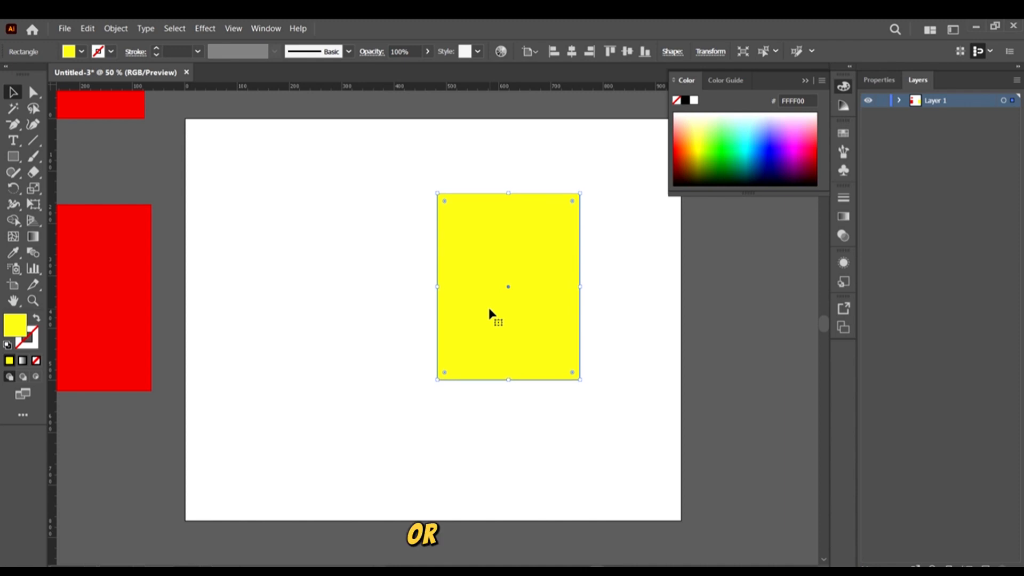
{"action": "key", "text": "Up"}
{"action": "key", "text": "Up"}
{"action": "key", "text": "Up"}
{"action": "key", "text": "Up"}
{"action": "key", "text": "Up"}
{"action": "key", "text": "Up"}
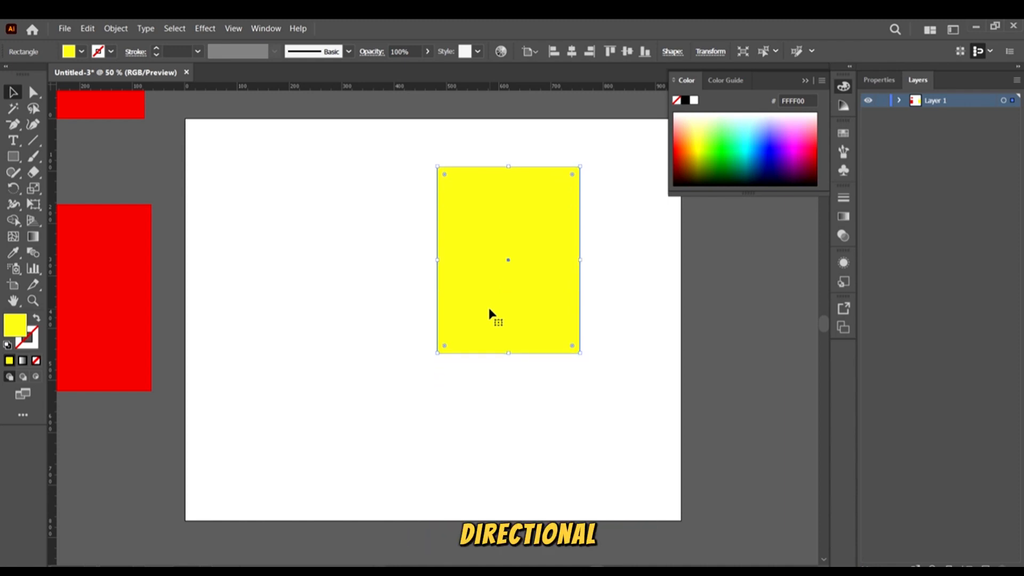
{"action": "key", "text": "Up"}
{"action": "key", "text": "Up"}
{"action": "key", "text": "Up"}
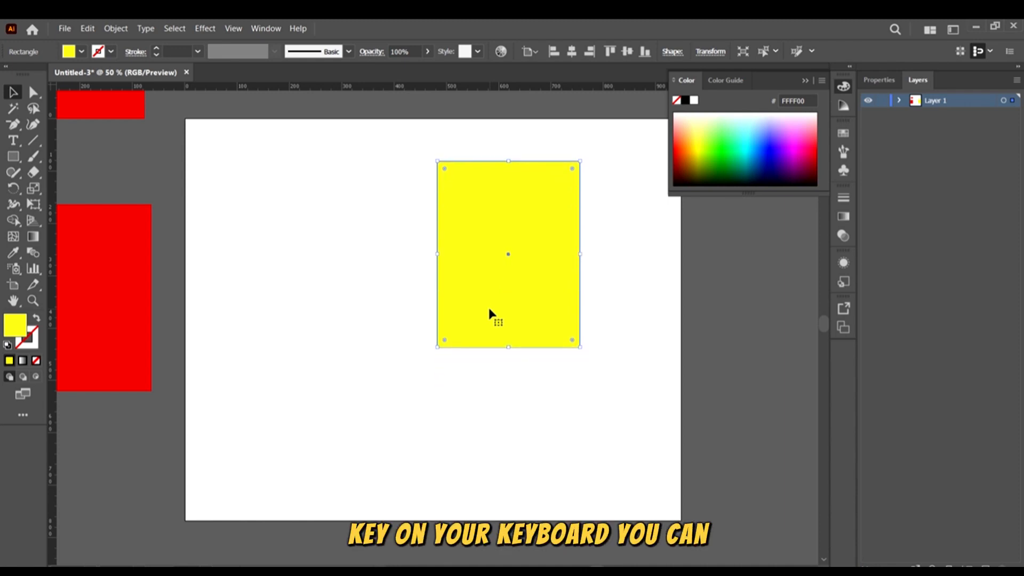
{"action": "key", "text": "Up"}
{"action": "key", "text": "Up"}
{"action": "key", "text": "Up"}
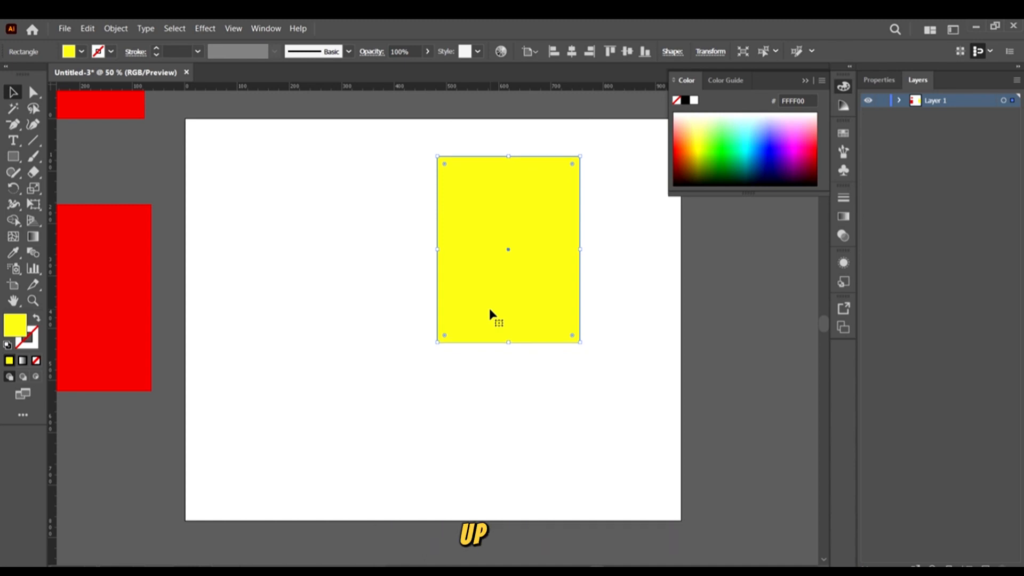
Nudge the yellow rectangle downward by about 40 px in 1 px increments.
{"action": "key", "text": "Down"}
{"action": "key", "text": "Down"}
{"action": "key", "text": "Down"}
{"action": "key", "text": "Down"}
{"action": "key", "text": "Down"}
{"action": "key", "text": "Down"}
{"action": "key", "text": "Down"}
{"action": "key", "text": "Down"}
{"action": "key", "text": "Down"}
{"action": "key", "text": "Down"}
{"action": "key", "text": "Down"}
{"action": "key", "text": "Down"}
{"action": "key", "text": "Down"}
{"action": "key", "text": "Down"}
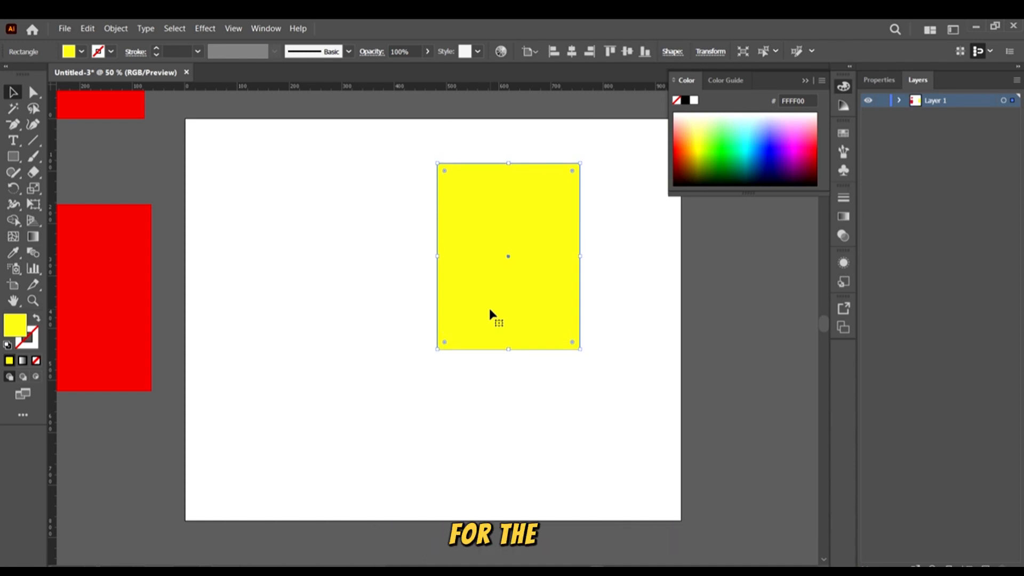
{"action": "key", "text": "Down"}
{"action": "key", "text": "Down"}
{"action": "key", "text": "Down"}
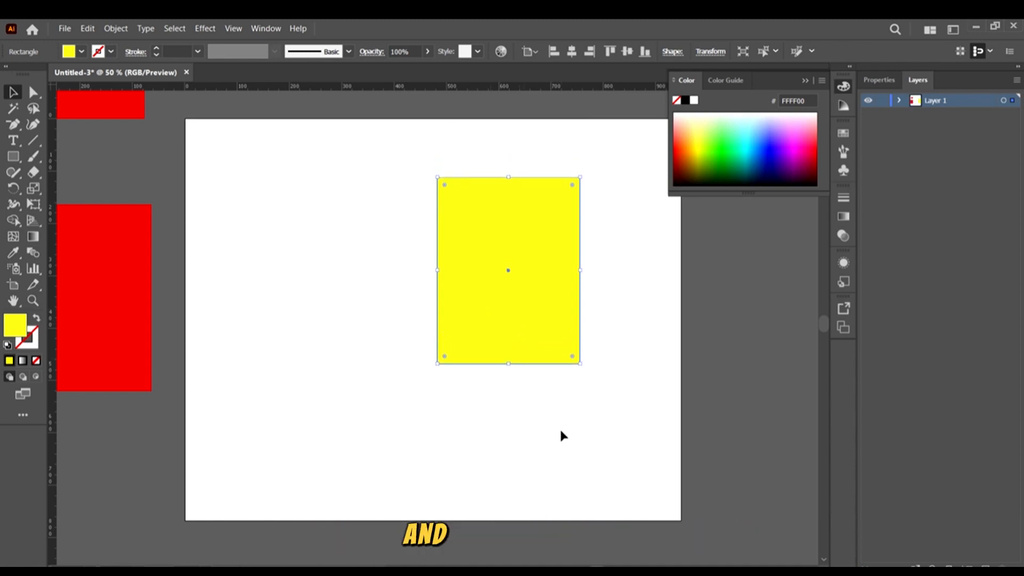
Set the Keyboard Increment to 10 px in the general preferences.
{"action": "key", "text": "ctrl+k"}
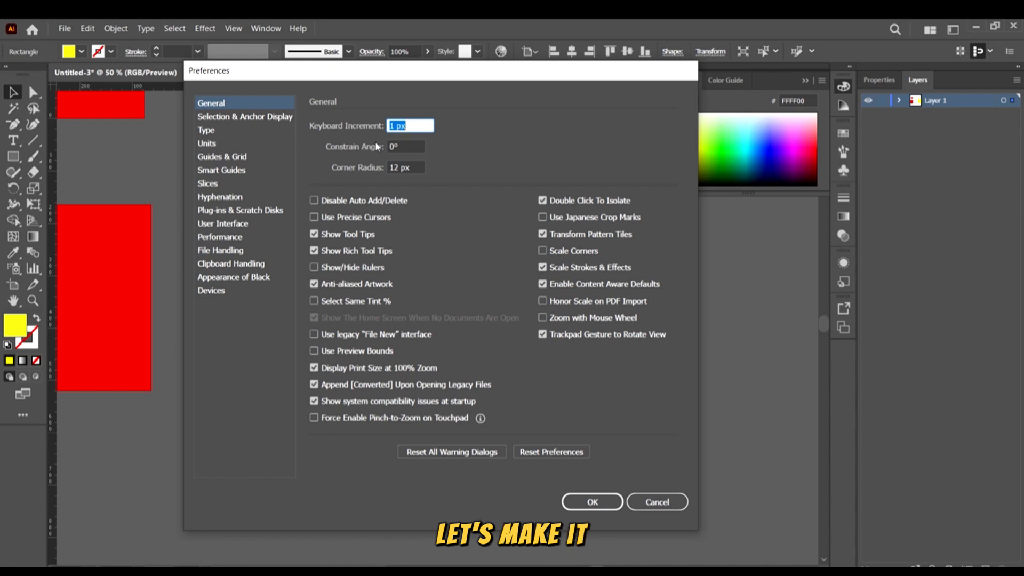
{"action": "type", "text": "10"}
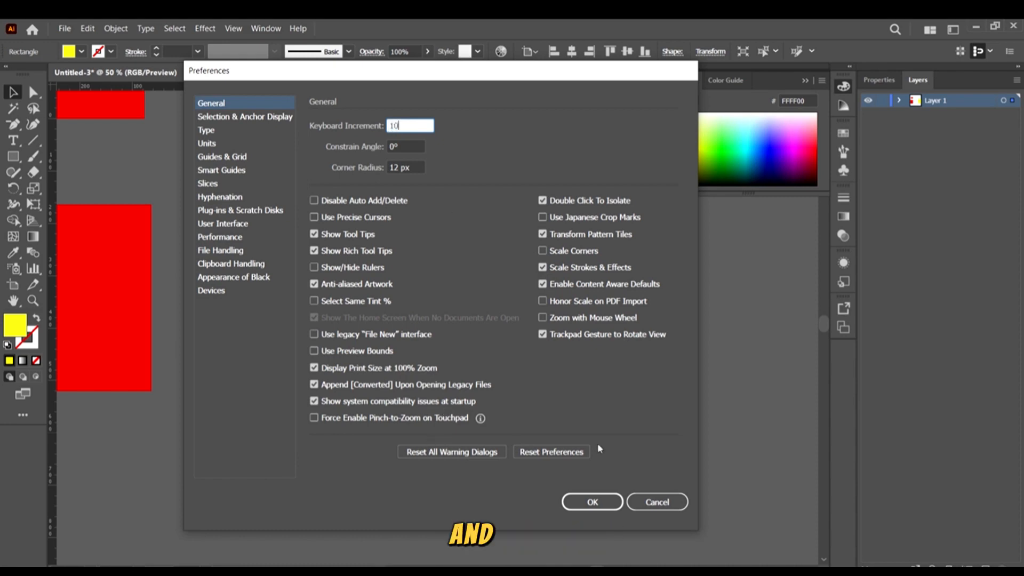
{"action": "left_click", "coordinate": [594, 502]}
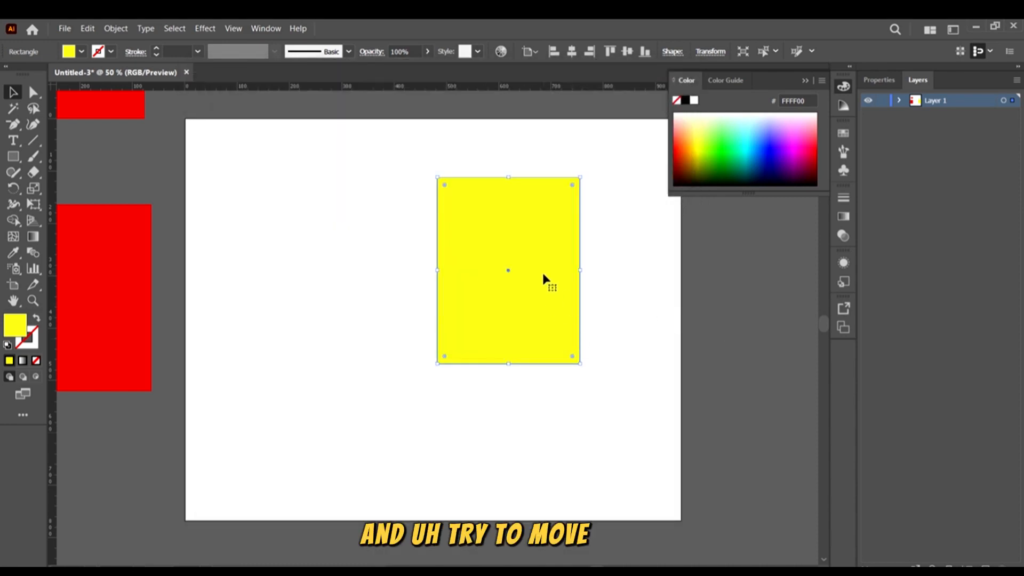
Nudge the yellow rectangle left across the artboard in 10 px increments, about 210 px in total.
{"action": "key", "text": "Left"}
{"action": "key", "text": "Left"}
{"action": "key", "text": "Left"}
{"action": "key", "text": "Left"}
{"action": "key", "text": "Left"}
{"action": "key", "text": "Left"}
{"action": "key", "text": "Left"}
{"action": "key", "text": "Left"}
{"action": "key", "text": "Left"}
{"action": "key", "text": "Left"}
{"action": "key", "text": "Left"}
{"action": "key", "text": "Left"}
{"action": "key", "text": "Left"}
{"action": "key", "text": "Left"}
{"action": "key", "text": "Left"}
{"action": "key", "text": "Left"}
{"action": "key", "text": "Left"}
{"action": "key", "text": "Left"}
{"action": "key", "text": "Left"}
{"action": "key", "text": "Left"}
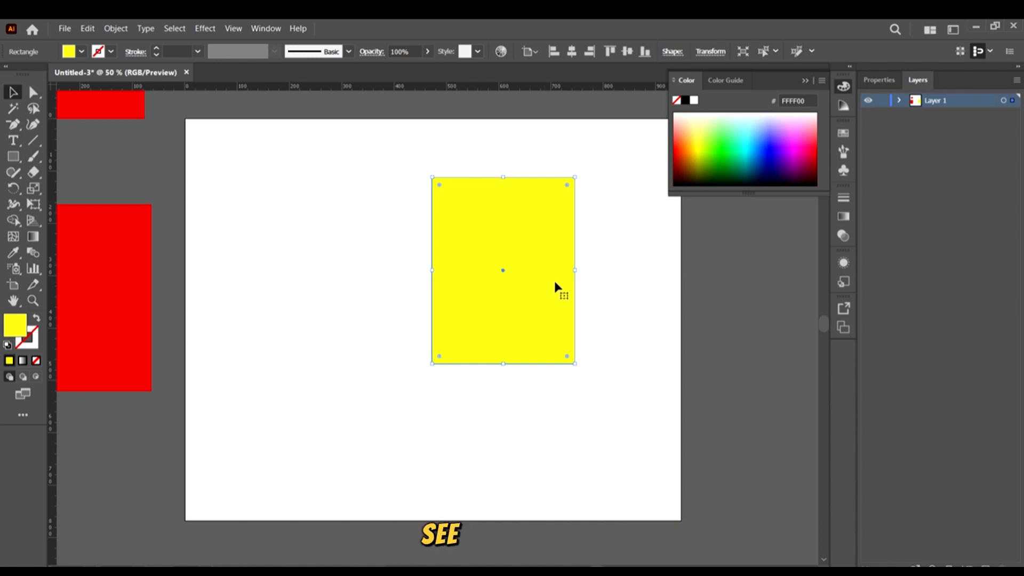
{"action": "key", "text": "Left"}
{"action": "key", "text": "Left"}
{"action": "key", "text": "Left"}
{"action": "key", "text": "Left"}
{"action": "key", "text": "Left"}
{"action": "key", "text": "Left"}
{"action": "key", "text": "Left"}
{"action": "key", "text": "Left"}
{"action": "key", "text": "Left"}
{"action": "key", "text": "Left"}
{"action": "key", "text": "Left"}
{"action": "key", "text": "Left"}
{"action": "key", "text": "Left"}
{"action": "key", "text": "Left"}
{"action": "key", "text": "Left"}
{"action": "key", "text": "Left"}
{"action": "key", "text": "Left"}
{"action": "key", "text": "Left"}
{"action": "key", "text": "Left"}
{"action": "key", "text": "Left"}
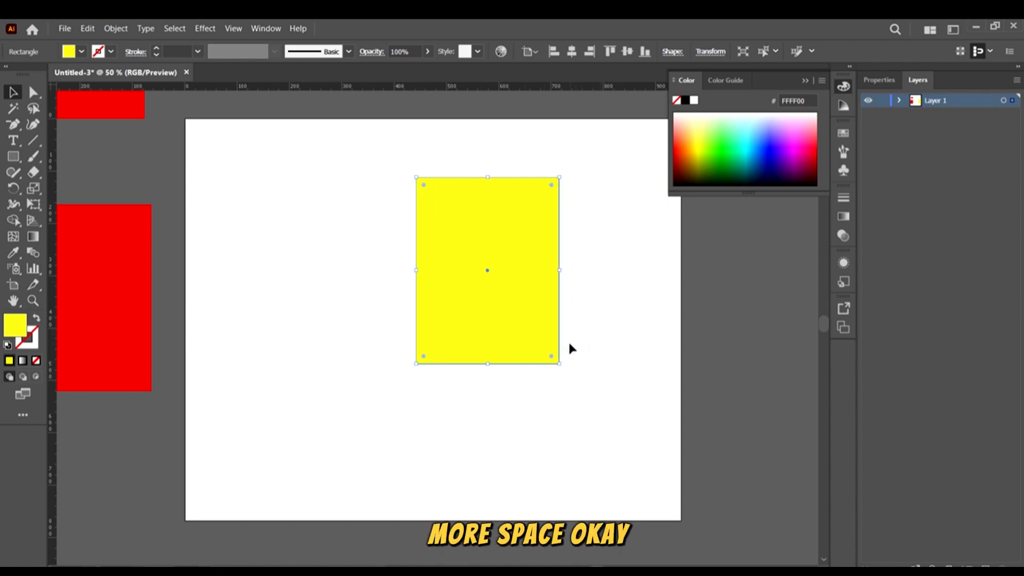
{"action": "key", "text": "shift+Left"}
{"action": "key", "text": "shift+Left"}
{"action": "key", "text": "shift+Left"}
{"action": "key", "text": "shift+Left"}
{"action": "key", "text": "shift+Left"}
{"action": "key", "text": "shift+Left"}
{"action": "key", "text": "shift+Left"}
{"action": "key", "text": "shift+Left"}
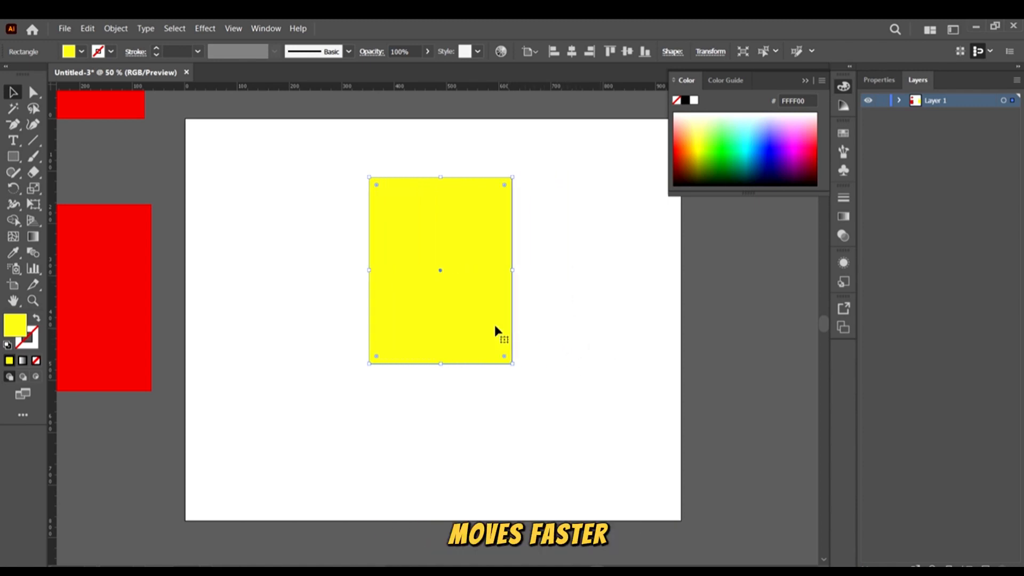
{"action": "key", "text": "shift+Left"}
{"action": "key", "text": "shift+Left"}
{"action": "key", "text": "shift+Left"}
{"action": "key", "text": "shift+Left"}
{"action": "key", "text": "shift+Left"}
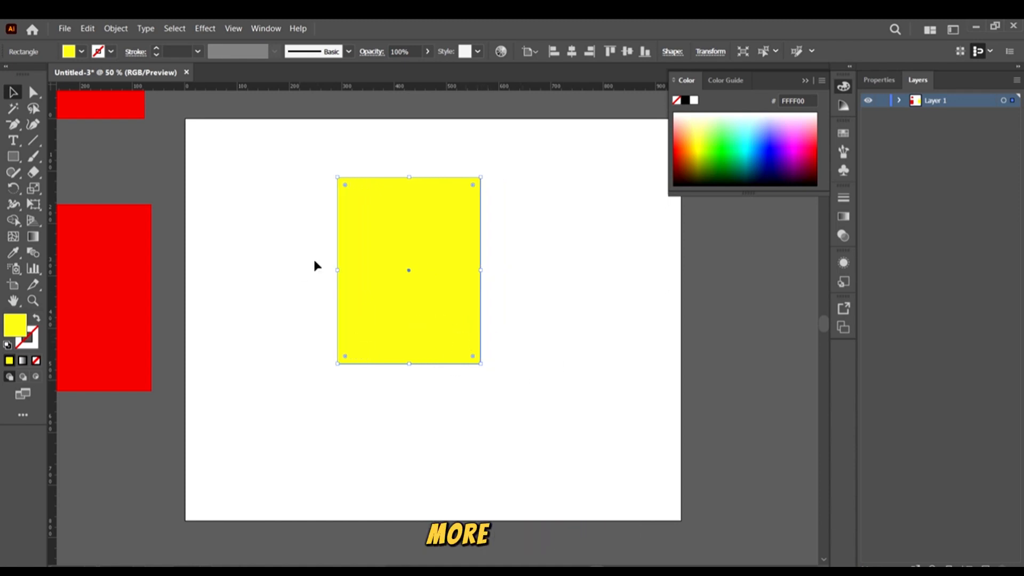
{"action": "key", "text": "shift+Left"}
{"action": "key", "text": "shift+Left"}
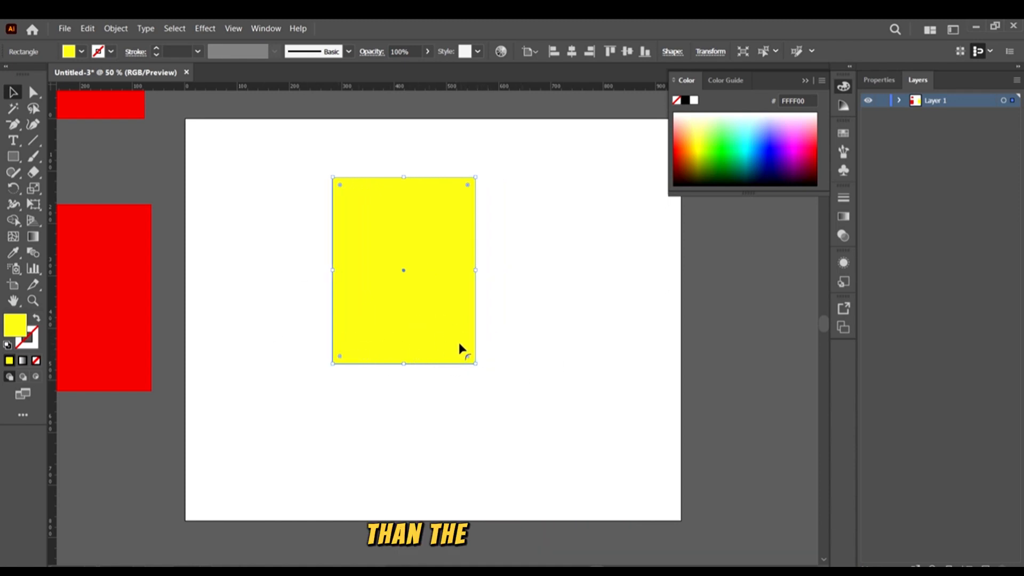
Set the Keyboard Increment to 100 px in the general preferences.
{"action": "key", "text": "ctrl+k"}
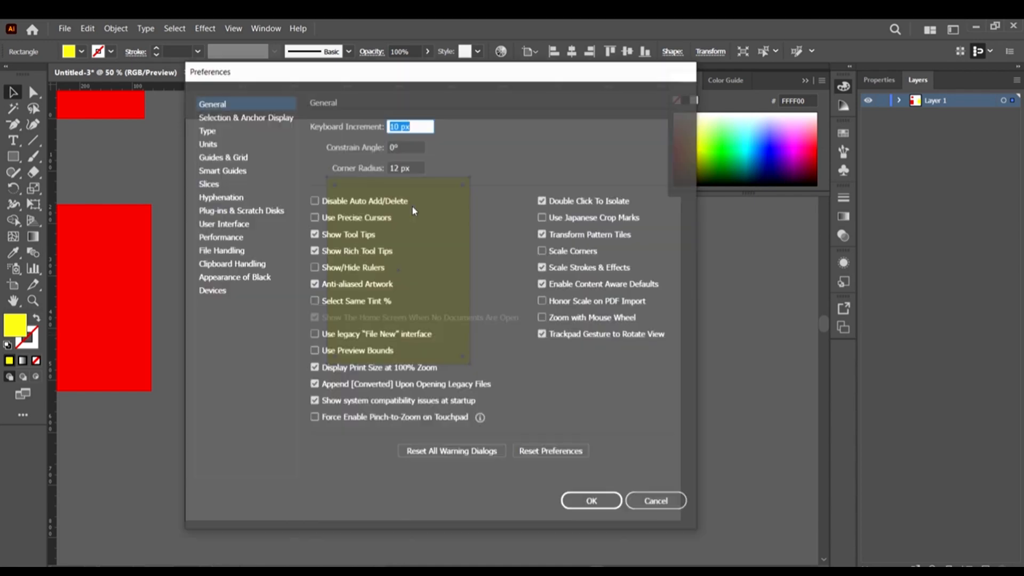
{"action": "type", "text": "100"}
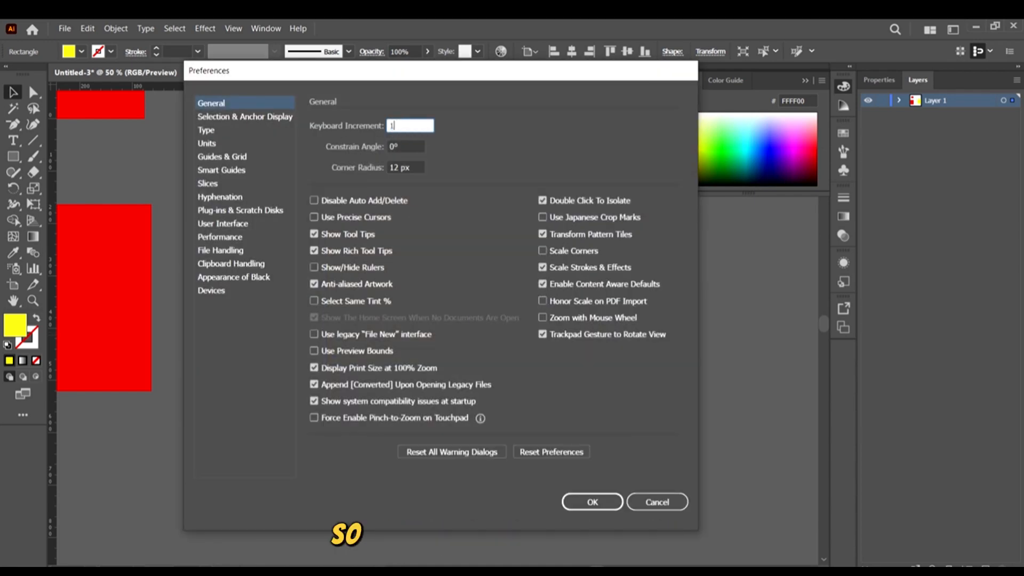
{"action": "left_click", "coordinate": [588, 503]}
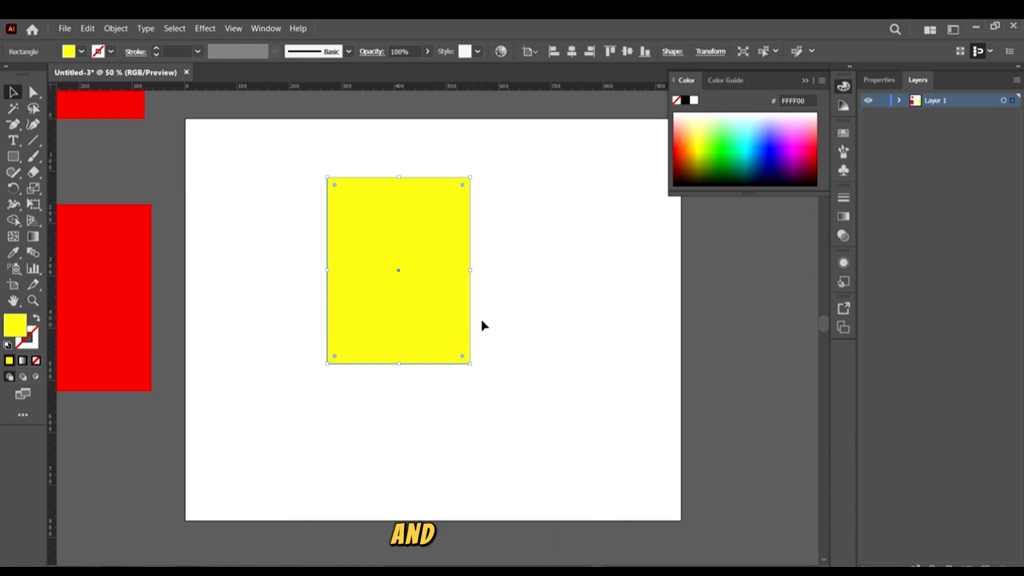
Nudge the yellow rectangle right in 100 px increments to near the artboard's right edge.
{"action": "key", "text": "Right"}
{"action": "key", "text": "Right"}
{"action": "key", "text": "Right"}
{"action": "key", "text": "Right"}
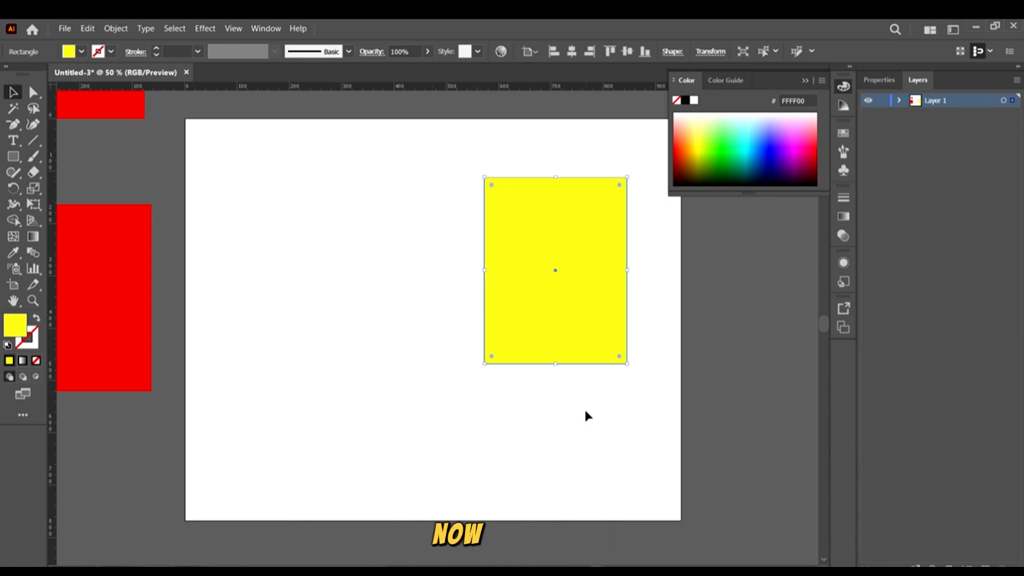
{"action": "key", "text": "Right"}
Nudge the yellow rectangle left in 100 px increments until it straddles the artboard's left edge over the red rectangle.
{"action": "key", "text": "Left"}
{"action": "key", "text": "Left"}
{"action": "key", "text": "Left"}
{"action": "key", "text": "Left"}
{"action": "key", "text": "Left"}
{"action": "key", "text": "Left"}
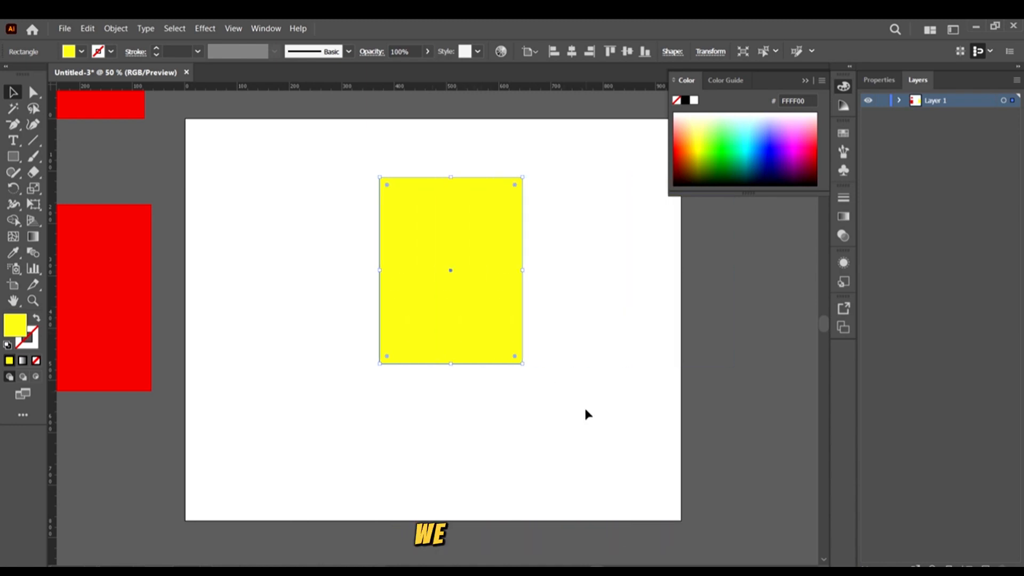
{"action": "key", "text": "Left"}
{"action": "key", "text": "Left"}
{"action": "key", "text": "Left"}
{"action": "key", "text": "Left"}
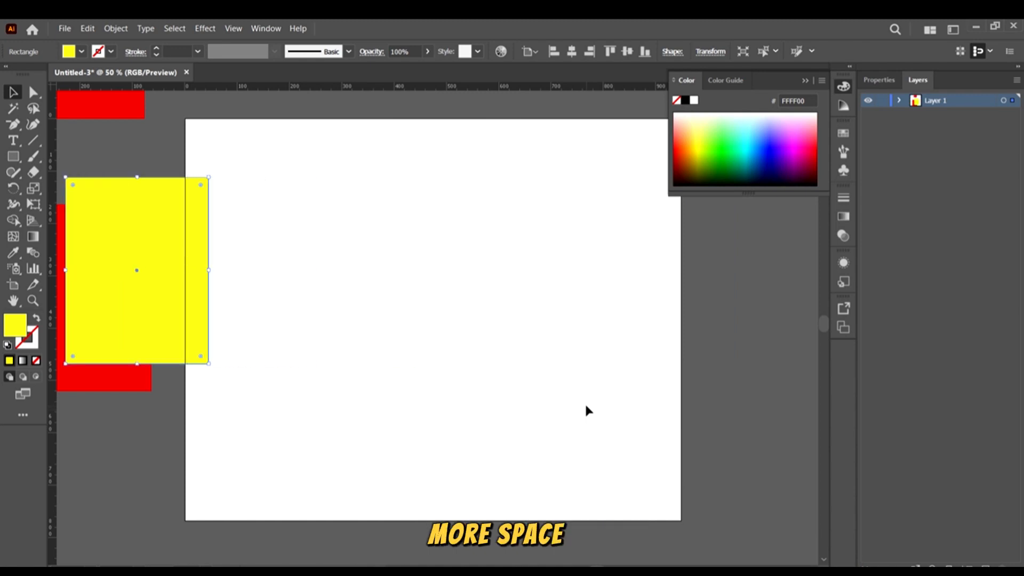
Nudge the yellow rectangle back across the artboard to its right side in 100 px increments.
{"action": "key", "text": "Right"}
{"action": "key", "text": "Right"}
{"action": "key", "text": "Right"}
{"action": "key", "text": "Right"}
{"action": "key", "text": "Right"}
{"action": "key", "text": "Right"}
{"action": "key", "text": "Right"}
{"action": "key", "text": "Right"}
{"action": "key", "text": "Right"}
{"action": "key", "text": "Right"}
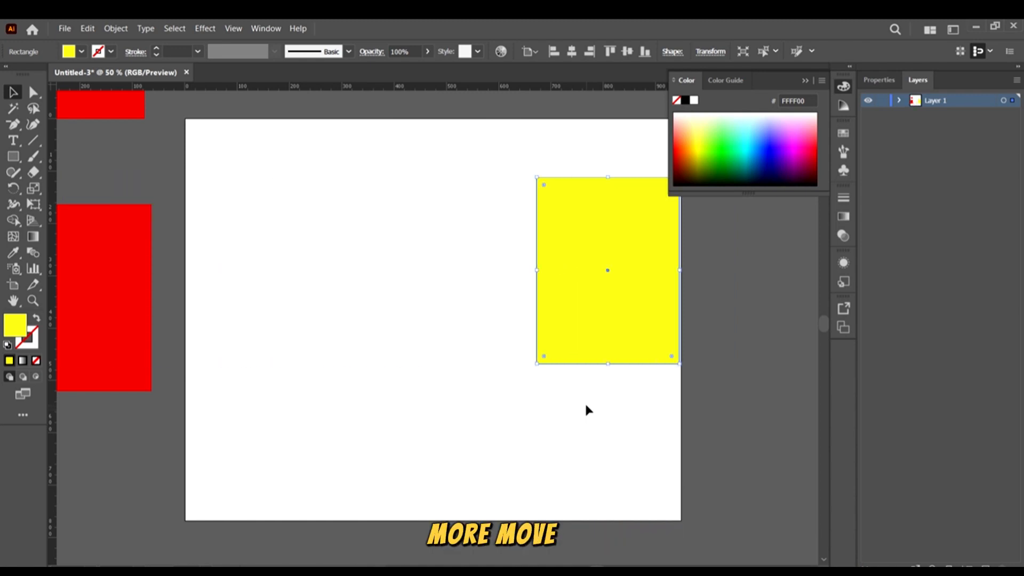
Check the Keyboard Increment in the general preferences and accept the settings.
{"action": "key", "text": "ctrl+minus"}
{"action": "key", "text": "ctrl+k"}
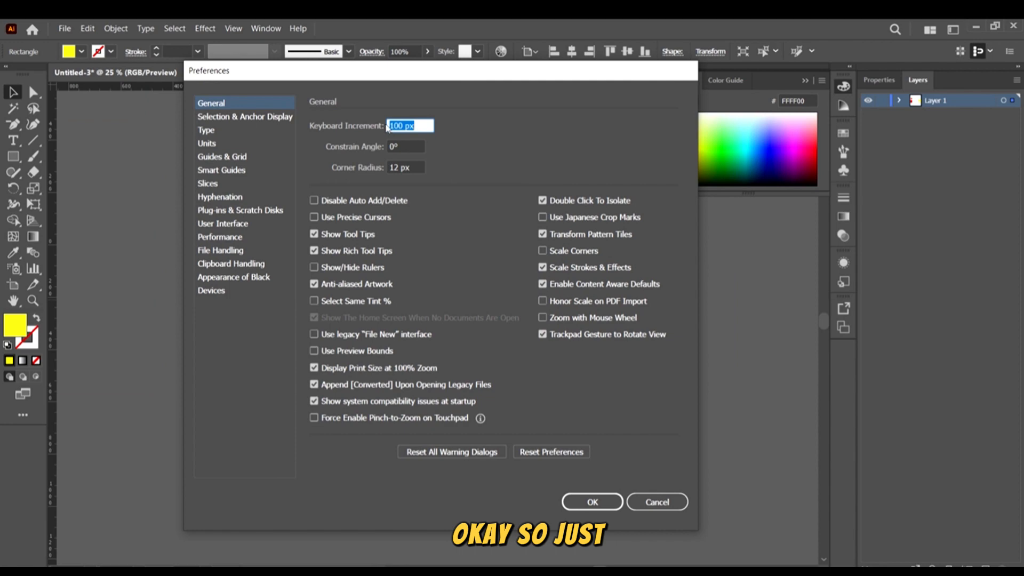
{"action": "left_click", "coordinate": [608, 503]}
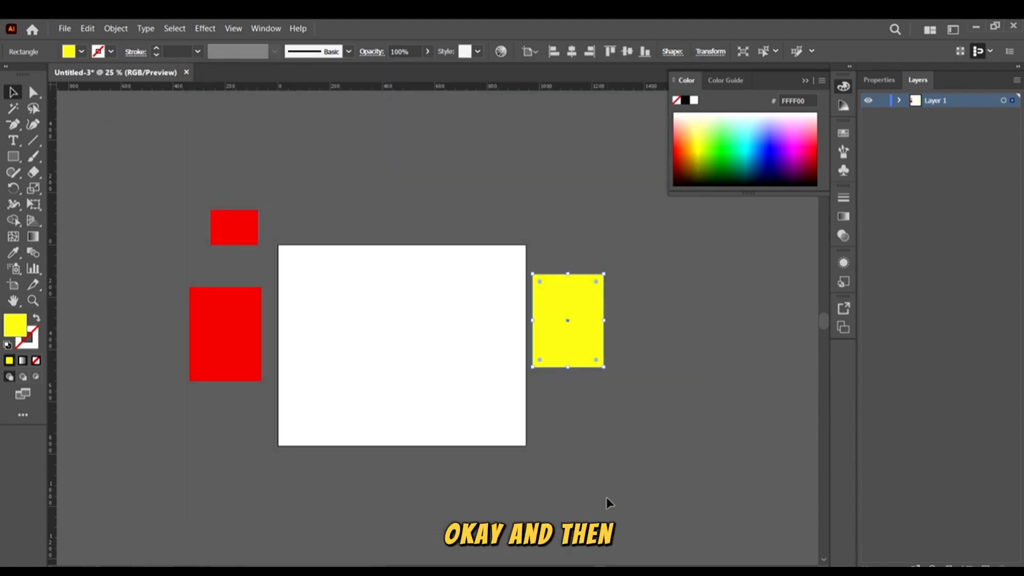
Move the yellow rectangle over the artboard's upper edge and scatter the red rectangles and copies of the large one around it.
{"action": "left_click_drag", "start_coordinate": [541, 332], "coordinate": [388, 288]}
{"action": "left_click_drag", "start_coordinate": [240, 227], "coordinate": [463, 240]}
{"action": "left_click_drag", "start_coordinate": [218, 351], "coordinate": [192, 230]}
{"action": "left_click_drag", "start_coordinate": [189, 248], "coordinate": [535, 455]}
{"action": "left_click_drag", "start_coordinate": [524, 459], "coordinate": [366, 478]}
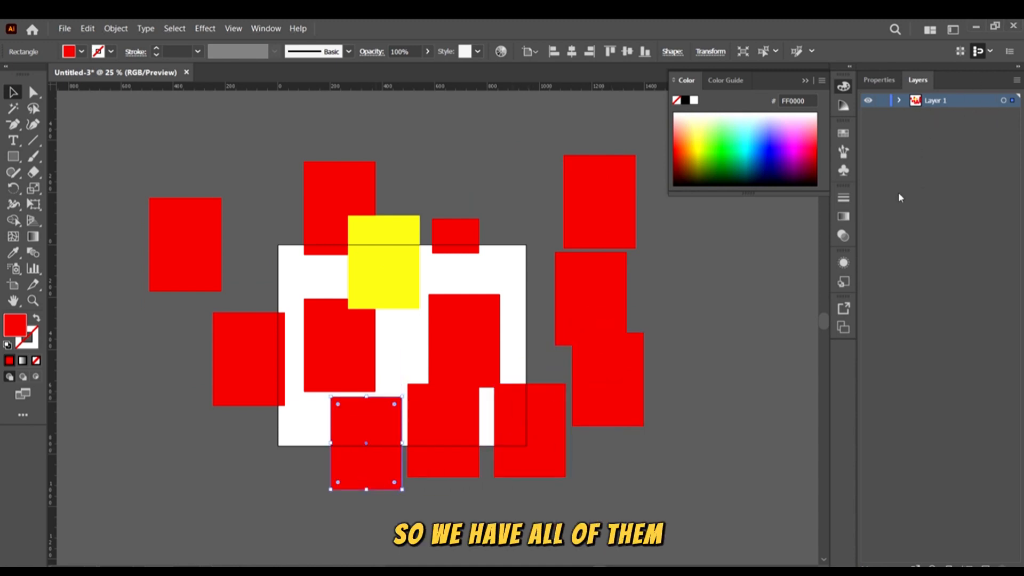
Expand Layer 1 and select the upper-right red rectangle and the yellow rectangle in turn to locate them in the layer list.
{"action": "left_click", "coordinate": [900, 102]}
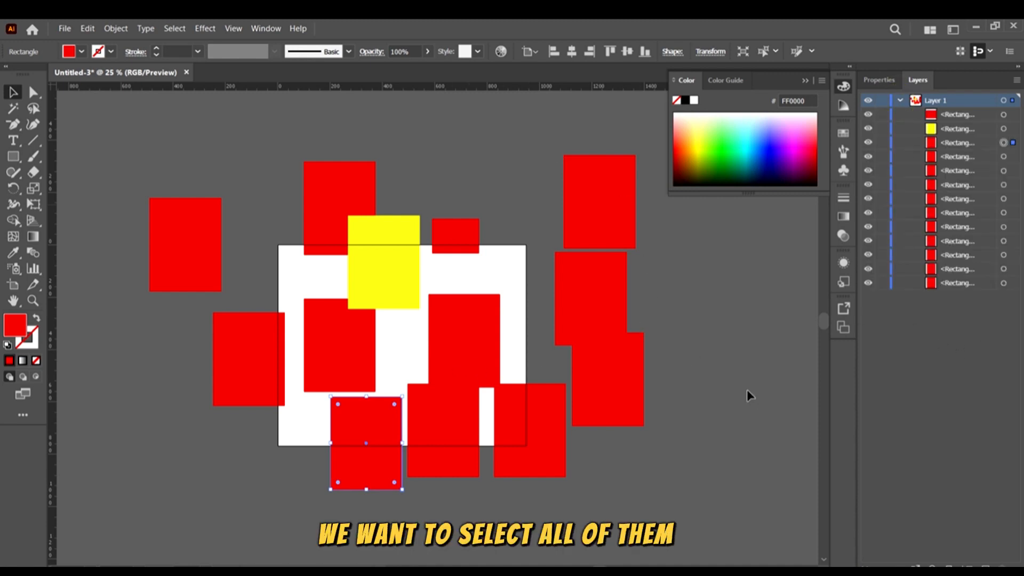
{"action": "left_click", "coordinate": [700, 306]}
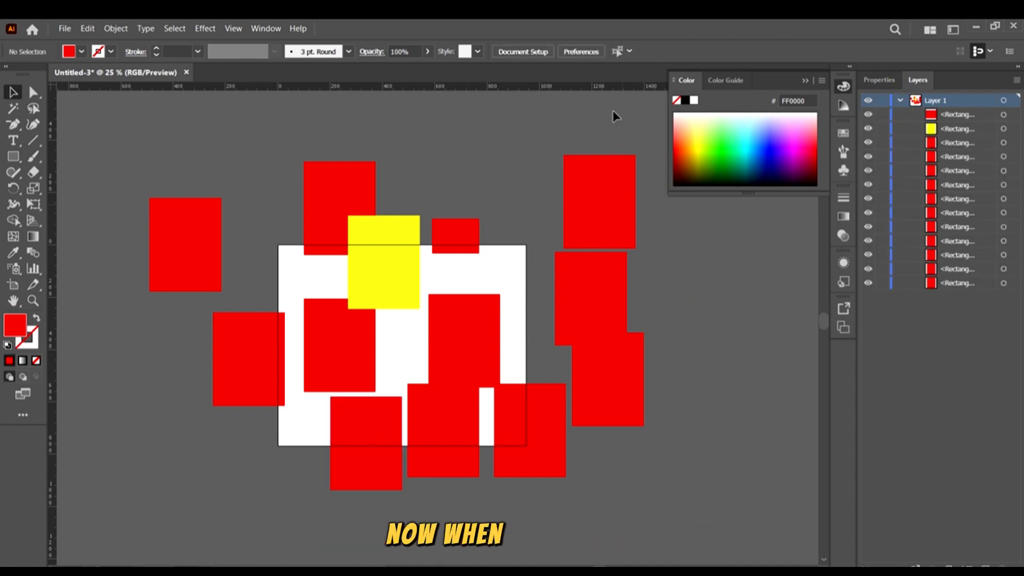
{"action": "left_click", "coordinate": [611, 186]}
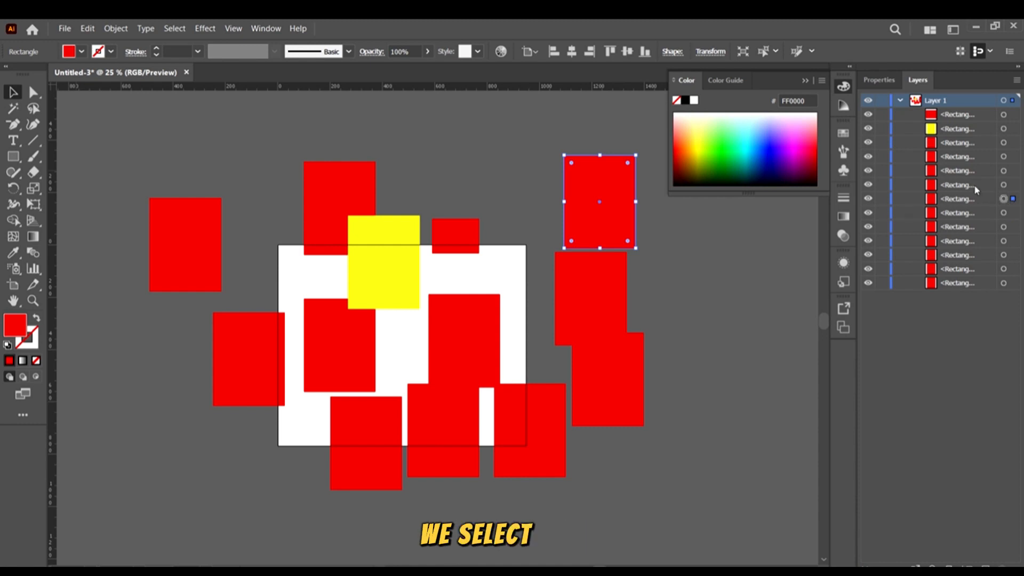
{"action": "left_click", "coordinate": [391, 251]}
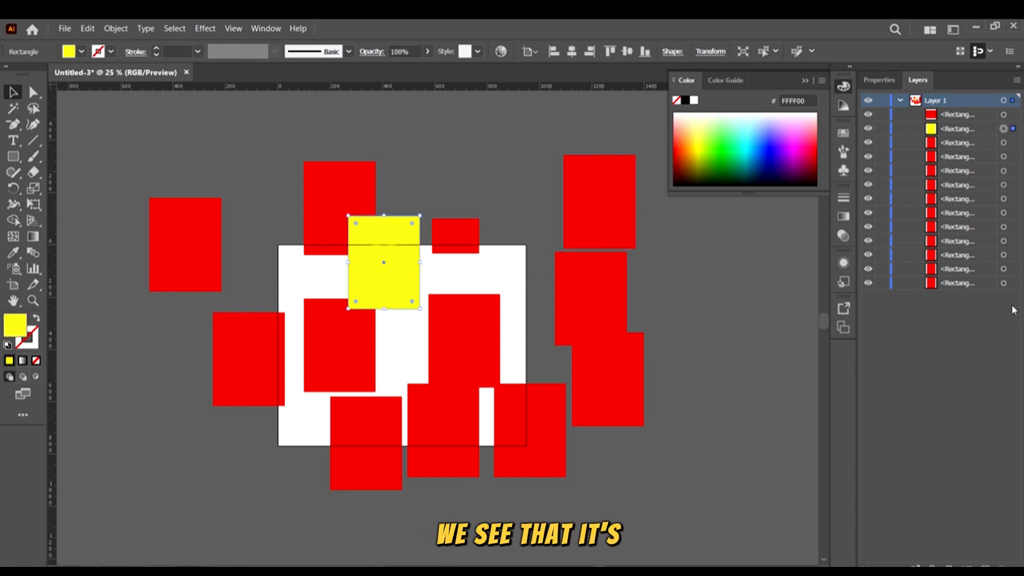
Select the first five rectangles listed in Layer 1 one by one through the layer list, and clear the selection.
{"action": "left_click", "coordinate": [1003, 115]}
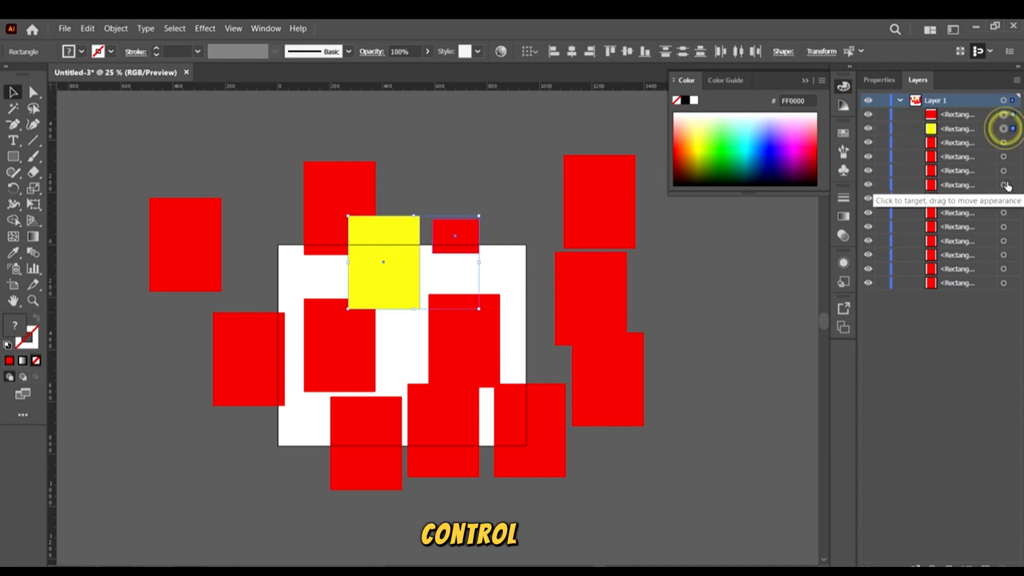
{"action": "left_click", "coordinate": [1003, 143], "text": "ctrl"}
{"action": "left_click", "coordinate": [1003, 156], "text": "shift"}
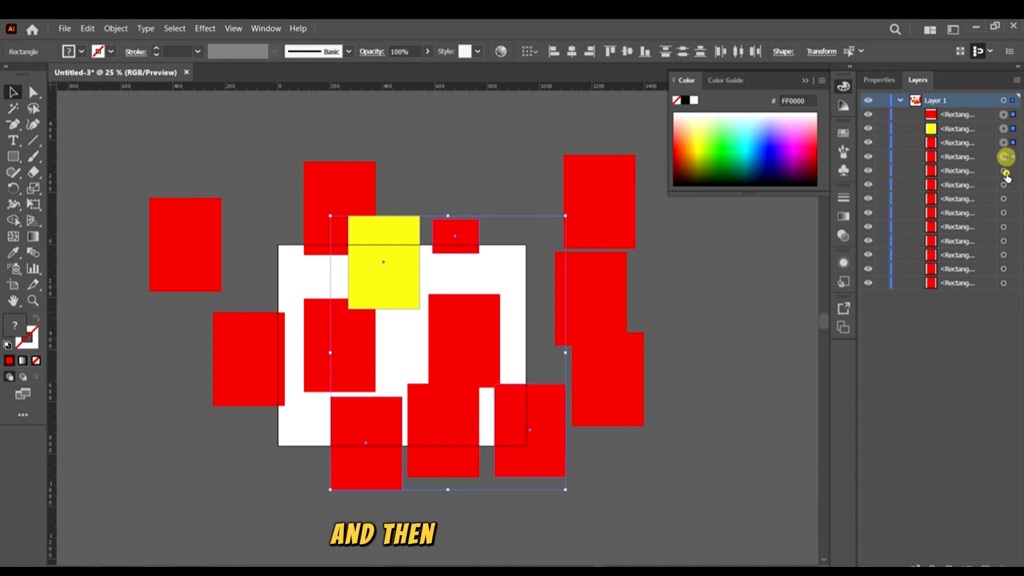
{"action": "left_click", "coordinate": [1004, 170], "text": "shift"}
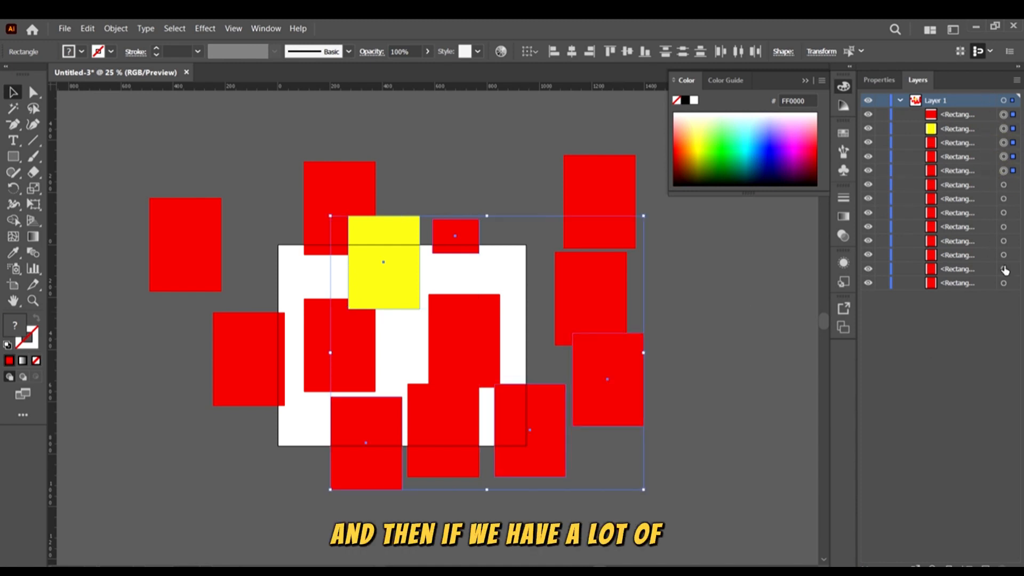
{"action": "left_click", "coordinate": [971, 303]}
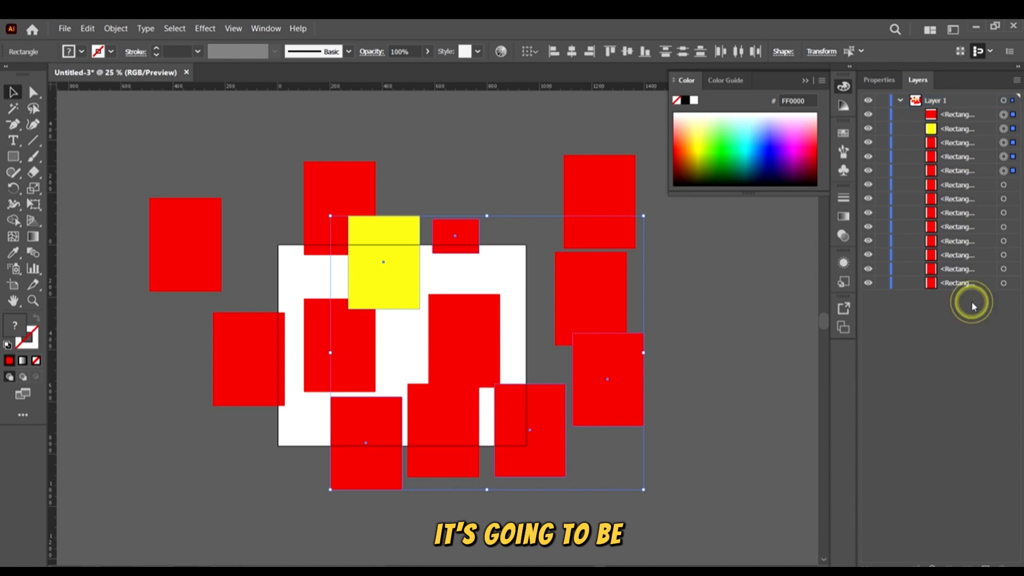
{"action": "left_click", "coordinate": [742, 317]}
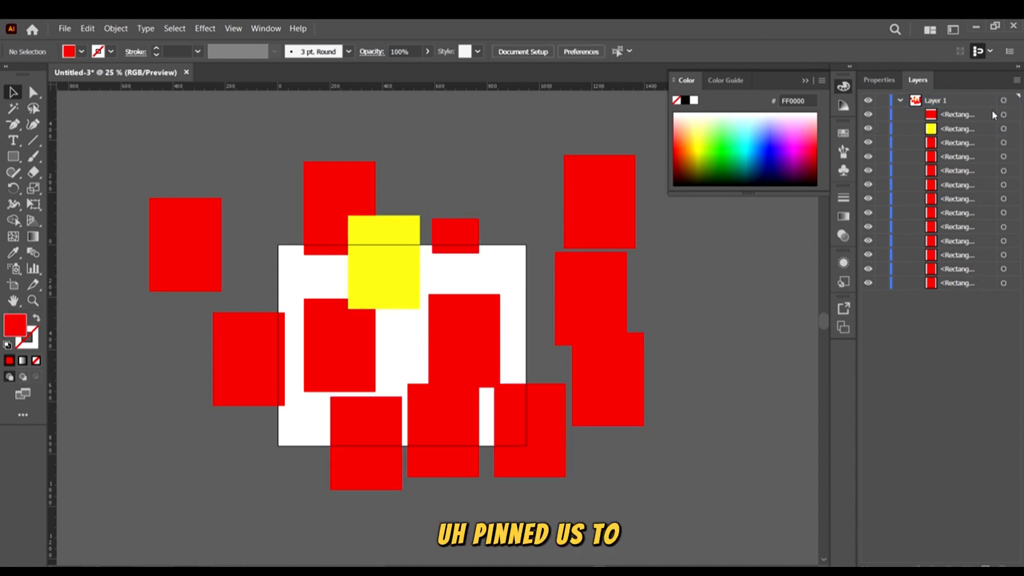
Select all objects on Layer 1 through its layer entry, move them up and to the right together, and deselect them.
{"action": "left_click", "coordinate": [979, 101]}
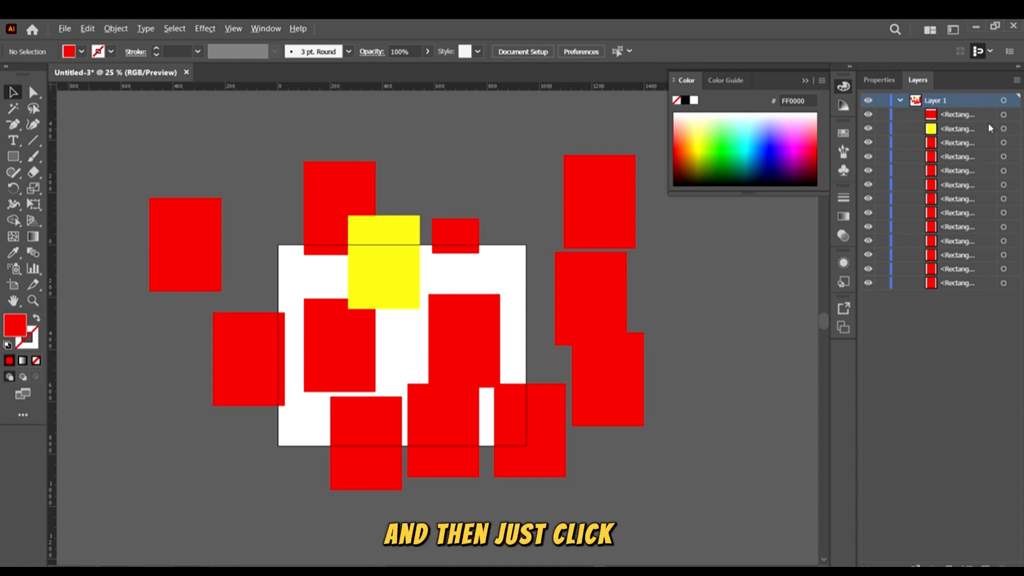
{"action": "left_click", "coordinate": [980, 101]}
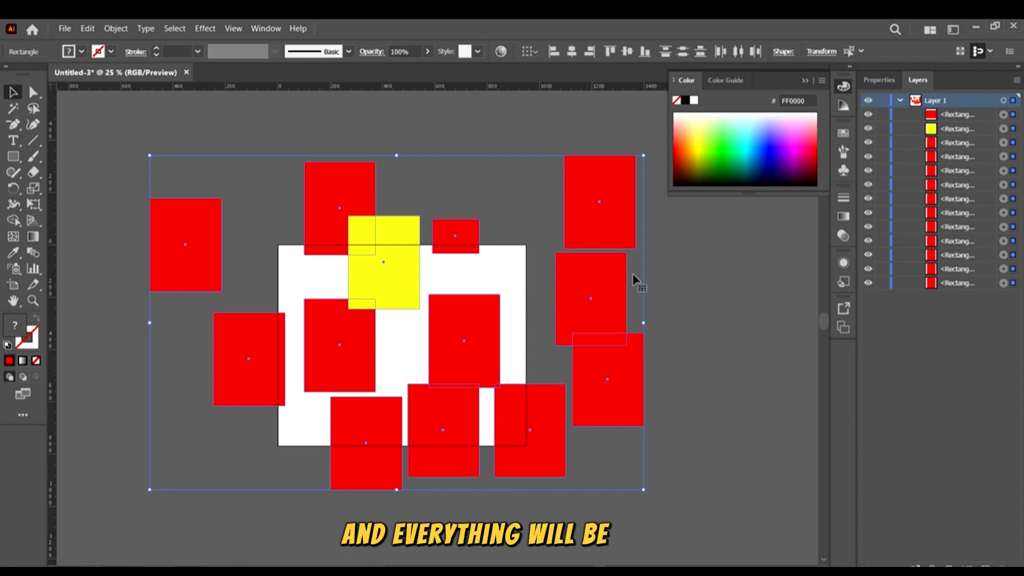
{"action": "left_click_drag", "start_coordinate": [626, 204], "coordinate": [585, 265]}
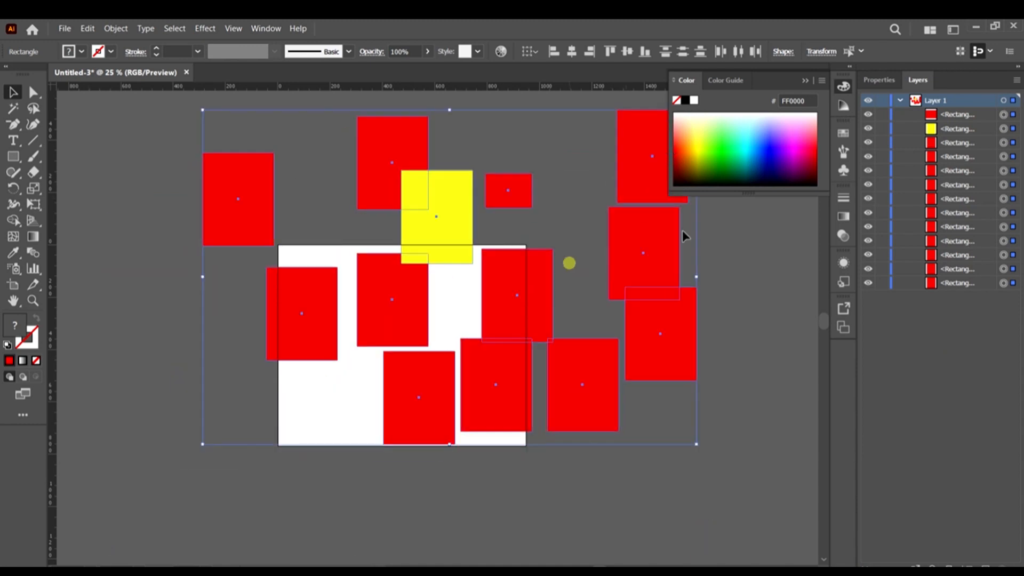
{"action": "left_click", "coordinate": [750, 400]}
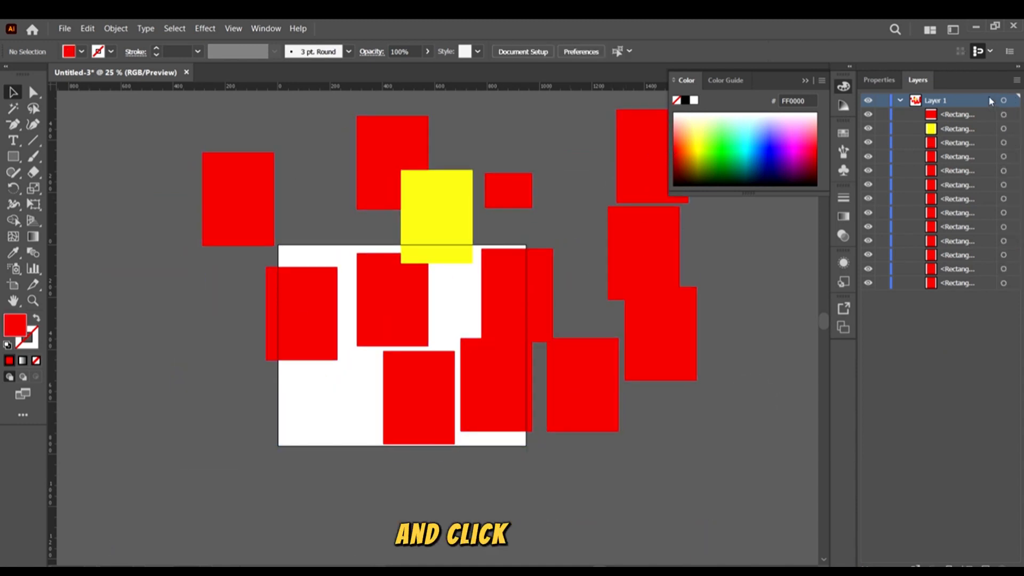
Select all of Layer 1's objects again and create a new layer above the collapsed Layer 1.
{"action": "mouse_move", "coordinate": [983, 99]}
{"action": "left_mouse_down"}
{"action": "mouse_move", "coordinate": [986, 153]}
{"action": "mouse_move", "coordinate": [981, 98]}
{"action": "left_mouse_up"}
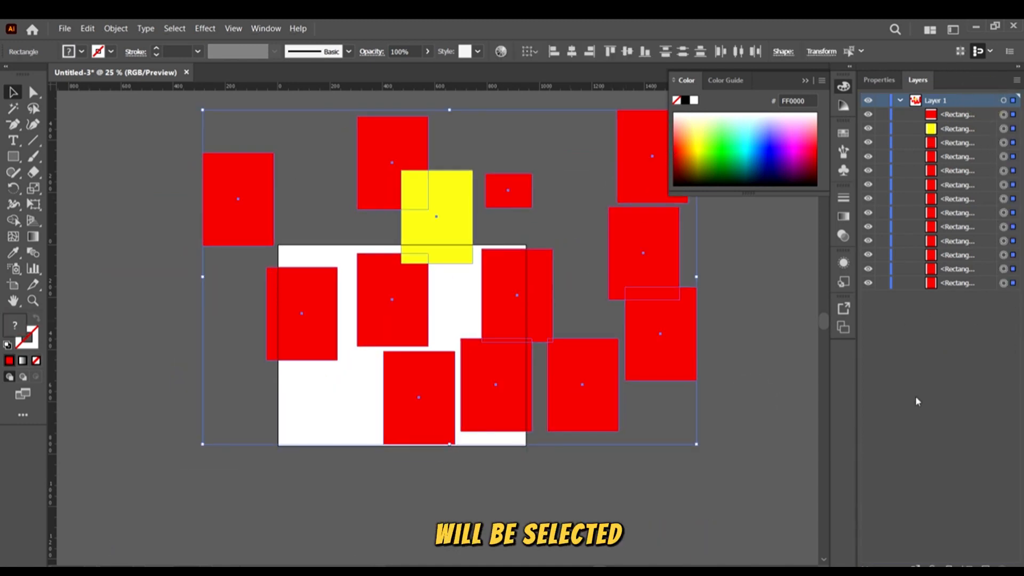
{"action": "left_click", "coordinate": [899, 100]}
{"action": "left_click", "coordinate": [955, 520]}
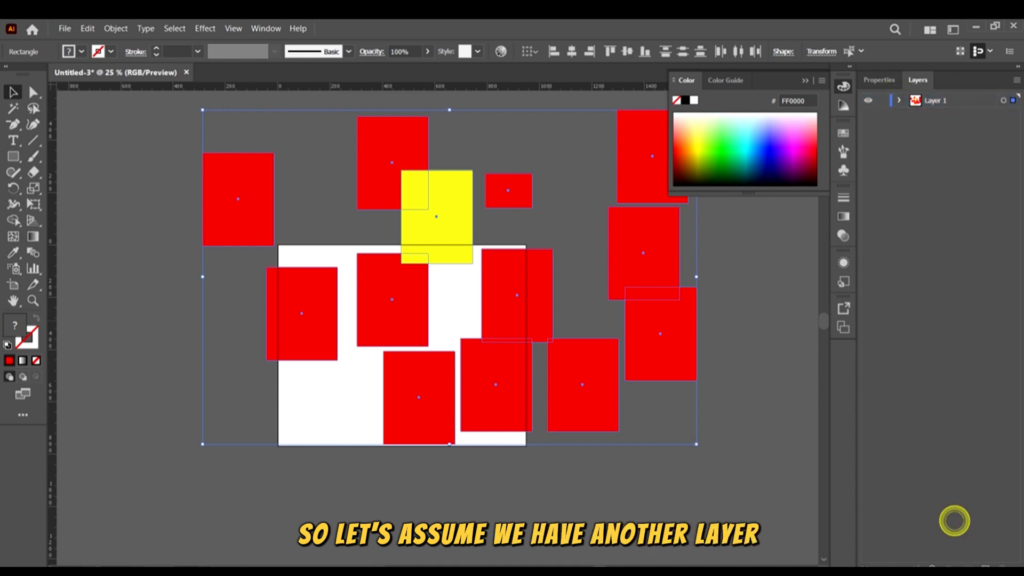
{"action": "left_click", "coordinate": [985, 567]}
{"action": "left_click", "coordinate": [114, 162]}
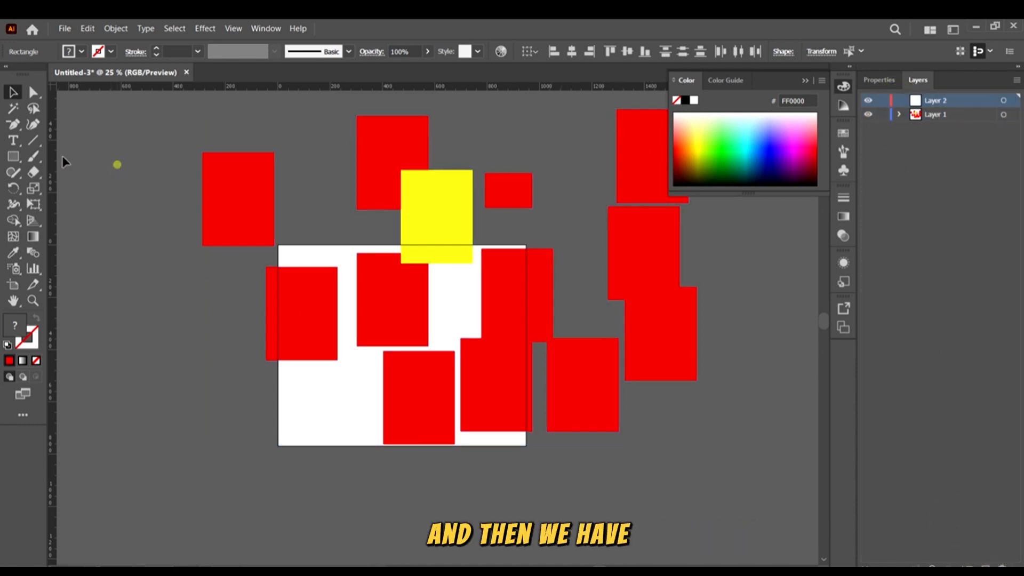
Draw a large rectangle left of the artboard on Layer 2 and fill it with cyan.
{"action": "left_click", "coordinate": [13, 156]}
{"action": "left_click_drag", "start_coordinate": [95, 286], "coordinate": [239, 443]}
{"action": "left_click", "coordinate": [81, 52]}
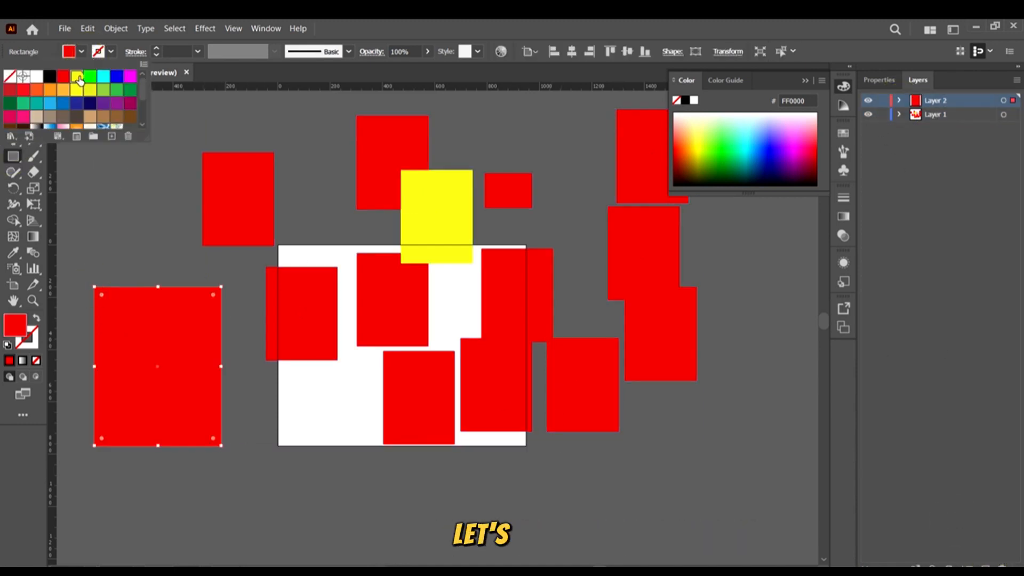
{"action": "left_click", "coordinate": [80, 74]}
{"action": "left_click", "coordinate": [80, 51]}
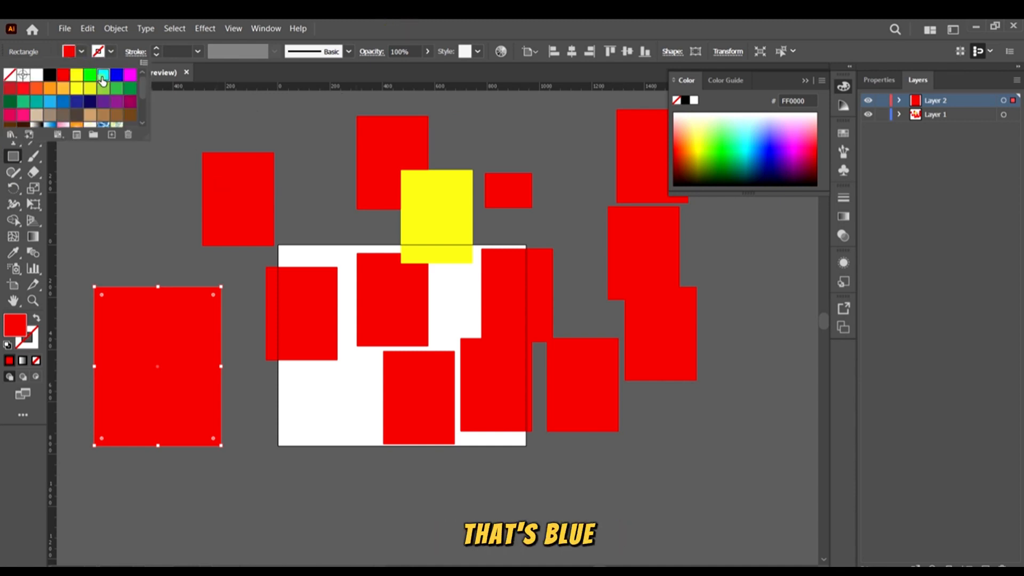
{"action": "left_click", "coordinate": [100, 79]}
Draw a small cyan rectangle below the artboard's lower-left corner and deselect it.
{"action": "left_click_drag", "start_coordinate": [247, 509], "coordinate": [311, 531]}
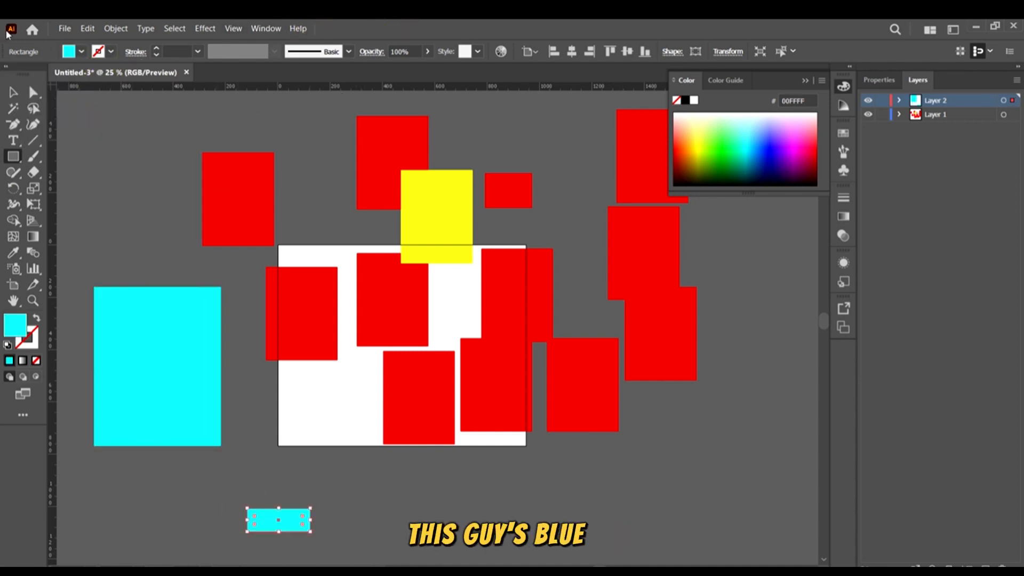
{"action": "key", "text": "v"}
{"action": "left_click", "coordinate": [742, 382]}
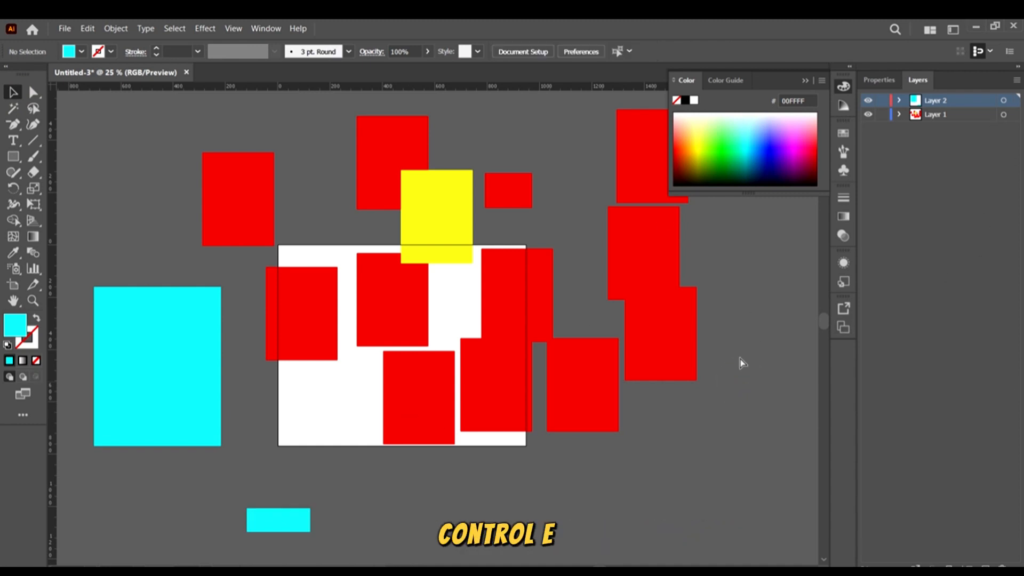
Select all objects in the document, check the selection marks under both layers, and clear the selection.
{"action": "key", "text": "ctrl+a"}
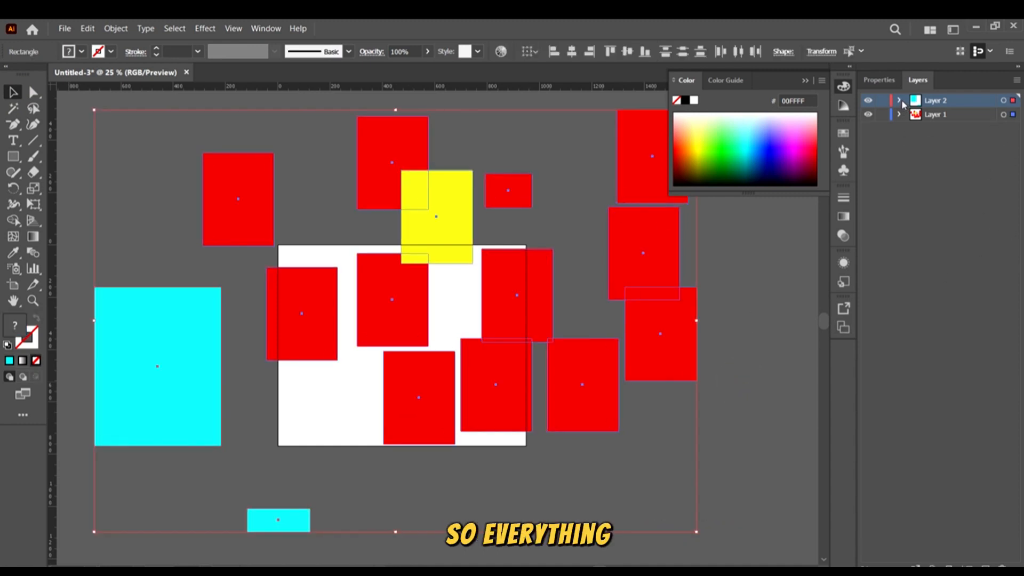
{"action": "left_click", "coordinate": [899, 101]}
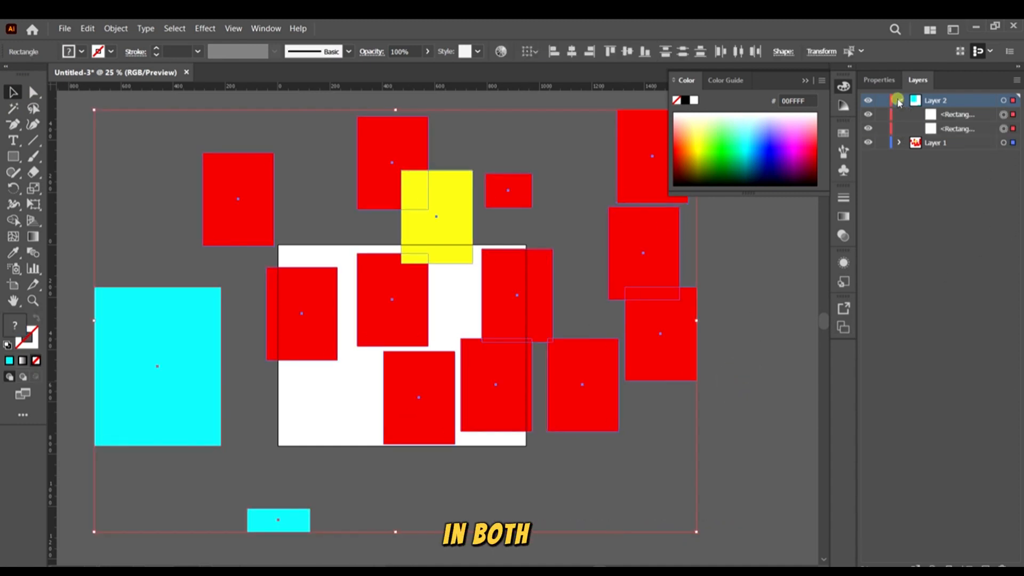
{"action": "left_click", "coordinate": [900, 143]}
{"action": "left_click", "coordinate": [900, 143]}
{"action": "scroll", "coordinate": [469, 376], "scroll_direction": "down", "scroll_amount": 4}
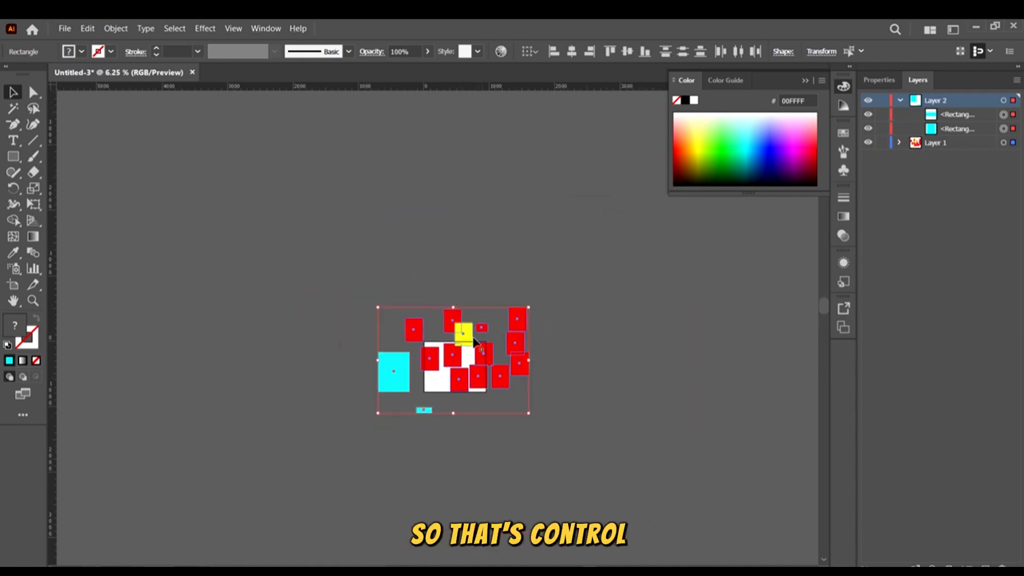
{"action": "scroll", "coordinate": [504, 393], "scroll_direction": "up", "scroll_amount": 3}
{"action": "left_click", "coordinate": [963, 207]}
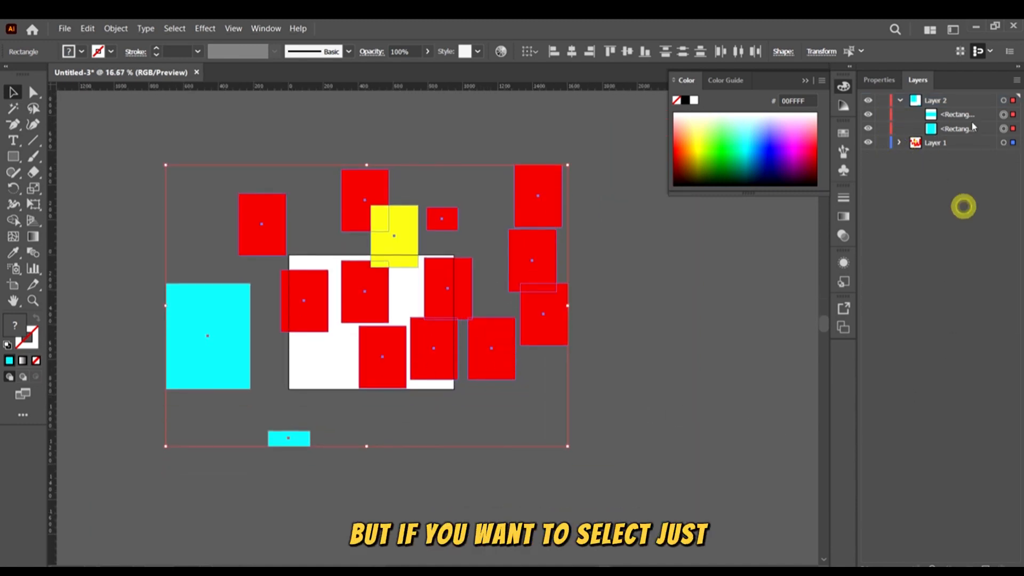
{"action": "left_click", "coordinate": [585, 366]}
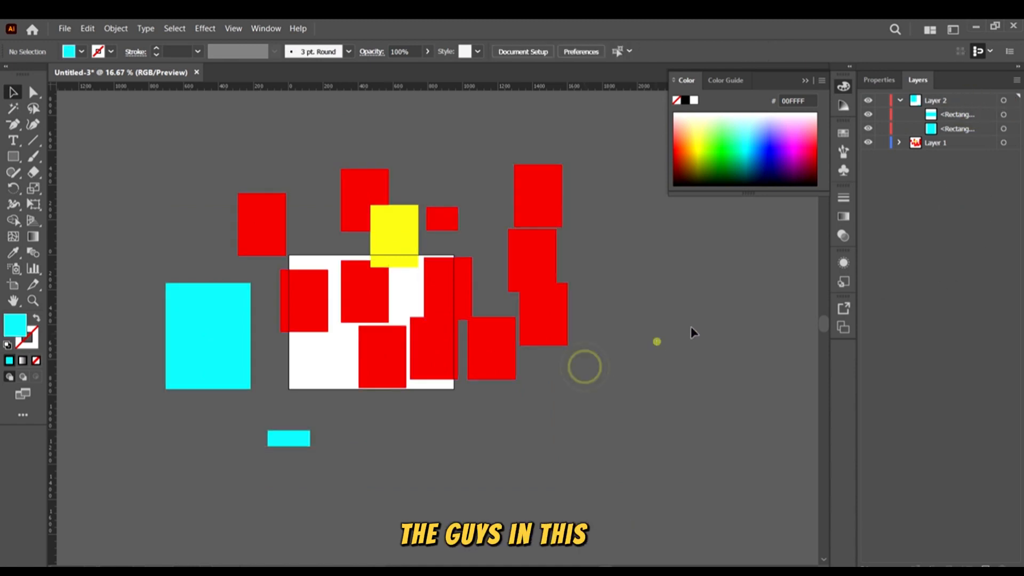
Select only the objects on Layer 2 through its layer entry and move the two cyan rectangles slightly upward.
{"action": "left_click", "coordinate": [954, 103]}
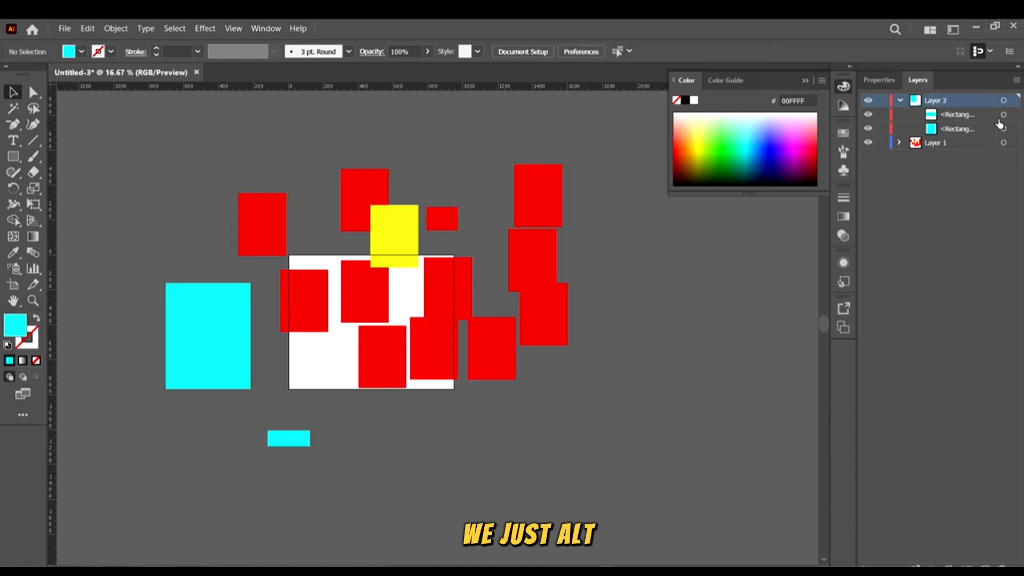
{"action": "left_click", "coordinate": [974, 101], "text": "alt"}
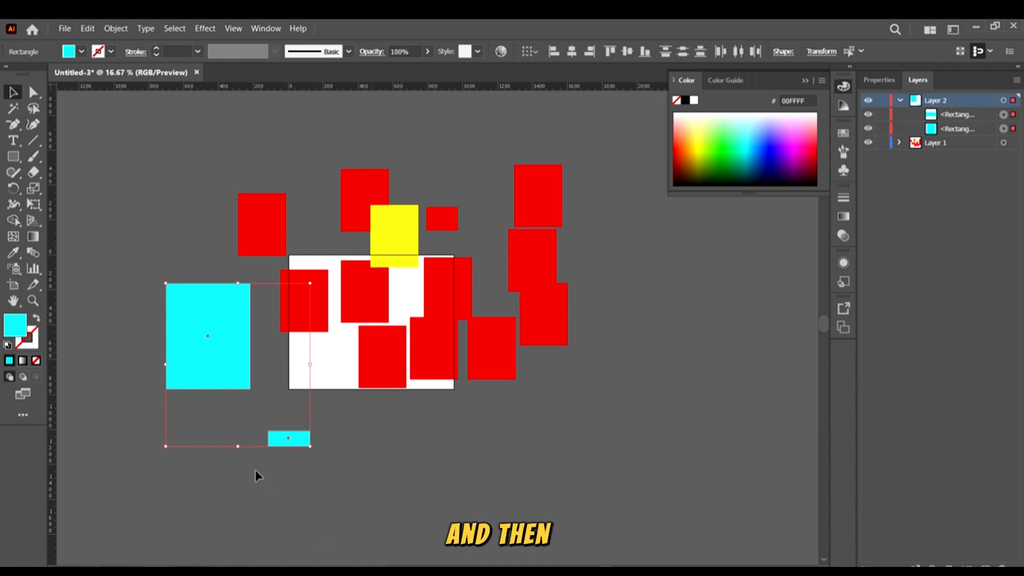
{"action": "left_click_drag", "start_coordinate": [226, 327], "coordinate": [223, 282]}
Select every rectangle on both layers with a marquee and delete them to clear the artboard.
{"action": "scroll", "coordinate": [677, 492], "scroll_direction": "up", "scroll_amount": 1}
{"action": "left_click_drag", "start_coordinate": [679, 493], "coordinate": [213, 160]}
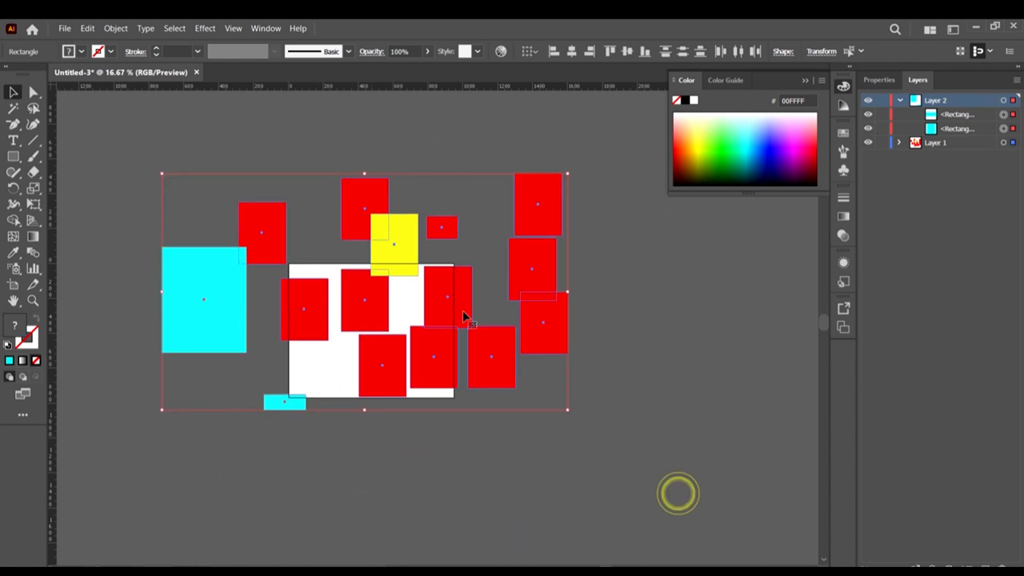
{"action": "key", "text": "Delete"}
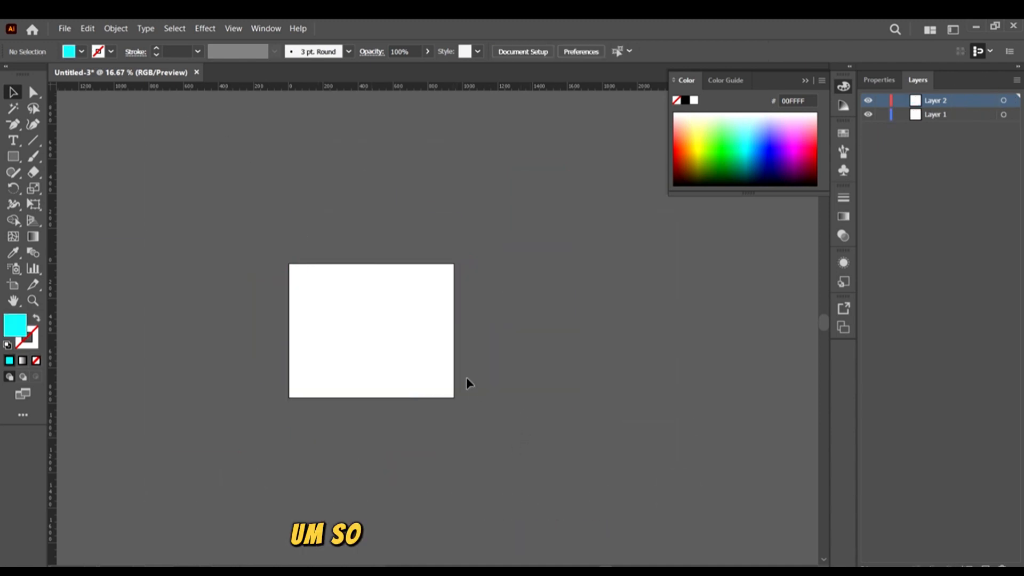
{"action": "scroll", "coordinate": [459, 421], "scroll_direction": "down", "scroll_amount": 1}
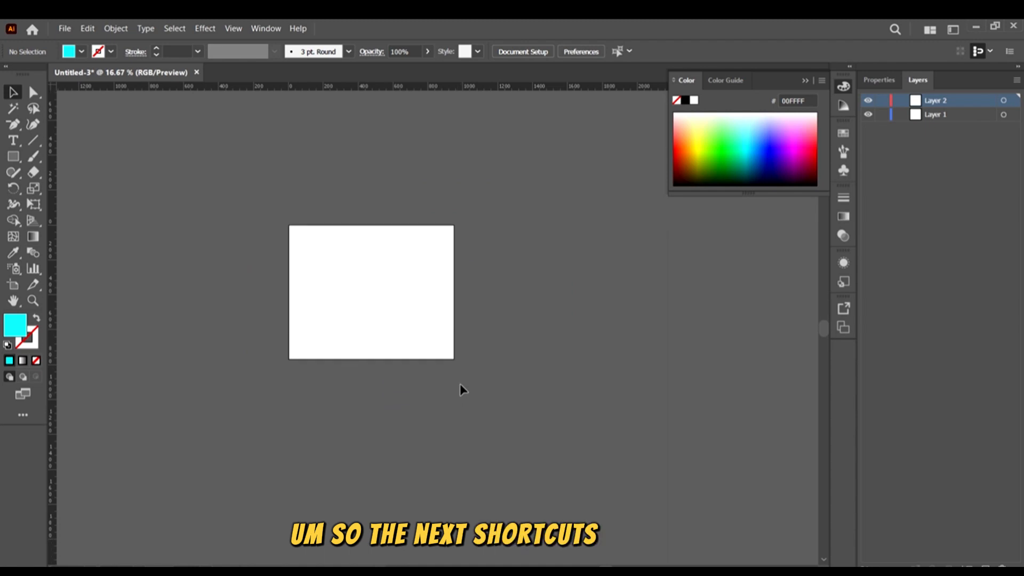
{"action": "scroll", "coordinate": [366, 274], "scroll_direction": "up", "scroll_amount": 1}
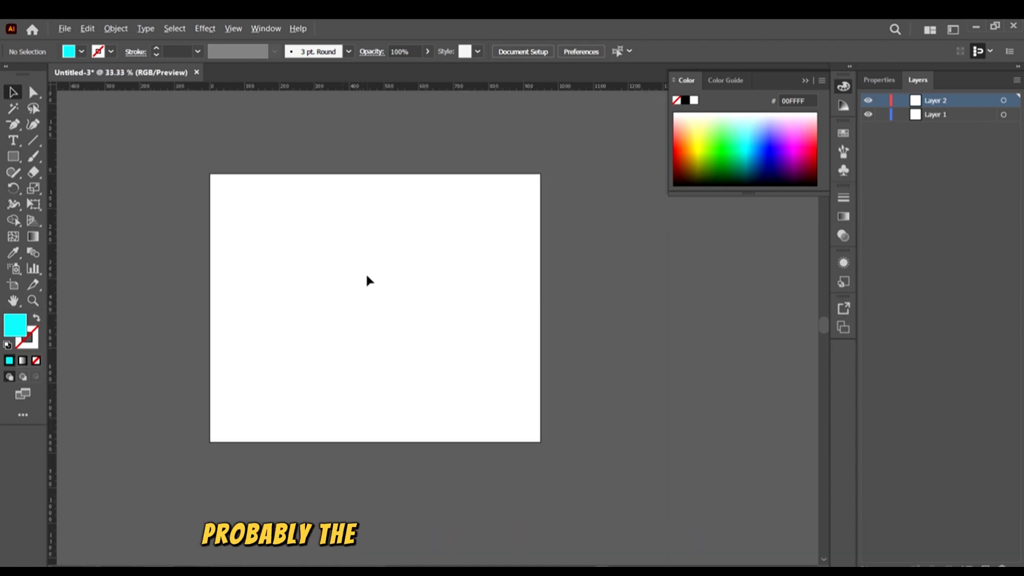
Draw three cyan rectangles on the artboard: a small square, a larger rectangle up to its right and a thin bar below.
{"action": "scroll", "coordinate": [283, 315], "scroll_direction": "up", "scroll_amount": 1}
{"action": "scroll", "coordinate": [329, 335], "scroll_direction": "down", "scroll_amount": 1}
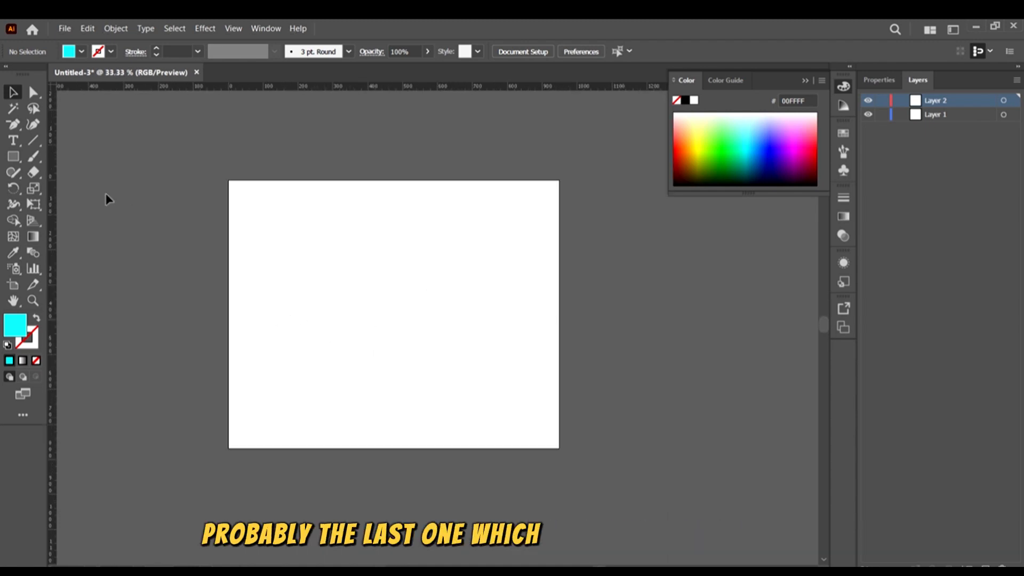
{"action": "left_click", "coordinate": [15, 157]}
{"action": "left_click_drag", "start_coordinate": [311, 266], "coordinate": [368, 327]}
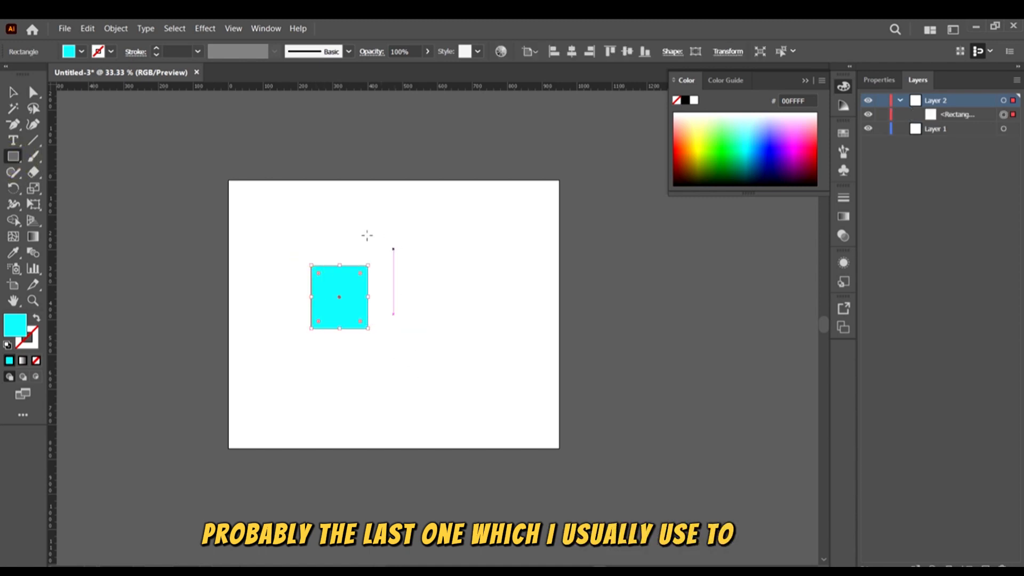
{"action": "left_click_drag", "start_coordinate": [368, 234], "coordinate": [500, 314]}
{"action": "left_click_drag", "start_coordinate": [305, 360], "coordinate": [440, 375]}
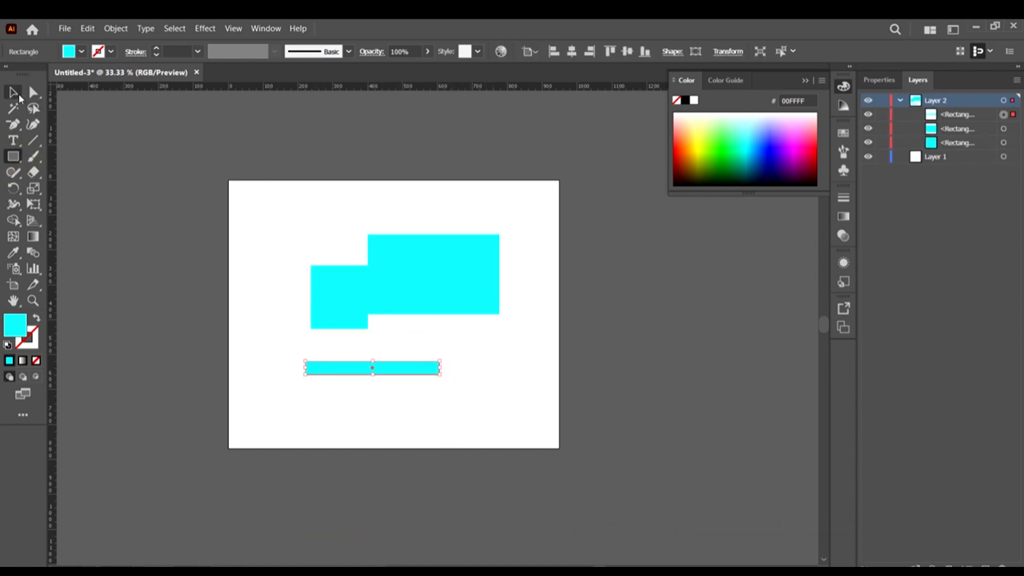
Move the small cyan square slightly down and to the left and fill it with yellow.
{"action": "key", "text": "v"}
{"action": "left_click_drag", "start_coordinate": [360, 307], "coordinate": [355, 328]}
{"action": "left_click", "coordinate": [76, 56]}
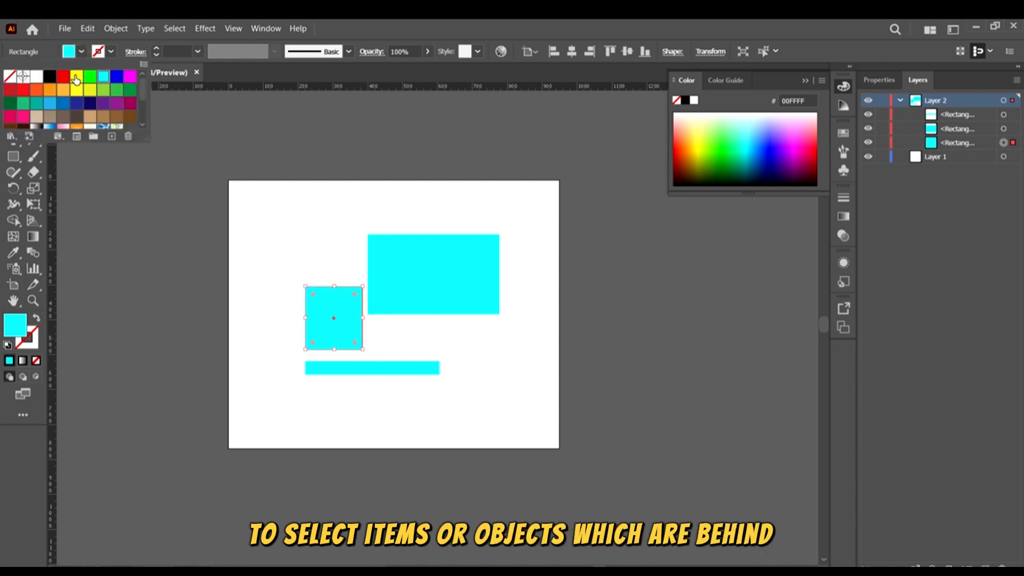
{"action": "left_click", "coordinate": [77, 81]}
{"action": "left_click", "coordinate": [573, 397]}
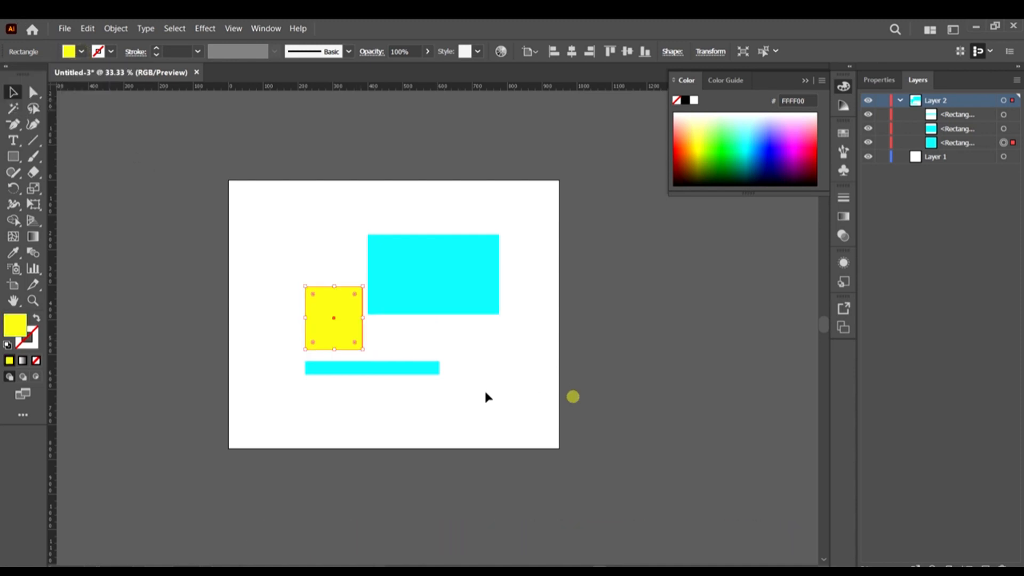
Rotate and thicken the thin bar so it diagonally overlaps the yellow square, shorten it, and fill it with green.
{"action": "left_click_drag", "start_coordinate": [440, 373], "coordinate": [374, 380]}
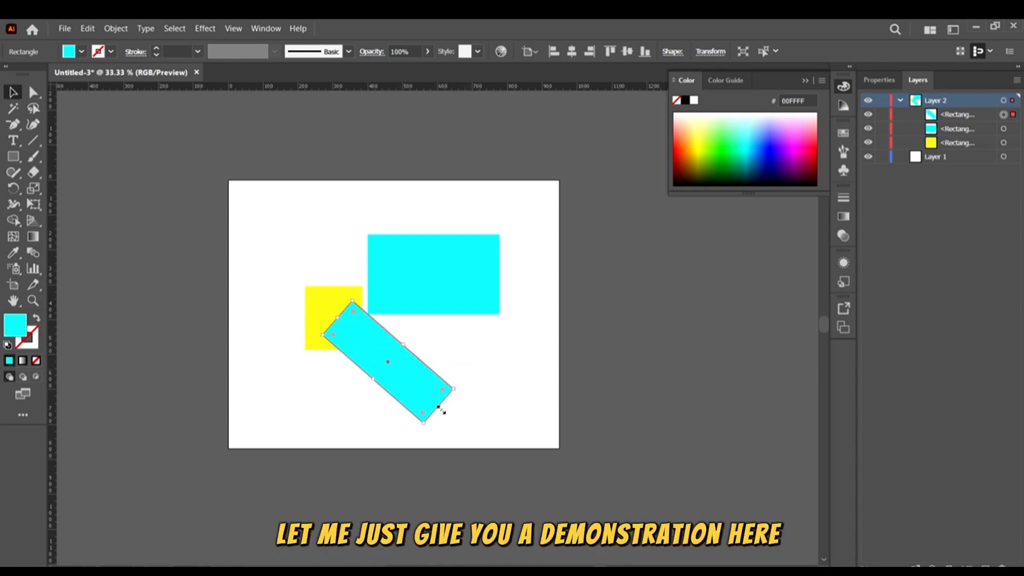
{"action": "left_click_drag", "start_coordinate": [440, 409], "coordinate": [404, 349]}
{"action": "left_click", "coordinate": [82, 51]}
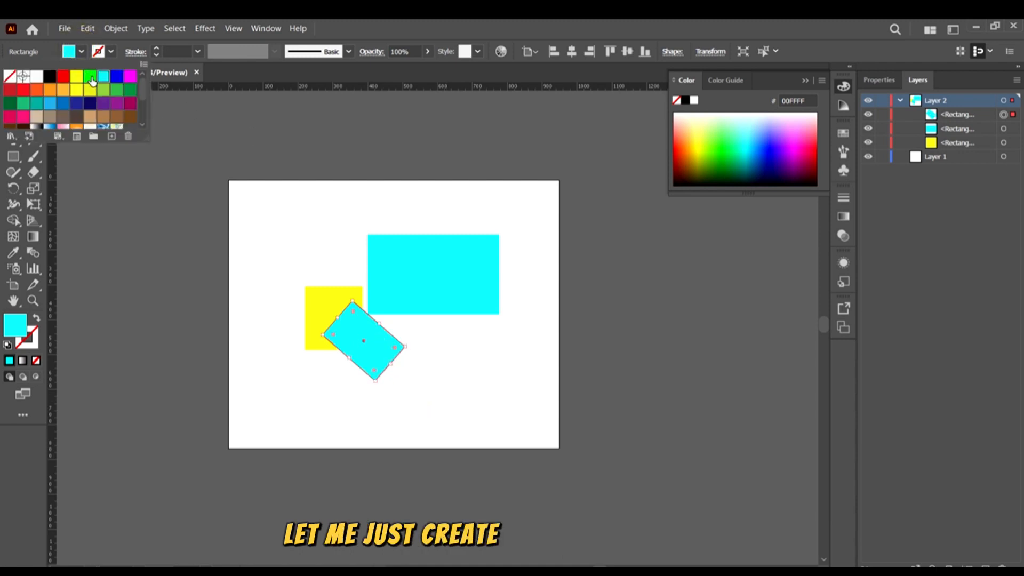
{"action": "left_click", "coordinate": [92, 80]}
Shrink the large cyan rectangle and move it down-left so it overlaps the yellow and green rectangles.
{"action": "left_click", "coordinate": [435, 281]}
{"action": "left_click_drag", "start_coordinate": [433, 297], "coordinate": [427, 316]}
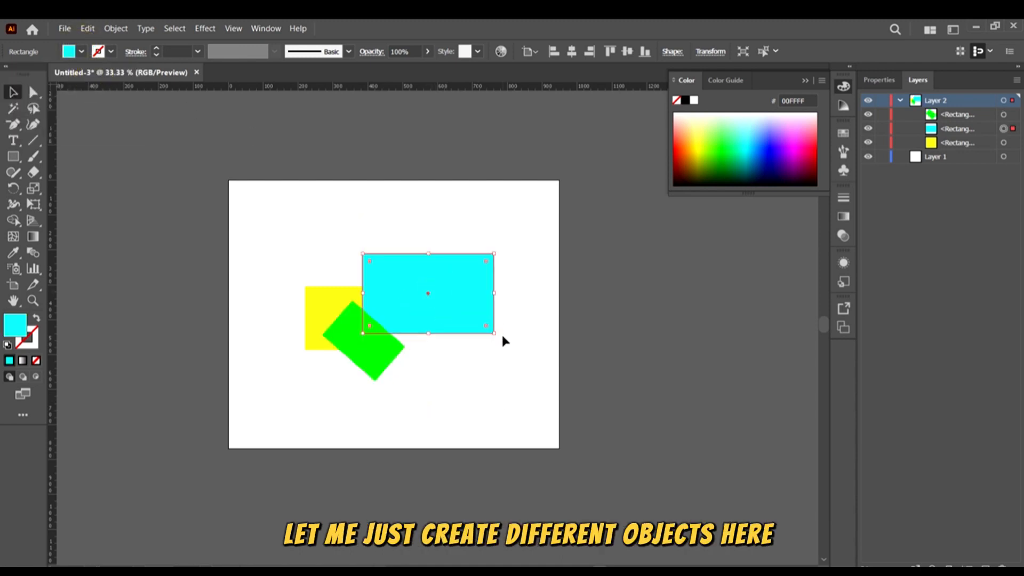
{"action": "left_click_drag", "start_coordinate": [493, 333], "coordinate": [469, 325]}
{"action": "left_click_drag", "start_coordinate": [394, 296], "coordinate": [378, 318]}
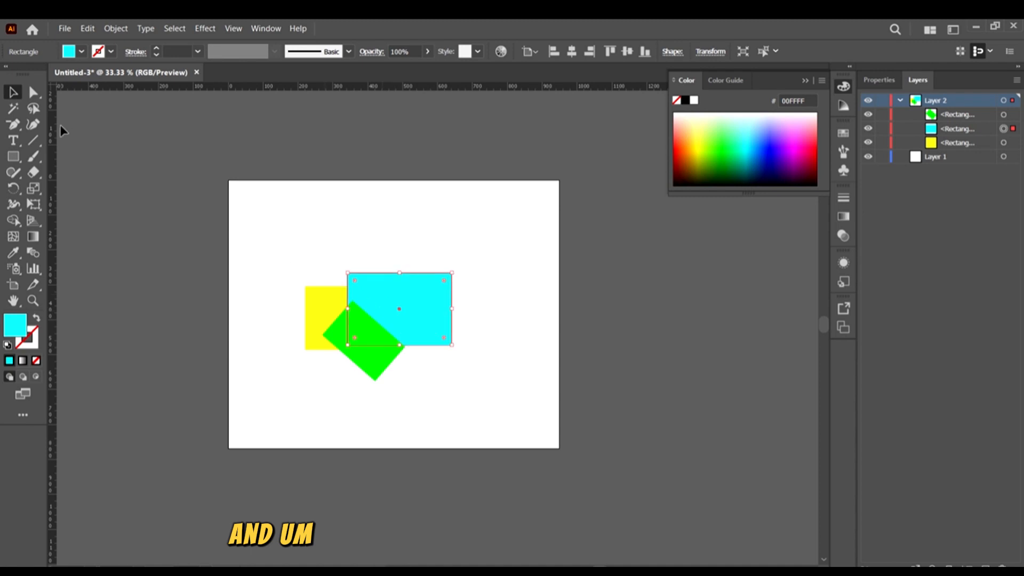
Draw a large rectangle covering all three shapes and fill it with dark magenta 9E005D.
{"action": "left_click", "coordinate": [137, 201]}
{"action": "left_click", "coordinate": [14, 156]}
{"action": "mouse_move", "coordinate": [274, 224]}
{"action": "left_mouse_down"}
{"action": "mouse_move", "coordinate": [492, 424]}
{"action": "mouse_move", "coordinate": [510, 414]}
{"action": "left_mouse_up"}
{"action": "left_click", "coordinate": [83, 51]}
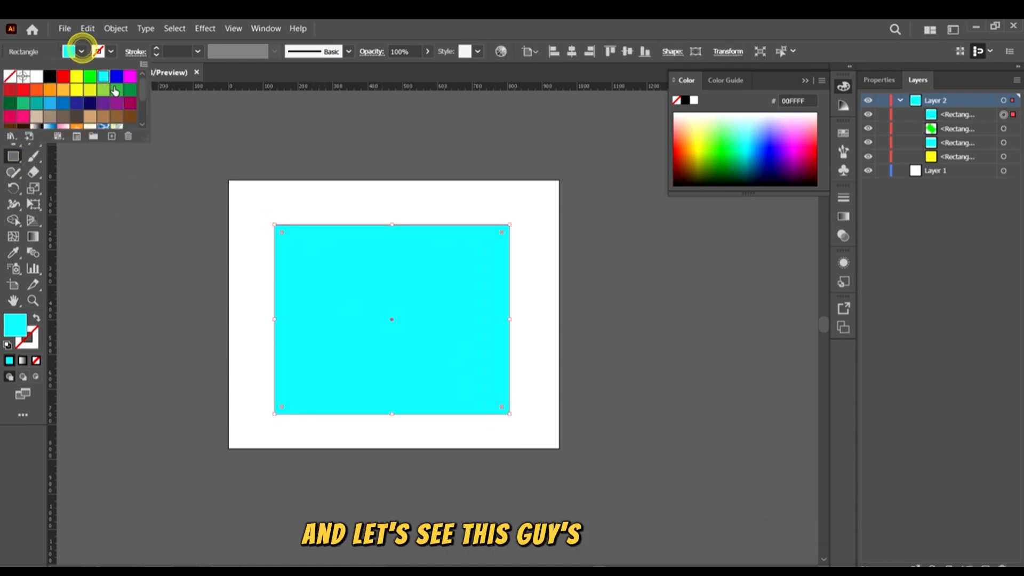
{"action": "left_click", "coordinate": [131, 102]}
{"action": "left_click", "coordinate": [536, 24]}
{"action": "key", "text": "v"}
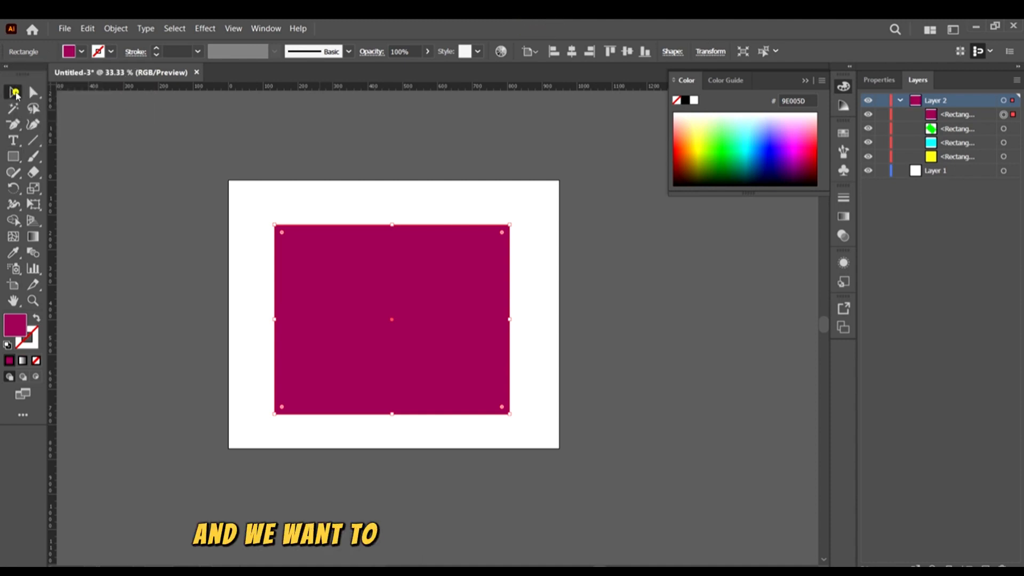
Set the large magenta rectangle's opacity to 49%, shift it slightly left, and deselect it.
{"action": "key", "text": "ctrl+plus"}
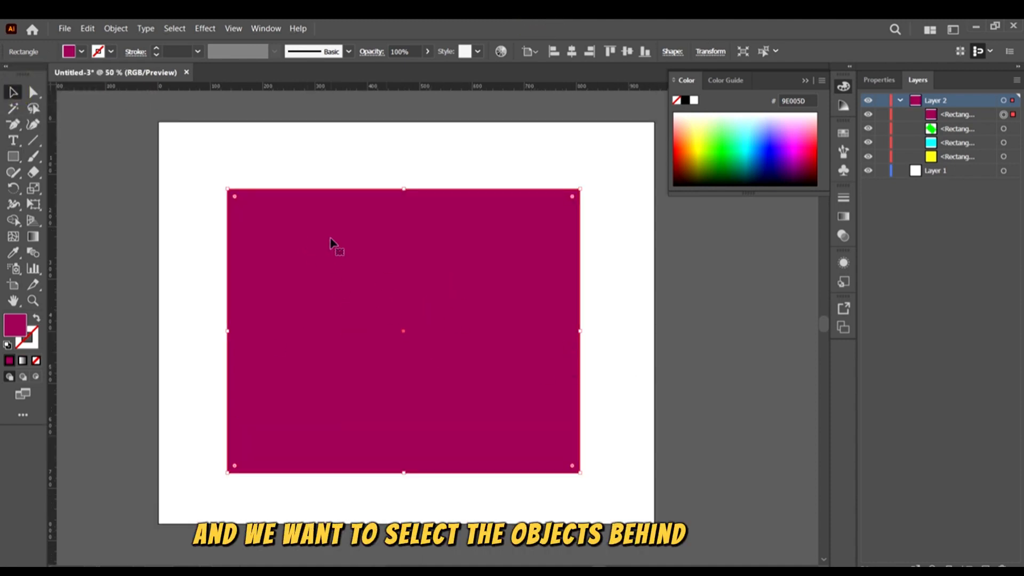
{"action": "left_click", "coordinate": [661, 365]}
{"action": "left_click", "coordinate": [441, 349]}
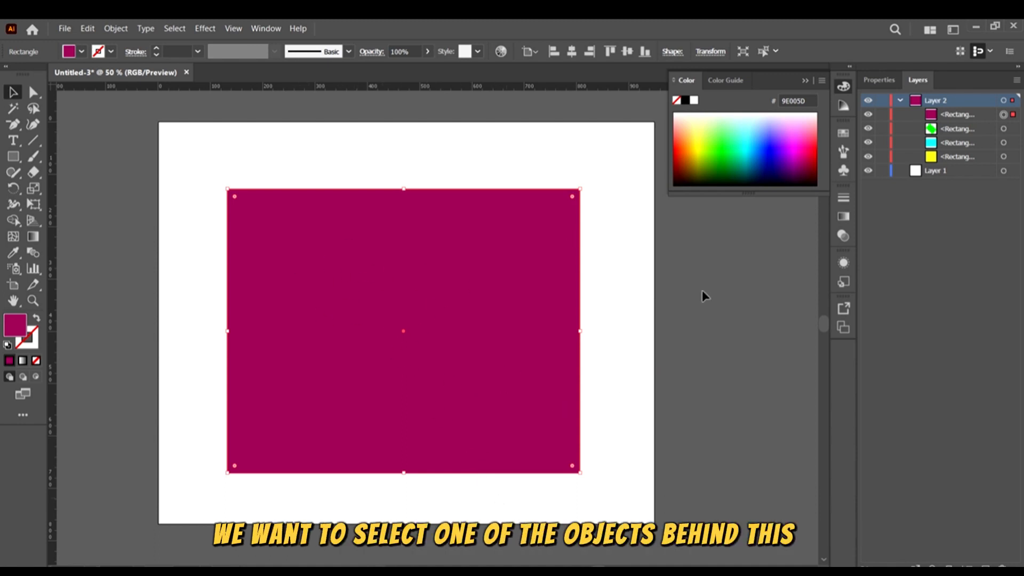
{"action": "left_click", "coordinate": [427, 51]}
{"action": "left_click_drag", "start_coordinate": [392, 67], "coordinate": [400, 67]}
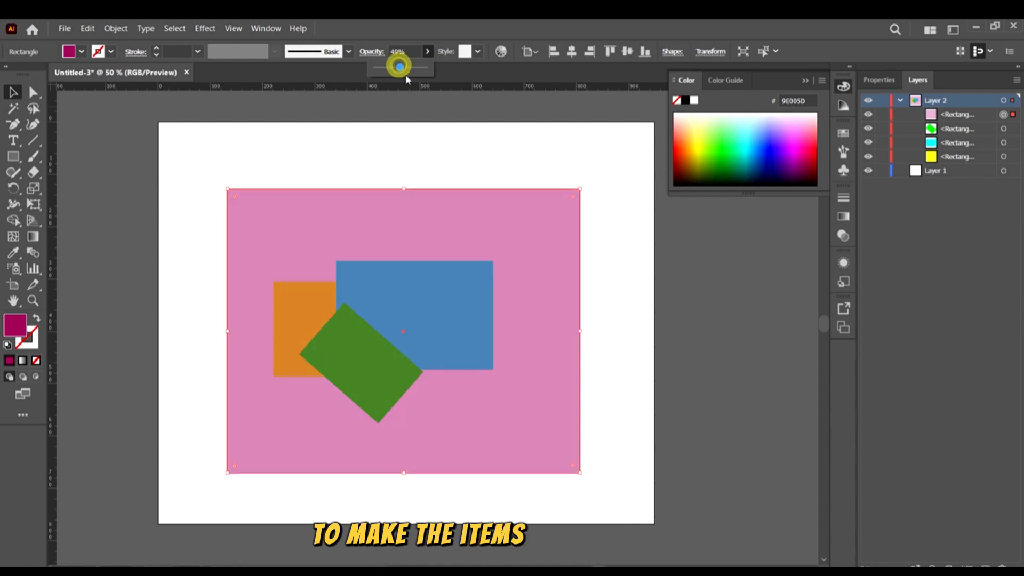
{"action": "mouse_move", "coordinate": [544, 334]}
{"action": "left_mouse_down"}
{"action": "mouse_move", "coordinate": [523, 309]}
{"action": "mouse_move", "coordinate": [525, 332]}
{"action": "left_mouse_up"}
{"action": "scroll", "coordinate": [446, 343], "scroll_direction": "left", "scroll_amount": 1}
{"action": "left_click", "coordinate": [673, 387]}
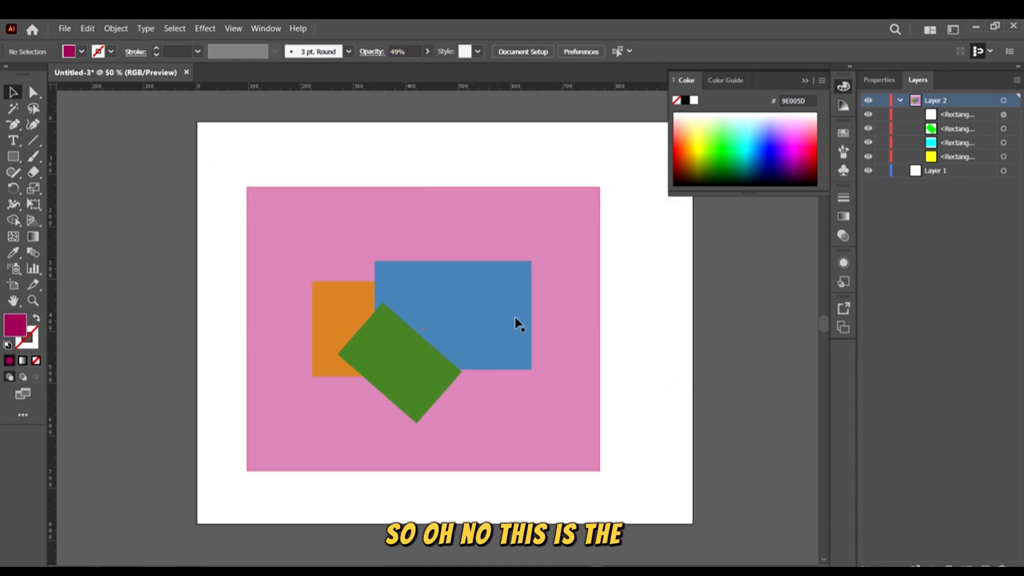
Select the front magenta rectangle, and from it select the cyan rectangle lying behind it.
{"action": "left_click", "coordinate": [526, 213]}
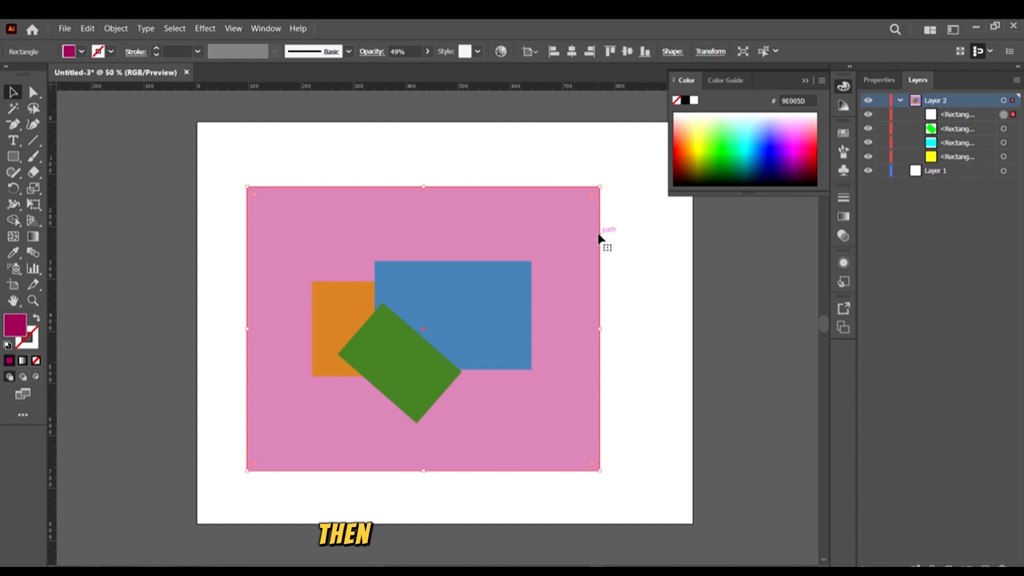
{"action": "left_click", "coordinate": [450, 359]}
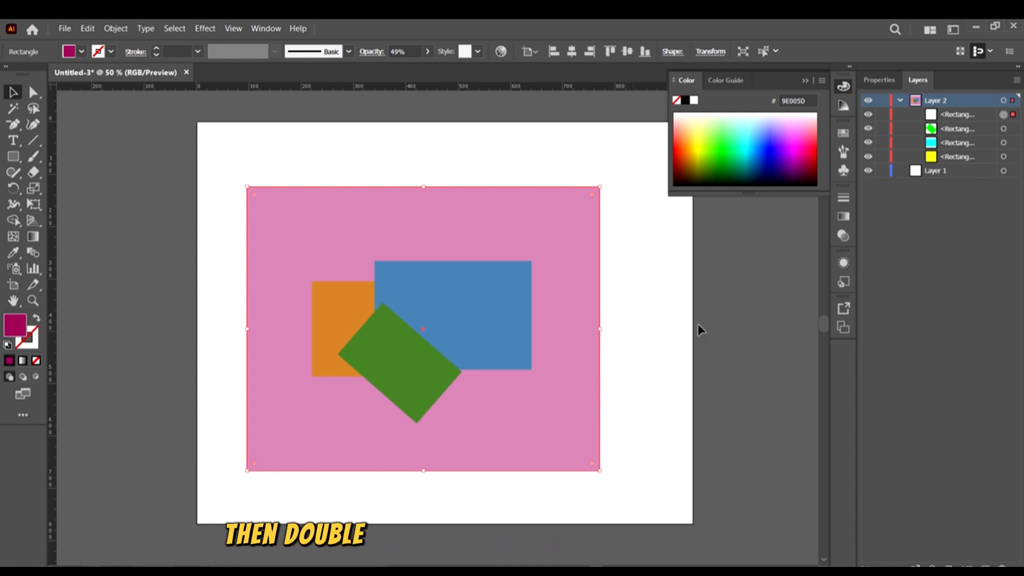
{"action": "scroll", "coordinate": [533, 222], "scroll_direction": "down", "scroll_amount": 2}
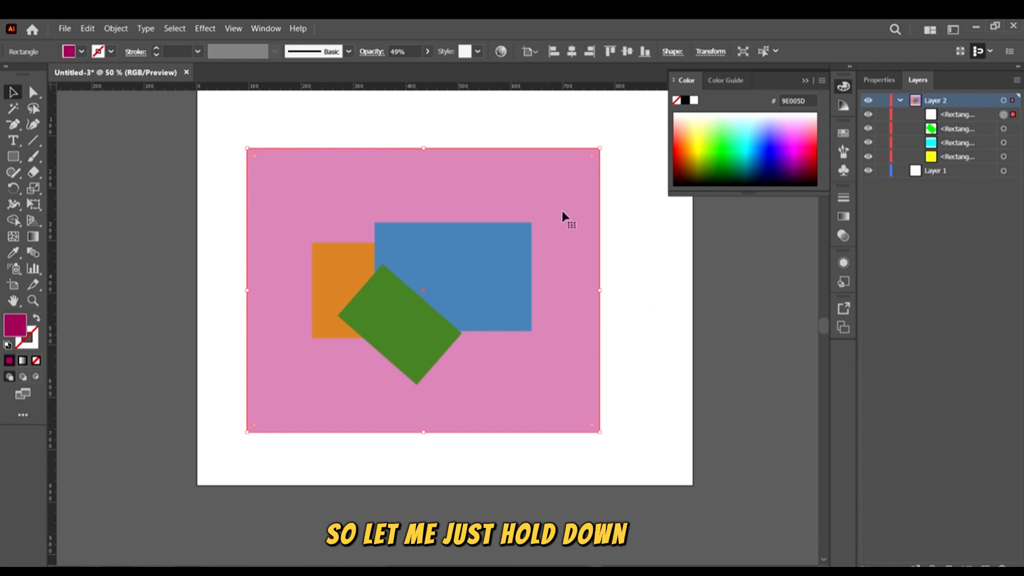
{"action": "left_click", "coordinate": [696, 313]}
{"action": "left_click", "coordinate": [529, 268]}
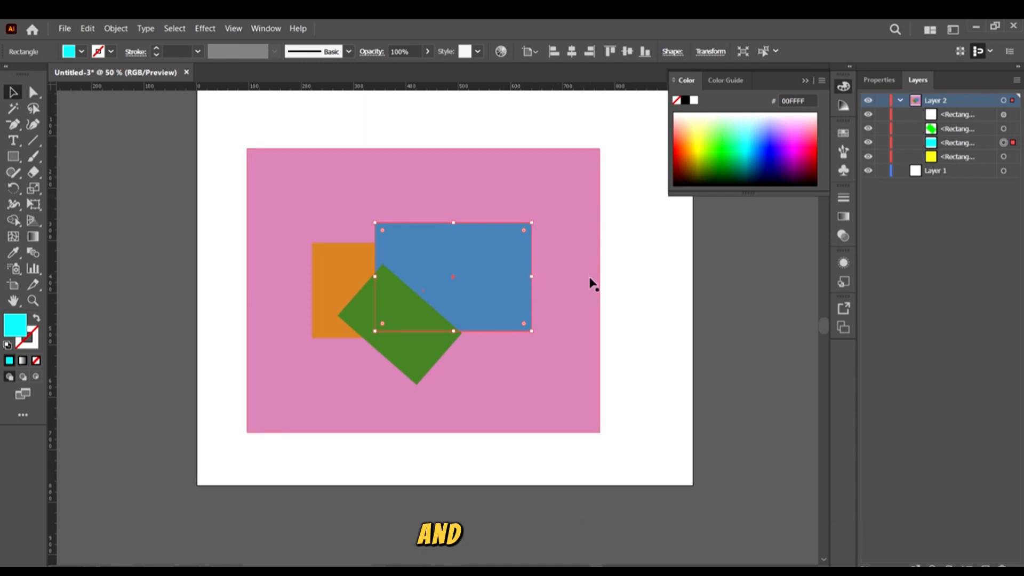
Enlarge the cyan rectangle behind by extending its right and bottom edges, and reselect the front magenta rectangle.
{"action": "left_click_drag", "start_coordinate": [532, 277], "coordinate": [557, 277]}
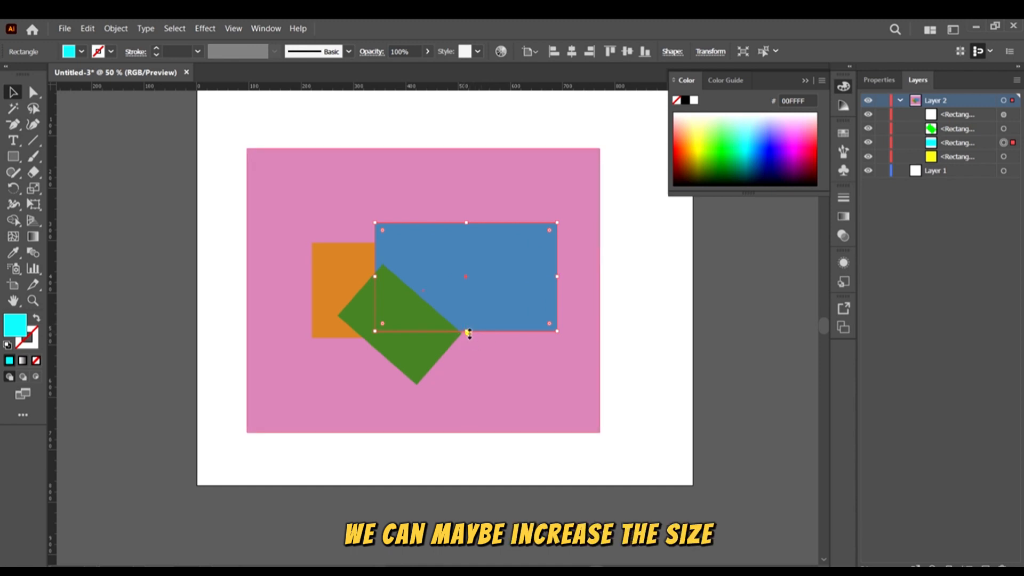
{"action": "left_click_drag", "start_coordinate": [469, 332], "coordinate": [467, 366]}
{"action": "left_click", "coordinate": [560, 373]}
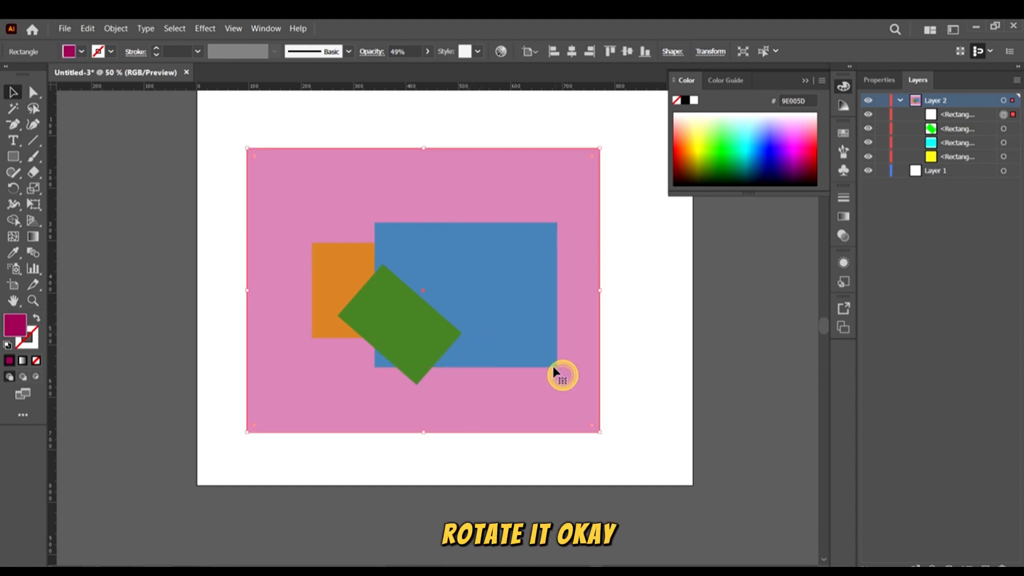
{"action": "left_click", "coordinate": [549, 359]}
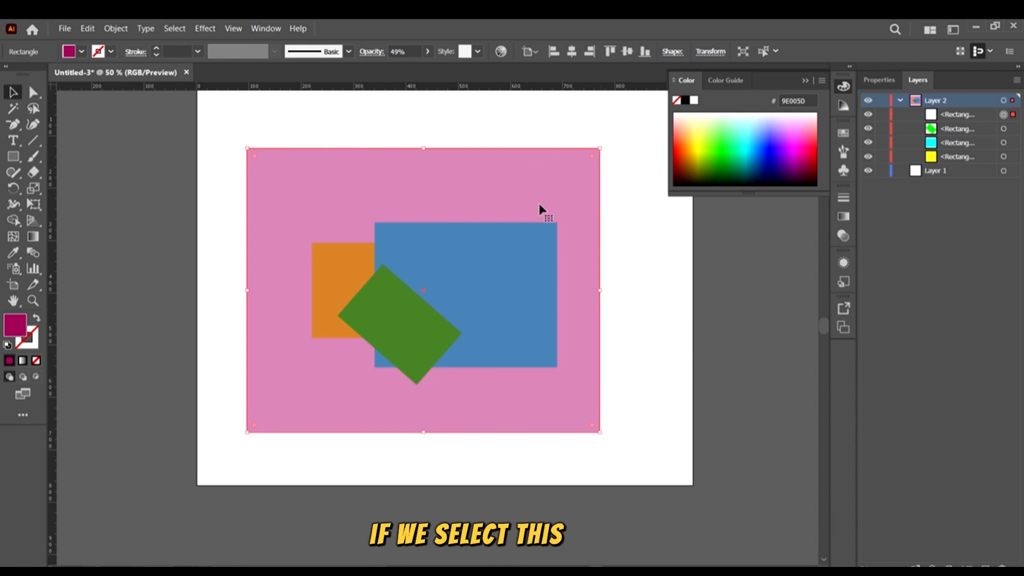
Select the cyan rectangle through the magenta one again, shrink it slightly from its upper-right corner, and move it upward.
{"action": "left_click", "coordinate": [581, 176]}
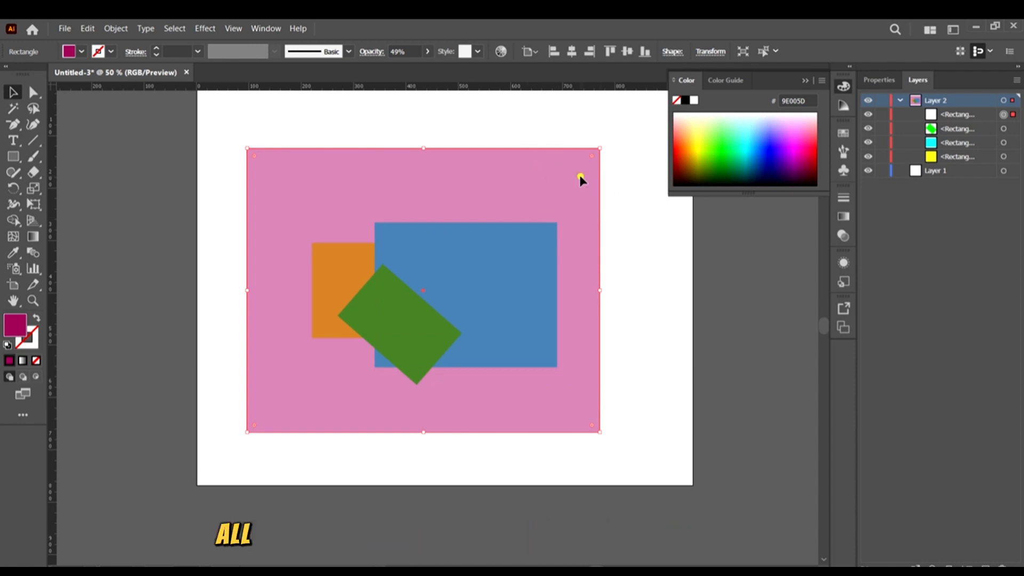
{"action": "double_click", "coordinate": [547, 268]}
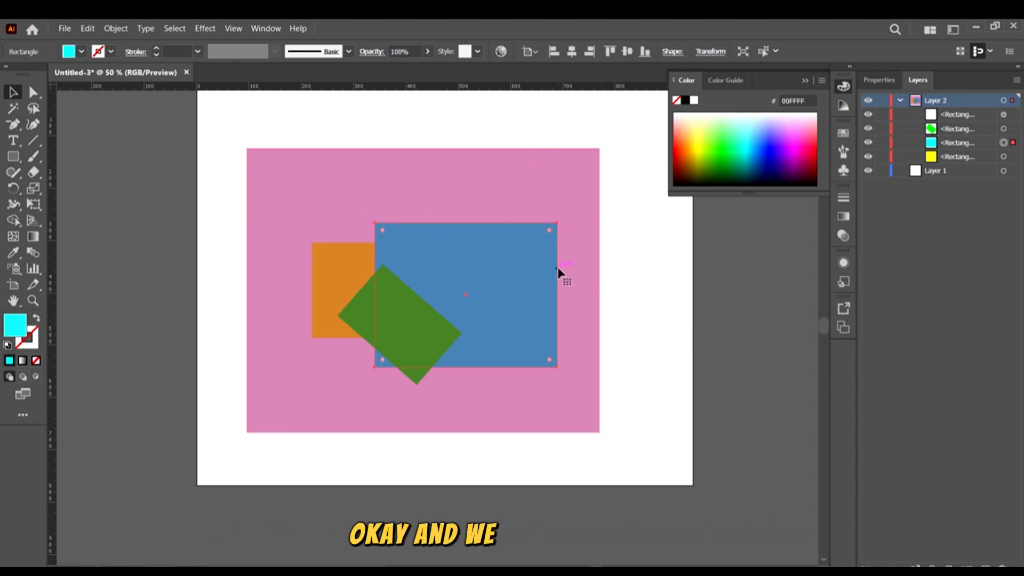
{"action": "left_click", "coordinate": [558, 222]}
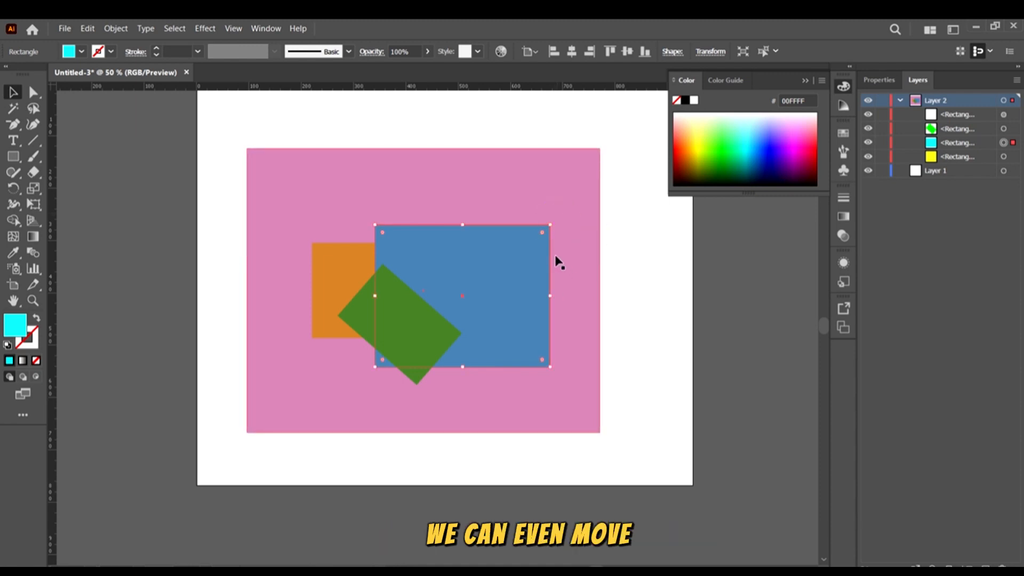
{"action": "left_click_drag", "start_coordinate": [552, 248], "coordinate": [515, 236]}
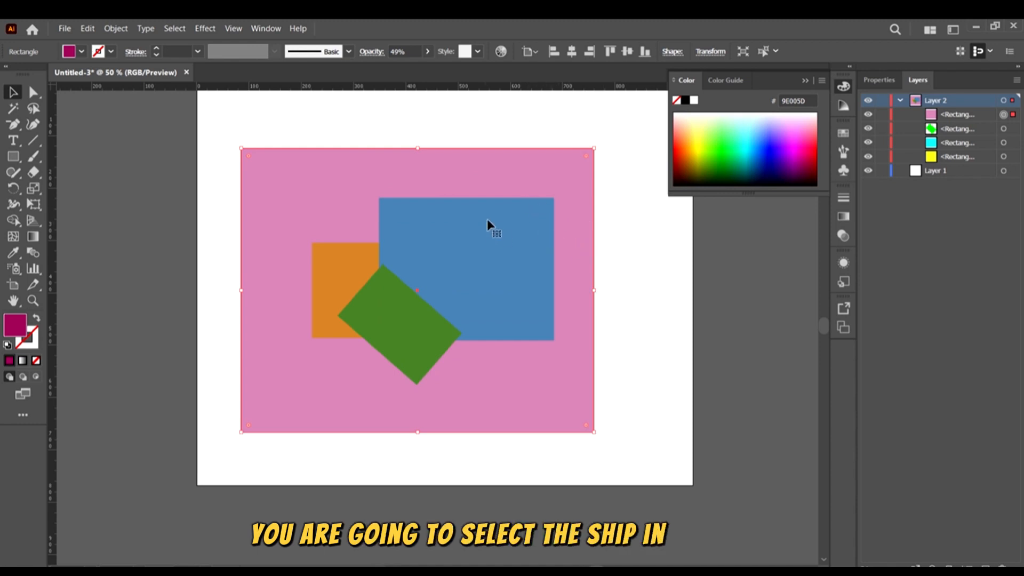
Select the cyan rectangle behind the magenta one once more and make it narrower.
{"action": "left_click", "coordinate": [553, 231], "text": "ctrl"}
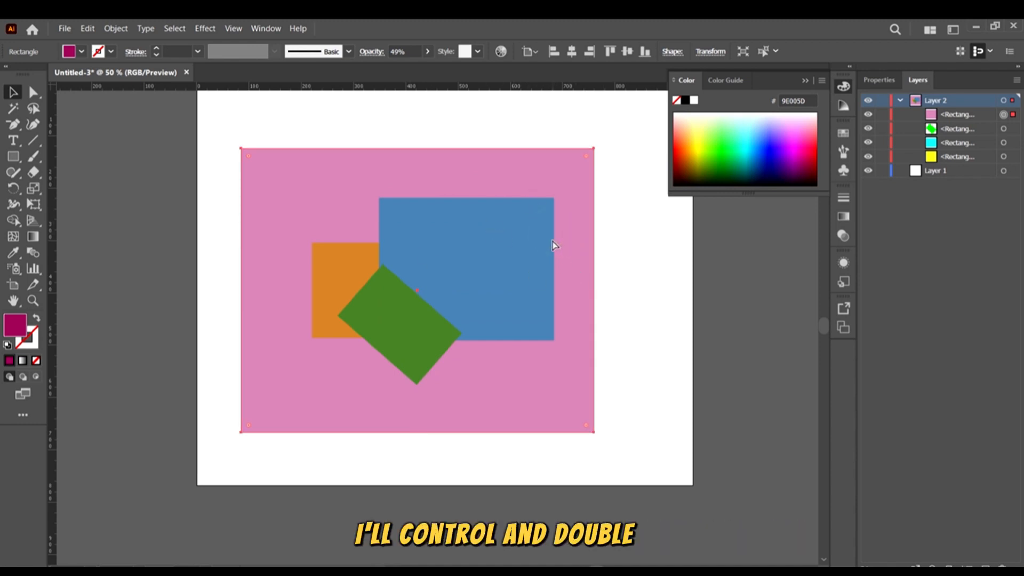
{"action": "left_click", "coordinate": [549, 235], "text": "ctrl"}
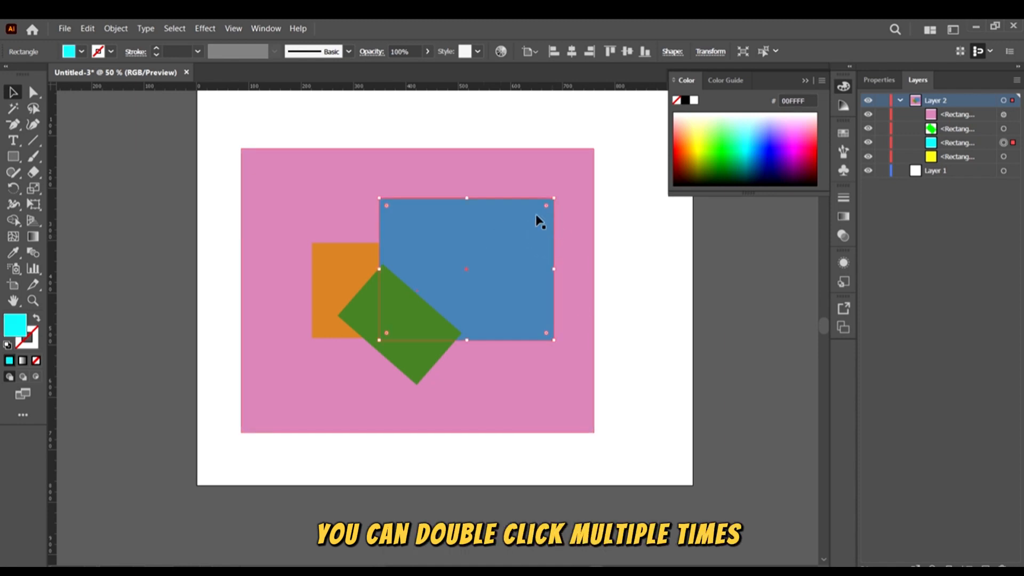
{"action": "mouse_move", "coordinate": [378, 271]}
{"action": "left_mouse_down"}
{"action": "mouse_move", "coordinate": [443, 291]}
{"action": "mouse_move", "coordinate": [400, 288]}
{"action": "mouse_move", "coordinate": [445, 293]}
{"action": "mouse_move", "coordinate": [394, 284]}
{"action": "left_mouse_up"}
{"action": "left_click", "coordinate": [452, 198]}
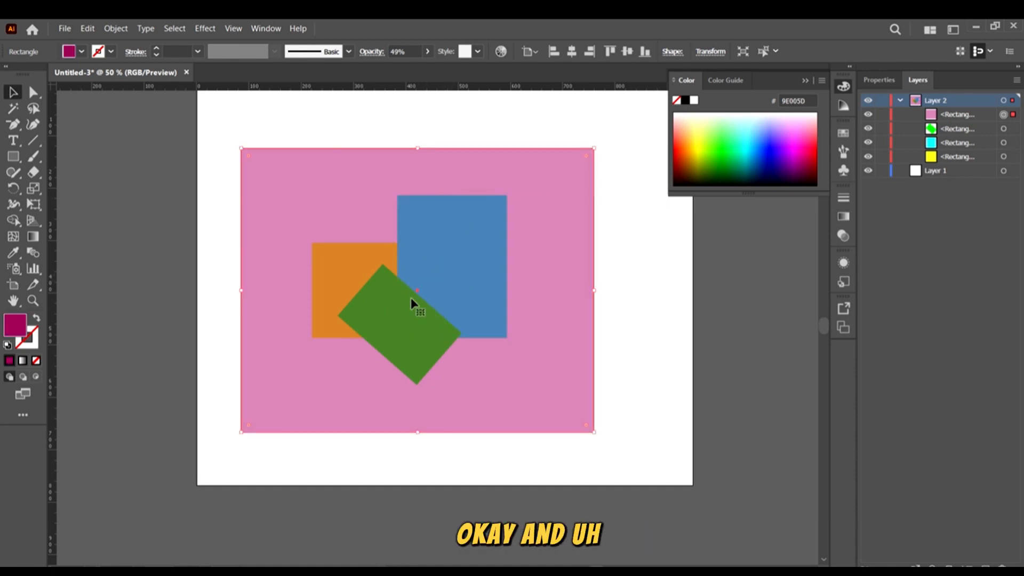
Shear the cyan rectangle behind the magenta one with a 73° shear angle along the horizontal axis, with preview on.
{"action": "left_click", "coordinate": [399, 249]}
{"action": "right_click", "coordinate": [401, 251]}
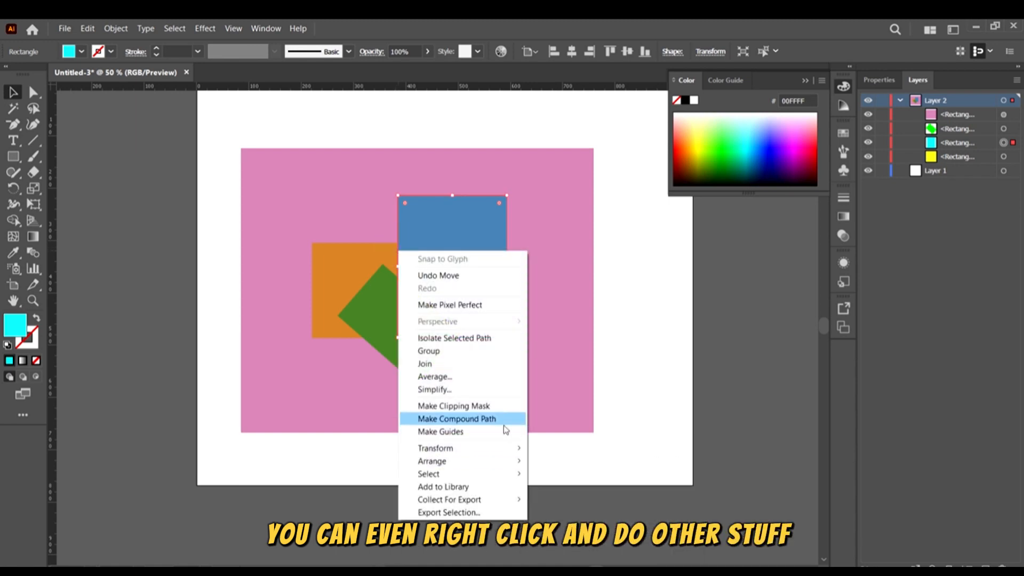
{"action": "mouse_move", "coordinate": [477, 455]}
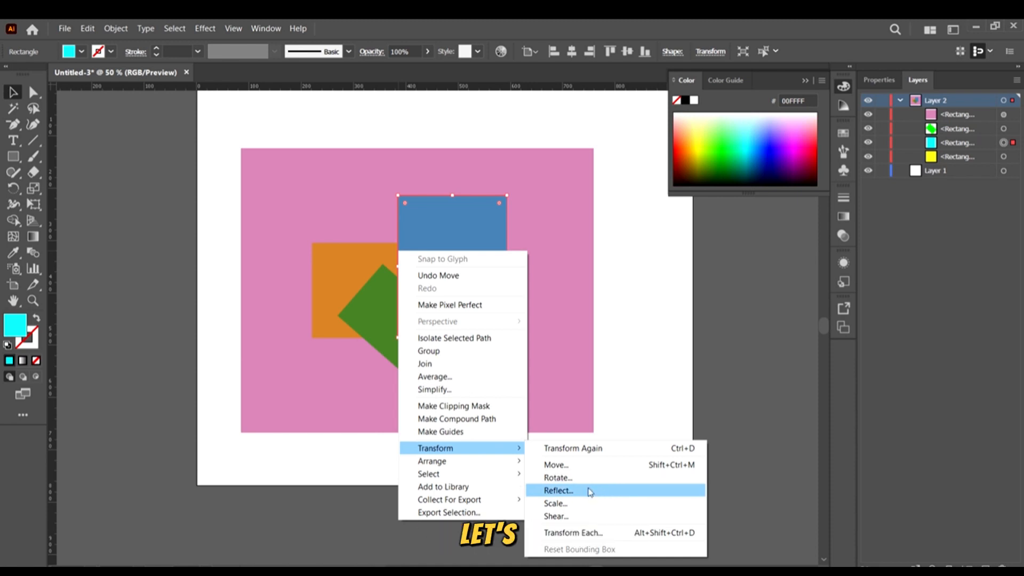
{"action": "left_click", "coordinate": [590, 516]}
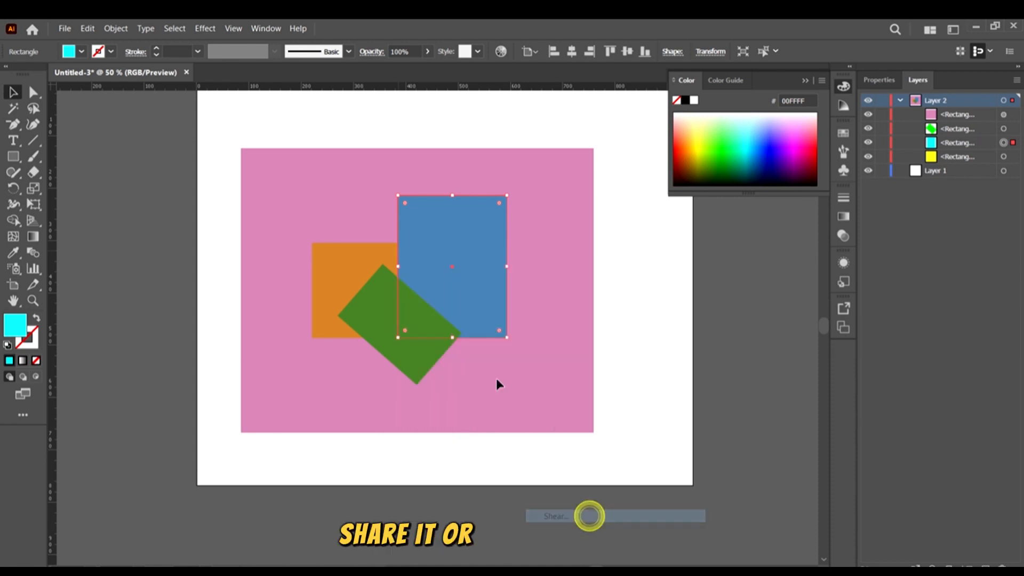
{"action": "left_click_drag", "start_coordinate": [508, 165], "coordinate": [656, 201]}
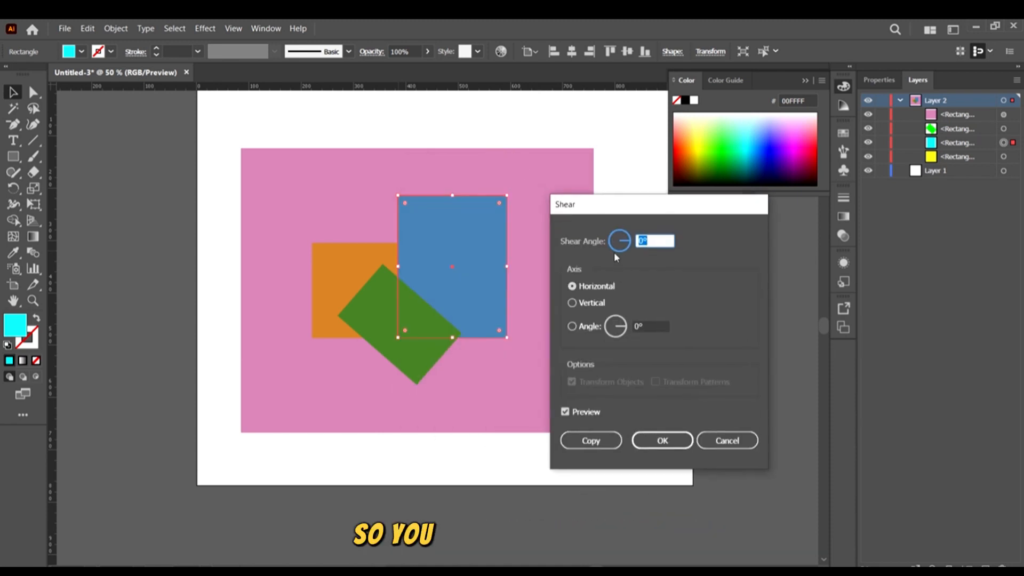
{"action": "left_click", "coordinate": [622, 232]}
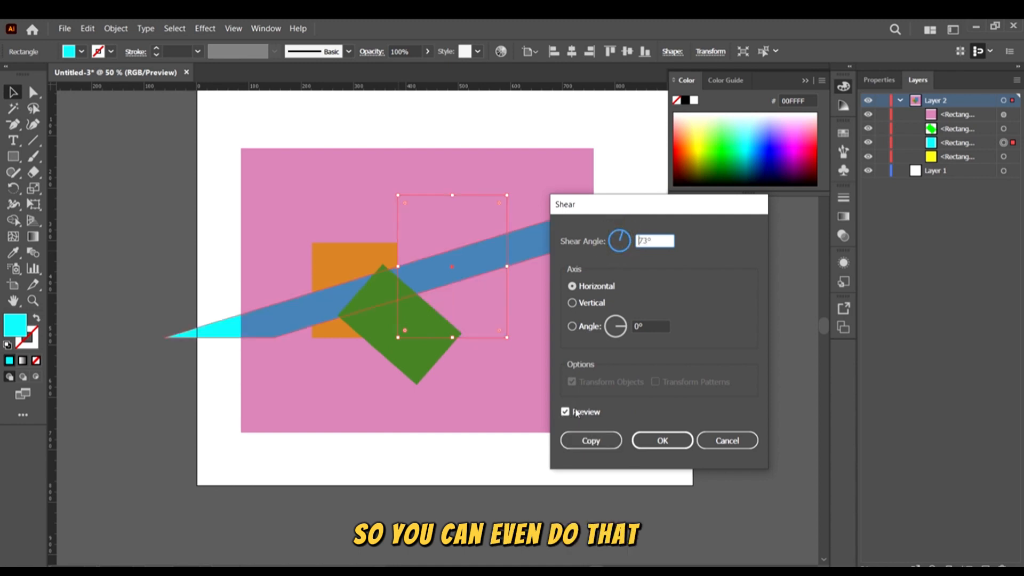
Shear the cyan rectangle by 73° along the horizontal axis.
{"action": "left_click", "coordinate": [662, 441]}
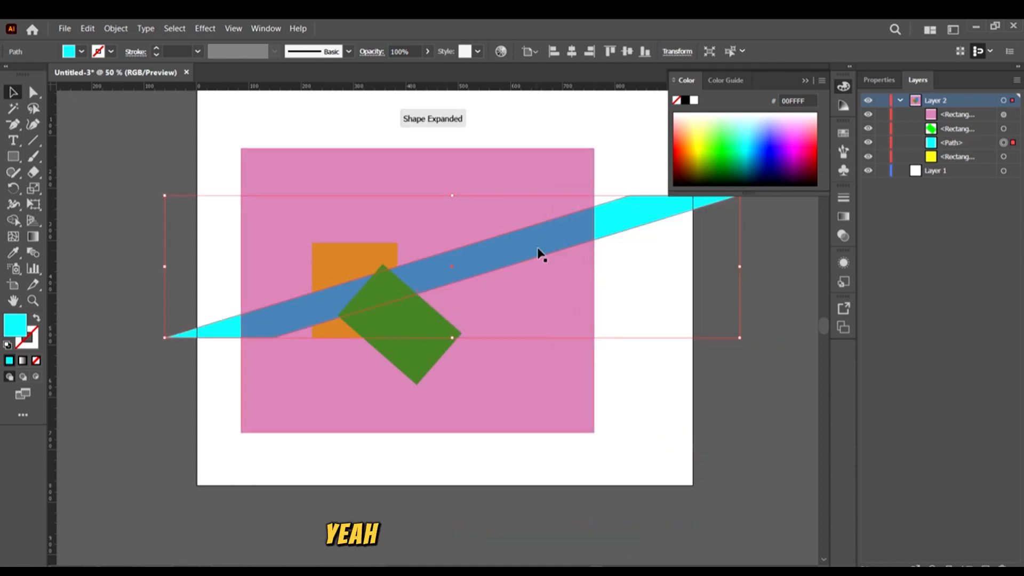
{"action": "scroll", "coordinate": [538, 250], "scroll_direction": "down", "scroll_amount": 4}
{"action": "scroll", "coordinate": [543, 266], "scroll_direction": "up", "scroll_amount": 3}
Delete the sheared cyan shape, the pink rectangle, and the remaining green and yellow rectangles from the artboard.
{"action": "left_click_drag", "start_coordinate": [648, 369], "coordinate": [592, 150]}
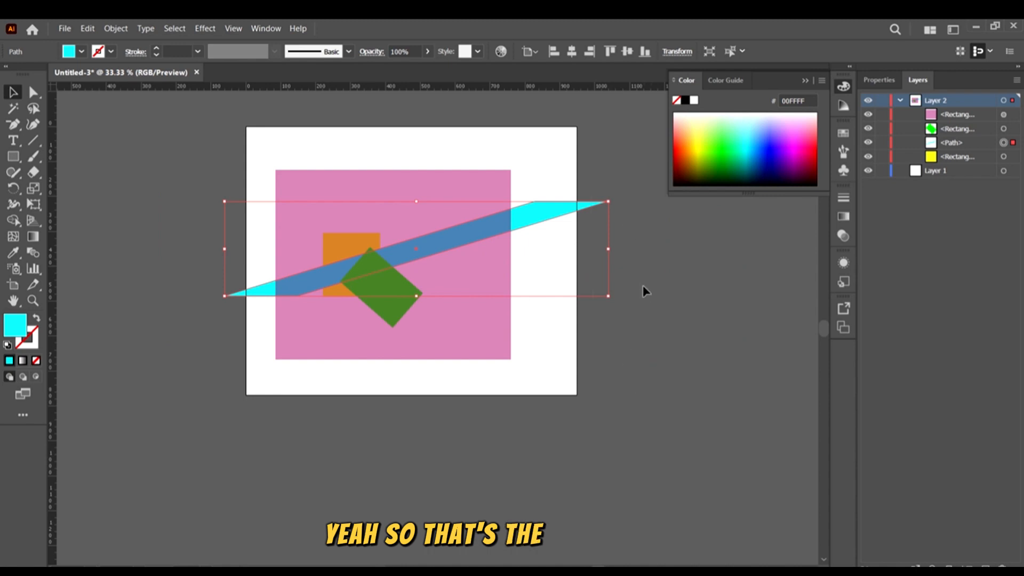
{"action": "key", "text": "Delete"}
{"action": "scroll", "coordinate": [473, 259], "scroll_direction": "up", "scroll_amount": 2}
{"action": "left_click", "coordinate": [401, 331]}
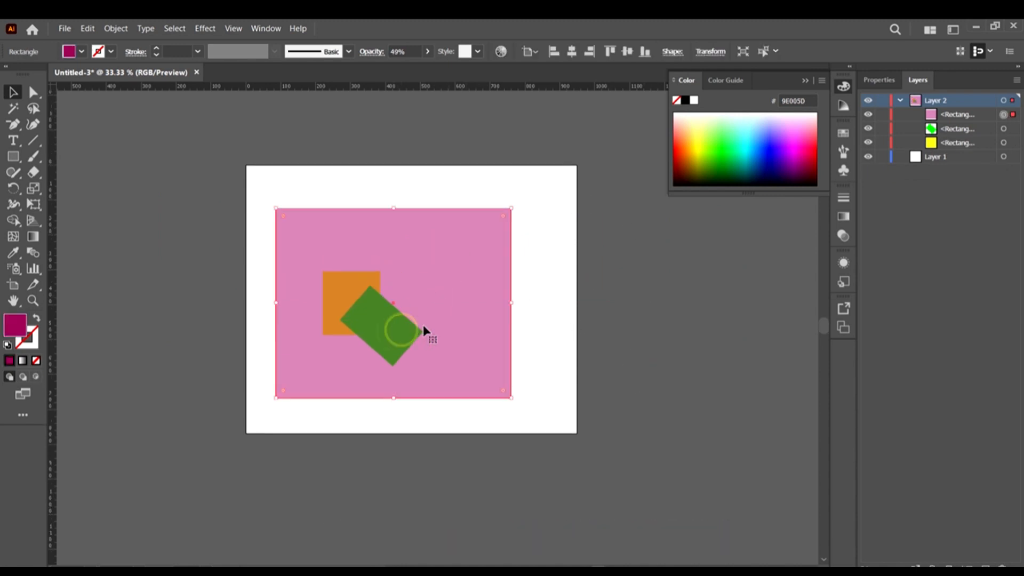
{"action": "key", "text": "Delete"}
{"action": "left_click_drag", "start_coordinate": [452, 391], "coordinate": [377, 272]}
{"action": "key", "text": "Delete"}
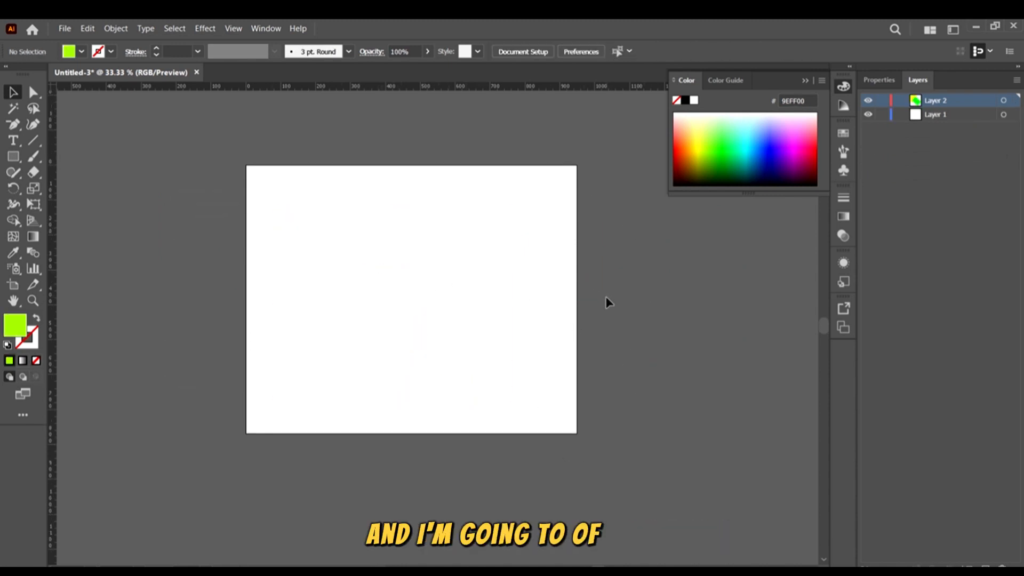
{"action": "scroll", "coordinate": [521, 273], "scroll_direction": "up", "scroll_amount": 1}
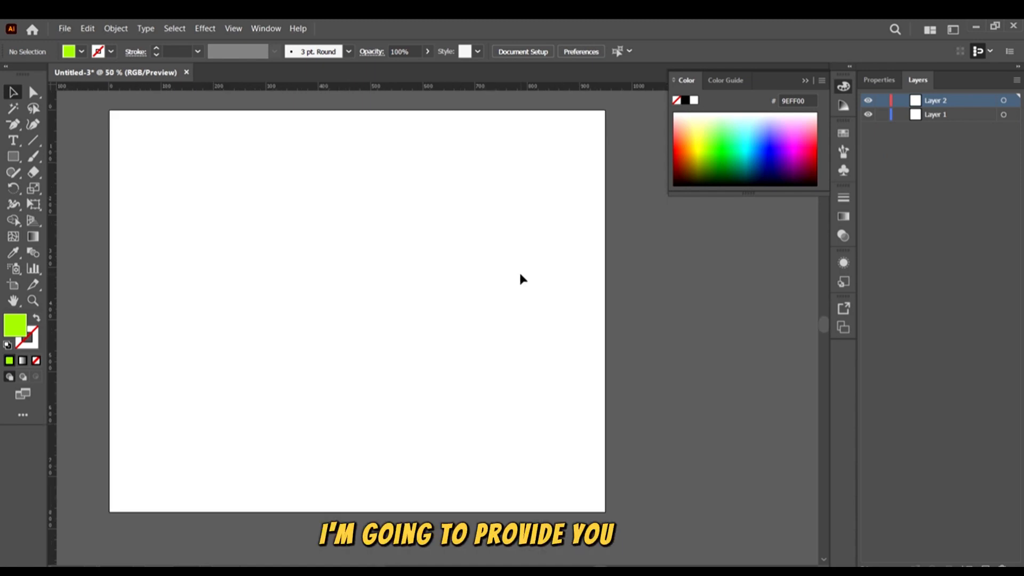
{"action": "scroll", "coordinate": [434, 261], "scroll_direction": "up", "scroll_amount": 1}
{"action": "scroll", "coordinate": [295, 218], "scroll_direction": "left", "scroll_amount": 2}
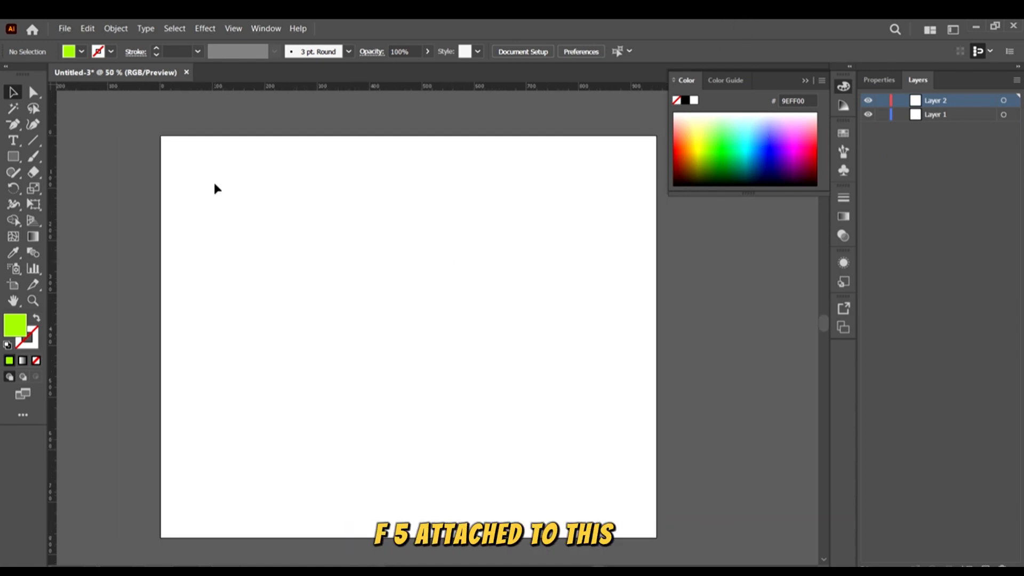
{"action": "scroll", "coordinate": [215, 185], "scroll_direction": "down", "scroll_amount": 1}
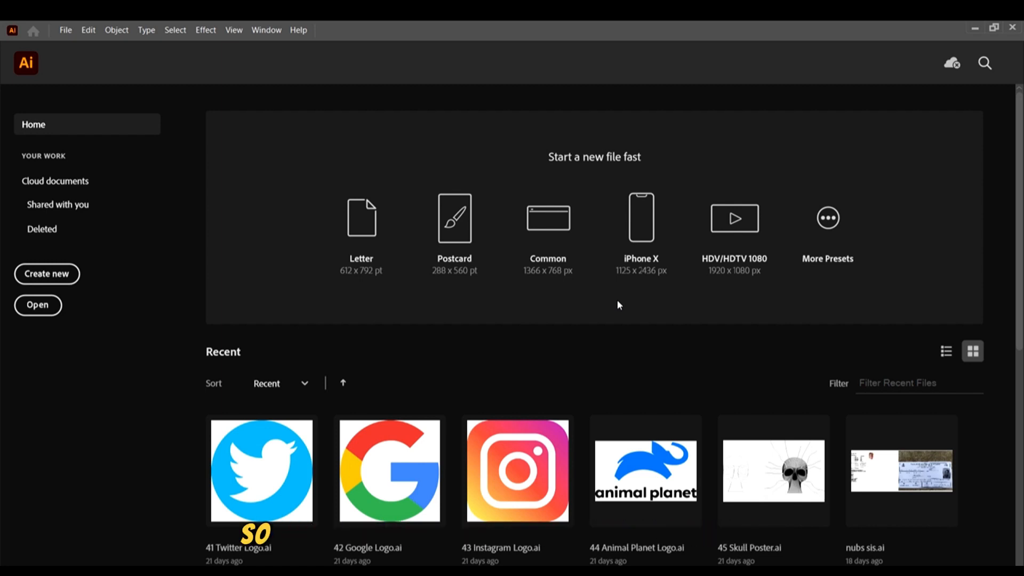
Create a new document from the Common 1366 x 768 px preset.
{"action": "left_click", "coordinate": [556, 225]}
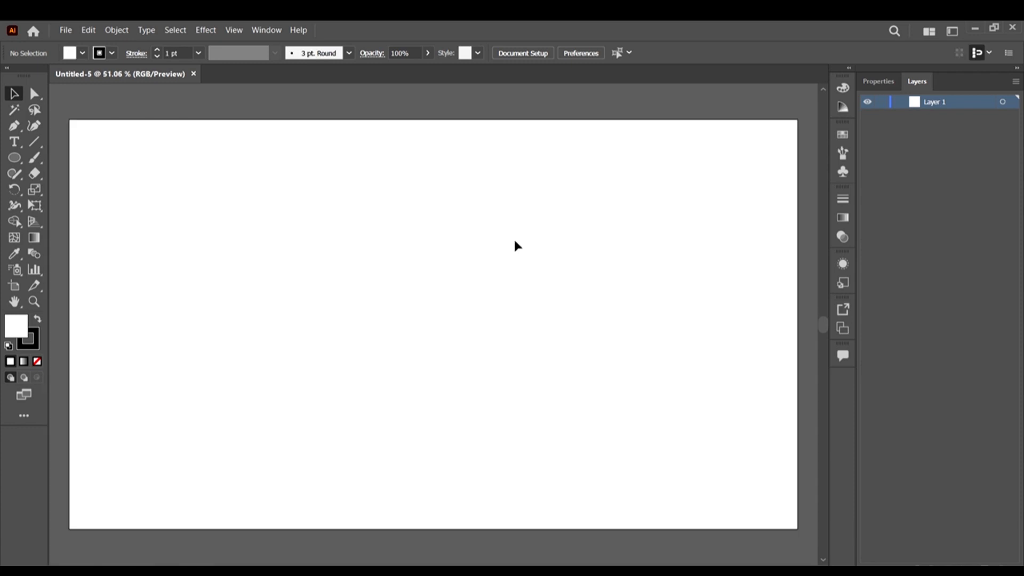
{"action": "scroll", "coordinate": [523, 256], "scroll_direction": "down", "scroll_amount": 2}
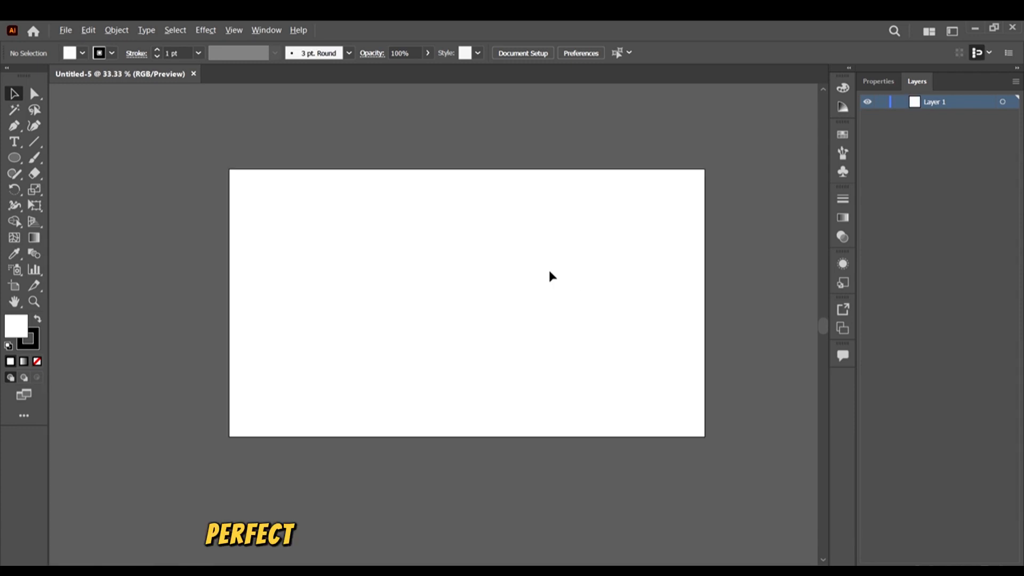
{"action": "scroll", "coordinate": [527, 267], "scroll_direction": "up", "scroll_amount": 2}
{"action": "scroll", "coordinate": [206, 208], "scroll_direction": "down", "scroll_amount": 1}
Draw a circle about 359 px in diameter with the Ellipse tool near the middle of the artboard.
{"action": "left_click", "coordinate": [14, 159]}
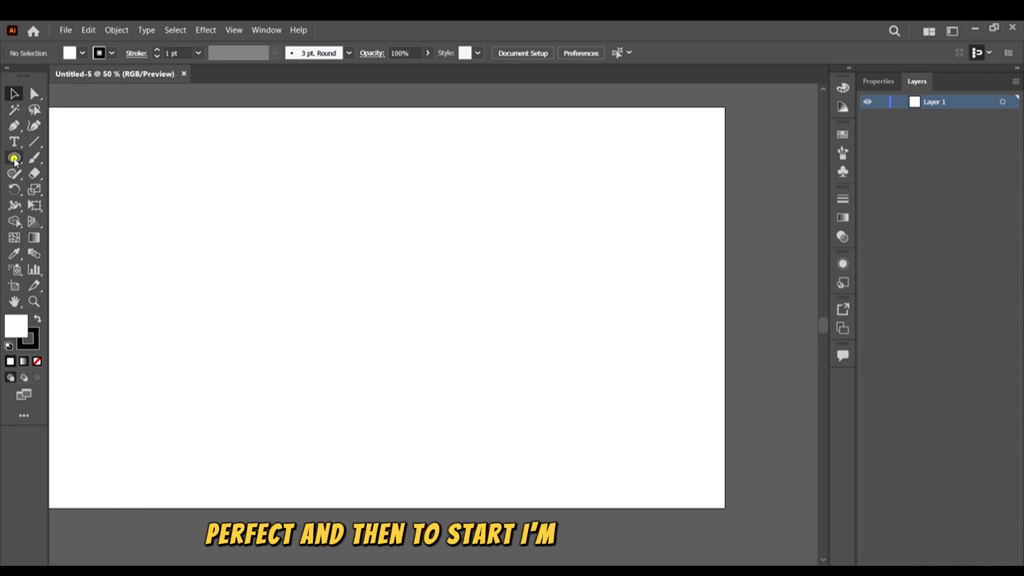
{"action": "left_click_drag", "start_coordinate": [277, 223], "coordinate": [465, 395]}
{"action": "left_click", "coordinate": [14, 95]}
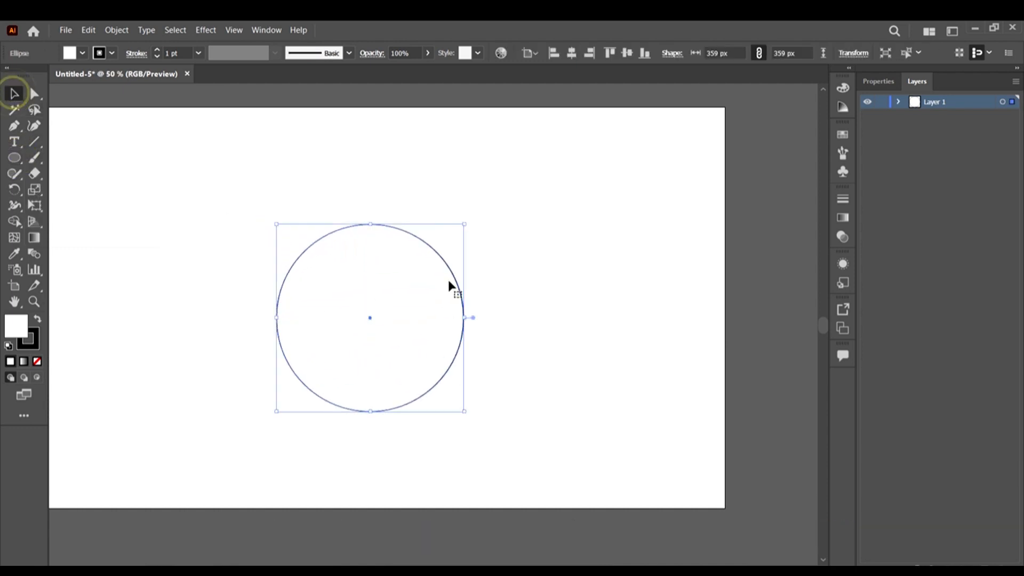
{"action": "mouse_move", "coordinate": [449, 266]}
{"action": "left_mouse_down"}
{"action": "mouse_move", "coordinate": [434, 251]}
{"action": "mouse_move", "coordinate": [464, 268]}
{"action": "left_mouse_up"}
{"action": "scroll", "coordinate": [459, 253], "scroll_direction": "down", "scroll_amount": 1}
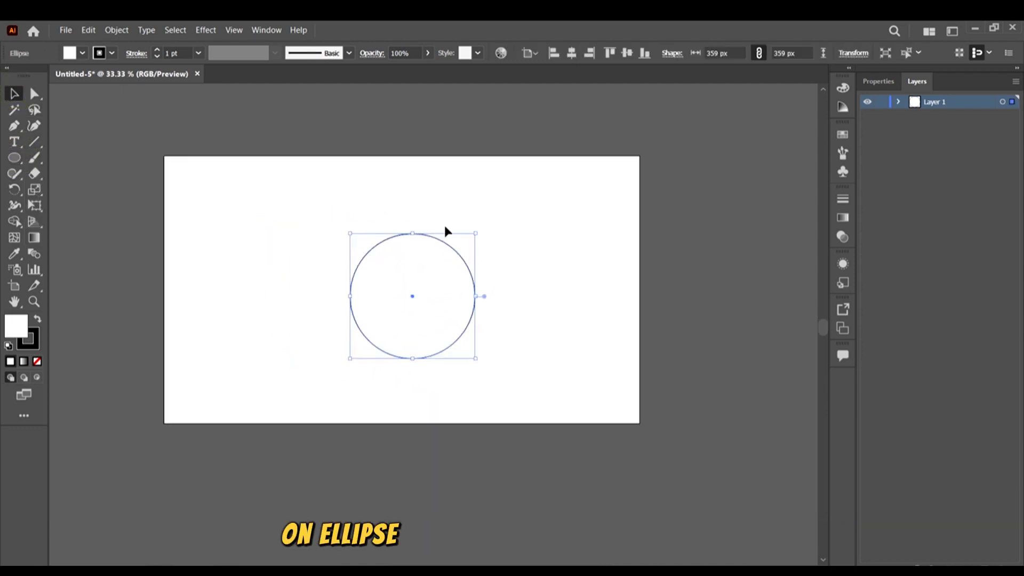
Fill the circle with red and set its stroke to none.
{"action": "left_click", "coordinate": [83, 53]}
{"action": "left_click", "coordinate": [64, 76]}
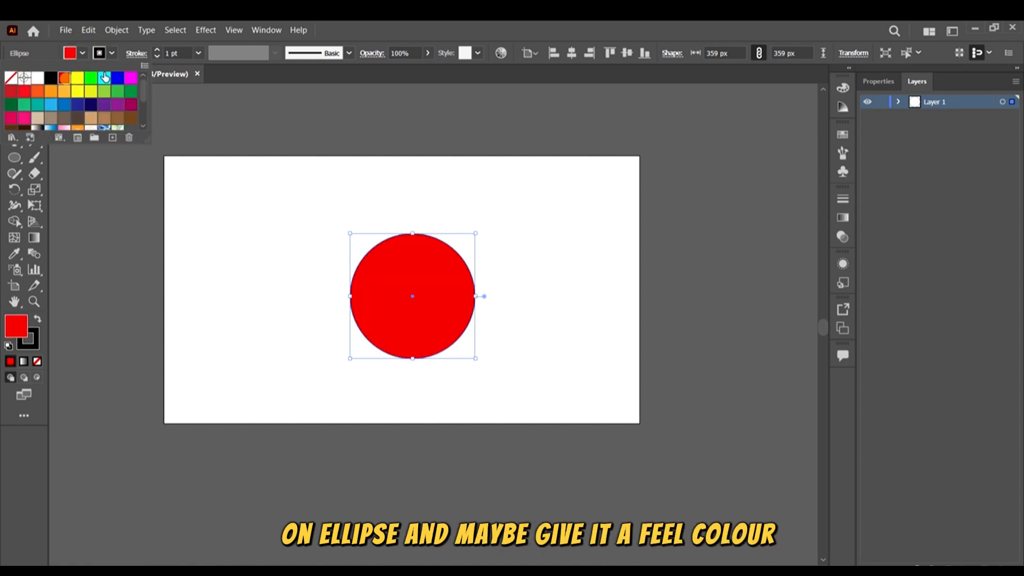
{"action": "left_click", "coordinate": [110, 53]}
{"action": "left_click", "coordinate": [110, 53]}
{"action": "left_click", "coordinate": [8, 75]}
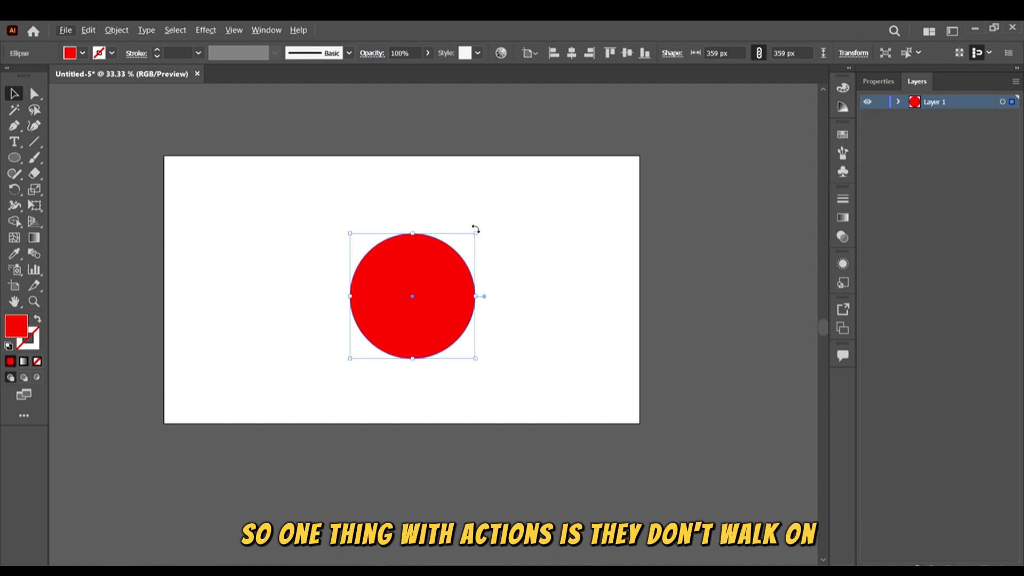
Scale the red circle down to about 317 px and shift it slightly up and to the left.
{"action": "left_click_drag", "start_coordinate": [475, 234], "coordinate": [468, 241]}
{"action": "left_click_drag", "start_coordinate": [440, 300], "coordinate": [425, 289]}
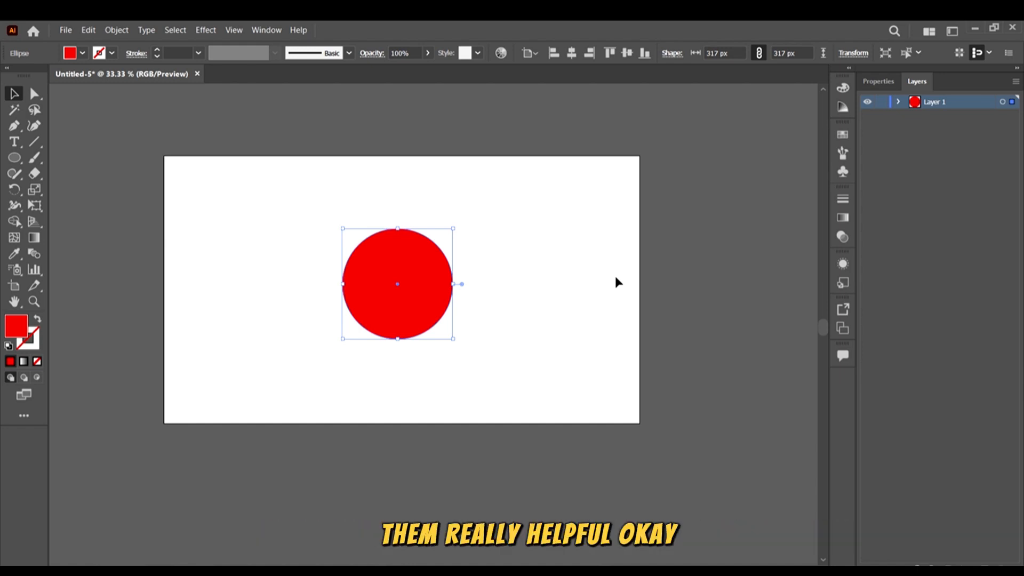
{"action": "left_click", "coordinate": [208, 29]}
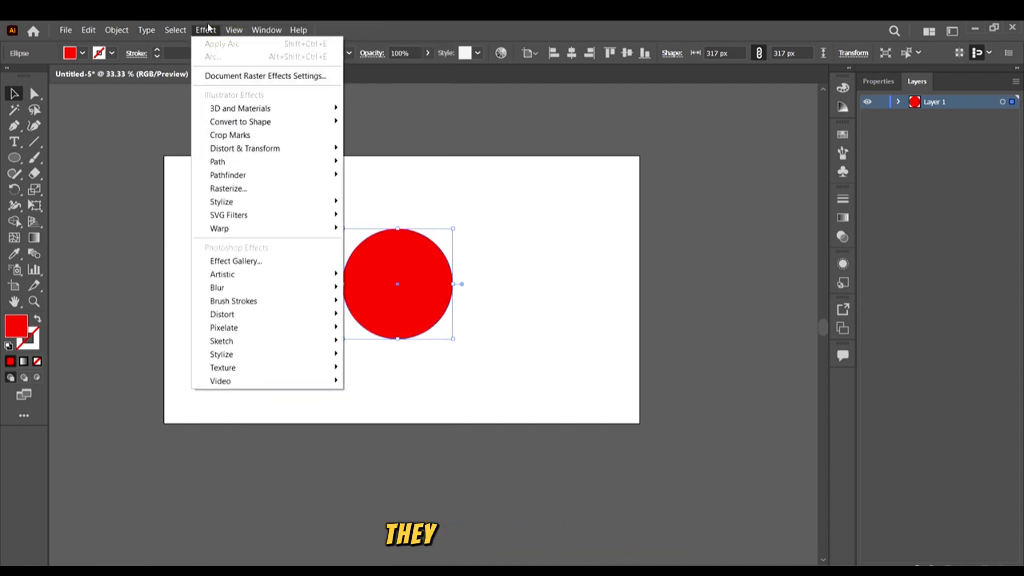
{"action": "left_click", "coordinate": [208, 29]}
{"action": "left_click", "coordinate": [208, 29]}
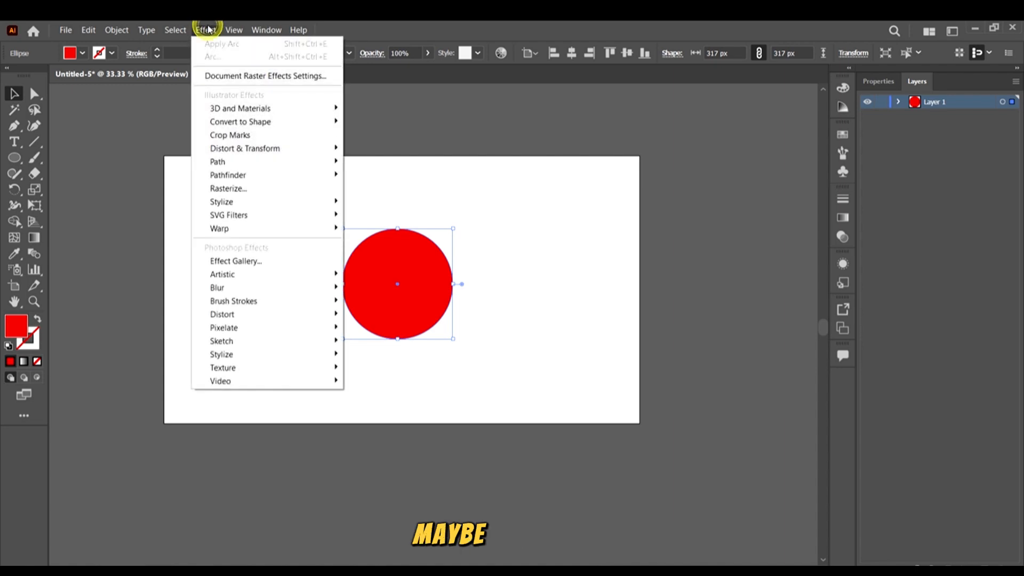
{"action": "mouse_move", "coordinate": [240, 201]}
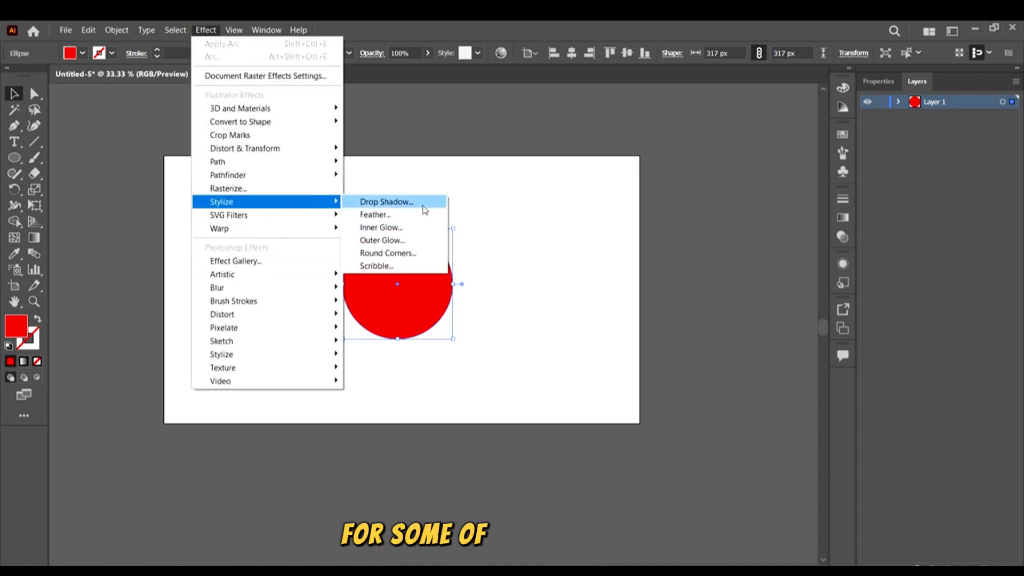
{"action": "left_click", "coordinate": [380, 23]}
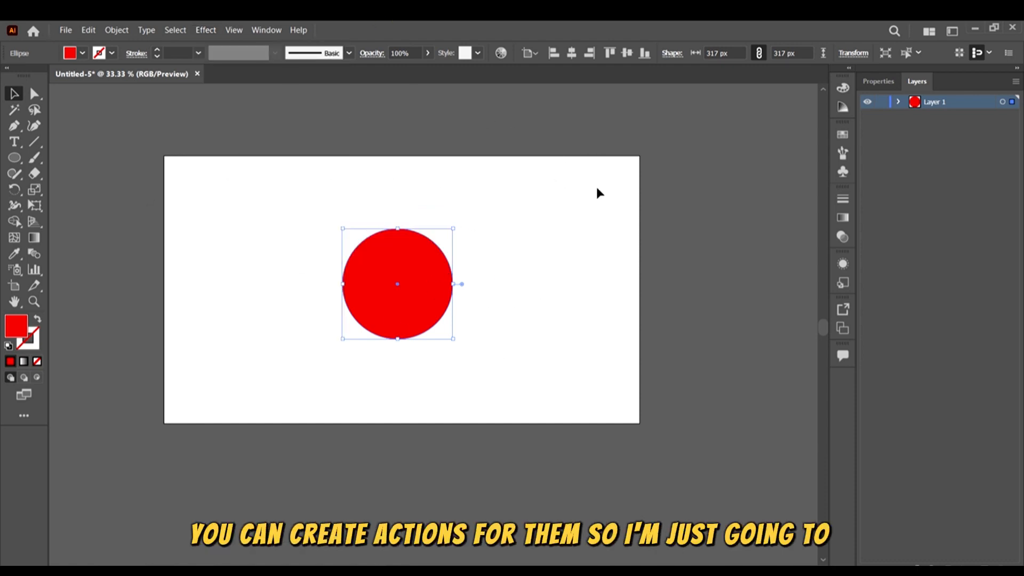
Show the Actions panel and place it clear of the red circle.
{"action": "left_click", "coordinate": [263, 30]}
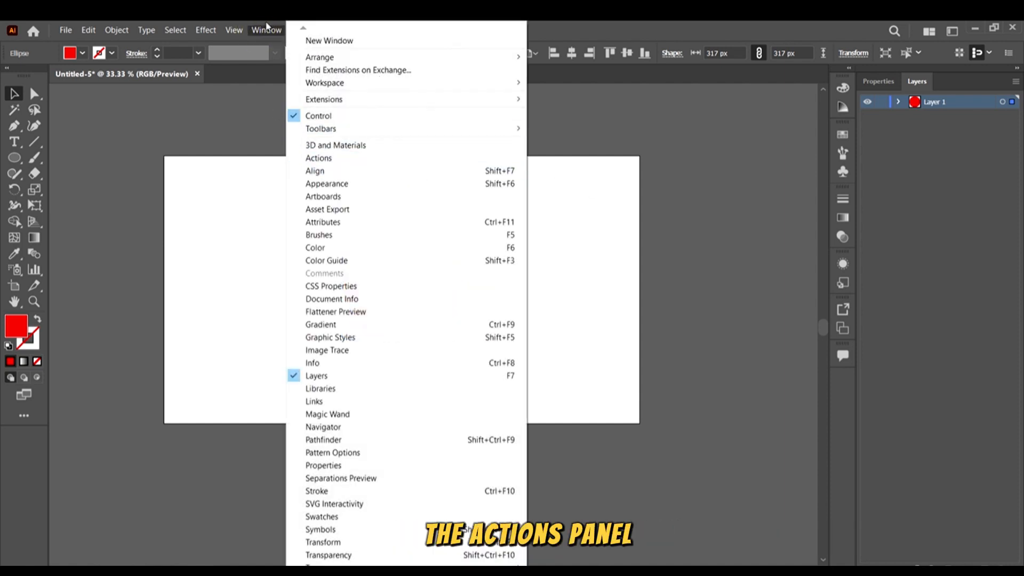
{"action": "left_click", "coordinate": [270, 31]}
{"action": "left_click", "coordinate": [272, 31]}
{"action": "left_click", "coordinate": [352, 158]}
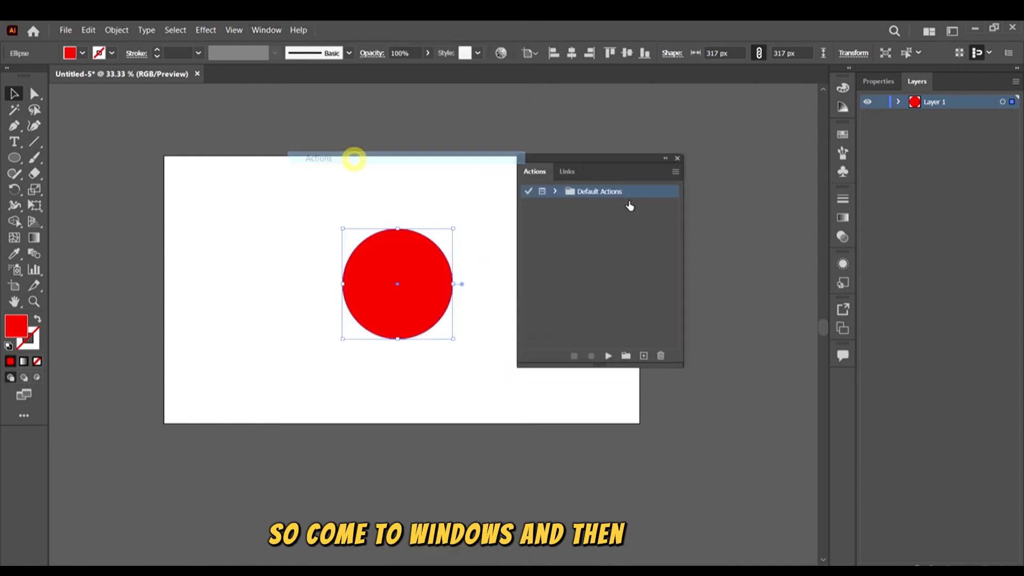
{"action": "left_click_drag", "start_coordinate": [605, 159], "coordinate": [691, 134]}
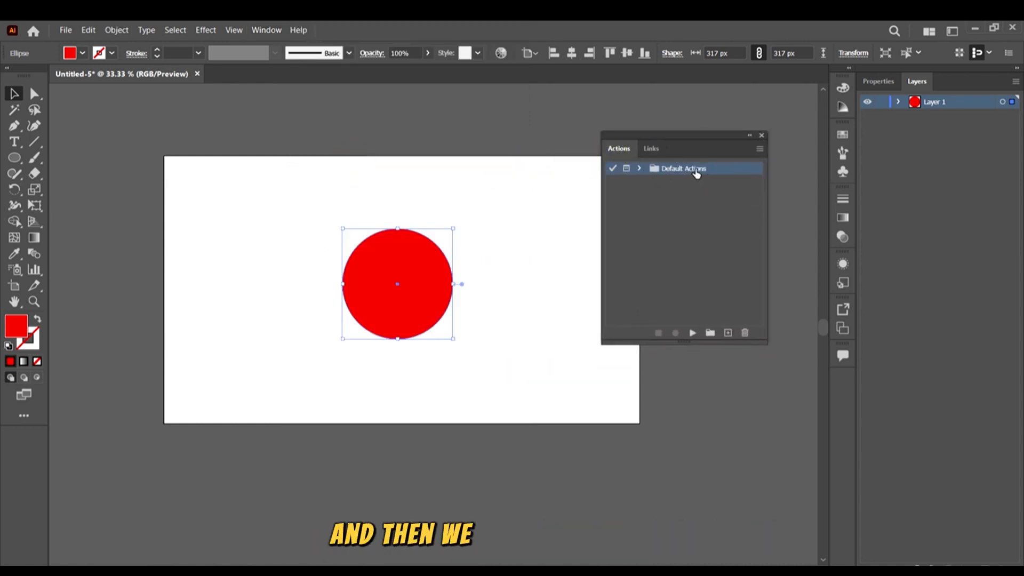
Play the Opacity 60 (selection) action from the Default Actions set on the red circle.
{"action": "left_click", "coordinate": [640, 168]}
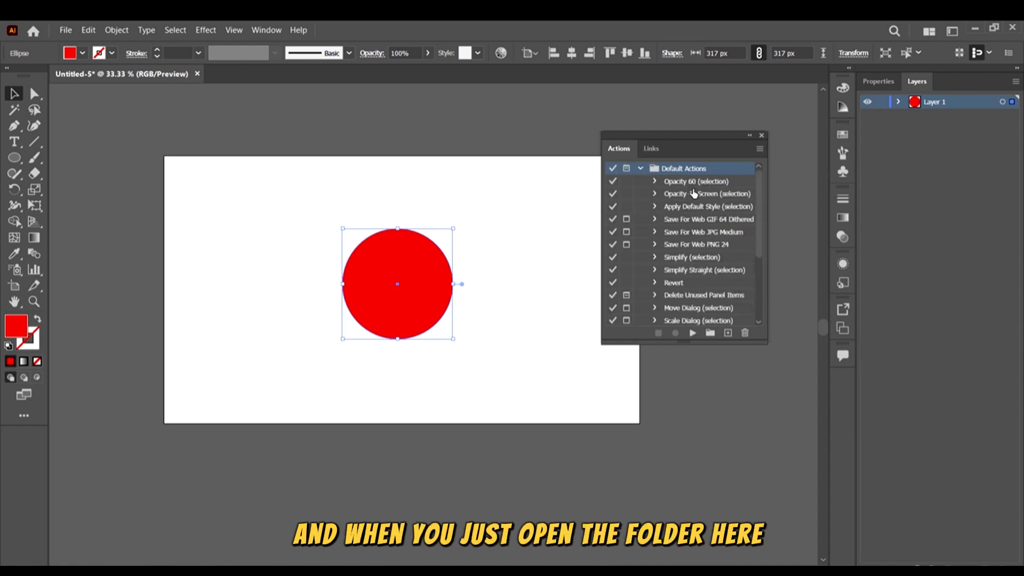
{"action": "scroll", "coordinate": [715, 240], "scroll_direction": "down", "scroll_amount": 3}
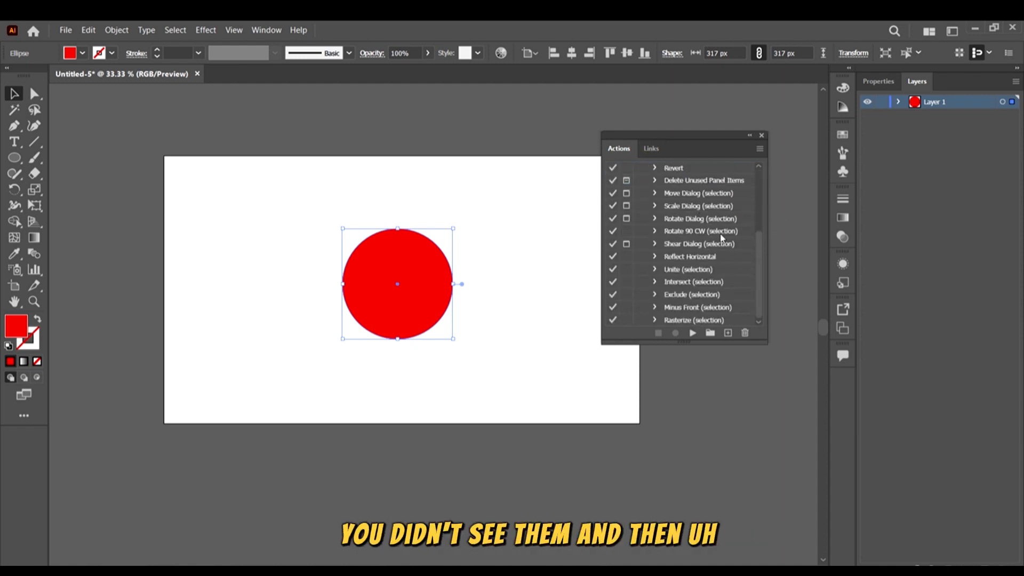
{"action": "scroll", "coordinate": [722, 238], "scroll_direction": "up", "scroll_amount": 3}
{"action": "left_click", "coordinate": [709, 181]}
{"action": "left_click_drag", "start_coordinate": [711, 137], "coordinate": [752, 112]}
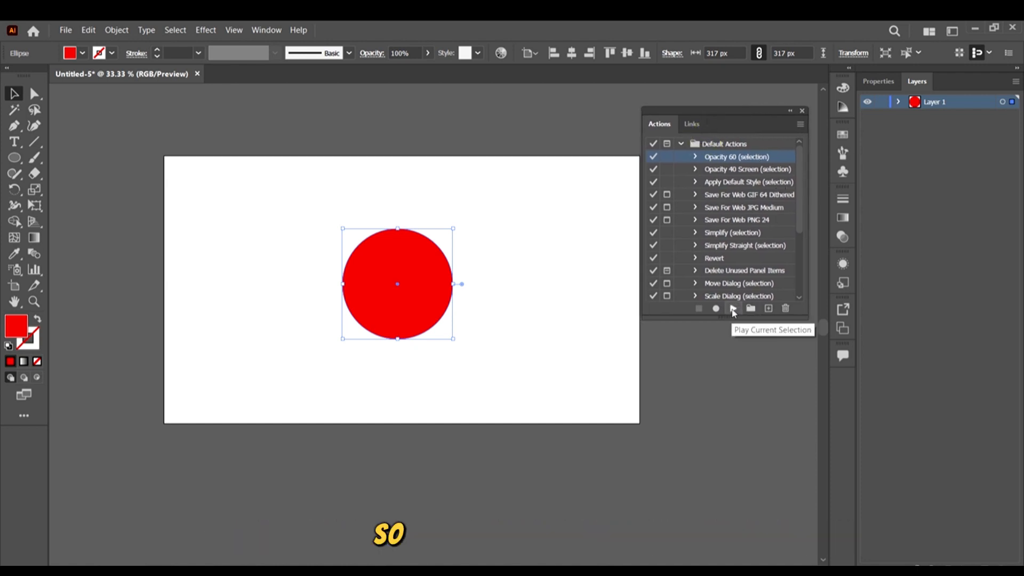
{"action": "left_click", "coordinate": [733, 310]}
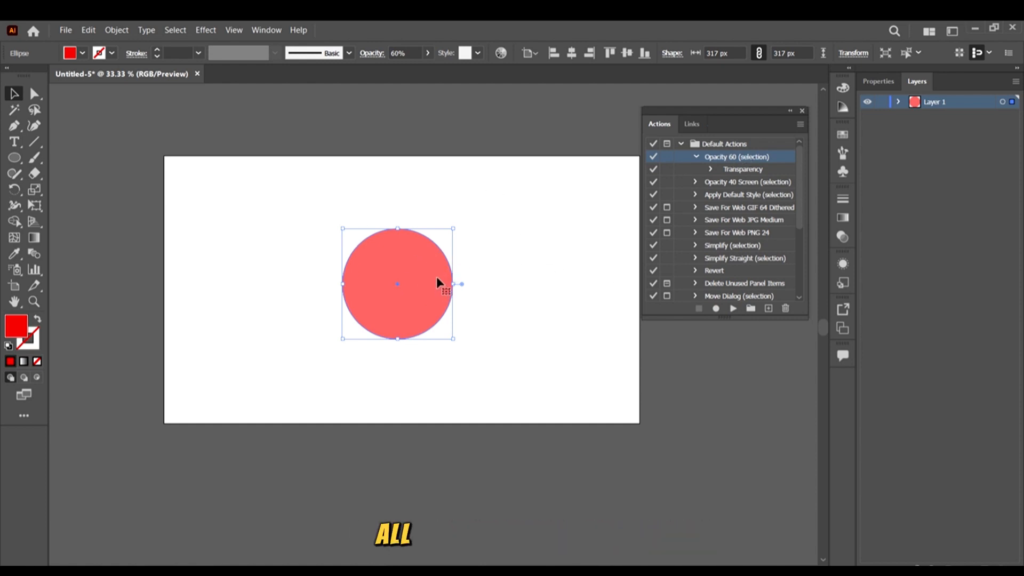
{"action": "scroll", "coordinate": [427, 263], "scroll_direction": "up", "scroll_amount": 1}
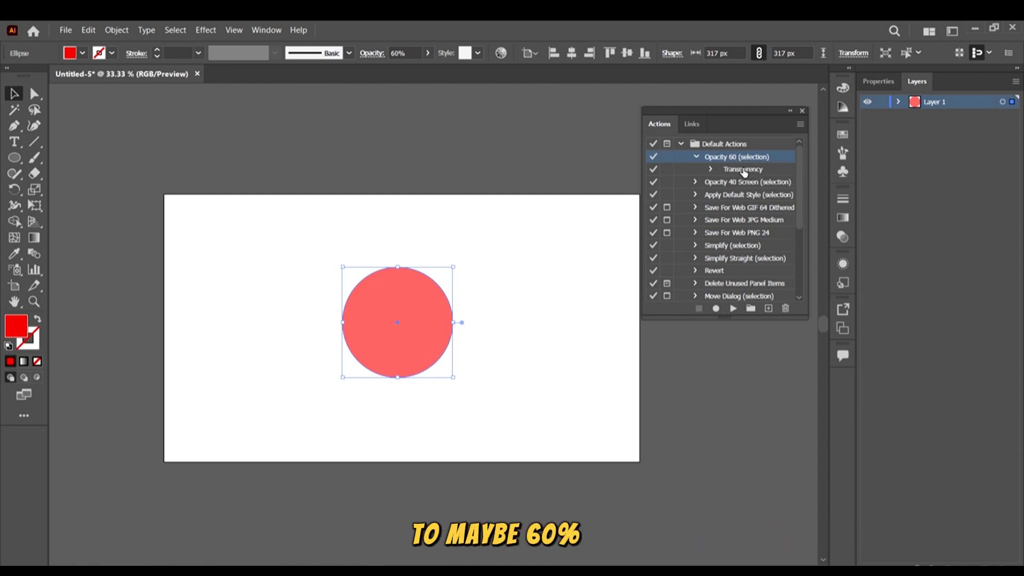
{"action": "left_click", "coordinate": [405, 53]}
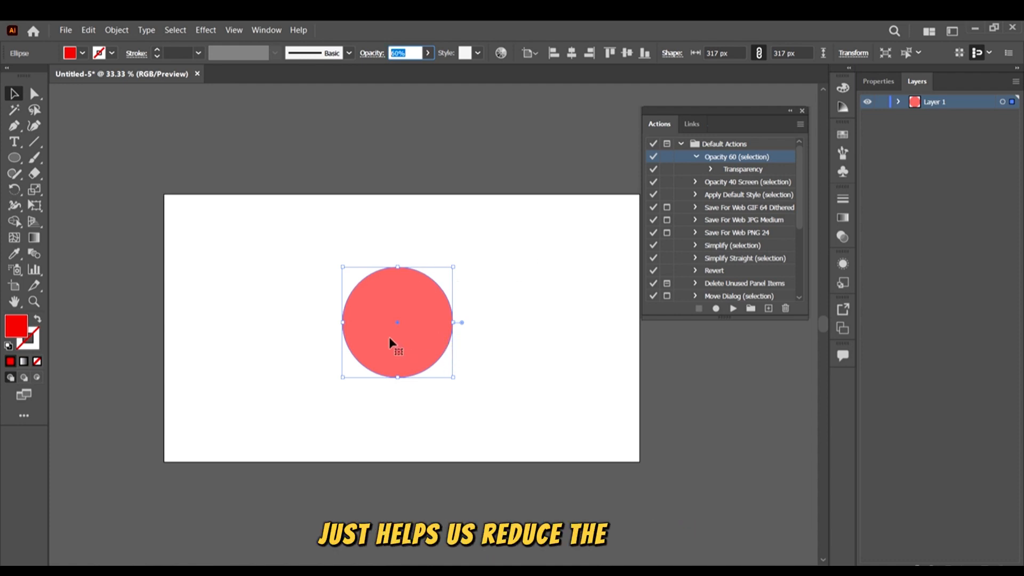
Draw seven more red ellipses of varied sizes and proportions around the semi-transparent circle.
{"action": "left_click", "coordinate": [15, 158]}
{"action": "left_click_drag", "start_coordinate": [167, 245], "coordinate": [242, 320]}
{"action": "left_click_drag", "start_coordinate": [328, 201], "coordinate": [406, 233]}
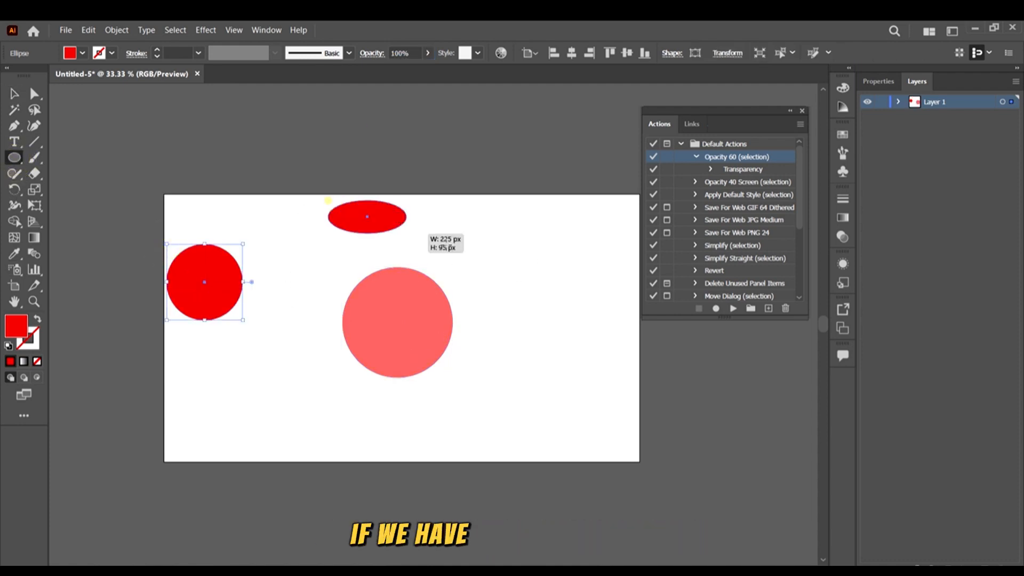
{"action": "left_click_drag", "start_coordinate": [470, 169], "coordinate": [536, 212]}
{"action": "left_click_drag", "start_coordinate": [583, 363], "coordinate": [608, 417]}
{"action": "left_click_drag", "start_coordinate": [325, 435], "coordinate": [411, 448]}
{"action": "left_click_drag", "start_coordinate": [216, 369], "coordinate": [219, 412]}
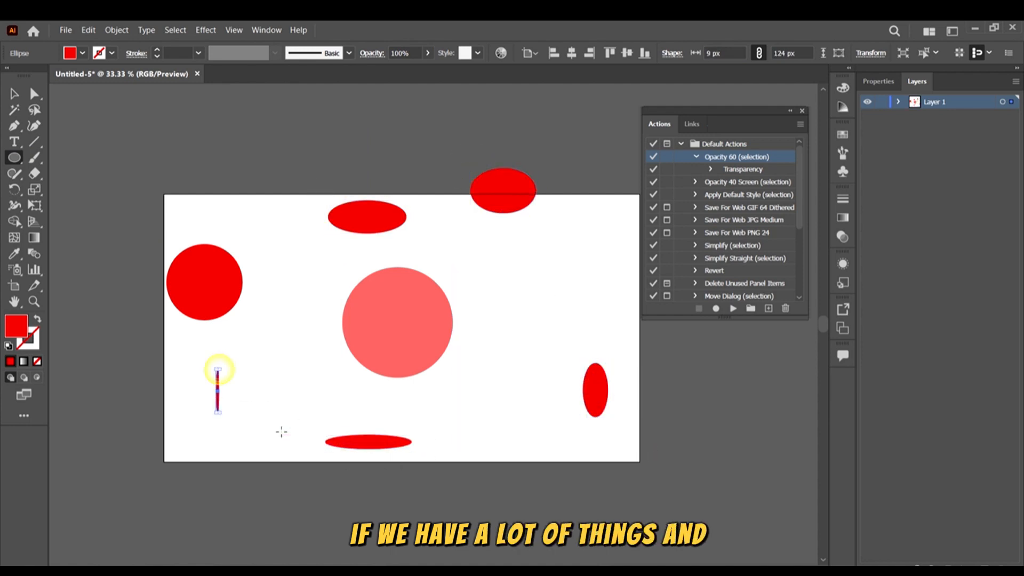
{"action": "left_click_drag", "start_coordinate": [249, 346], "coordinate": [338, 449]}
{"action": "key", "text": "v"}
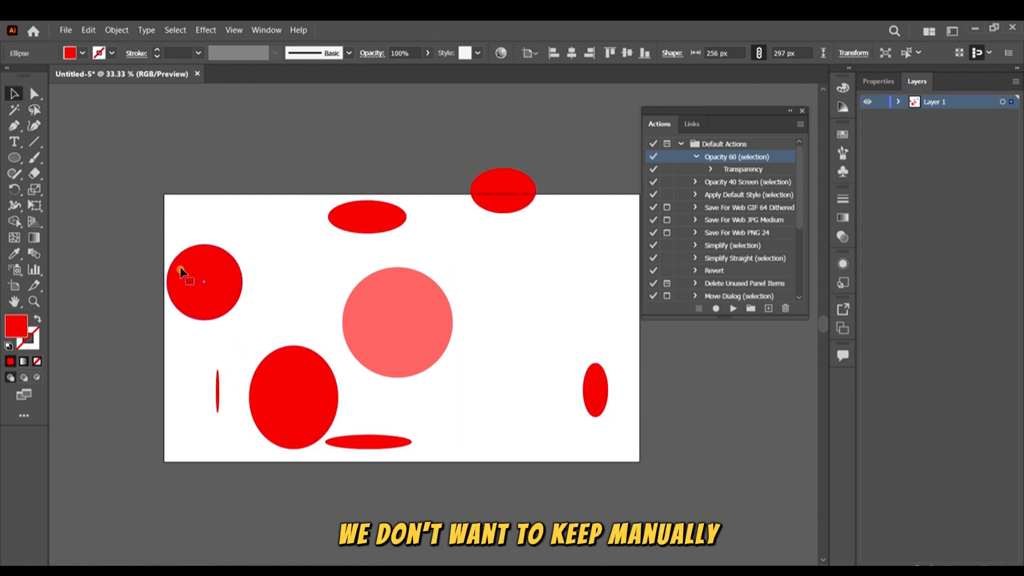
Play the Opacity 60 (selection) action on the solid red circle at the artboard's left edge.
{"action": "left_click", "coordinate": [182, 269]}
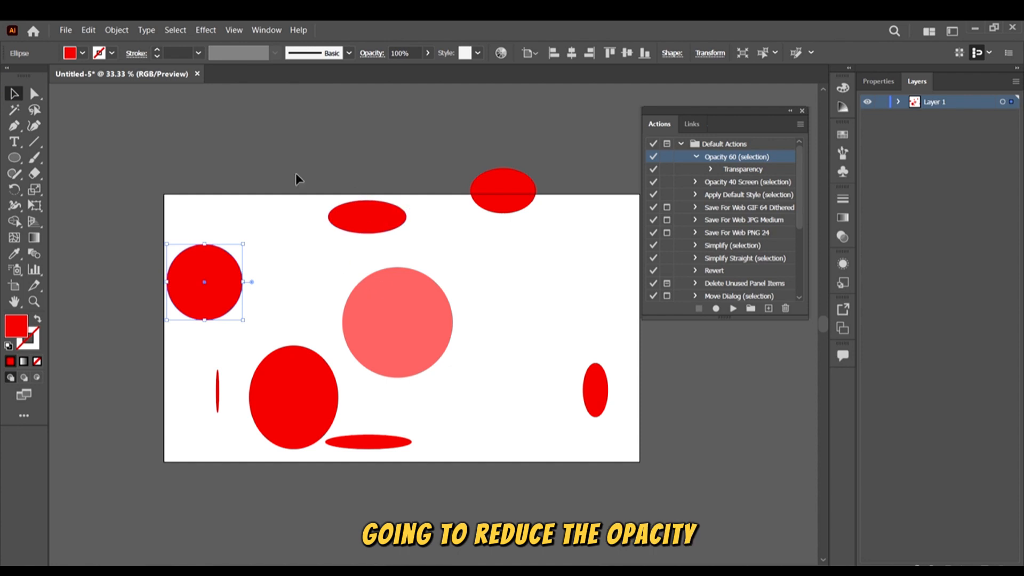
{"action": "left_click", "coordinate": [202, 274]}
{"action": "left_click", "coordinate": [733, 308]}
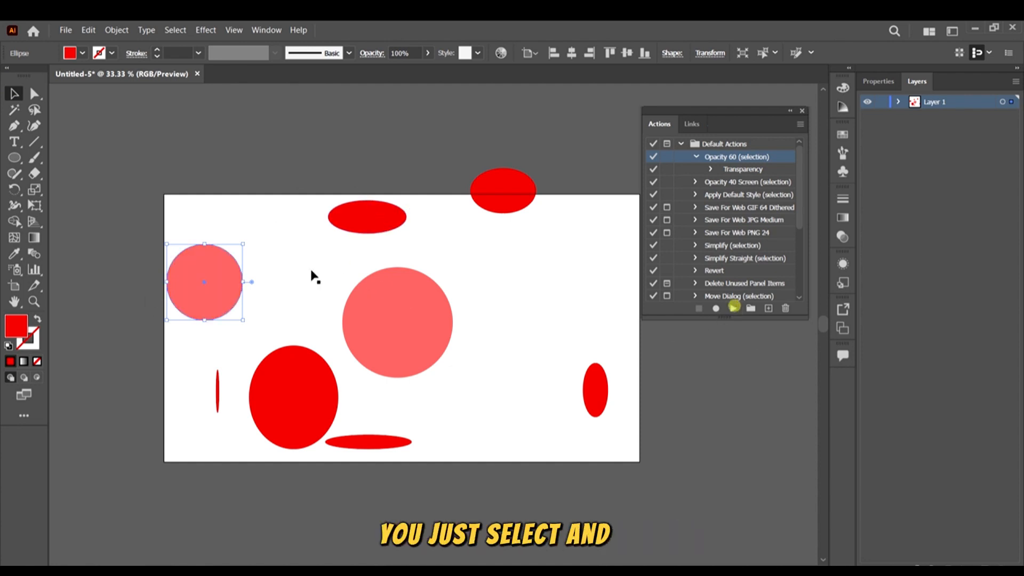
{"action": "left_click", "coordinate": [335, 216]}
{"action": "left_click", "coordinate": [726, 306]}
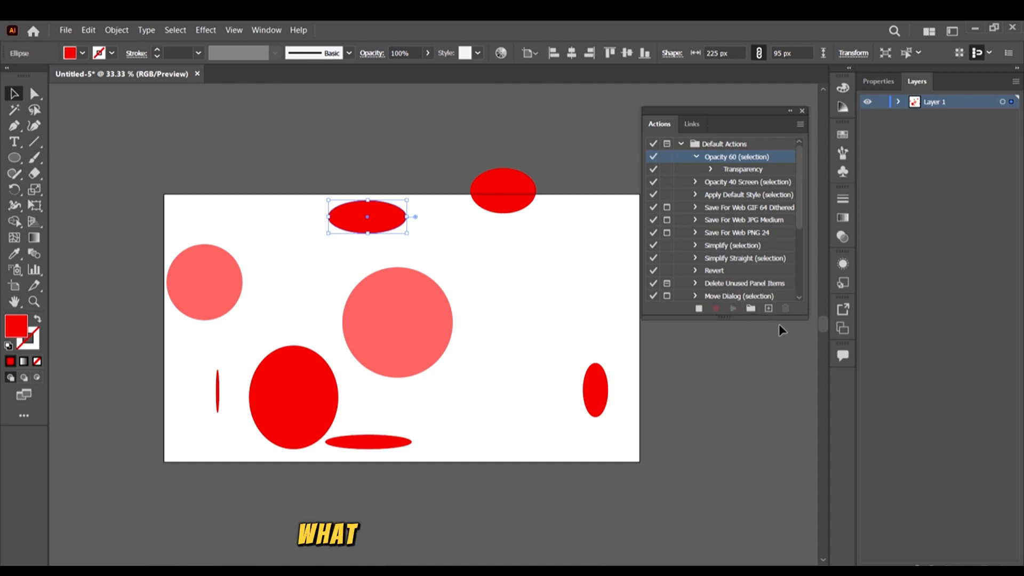
{"action": "left_click", "coordinate": [775, 352]}
{"action": "left_click", "coordinate": [380, 215]}
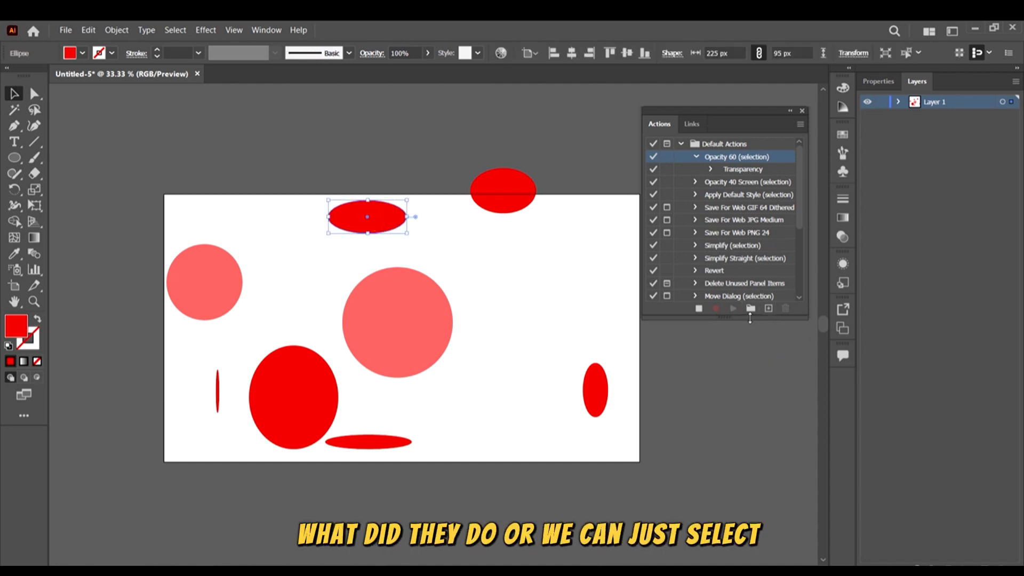
{"action": "left_click", "coordinate": [769, 308]}
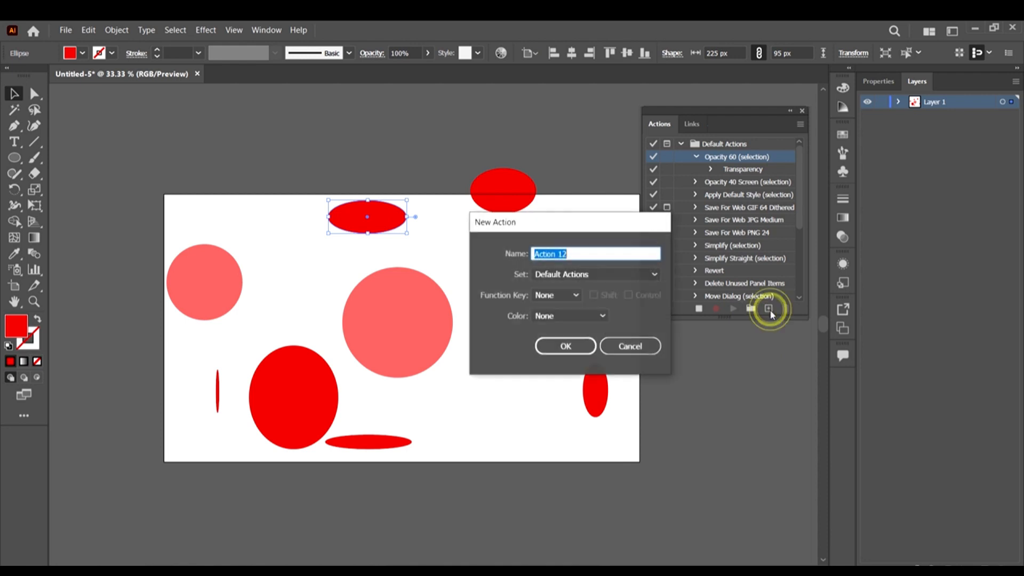
{"action": "left_click", "coordinate": [628, 343]}
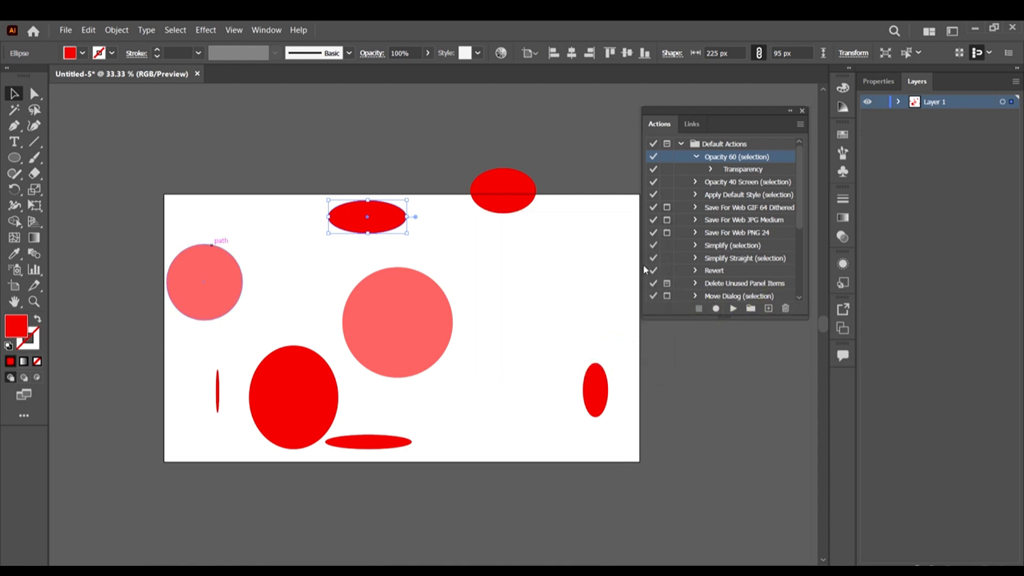
Play the Opacity 60 (selection) action on the flat ellipse near the artboard's top edge and on the ellipse straddling that edge.
{"action": "left_click", "coordinate": [696, 157]}
{"action": "left_click", "coordinate": [447, 270]}
{"action": "left_click", "coordinate": [366, 216]}
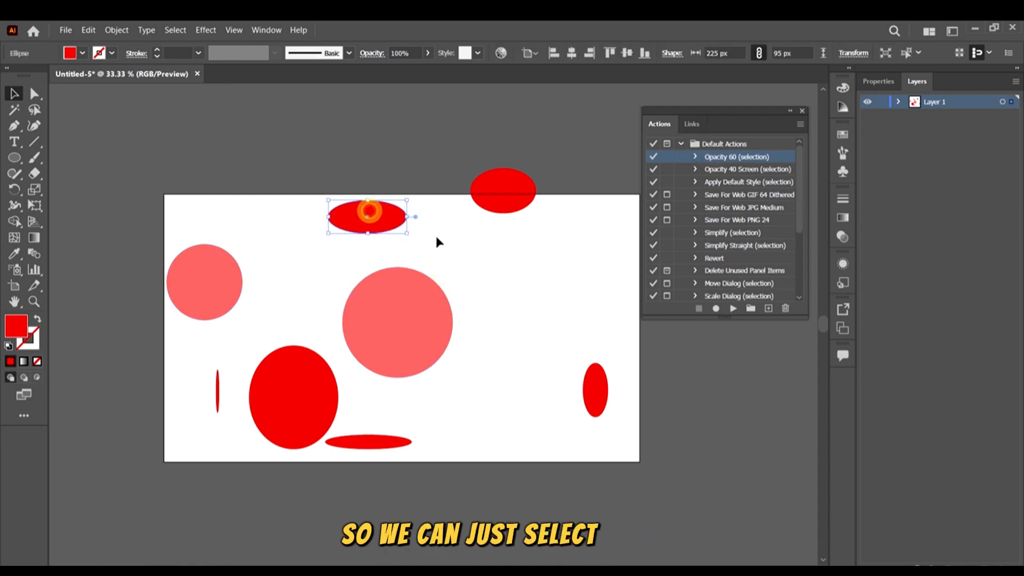
{"action": "left_click", "coordinate": [733, 309]}
{"action": "left_click", "coordinate": [483, 185]}
{"action": "left_click", "coordinate": [734, 308]}
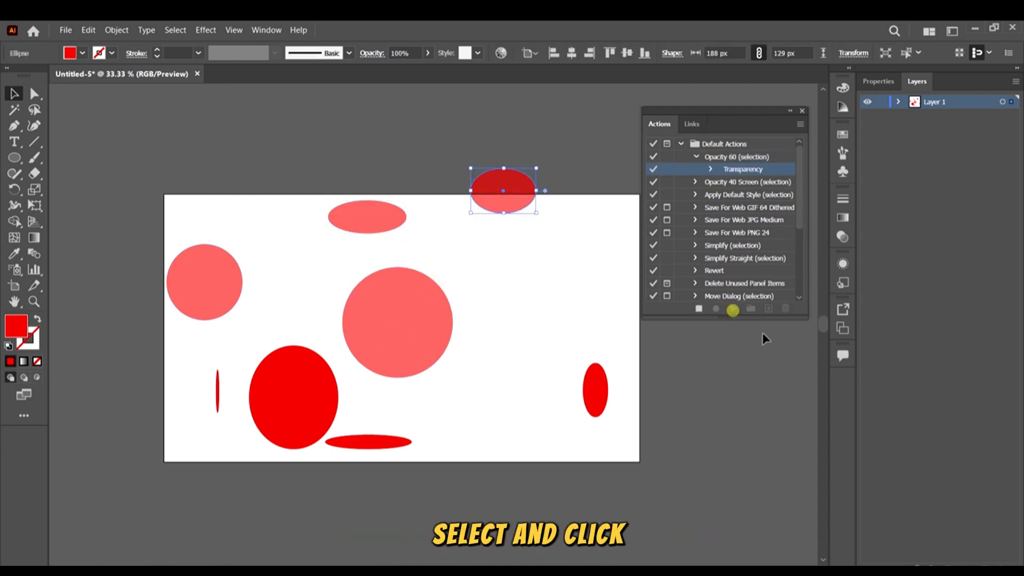
Widen the small ellipse near the artboard's right edge to about 126 px and show its opacity slider.
{"action": "left_click", "coordinate": [596, 392]}
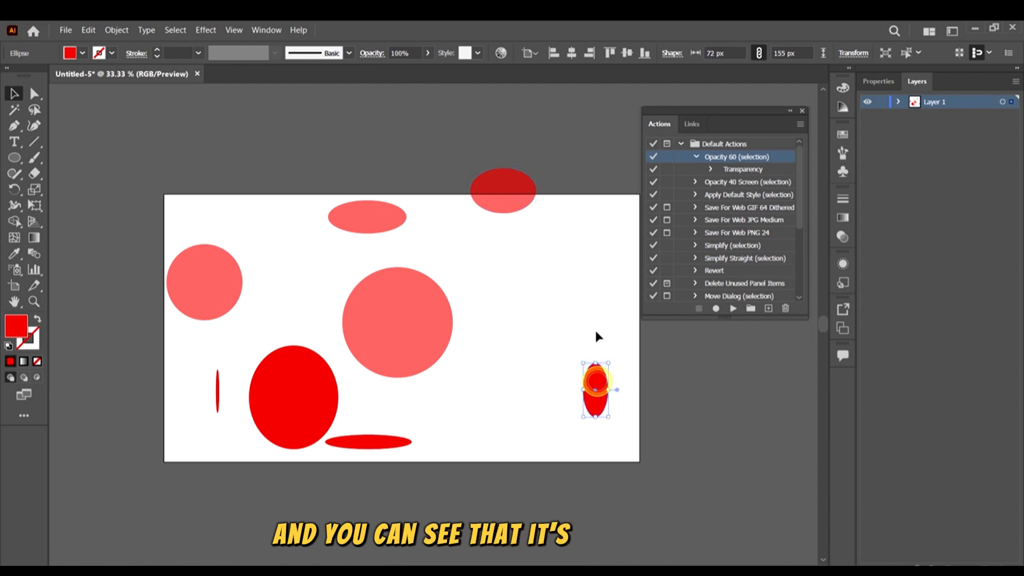
{"action": "left_click_drag", "start_coordinate": [584, 395], "coordinate": [564, 390]}
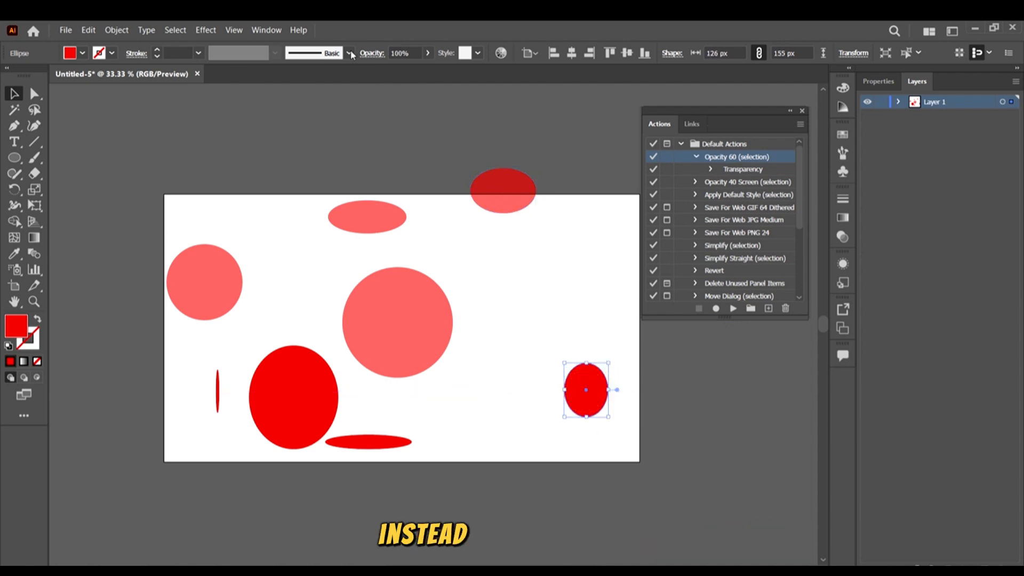
{"action": "left_click", "coordinate": [428, 53]}
{"action": "left_click_drag", "start_coordinate": [426, 69], "coordinate": [560, 98]}
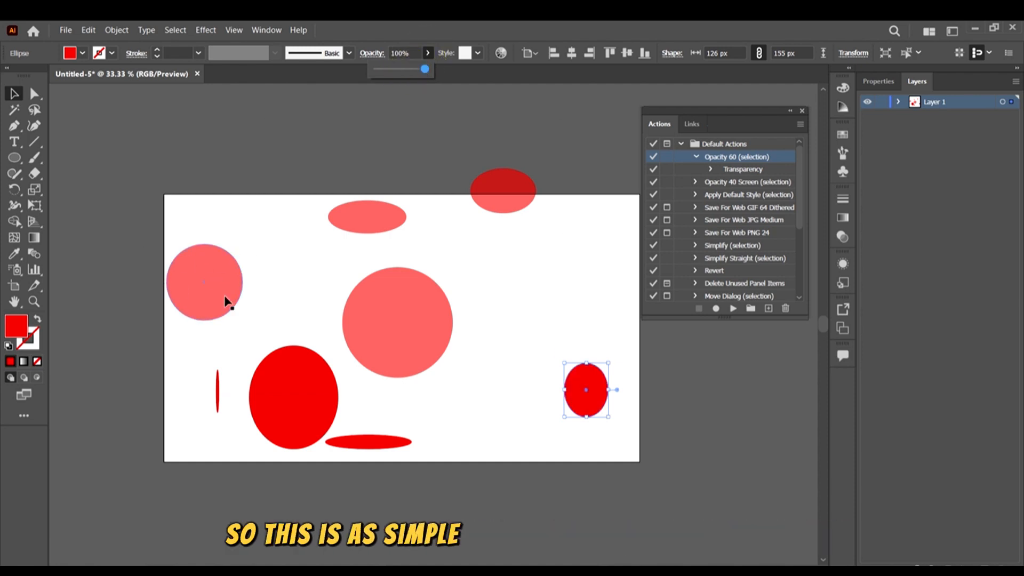
Delete all the ellipses from the document.
{"action": "left_click", "coordinate": [160, 131]}
{"action": "key", "text": "ctrl+a"}
{"action": "key", "text": "Delete"}
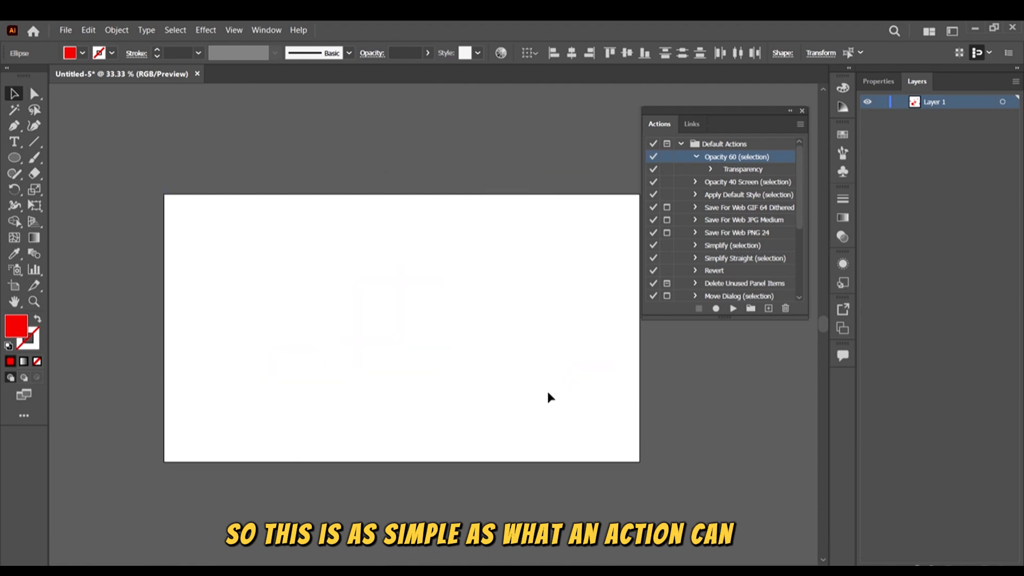
Draw a red circle about 282 px in diameter near the centre of the empty artboard.
{"action": "scroll", "coordinate": [416, 266], "scroll_direction": "down", "scroll_amount": 1}
{"action": "left_click", "coordinate": [14, 157]}
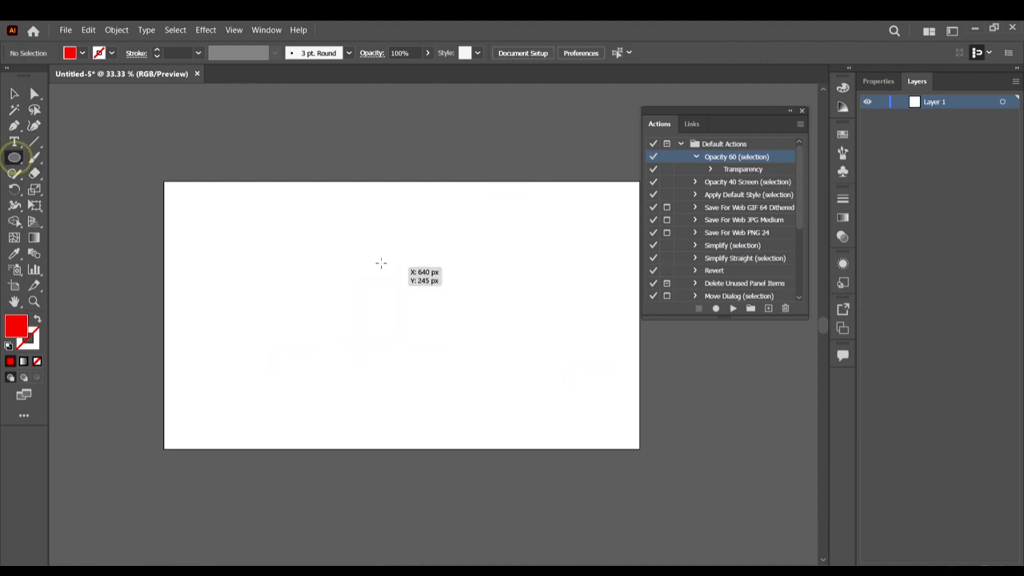
{"action": "left_click_drag", "start_coordinate": [380, 262], "coordinate": [427, 301]}
{"action": "left_click", "coordinate": [14, 94]}
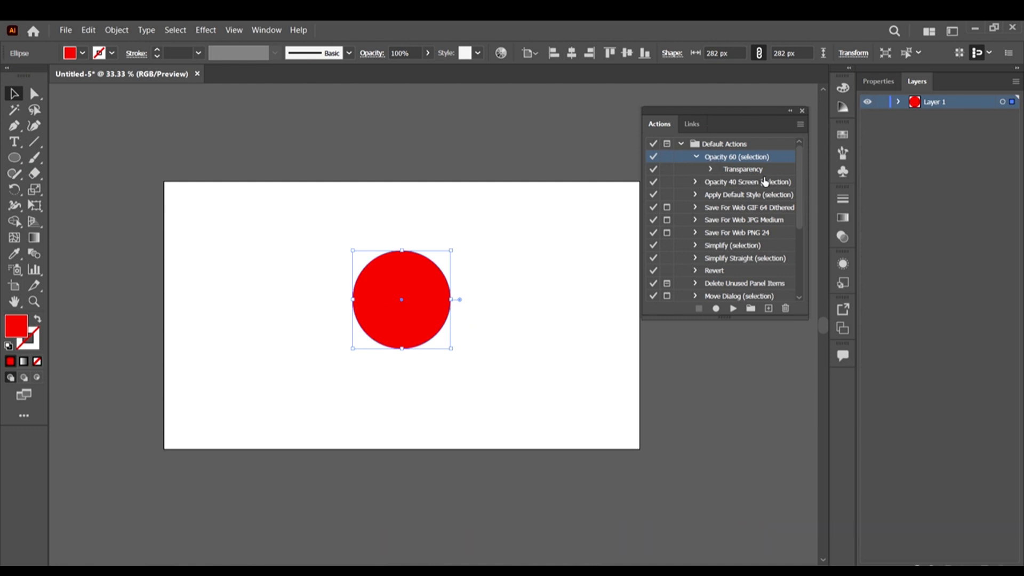
Play the Opacity 40 Screen (selection) action on the circle and check its blending mode in the transparency settings.
{"action": "left_click", "coordinate": [695, 157]}
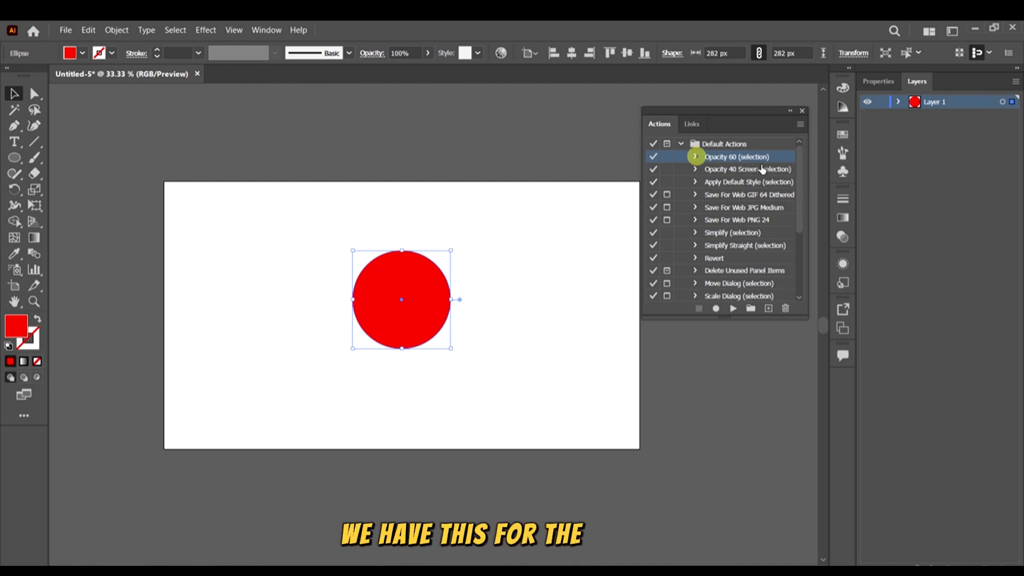
{"action": "left_click", "coordinate": [731, 169]}
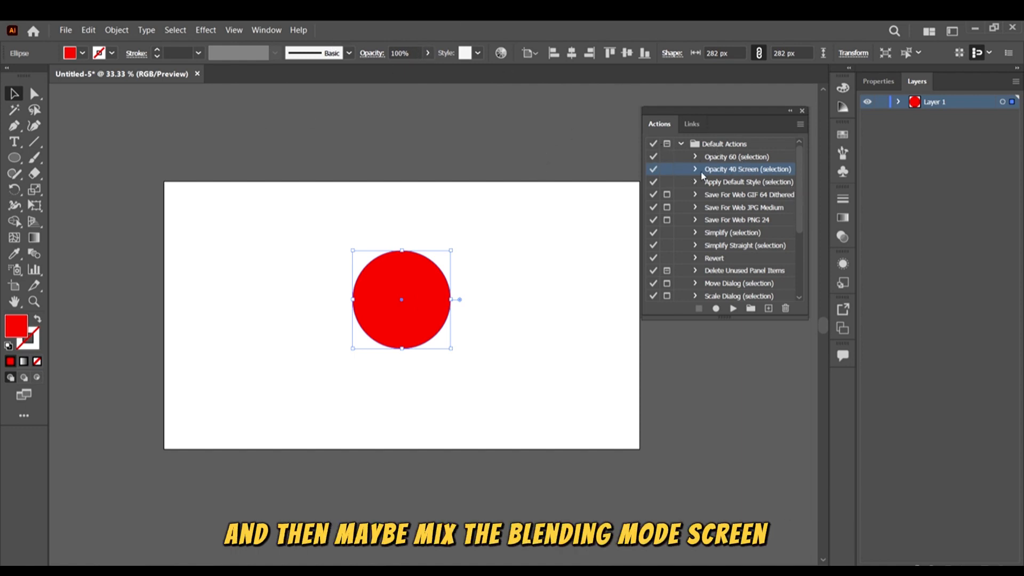
{"action": "left_click", "coordinate": [732, 170]}
{"action": "left_click", "coordinate": [734, 308]}
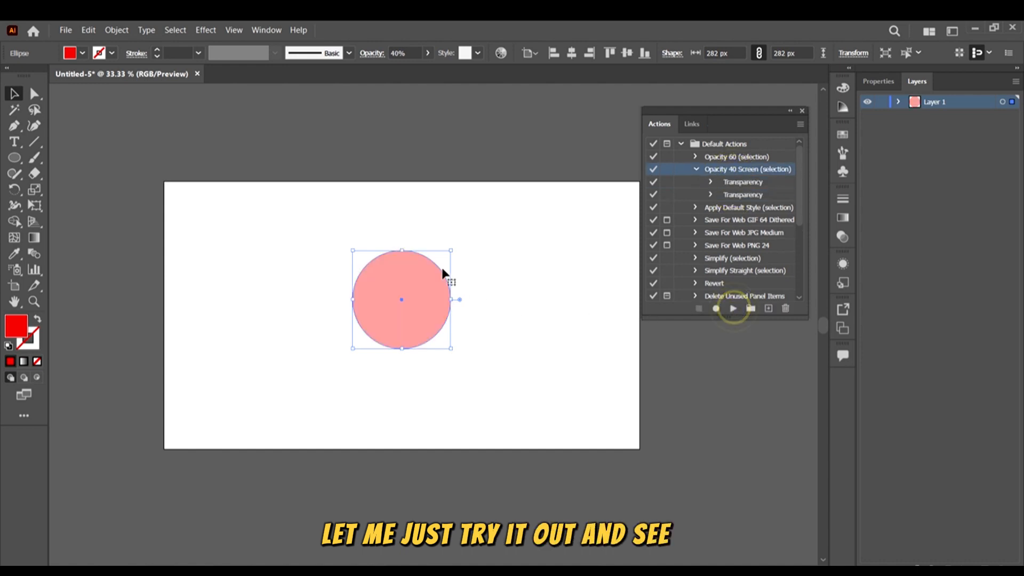
{"action": "left_click", "coordinate": [375, 53]}
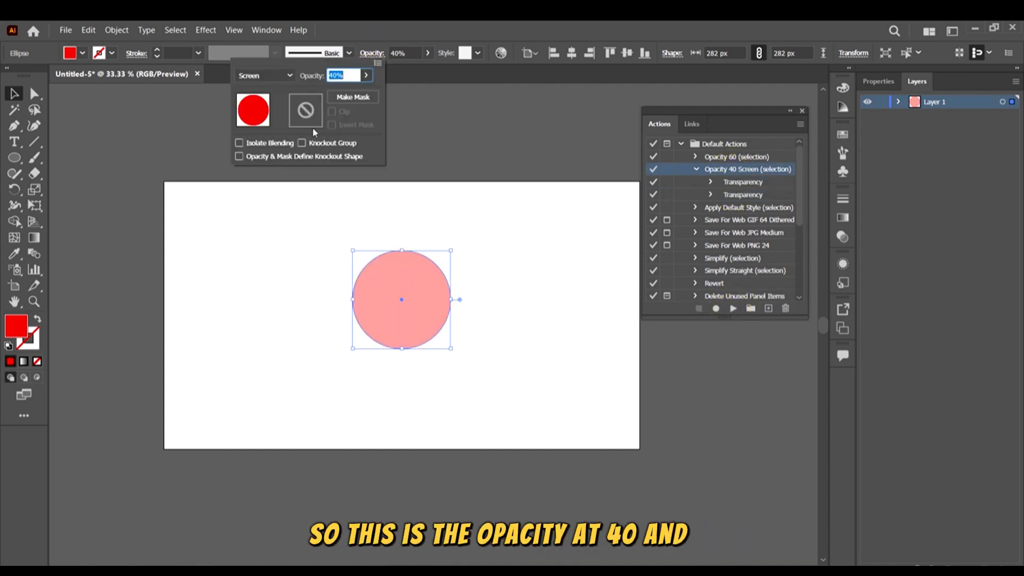
{"action": "left_click", "coordinate": [267, 78]}
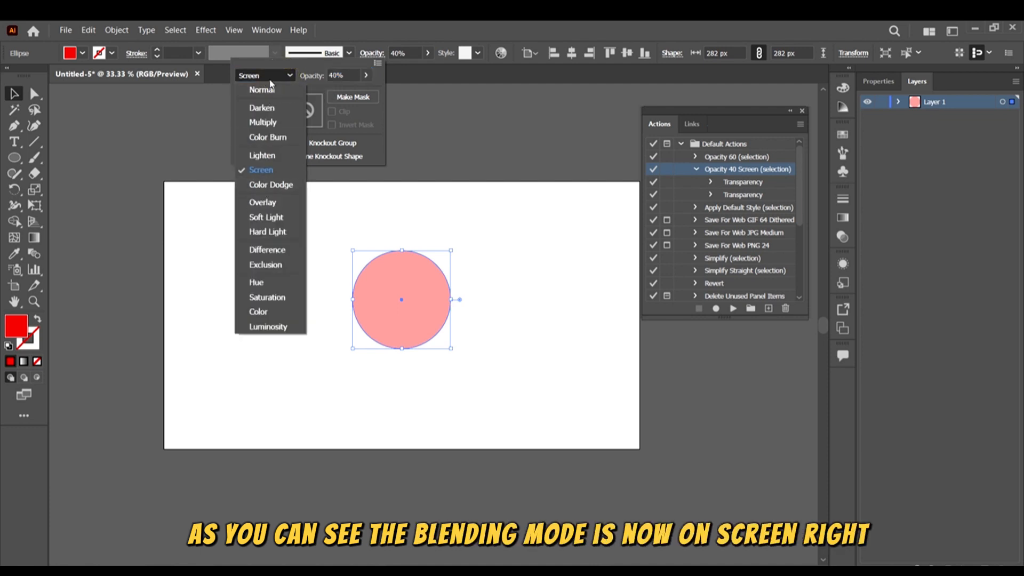
{"action": "left_click", "coordinate": [270, 75]}
Draw a larger solid red circle and arrange it across the artboard's top edge, with the pale circle to its left.
{"action": "left_click_drag", "start_coordinate": [420, 299], "coordinate": [135, 186]}
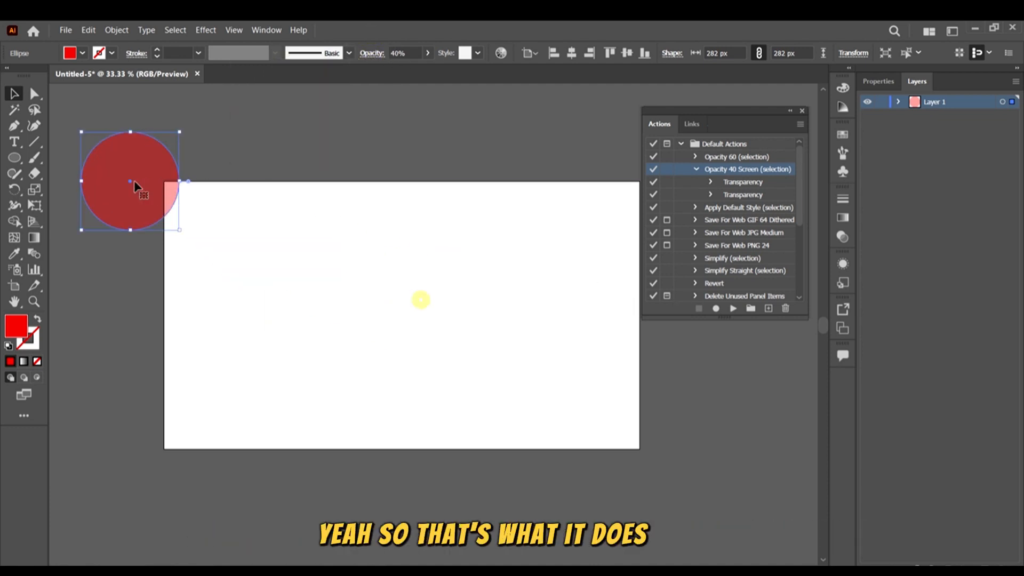
{"action": "left_click", "coordinate": [14, 158]}
{"action": "left_click_drag", "start_coordinate": [442, 185], "coordinate": [602, 343]}
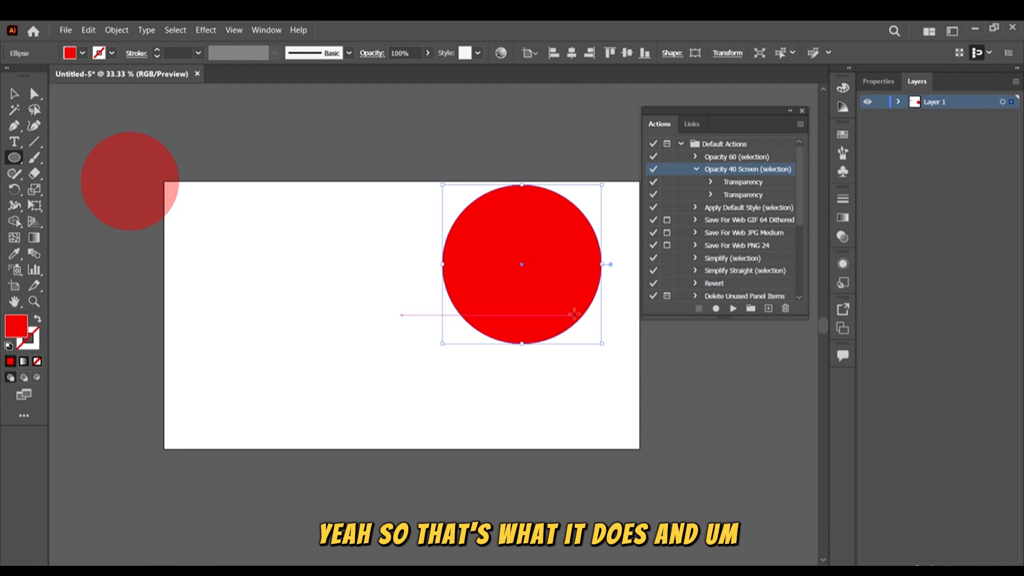
{"action": "key", "text": "v"}
{"action": "left_click_drag", "start_coordinate": [559, 292], "coordinate": [442, 268]}
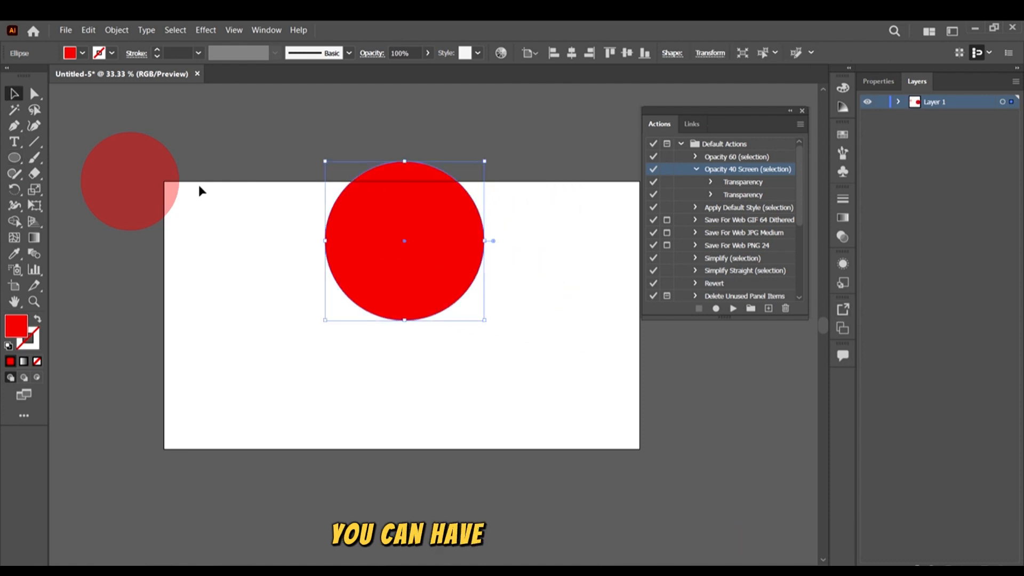
{"action": "left_click_drag", "start_coordinate": [150, 183], "coordinate": [250, 186]}
{"action": "left_click", "coordinate": [507, 253]}
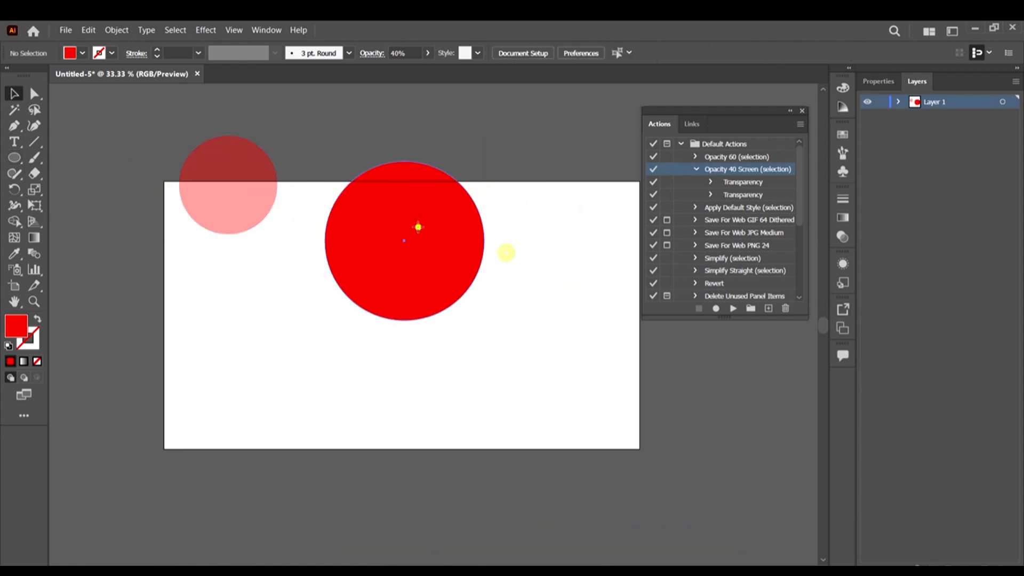
{"action": "left_click", "coordinate": [418, 227]}
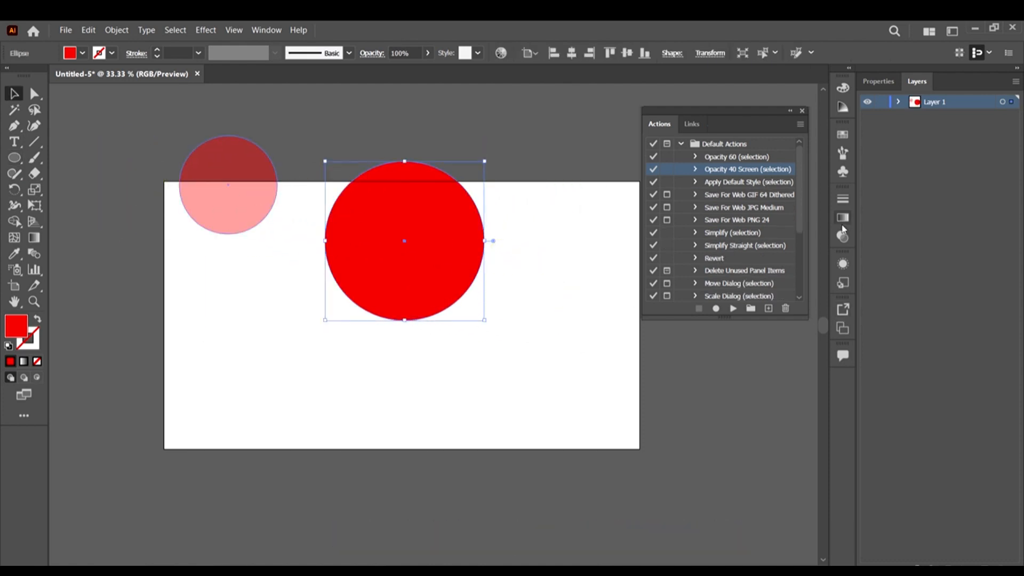
Examine the dialog on/off boxes of the Default Actions, including Save For Web GIF 64 Dithered, Opacity 60 and Simplify.
{"action": "left_click", "coordinate": [745, 199]}
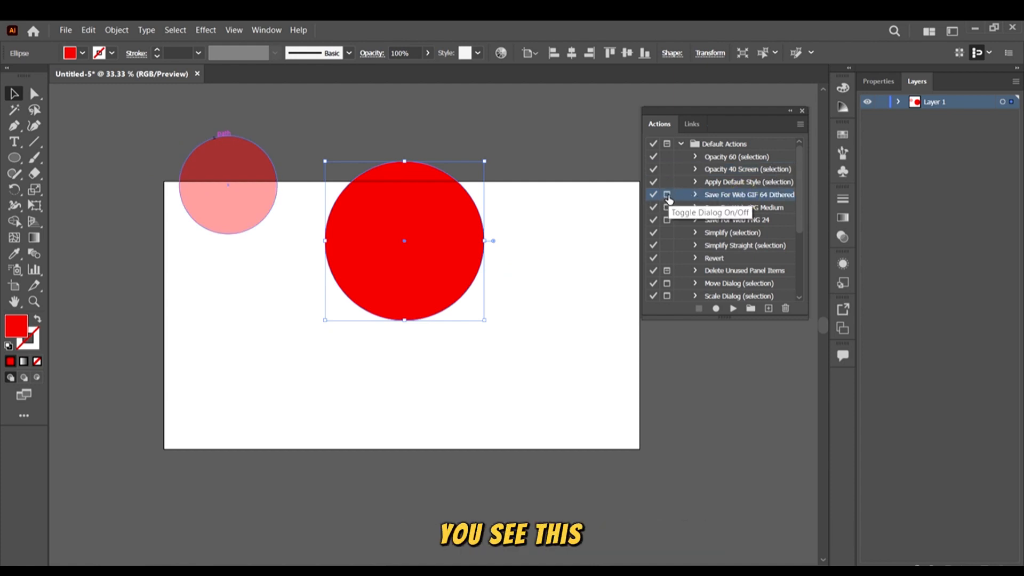
{"action": "left_click", "coordinate": [710, 156]}
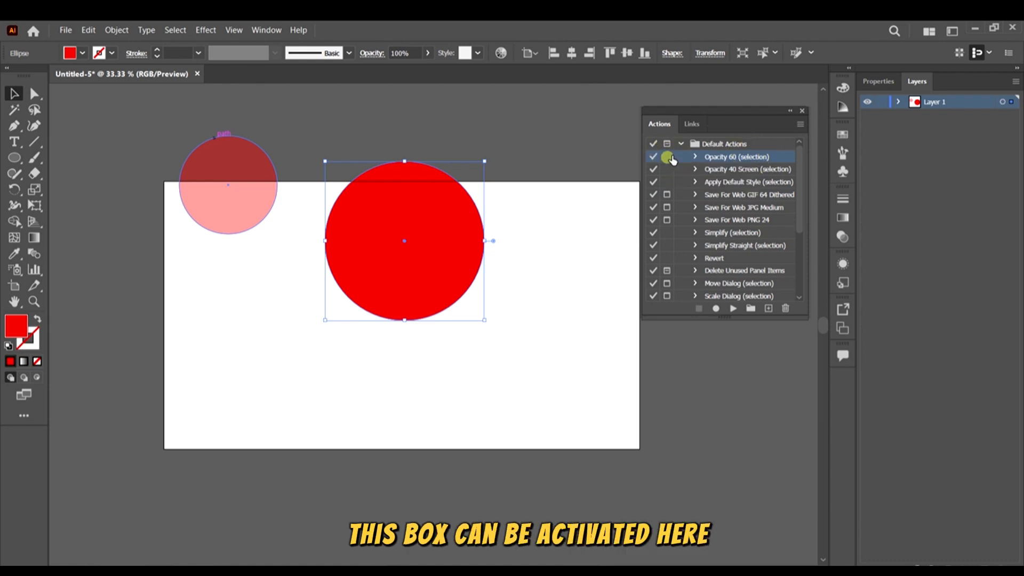
{"action": "left_click", "coordinate": [712, 209]}
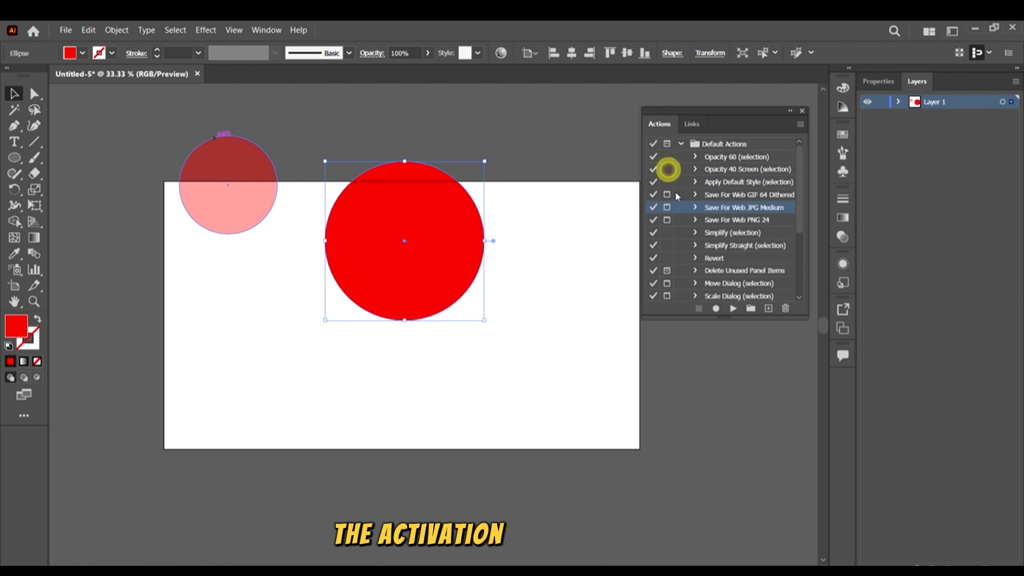
{"action": "scroll", "coordinate": [731, 231], "scroll_direction": "down", "scroll_amount": 3}
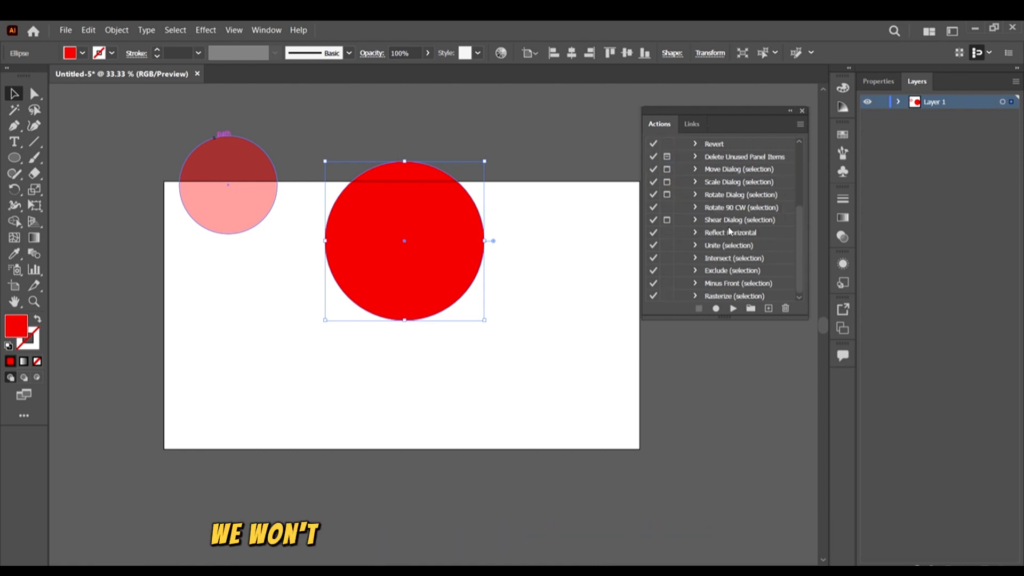
{"action": "scroll", "coordinate": [731, 231], "scroll_direction": "up", "scroll_amount": 3}
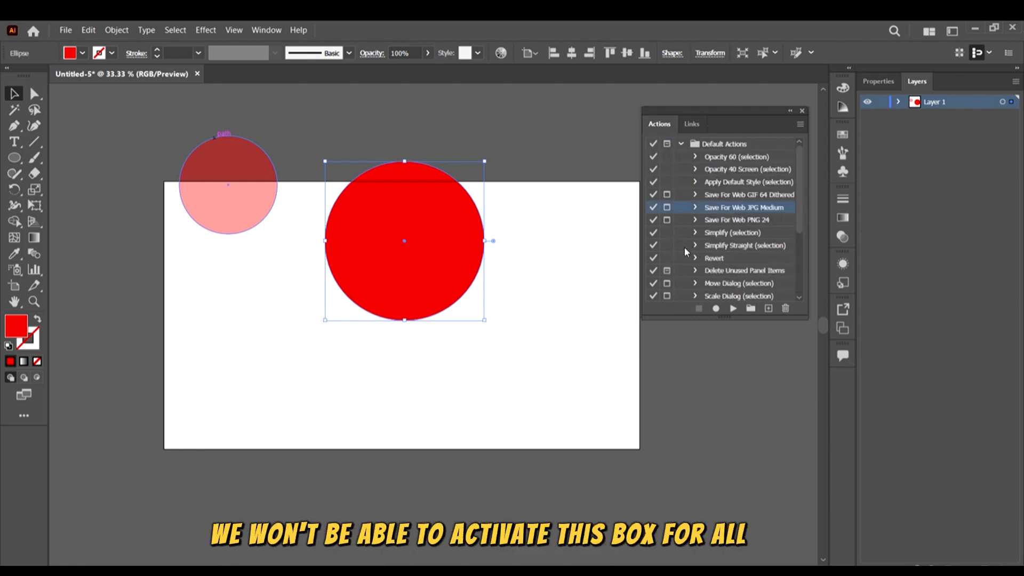
{"action": "left_click", "coordinate": [667, 233]}
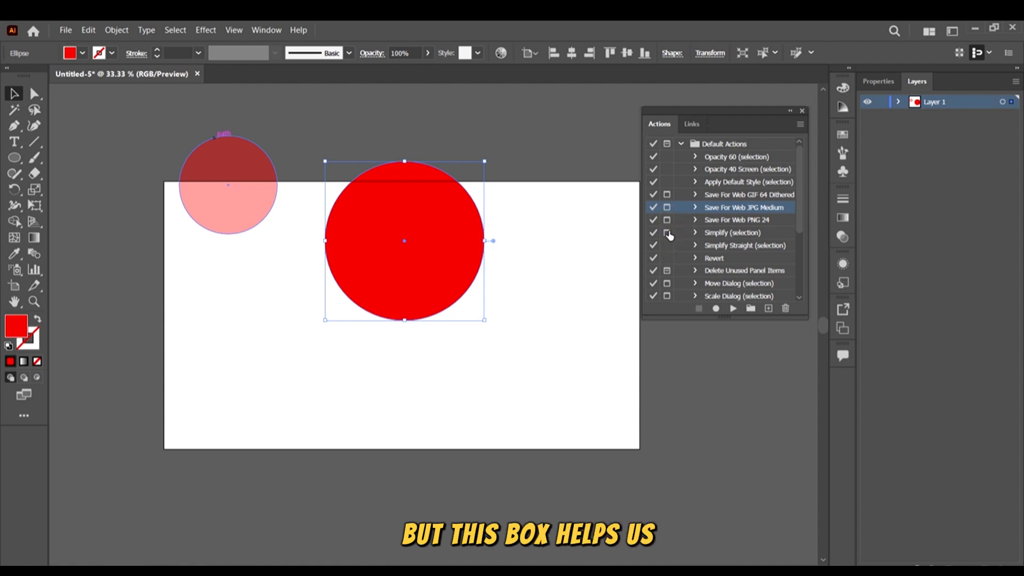
{"action": "left_click", "coordinate": [735, 233]}
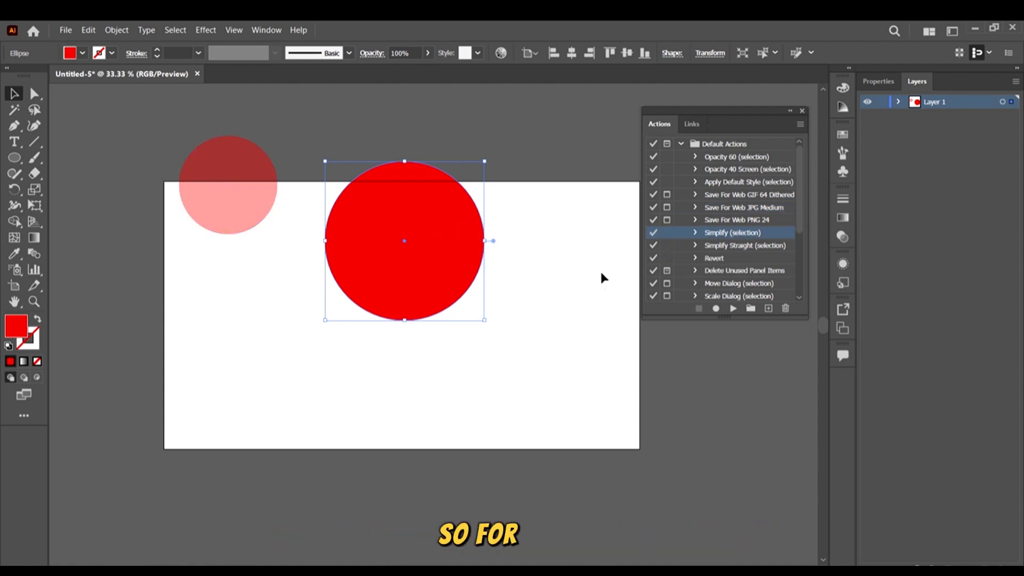
Move the large red circle fully inside the artboard and try the Move Dialog (selection) action on it, cancelling its Move settings.
{"action": "left_click_drag", "start_coordinate": [456, 262], "coordinate": [492, 321]}
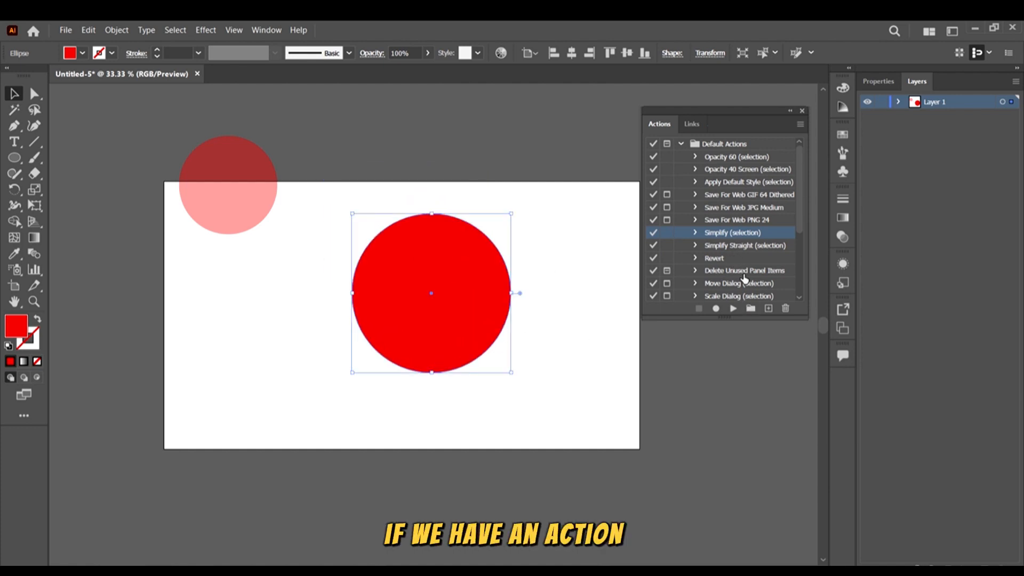
{"action": "scroll", "coordinate": [742, 283], "scroll_direction": "down", "scroll_amount": 1}
{"action": "left_click", "coordinate": [738, 247]}
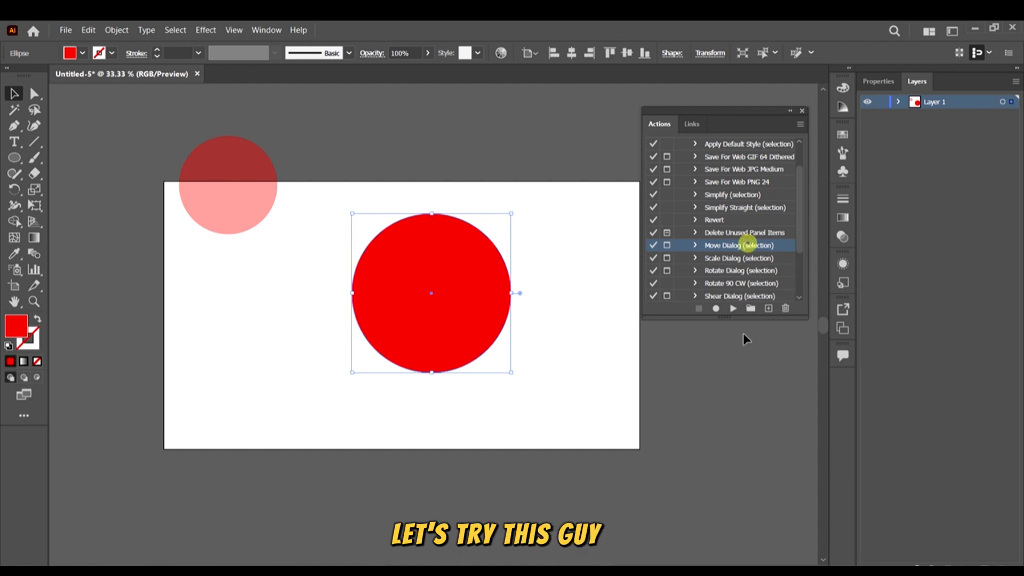
{"action": "left_click", "coordinate": [731, 309]}
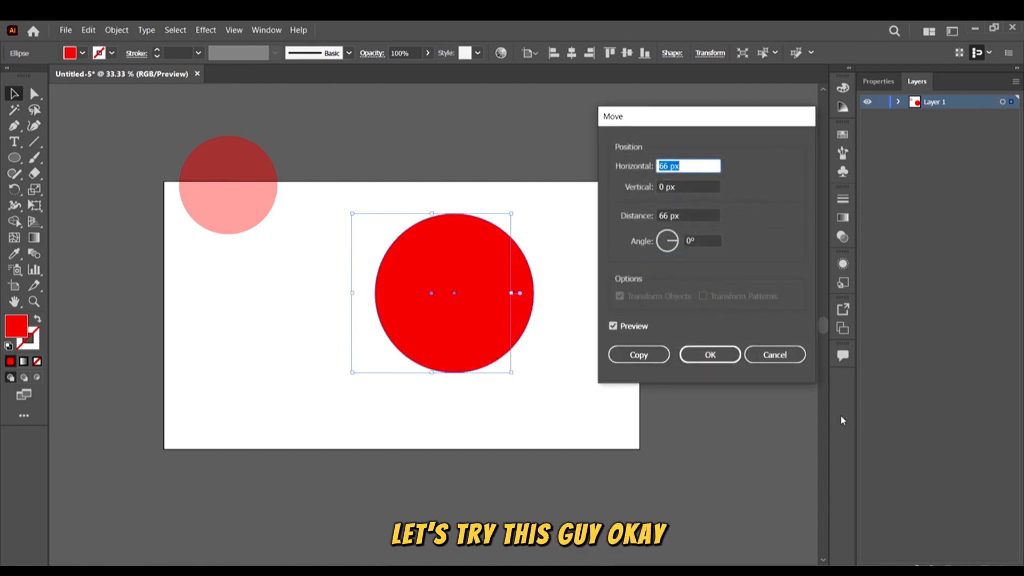
{"action": "left_click", "coordinate": [774, 355]}
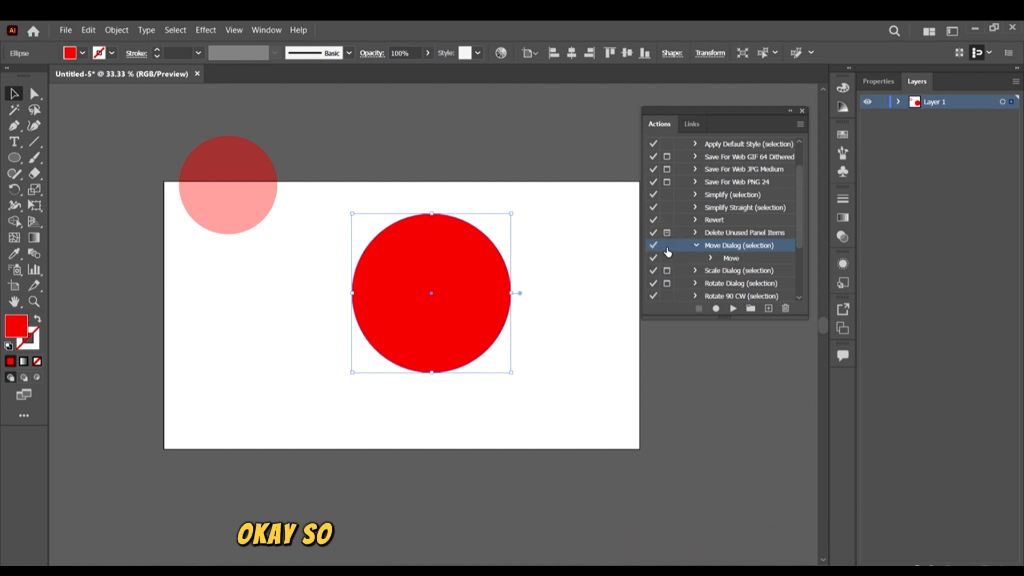
Turn off the dialog for the Move Dialog (selection) action and play the action on the large red circle.
{"action": "left_click", "coordinate": [667, 246]}
{"action": "left_click", "coordinate": [696, 245]}
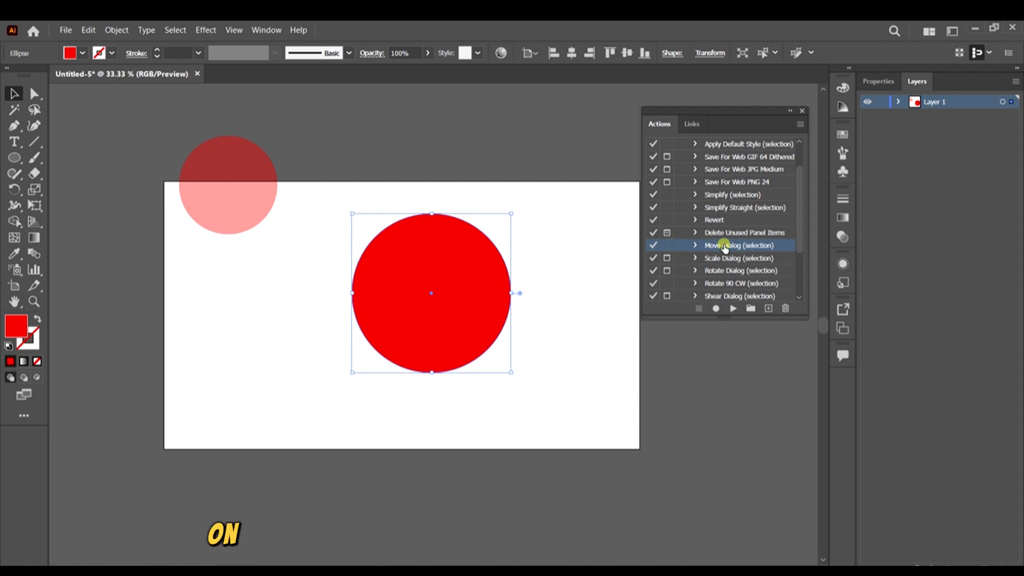
{"action": "left_click", "coordinate": [730, 309]}
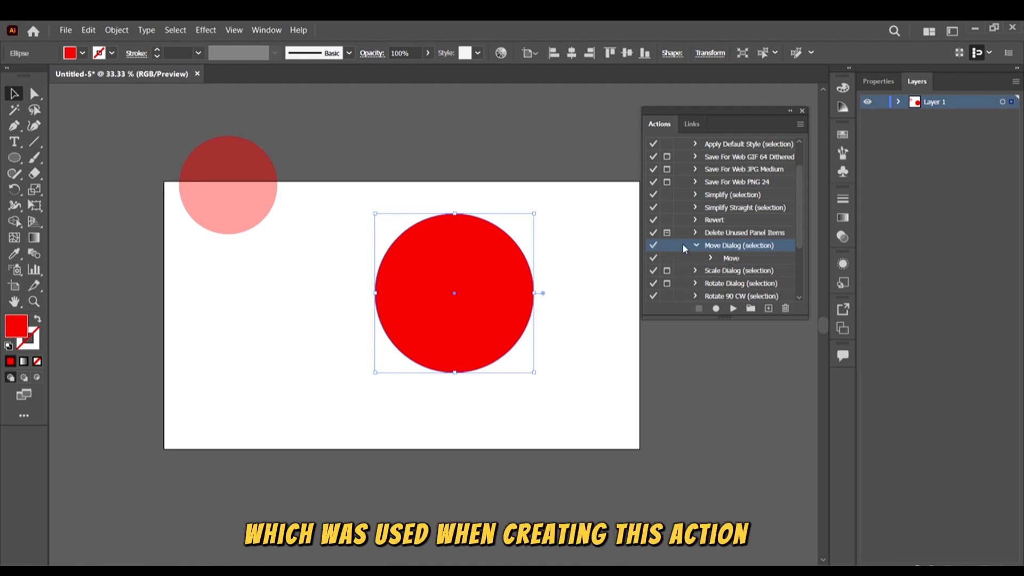
Re-enable the dialog for the Move Dialog (selection) action and play it on the repositioned large red circle with a horizontal move of 100 px.
{"action": "left_click", "coordinate": [667, 245]}
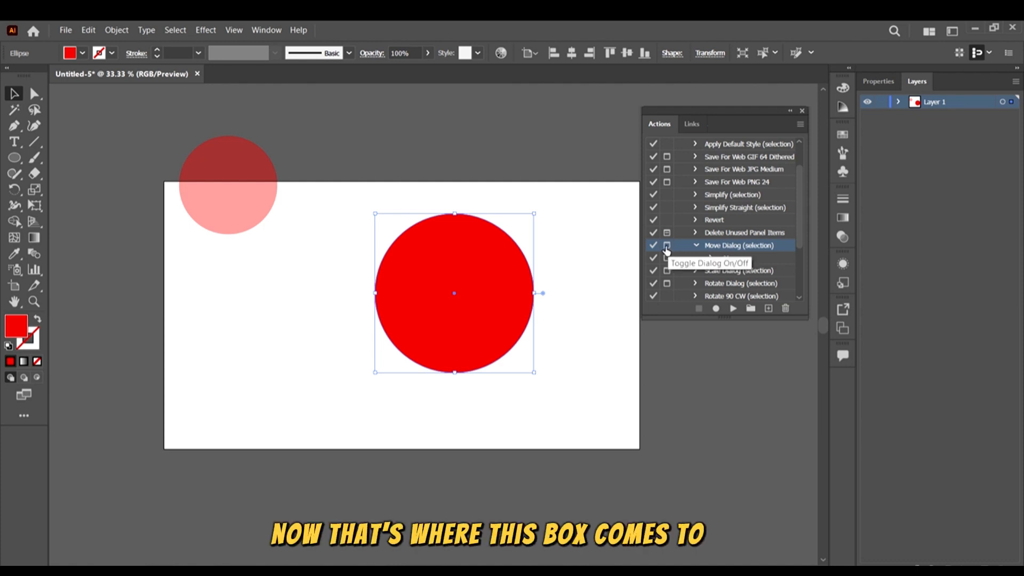
{"action": "left_click_drag", "start_coordinate": [494, 277], "coordinate": [391, 302]}
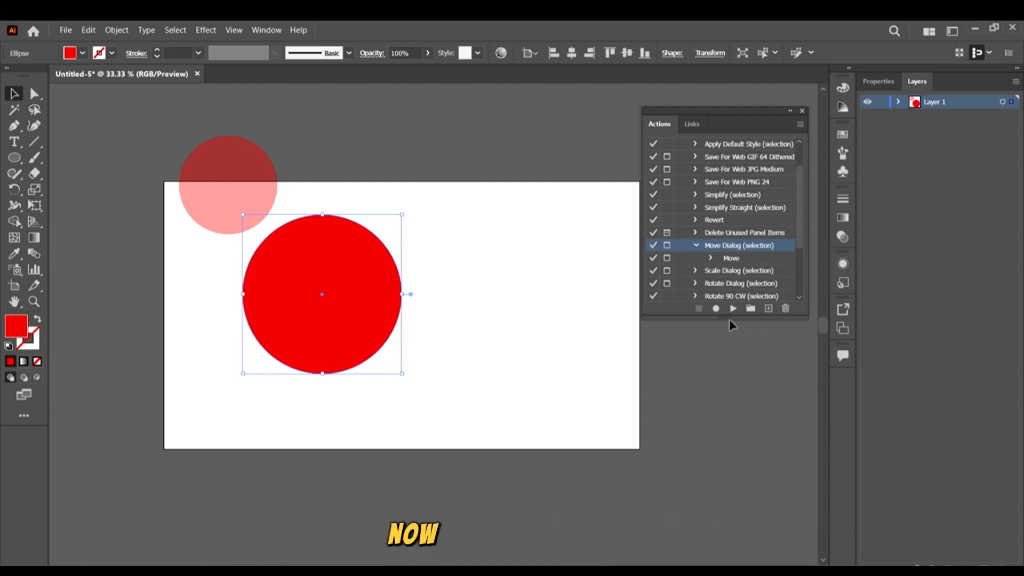
{"action": "left_click", "coordinate": [733, 312]}
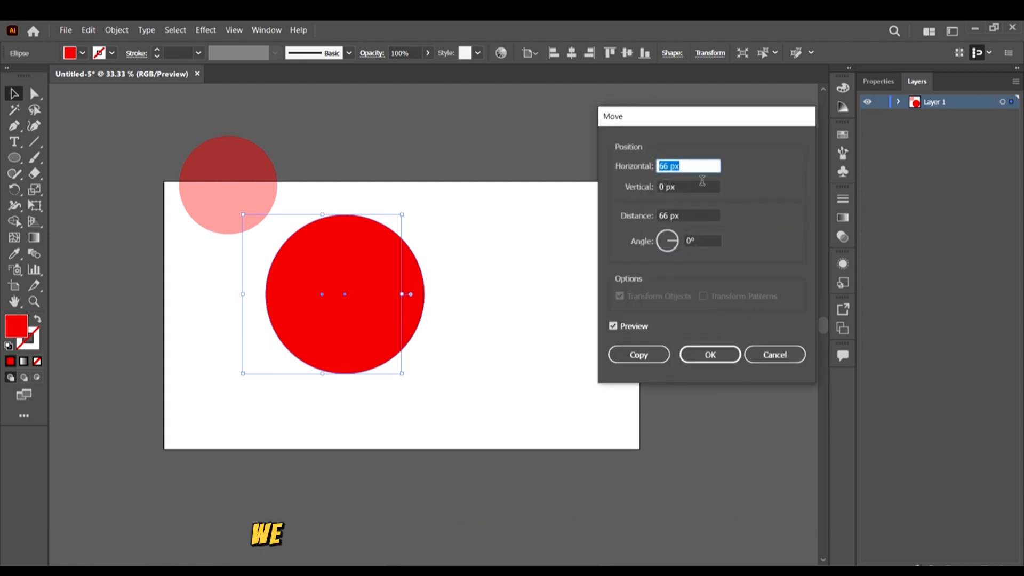
{"action": "left_click_drag", "start_coordinate": [724, 116], "coordinate": [698, 110]}
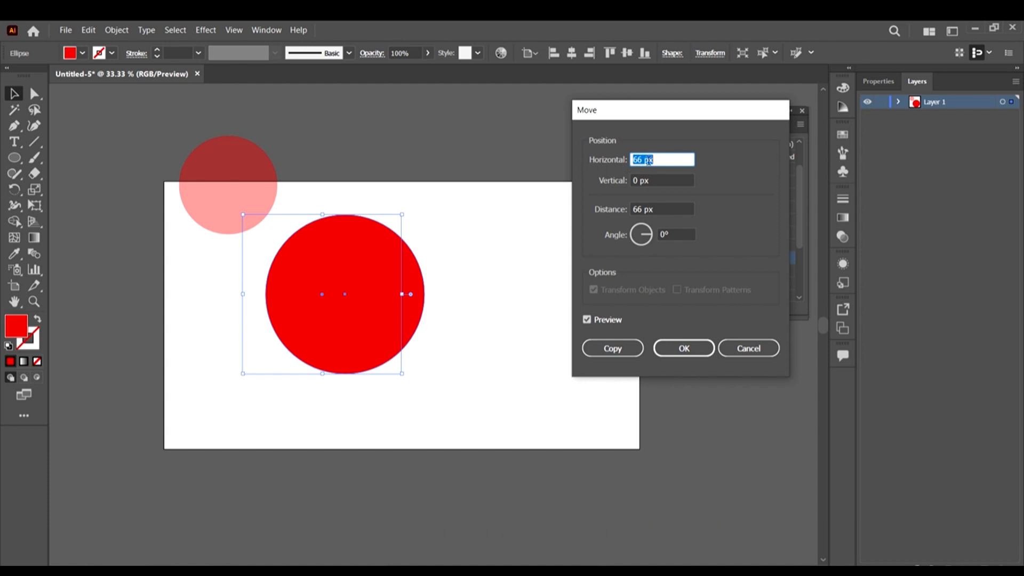
{"action": "type", "text": "1"}
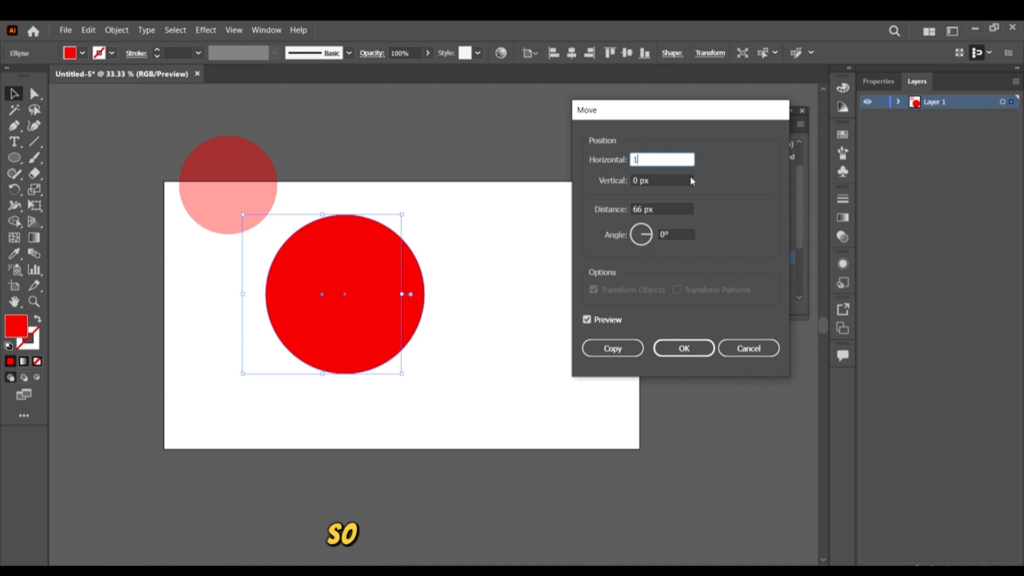
{"action": "type", "text": "00"}
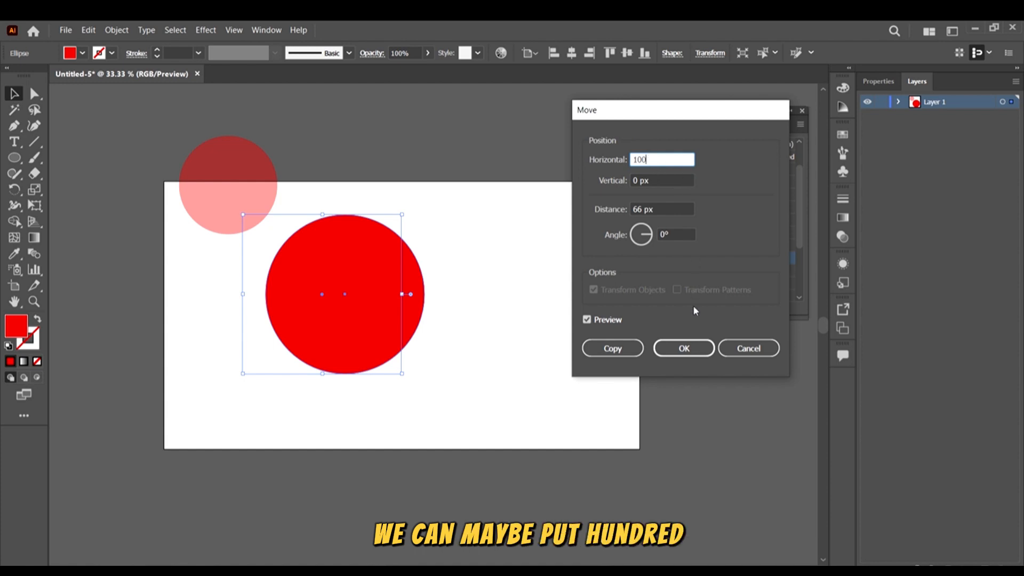
{"action": "left_click", "coordinate": [688, 348]}
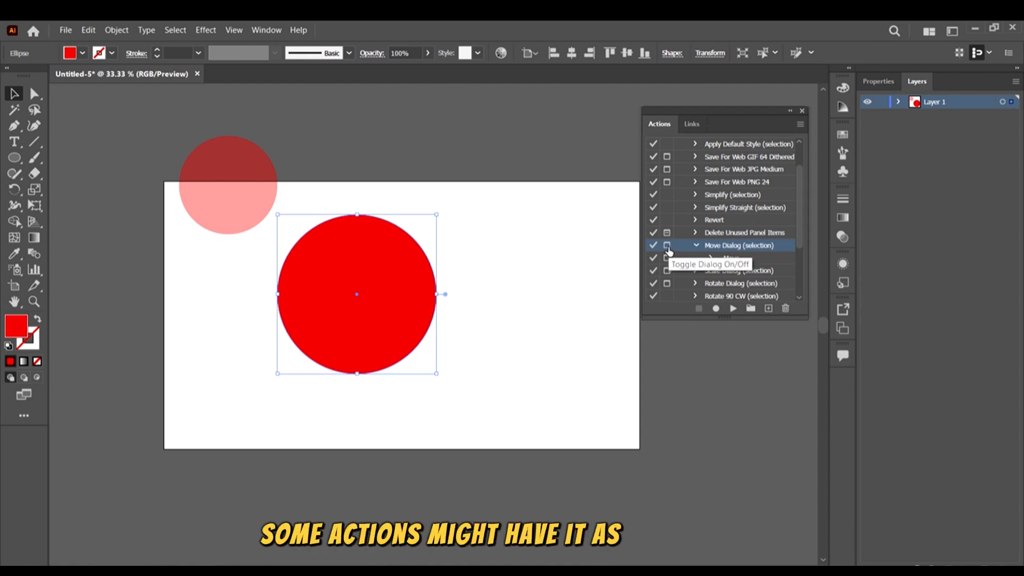
Collapse the Default Actions set and tidy the workspace by shrinking the Actions panel slightly and moving the large red circle nearer the artboard's centre.
{"action": "scroll", "coordinate": [713, 241], "scroll_direction": "down", "scroll_amount": 3}
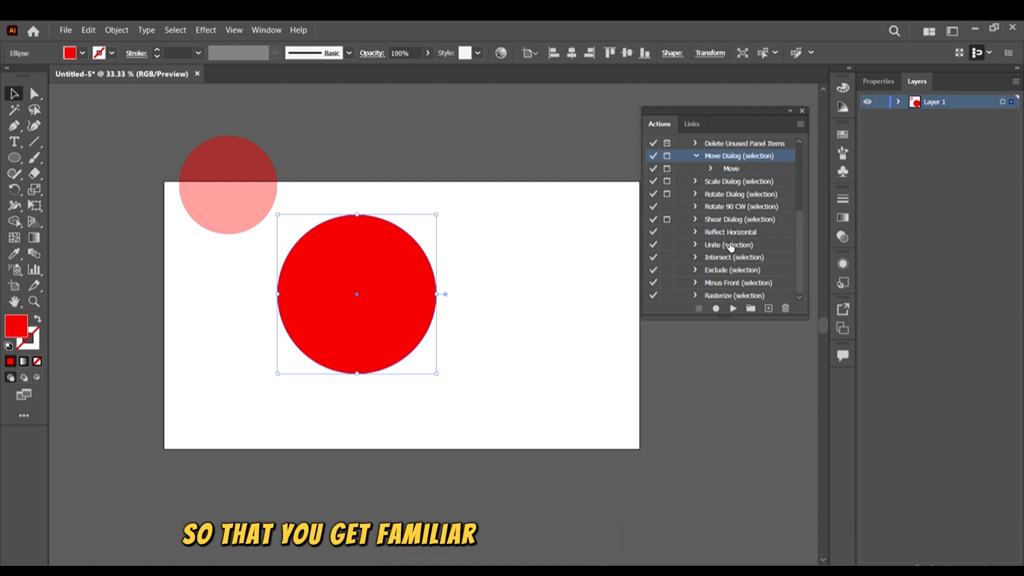
{"action": "scroll", "coordinate": [728, 247], "scroll_direction": "up", "scroll_amount": 4}
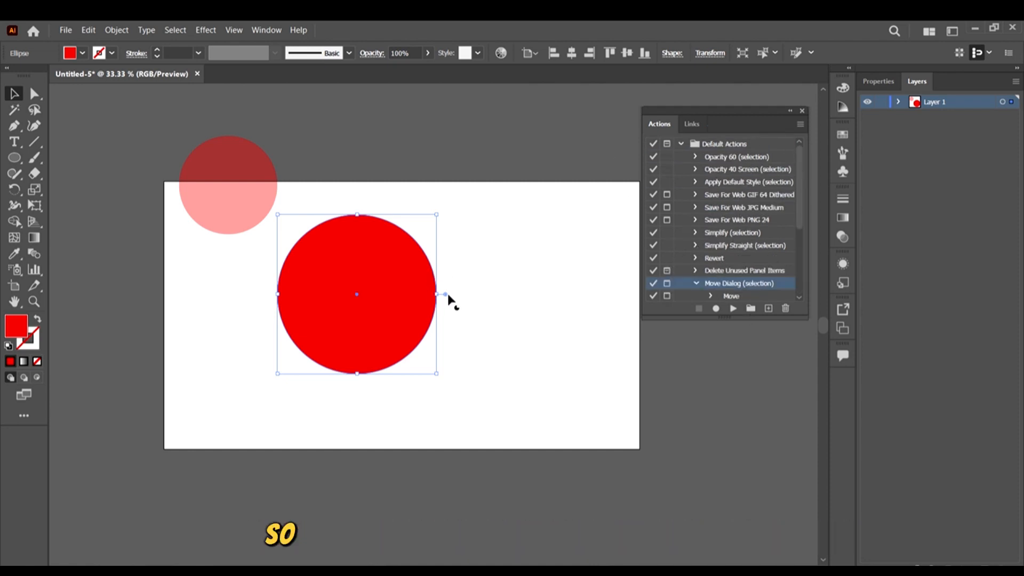
{"action": "left_click", "coordinate": [682, 144]}
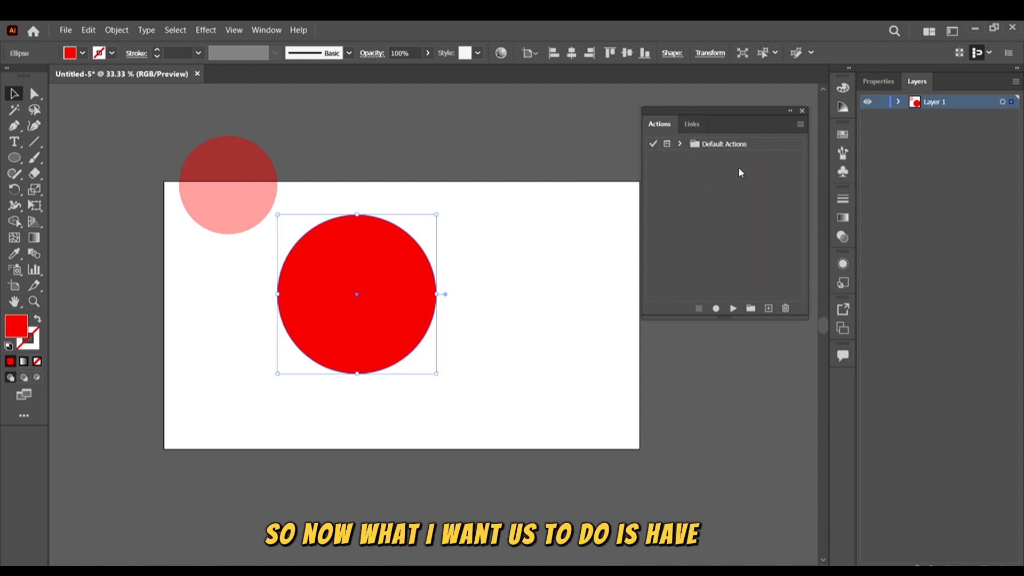
{"action": "left_click_drag", "start_coordinate": [731, 111], "coordinate": [682, 127]}
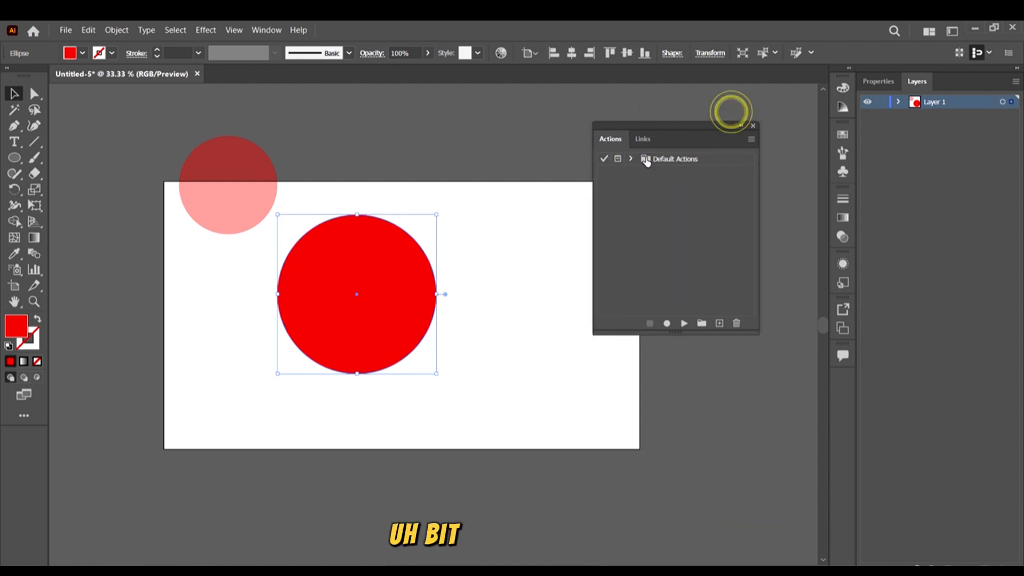
{"action": "left_click_drag", "start_coordinate": [757, 331], "coordinate": [745, 312]}
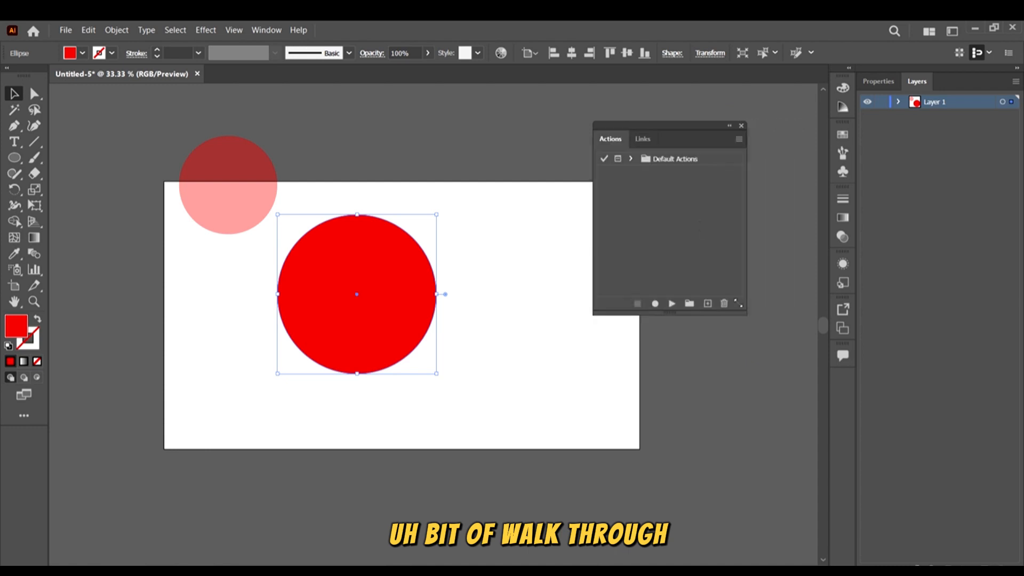
{"action": "left_click_drag", "start_coordinate": [671, 127], "coordinate": [710, 112]}
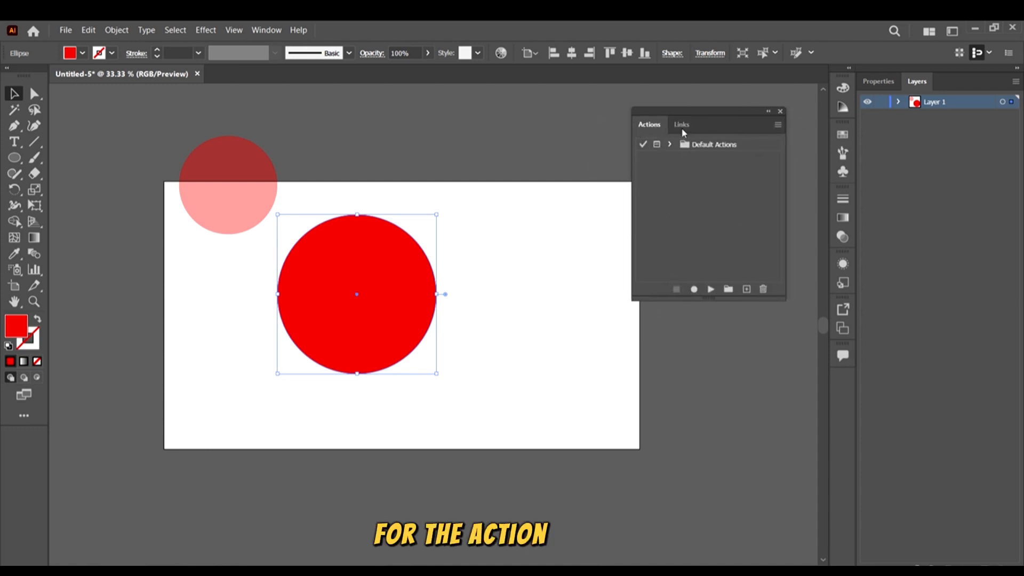
{"action": "left_click_drag", "start_coordinate": [395, 292], "coordinate": [431, 297]}
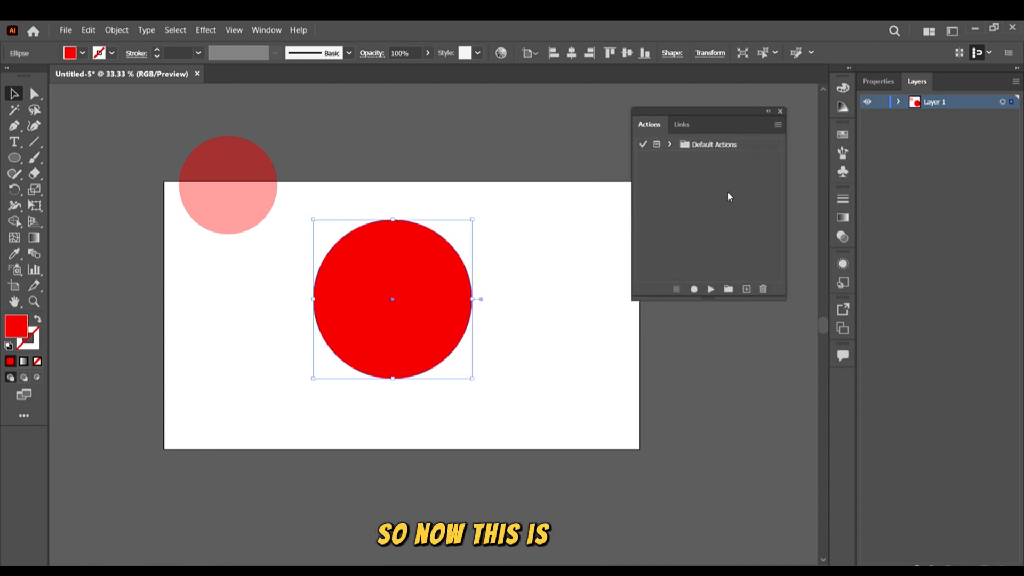
{"action": "left_click", "coordinate": [728, 288]}
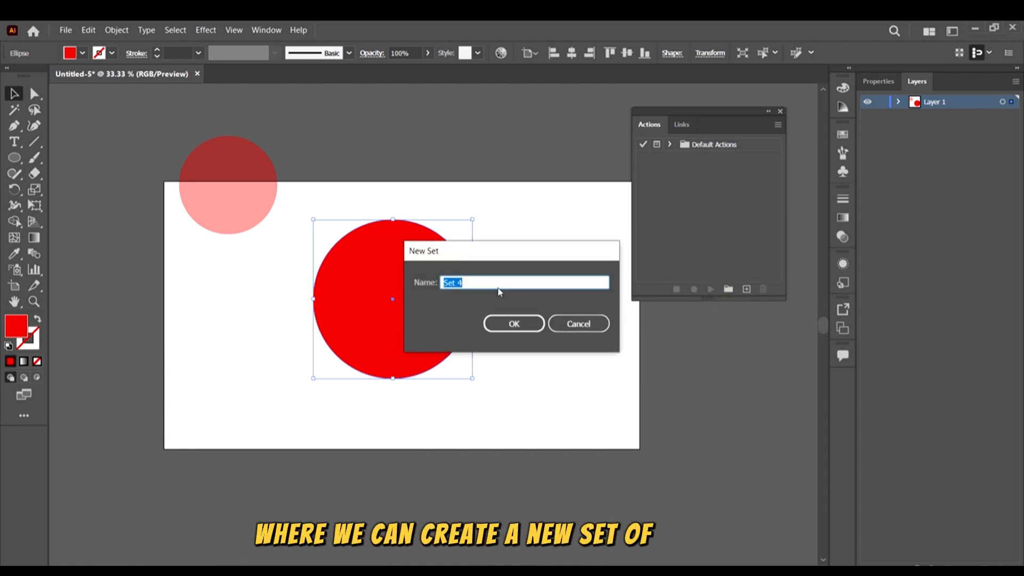
{"action": "left_click", "coordinate": [587, 323]}
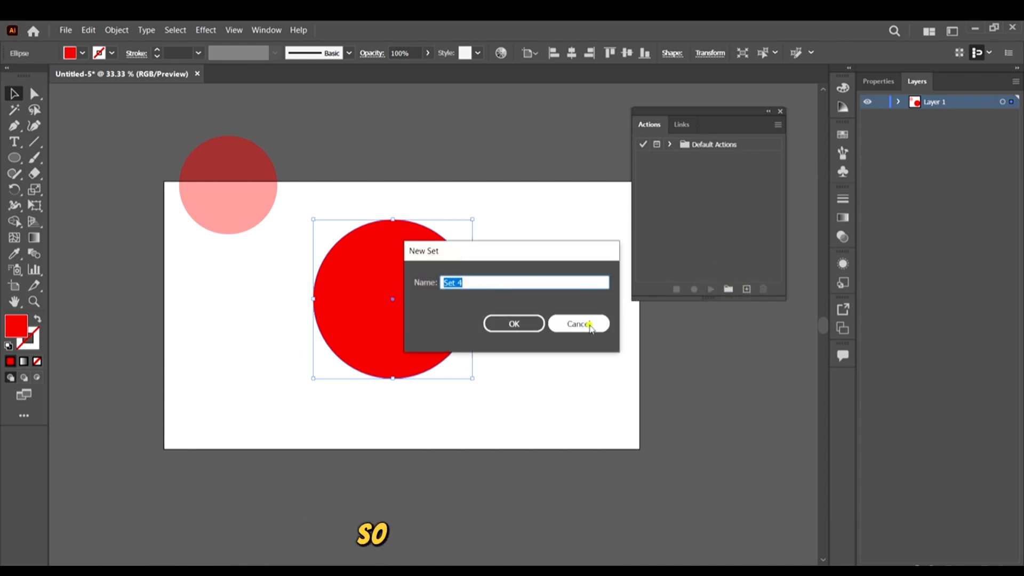
{"action": "left_click", "coordinate": [767, 147]}
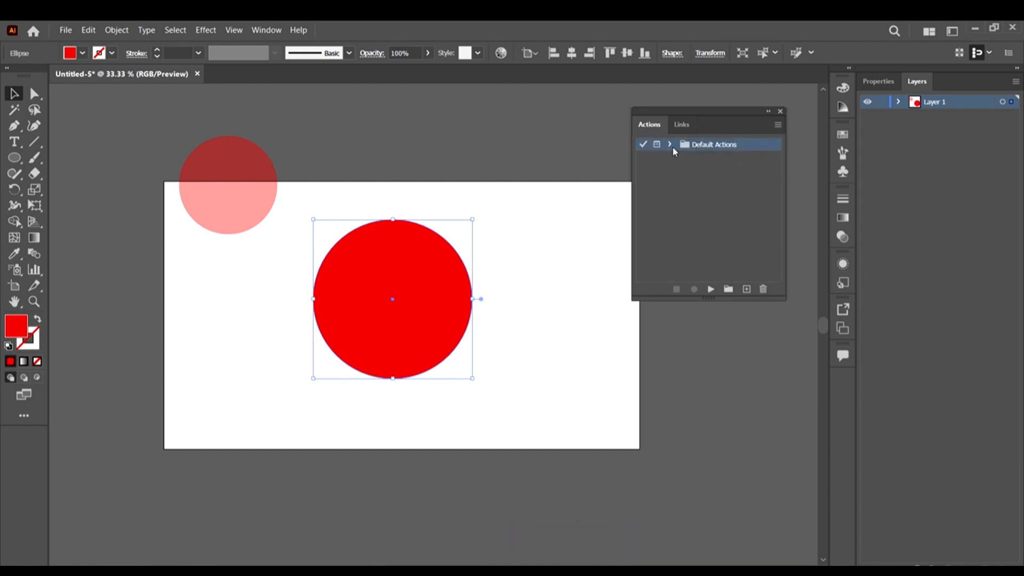
{"action": "left_click", "coordinate": [746, 288]}
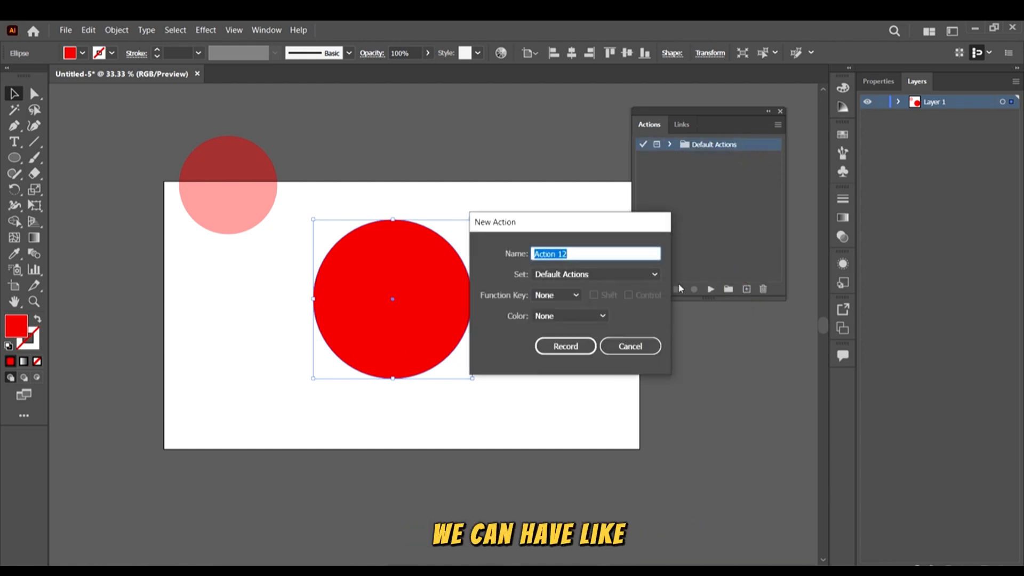
{"action": "left_click", "coordinate": [638, 347]}
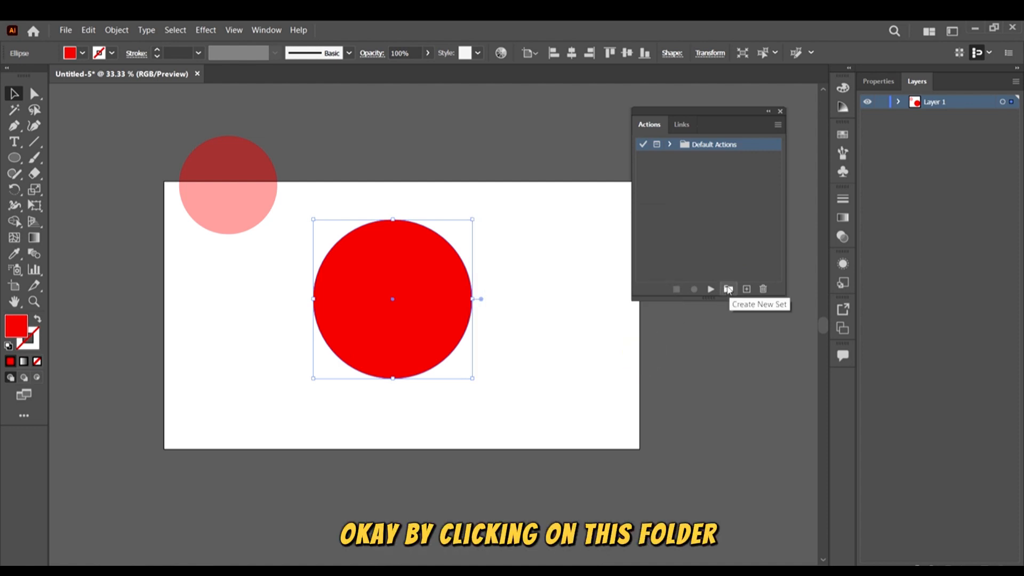
Create a new action set named MY NEW SET.
{"action": "left_click", "coordinate": [728, 289]}
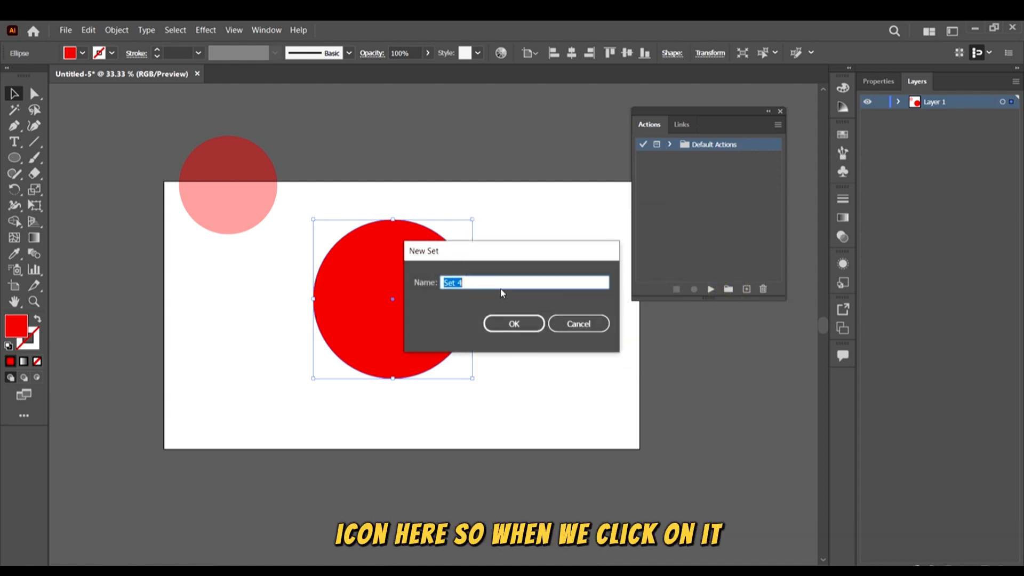
{"action": "type", "text": "MY N"}
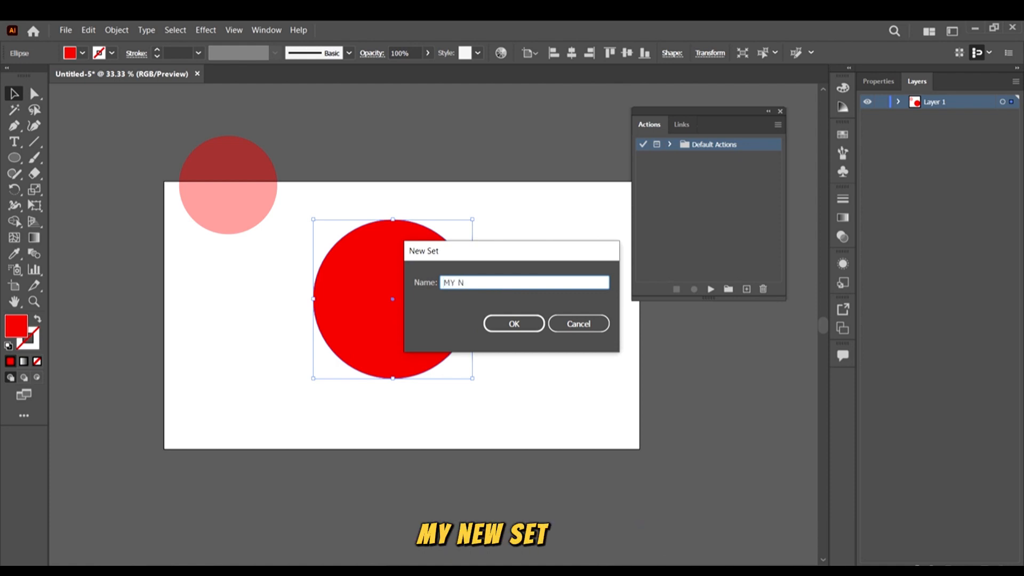
{"action": "key", "text": "BackSpace"}
{"action": "key", "text": "BackSpace"}
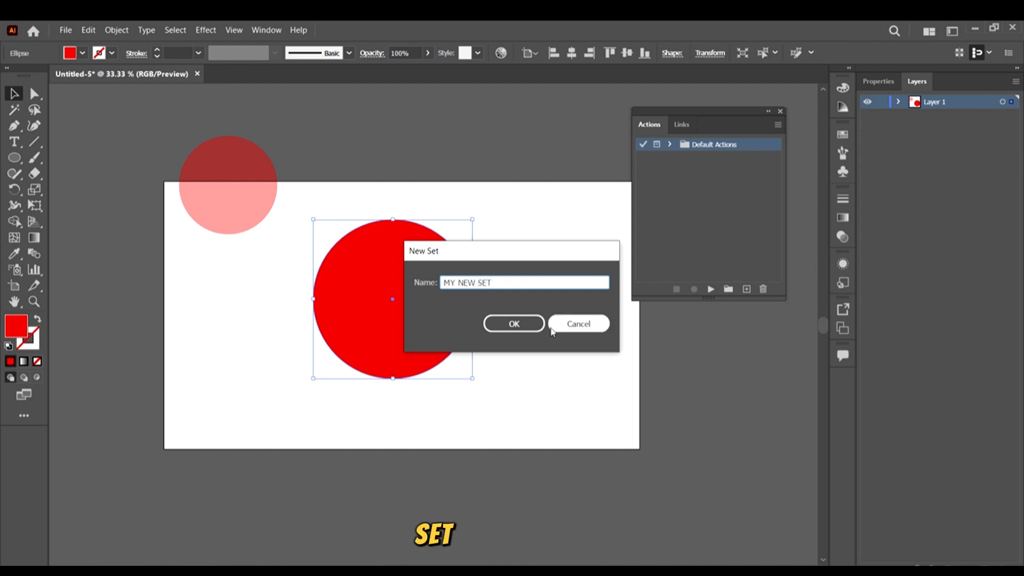
{"action": "left_click", "coordinate": [514, 324]}
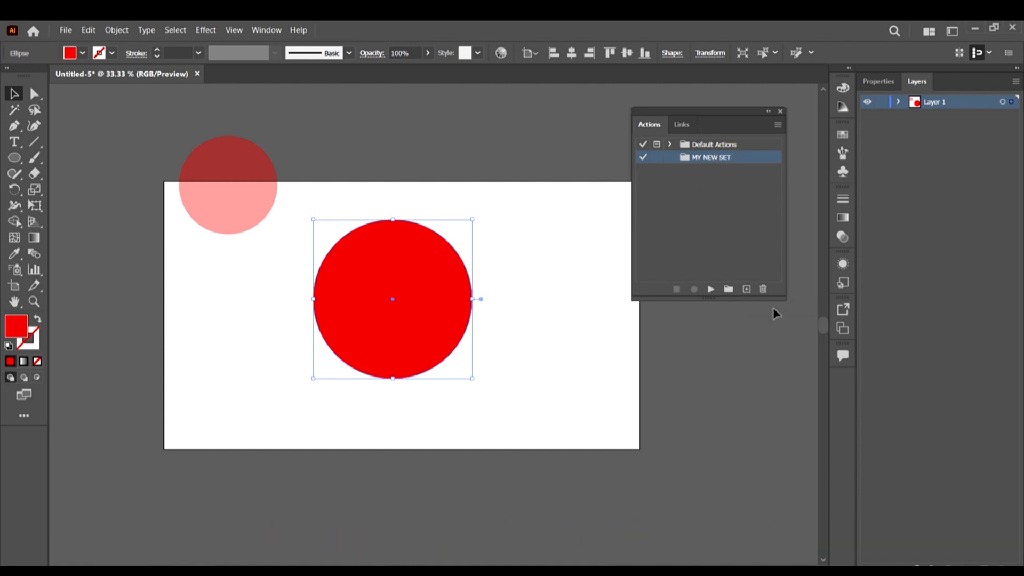
Start a new action named SCALE X2 and keep it assigned to the MY NEW SET set.
{"action": "left_click", "coordinate": [746, 290]}
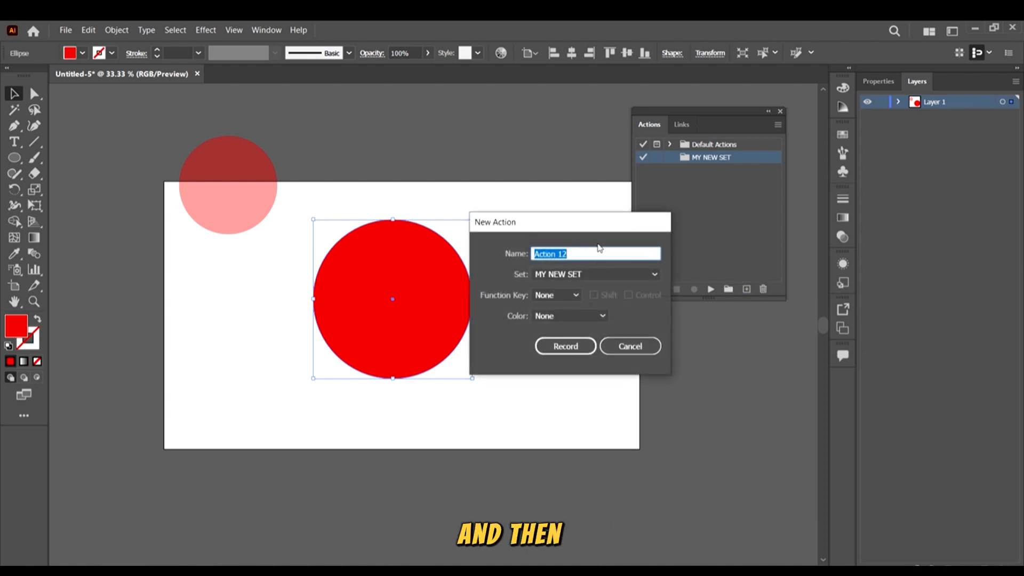
{"action": "left_click_drag", "start_coordinate": [613, 227], "coordinate": [638, 181]}
{"action": "left_click_drag", "start_coordinate": [574, 181], "coordinate": [591, 193]}
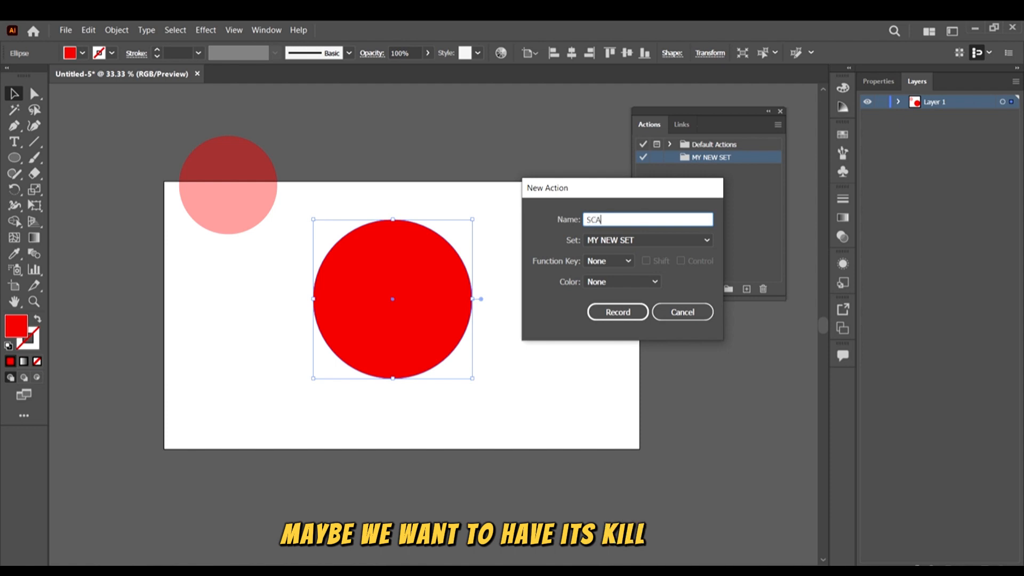
{"action": "type", "text": "LL"}
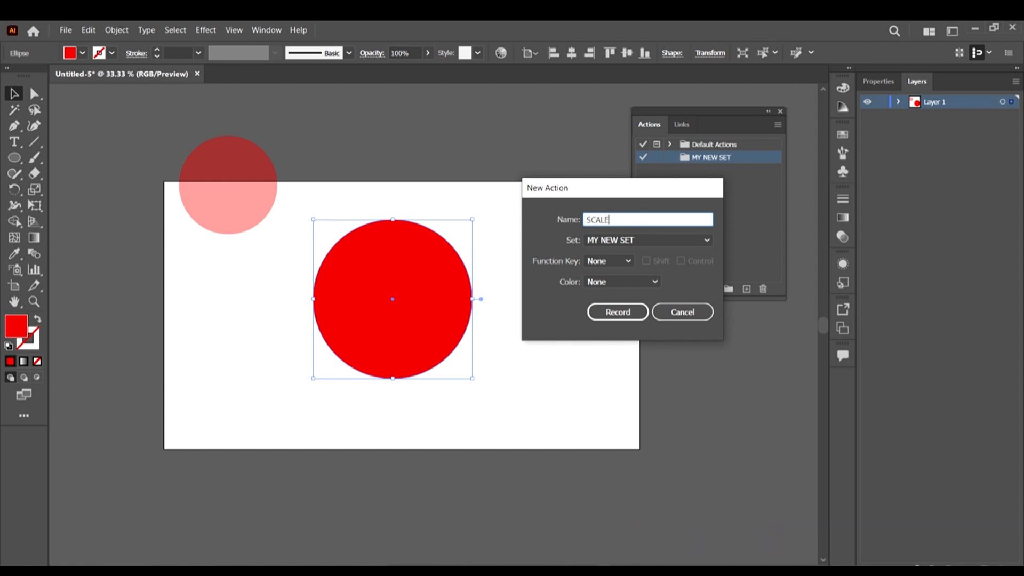
{"action": "type", "text": " X2"}
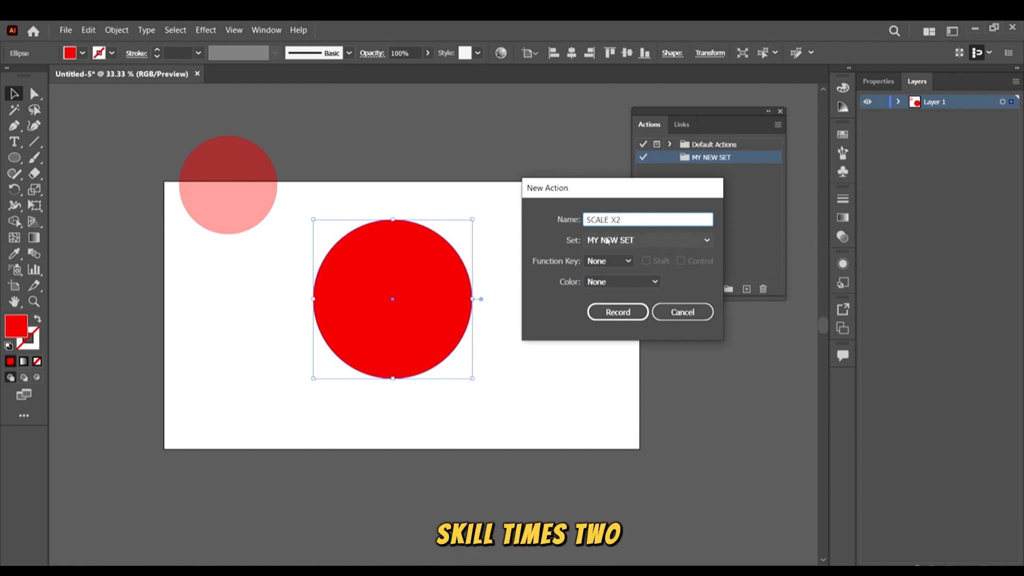
{"action": "left_click_drag", "start_coordinate": [613, 189], "coordinate": [647, 168]}
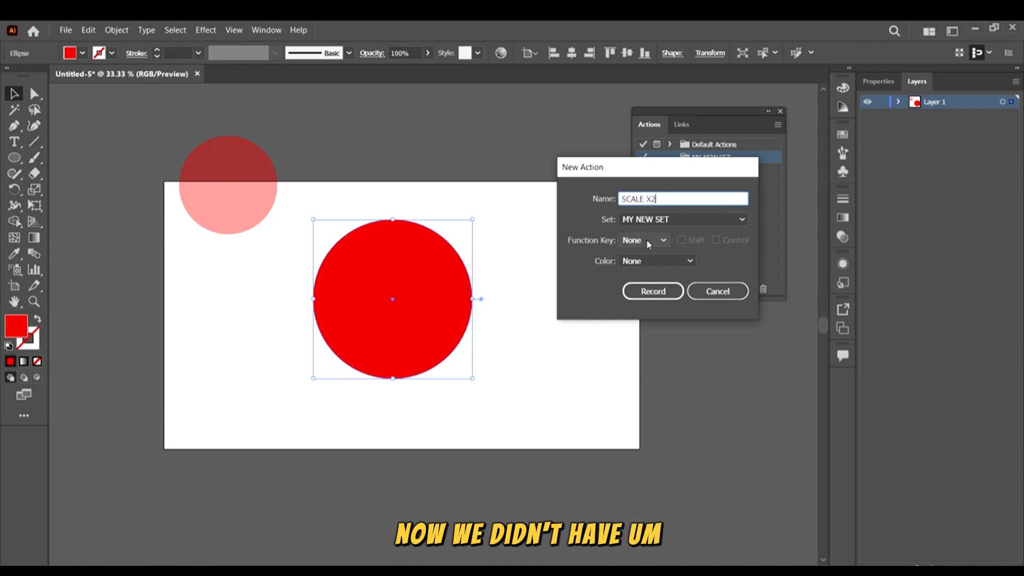
{"action": "left_click", "coordinate": [628, 220]}
{"action": "left_click", "coordinate": [690, 216]}
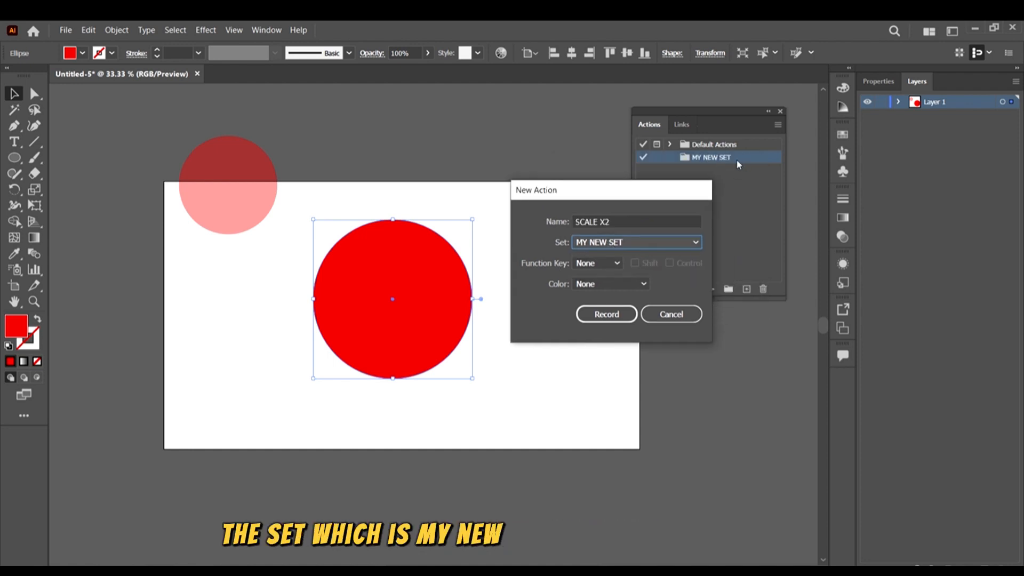
Try F2 as the function key for the SCALE X2 action, then set it back to None.
{"action": "left_click", "coordinate": [654, 187]}
{"action": "left_click", "coordinate": [643, 232]}
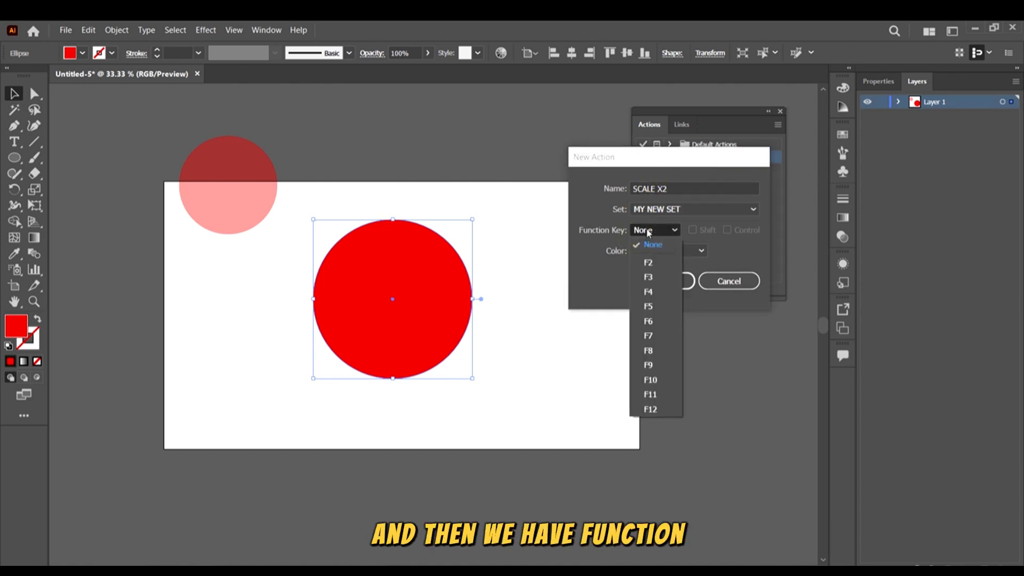
{"action": "left_click", "coordinate": [657, 265]}
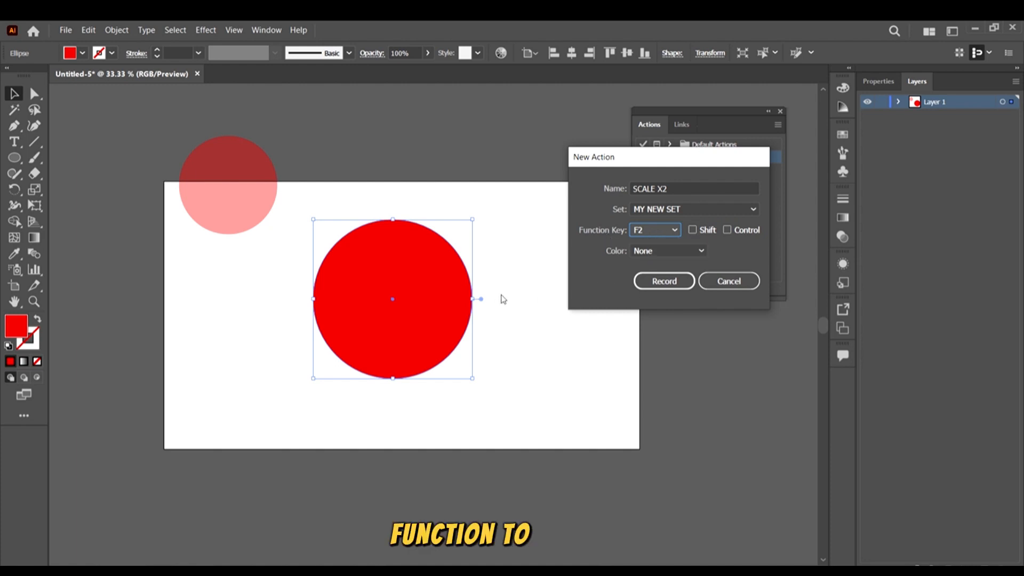
{"action": "left_click", "coordinate": [643, 229]}
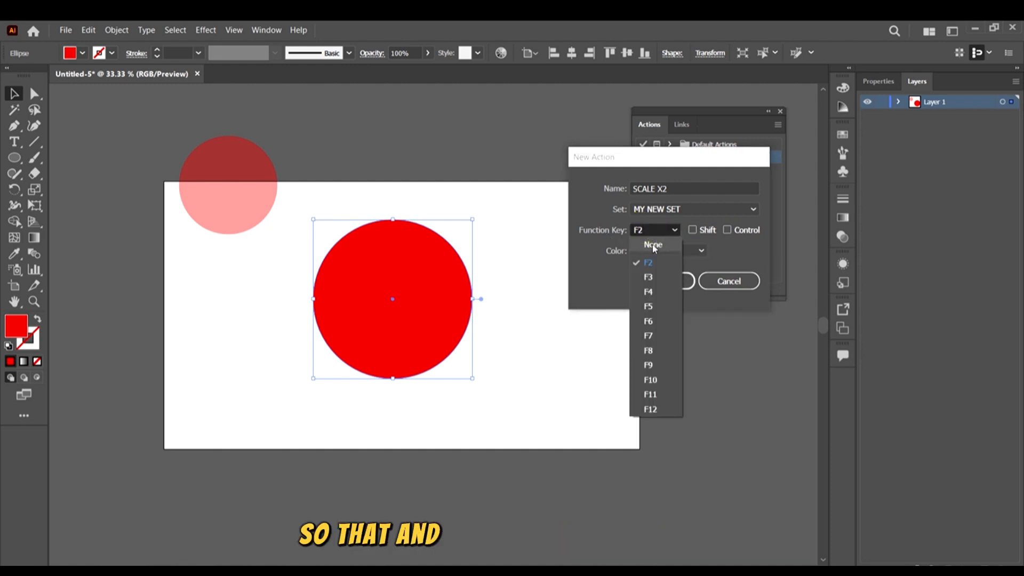
{"action": "left_click", "coordinate": [653, 245]}
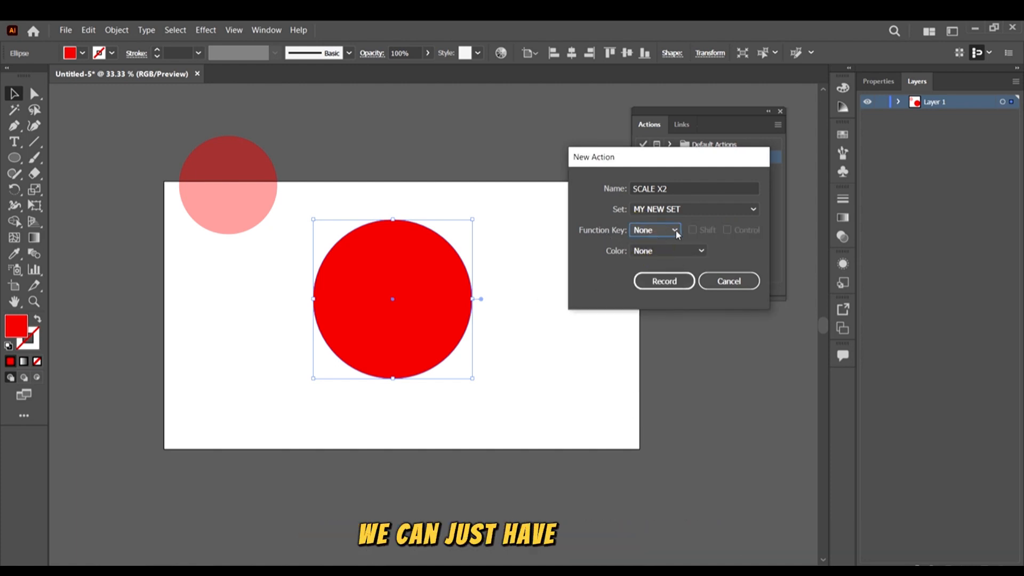
{"action": "left_click", "coordinate": [657, 231]}
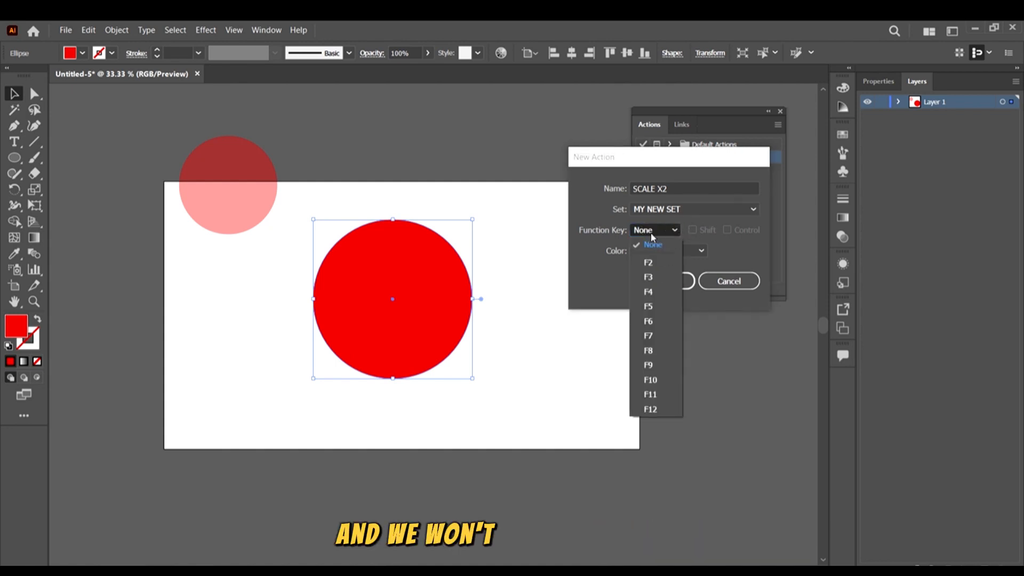
{"action": "left_click", "coordinate": [654, 230]}
{"action": "left_click_drag", "start_coordinate": [688, 156], "coordinate": [577, 167]}
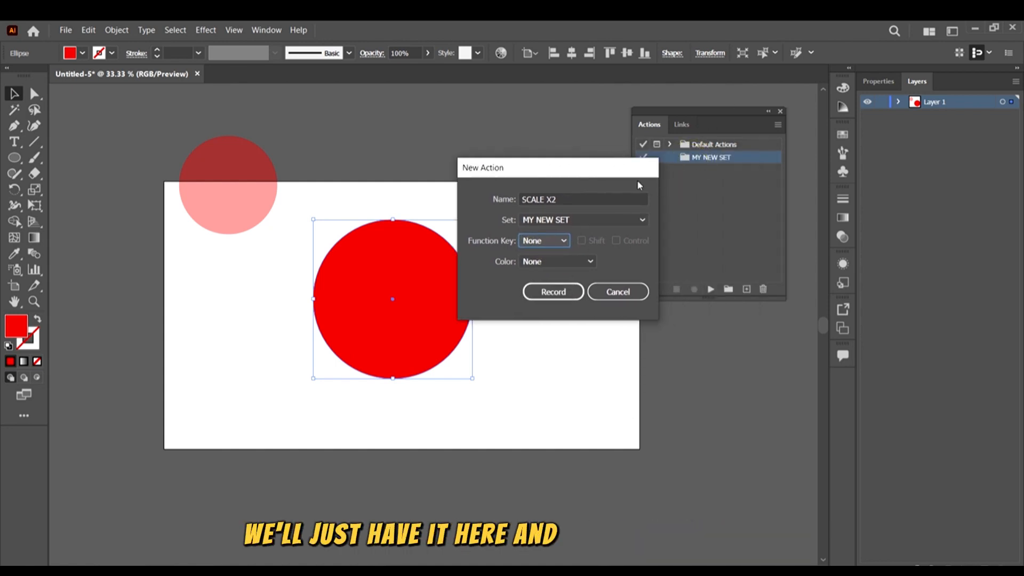
Assign Shift+F2 and the colour Red to the SCALE X2 action, and start recording it.
{"action": "left_click_drag", "start_coordinate": [464, 167], "coordinate": [600, 165]}
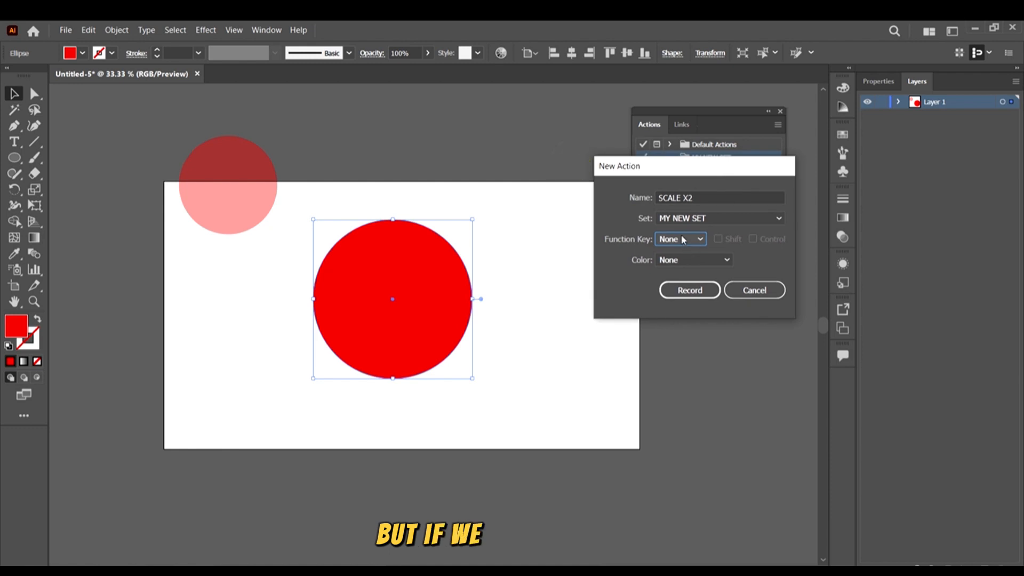
{"action": "left_click", "coordinate": [682, 238]}
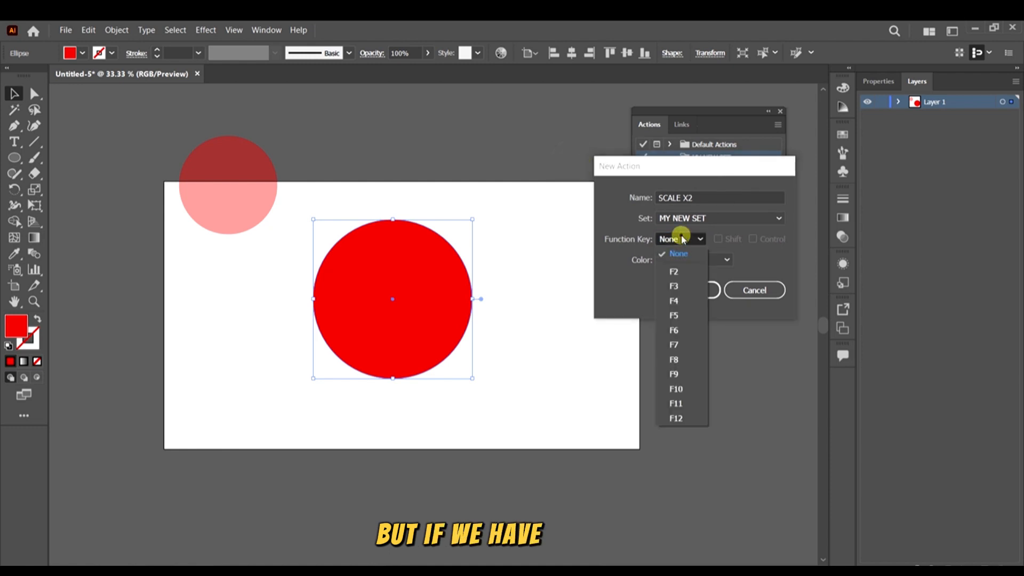
{"action": "left_click", "coordinate": [681, 272]}
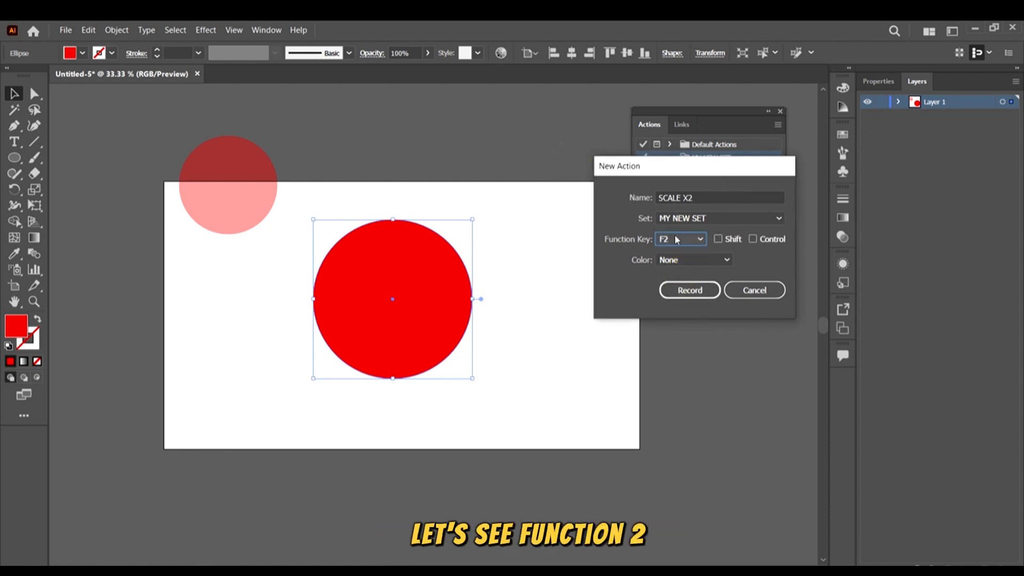
{"action": "left_click", "coordinate": [718, 239]}
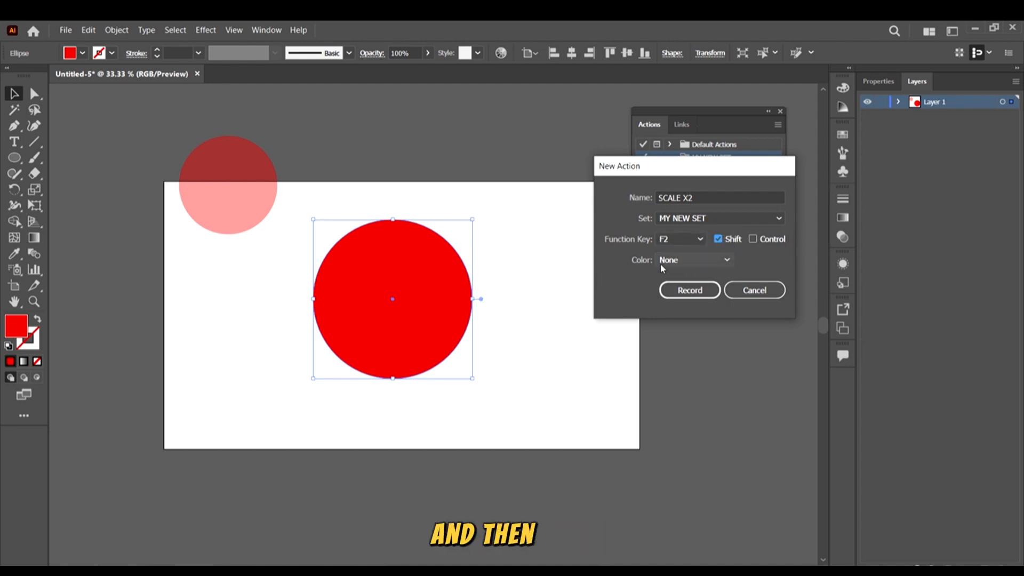
{"action": "left_click", "coordinate": [686, 261]}
{"action": "left_click", "coordinate": [688, 289]}
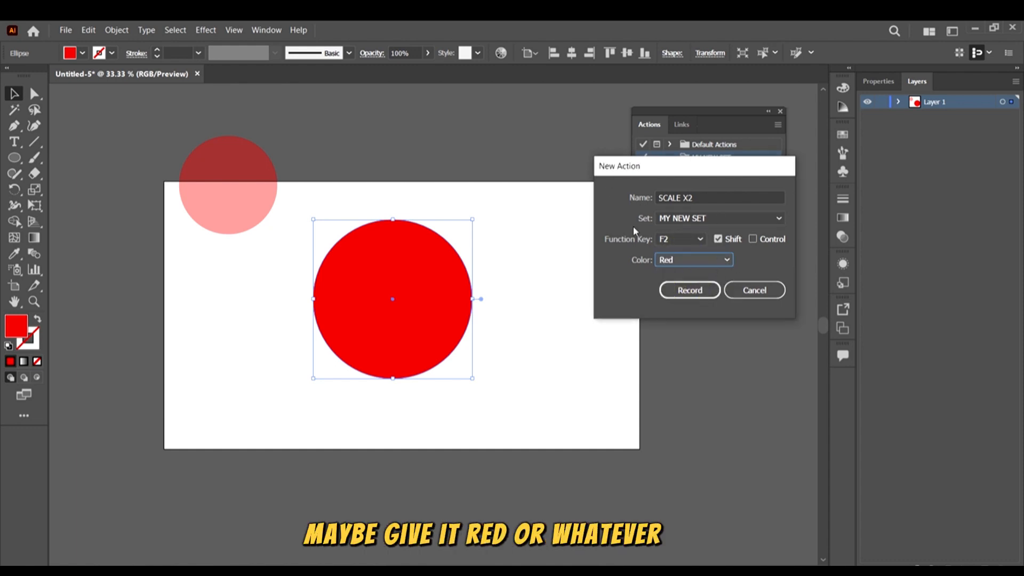
{"action": "left_click", "coordinate": [683, 293]}
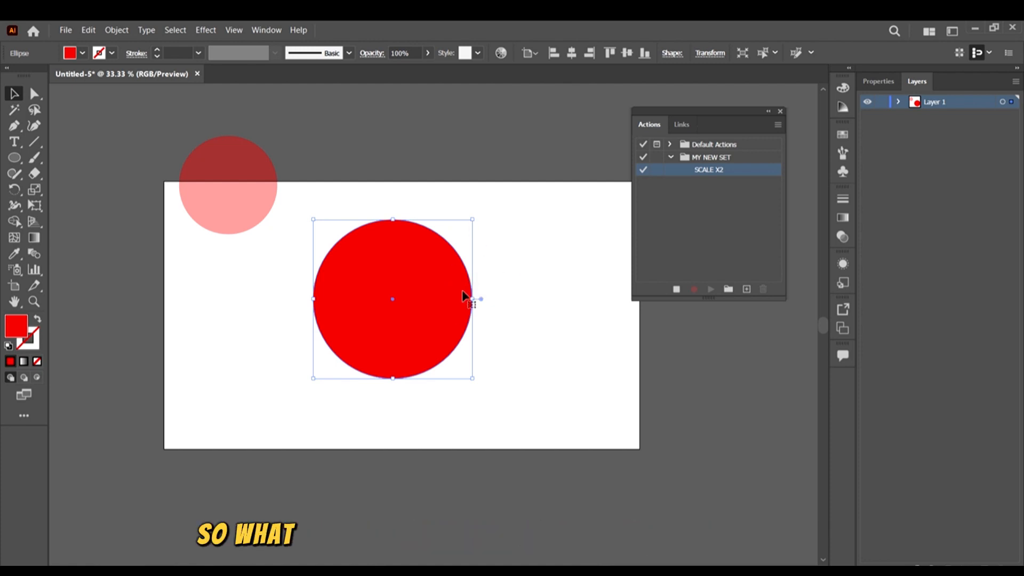
Record a uniform 150% scale of the large red circle into SCALE X2 and stop the recording.
{"action": "right_click", "coordinate": [426, 283]}
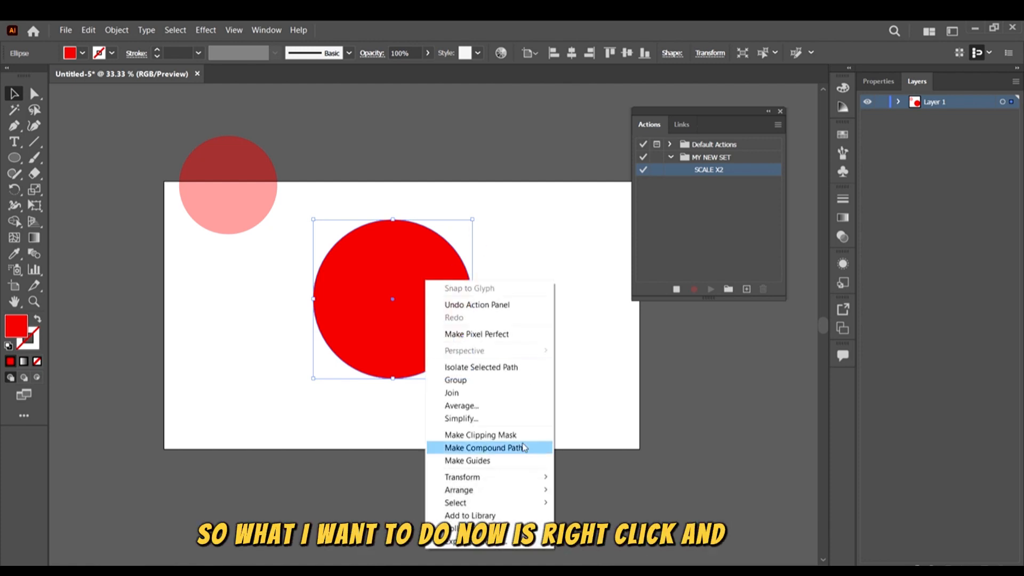
{"action": "mouse_move", "coordinate": [512, 476]}
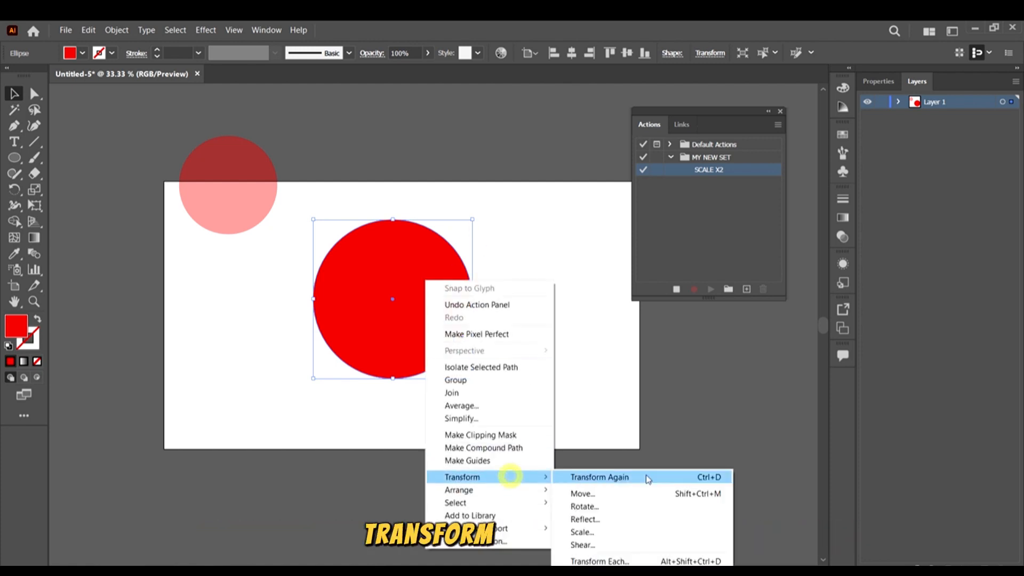
{"action": "left_click", "coordinate": [619, 532]}
{"action": "left_click_drag", "start_coordinate": [555, 161], "coordinate": [709, 135]}
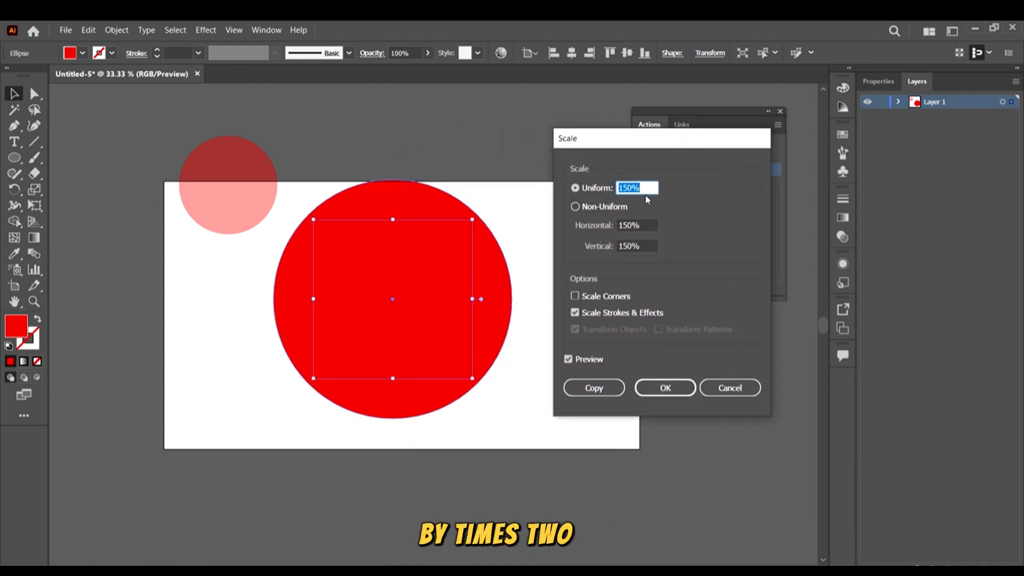
{"action": "left_click", "coordinate": [667, 387]}
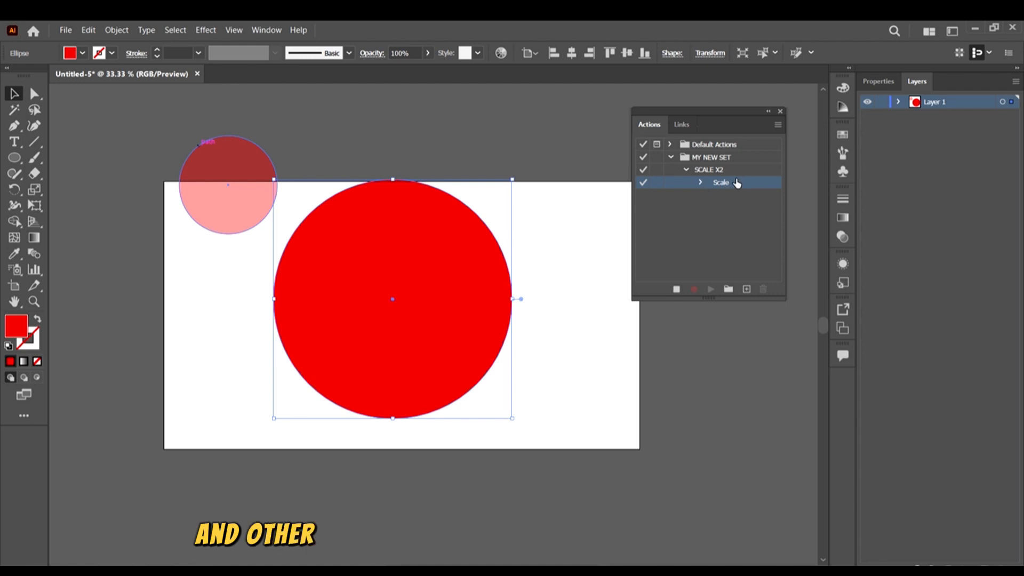
{"action": "left_click", "coordinate": [677, 290]}
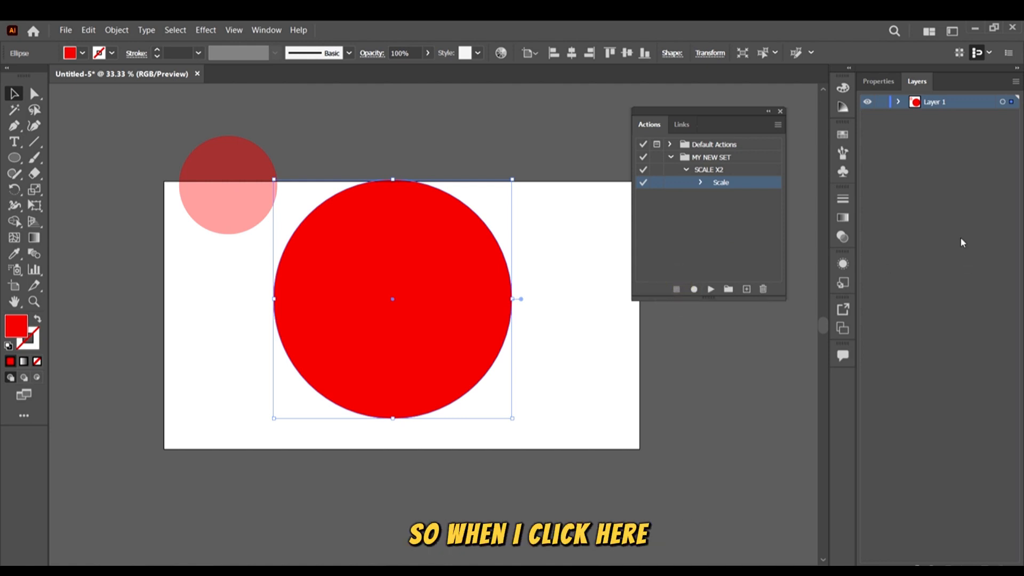
Review the recorded Scale settings in SCALE X2 and turn on the dialog toggle for that Scale step.
{"action": "left_click", "coordinate": [684, 169]}
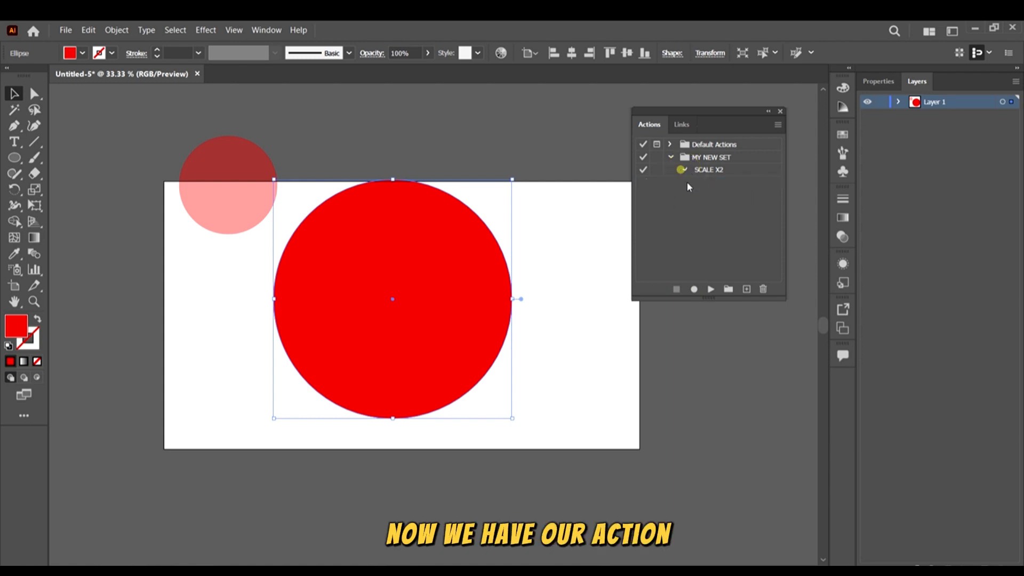
{"action": "left_click", "coordinate": [671, 169]}
{"action": "left_click", "coordinate": [684, 171]}
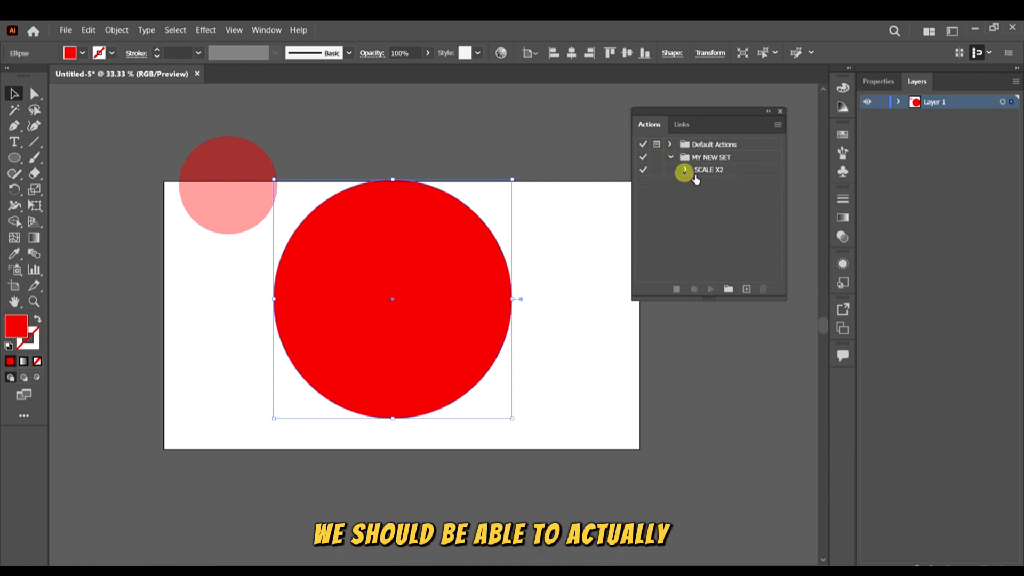
{"action": "left_click", "coordinate": [701, 182]}
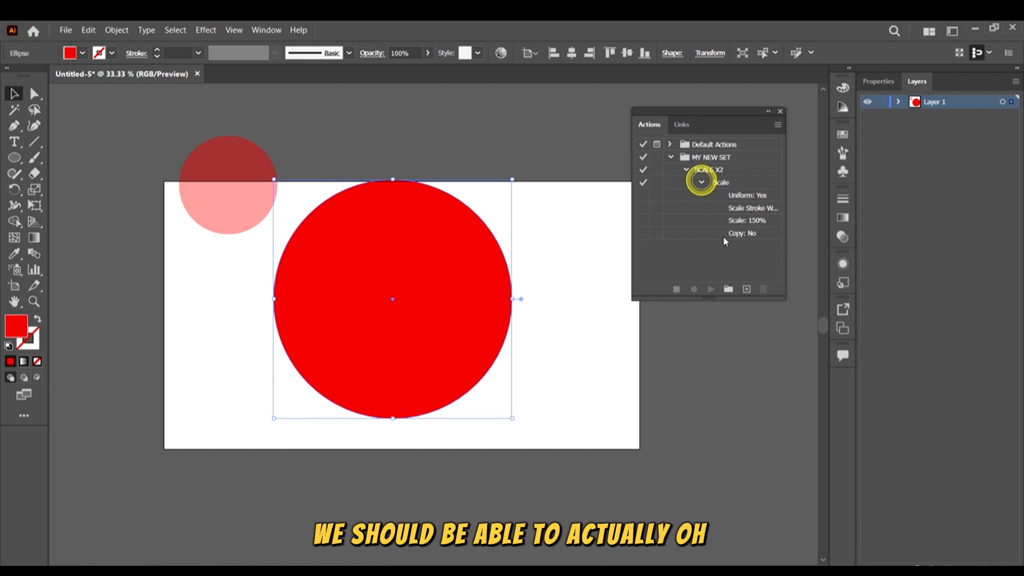
{"action": "left_click", "coordinate": [671, 194]}
{"action": "left_click", "coordinate": [701, 183]}
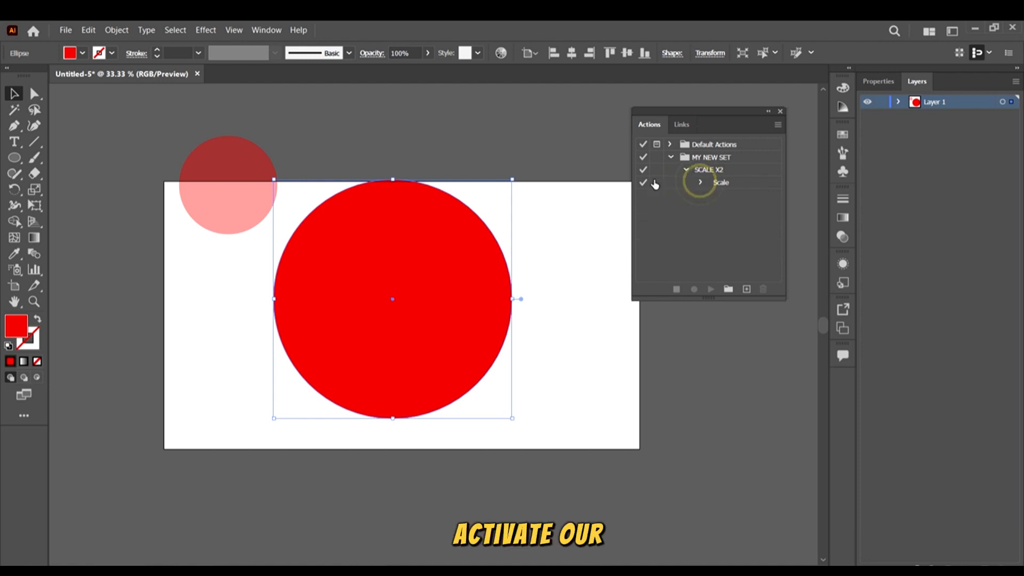
{"action": "left_click", "coordinate": [657, 183]}
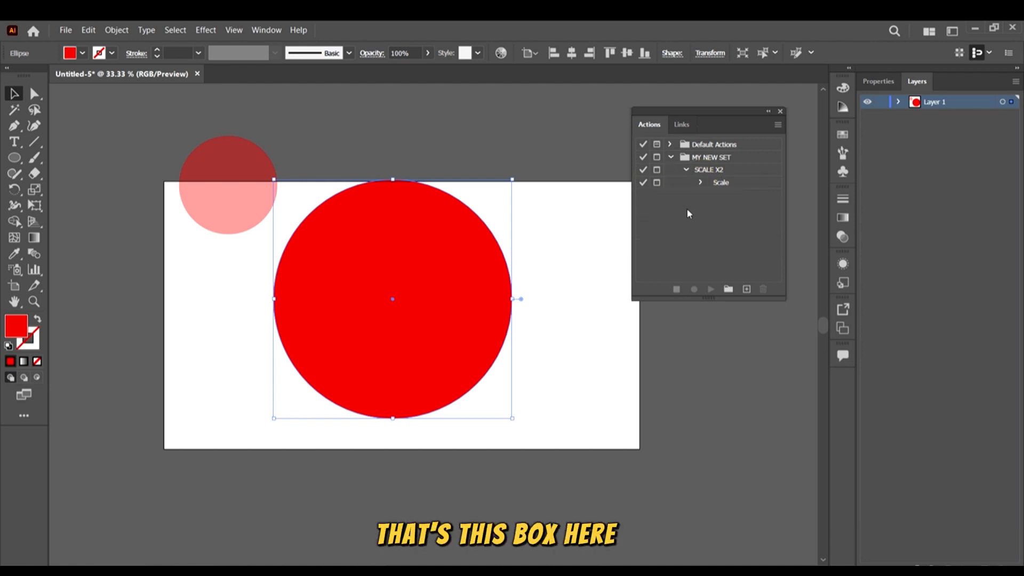
{"action": "left_click", "coordinate": [686, 169]}
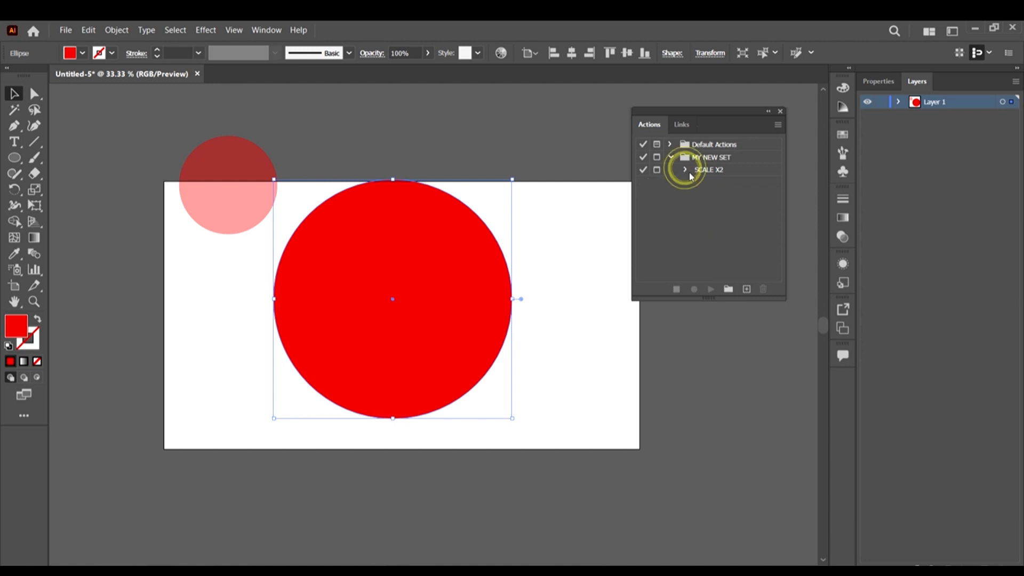
{"action": "left_click", "coordinate": [713, 169]}
{"action": "left_click", "coordinate": [686, 169]}
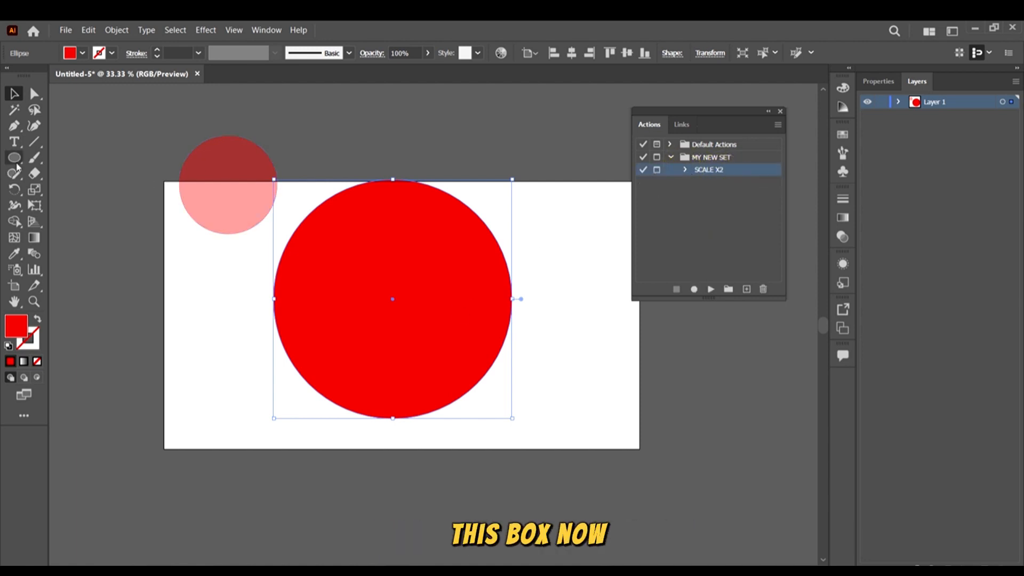
Draw a small red square near the artboard's lower-right corner and select it.
{"action": "left_click_drag", "start_coordinate": [14, 157], "coordinate": [65, 153]}
{"action": "left_click_drag", "start_coordinate": [567, 336], "coordinate": [628, 395]}
{"action": "key", "text": "v"}
{"action": "left_click", "coordinate": [741, 438]}
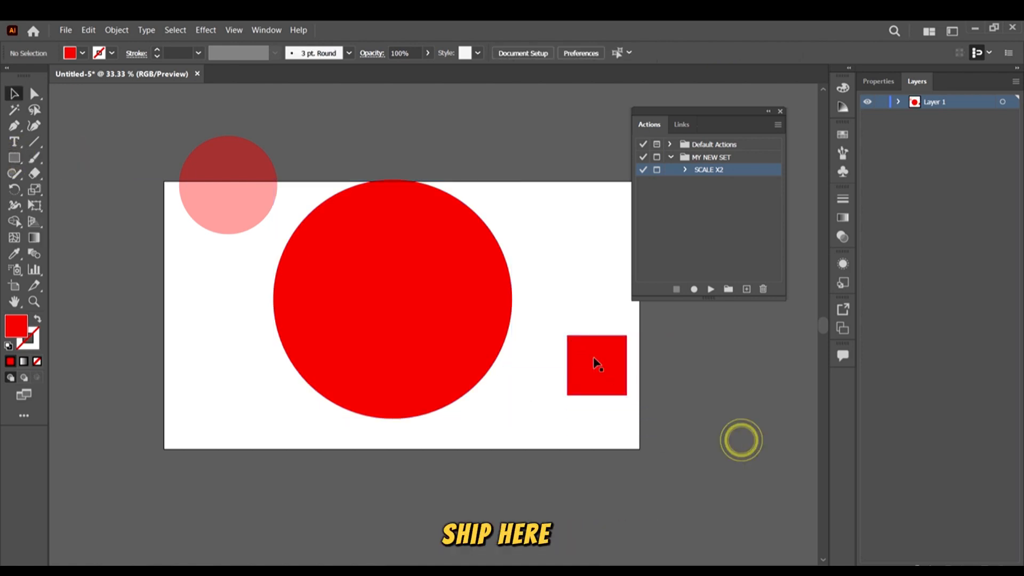
{"action": "left_click", "coordinate": [594, 359]}
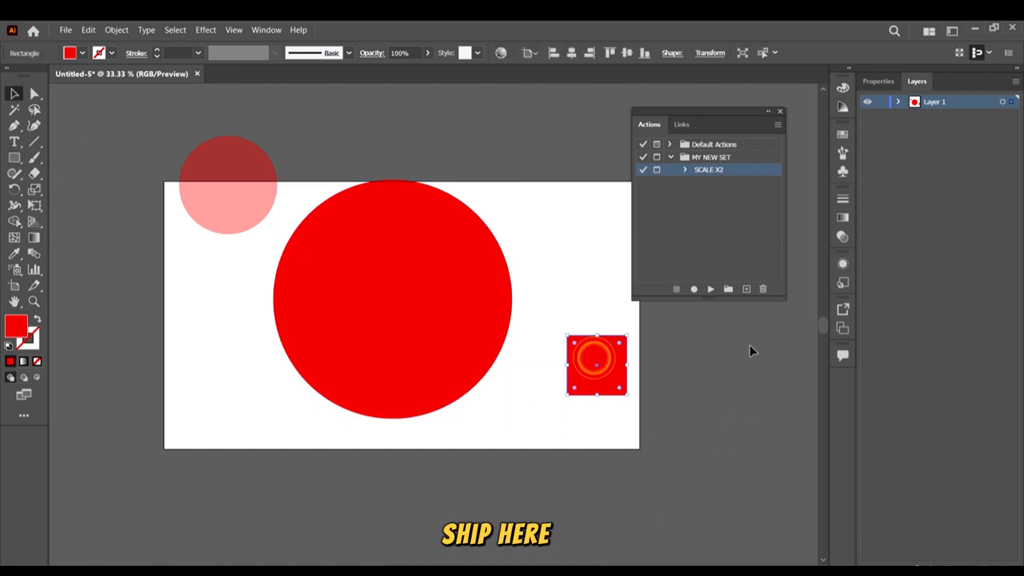
Run the SCALE X2 action on the small square with a uniform scale of 200%.
{"action": "left_click", "coordinate": [712, 290]}
{"action": "left_click_drag", "start_coordinate": [676, 137], "coordinate": [972, 203]}
{"action": "left_click_drag", "start_coordinate": [912, 211], "coordinate": [774, 129]}
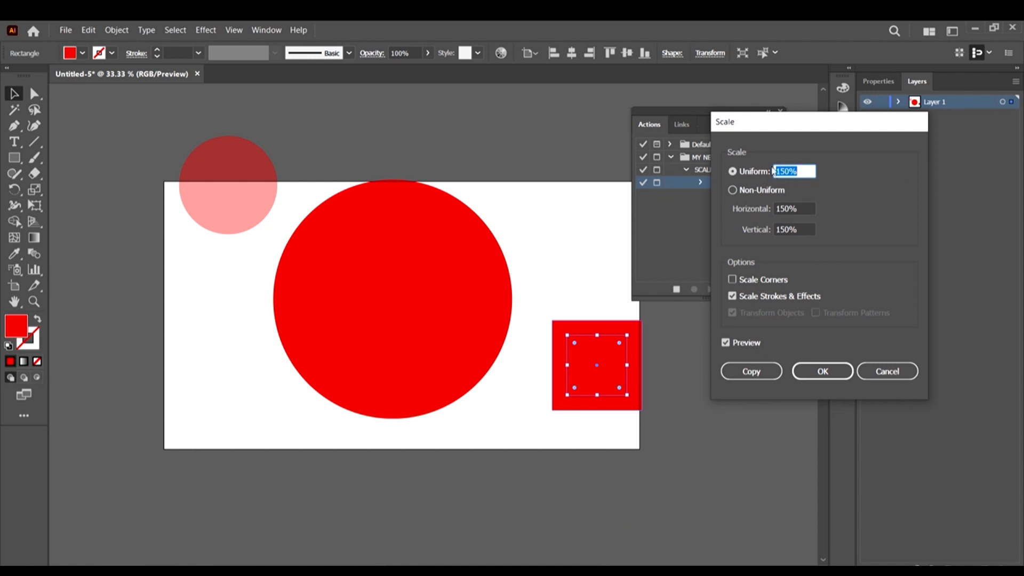
{"action": "type", "text": "200"}
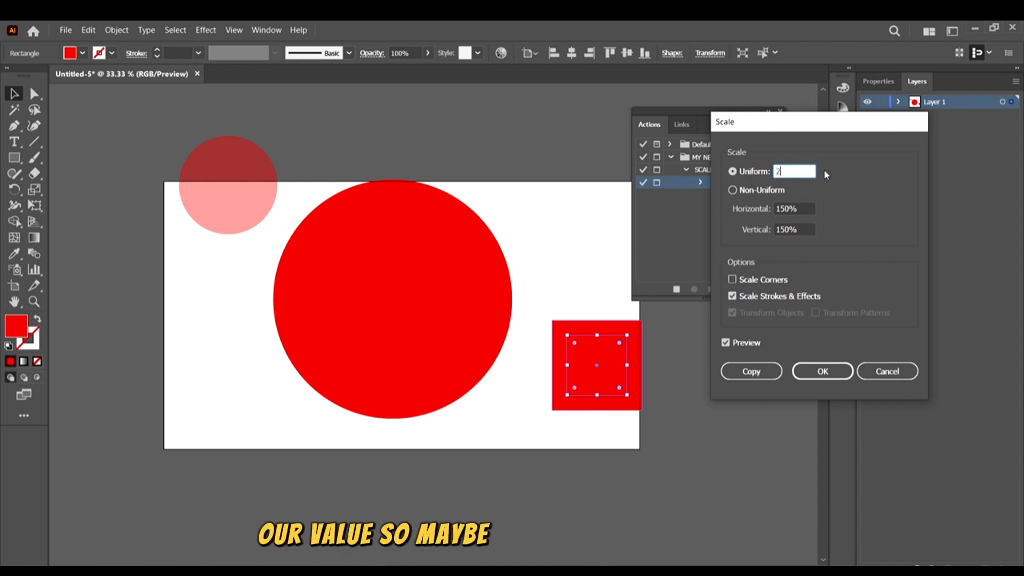
{"action": "left_click", "coordinate": [823, 372]}
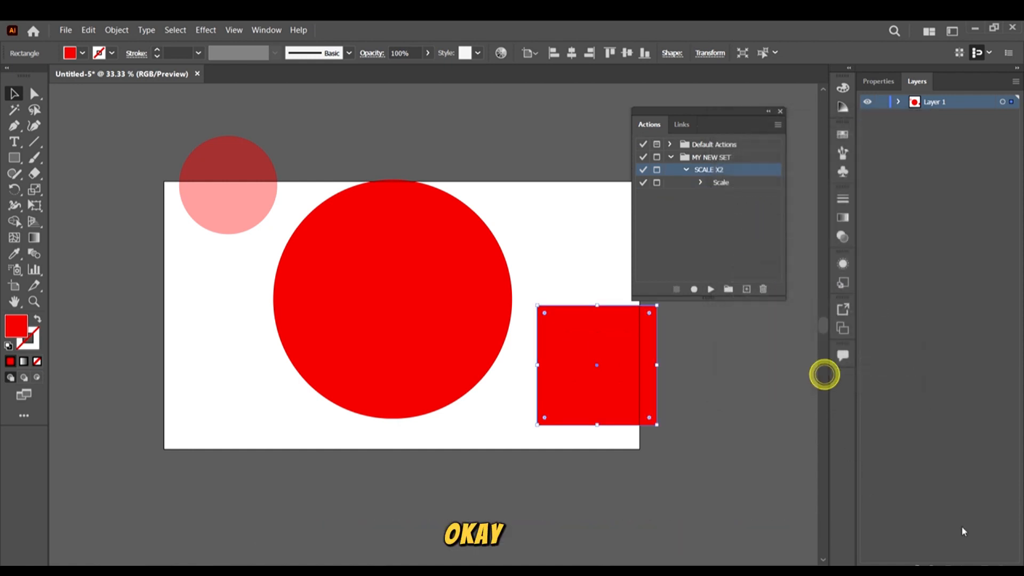
Draw a small red rectangle across the artboard's upper edge, above the enlarged square.
{"action": "key", "text": "m"}
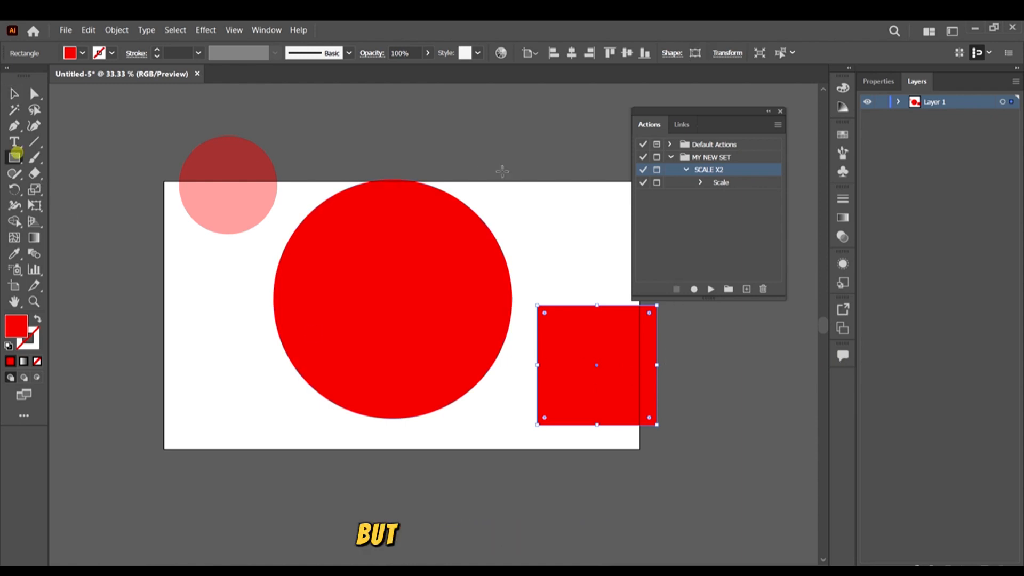
{"action": "left_click_drag", "start_coordinate": [529, 144], "coordinate": [593, 198]}
{"action": "key", "text": "v"}
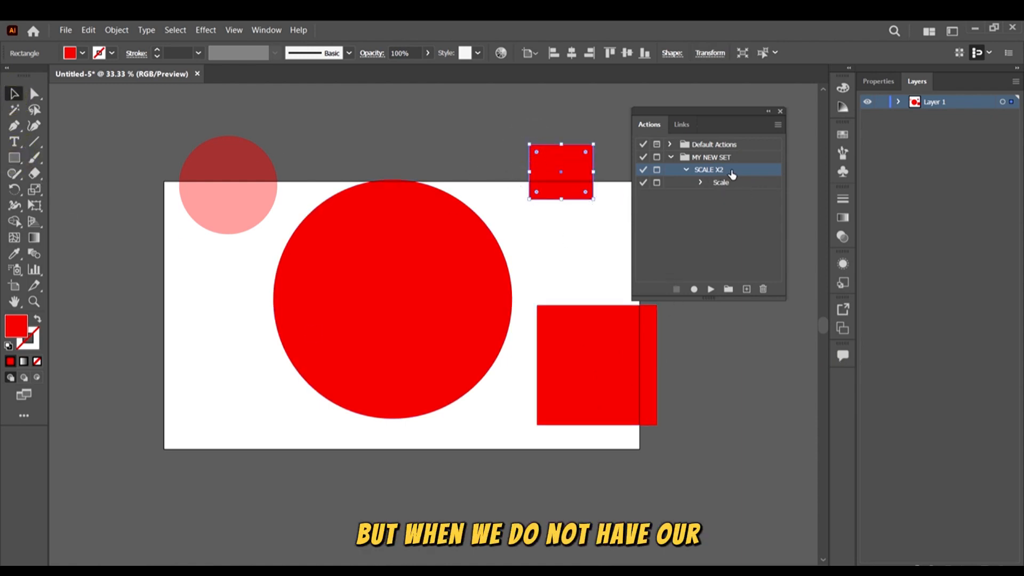
Run SCALE X2 on the new rectangle with its dialog toggle turned off, and move the rectangle slightly down.
{"action": "left_click", "coordinate": [656, 171]}
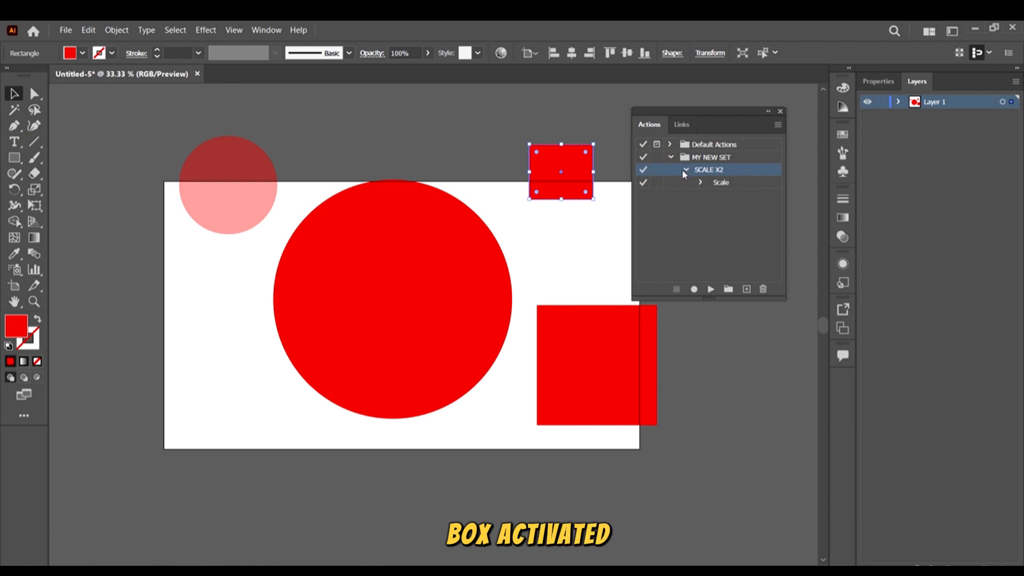
{"action": "left_click", "coordinate": [712, 289]}
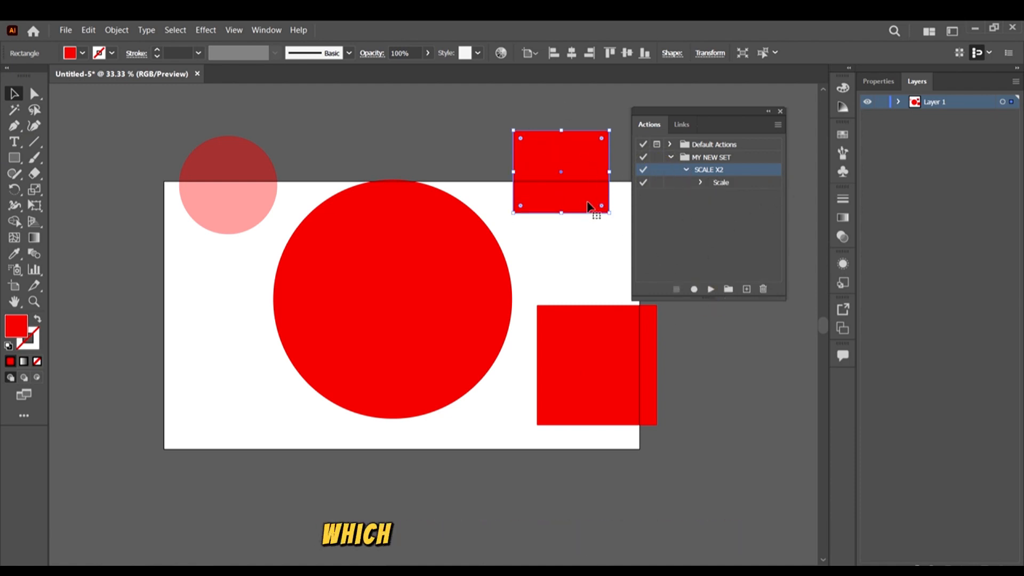
{"action": "mouse_move", "coordinate": [587, 202]}
{"action": "left_mouse_down"}
{"action": "mouse_move", "coordinate": [605, 255]}
{"action": "mouse_move", "coordinate": [598, 208]}
{"action": "left_mouse_up"}
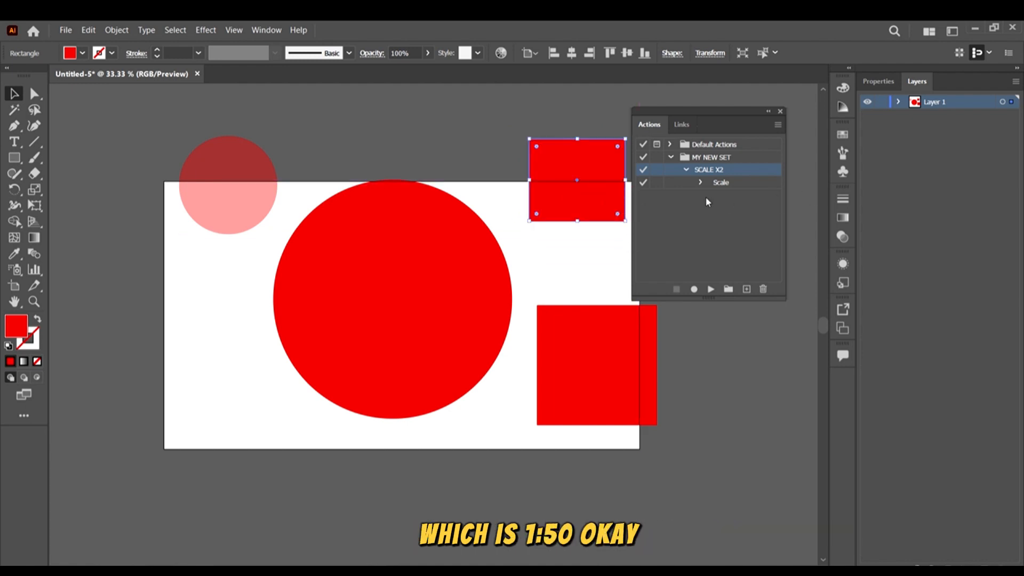
{"action": "left_click_drag", "start_coordinate": [604, 181], "coordinate": [598, 194]}
Delete all the circles and rectangles from the document.
{"action": "left_click_drag", "start_coordinate": [714, 449], "coordinate": [140, 99]}
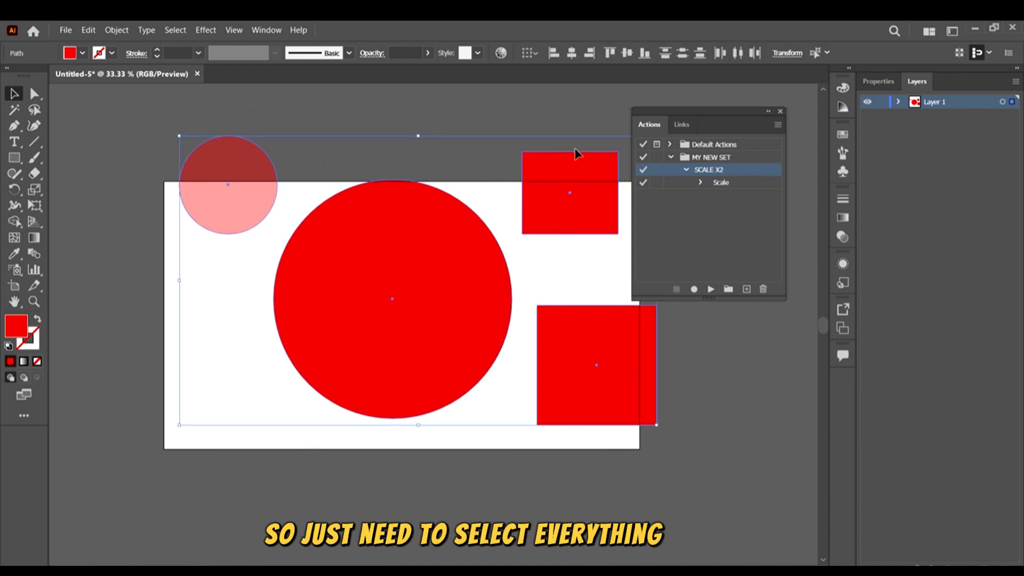
{"action": "key", "text": "Delete"}
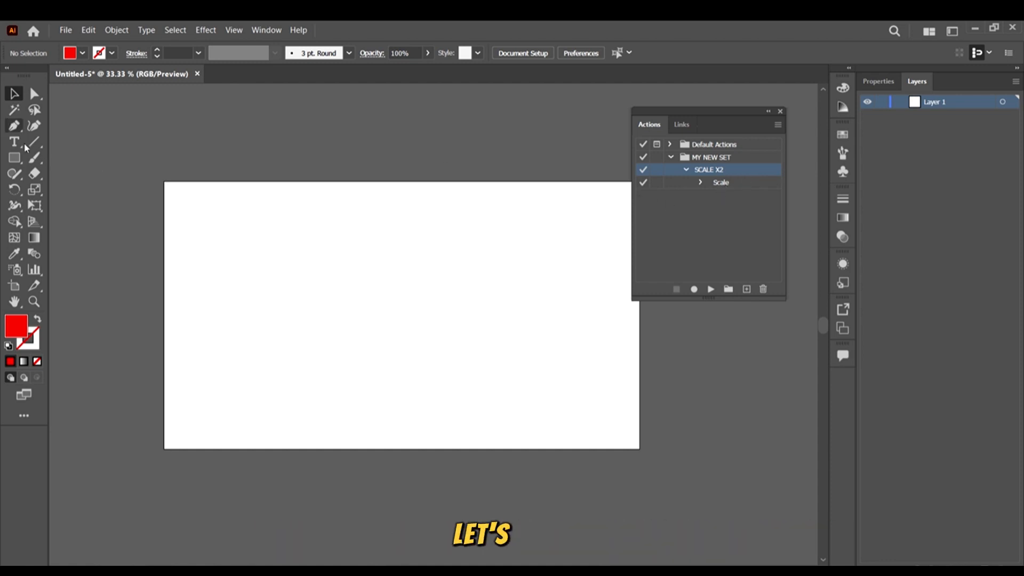
Draw six red rectangles of varied sizes on and around the artboard, and move the tall one slightly to the right.
{"action": "left_click", "coordinate": [15, 158]}
{"action": "left_click_drag", "start_coordinate": [188, 235], "coordinate": [250, 310]}
{"action": "left_click_drag", "start_coordinate": [385, 228], "coordinate": [494, 332]}
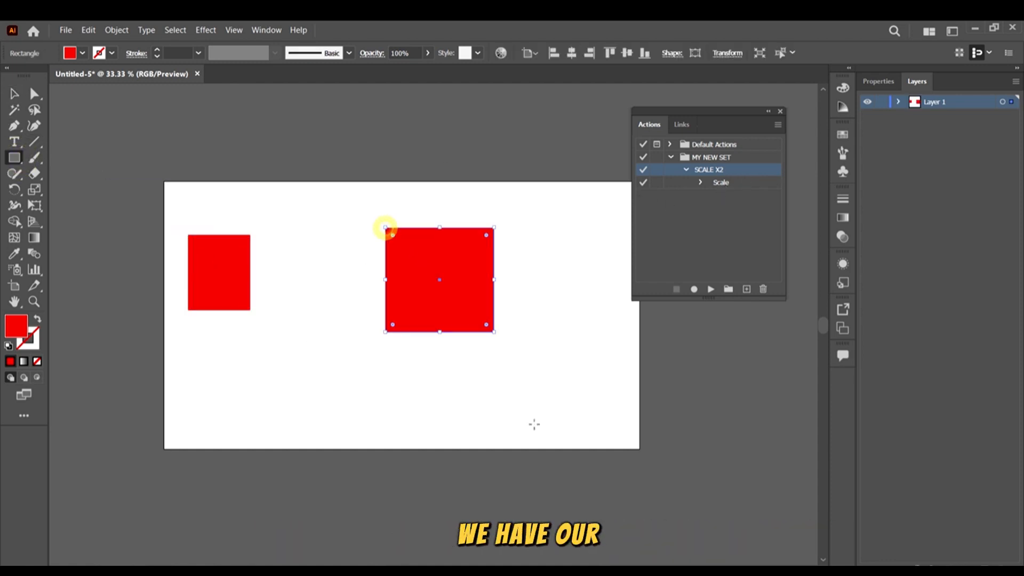
{"action": "left_click_drag", "start_coordinate": [526, 431], "coordinate": [272, 410]}
{"action": "left_click_drag", "start_coordinate": [250, 269], "coordinate": [323, 128]}
{"action": "left_click_drag", "start_coordinate": [548, 121], "coordinate": [605, 177]}
{"action": "left_click_drag", "start_coordinate": [585, 350], "coordinate": [661, 413]}
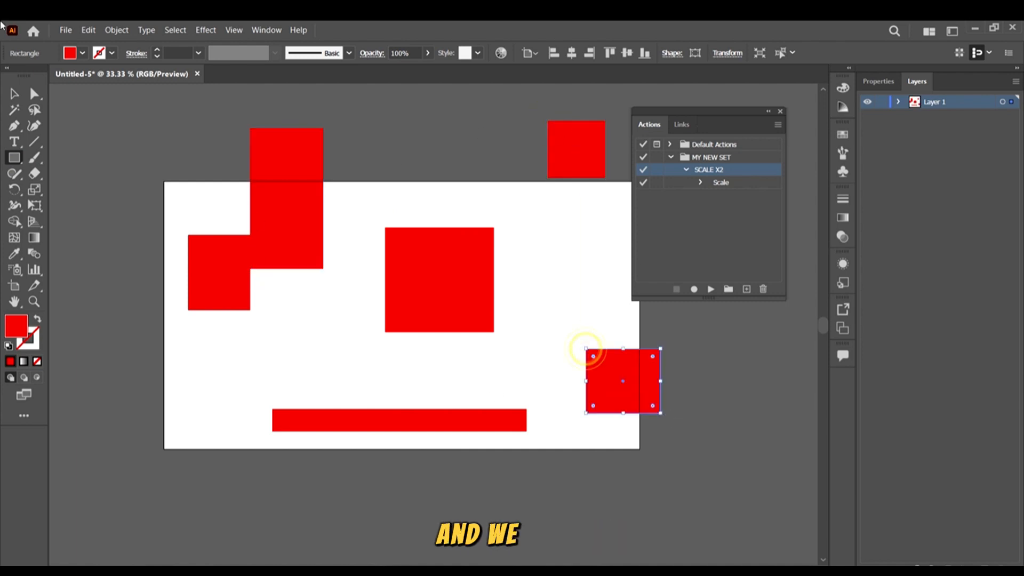
{"action": "left_click", "coordinate": [14, 94]}
{"action": "left_click_drag", "start_coordinate": [279, 160], "coordinate": [347, 195]}
Start saving a copy of the document as ACTIONS in Adobe PDF format.
{"action": "left_click", "coordinate": [66, 30]}
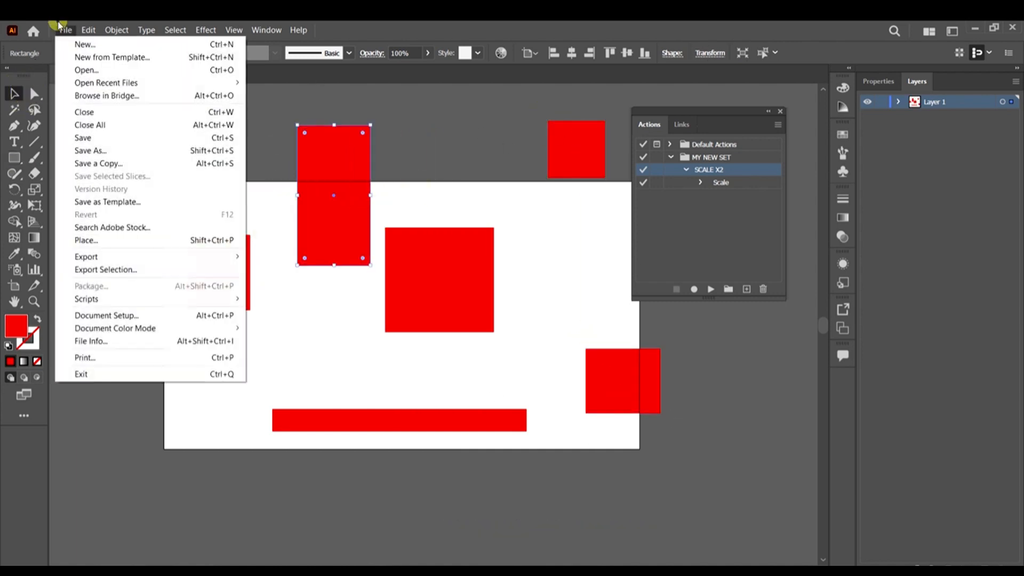
{"action": "left_click", "coordinate": [120, 166]}
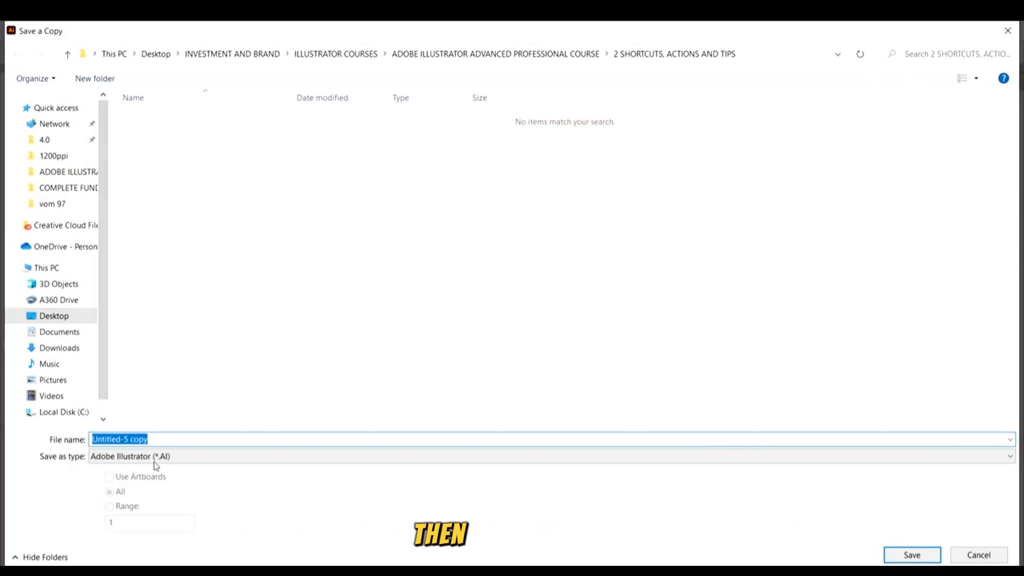
{"action": "type", "text": "AC"}
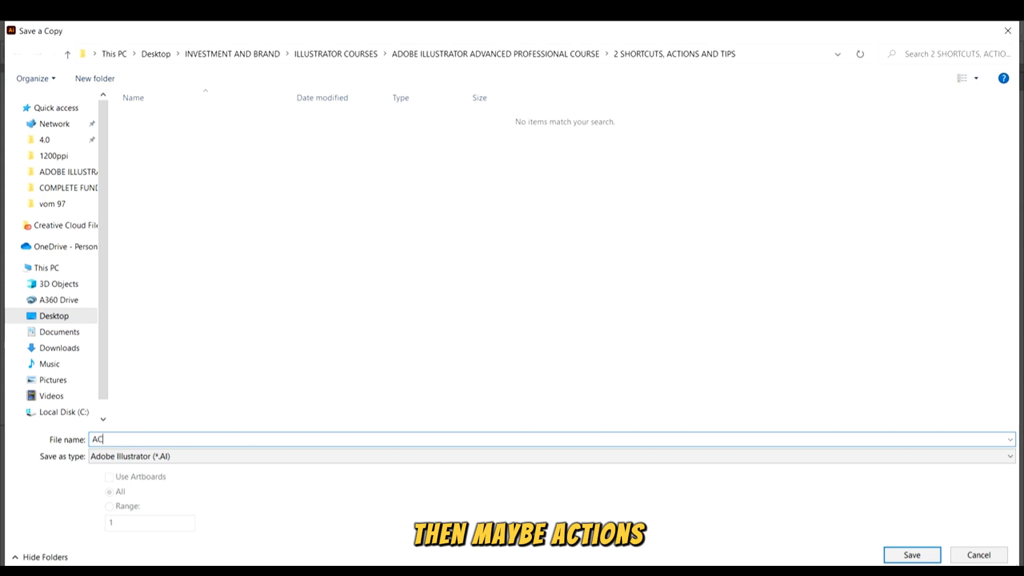
{"action": "type", "text": "TIONS"}
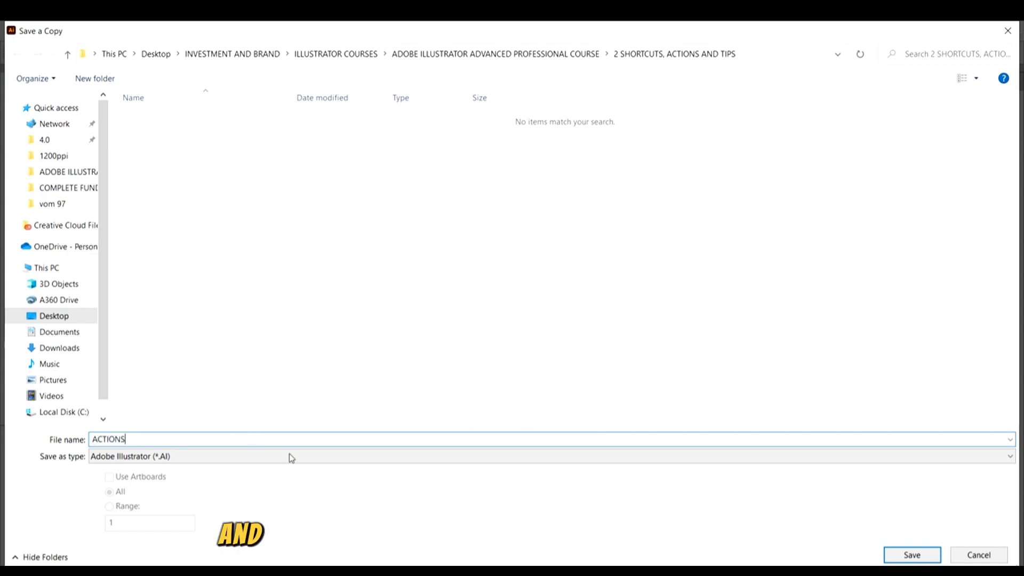
{"action": "left_click", "coordinate": [290, 457]}
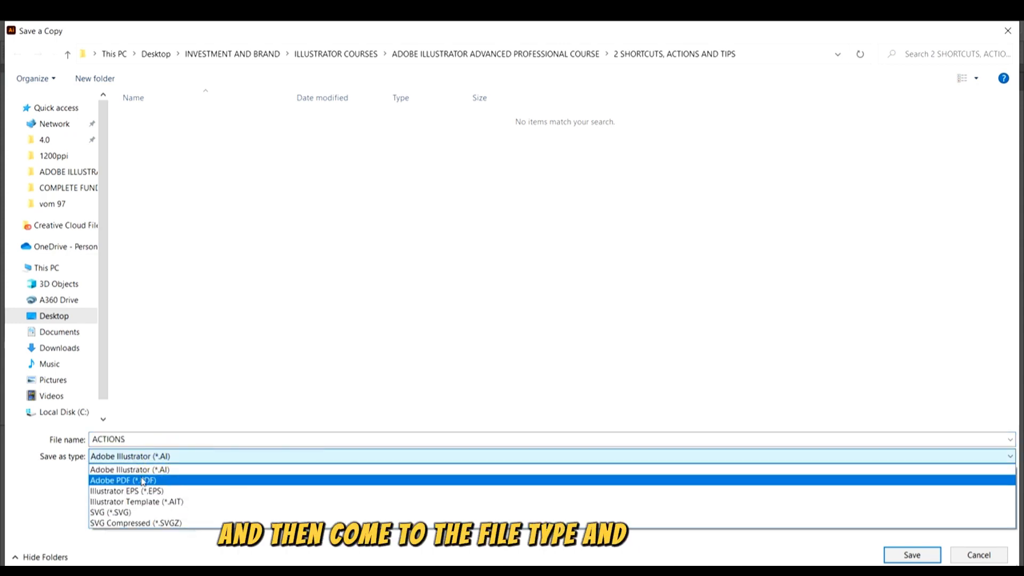
{"action": "left_click", "coordinate": [152, 480]}
{"action": "left_click", "coordinate": [912, 555]}
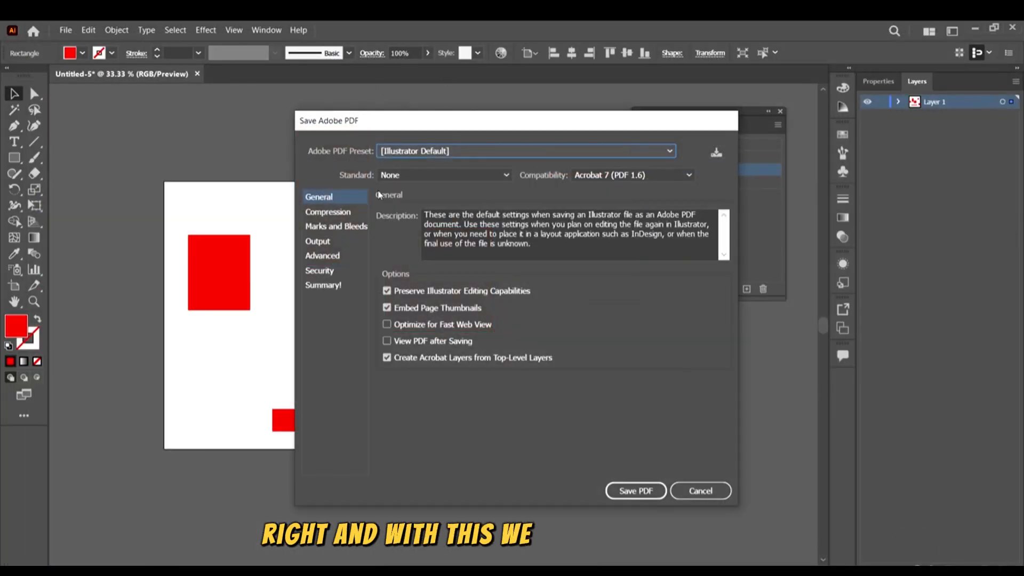
Turn off Preserve Illustrator Editing Capabilities and save the PDF, accepting the limited editing.
{"action": "left_click", "coordinate": [388, 291]}
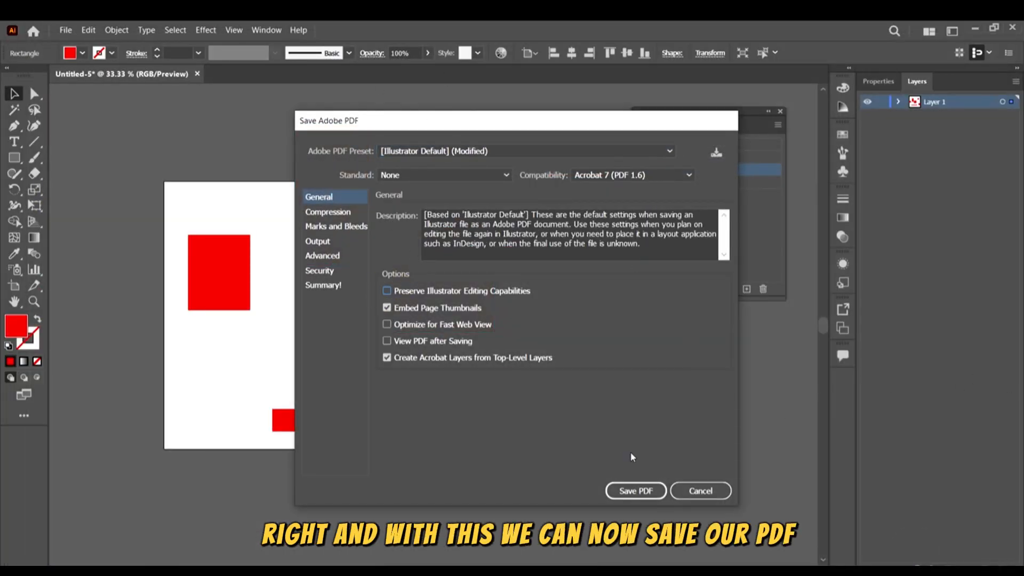
{"action": "left_click", "coordinate": [637, 491]}
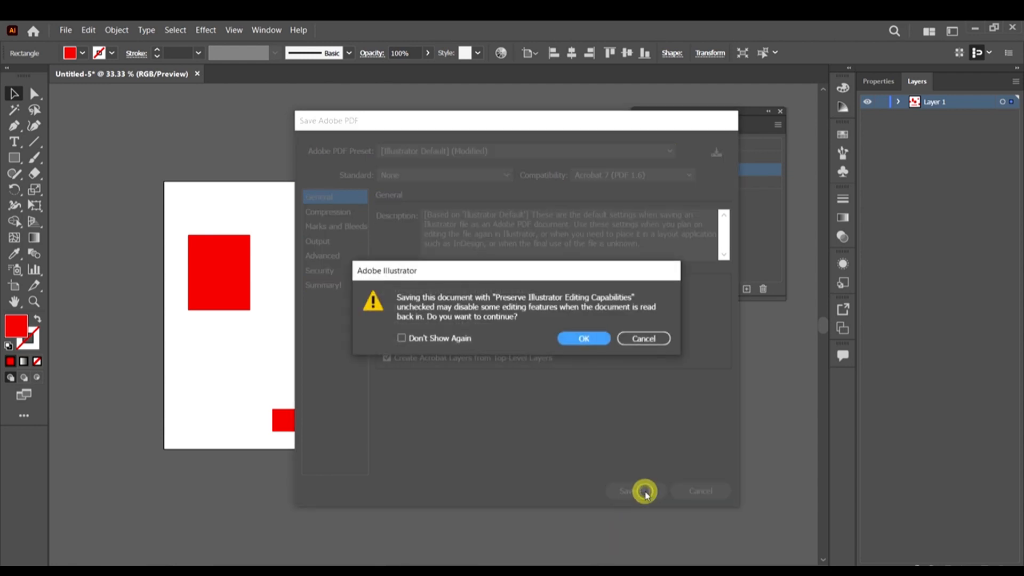
{"action": "left_click", "coordinate": [577, 337]}
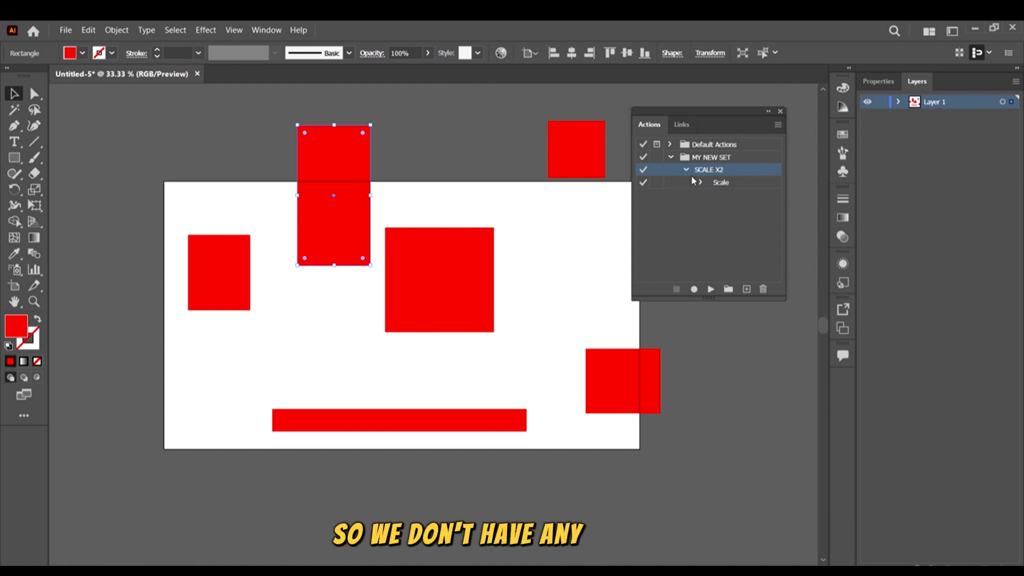
Collapse the SCALE X2 action and begin a new action named SAVING PDF COPY in MY NEW SET.
{"action": "left_click", "coordinate": [741, 169]}
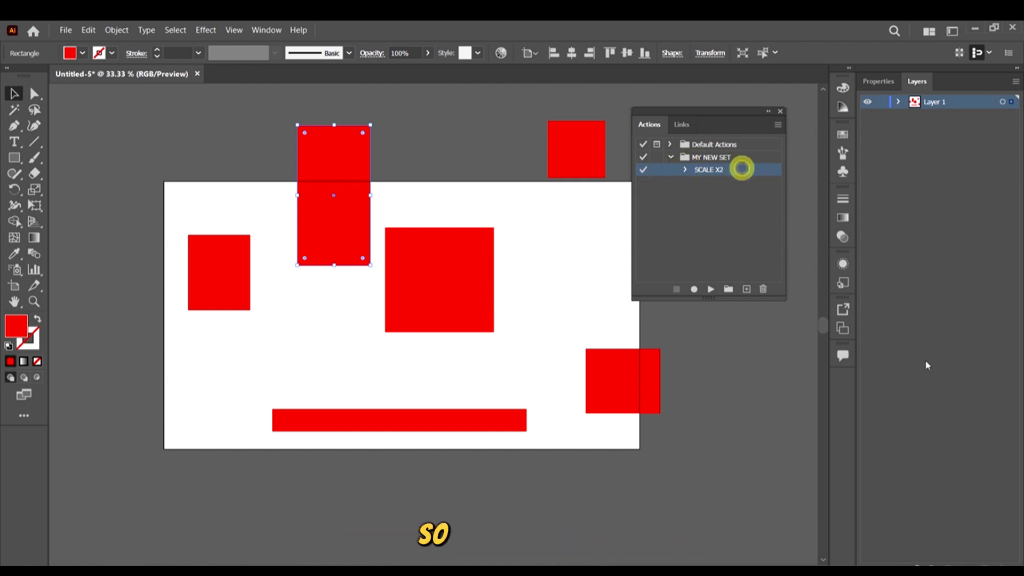
{"action": "left_click", "coordinate": [746, 289]}
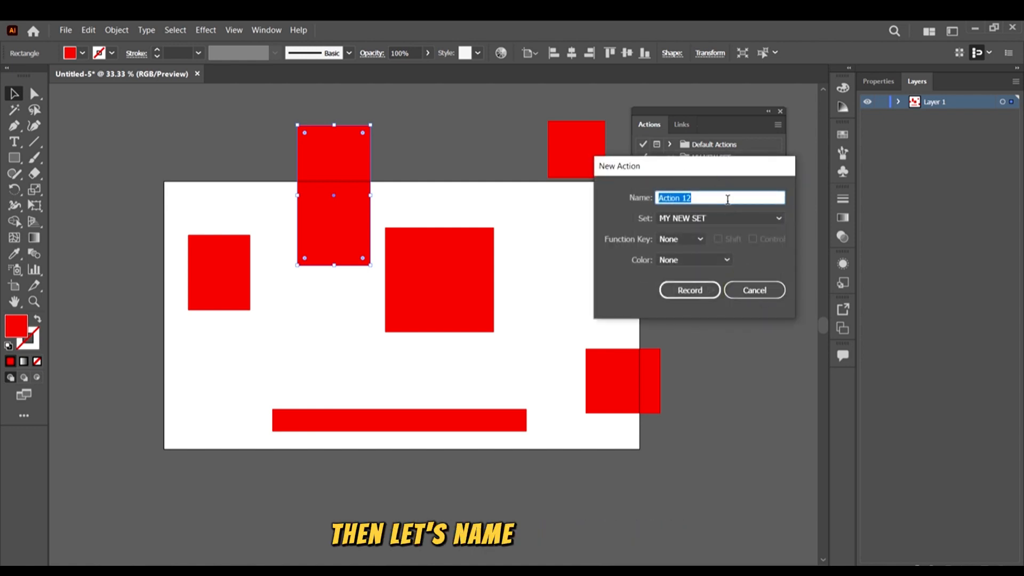
{"action": "type", "text": "SAV"}
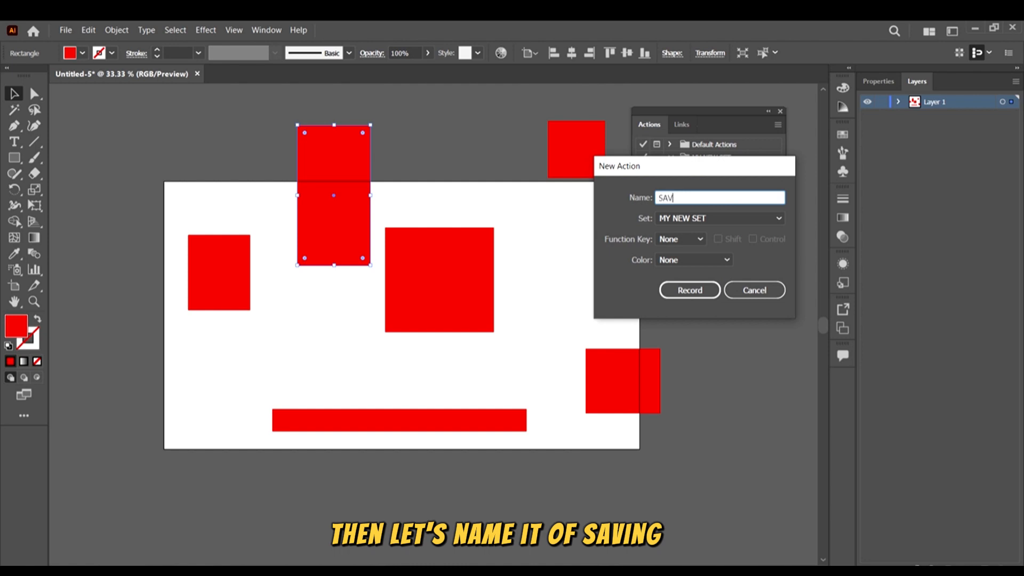
{"action": "type", "text": "ING "}
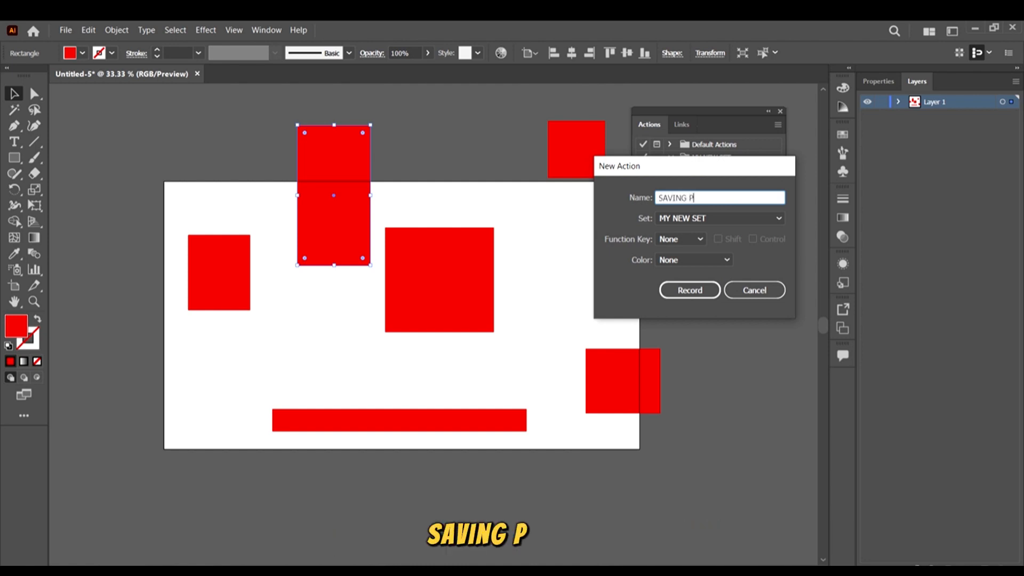
{"action": "type", "text": "PDF V"}
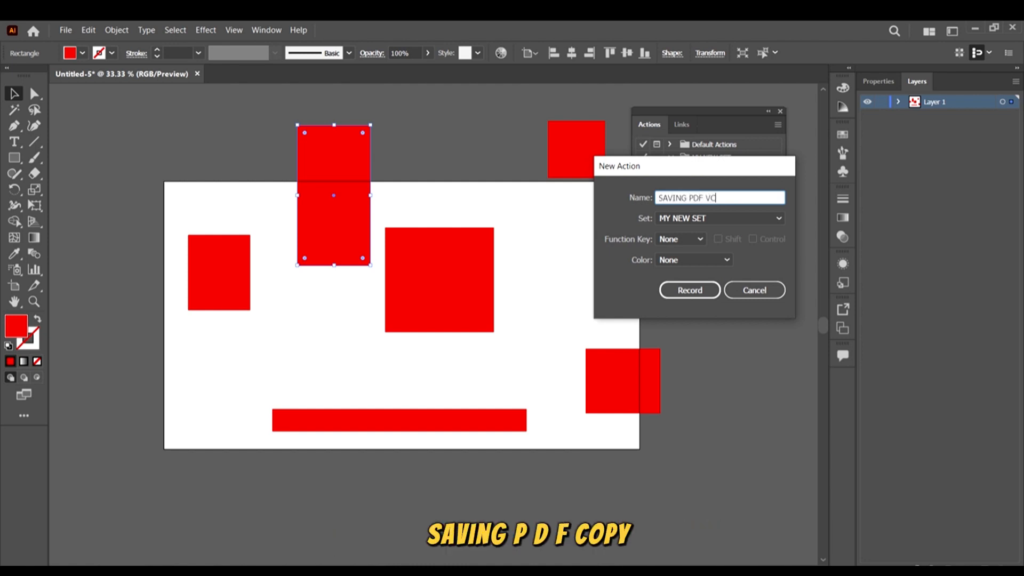
{"action": "type", "text": " COPY"}
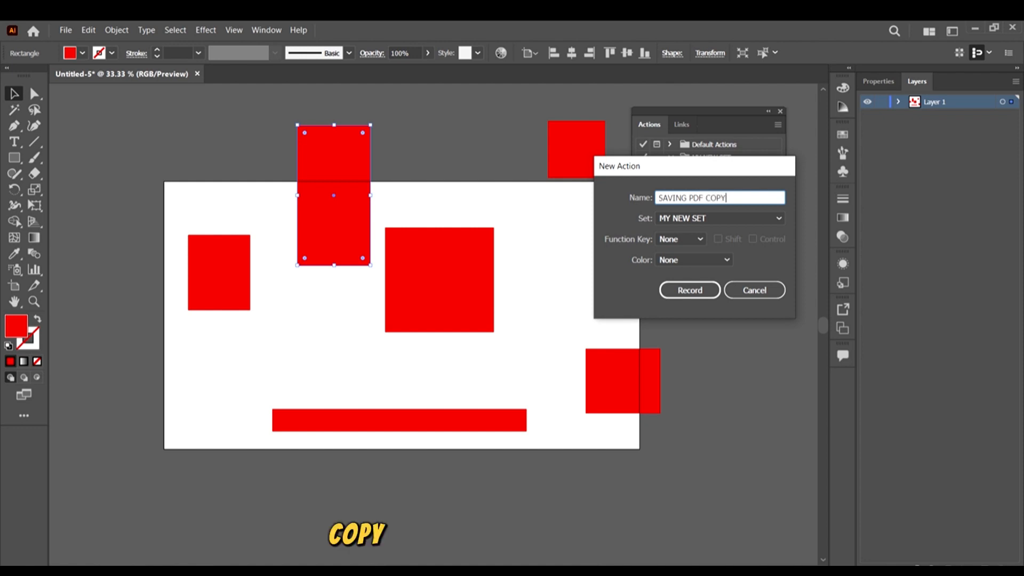
Assign the new action the function key F2 with Control and the color Green, and start recording.
{"action": "left_click", "coordinate": [689, 239]}
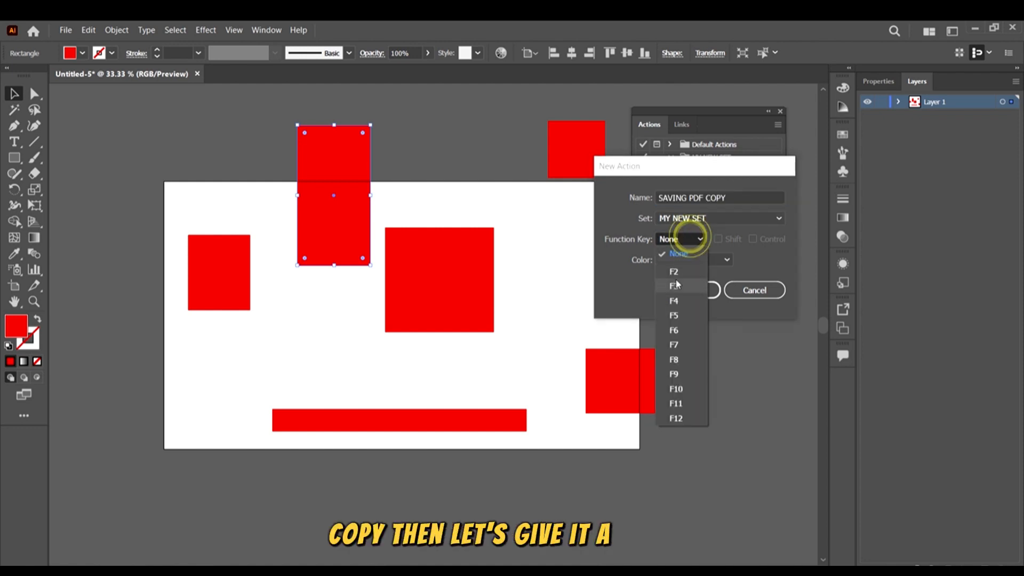
{"action": "left_click", "coordinate": [676, 271]}
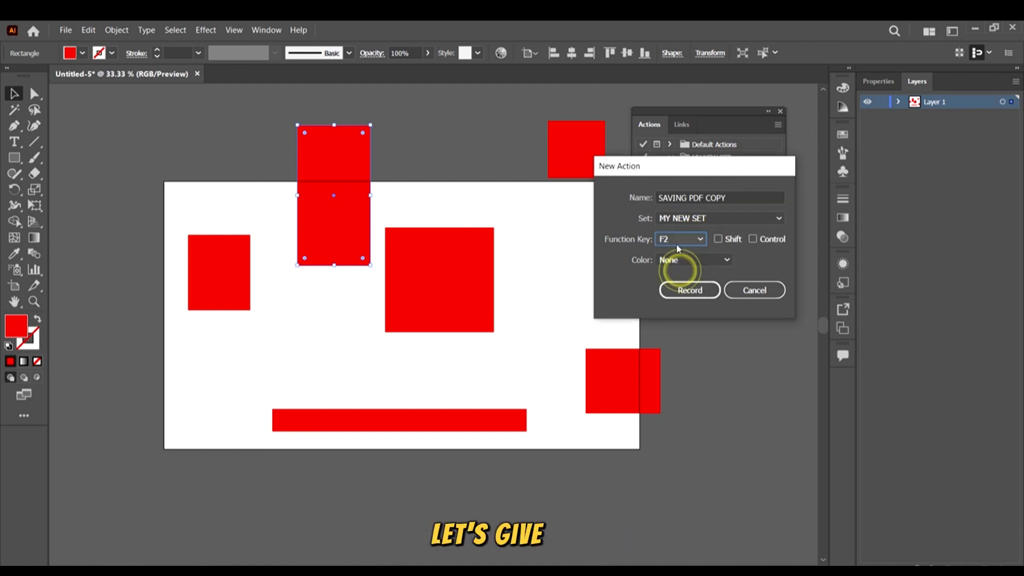
{"action": "left_click", "coordinate": [753, 240]}
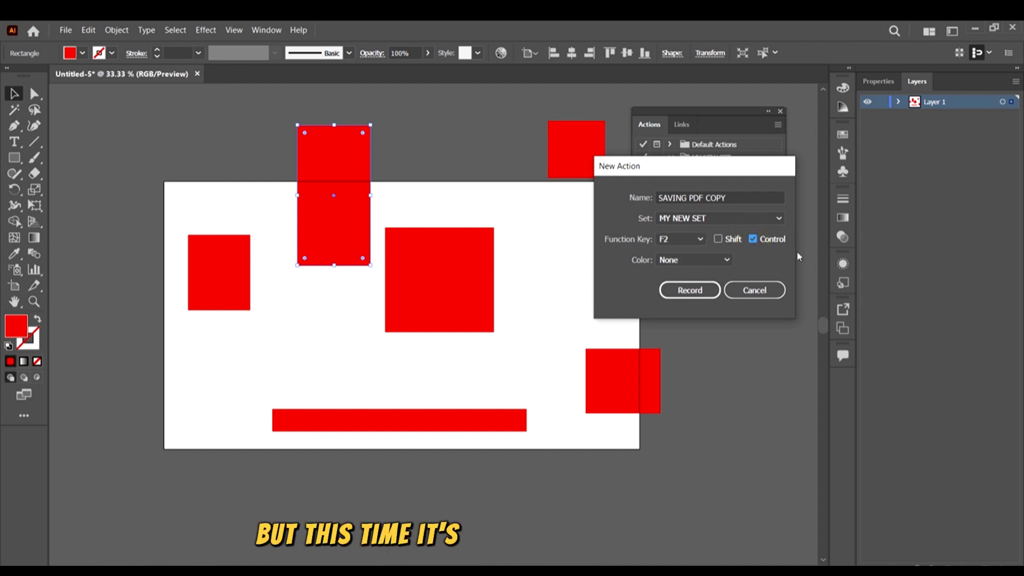
{"action": "left_click", "coordinate": [713, 259]}
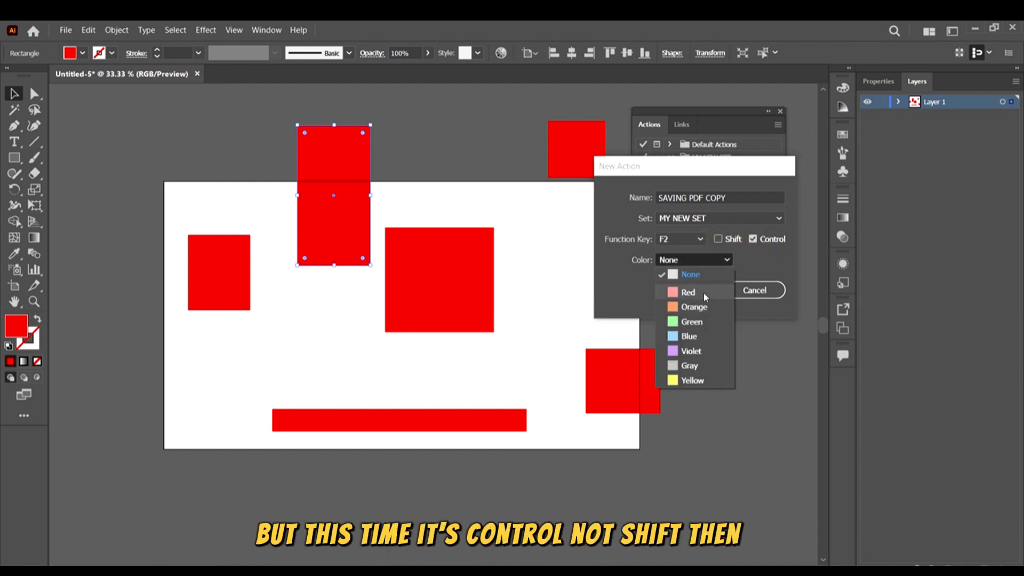
{"action": "left_click", "coordinate": [703, 292]}
{"action": "left_click", "coordinate": [693, 259]}
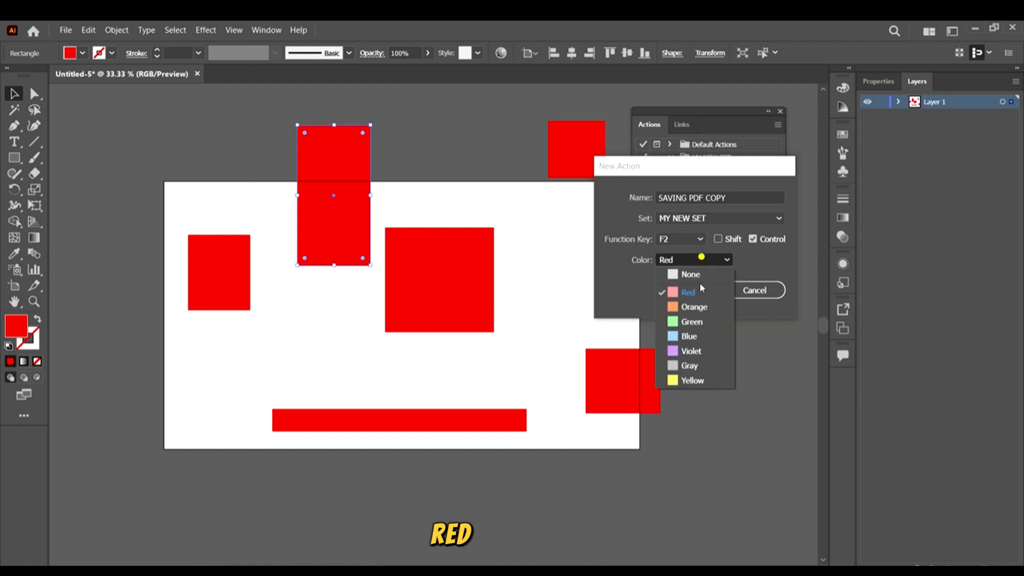
{"action": "left_click", "coordinate": [692, 322]}
{"action": "left_click", "coordinate": [693, 289]}
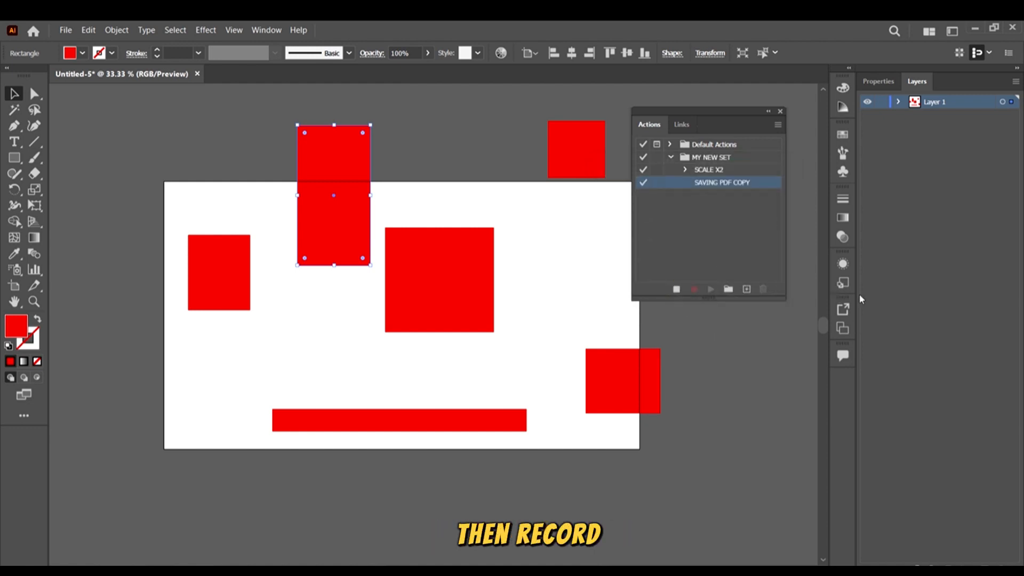
While recording, save a copy of the document in Adobe PDF format, replacing the existing ACTIONS file.
{"action": "left_click", "coordinate": [58, 28]}
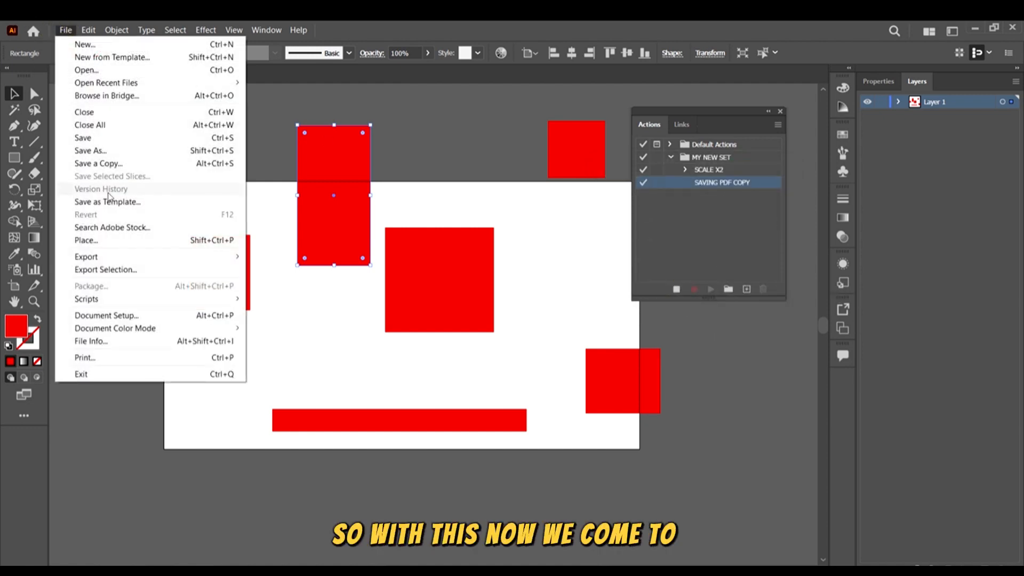
{"action": "left_click", "coordinate": [106, 163]}
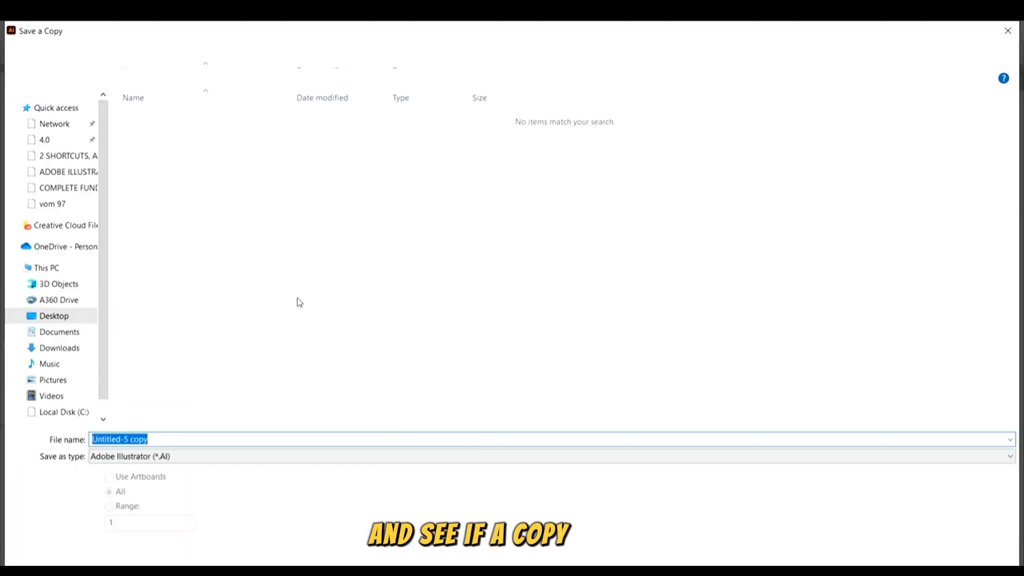
{"action": "left_click", "coordinate": [193, 458]}
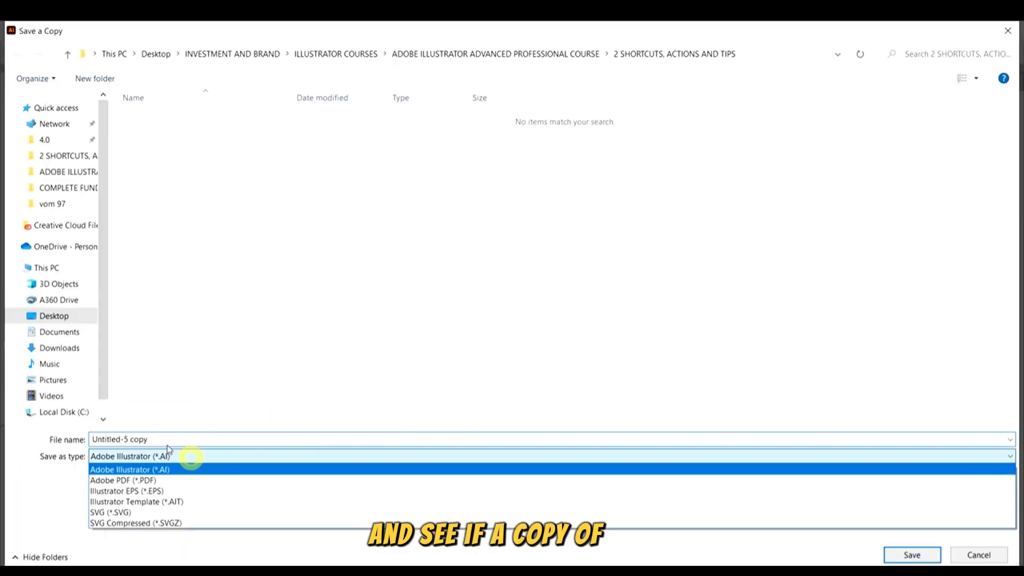
{"action": "left_click", "coordinate": [149, 477]}
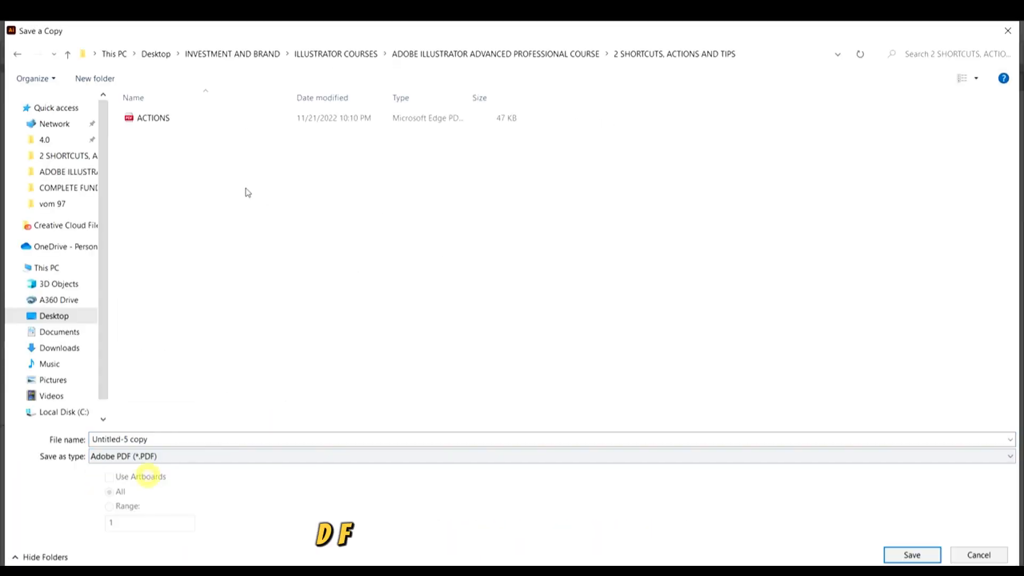
{"action": "left_click", "coordinate": [200, 118]}
{"action": "left_click", "coordinate": [912, 555]}
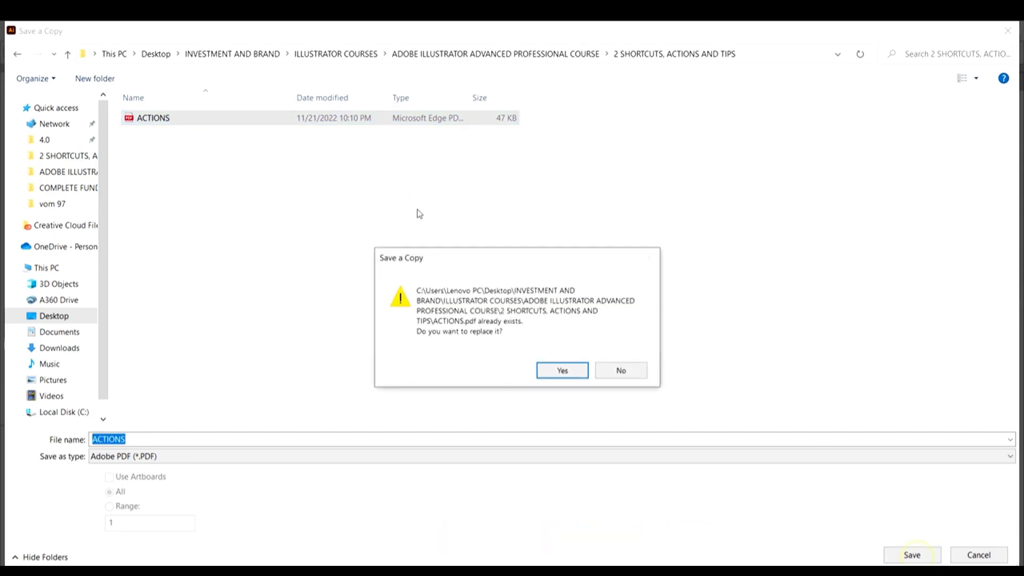
{"action": "left_click", "coordinate": [546, 368]}
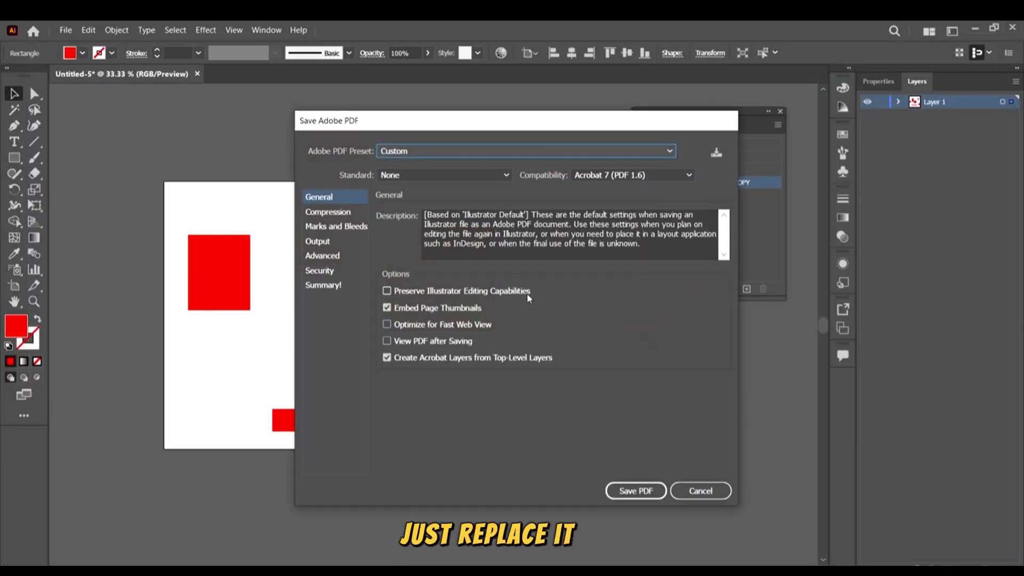
Save the PDF with editing capabilities left off, and stop the action recording.
{"action": "left_click", "coordinate": [628, 488]}
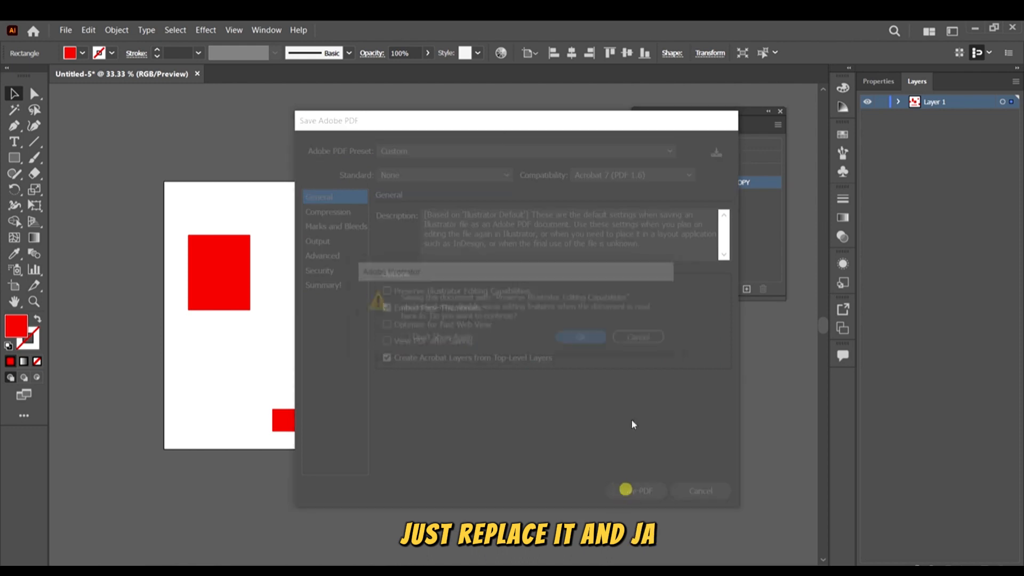
{"action": "left_click", "coordinate": [575, 340]}
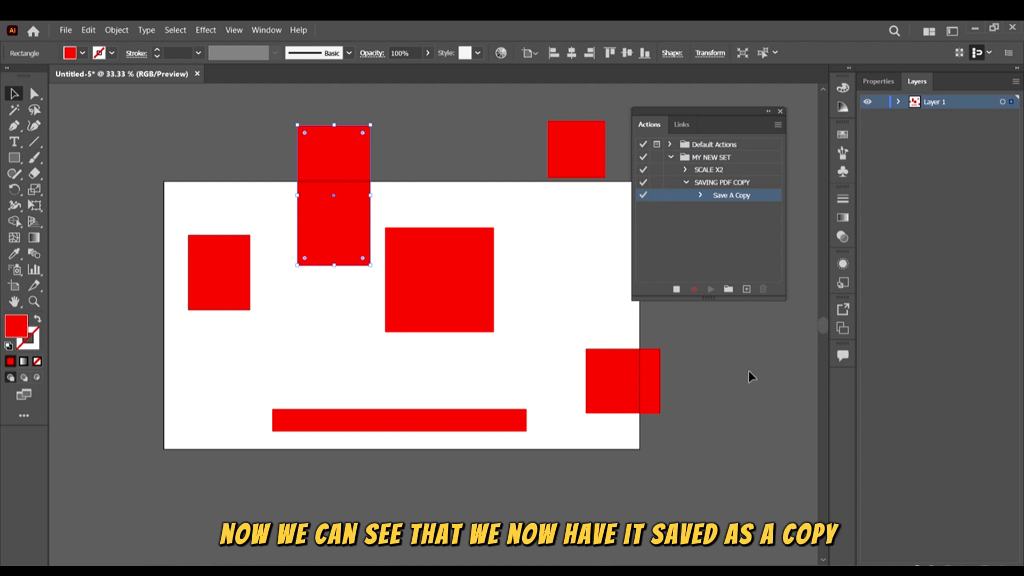
{"action": "left_click", "coordinate": [677, 288]}
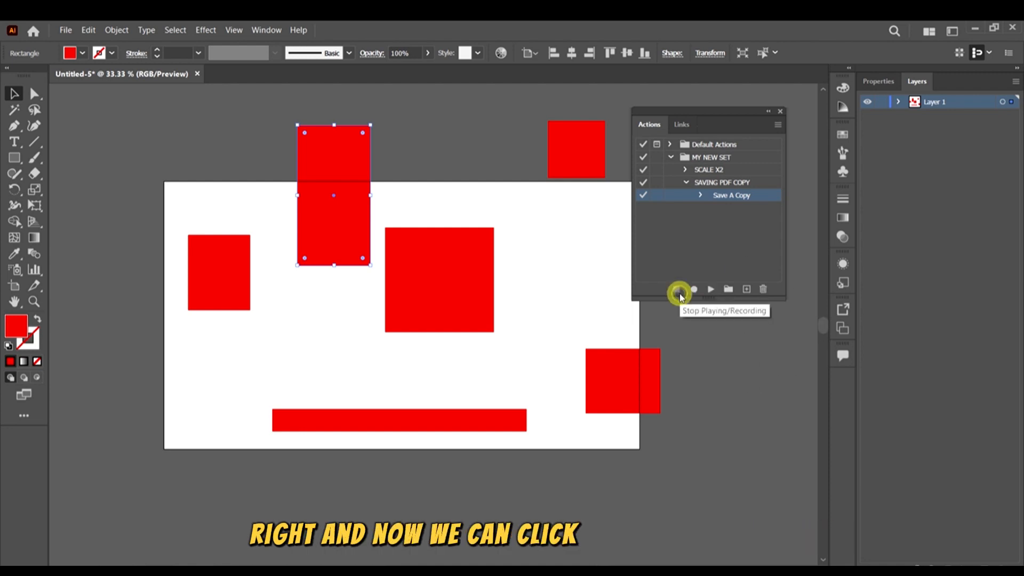
Deselect the artwork and play the SAVING PDF COPY action.
{"action": "left_click", "coordinate": [747, 377]}
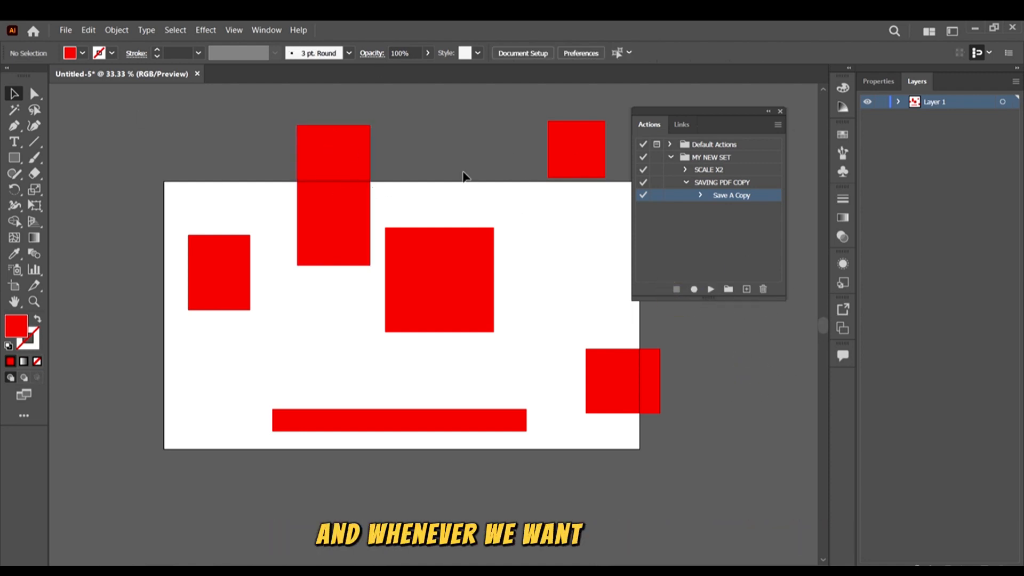
{"action": "scroll", "coordinate": [412, 205], "scroll_direction": "down", "scroll_amount": 5}
{"action": "scroll", "coordinate": [427, 207], "scroll_direction": "up", "scroll_amount": 5}
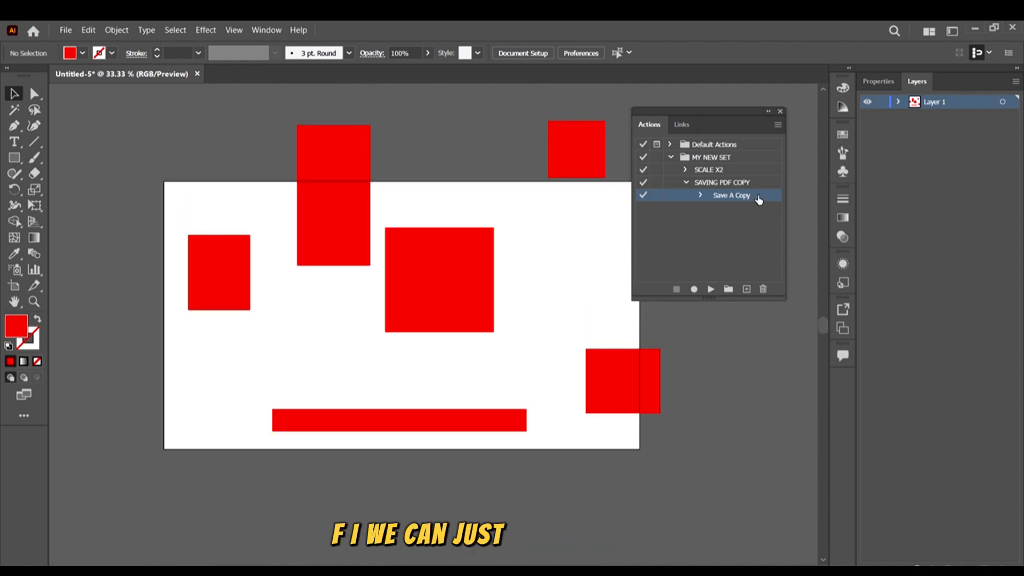
{"action": "left_click", "coordinate": [742, 200]}
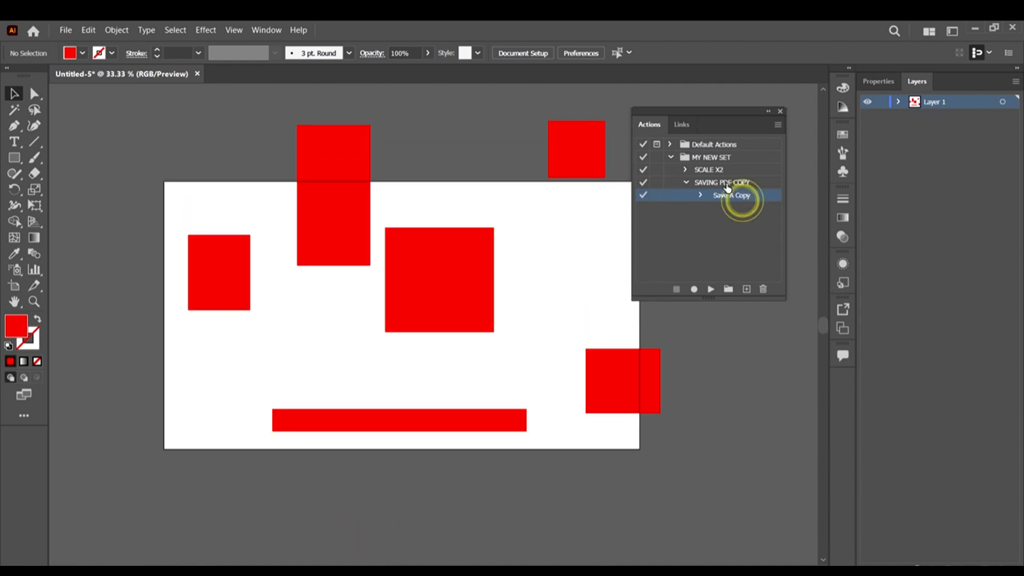
{"action": "left_click", "coordinate": [721, 183]}
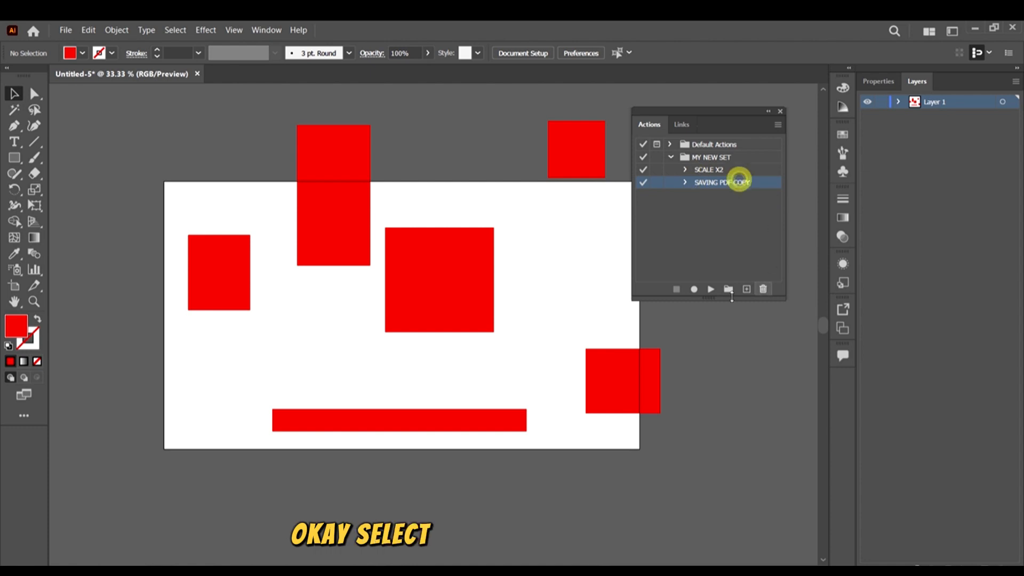
{"action": "left_click", "coordinate": [712, 290]}
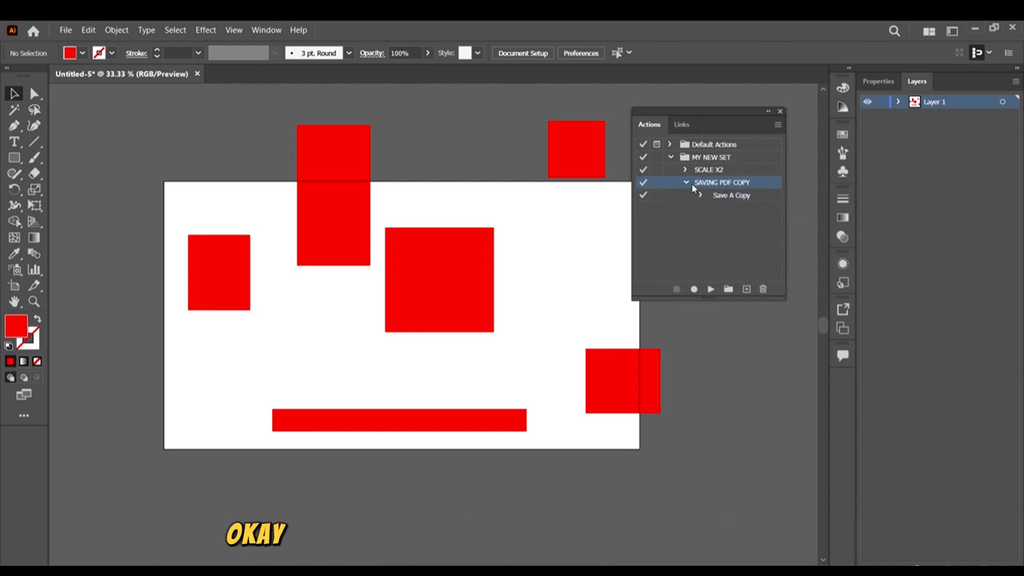
Turn on the dialog toggle for the SAVING PDF COPY action and keep that action selected.
{"action": "left_click", "coordinate": [657, 183]}
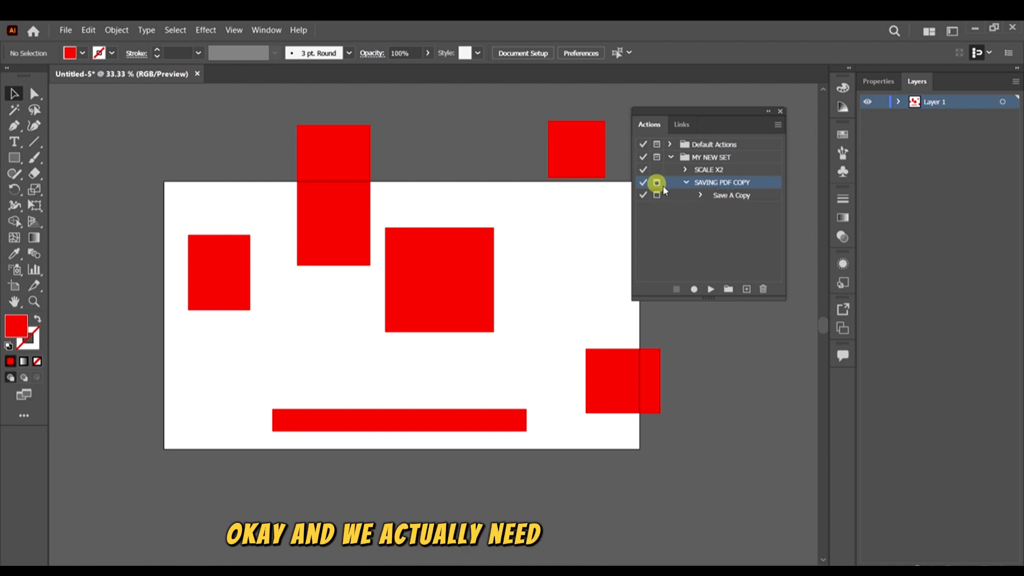
{"action": "left_click", "coordinate": [686, 182]}
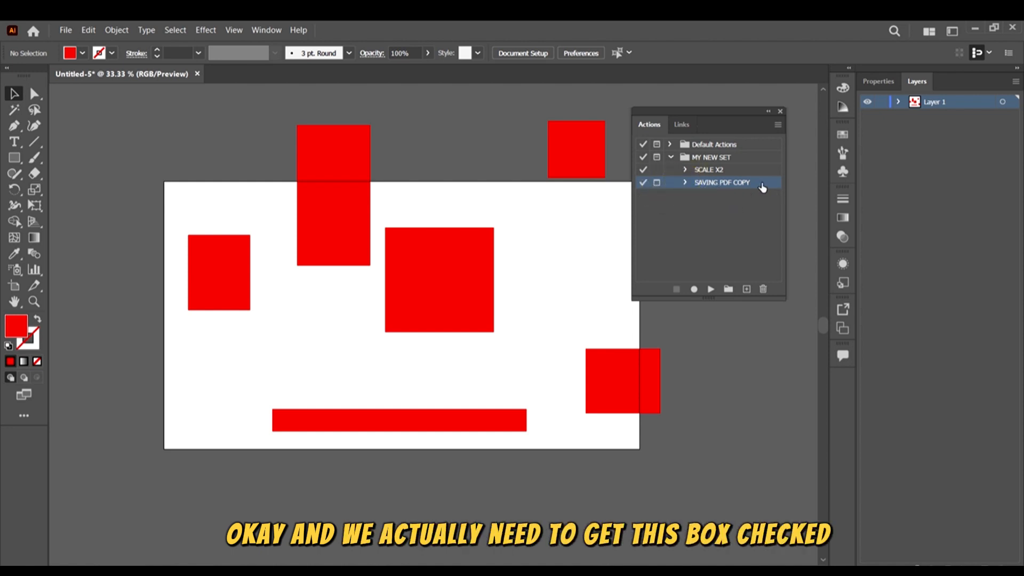
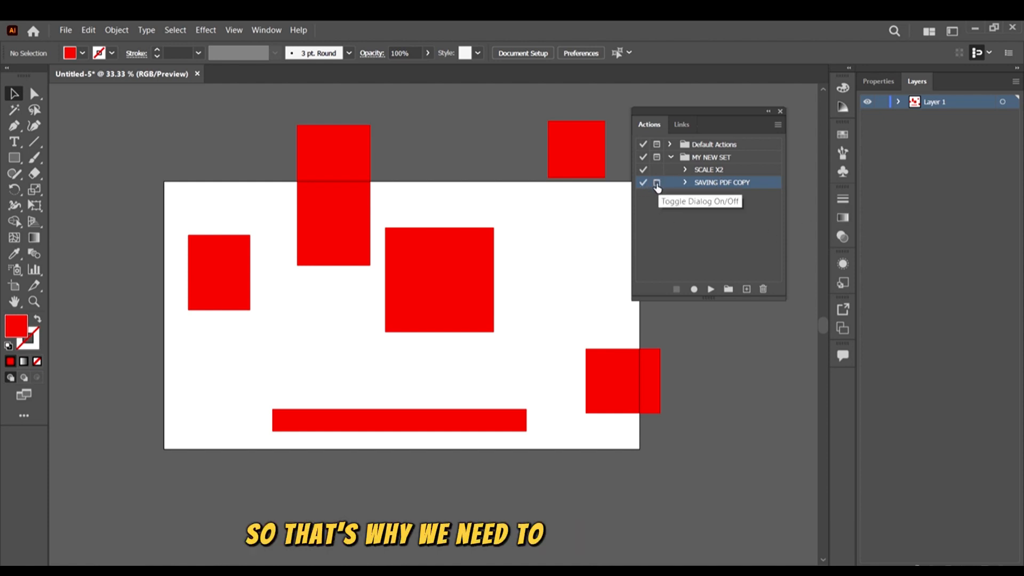
{"action": "left_click", "coordinate": [720, 184]}
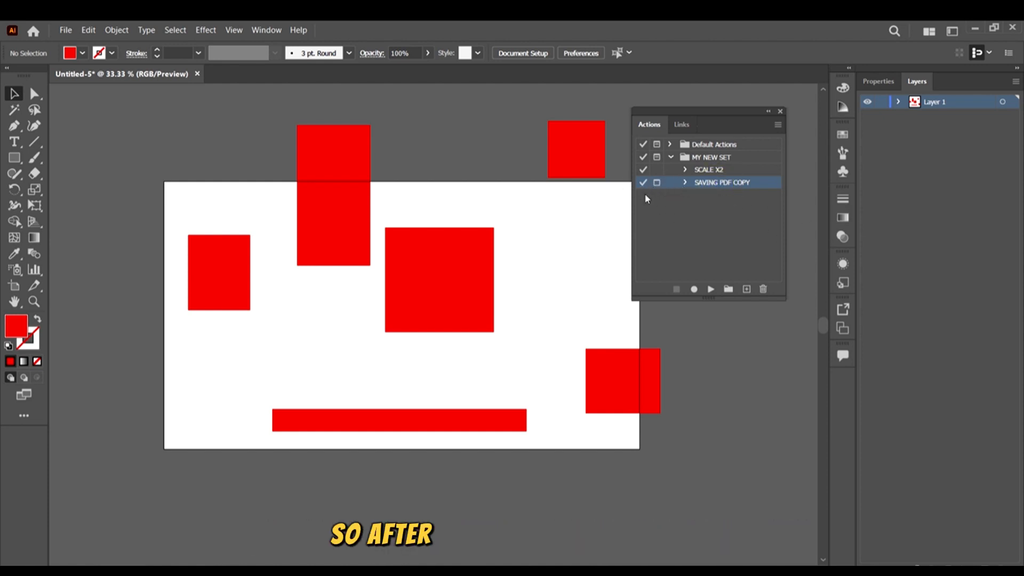
{"action": "left_click", "coordinate": [728, 182]}
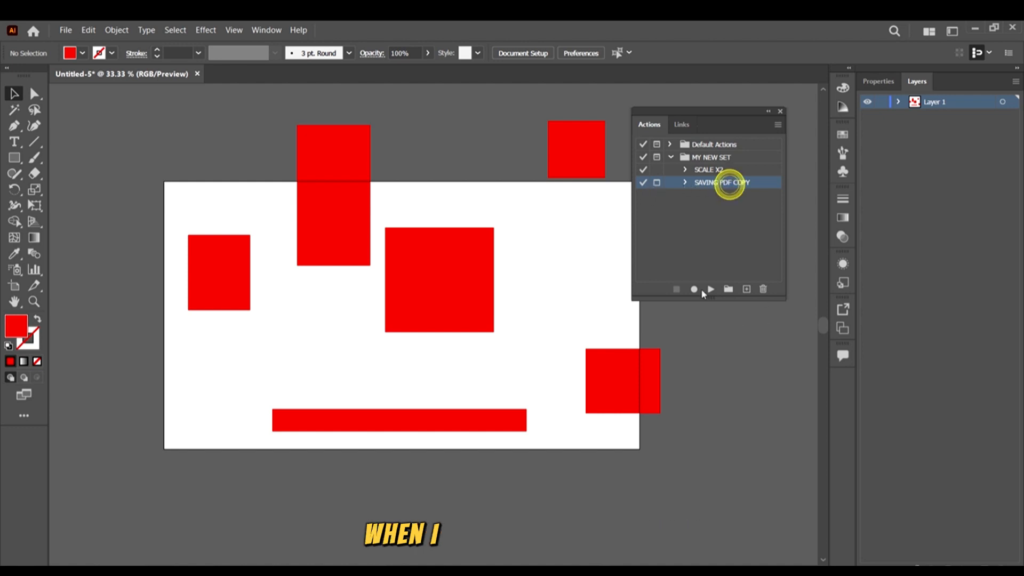
Play the SAVING PDF COPY action and save the PDF copy as ACTIONSEE, leaving Illustrator editing capabilities off.
{"action": "left_click", "coordinate": [711, 289]}
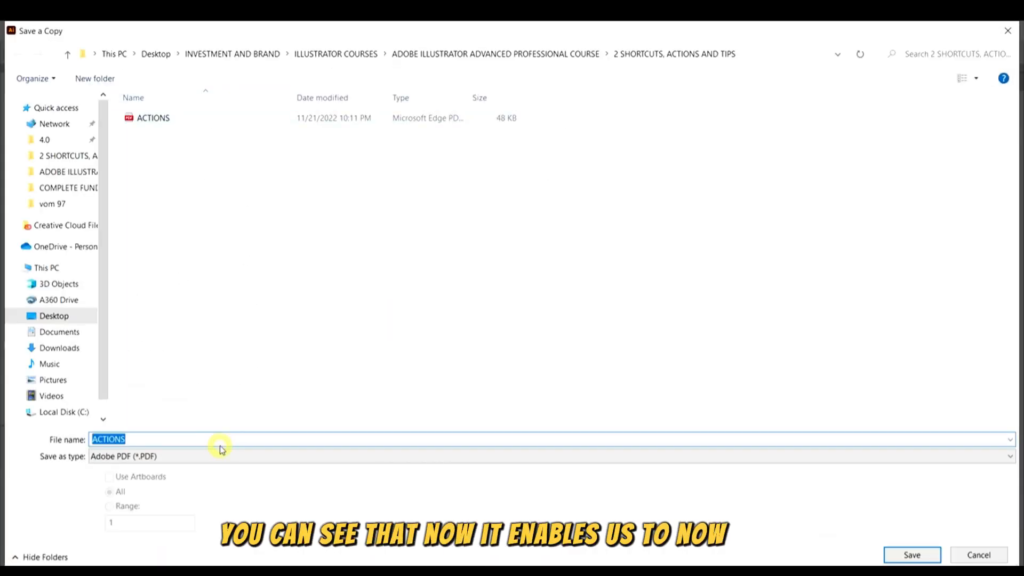
{"action": "left_click", "coordinate": [228, 439]}
{"action": "type", "text": "EE"}
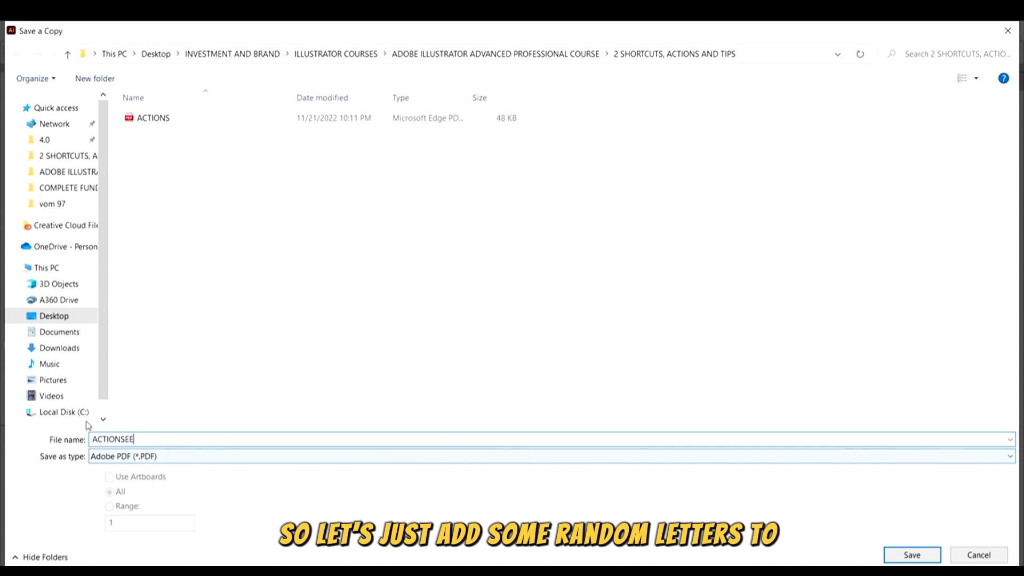
{"action": "key", "text": "Return"}
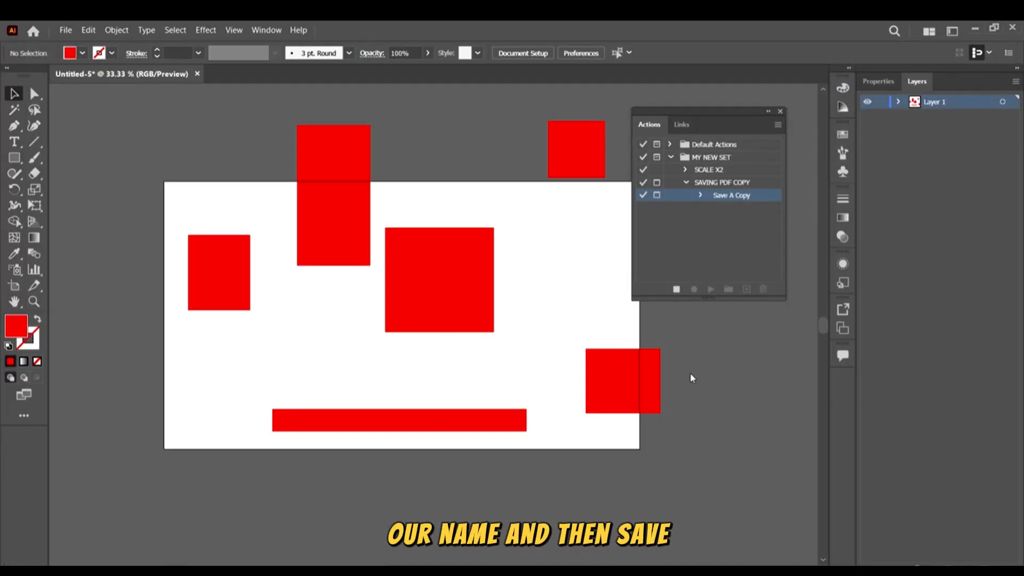
{"action": "left_click", "coordinate": [640, 491]}
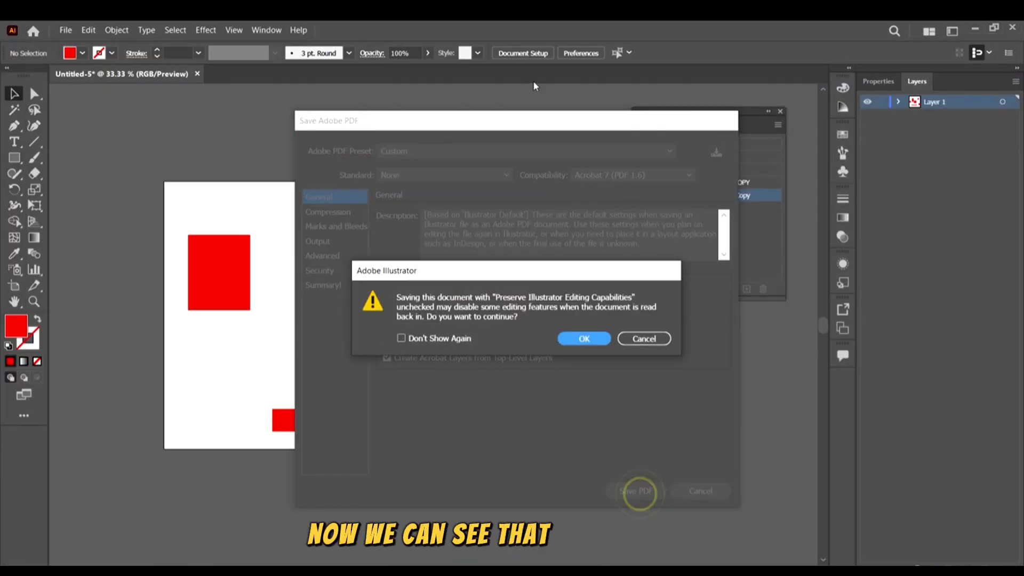
{"action": "left_click", "coordinate": [574, 339]}
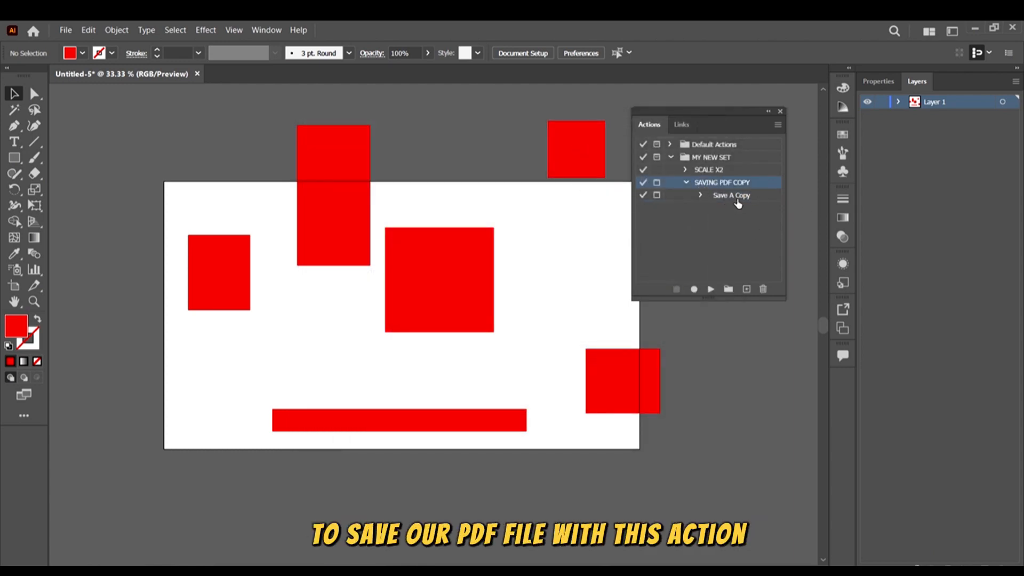
{"action": "left_click", "coordinate": [686, 183]}
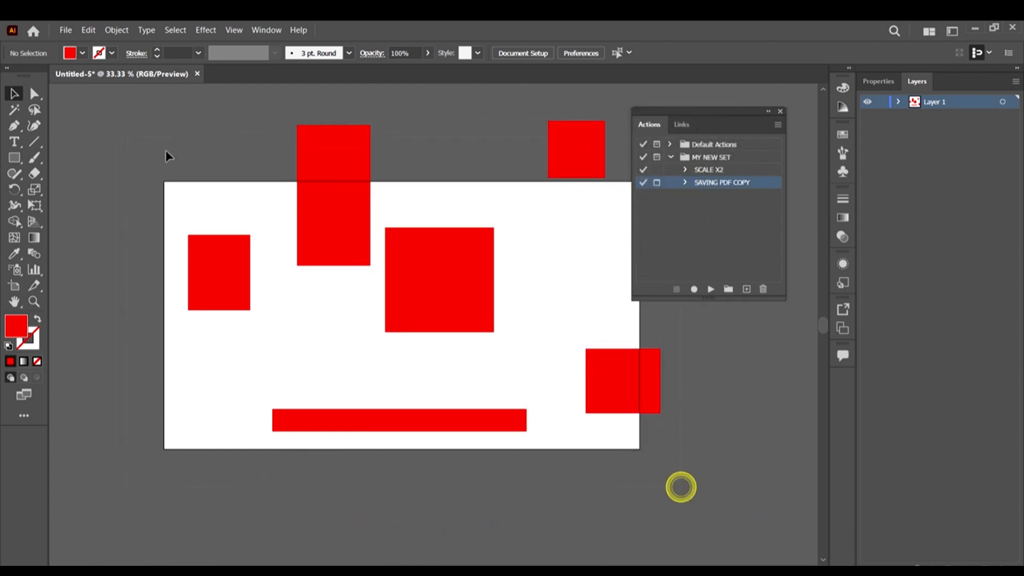
Delete all the artwork and draw a red square across the artboard's upper edge.
{"action": "key", "text": "ctrl+a"}
{"action": "key", "text": "Delete"}
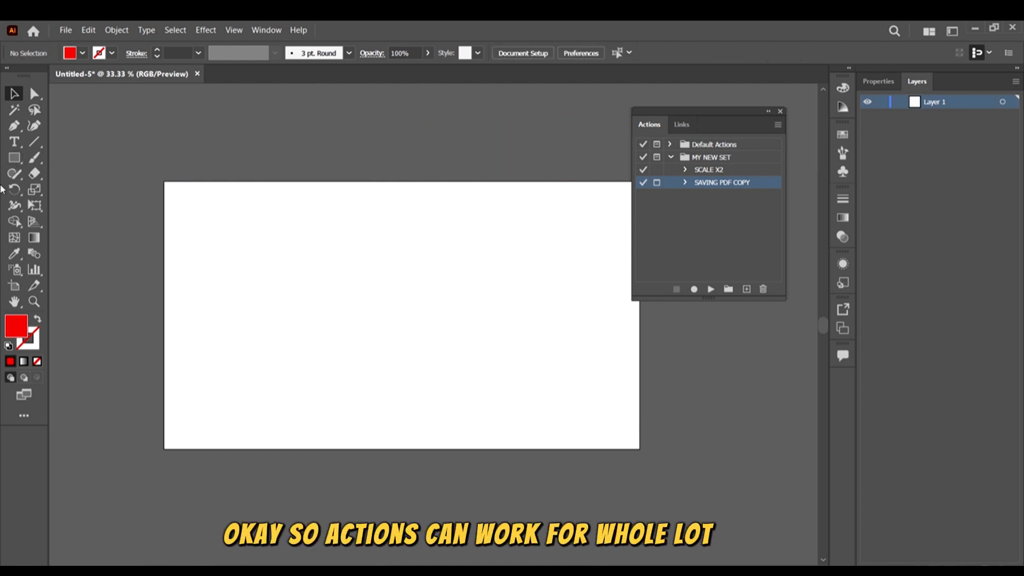
{"action": "left_click", "coordinate": [16, 160]}
{"action": "left_click_drag", "start_coordinate": [274, 144], "coordinate": [395, 264]}
Lower the square's opacity to 38% and look into the Default Actions set.
{"action": "left_click", "coordinate": [428, 53]}
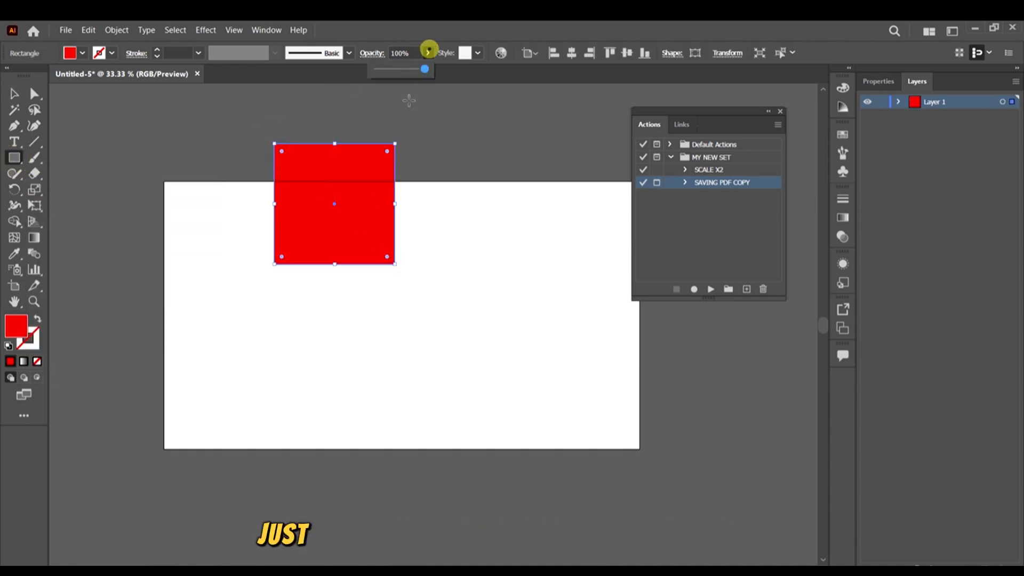
{"action": "left_click_drag", "start_coordinate": [426, 70], "coordinate": [396, 70]}
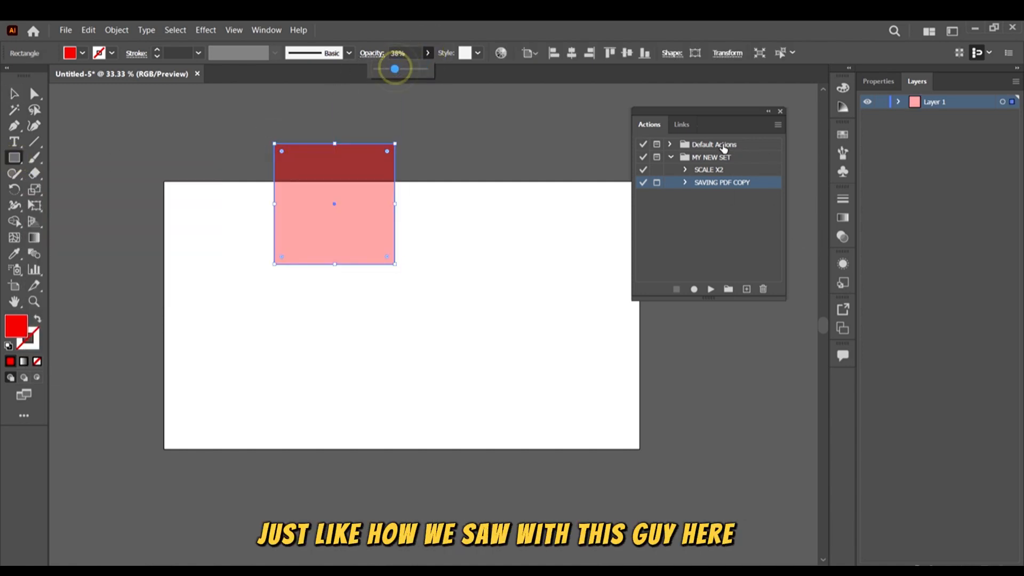
{"action": "left_click", "coordinate": [754, 145]}
{"action": "left_click", "coordinate": [671, 145]}
{"action": "left_click", "coordinate": [731, 161]}
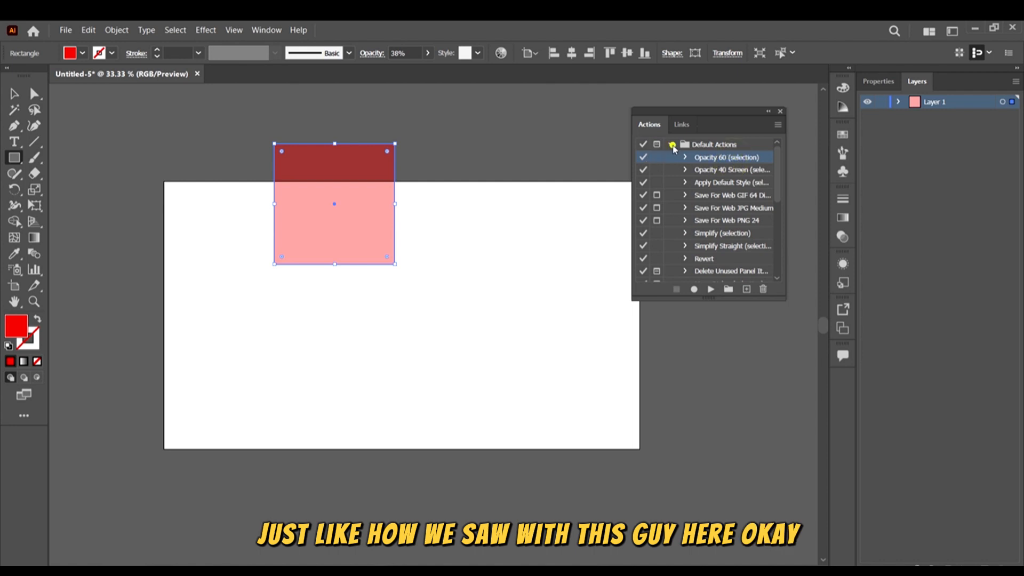
{"action": "left_click", "coordinate": [672, 144]}
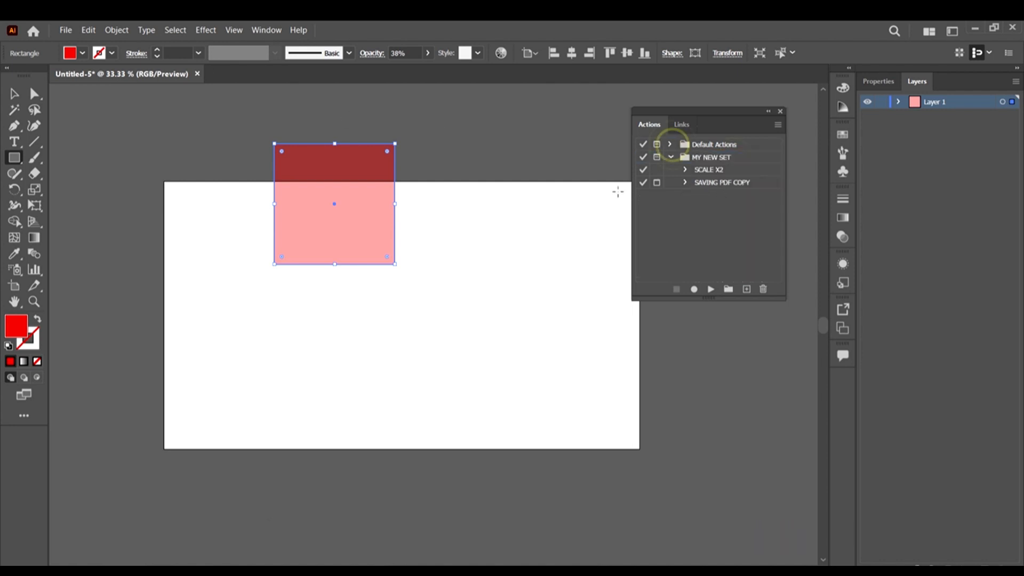
Reshape the square into a tall, narrow rectangle and move it near the middle of the artboard's upper edge.
{"action": "left_click", "coordinate": [14, 93]}
{"action": "left_click_drag", "start_coordinate": [355, 203], "coordinate": [374, 193]}
{"action": "left_click_drag", "start_coordinate": [414, 253], "coordinate": [377, 295]}
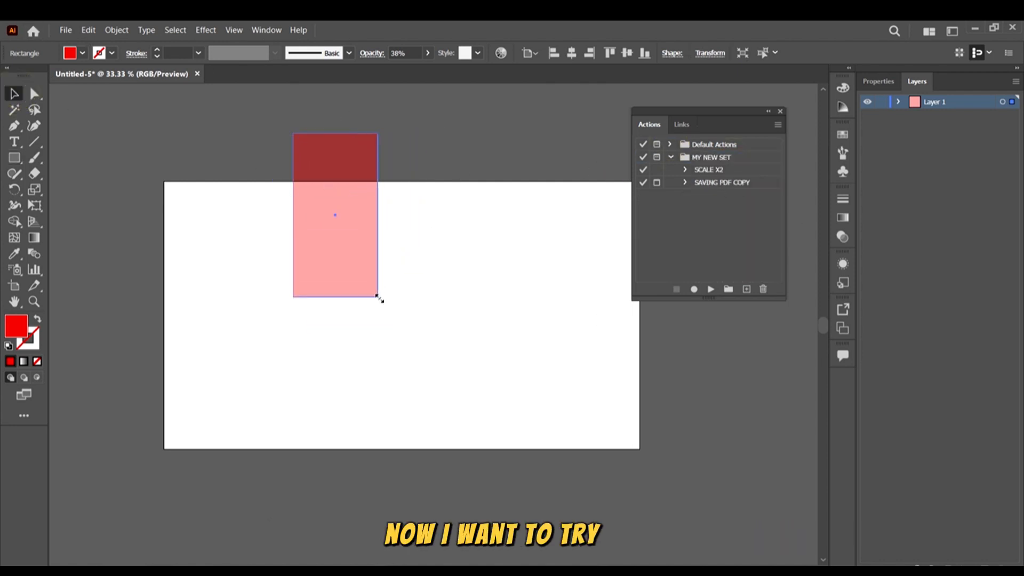
{"action": "left_click_drag", "start_coordinate": [357, 203], "coordinate": [387, 185]}
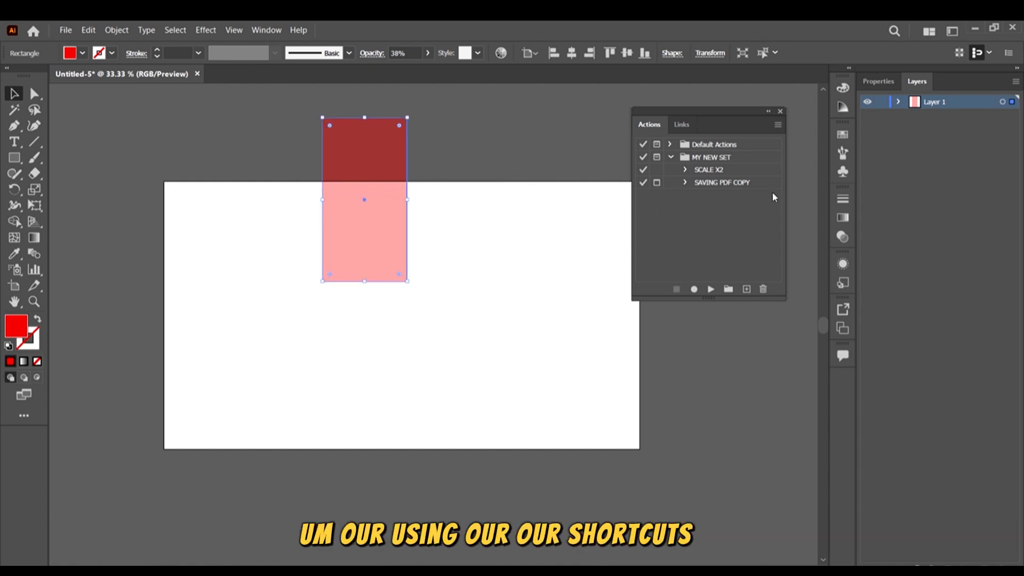
{"action": "left_click_drag", "start_coordinate": [381, 165], "coordinate": [416, 171]}
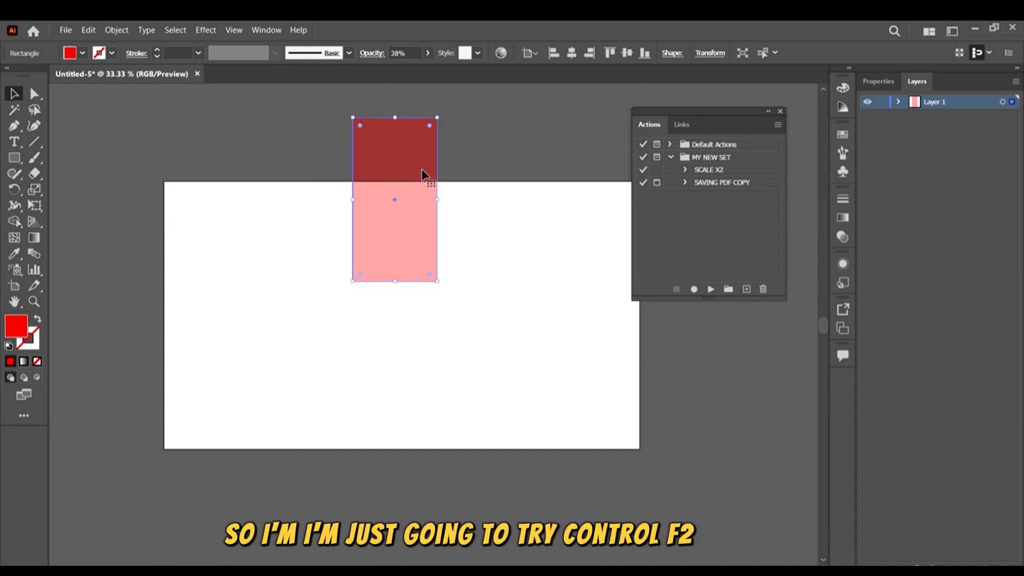
Try the SAVING PDF COPY action through its assigned shortcut, without saving another copy.
{"action": "key", "text": "ctrl+F2"}
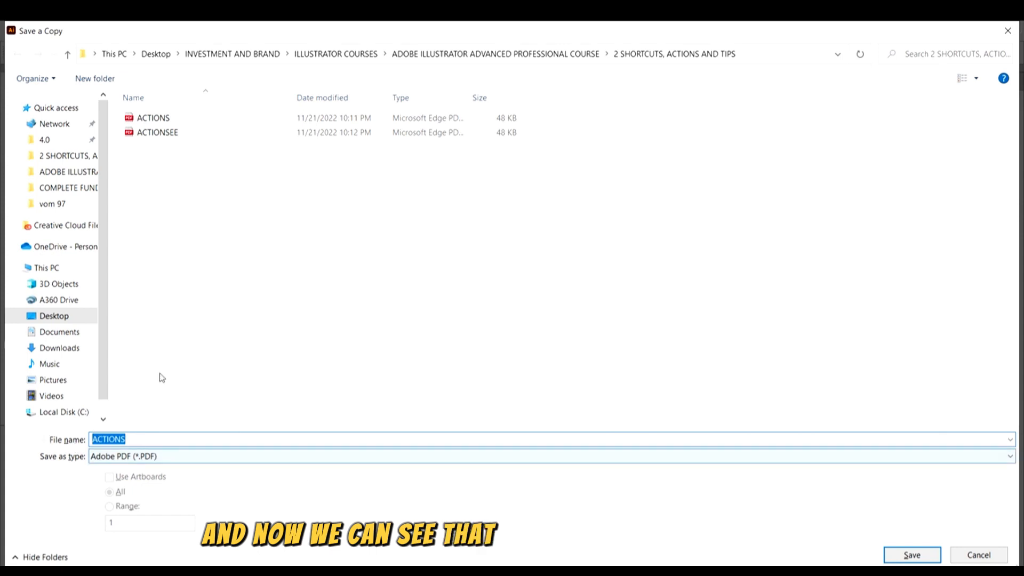
{"action": "left_click", "coordinate": [986, 556]}
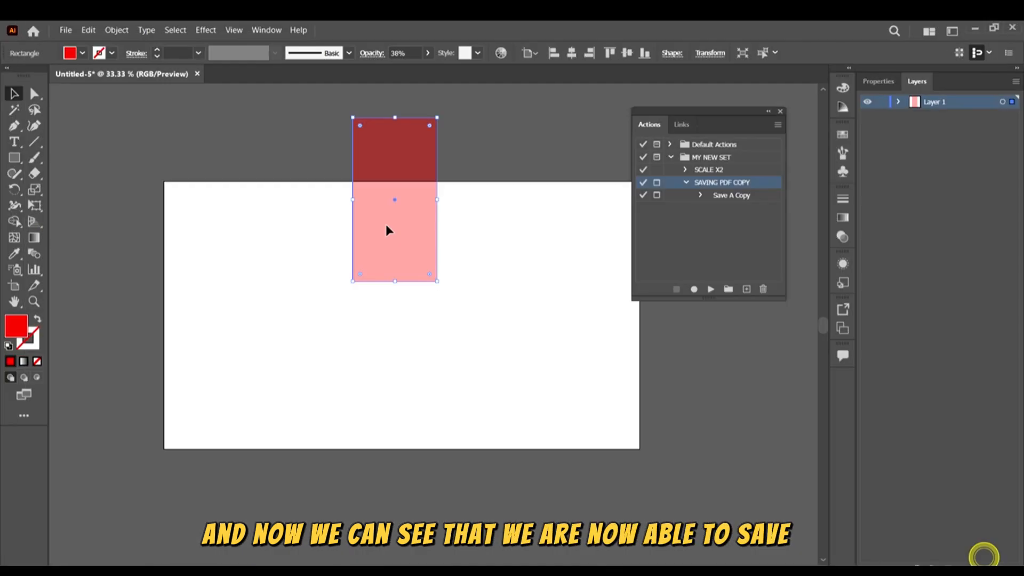
{"action": "left_click", "coordinate": [686, 183]}
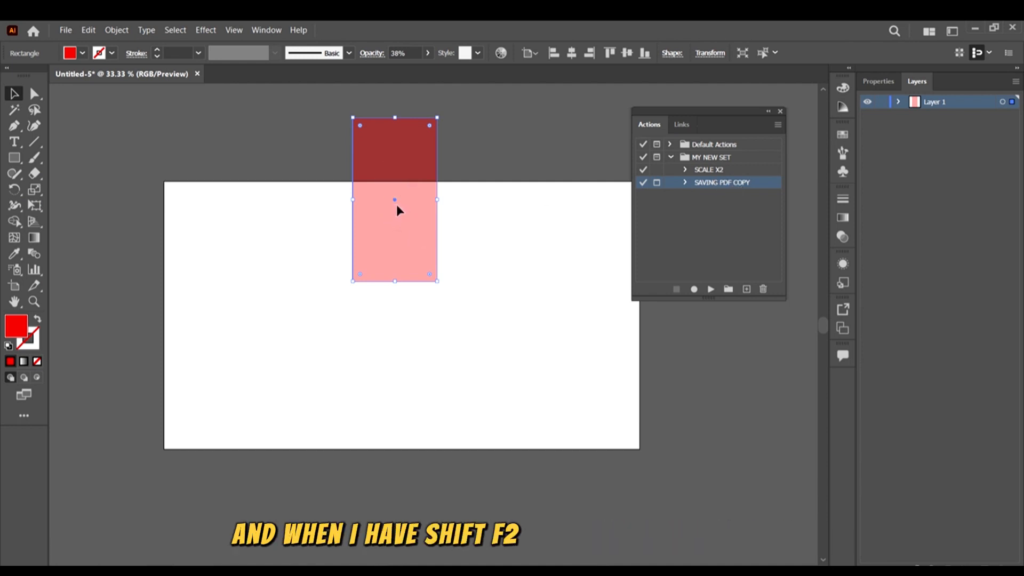
Run the SCALE X2 action on the rectangle through its assigned shortcut and move the enlarged shape down onto the artboard.
{"action": "key", "text": "shift+F2"}
{"action": "left_click_drag", "start_coordinate": [386, 162], "coordinate": [389, 253]}
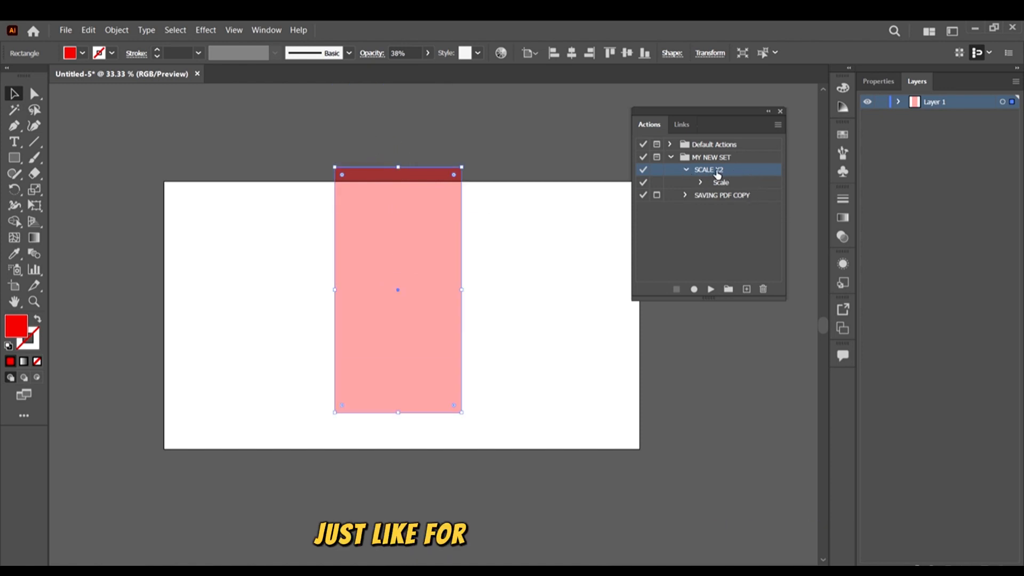
{"action": "left_click", "coordinate": [687, 171]}
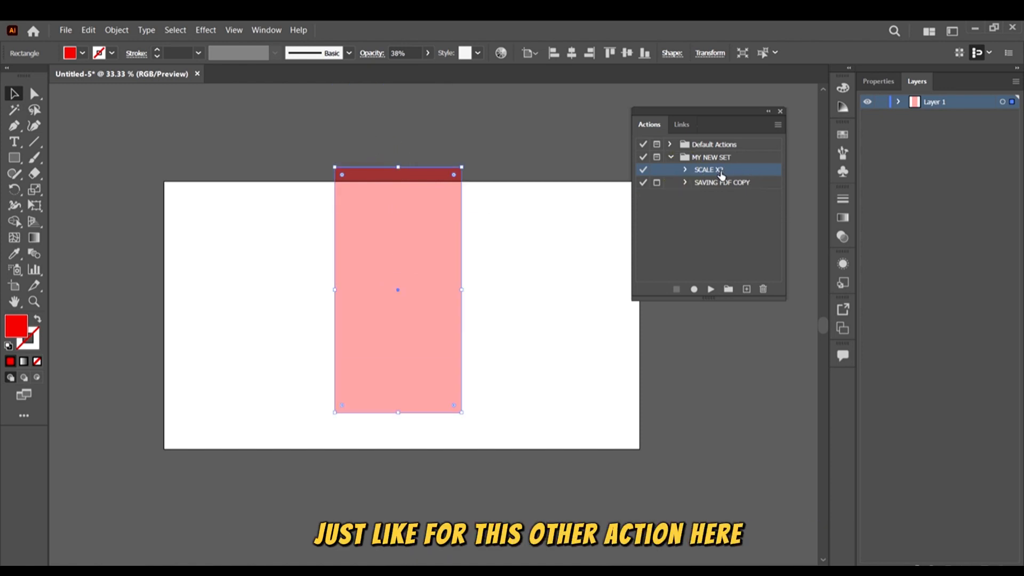
{"action": "left_click_drag", "start_coordinate": [388, 253], "coordinate": [372, 248]}
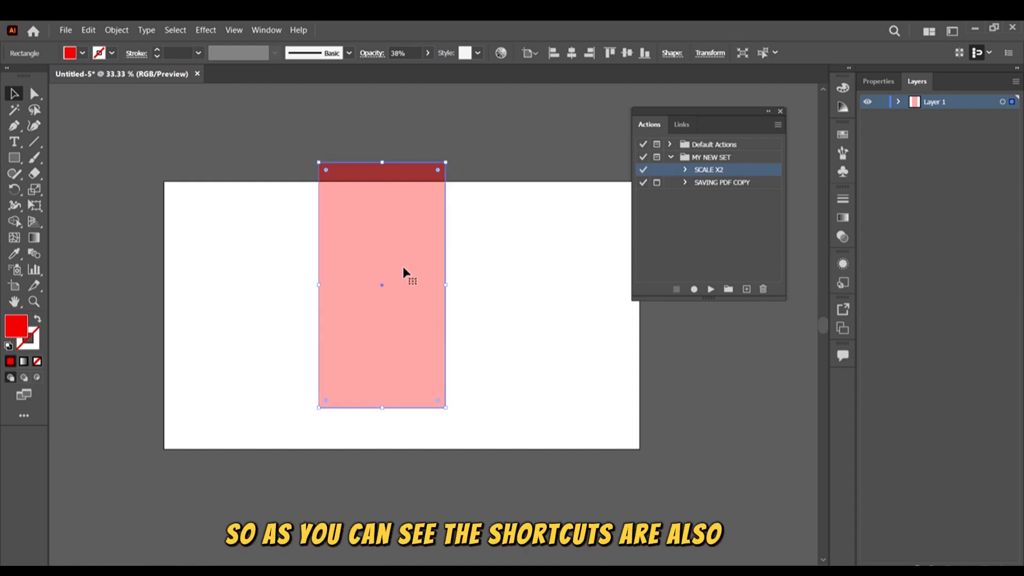
{"action": "left_click_drag", "start_coordinate": [403, 271], "coordinate": [427, 268]}
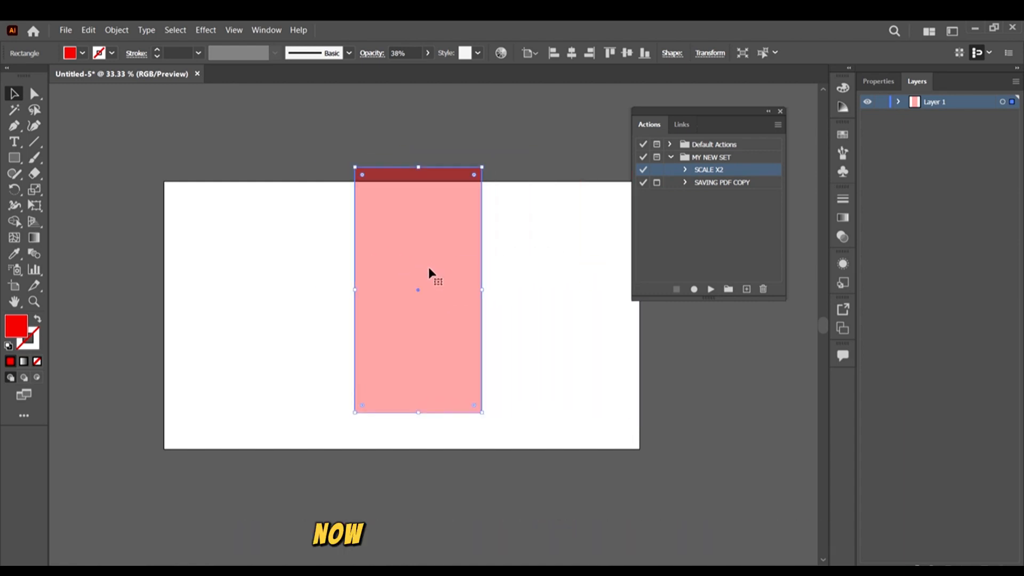
Delete the rectangle, and create a large red five-pointed star centred on the artboard and nearly filling its height.
{"action": "key", "text": "Delete"}
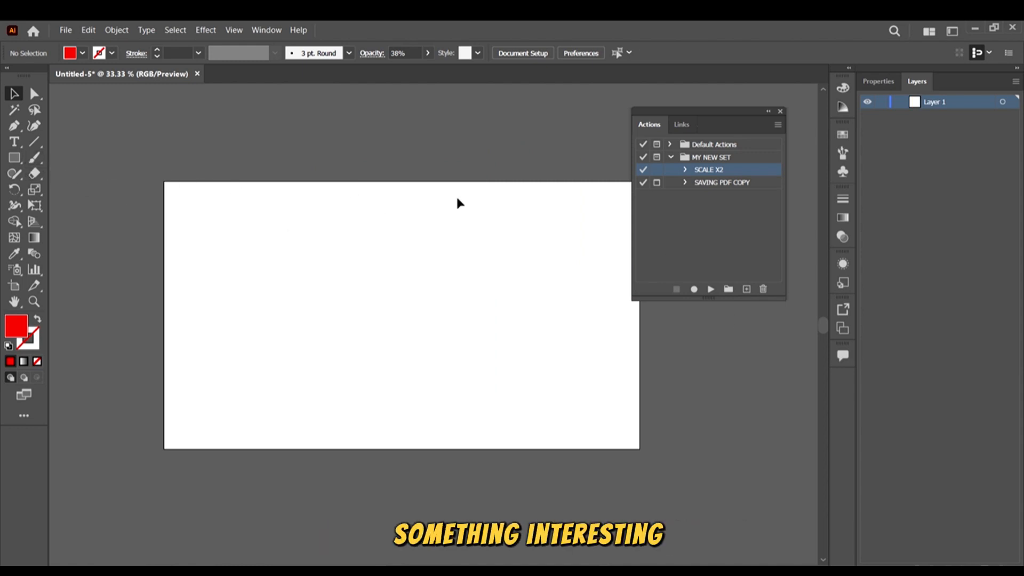
{"action": "left_click", "coordinate": [12, 158]}
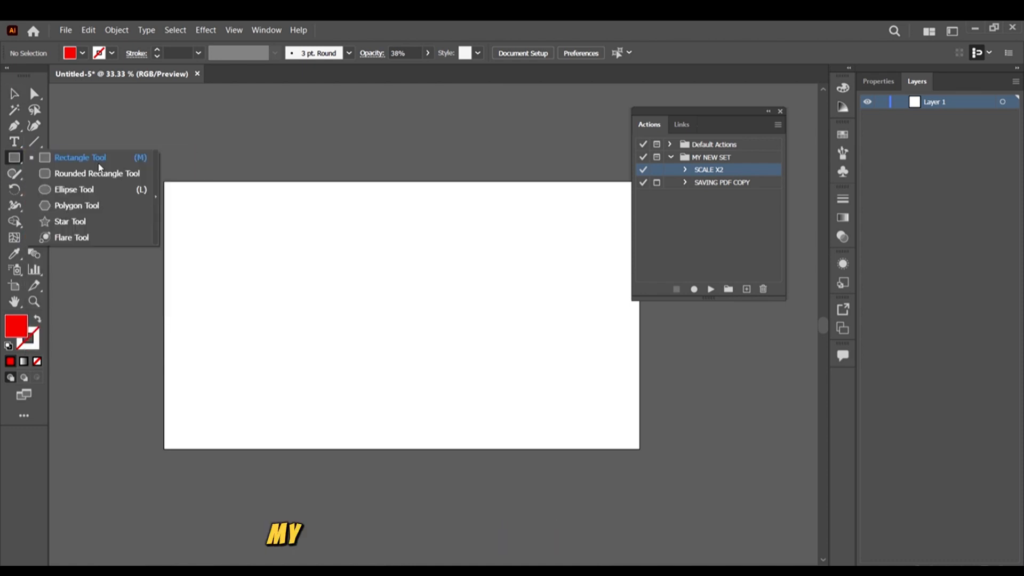
{"action": "left_click", "coordinate": [87, 222]}
{"action": "left_click_drag", "start_coordinate": [363, 239], "coordinate": [443, 331]}
{"action": "left_click", "coordinate": [13, 93]}
{"action": "left_click_drag", "start_coordinate": [309, 222], "coordinate": [347, 277]}
{"action": "left_click_drag", "start_coordinate": [517, 175], "coordinate": [535, 164]}
{"action": "mouse_move", "coordinate": [447, 307]}
{"action": "left_mouse_down"}
{"action": "mouse_move", "coordinate": [441, 325]}
{"action": "mouse_move", "coordinate": [453, 311]}
{"action": "left_mouse_up"}
Fill the star with a linear gradient running from a pink swatch at the start to a dark blue swatch at the end.
{"action": "left_click", "coordinate": [843, 218]}
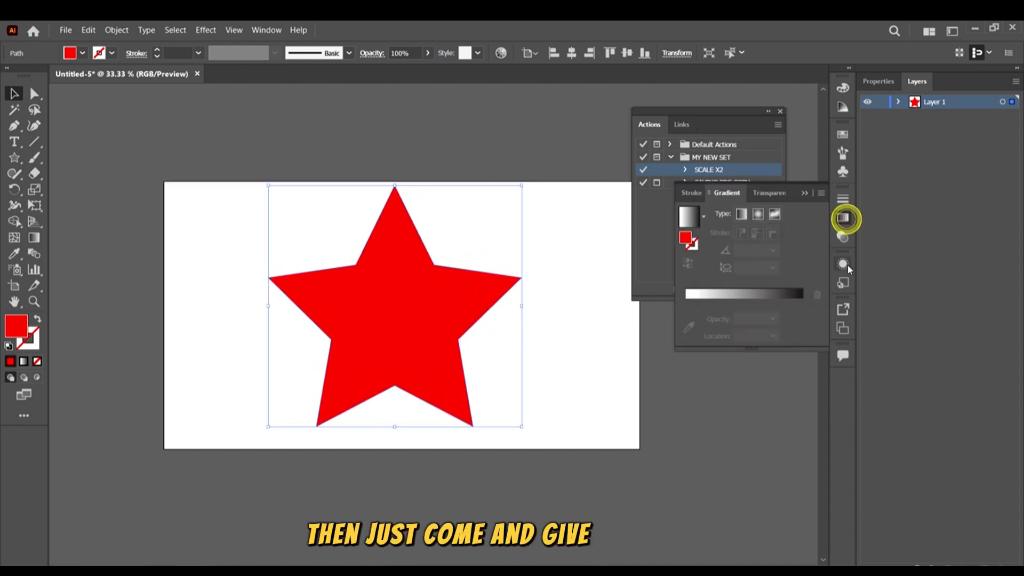
{"action": "left_click", "coordinate": [773, 292]}
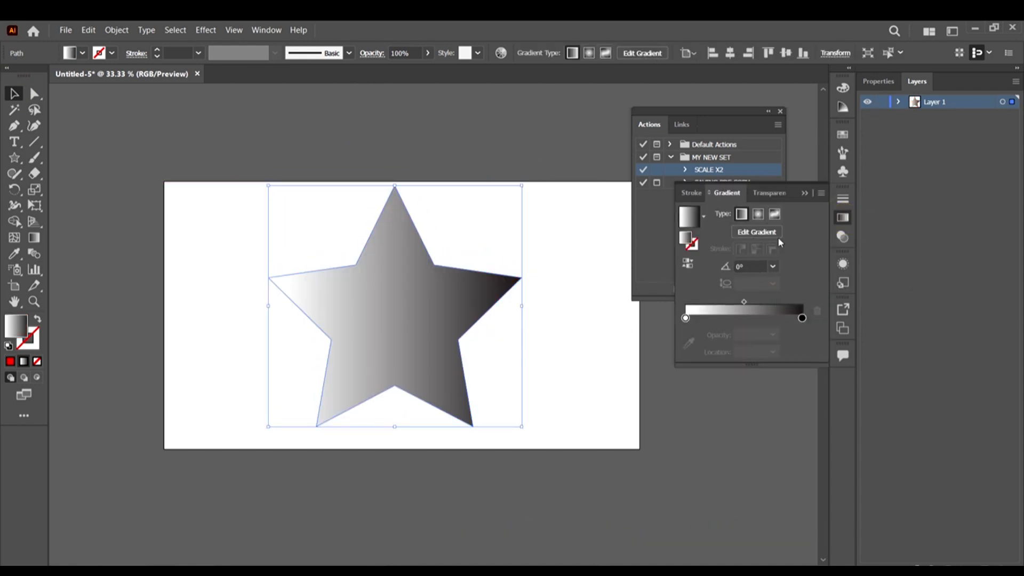
{"action": "double_click", "coordinate": [802, 318]}
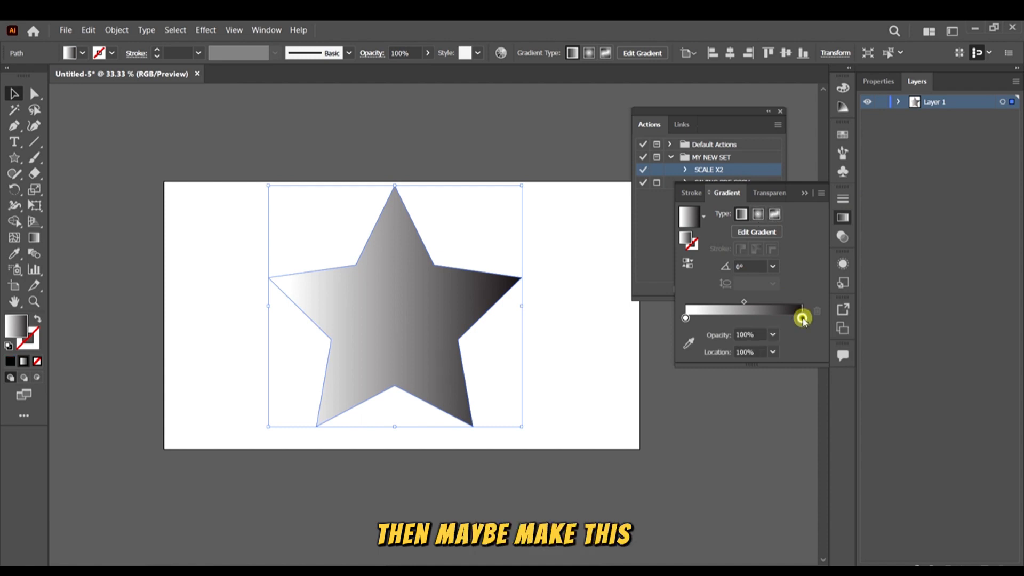
{"action": "left_click", "coordinate": [631, 391]}
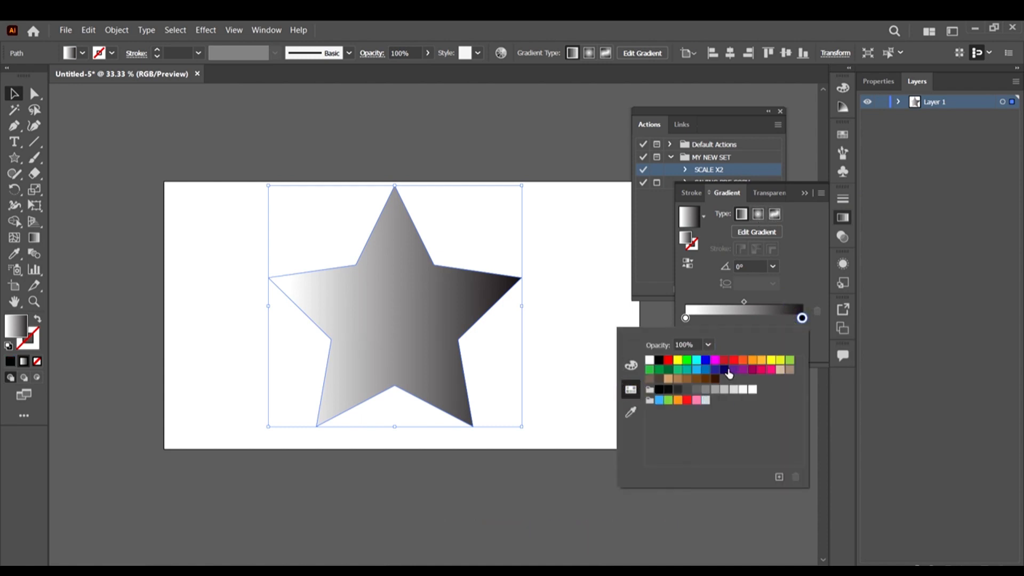
{"action": "double_click", "coordinate": [685, 318]}
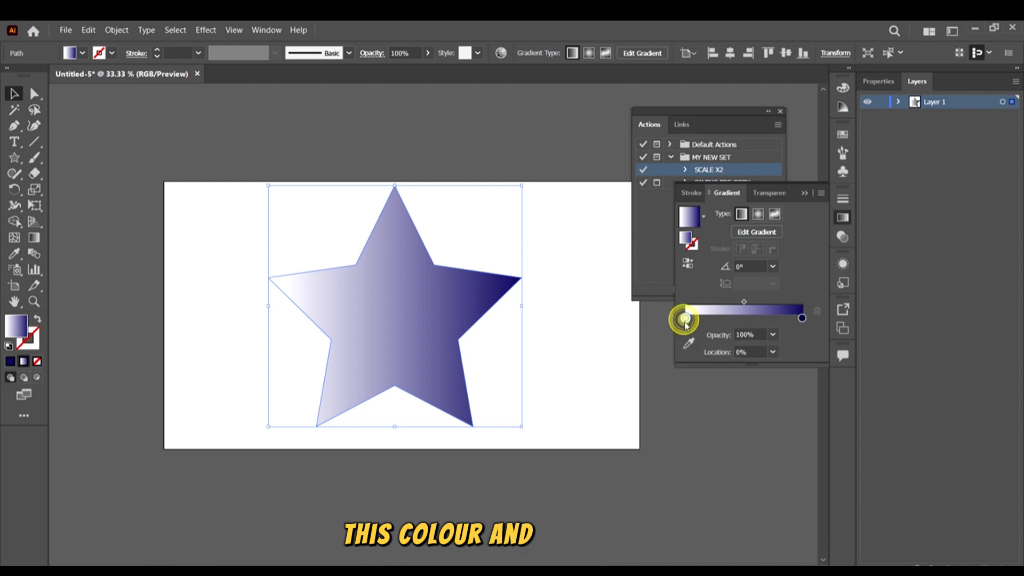
{"action": "left_click", "coordinate": [761, 361]}
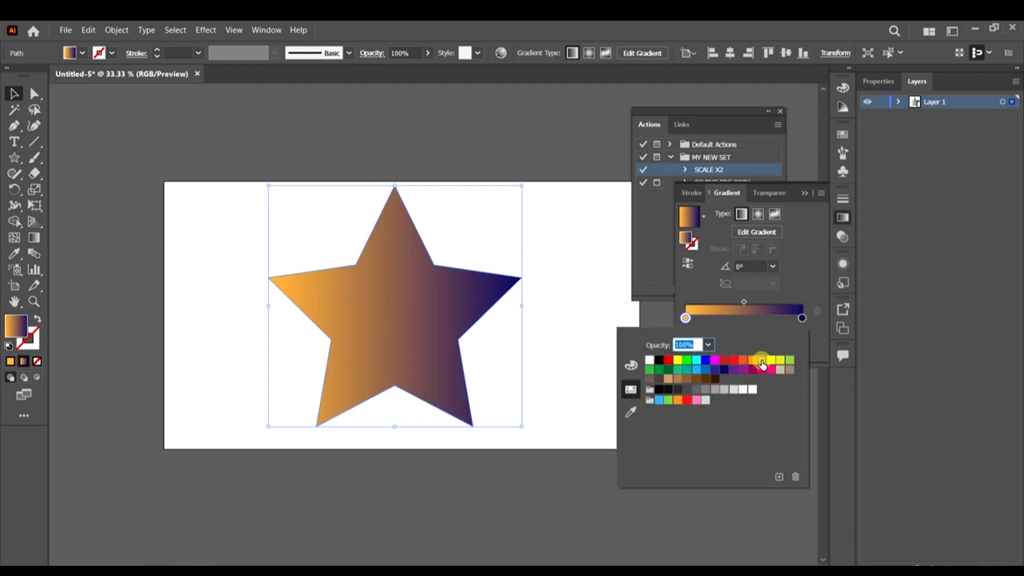
{"action": "left_click", "coordinate": [772, 369]}
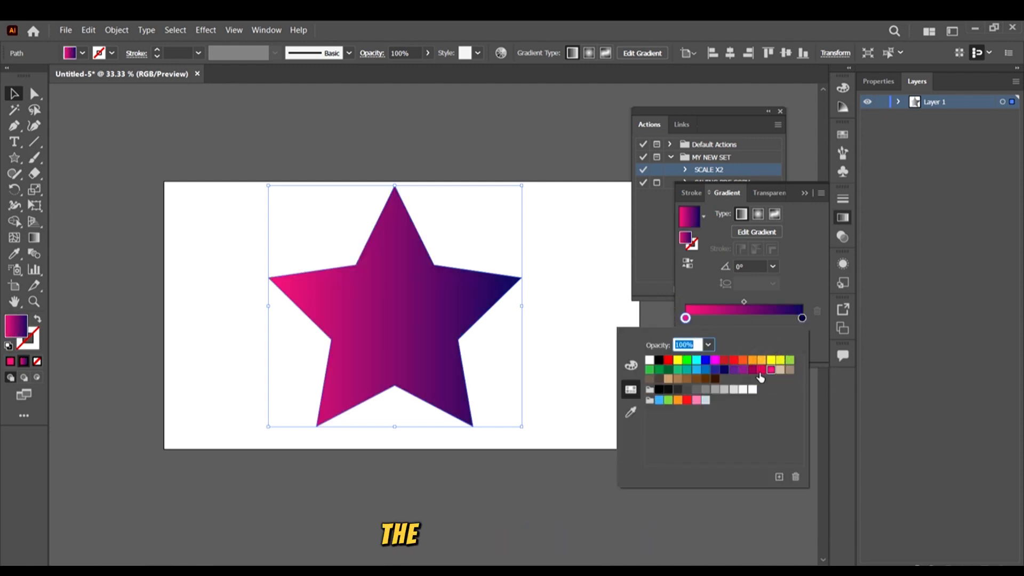
Change the gradient's start stop to a bright pink with red 253, blue 173 and a slightly raised green value.
{"action": "left_click", "coordinate": [762, 369]}
{"action": "left_click", "coordinate": [624, 366]}
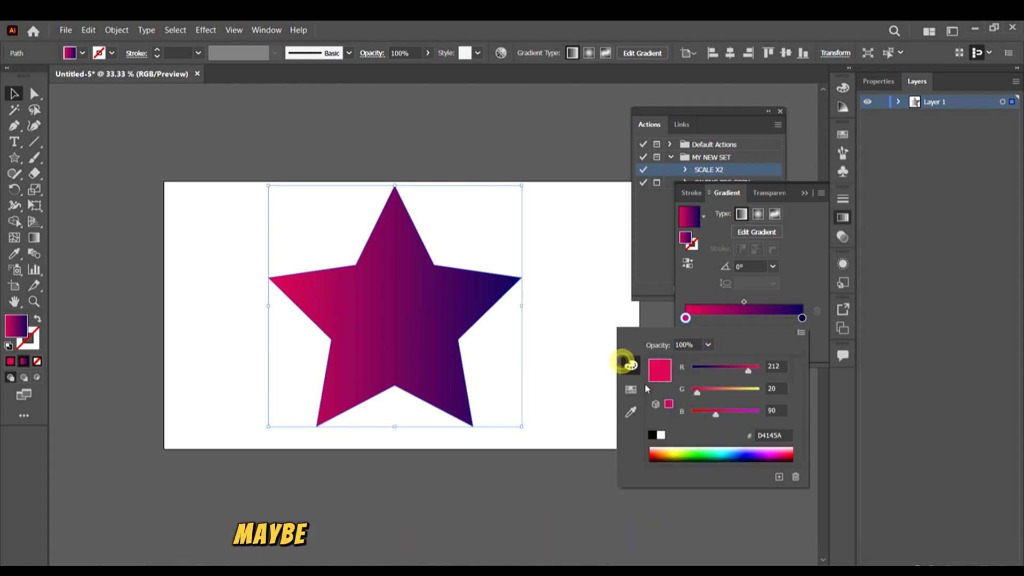
{"action": "left_click_drag", "start_coordinate": [716, 412], "coordinate": [700, 391]}
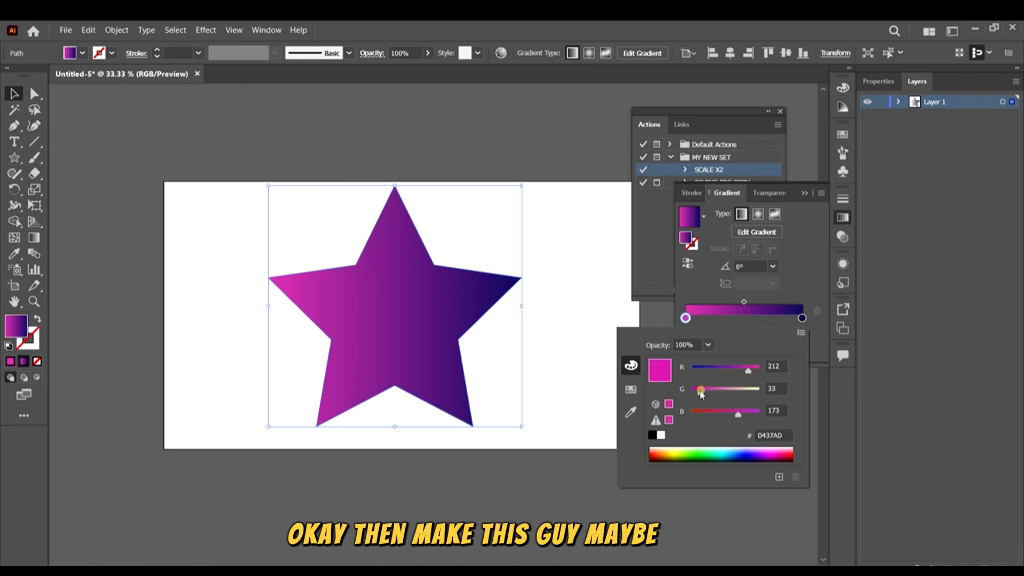
{"action": "left_click_drag", "start_coordinate": [749, 367], "coordinate": [761, 372]}
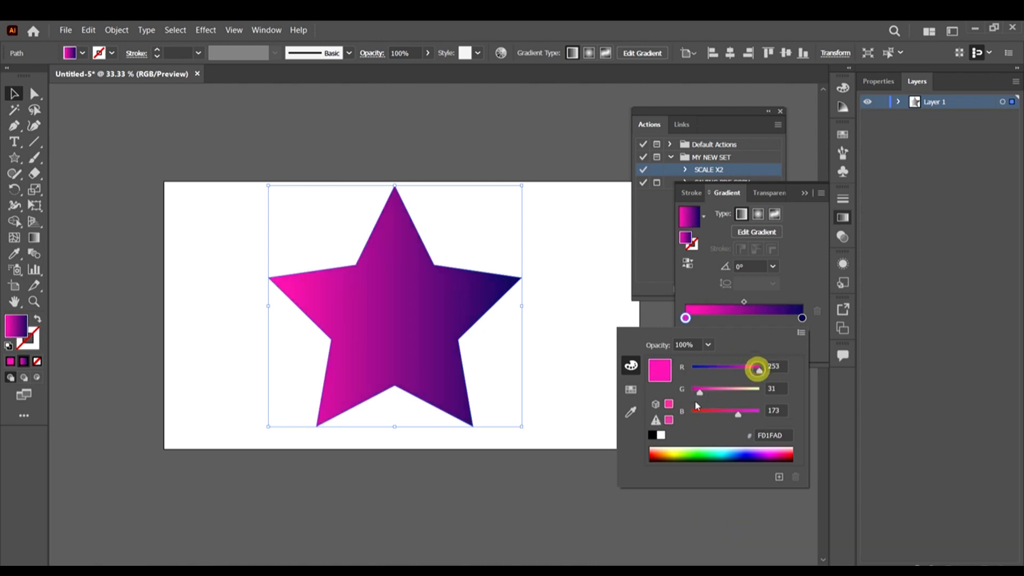
{"action": "left_click_drag", "start_coordinate": [703, 391], "coordinate": [710, 393]}
Make the star's gradient radial, set its midpoint to about 46%, and reverse it to put dark blue in the centre.
{"action": "left_click", "coordinate": [744, 302]}
{"action": "left_click_drag", "start_coordinate": [745, 303], "coordinate": [752, 303]}
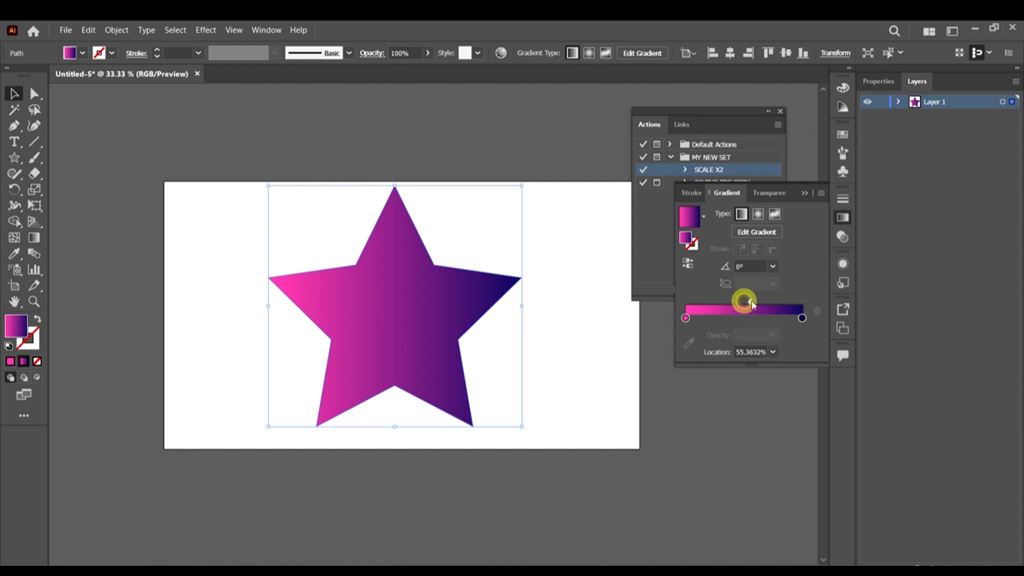
{"action": "left_click", "coordinate": [758, 214]}
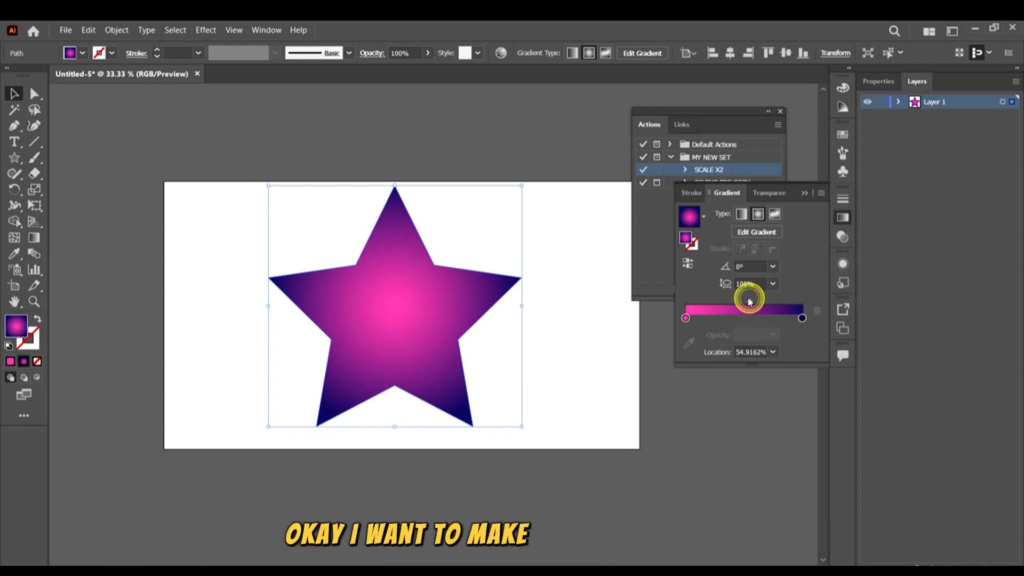
{"action": "left_click_drag", "start_coordinate": [751, 302], "coordinate": [739, 302]}
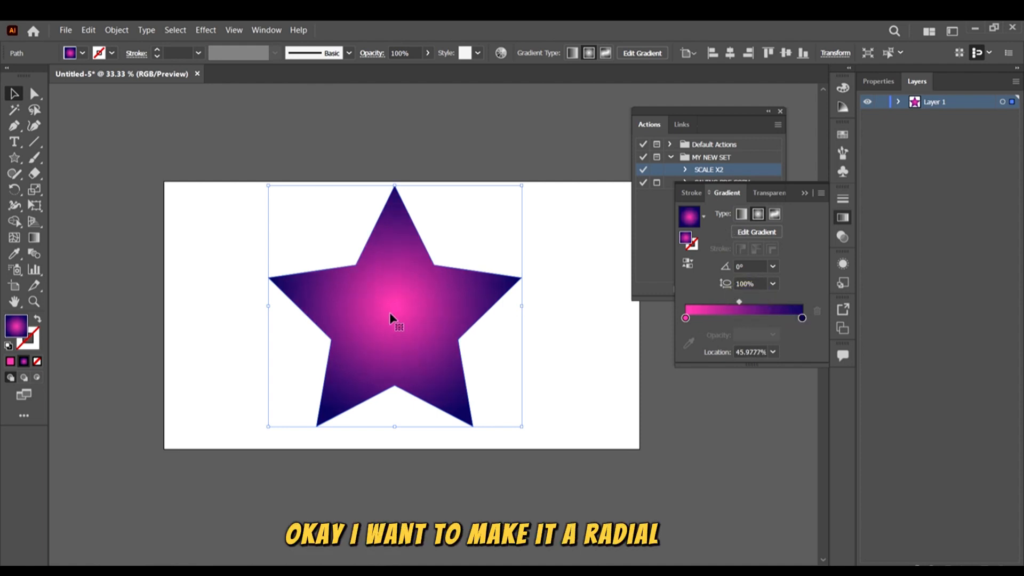
{"action": "left_click", "coordinate": [688, 263]}
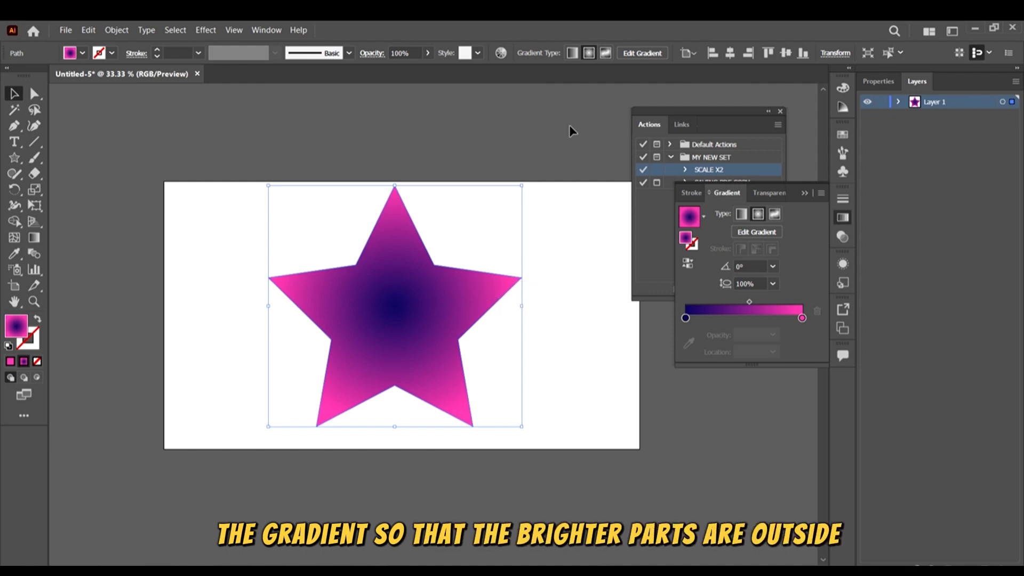
Create a new action in MY NEW SET and name it FLOWERY SHAPE.
{"action": "left_click", "coordinate": [715, 111]}
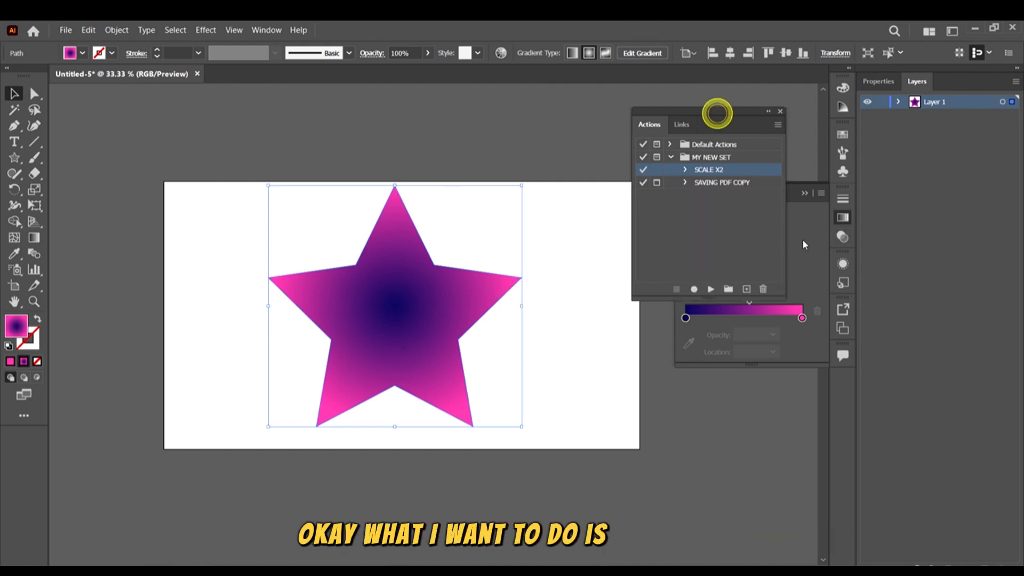
{"action": "left_click", "coordinate": [727, 158]}
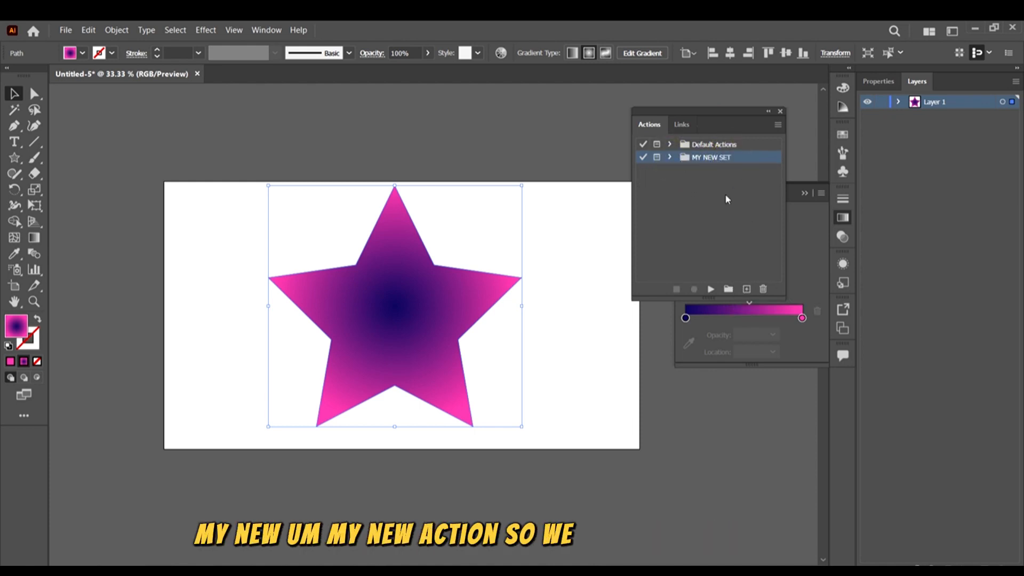
{"action": "left_click", "coordinate": [747, 289]}
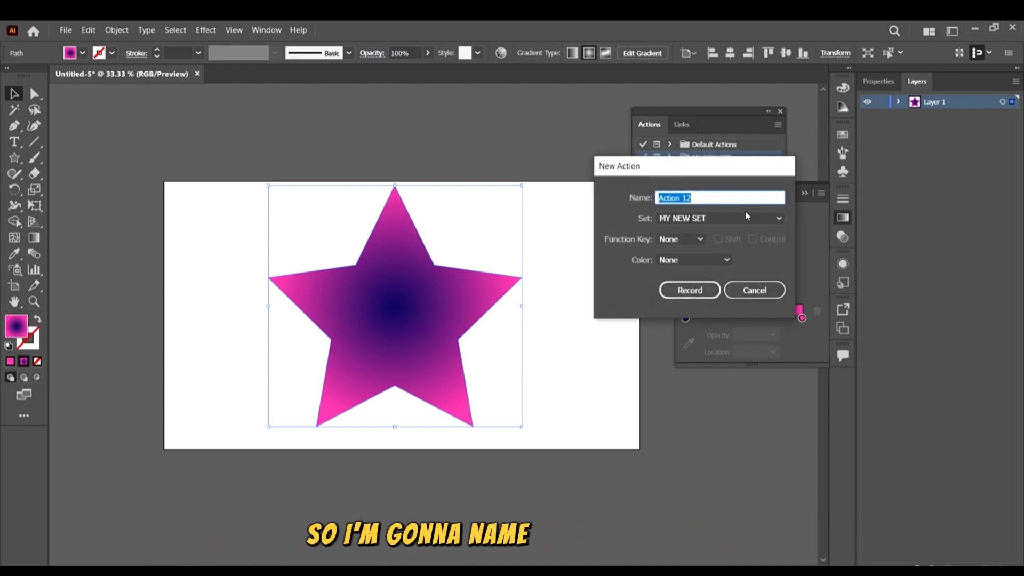
{"action": "type", "text": "FLOW"}
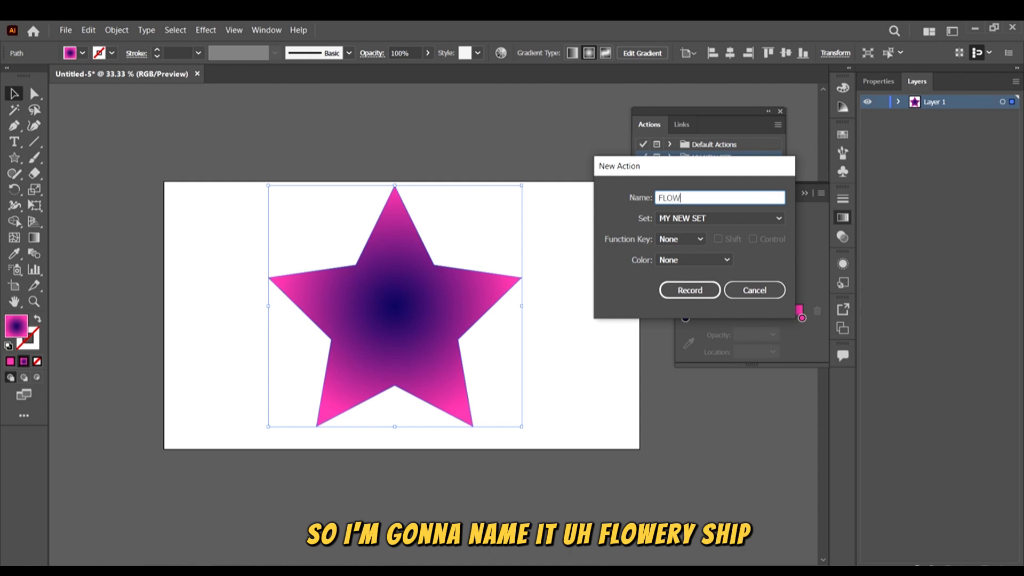
{"action": "type", "text": "ERY"}
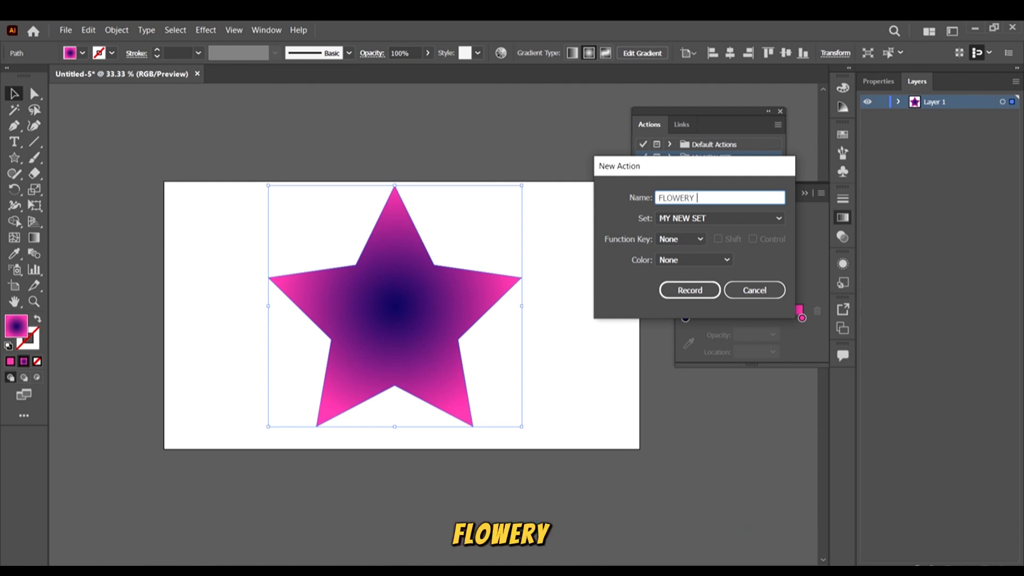
{"action": "type", "text": " SHAPE"}
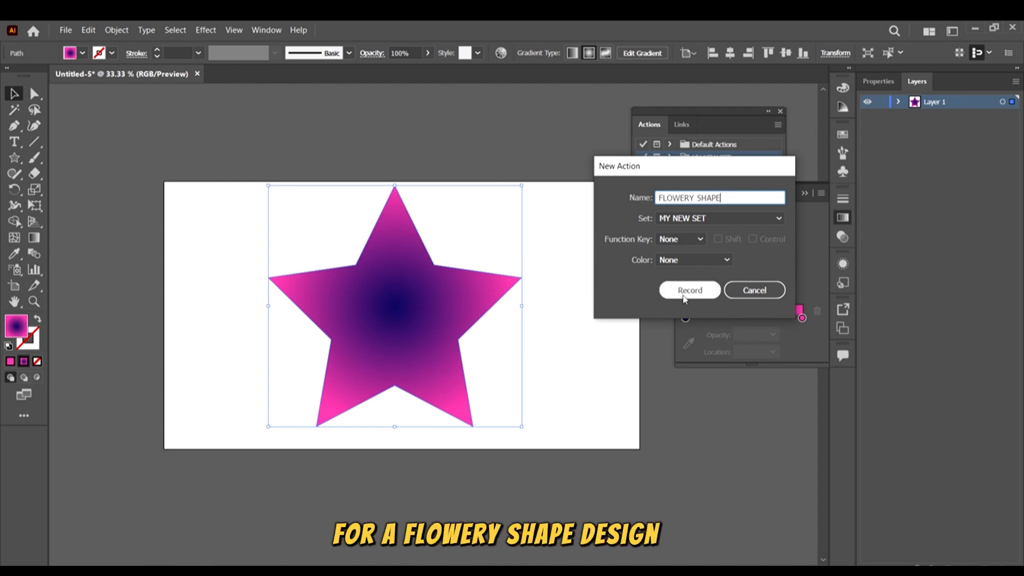
Assign function key F3 with Control and the color Gray to the new action, and start recording it.
{"action": "left_click", "coordinate": [682, 239]}
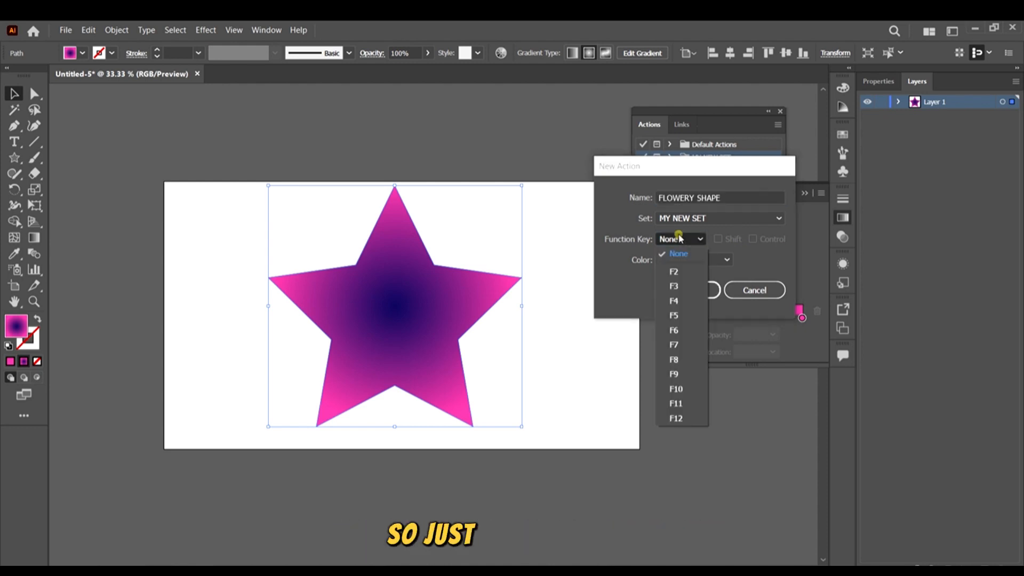
{"action": "left_click", "coordinate": [690, 272]}
{"action": "left_click", "coordinate": [683, 239]}
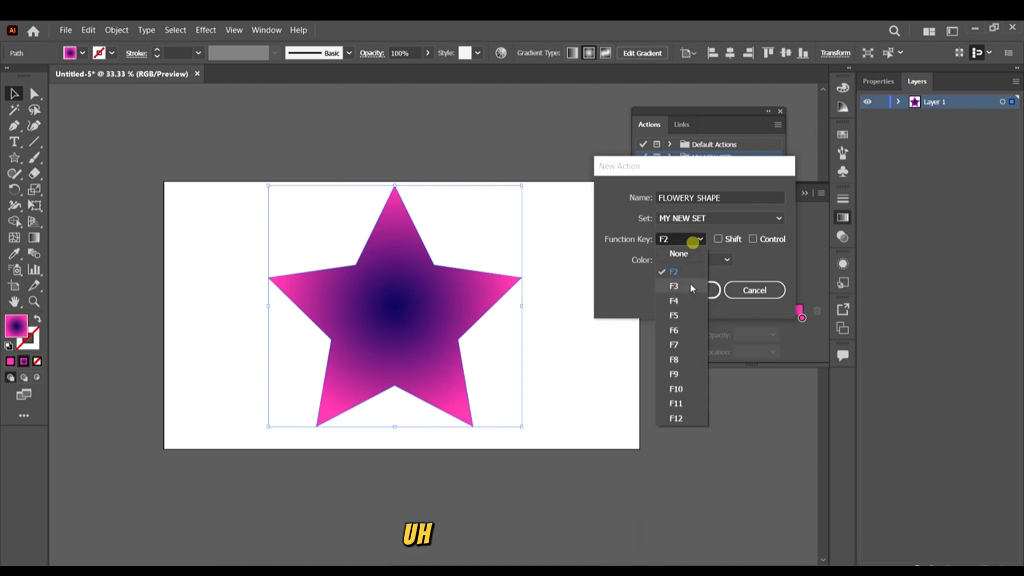
{"action": "left_click", "coordinate": [689, 289]}
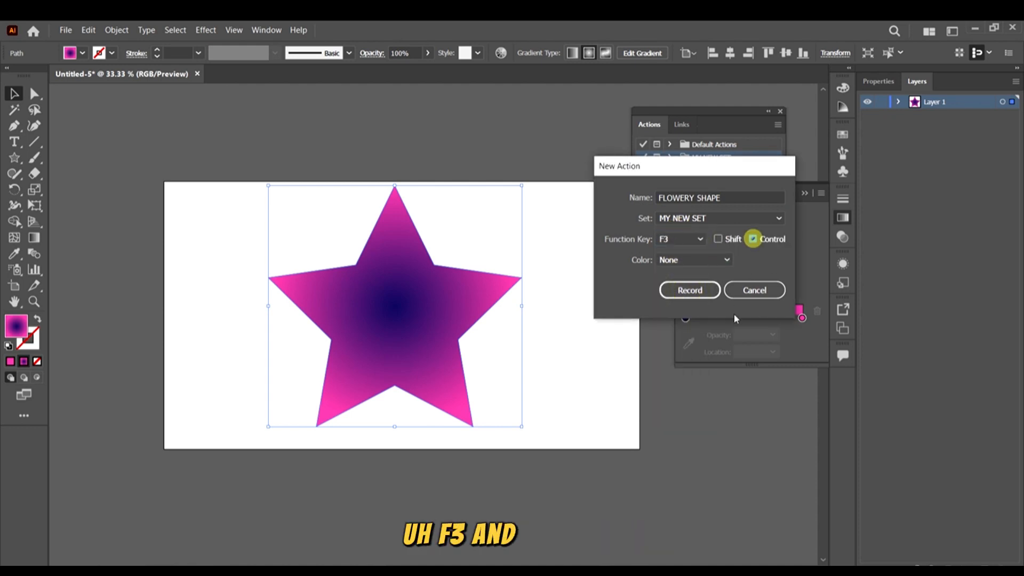
{"action": "left_click", "coordinate": [691, 261]}
{"action": "left_click", "coordinate": [700, 367]}
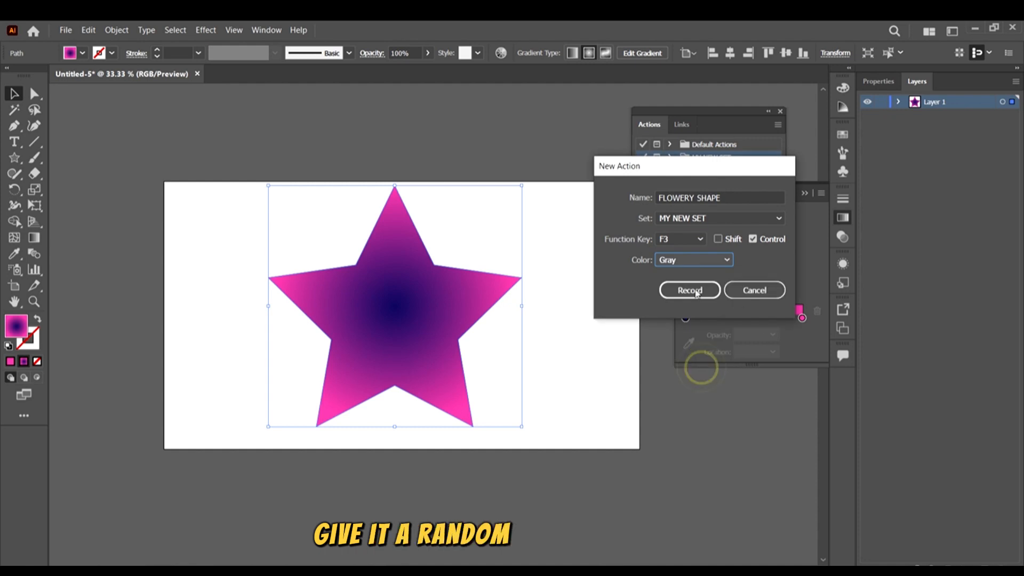
{"action": "left_click", "coordinate": [694, 291]}
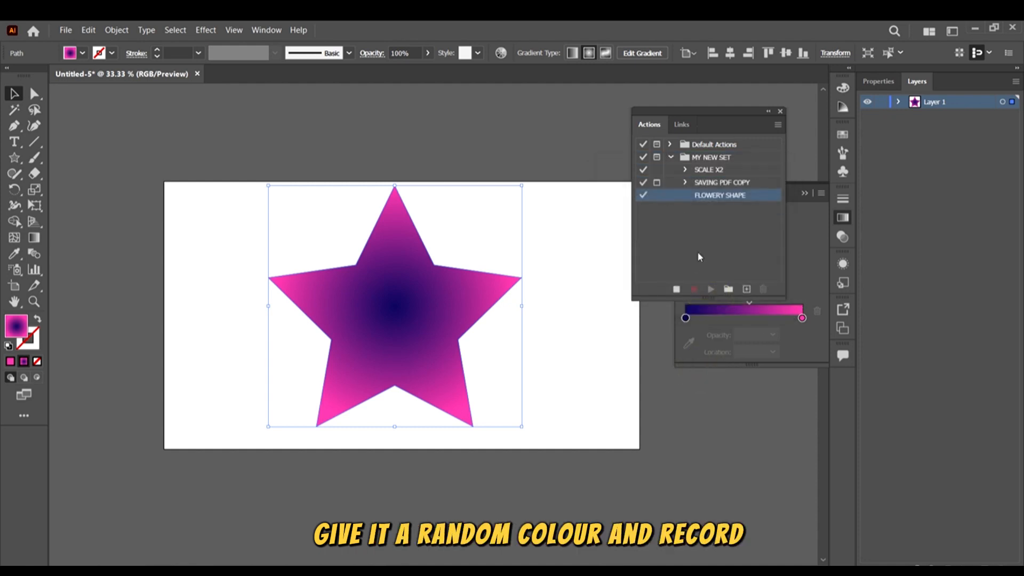
Create a copy of the star with Transform Each, scaled 85% horizontally and vertically and rotated 15°.
{"action": "right_click", "coordinate": [407, 290]}
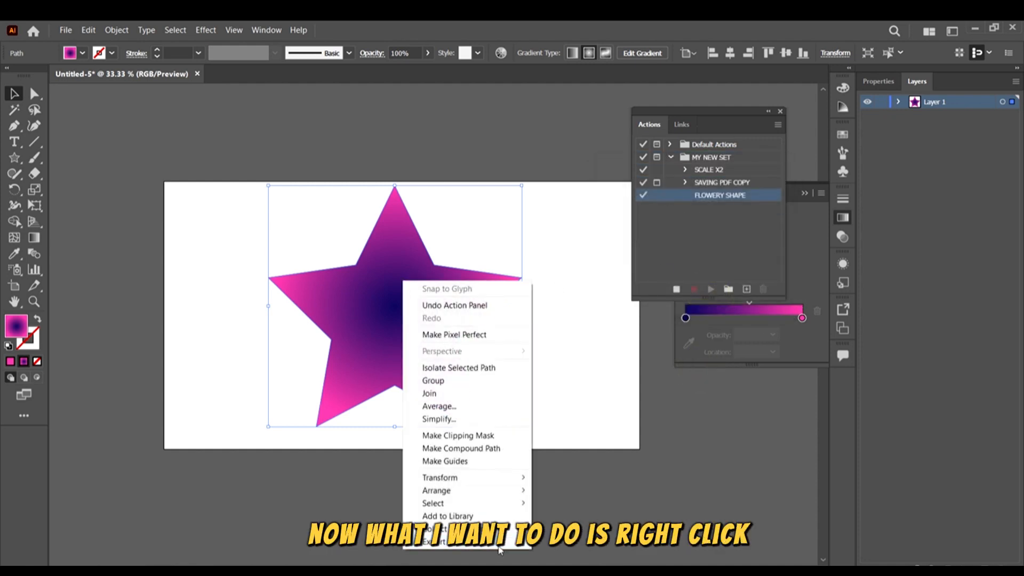
{"action": "left_click", "coordinate": [492, 477]}
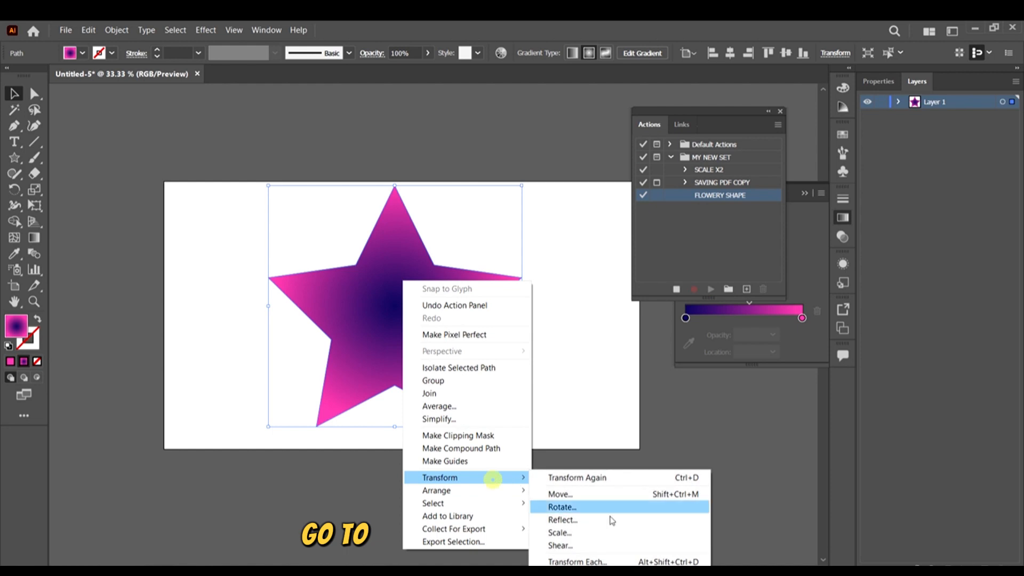
{"action": "left_click", "coordinate": [621, 562]}
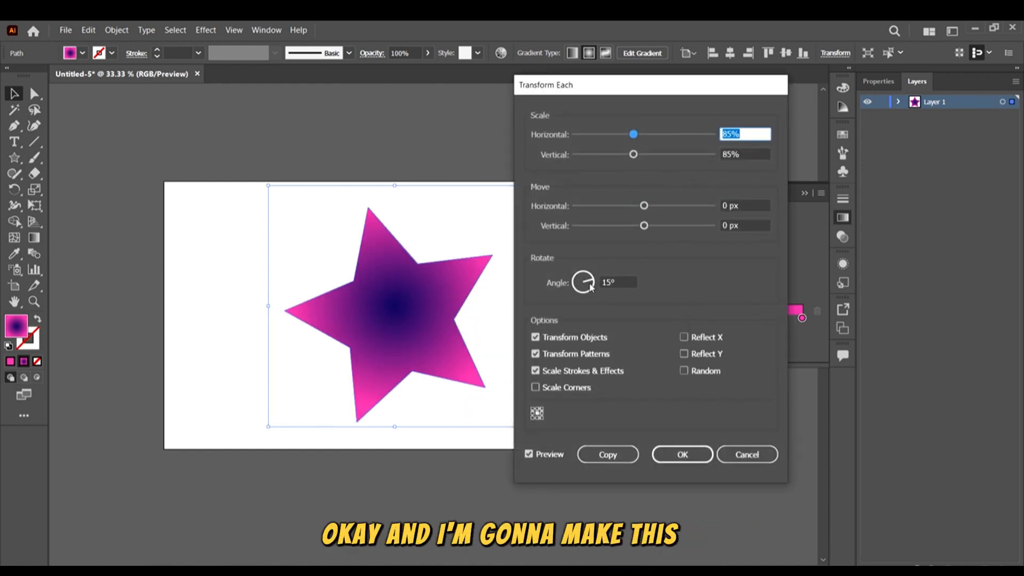
{"action": "left_click", "coordinate": [621, 283]}
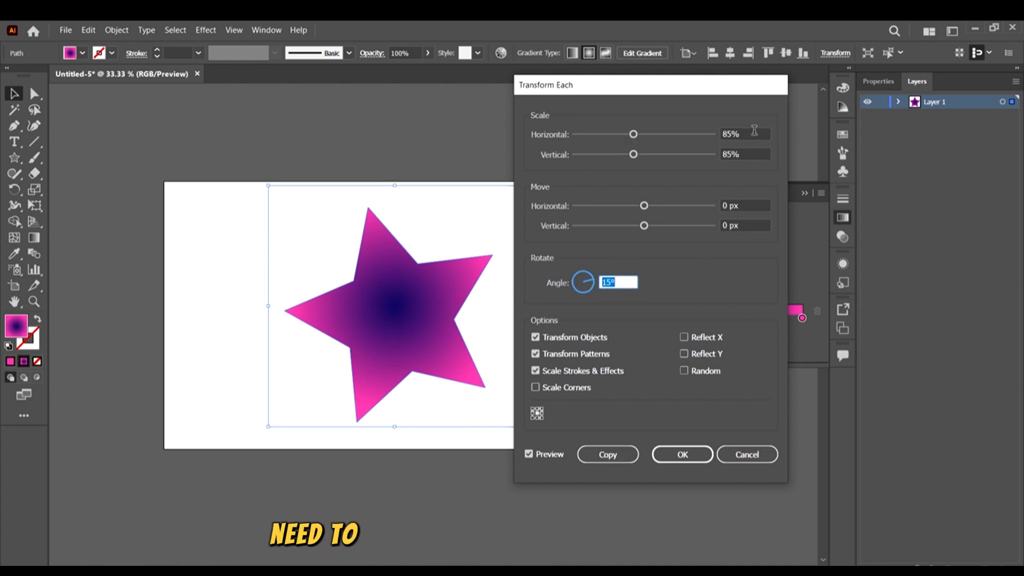
{"action": "left_click", "coordinate": [754, 131]}
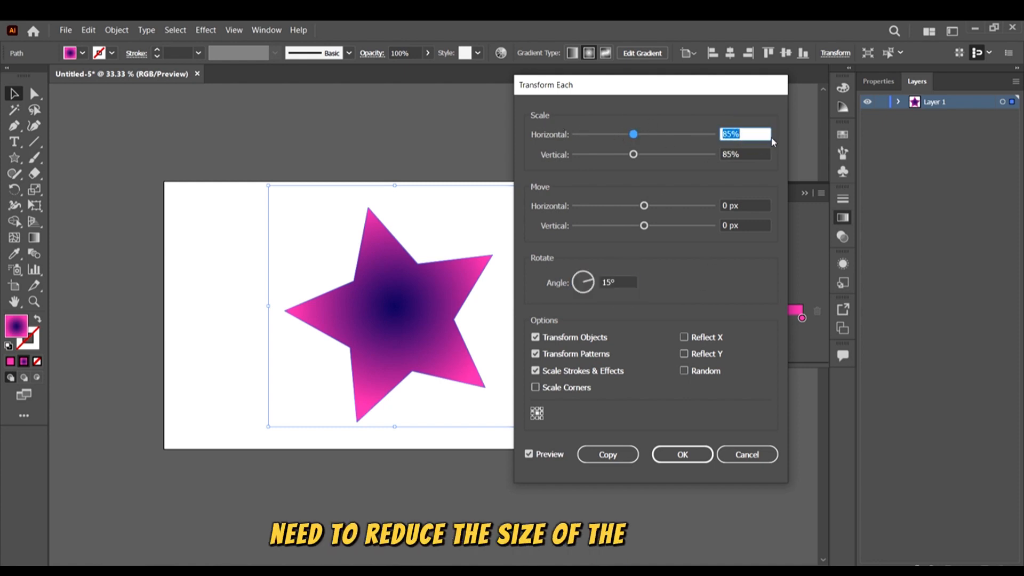
{"action": "left_click", "coordinate": [750, 154]}
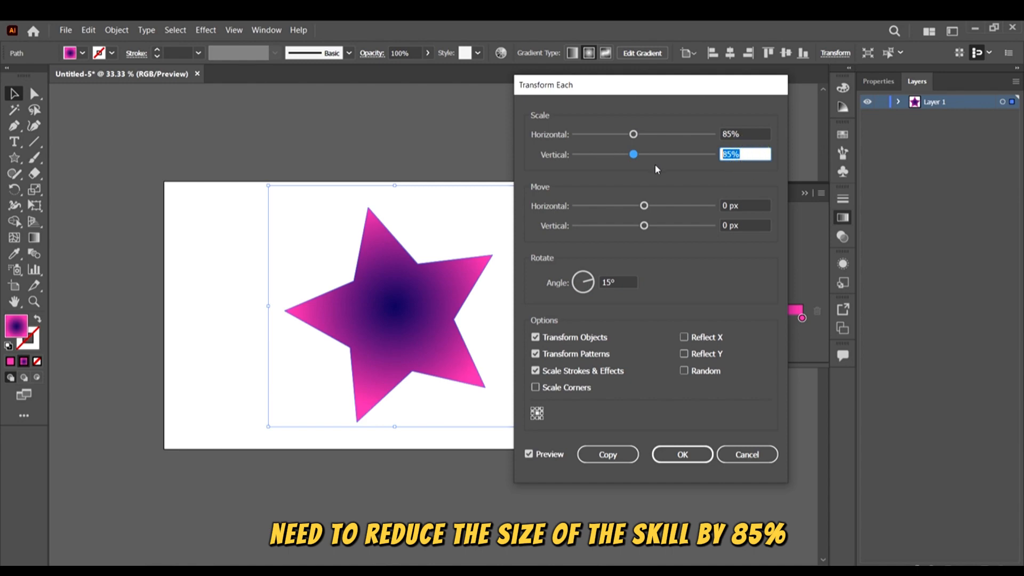
{"action": "left_click", "coordinate": [608, 455]}
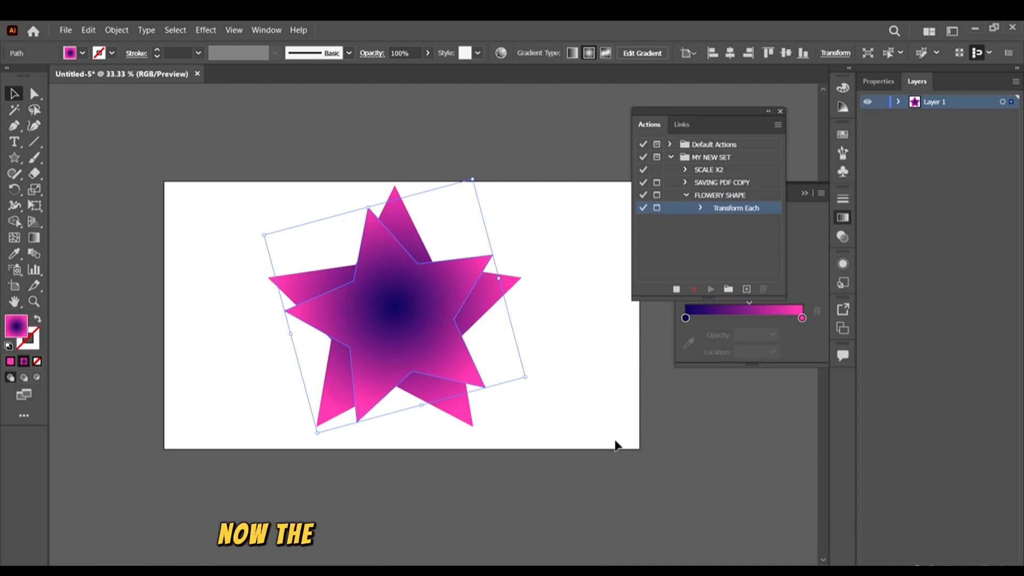
Repeat the transformation with Transform Again to add two more smaller, rotated star copies.
{"action": "right_click", "coordinate": [442, 292]}
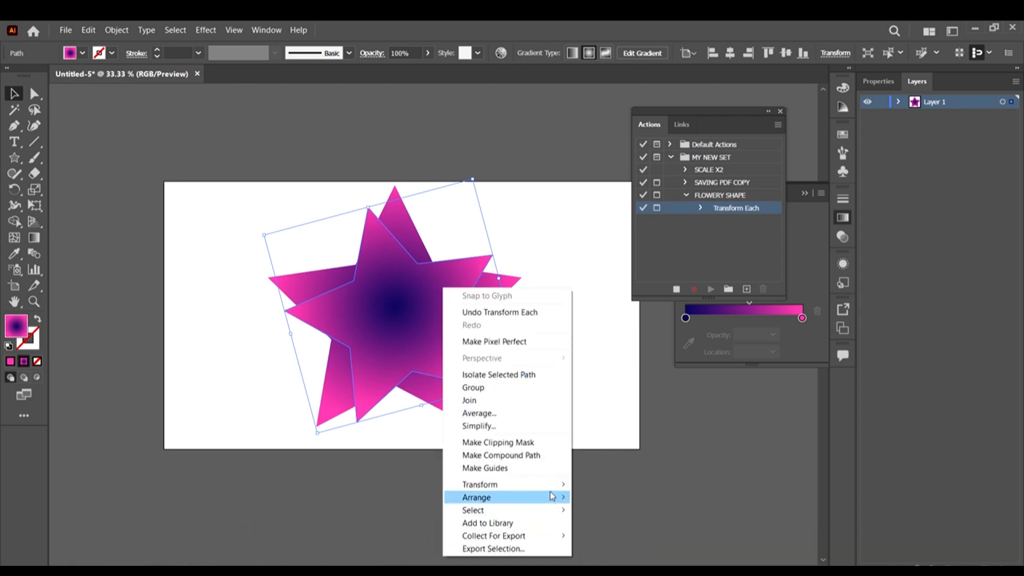
{"action": "mouse_move", "coordinate": [553, 488]}
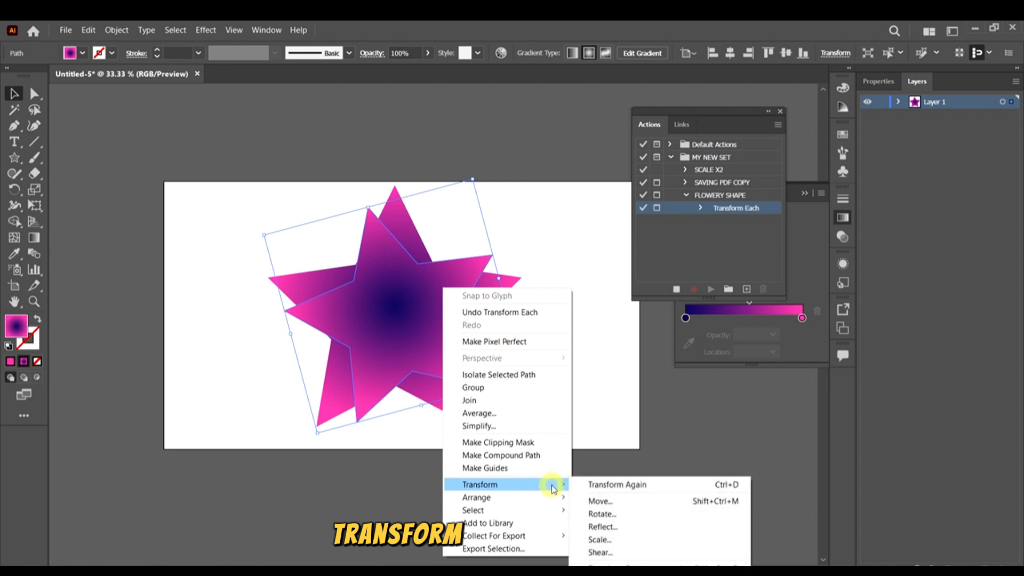
{"action": "left_click", "coordinate": [626, 485]}
{"action": "right_click", "coordinate": [419, 299]}
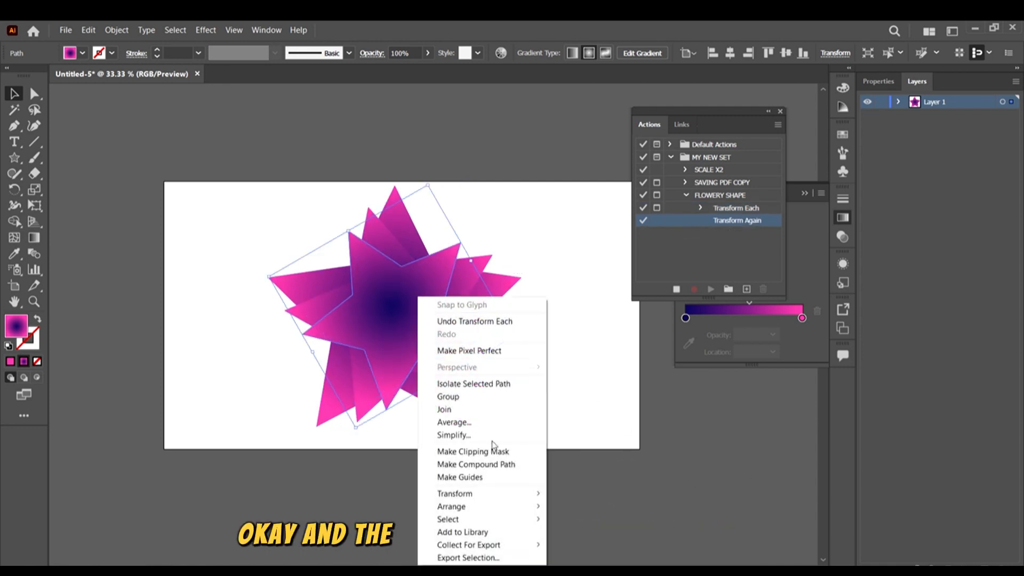
{"action": "mouse_move", "coordinate": [491, 488]}
{"action": "left_click", "coordinate": [693, 393]}
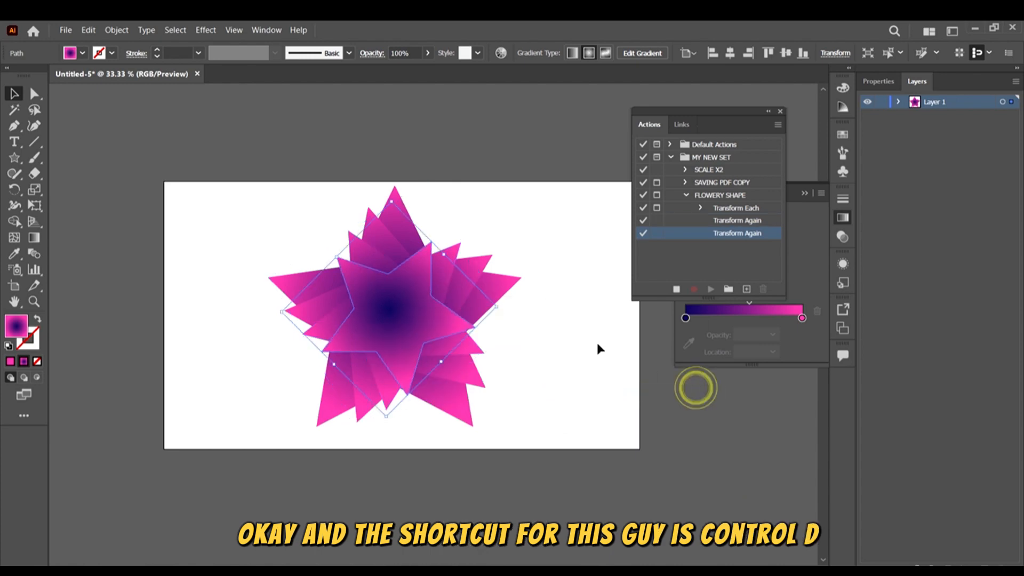
Keep repeating Transform Again until the shrinking star copies spiral into a tiny point at the flower's centre.
{"action": "key", "text": "ctrl+d"}
{"action": "key", "text": "ctrl+d"}
{"action": "key", "text": "ctrl+d"}
{"action": "key", "text": "ctrl+d"}
{"action": "key", "text": "ctrl+d"}
{"action": "key", "text": "ctrl+d"}
{"action": "key", "text": "ctrl+d"}
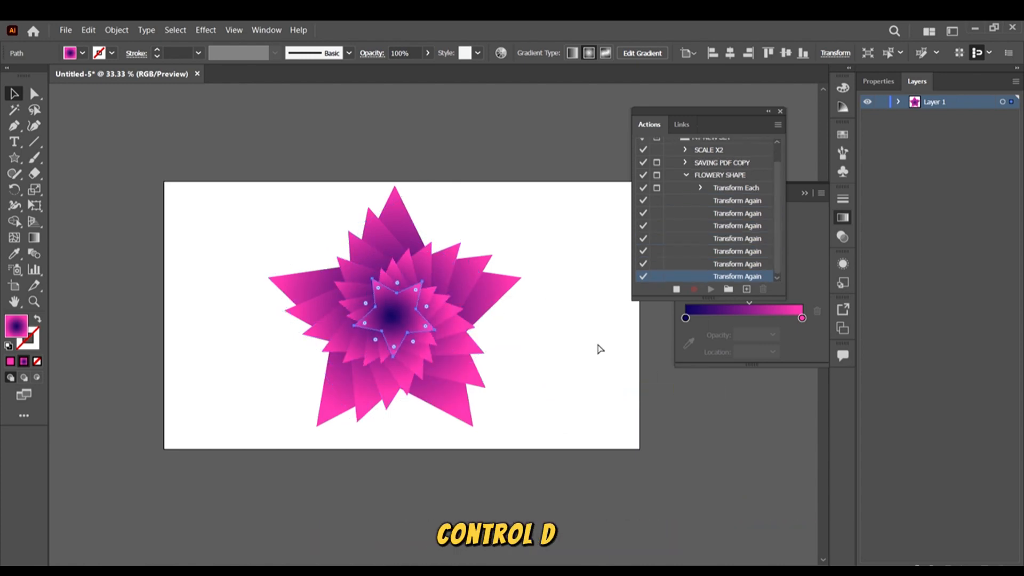
{"action": "key", "text": "ctrl+d"}
{"action": "key", "text": "ctrl+d"}
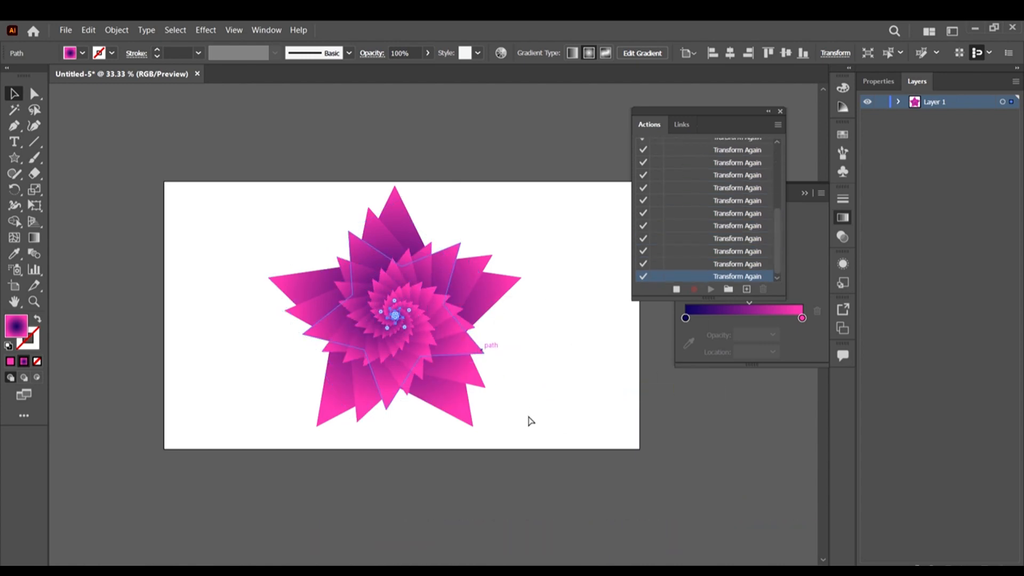
{"action": "key", "text": "ctrl+d"}
{"action": "key", "text": "ctrl+d"}
{"action": "key", "text": "ctrl+d"}
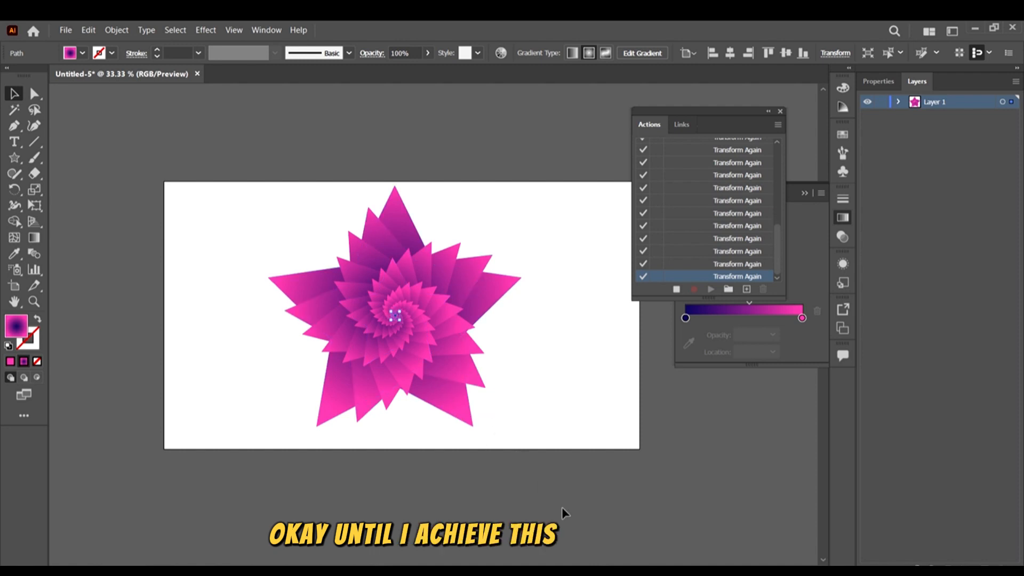
Select all the star copies on the artboard and group them into one object.
{"action": "left_click", "coordinate": [559, 469]}
{"action": "left_click_drag", "start_coordinate": [181, 151], "coordinate": [613, 494]}
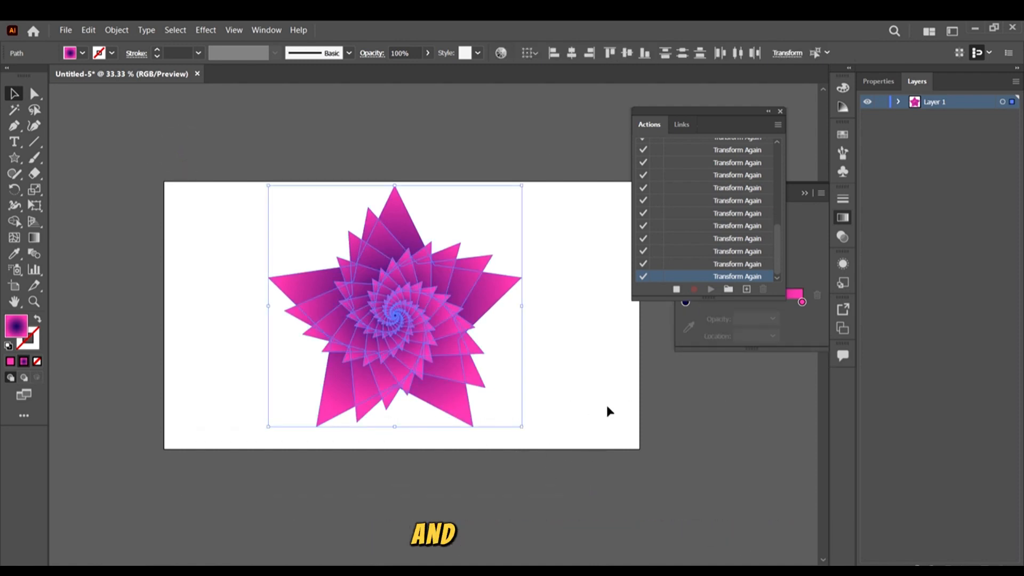
{"action": "scroll", "coordinate": [445, 293], "scroll_direction": "up", "scroll_amount": 1}
{"action": "right_click", "coordinate": [401, 322]}
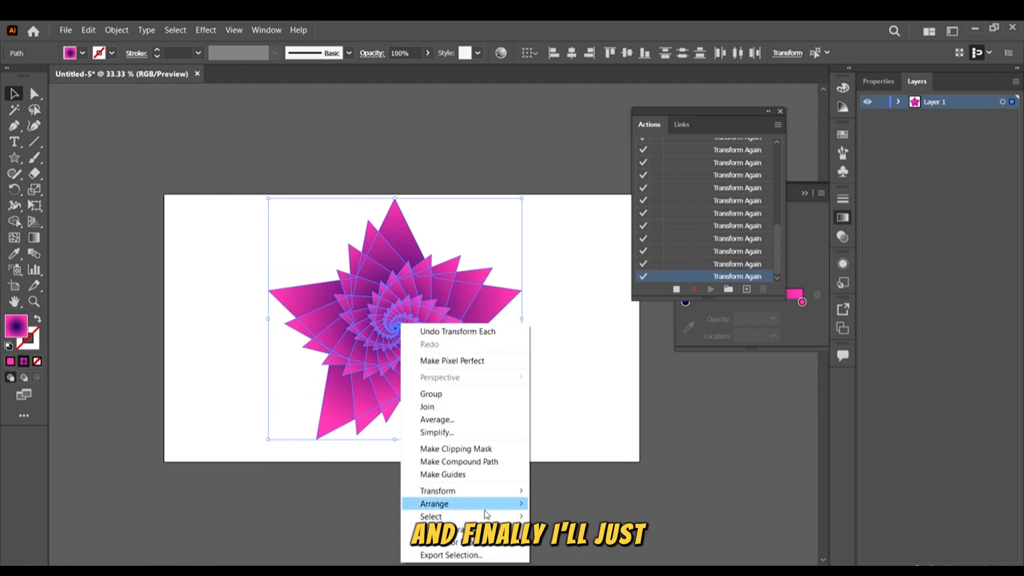
{"action": "left_click", "coordinate": [447, 394]}
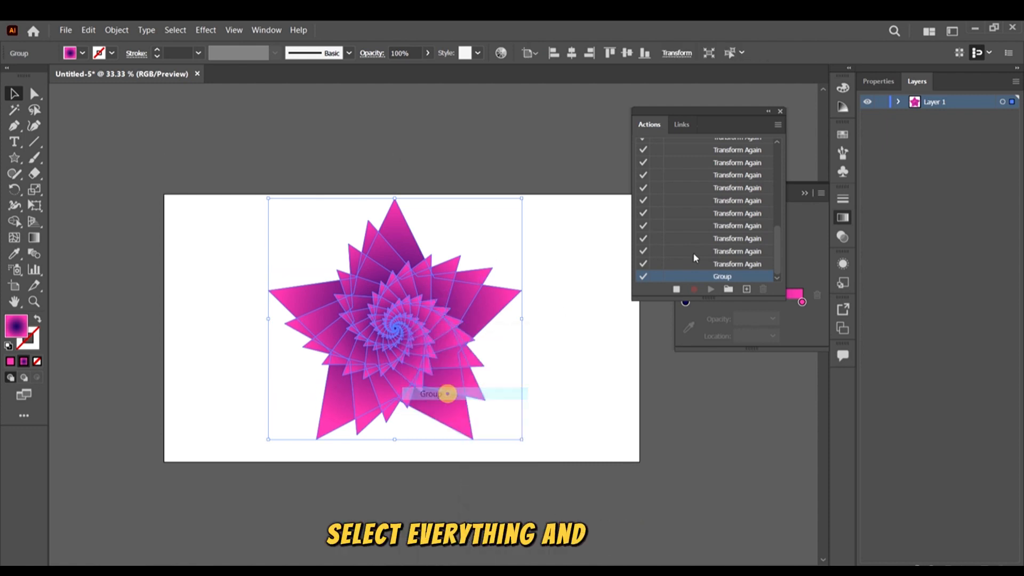
Stop recording the FLOWERY SHAPE action after its Group step and collapse its list of recorded steps.
{"action": "scroll", "coordinate": [480, 324], "scroll_direction": "down", "scroll_amount": 1}
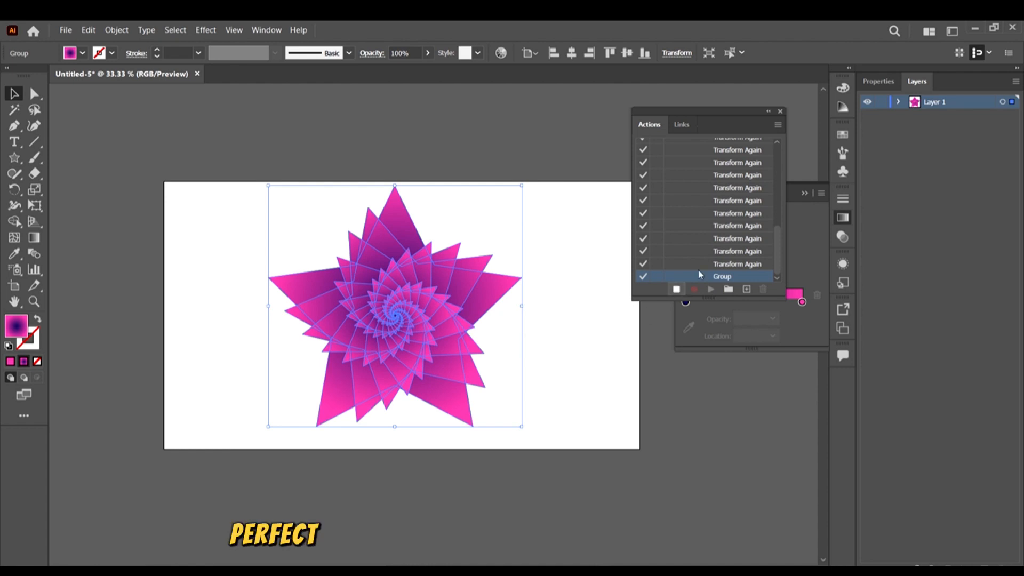
{"action": "left_click_drag", "start_coordinate": [774, 241], "coordinate": [782, 136]}
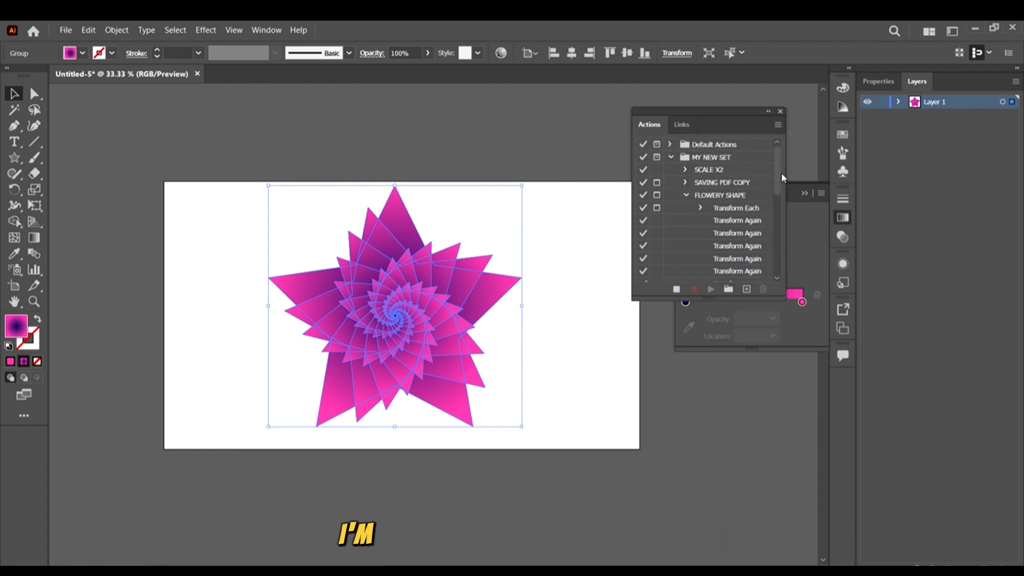
{"action": "left_click_drag", "start_coordinate": [781, 173], "coordinate": [759, 320]}
{"action": "left_click", "coordinate": [773, 229]}
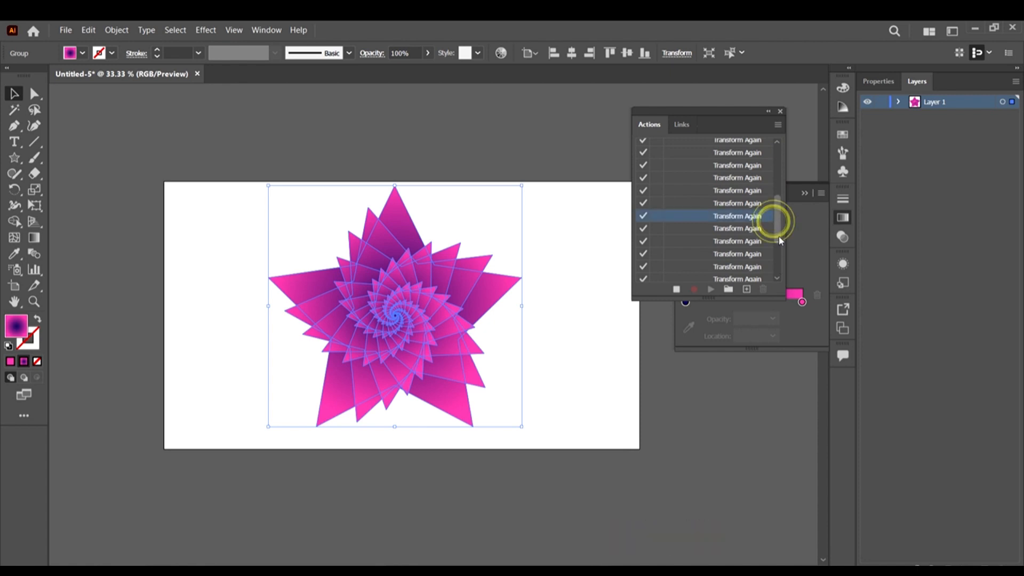
{"action": "left_click_drag", "start_coordinate": [779, 233], "coordinate": [780, 289]}
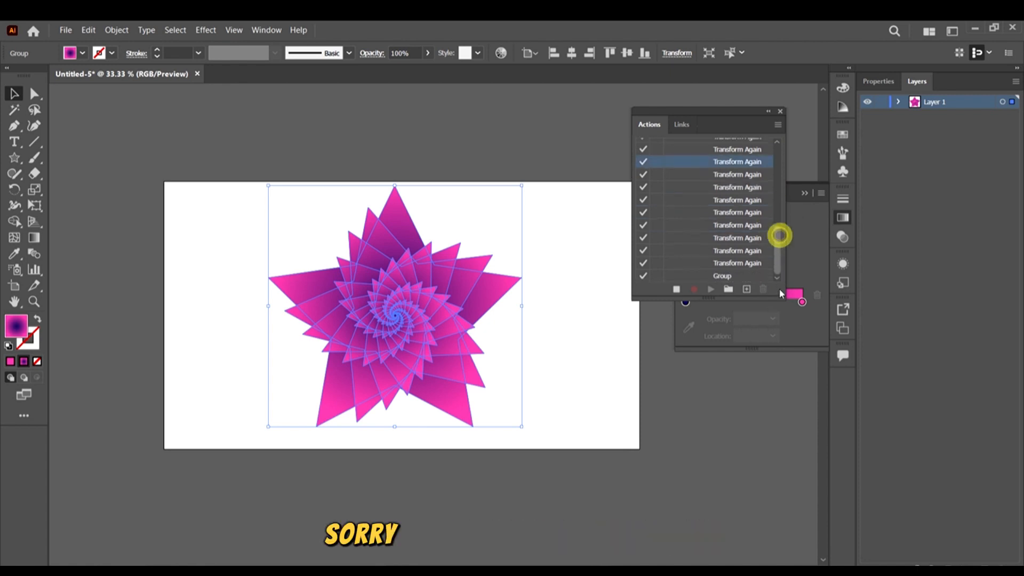
{"action": "left_click", "coordinate": [755, 275]}
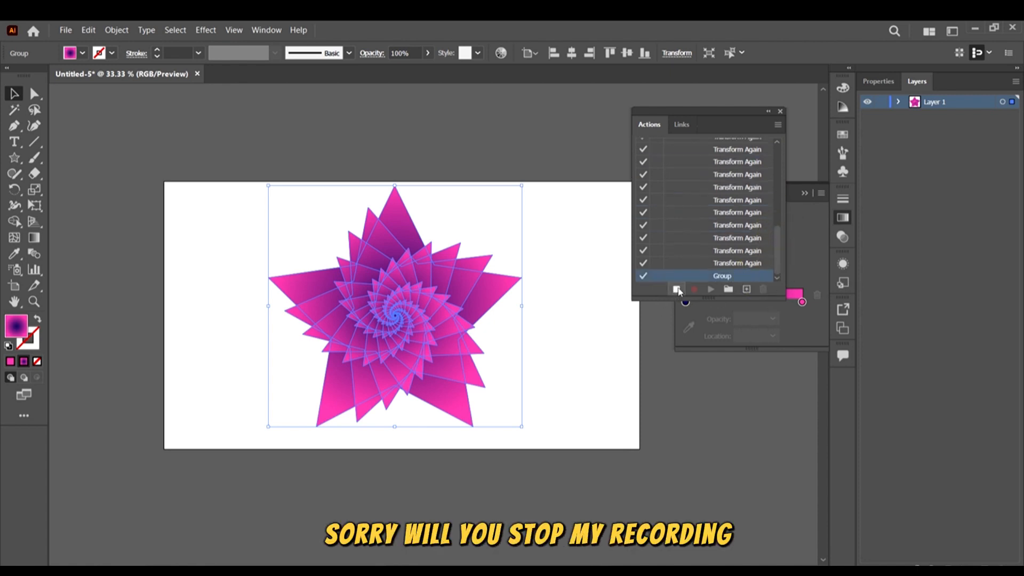
{"action": "scroll", "coordinate": [747, 213], "scroll_direction": "up", "scroll_amount": 10}
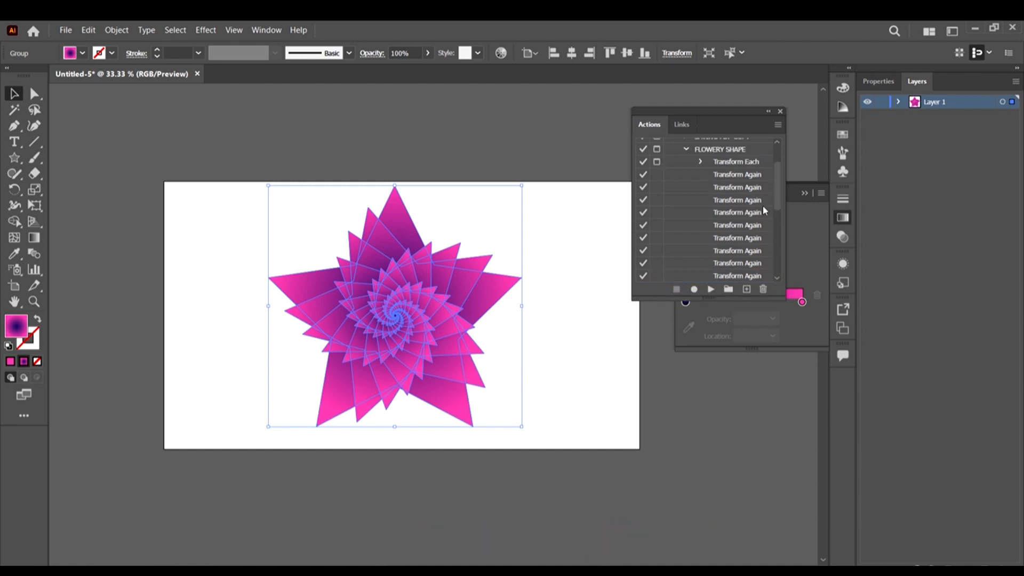
{"action": "left_click", "coordinate": [687, 195]}
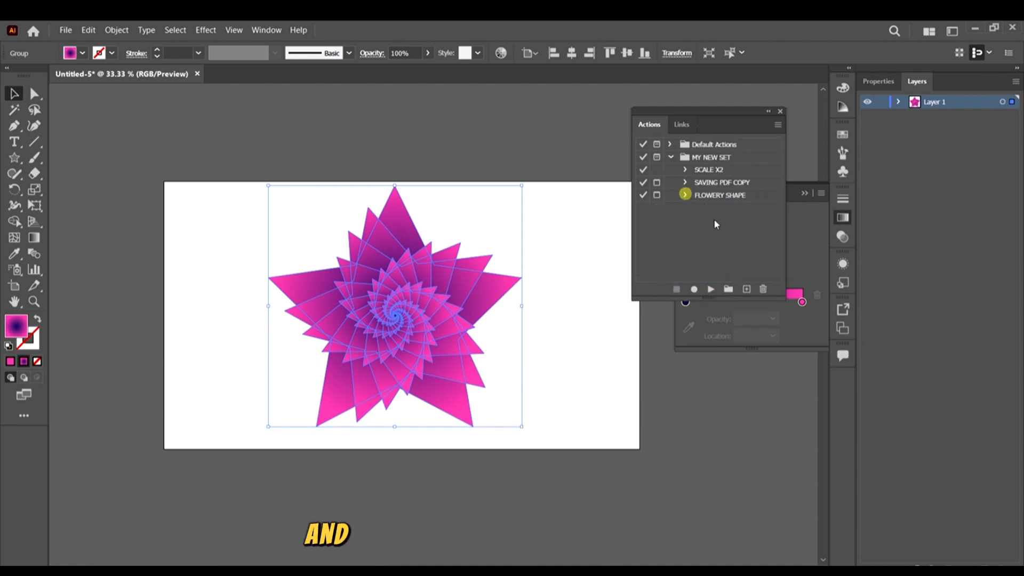
{"action": "left_click", "coordinate": [734, 195]}
Move the grouped pink flower off the artboard onto the empty canvas at its left.
{"action": "left_click", "coordinate": [530, 462]}
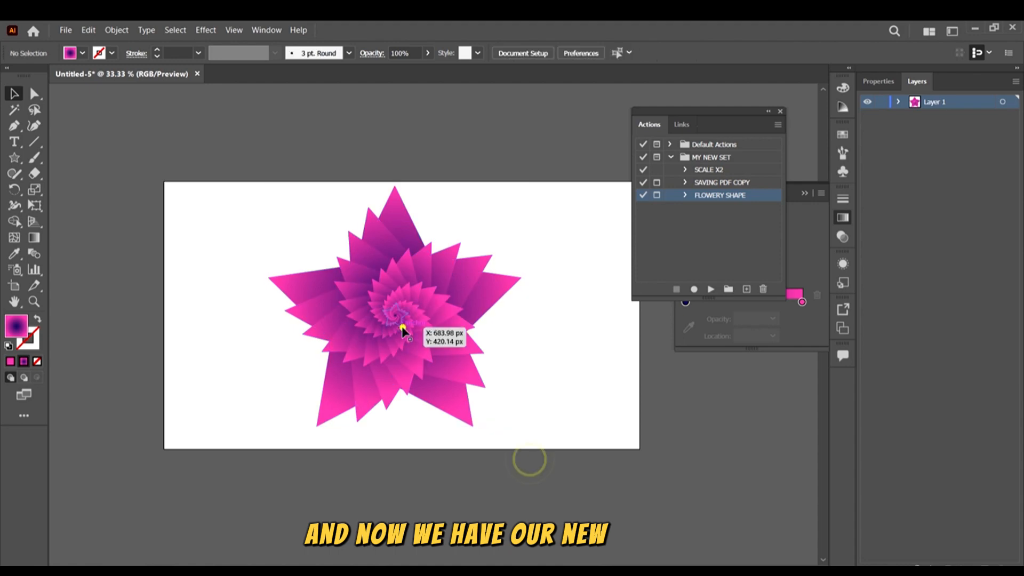
{"action": "left_click_drag", "start_coordinate": [402, 333], "coordinate": [52, 348]}
{"action": "left_click", "coordinate": [213, 347]}
{"action": "key", "text": "ctrl+minus"}
{"action": "left_click_drag", "start_coordinate": [165, 338], "coordinate": [152, 338]}
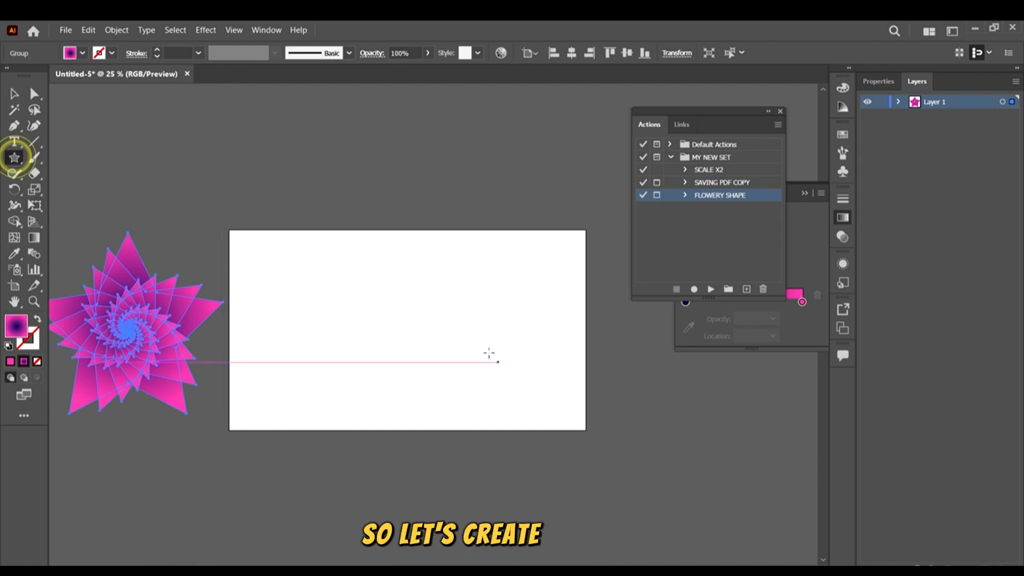
Draw a new large gradient star with the Star tool and move it over the middle of the artboard.
{"action": "left_click_drag", "start_coordinate": [393, 286], "coordinate": [474, 365]}
{"action": "key", "text": "v"}
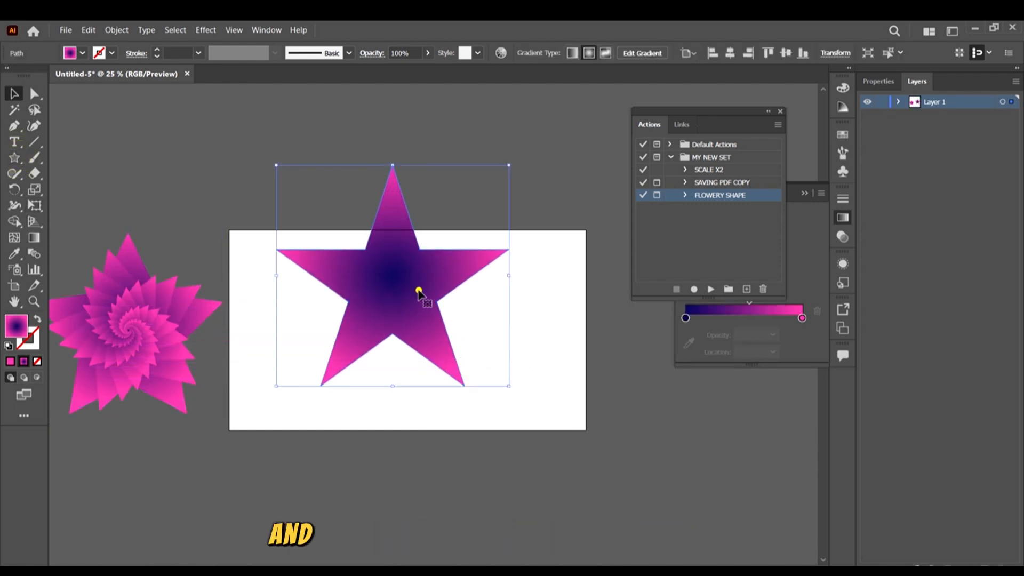
{"action": "left_click_drag", "start_coordinate": [419, 291], "coordinate": [441, 331]}
Reverse the new star's radial gradient so pink is at the centre and dark blue at the tips.
{"action": "left_click", "coordinate": [800, 278]}
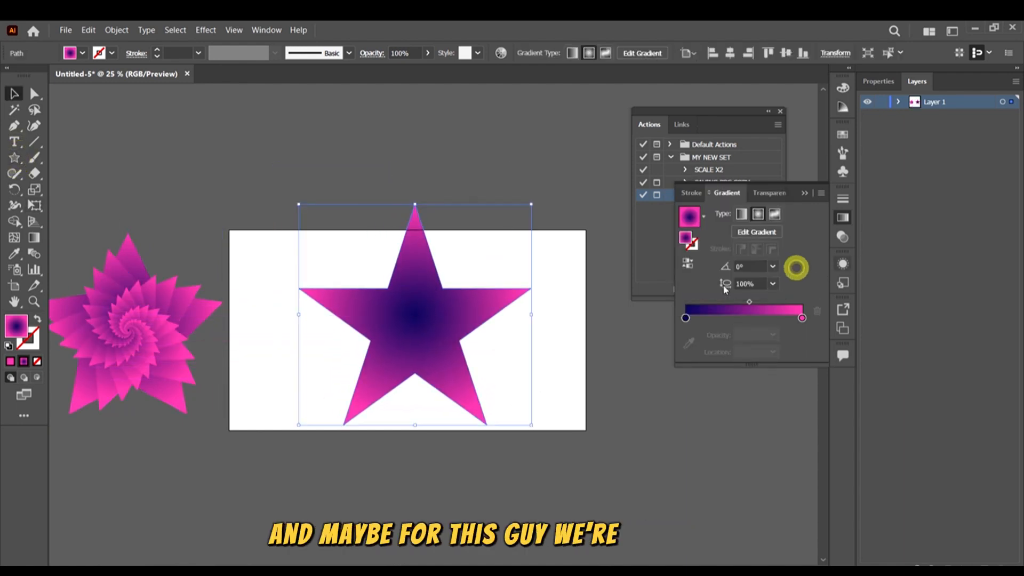
{"action": "left_click", "coordinate": [687, 263]}
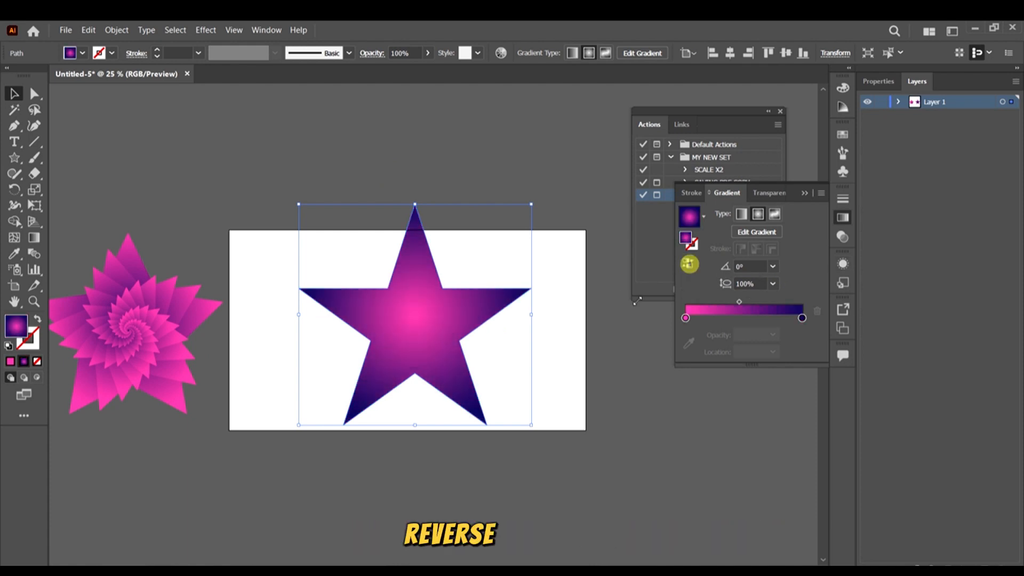
{"action": "left_click", "coordinate": [726, 98]}
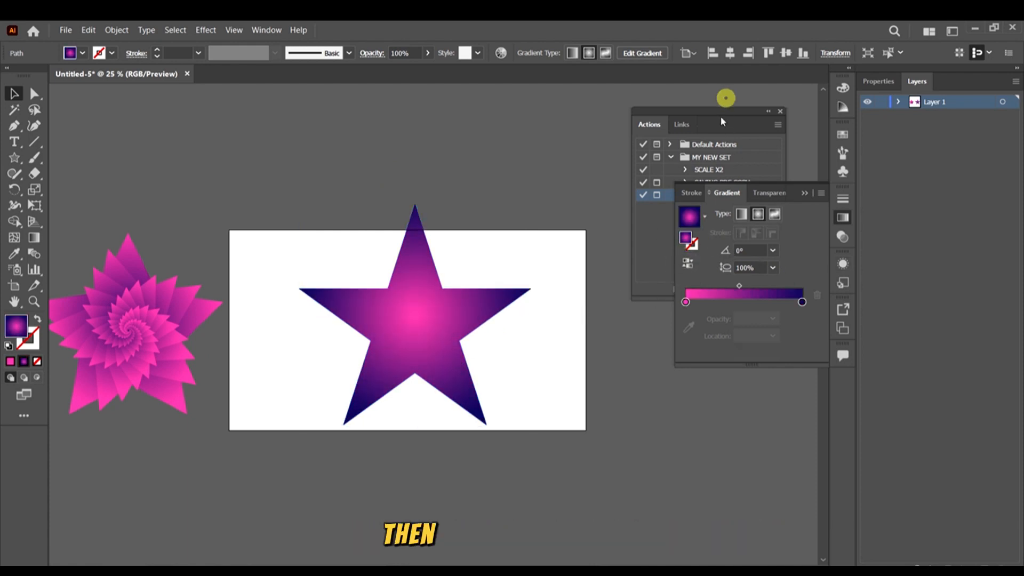
Play the FLOWERY SHAPE action on the selected star, making a copy in Transform Each with 85% scale and 15° rotation.
{"action": "left_click", "coordinate": [470, 299]}
{"action": "left_click", "coordinate": [748, 109]}
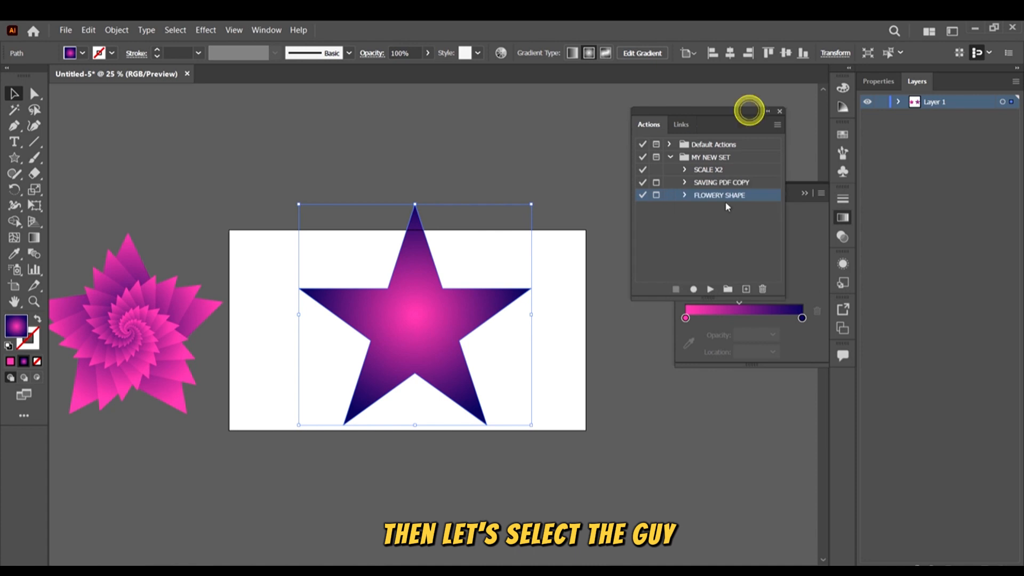
{"action": "left_click", "coordinate": [711, 196]}
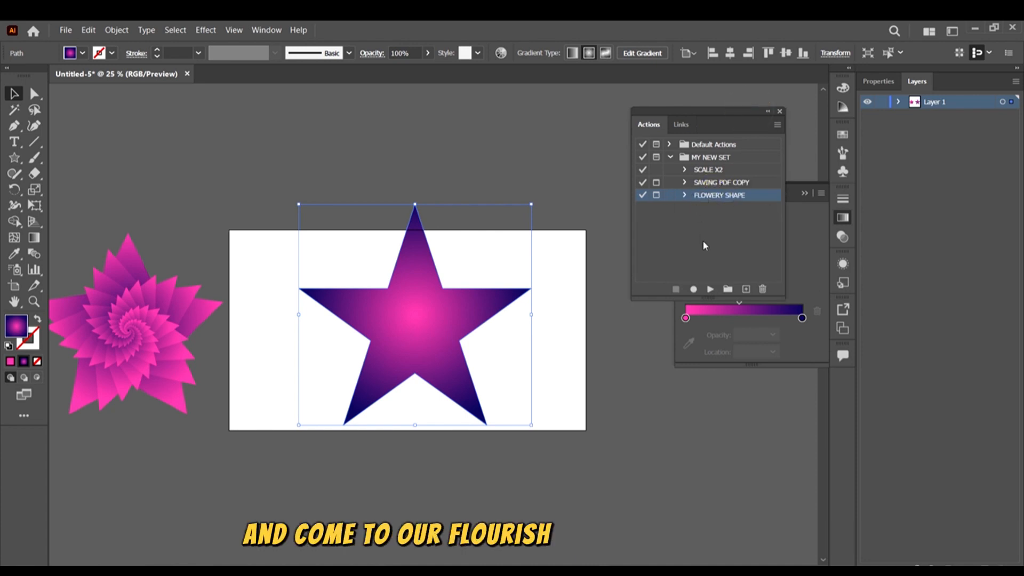
{"action": "left_click", "coordinate": [710, 290]}
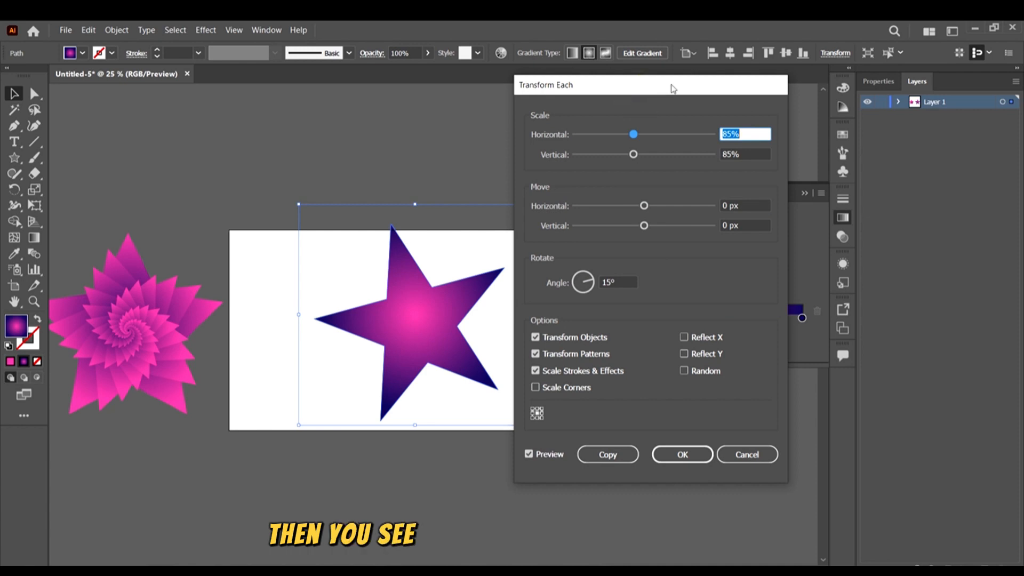
{"action": "left_click_drag", "start_coordinate": [673, 89], "coordinate": [736, 69]}
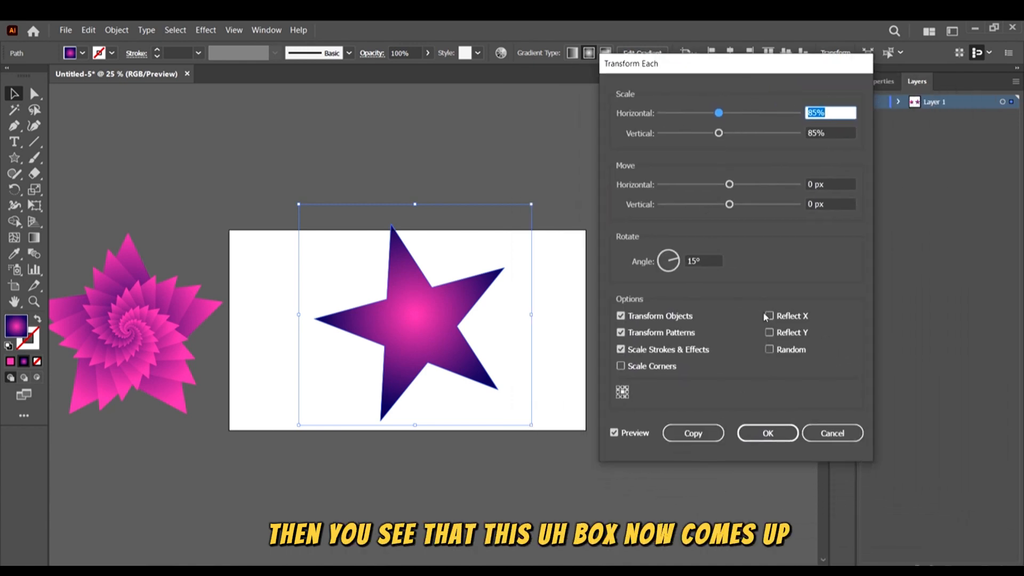
{"action": "left_click", "coordinate": [694, 433]}
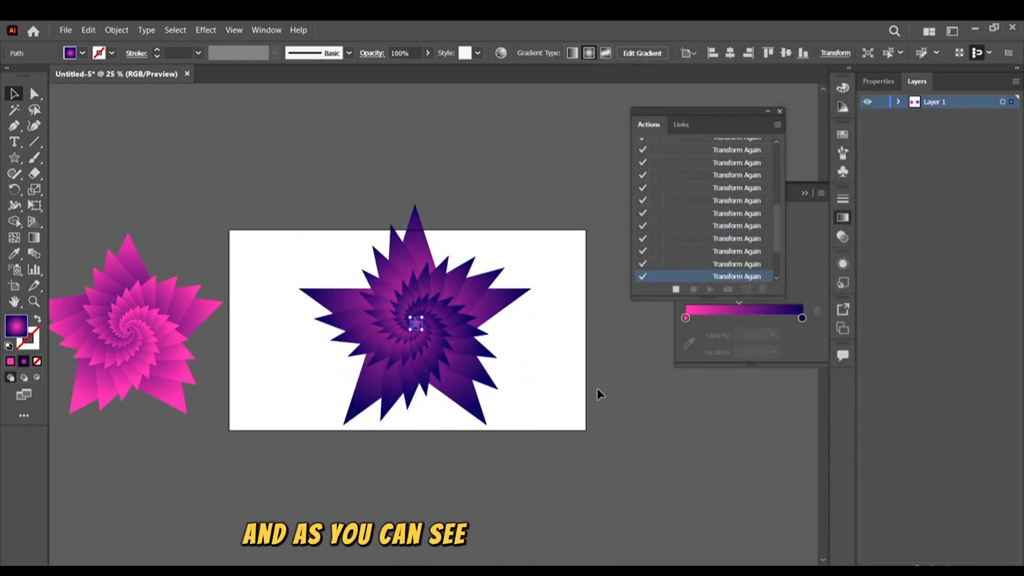
Check whether the purple flower is grouped and look through the FLOWERY SHAPE steps down to Group.
{"action": "left_click", "coordinate": [591, 366]}
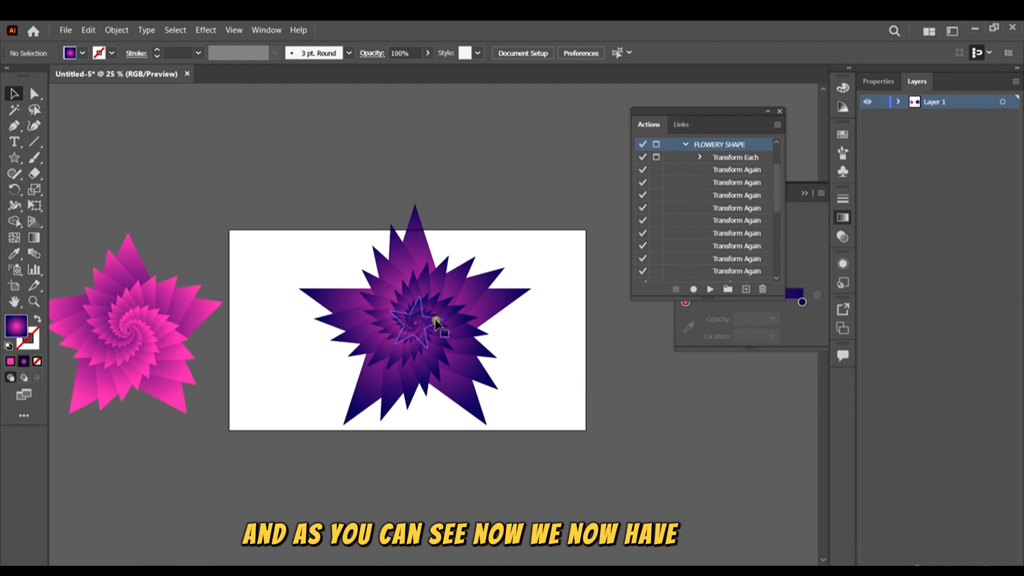
{"action": "left_click", "coordinate": [611, 427]}
{"action": "left_click", "coordinate": [425, 325]}
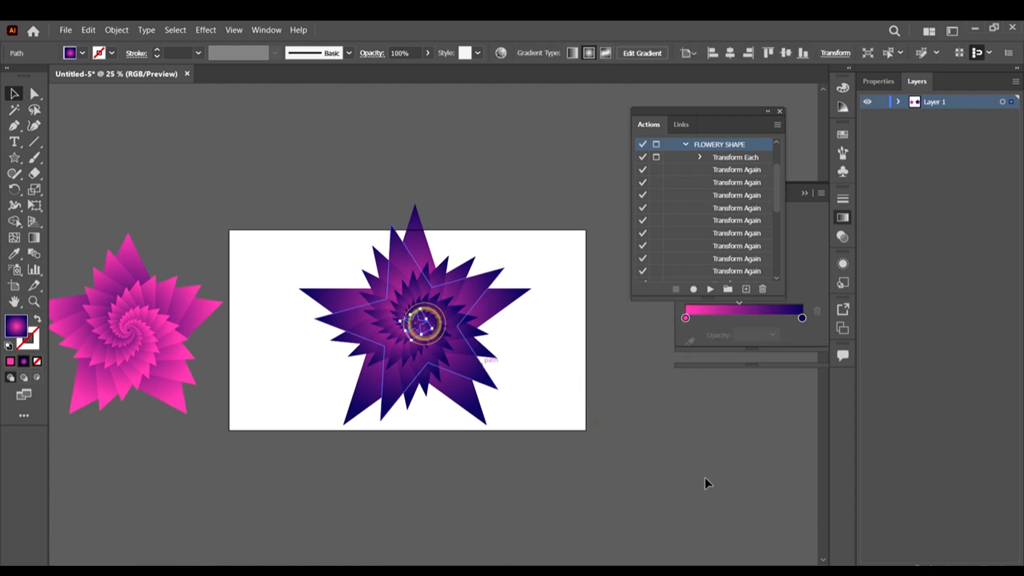
{"action": "left_click_drag", "start_coordinate": [776, 182], "coordinate": [775, 313]}
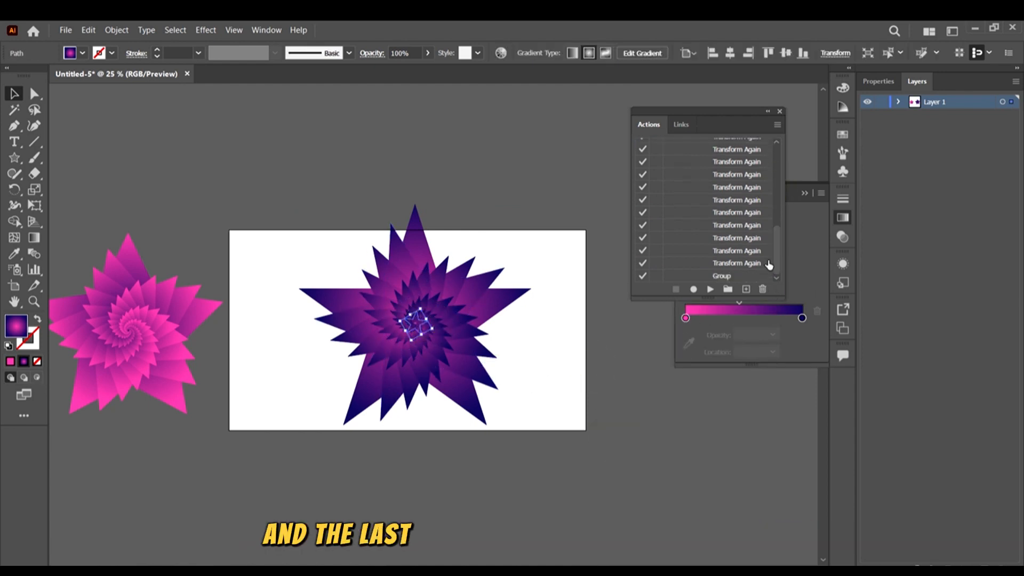
{"action": "scroll", "coordinate": [724, 224], "scroll_direction": "up", "scroll_amount": 10}
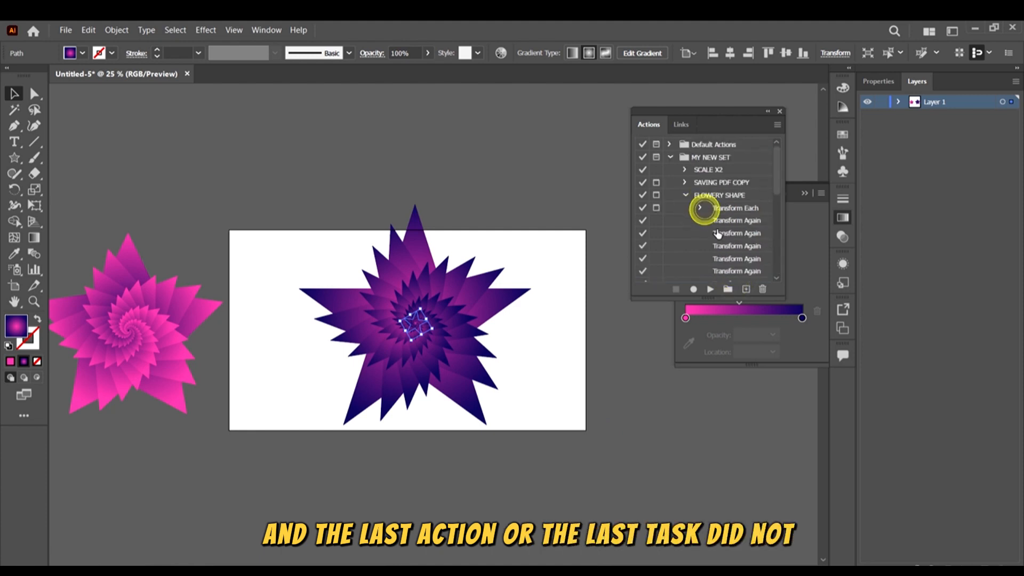
{"action": "scroll", "coordinate": [715, 230], "scroll_direction": "down", "scroll_amount": 10}
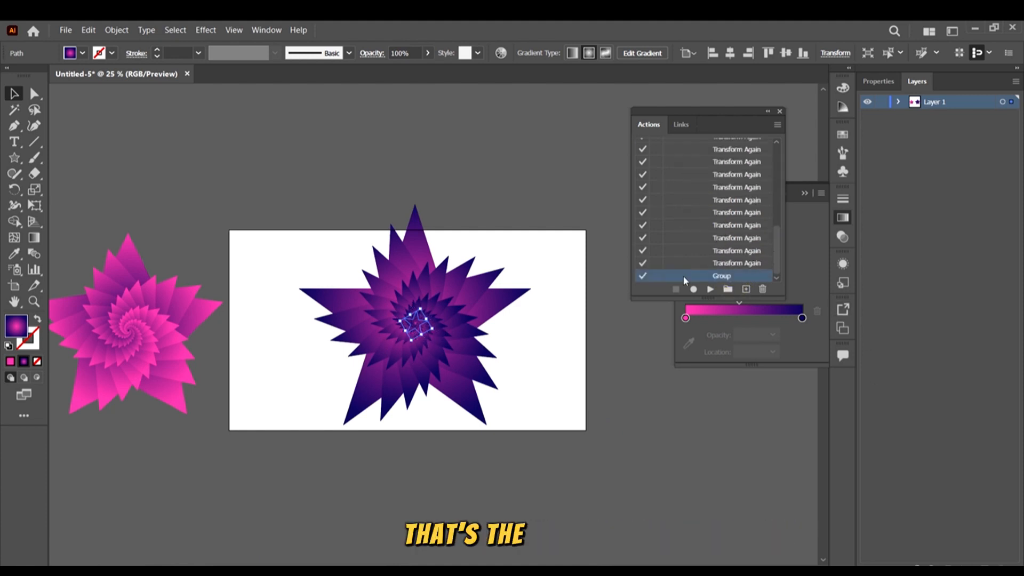
Select all parts of the purple flower, scale it down and move it off the artboard above the pink flower.
{"action": "left_click_drag", "start_coordinate": [545, 454], "coordinate": [317, 222]}
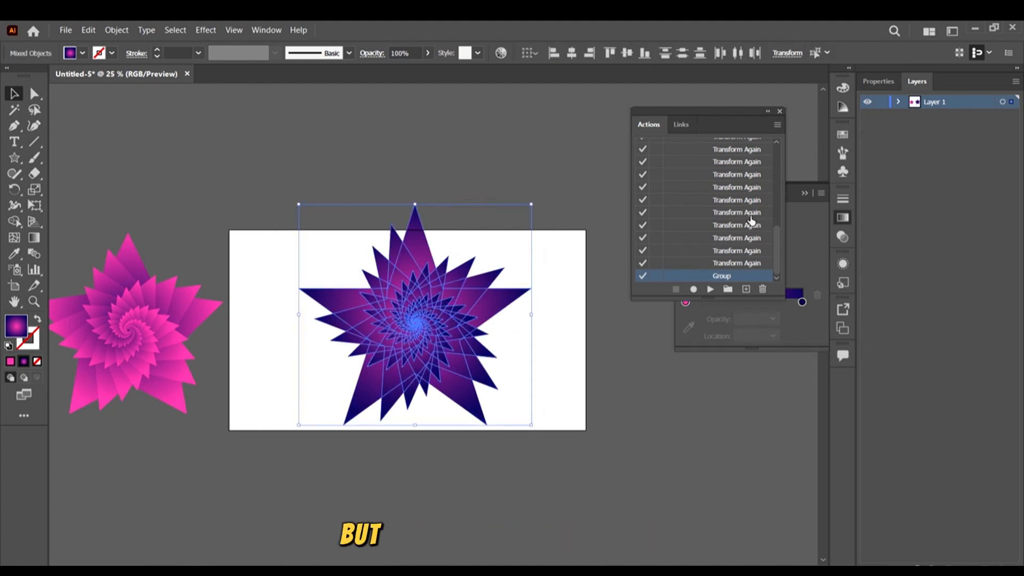
{"action": "left_click_drag", "start_coordinate": [405, 327], "coordinate": [249, 212]}
{"action": "left_click_drag", "start_coordinate": [375, 92], "coordinate": [321, 142]}
{"action": "left_click_drag", "start_coordinate": [265, 214], "coordinate": [212, 213]}
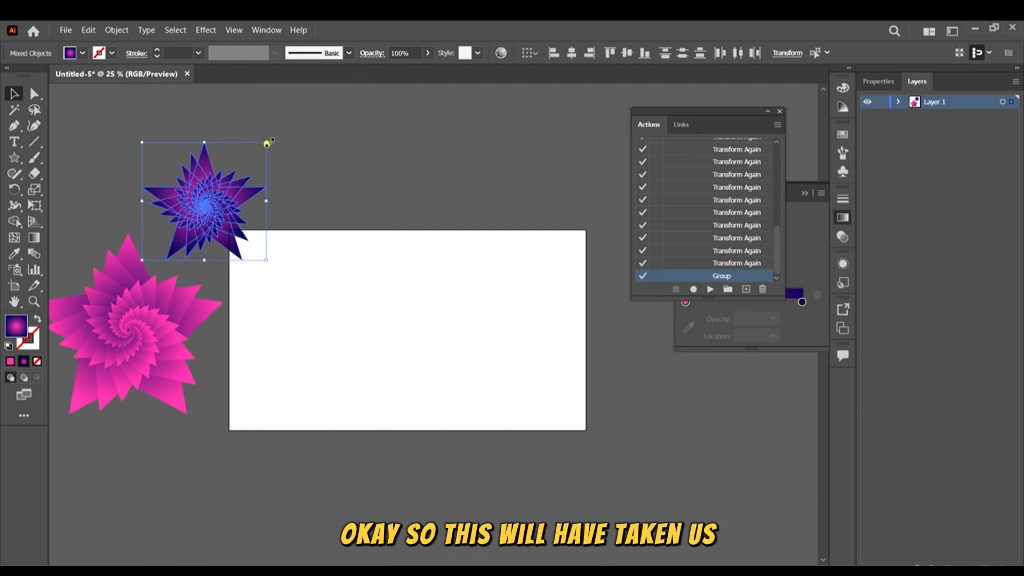
{"action": "left_click_drag", "start_coordinate": [266, 143], "coordinate": [335, 104]}
{"action": "left_click_drag", "start_coordinate": [249, 203], "coordinate": [216, 185]}
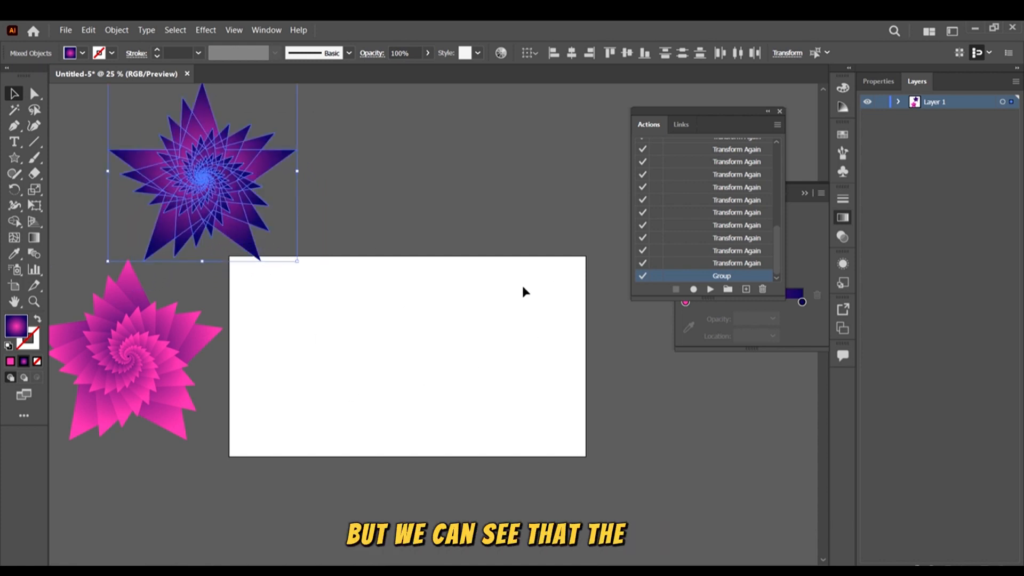
Collapse the FLOWERY SHAPE action so only the action names of MY NEW SET are listed.
{"action": "left_click_drag", "start_coordinate": [779, 243], "coordinate": [777, 220]}
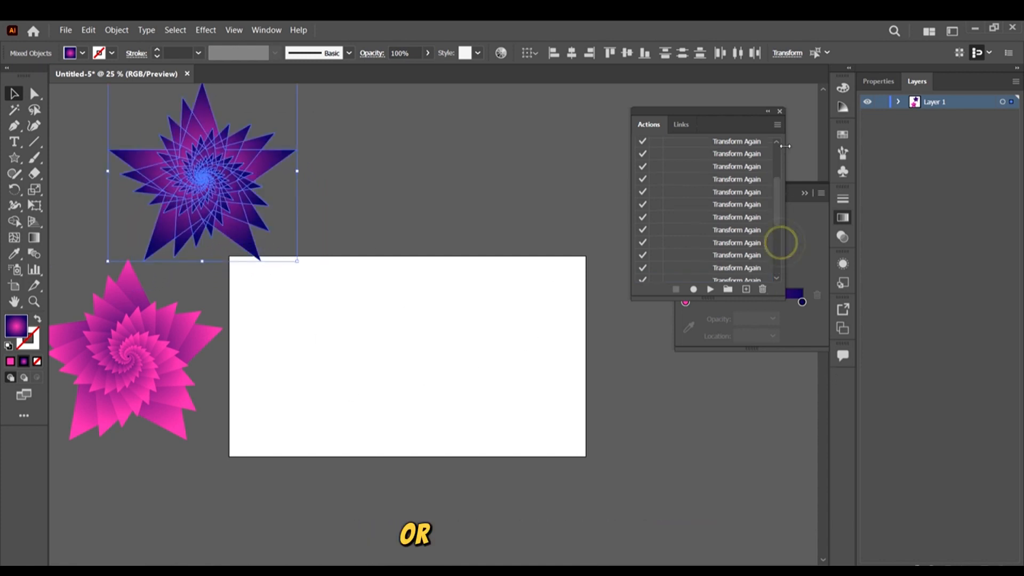
{"action": "left_click_drag", "start_coordinate": [786, 146], "coordinate": [781, 134]}
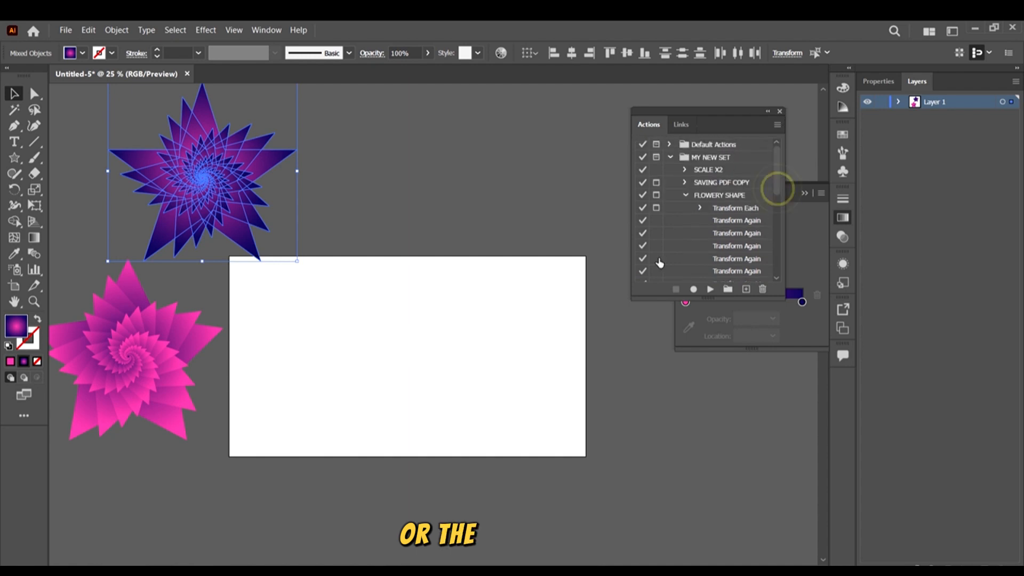
{"action": "left_click", "coordinate": [685, 194]}
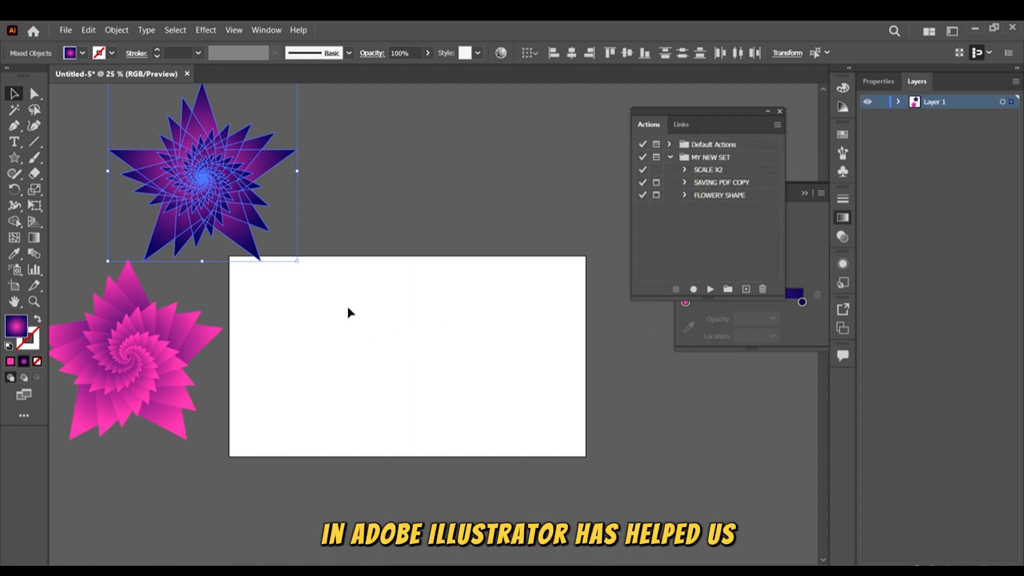
Draw a gradient-filled circle with the Ellipse tool, scale it down to fit the artboard height and place it near the centre.
{"action": "left_click", "coordinate": [15, 158]}
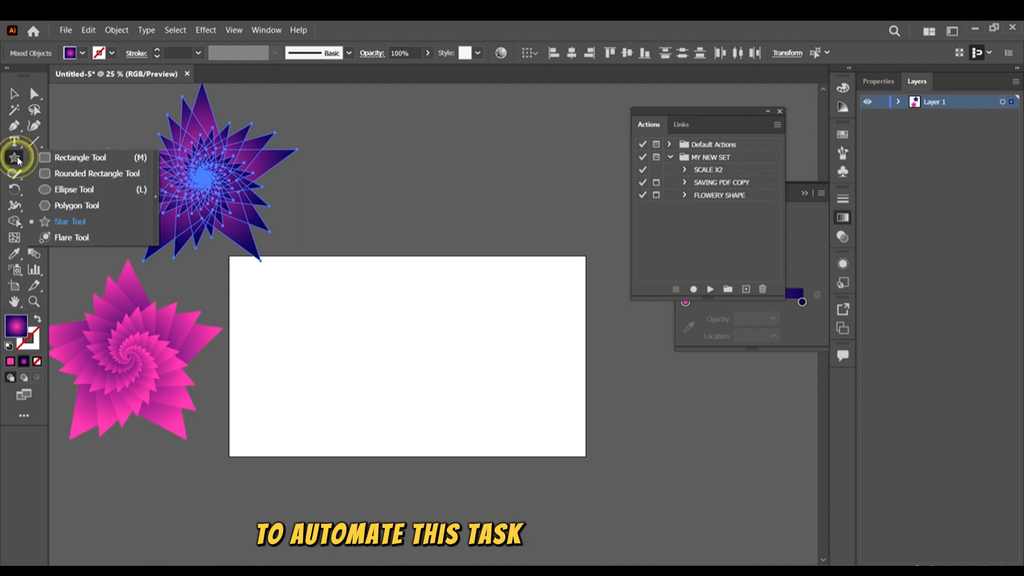
{"action": "left_click", "coordinate": [74, 191]}
{"action": "left_click_drag", "start_coordinate": [343, 299], "coordinate": [505, 427]}
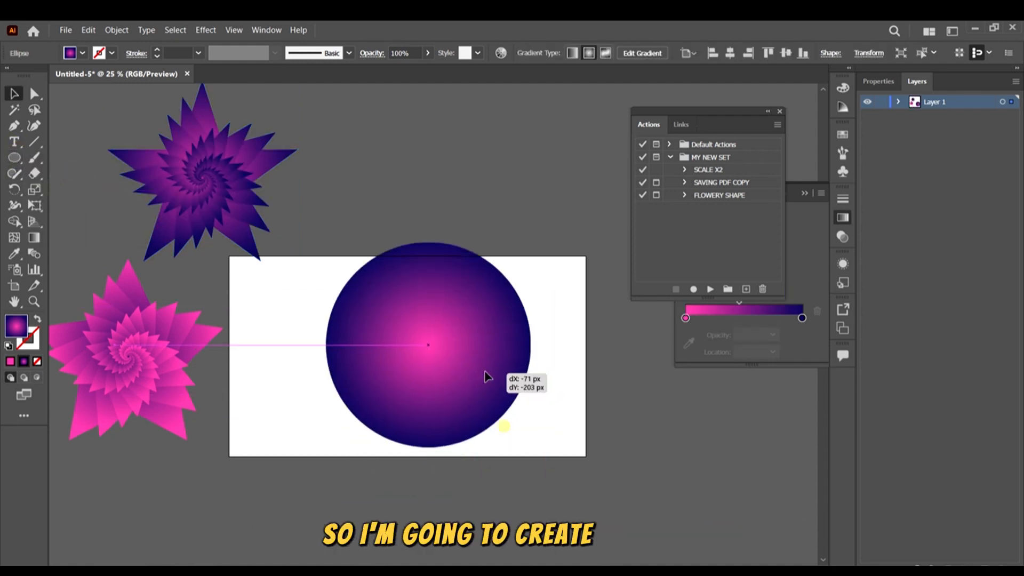
{"action": "left_click_drag", "start_coordinate": [485, 372], "coordinate": [480, 385]}
{"action": "left_click_drag", "start_coordinate": [524, 256], "coordinate": [511, 269]}
{"action": "left_click_drag", "start_coordinate": [378, 374], "coordinate": [379, 373]}
Apply a Pucker & Bloat effect of 67% to the gradient circle on the artboard, turning it into a four-petal shape.
{"action": "left_click", "coordinate": [206, 30]}
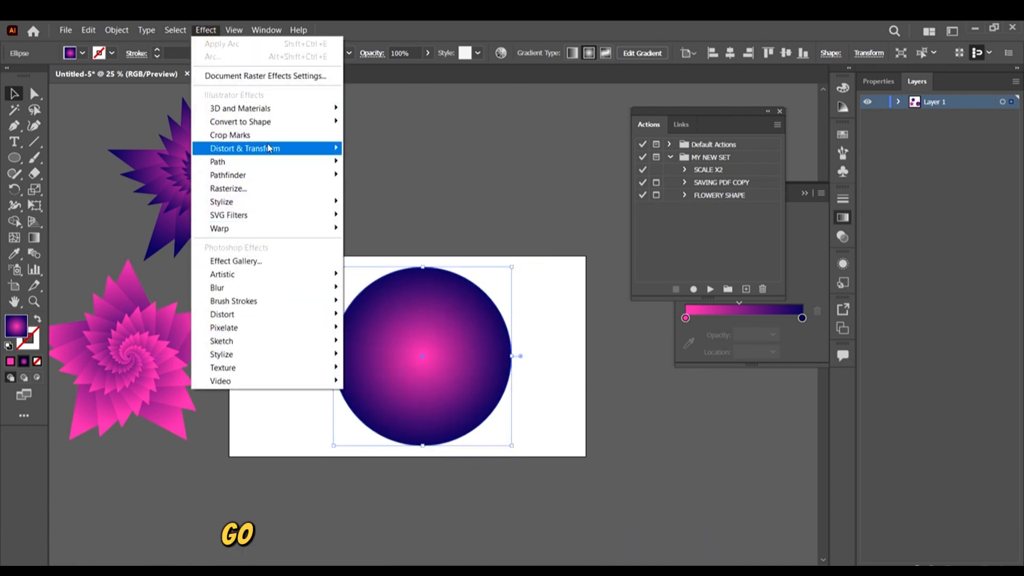
{"action": "mouse_move", "coordinate": [280, 147]}
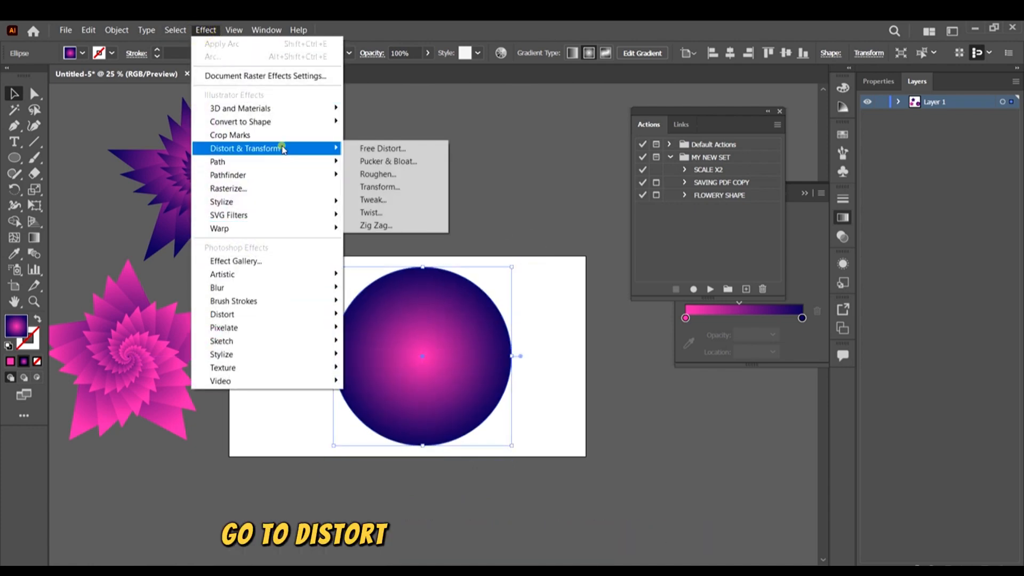
{"action": "left_click", "coordinate": [396, 161]}
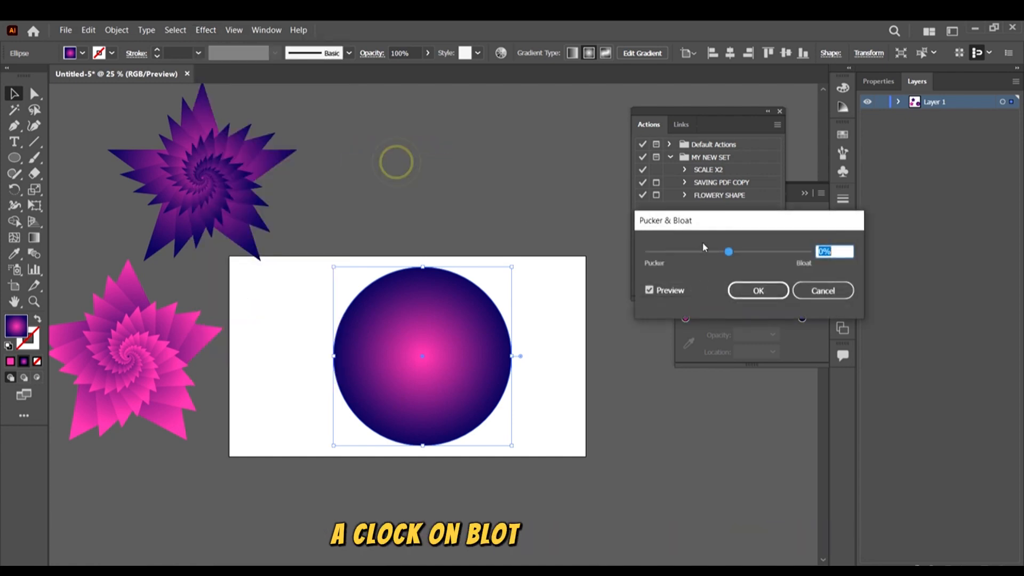
{"action": "mouse_move", "coordinate": [744, 251]}
{"action": "left_mouse_down"}
{"action": "mouse_move", "coordinate": [768, 251]}
{"action": "mouse_move", "coordinate": [747, 256]}
{"action": "mouse_move", "coordinate": [757, 255]}
{"action": "left_mouse_up"}
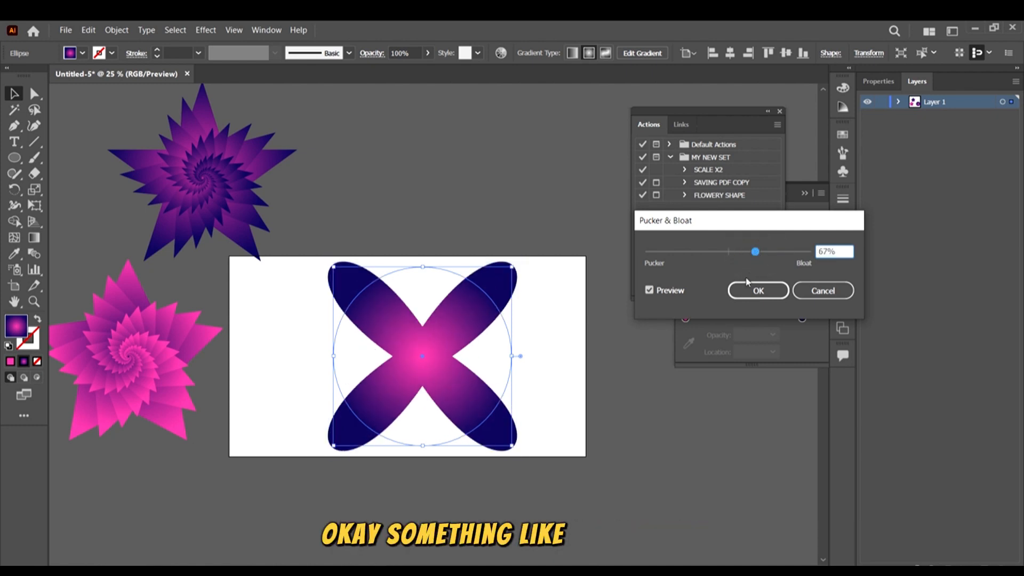
{"action": "left_click", "coordinate": [758, 290]}
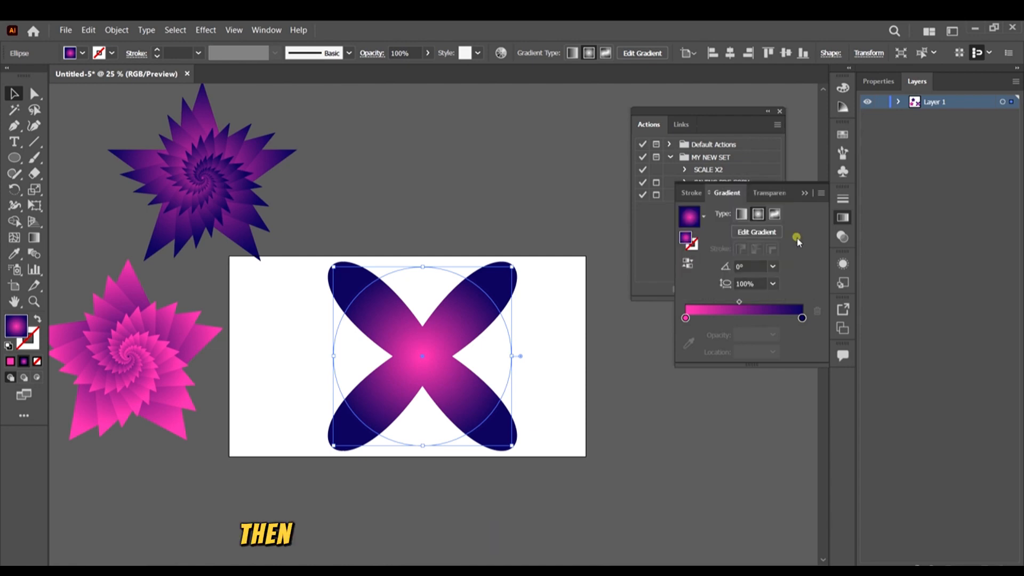
Reverse the four-petal shape's radial gradient so it runs from dark blue at the centre to pink, keeping the shape selected.
{"action": "left_click", "coordinate": [688, 261]}
{"action": "left_click", "coordinate": [660, 447]}
{"action": "left_click", "coordinate": [413, 355]}
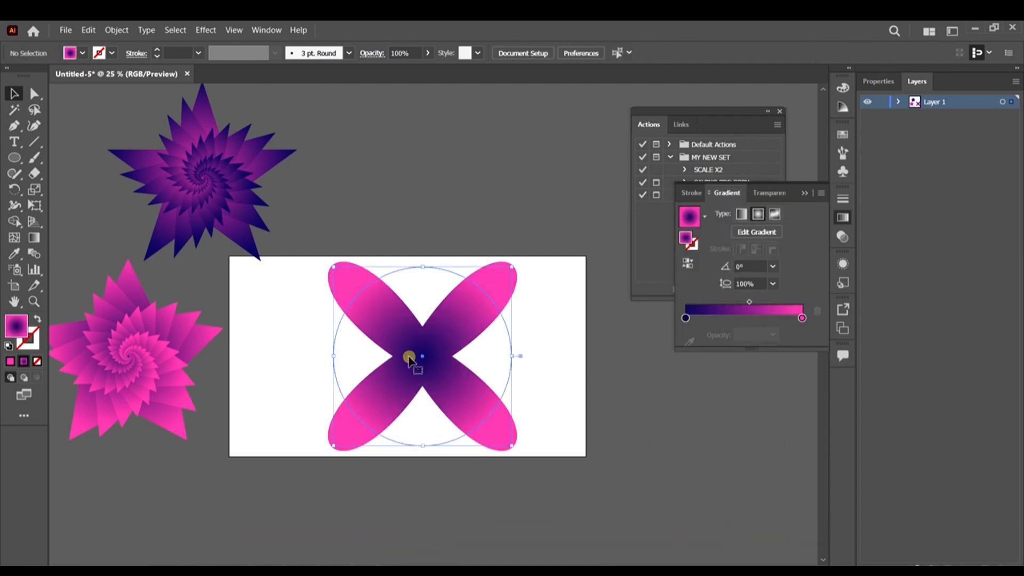
Play the FLOWERY SHAPE action on the four-petal shape, confirming its Transform Each step as a copy.
{"action": "left_click", "coordinate": [712, 113]}
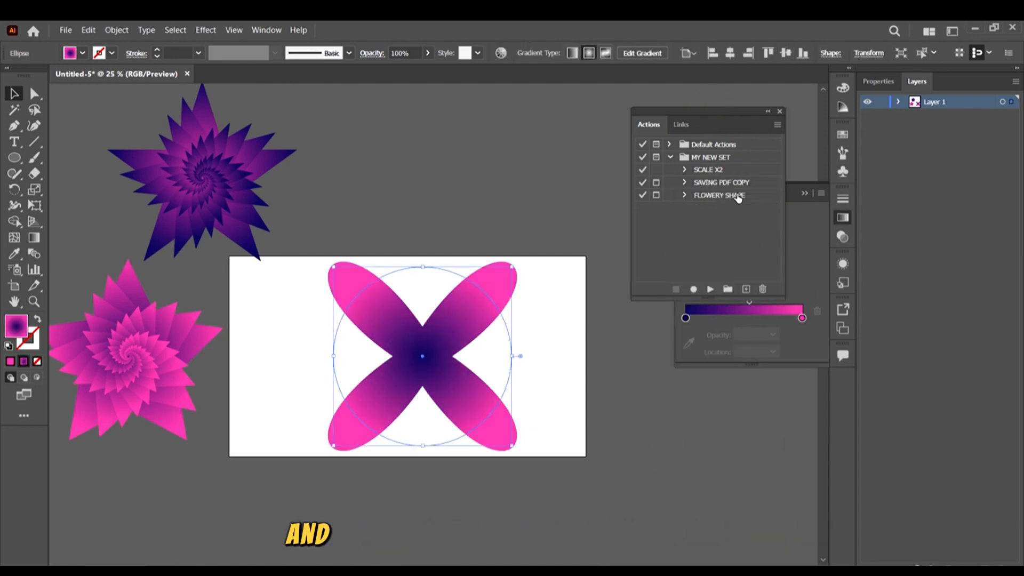
{"action": "left_click", "coordinate": [736, 195]}
{"action": "left_click", "coordinate": [710, 289]}
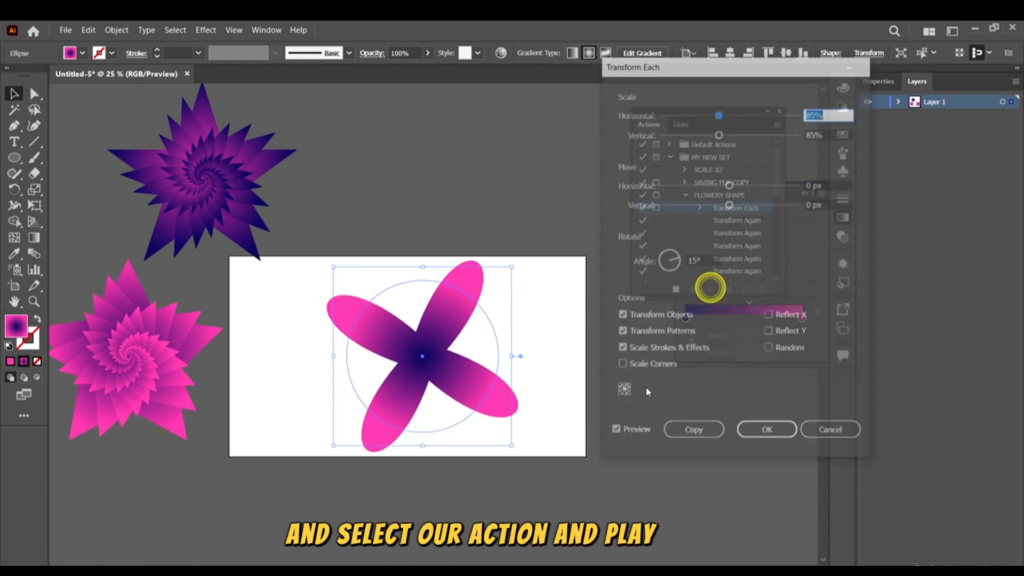
{"action": "left_click", "coordinate": [705, 434]}
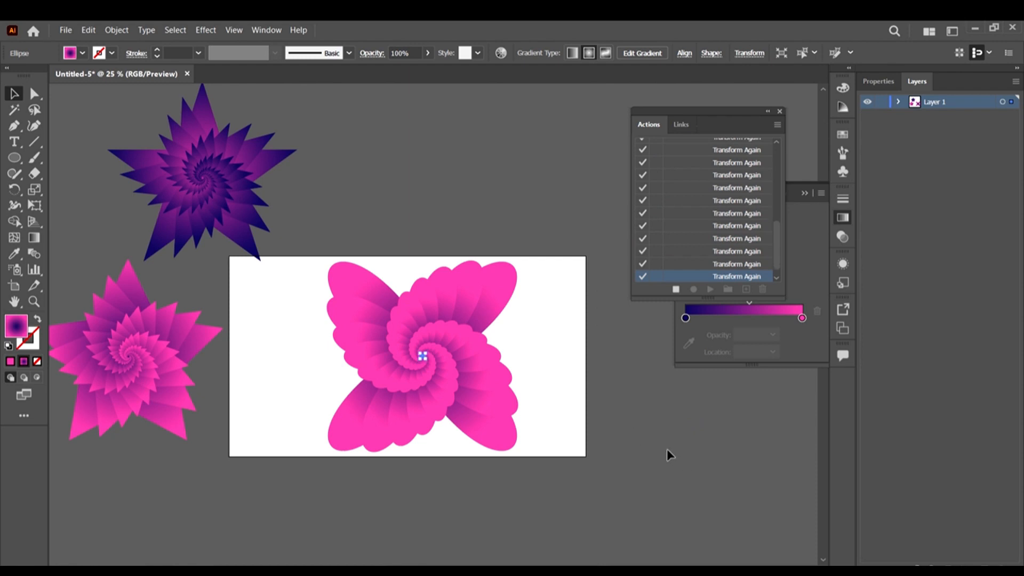
{"action": "left_click", "coordinate": [667, 449]}
Place a copy of the large four-petal base shape beside the artboard, opposite the star flowers, and reverse the copy's gradient.
{"action": "scroll", "coordinate": [572, 338], "scroll_direction": "down", "scroll_amount": 1}
{"action": "scroll", "coordinate": [572, 340], "scroll_direction": "down", "scroll_amount": 1}
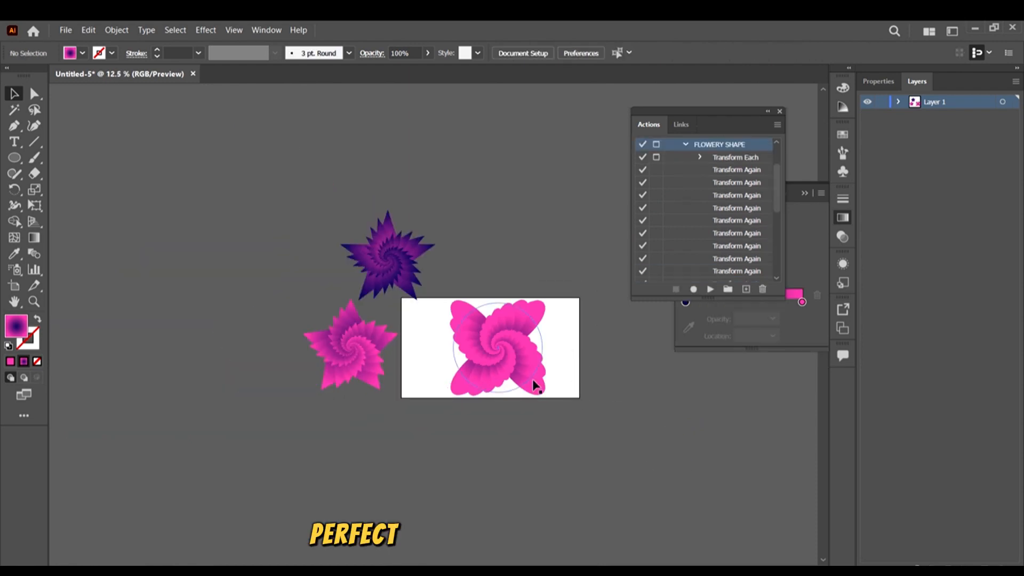
{"action": "scroll", "coordinate": [480, 390], "scroll_direction": "up", "scroll_amount": 1}
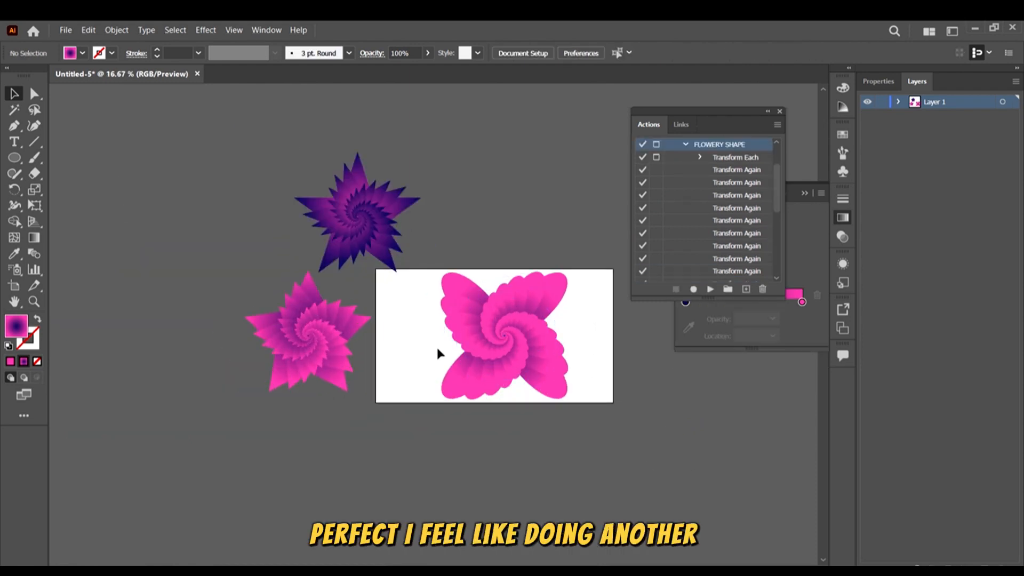
{"action": "scroll", "coordinate": [552, 396], "scroll_direction": "up", "scroll_amount": 1}
{"action": "left_click", "coordinate": [554, 395]}
{"action": "scroll", "coordinate": [509, 393], "scroll_direction": "down", "scroll_amount": 2}
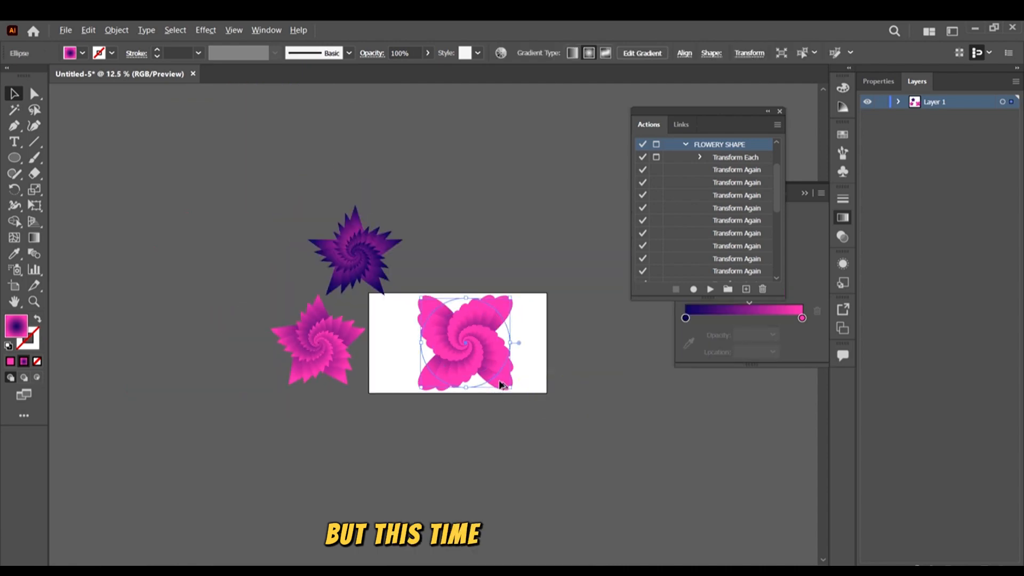
{"action": "left_click_drag", "start_coordinate": [501, 386], "coordinate": [660, 401]}
{"action": "left_click", "coordinate": [801, 342]}
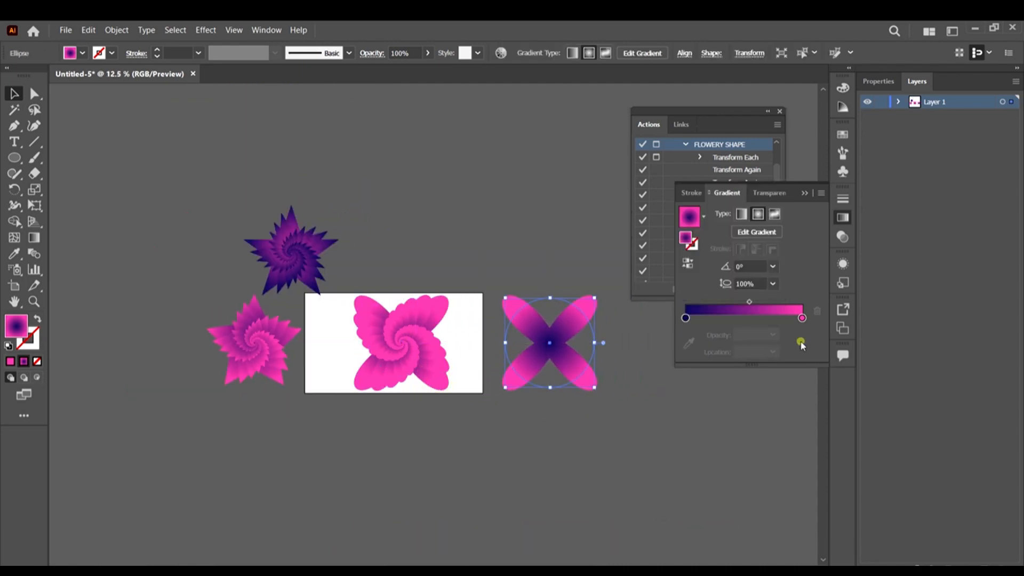
{"action": "scroll", "coordinate": [563, 363], "scroll_direction": "up", "scroll_amount": 1}
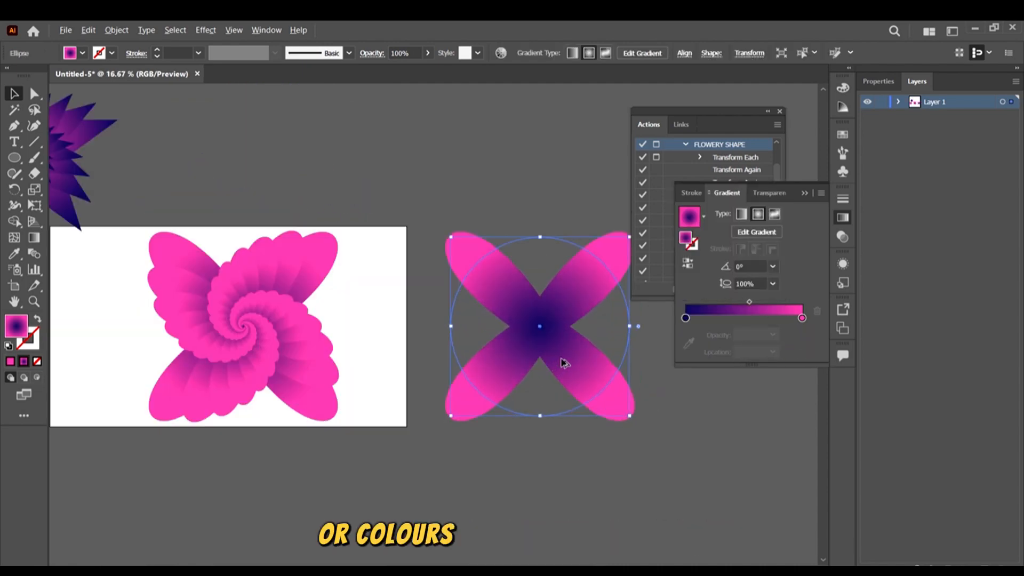
{"action": "left_click", "coordinate": [688, 263]}
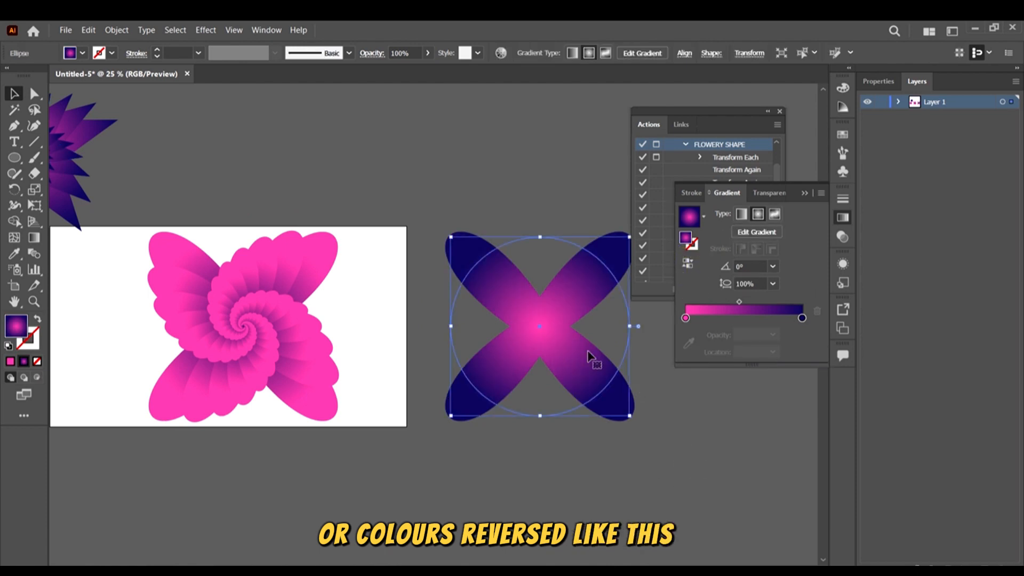
{"action": "scroll", "coordinate": [564, 344], "scroll_direction": "down", "scroll_amount": 1}
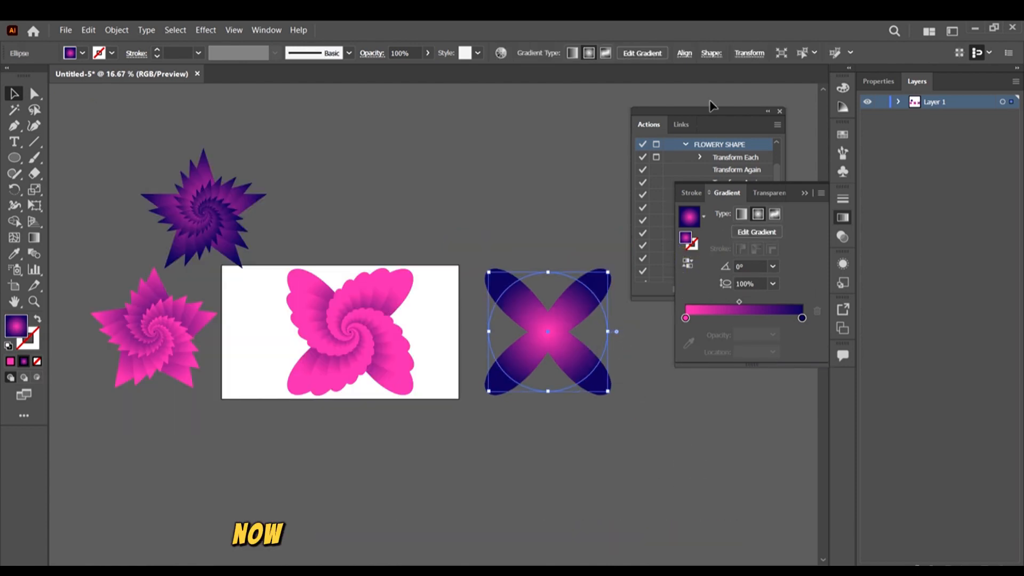
Play the FLOWERY SHAPE action on the reversed-gradient four-petal copy, confirming its Transform Each step as a copy.
{"action": "left_click_drag", "start_coordinate": [713, 106], "coordinate": [712, 108]}
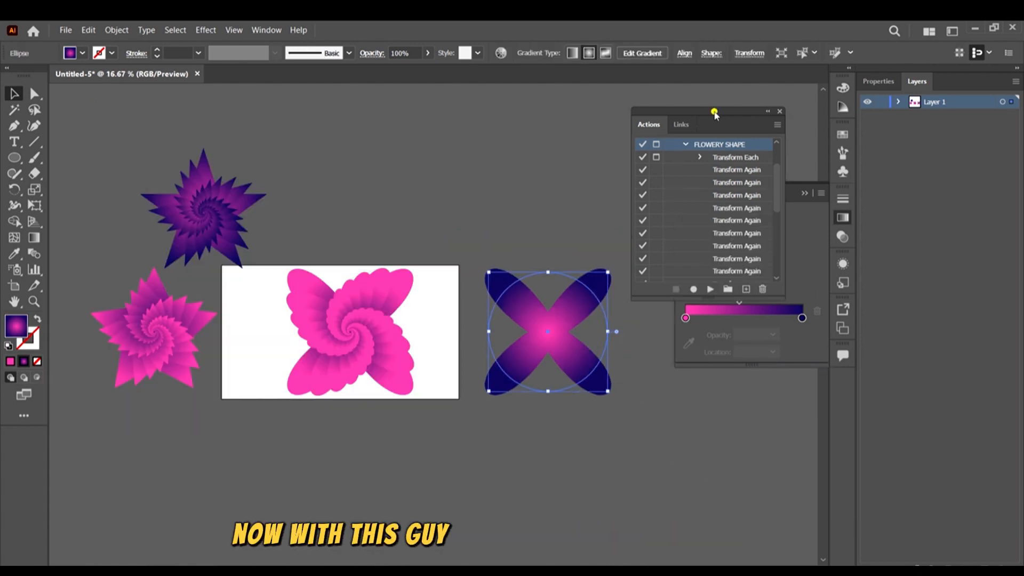
{"action": "left_click", "coordinate": [686, 148]}
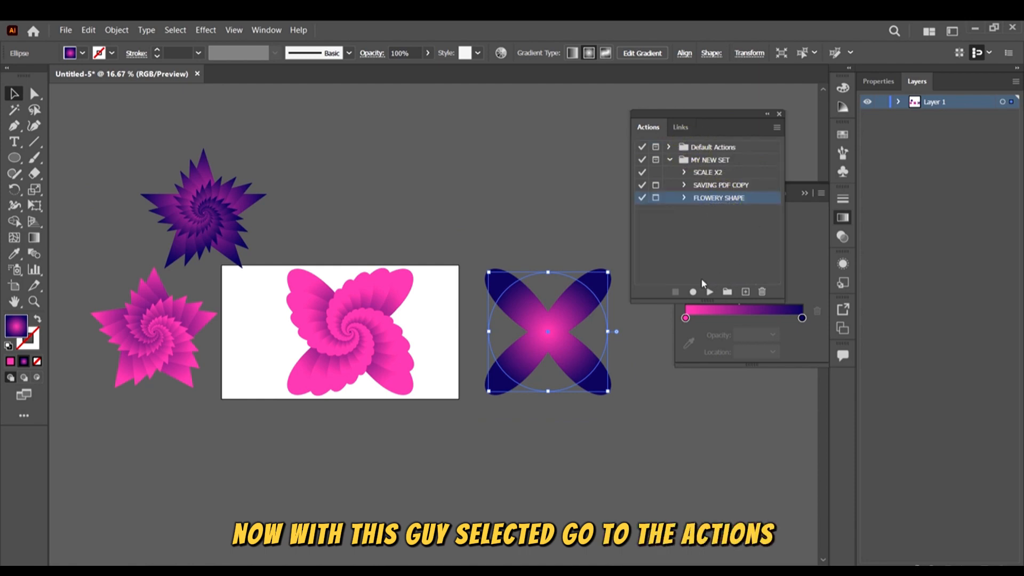
{"action": "left_click", "coordinate": [694, 432]}
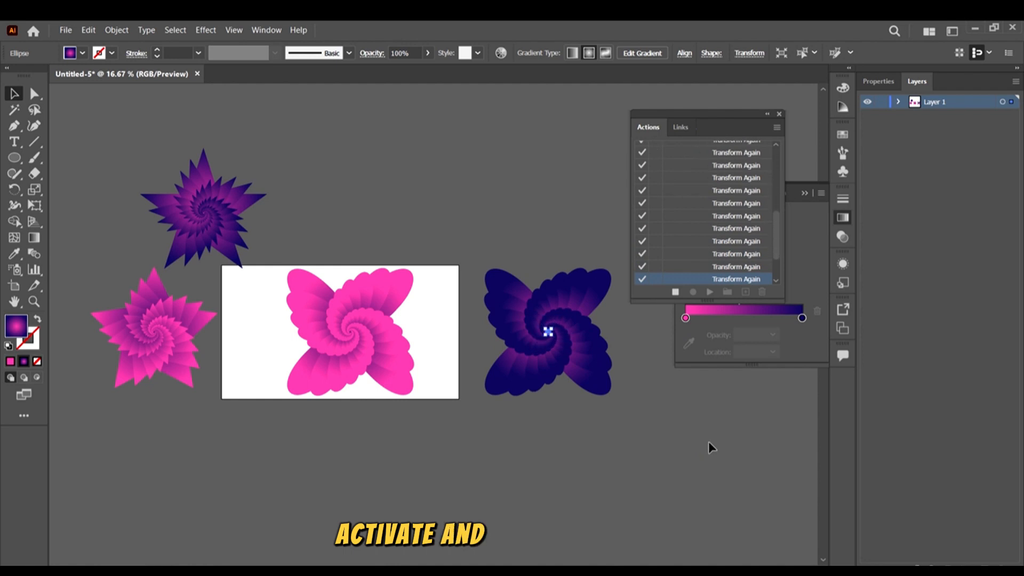
{"action": "left_click", "coordinate": [708, 441]}
{"action": "left_click", "coordinate": [551, 324]}
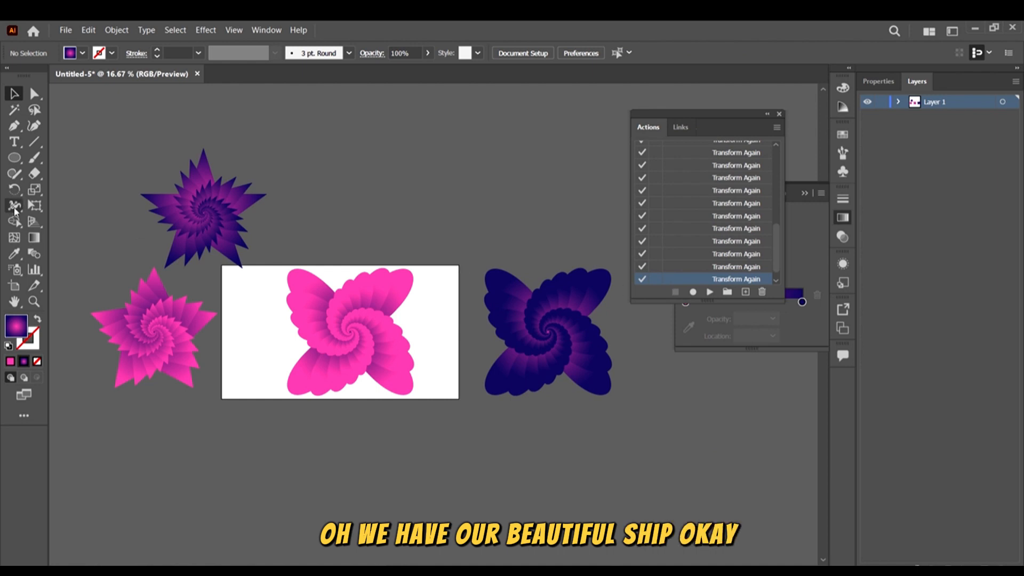
Draw a gradient circle above the artboard with the Ellipse tool, reverse its gradient and shift it slightly towards the purple flower.
{"action": "left_click", "coordinate": [14, 157]}
{"action": "left_click_drag", "start_coordinate": [364, 127], "coordinate": [471, 235]}
{"action": "key", "text": "v"}
{"action": "left_click", "coordinate": [800, 221]}
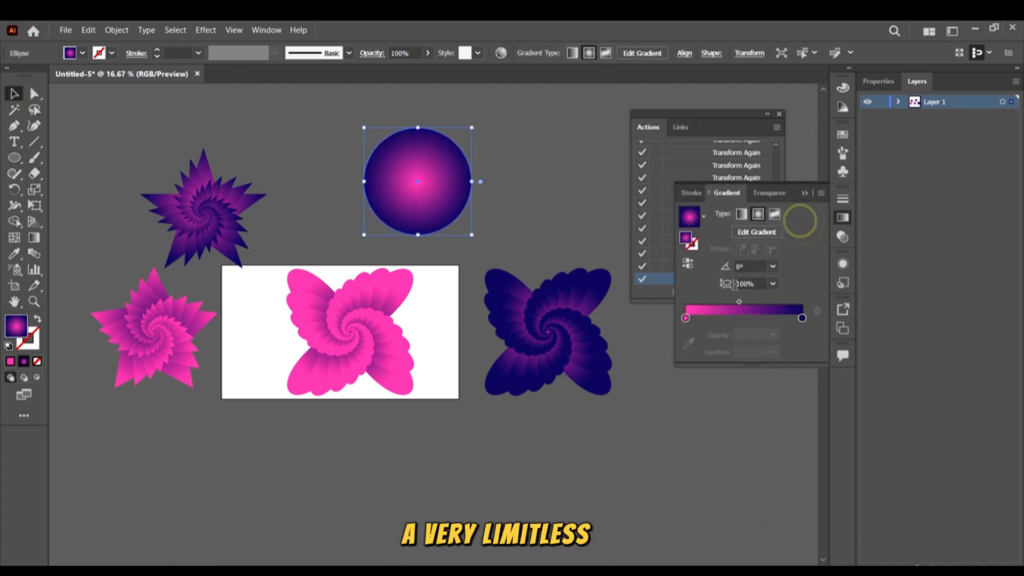
{"action": "left_click", "coordinate": [687, 264]}
{"action": "left_click_drag", "start_coordinate": [439, 196], "coordinate": [427, 198]}
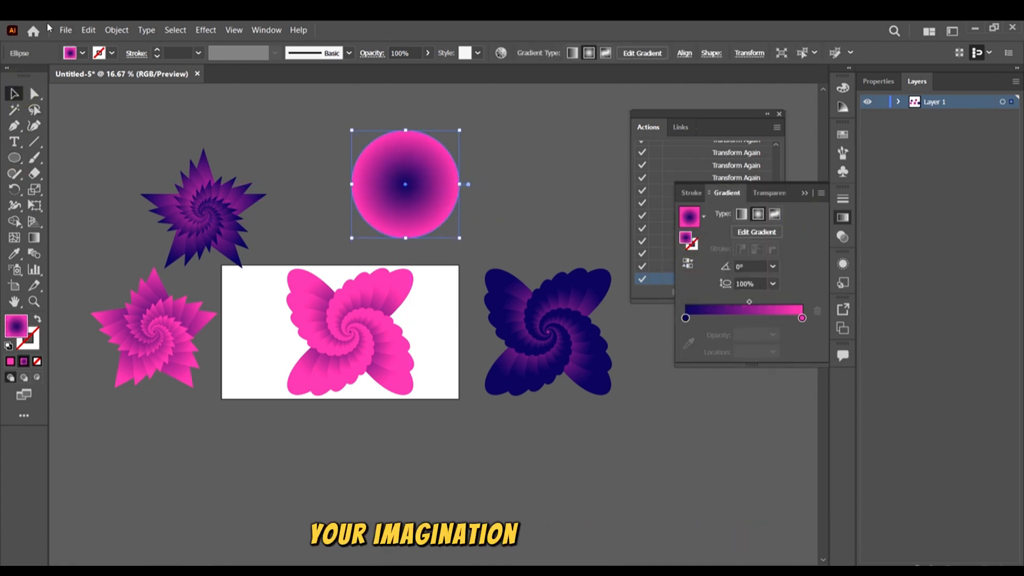
Apply a Pucker & Bloat effect of -72% to the circle above the artboard to form a four-pointed star.
{"action": "left_click", "coordinate": [214, 33]}
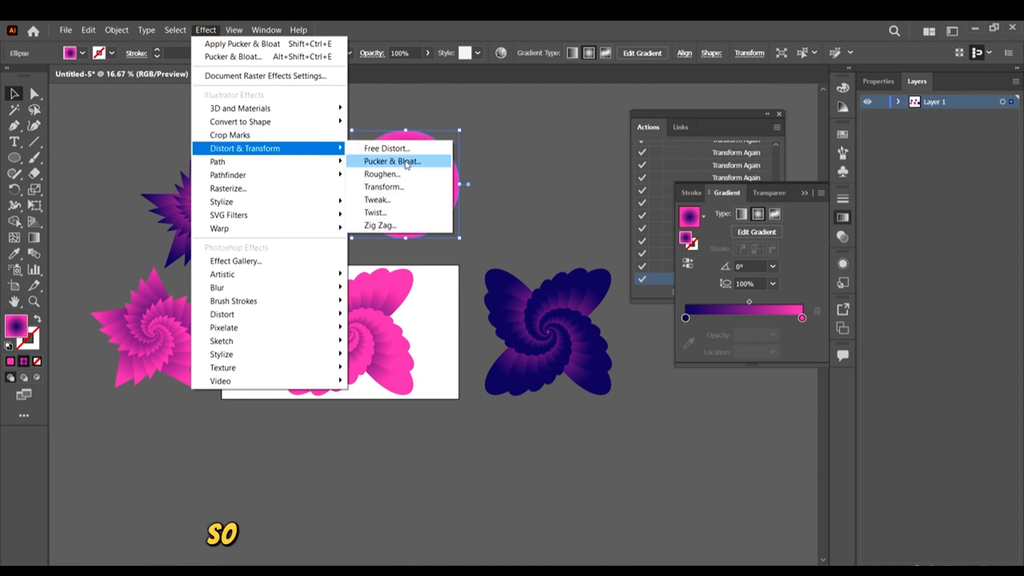
{"action": "mouse_move", "coordinate": [317, 155]}
{"action": "left_click", "coordinate": [409, 162]}
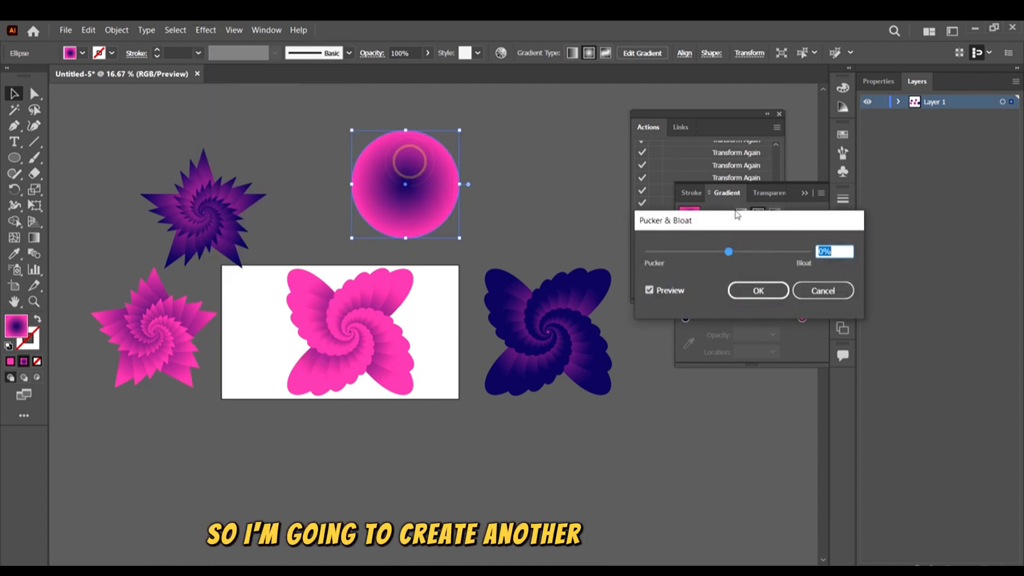
{"action": "left_click_drag", "start_coordinate": [703, 253], "coordinate": [640, 248]}
{"action": "left_click_drag", "start_coordinate": [706, 248], "coordinate": [703, 254]}
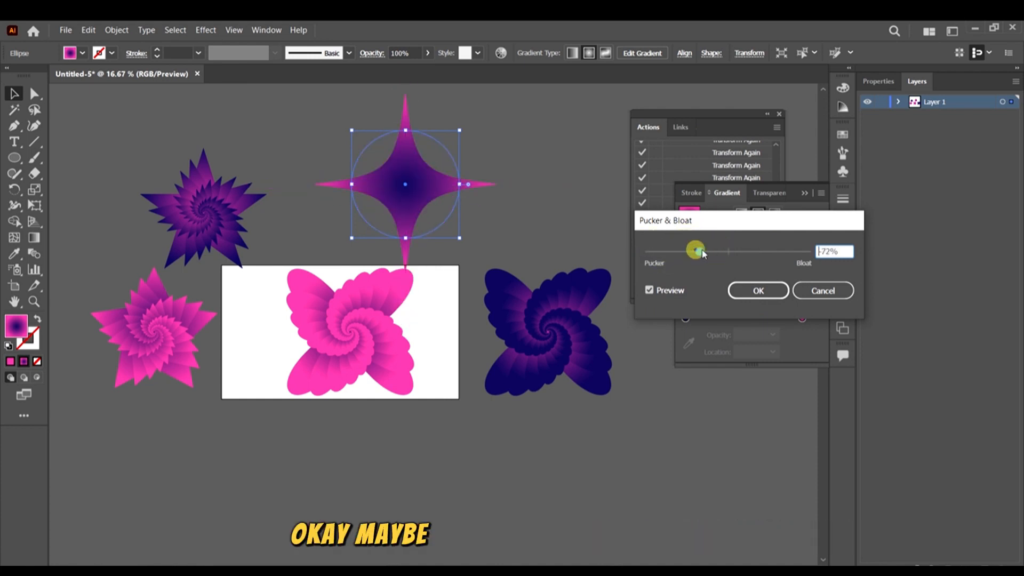
{"action": "left_click", "coordinate": [752, 289]}
Try playing the action from its Transform Again entry on the four-pointed star, check the action's steps and undo the result.
{"action": "left_click", "coordinate": [721, 117]}
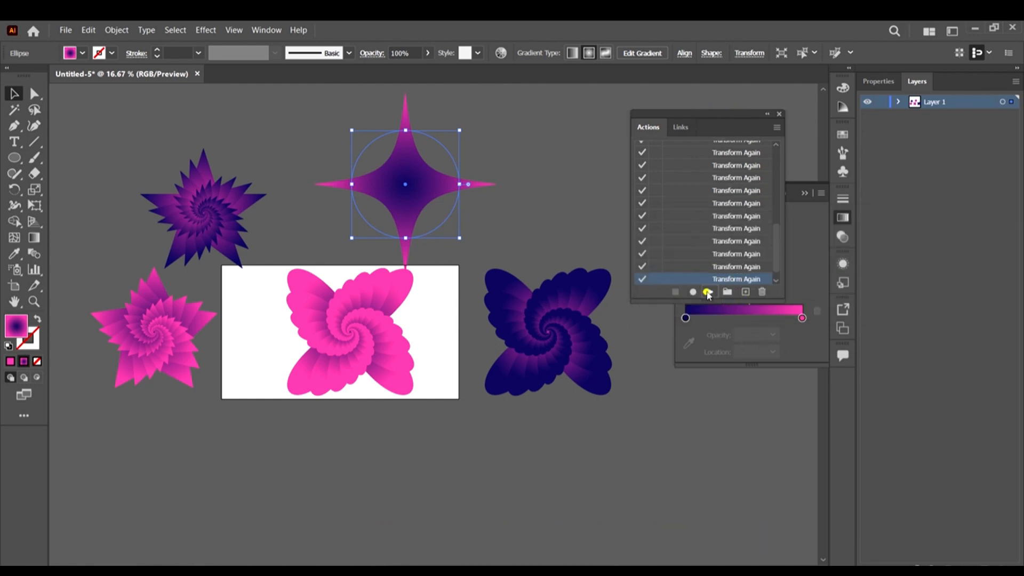
{"action": "left_click", "coordinate": [708, 293]}
{"action": "scroll", "coordinate": [744, 247], "scroll_direction": "down", "scroll_amount": 5}
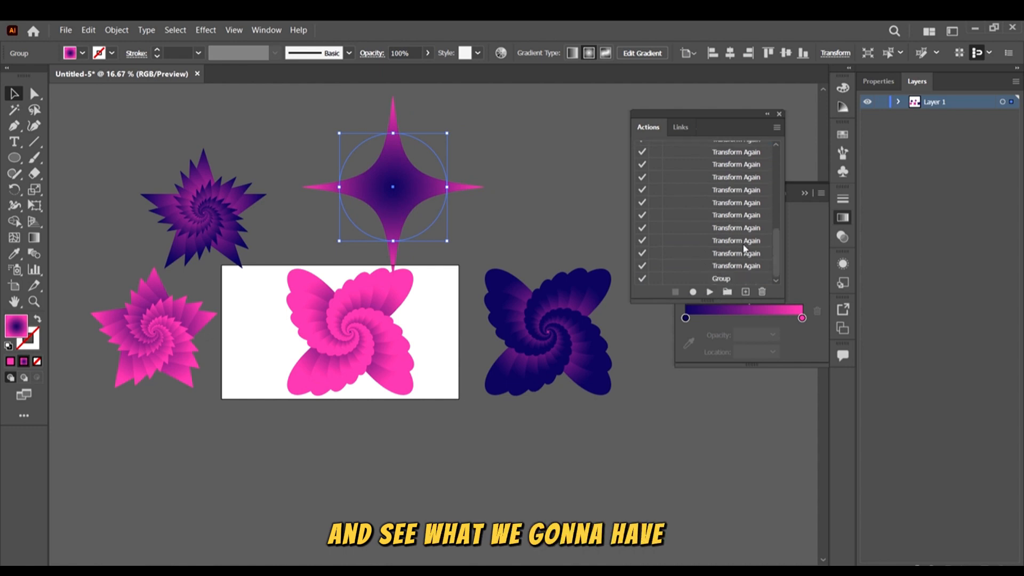
{"action": "scroll", "coordinate": [729, 208], "scroll_direction": "up", "scroll_amount": 6}
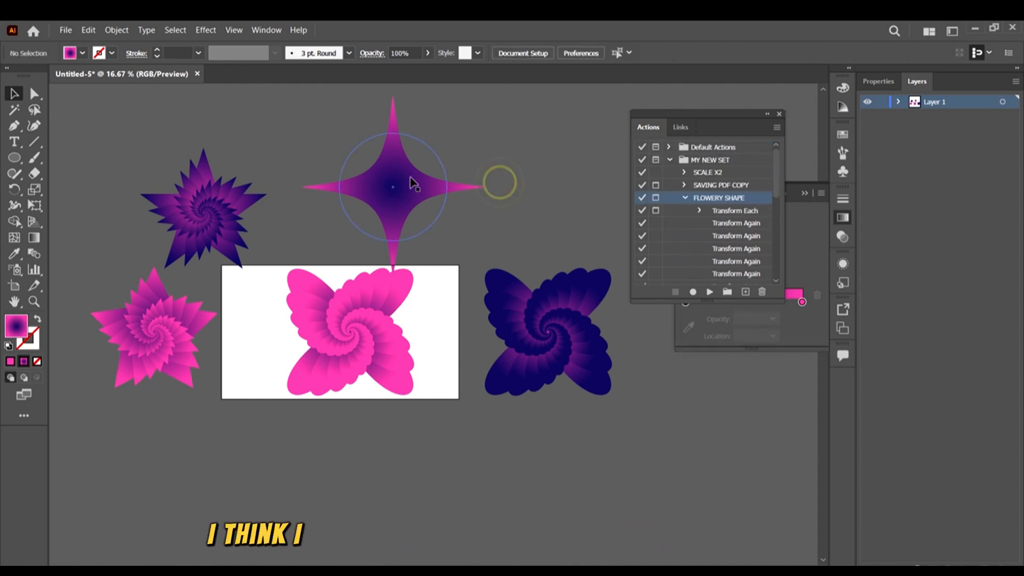
{"action": "left_click", "coordinate": [441, 187]}
{"action": "key", "text": "ctrl+z"}
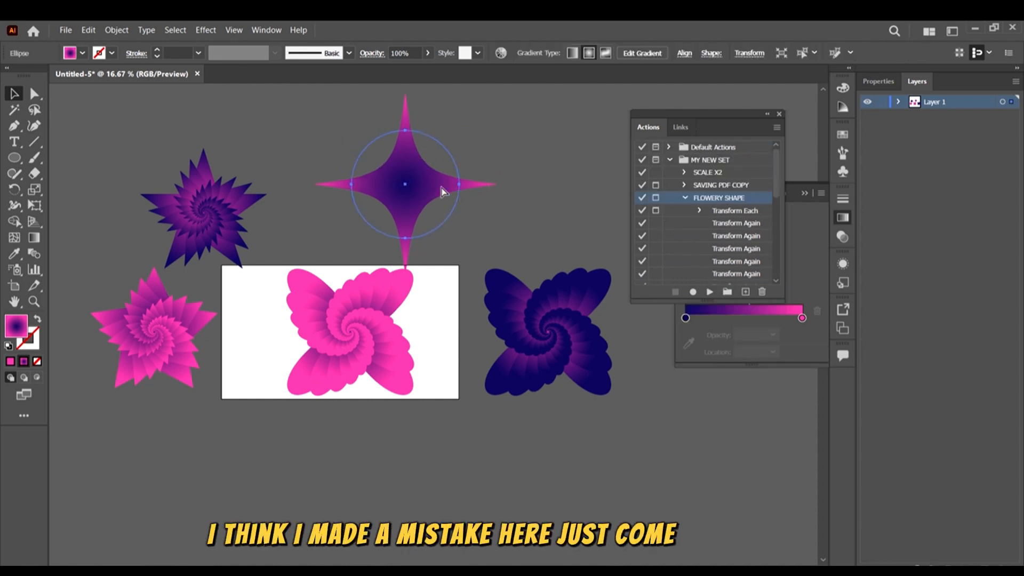
Play the whole FLOWERY SHAPE action on the four-pointed star, confirming its Transform Each step as a copy.
{"action": "left_click", "coordinate": [518, 194]}
{"action": "left_click", "coordinate": [420, 181]}
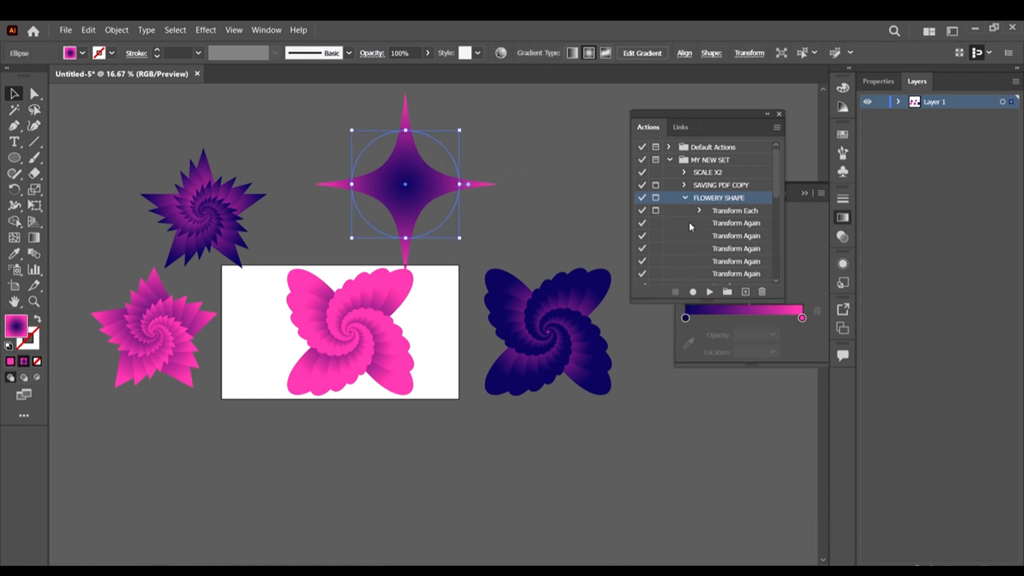
{"action": "left_click", "coordinate": [710, 292]}
{"action": "left_click", "coordinate": [693, 439]}
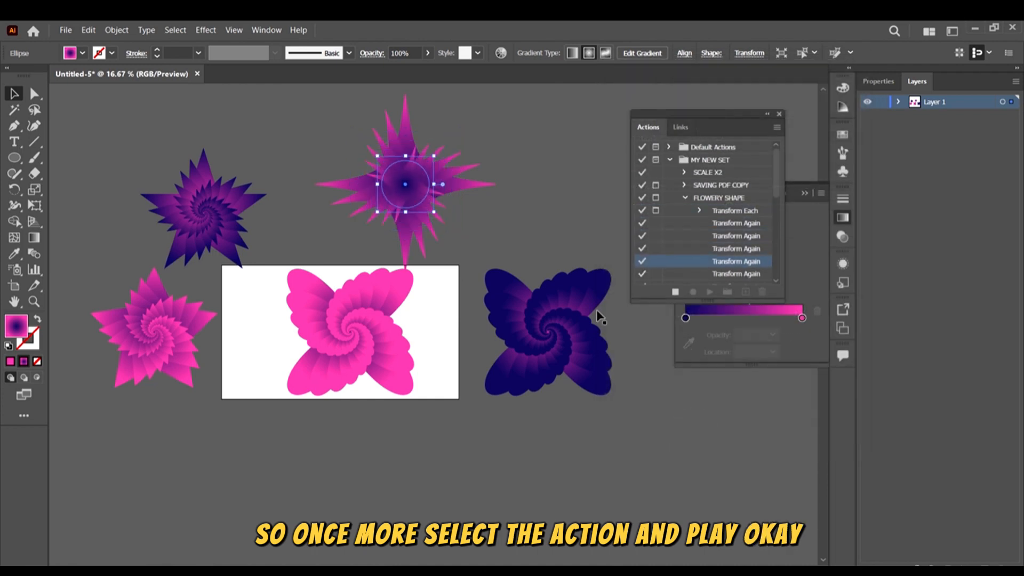
{"action": "left_click", "coordinate": [578, 203]}
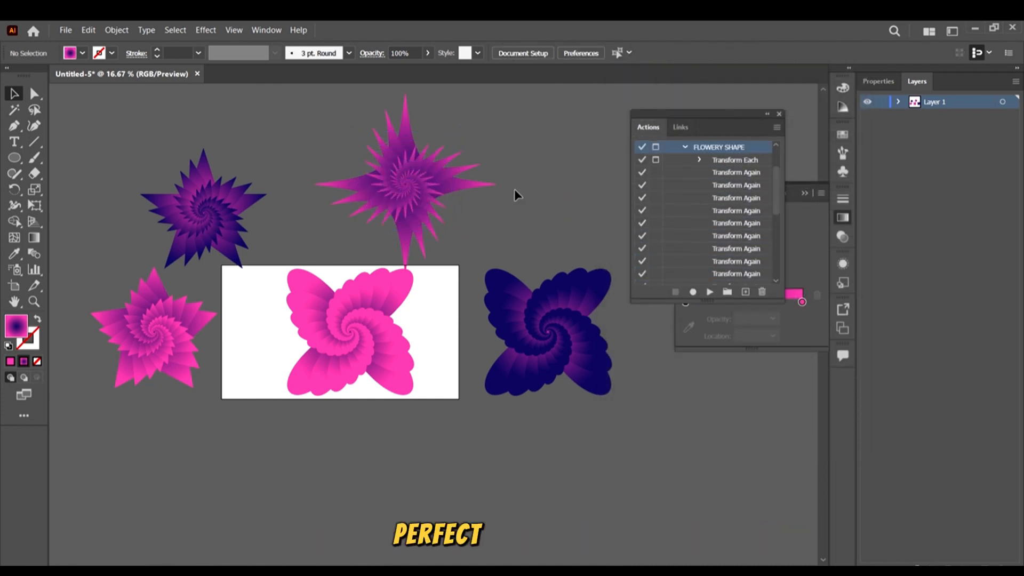
Place a copy of the large four-pointed base star below the pink star flower and reverse the copy's gradient.
{"action": "left_click", "coordinate": [476, 188]}
{"action": "left_click_drag", "start_coordinate": [476, 188], "coordinate": [273, 489]}
{"action": "scroll", "coordinate": [309, 473], "scroll_direction": "down", "scroll_amount": 3}
{"action": "scroll", "coordinate": [757, 182], "scroll_direction": "up", "scroll_amount": 2}
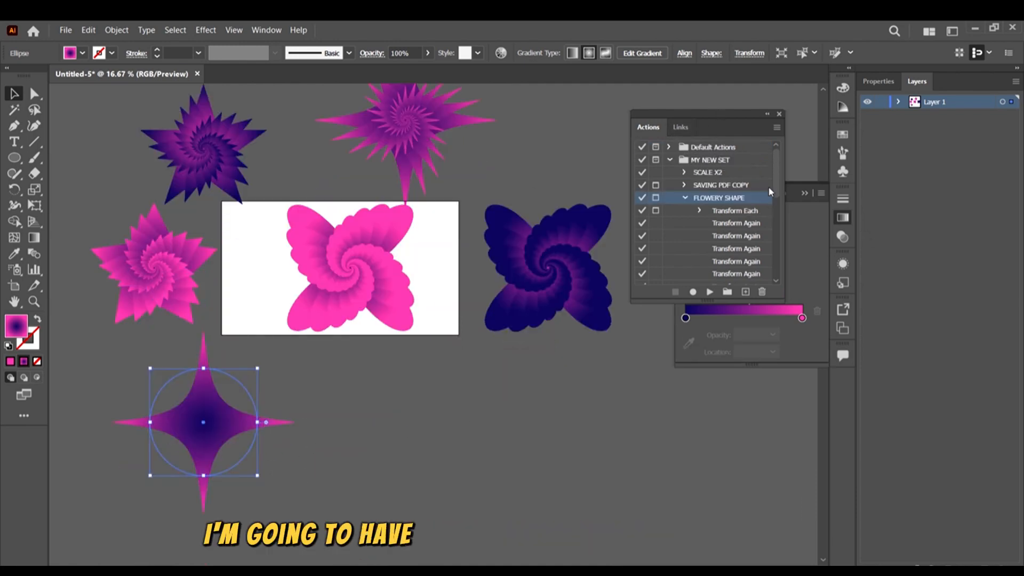
{"action": "left_click", "coordinate": [685, 198]}
{"action": "left_click", "coordinate": [805, 260]}
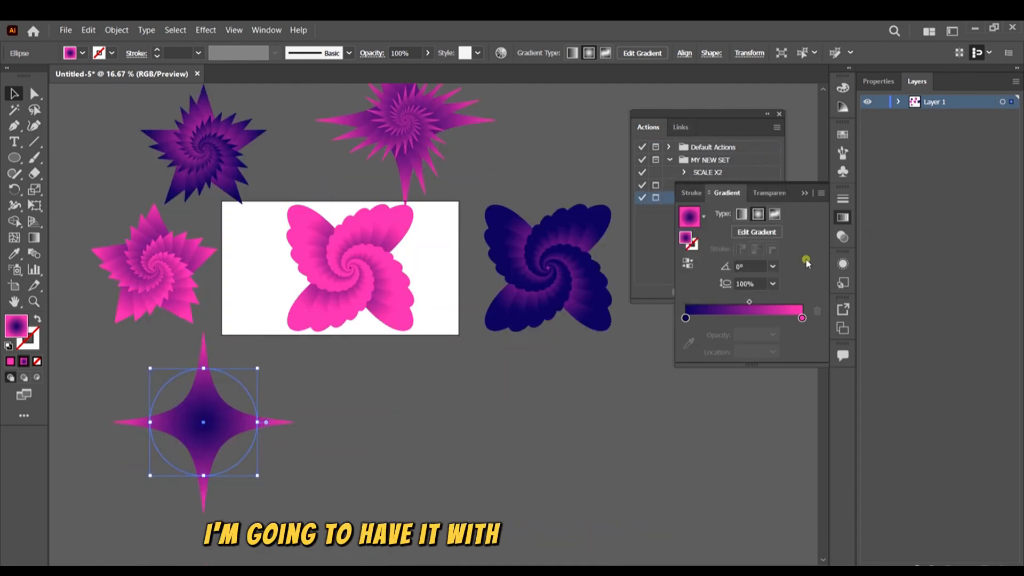
{"action": "left_click", "coordinate": [688, 263]}
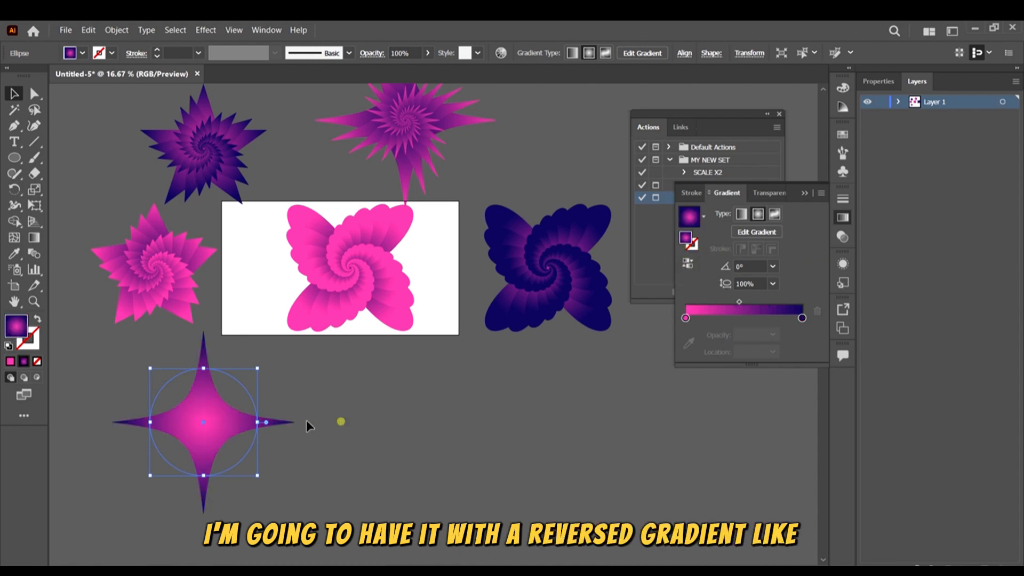
Play the FLOWERY SHAPE action on the reversed-gradient star, confirming Transform Each as a copy, and stop the interrupted playback.
{"action": "left_click", "coordinate": [723, 128]}
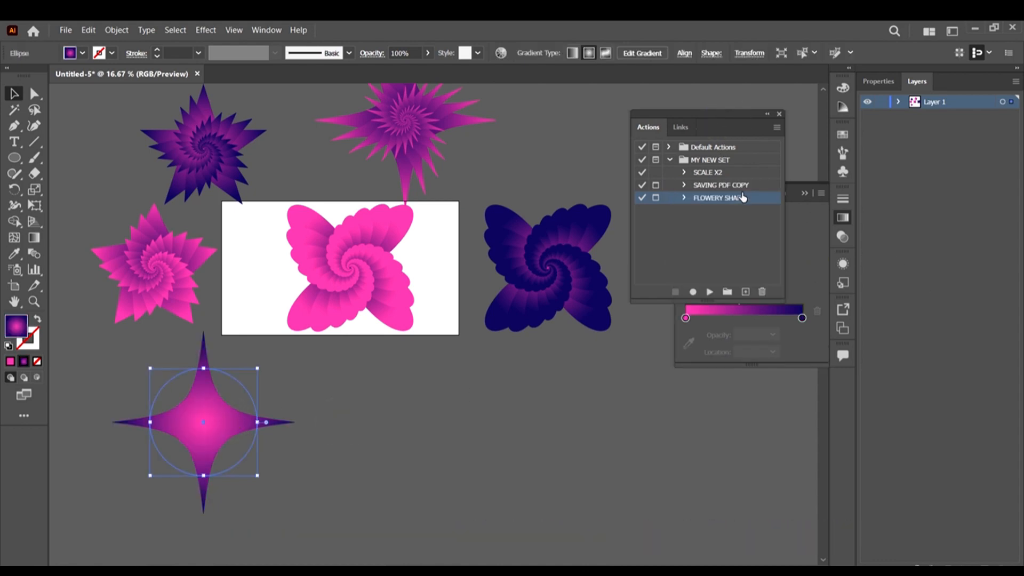
{"action": "left_click", "coordinate": [709, 292]}
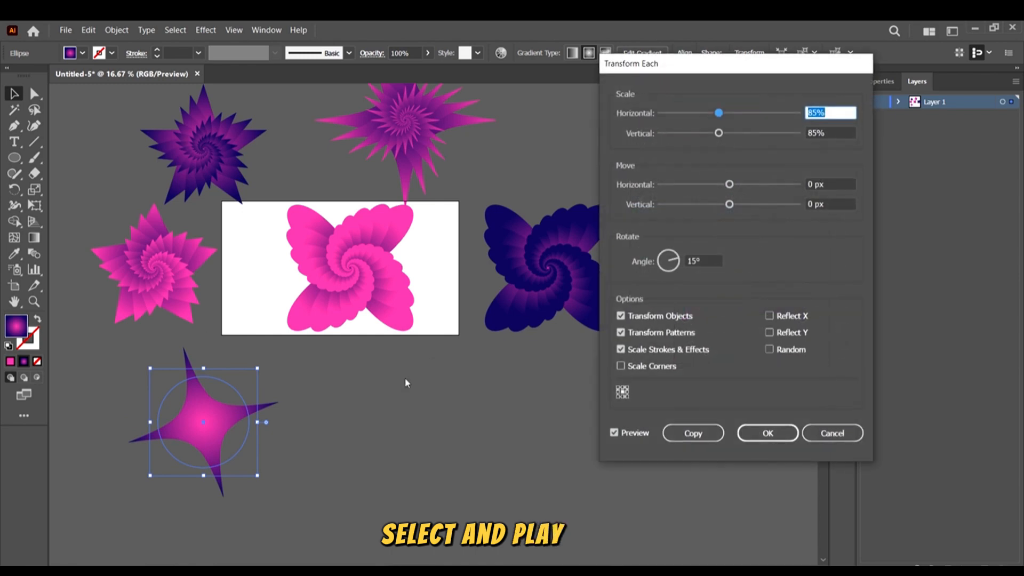
{"action": "left_click", "coordinate": [670, 435]}
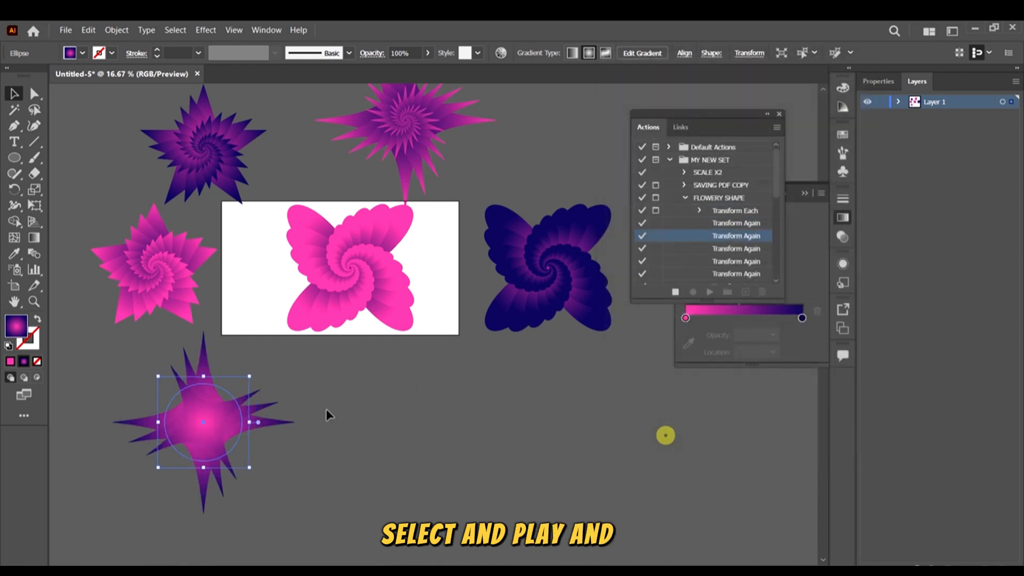
{"action": "left_click", "coordinate": [404, 444]}
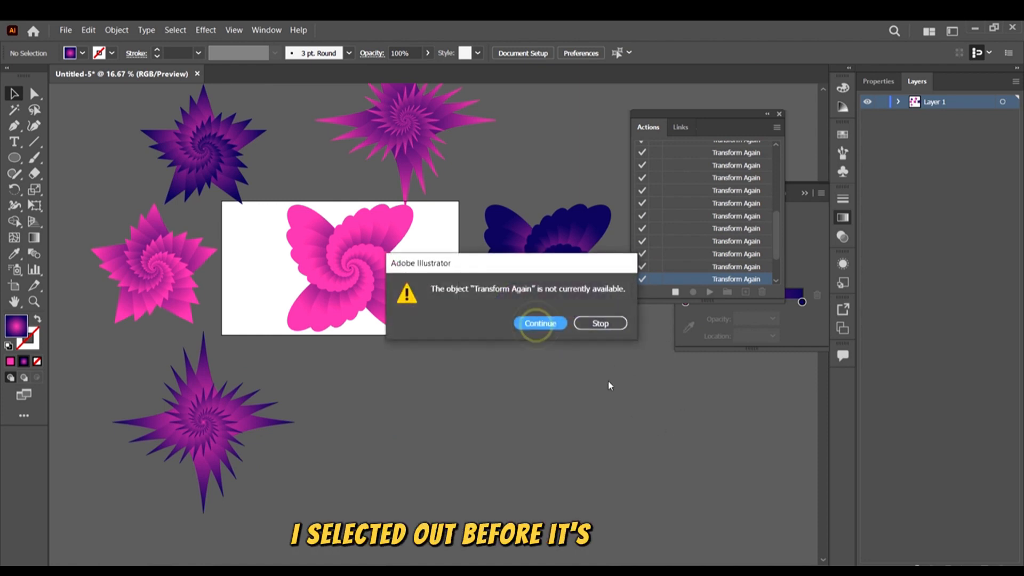
{"action": "left_click", "coordinate": [540, 323]}
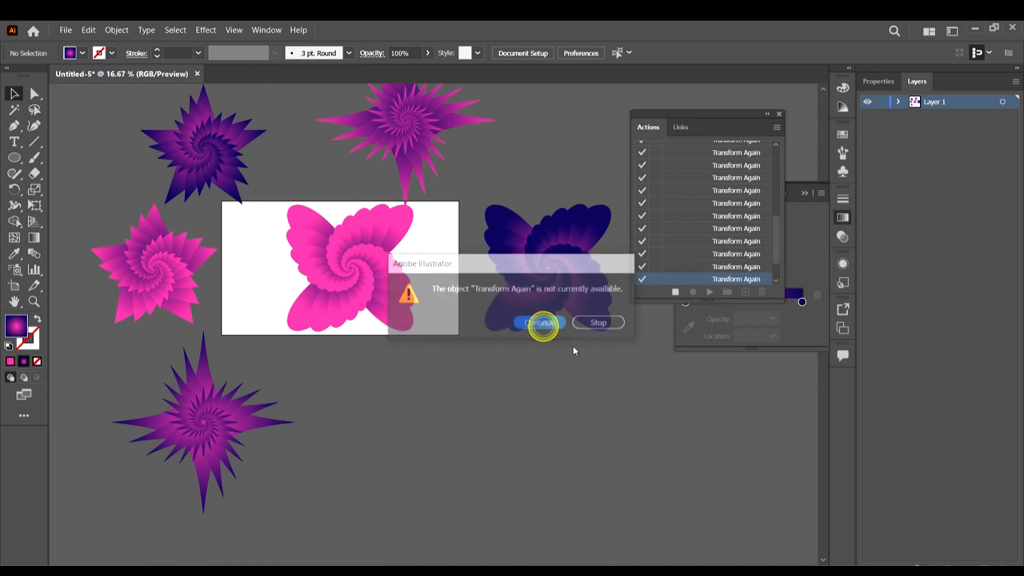
{"action": "left_click", "coordinate": [600, 323]}
{"action": "scroll", "coordinate": [287, 412], "scroll_direction": "down", "scroll_amount": 1}
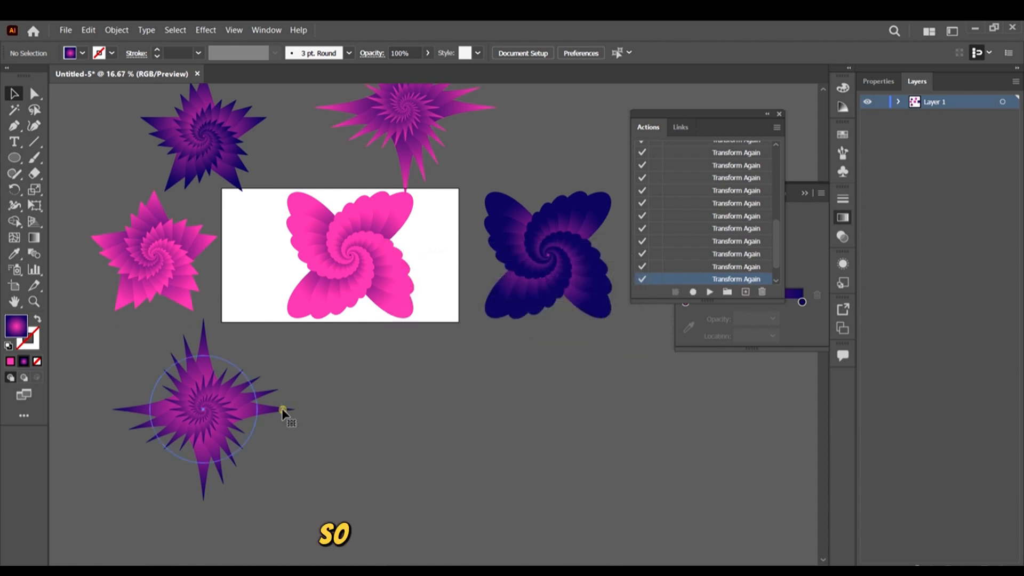
Place a copy of the four-pointed base star below the dark blue flower, then collapse the FLOWERY SHAPE action and select it.
{"action": "left_click", "coordinate": [282, 412]}
{"action": "left_click_drag", "start_coordinate": [282, 411], "coordinate": [561, 453]}
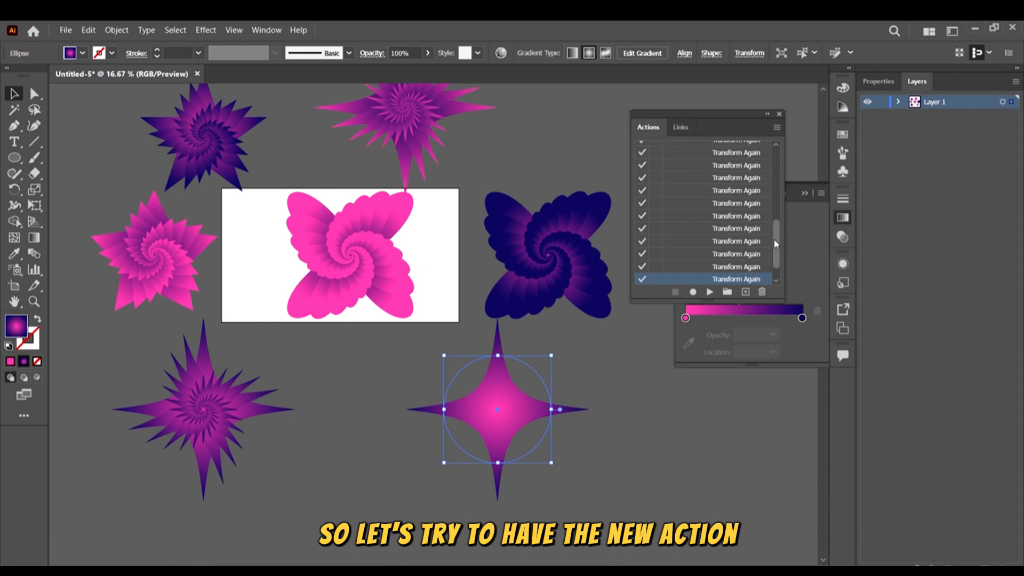
{"action": "left_click_drag", "start_coordinate": [775, 241], "coordinate": [777, 172]}
{"action": "left_click", "coordinate": [677, 196]}
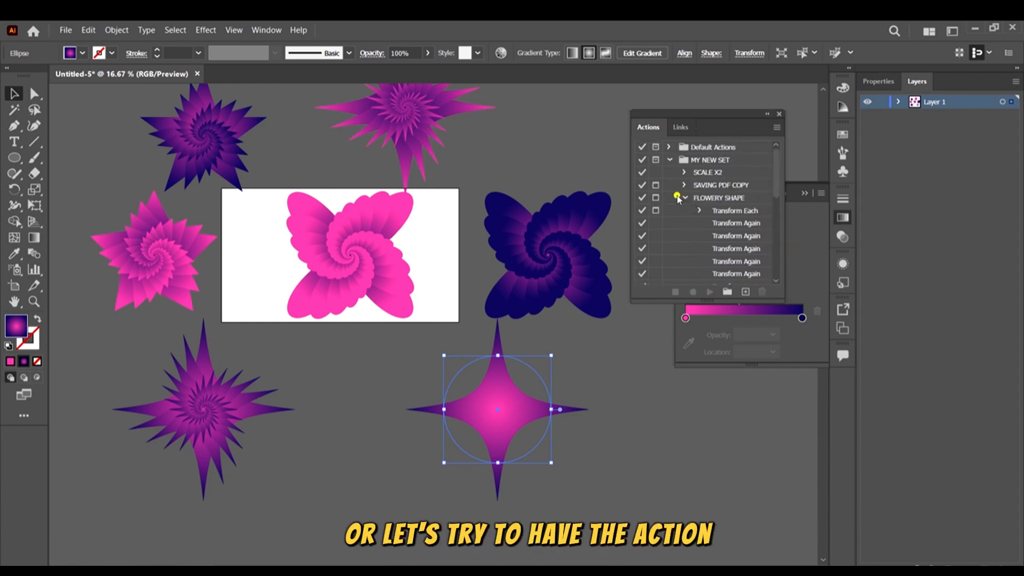
{"action": "left_click", "coordinate": [685, 198]}
{"action": "left_click", "coordinate": [706, 198]}
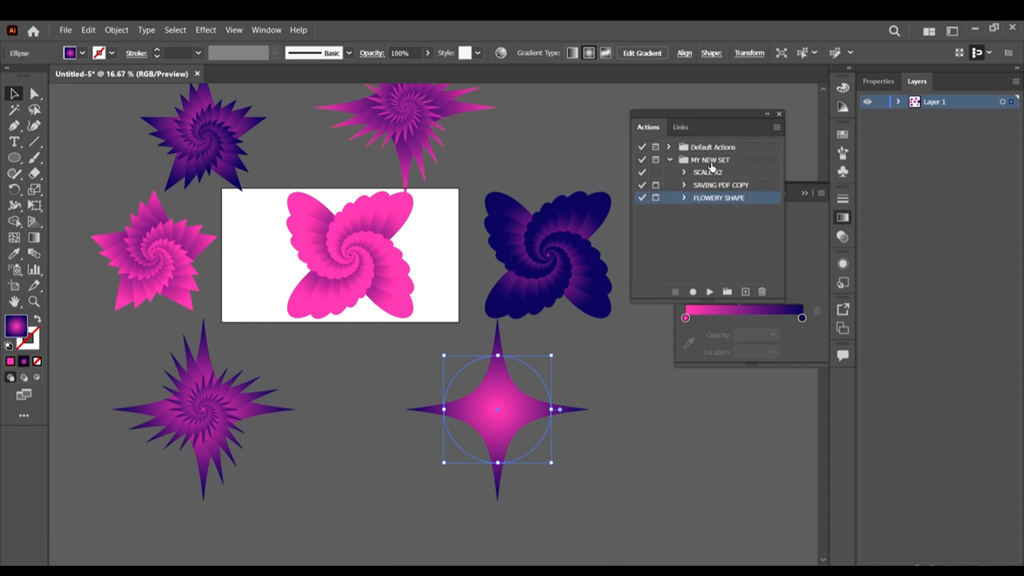
Rearrange the workspace so the Actions panel floats above the four-pointed star copy, leaving the star unobstructed.
{"action": "left_click_drag", "start_coordinate": [705, 117], "coordinate": [845, 89]}
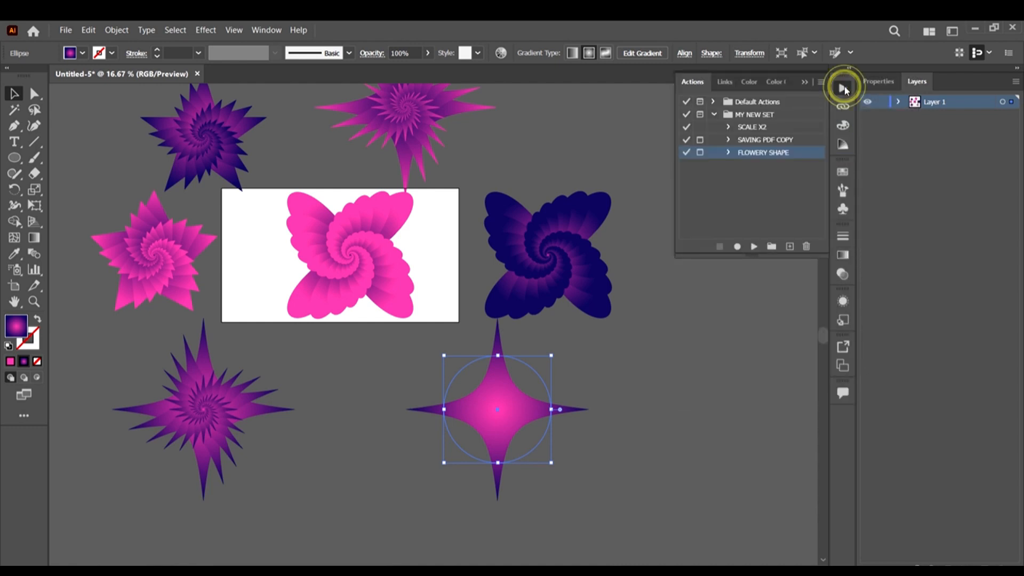
{"action": "left_click", "coordinate": [841, 141]}
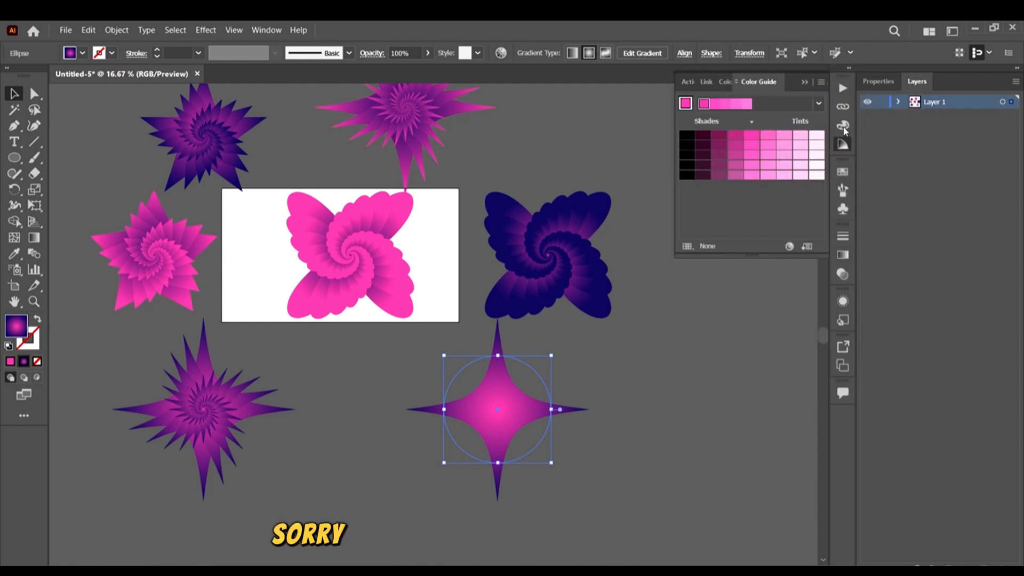
{"action": "left_click", "coordinate": [843, 124]}
{"action": "left_click", "coordinate": [844, 89]}
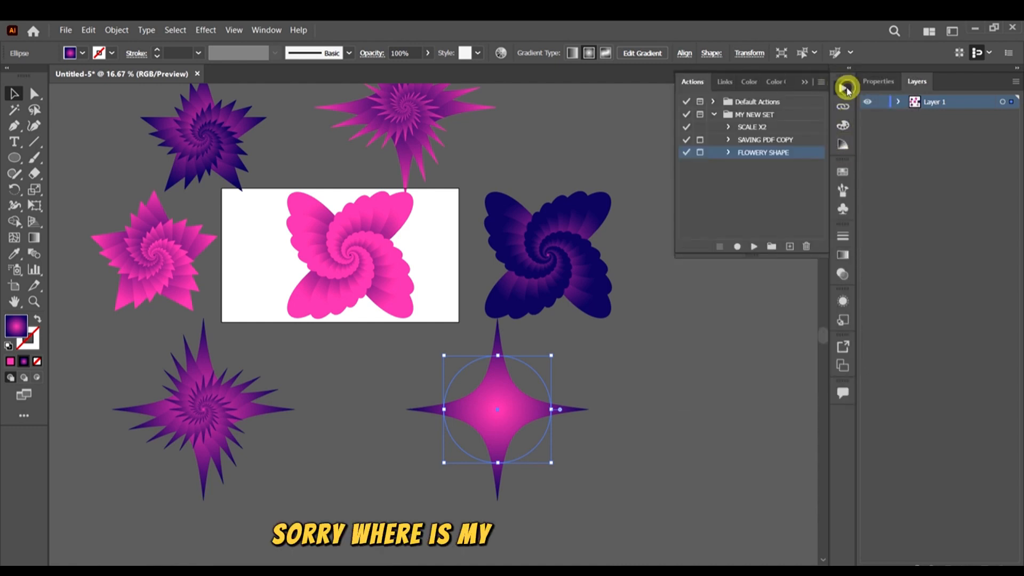
{"action": "left_click_drag", "start_coordinate": [678, 81], "coordinate": [636, 310]}
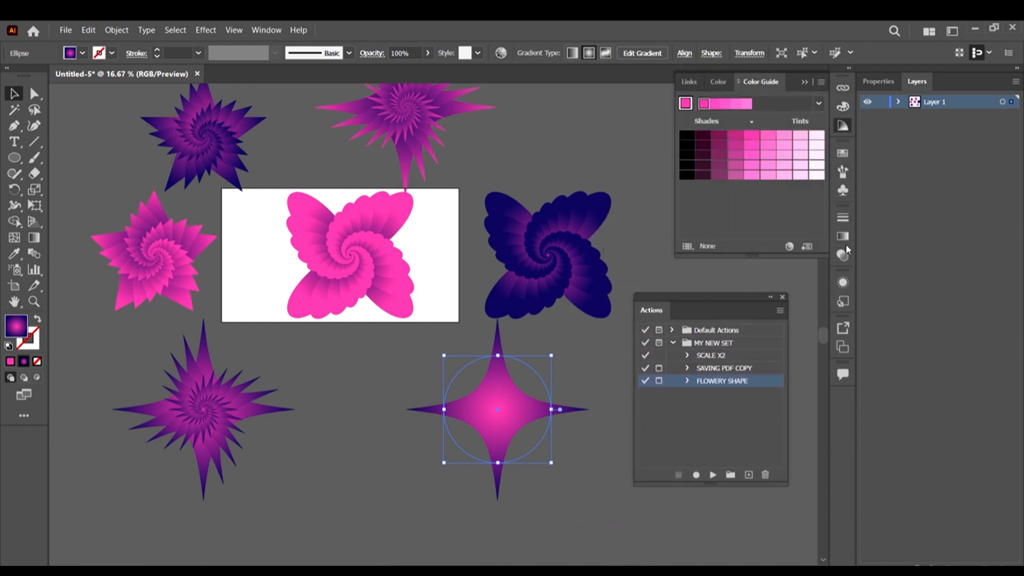
{"action": "left_click", "coordinate": [917, 252]}
{"action": "mouse_move", "coordinate": [704, 300]}
{"action": "left_mouse_down"}
{"action": "mouse_move", "coordinate": [719, 289]}
{"action": "mouse_move", "coordinate": [713, 297]}
{"action": "left_mouse_up"}
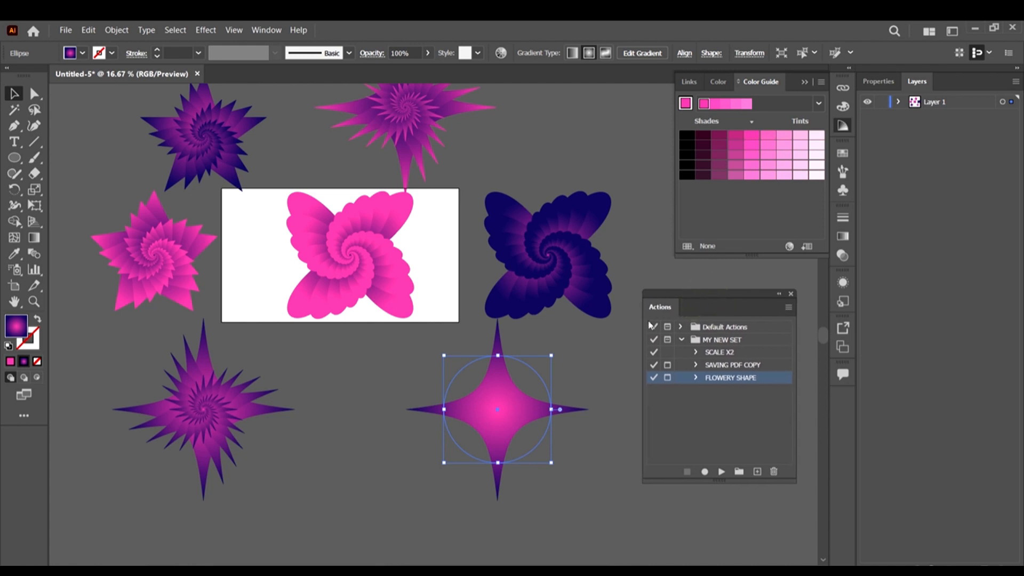
{"action": "scroll", "coordinate": [416, 330], "scroll_direction": "right", "scroll_amount": 1}
{"action": "scroll", "coordinate": [416, 332], "scroll_direction": "up", "scroll_amount": 1}
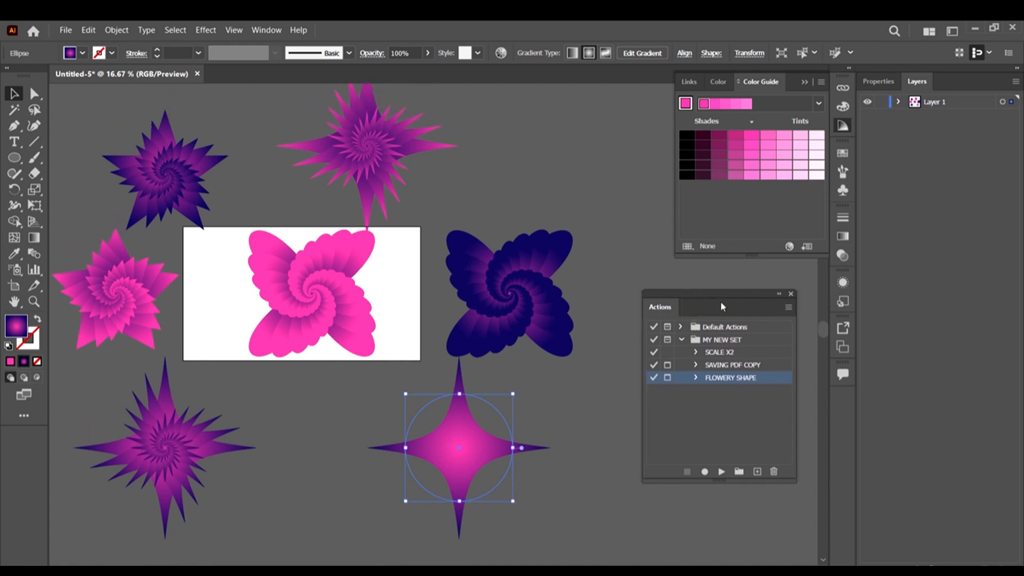
{"action": "left_click_drag", "start_coordinate": [727, 298], "coordinate": [572, 109]}
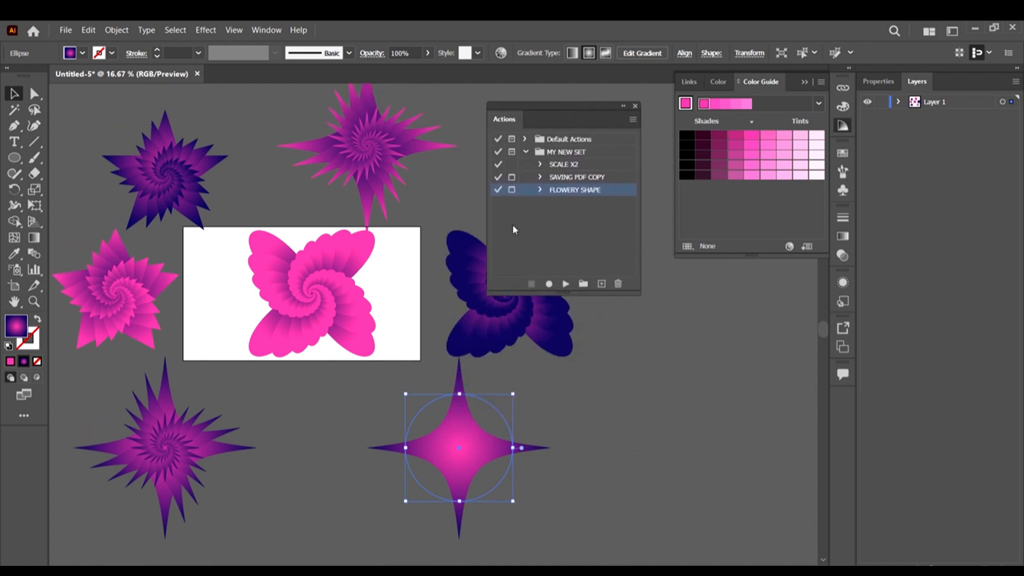
Move the four-pointed star copy closer to the artboard's lower edge and reverse its radial gradient.
{"action": "left_click_drag", "start_coordinate": [462, 453], "coordinate": [408, 432]}
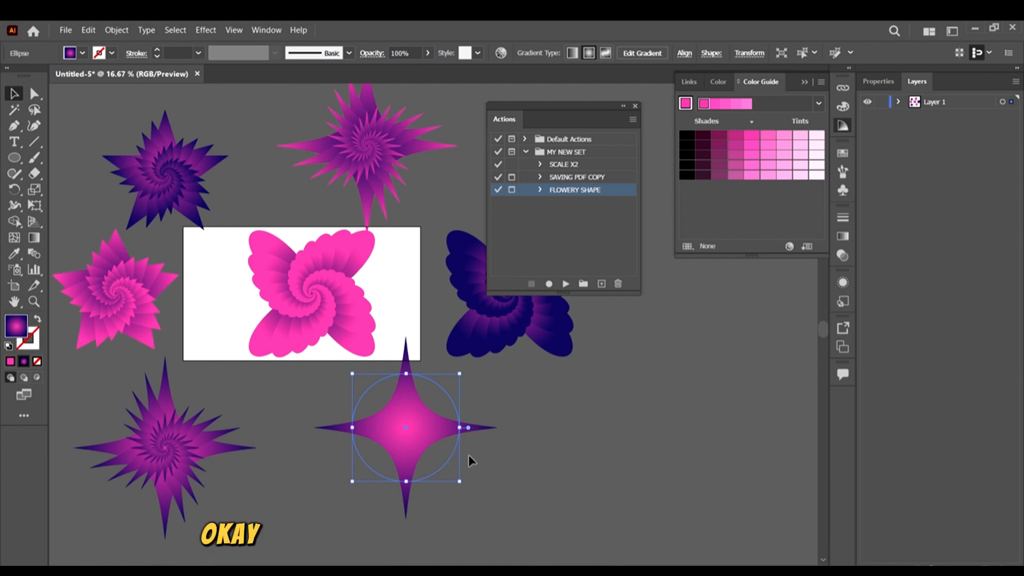
{"action": "left_click", "coordinate": [842, 236]}
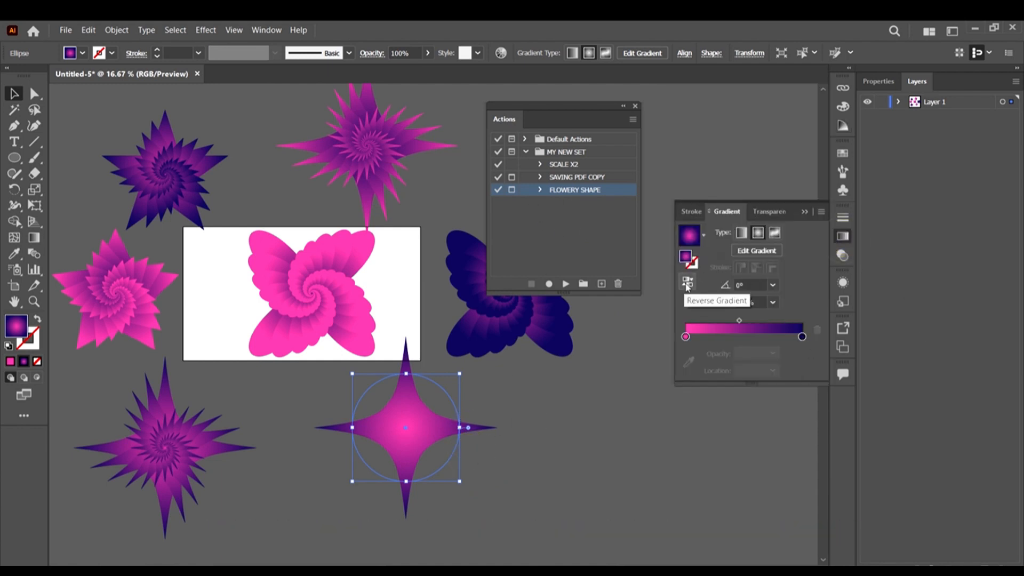
{"action": "left_click", "coordinate": [688, 283]}
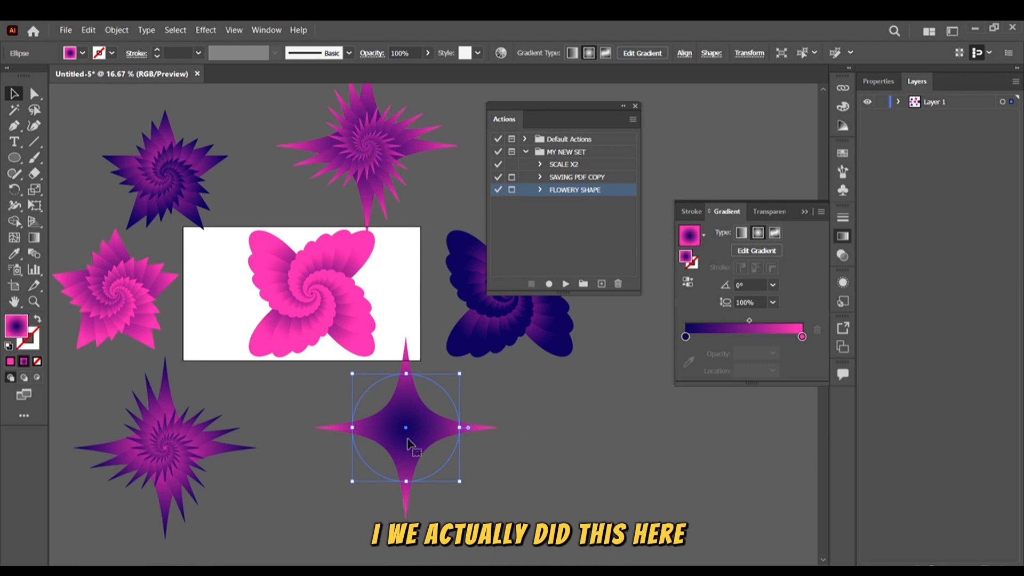
{"action": "left_click_drag", "start_coordinate": [406, 434], "coordinate": [422, 431]}
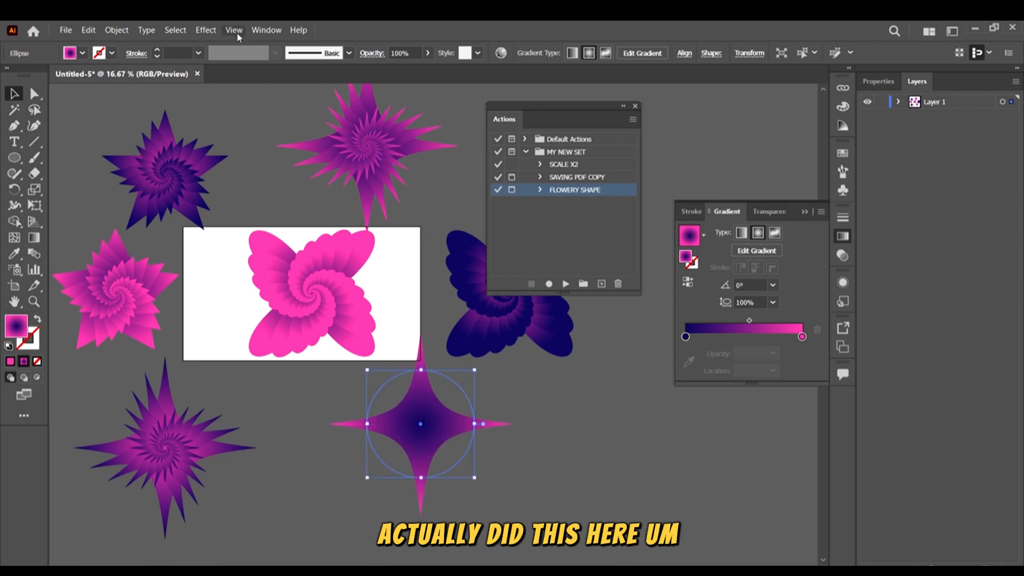
Apply a Twist effect with an angle of 180° to the four-pointed star below the artboard.
{"action": "left_click", "coordinate": [206, 29]}
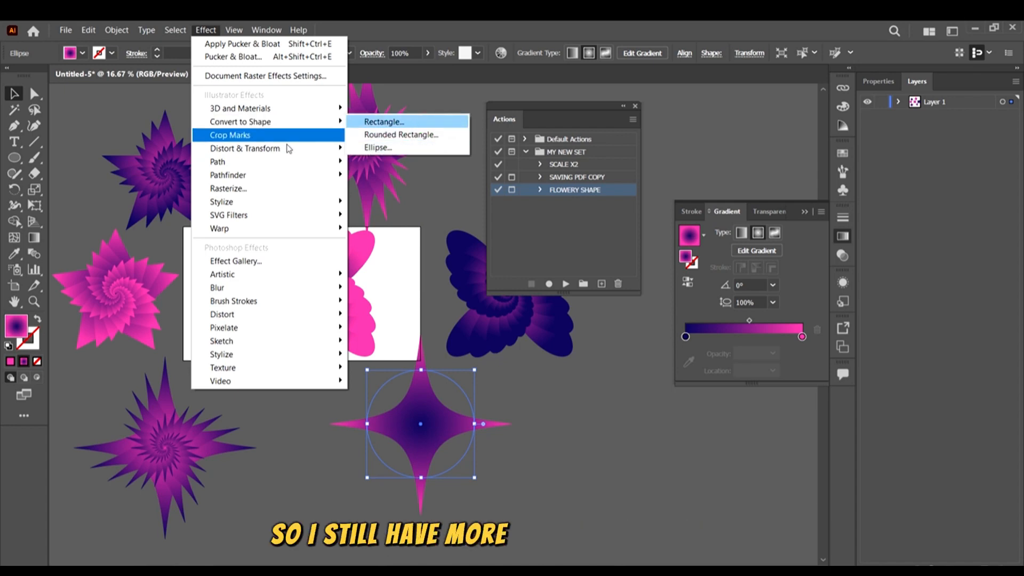
{"action": "mouse_move", "coordinate": [287, 148]}
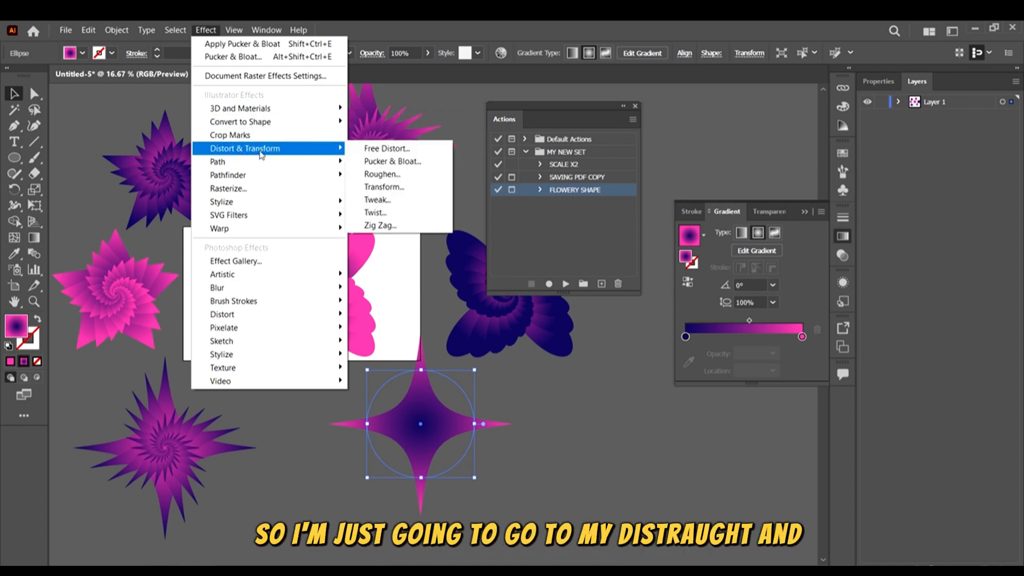
{"action": "left_click", "coordinate": [412, 213]}
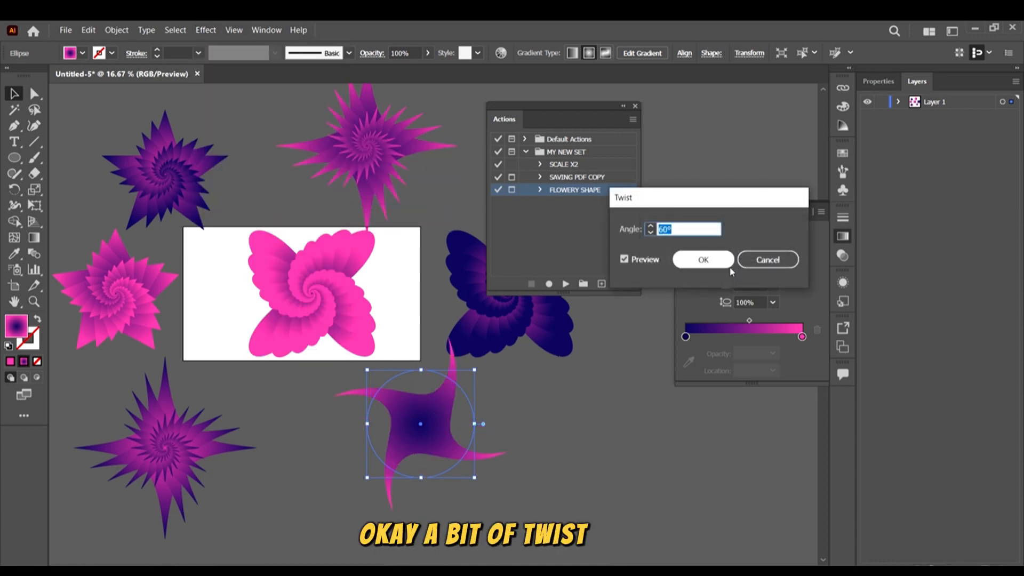
{"action": "left_click", "coordinate": [652, 227]}
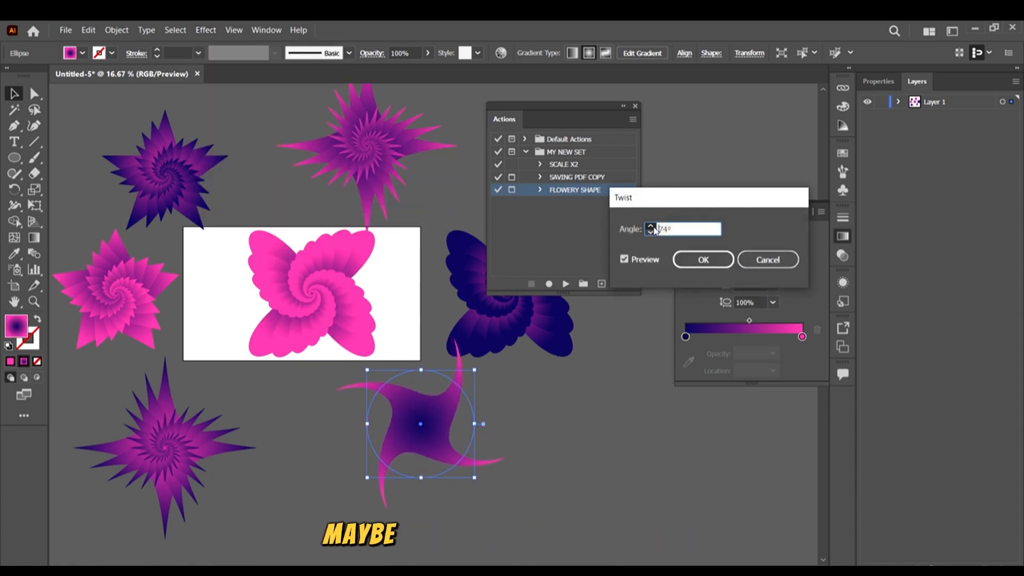
{"action": "left_click", "coordinate": [651, 227]}
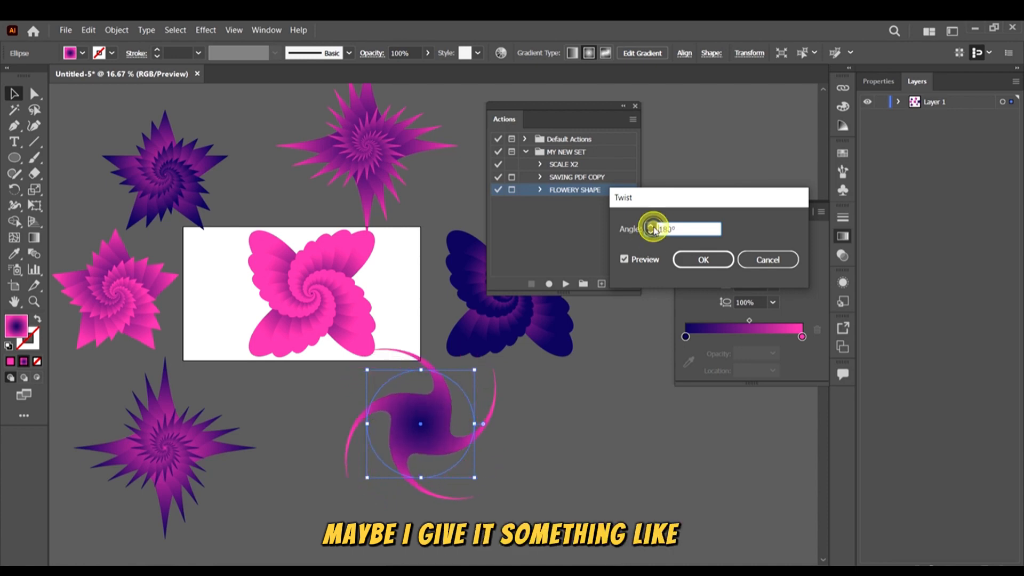
{"action": "left_click", "coordinate": [698, 261]}
{"action": "left_click", "coordinate": [555, 441]}
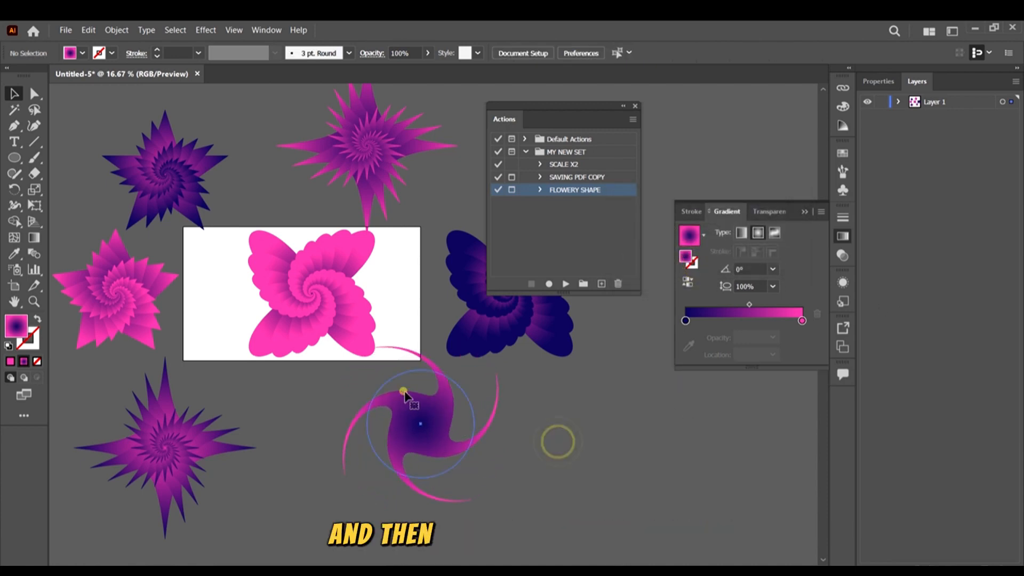
Shift the twisted star slightly away from the artboard and play the FLOWERY SHAPE action on it, confirming Transform Each as a copy.
{"action": "left_click_drag", "start_coordinate": [404, 413], "coordinate": [450, 442]}
{"action": "left_click", "coordinate": [585, 190]}
{"action": "left_click", "coordinate": [566, 284]}
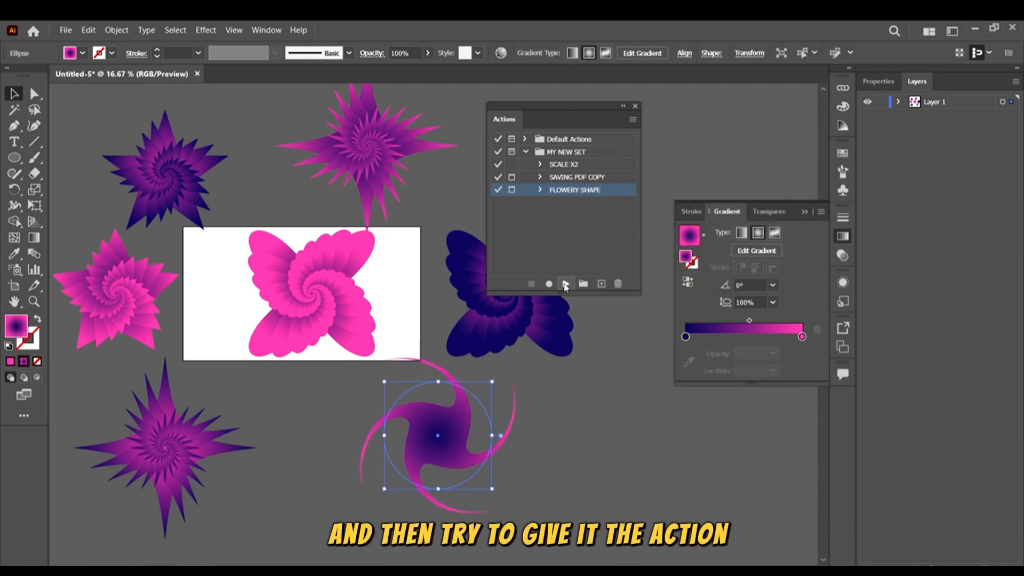
{"action": "left_click", "coordinate": [693, 431]}
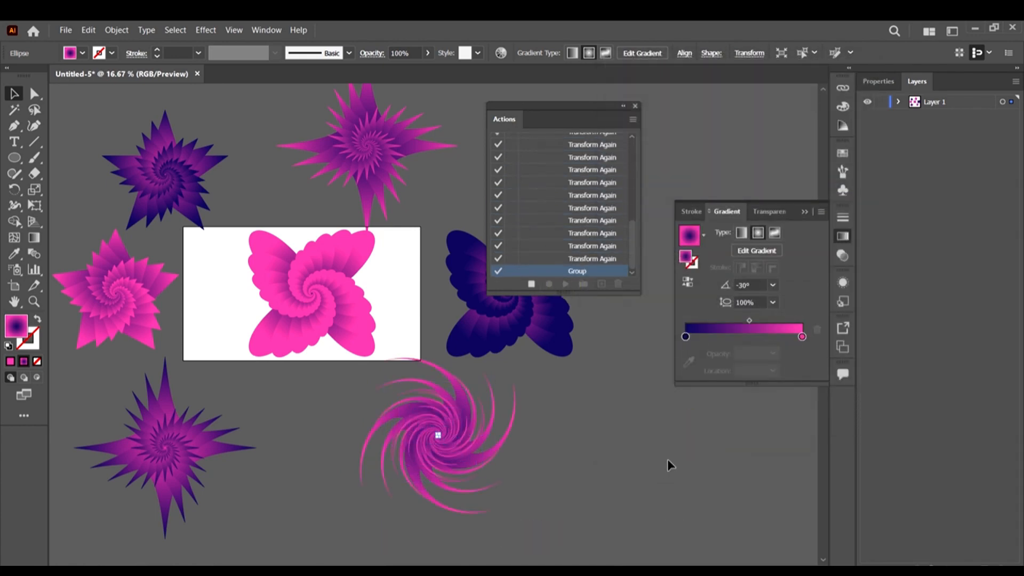
{"action": "left_click", "coordinate": [668, 459]}
Examine the twisted star's spiral detail up close and survey all the flower shapes around the artboard.
{"action": "scroll", "coordinate": [603, 431], "scroll_direction": "down", "scroll_amount": 1}
{"action": "scroll", "coordinate": [514, 427], "scroll_direction": "up", "scroll_amount": 4}
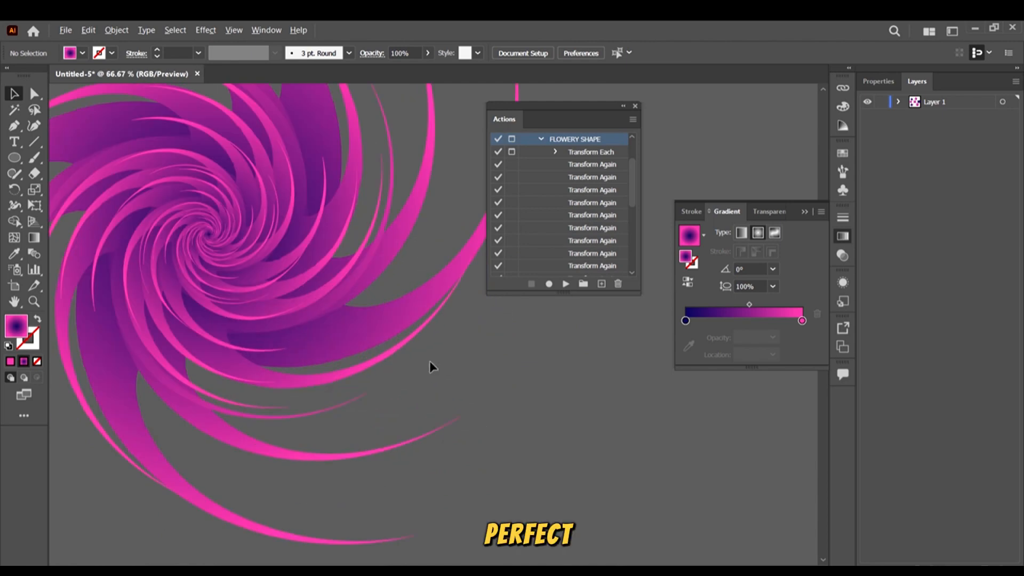
{"action": "scroll", "coordinate": [466, 368], "scroll_direction": "down", "scroll_amount": 4}
{"action": "scroll", "coordinate": [388, 344], "scroll_direction": "up", "scroll_amount": 5}
{"action": "scroll", "coordinate": [372, 311], "scroll_direction": "down", "scroll_amount": 5}
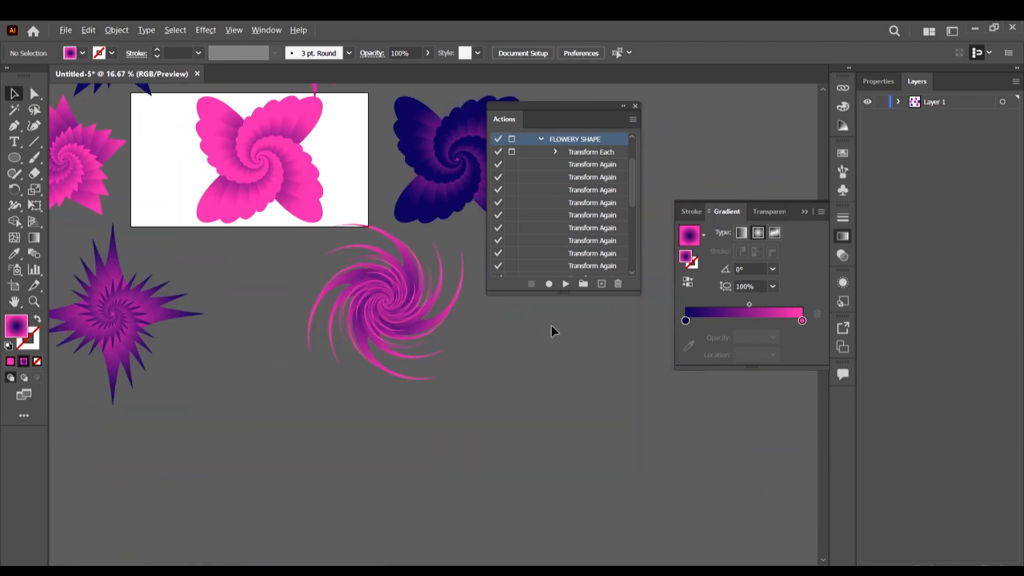
{"action": "scroll", "coordinate": [441, 318], "scroll_direction": "down", "scroll_amount": 3}
{"action": "scroll", "coordinate": [388, 229], "scroll_direction": "up", "scroll_amount": 4}
{"action": "scroll", "coordinate": [219, 277], "scroll_direction": "down", "scroll_amount": 4}
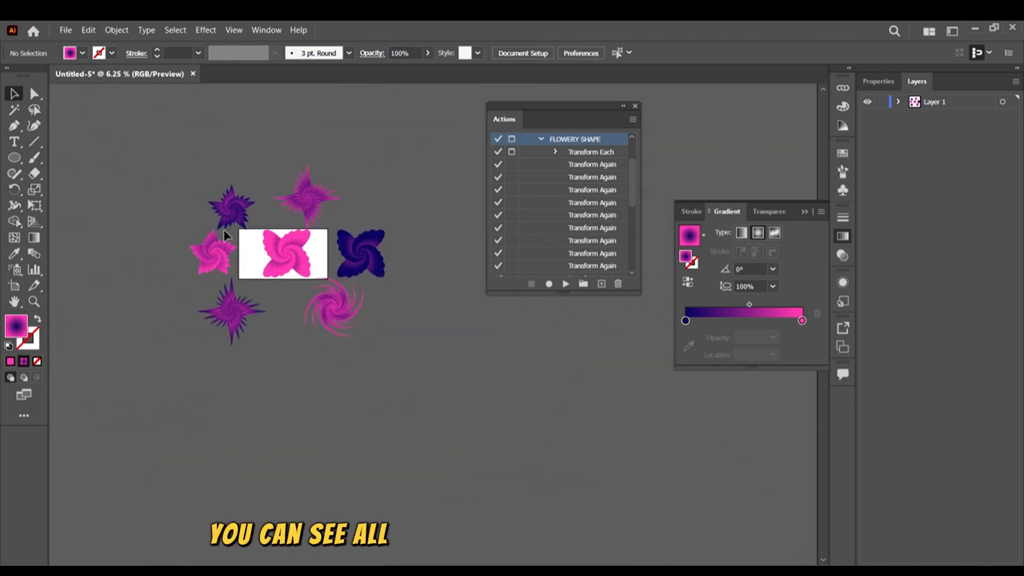
{"action": "scroll", "coordinate": [270, 240], "scroll_direction": "up", "scroll_amount": 3}
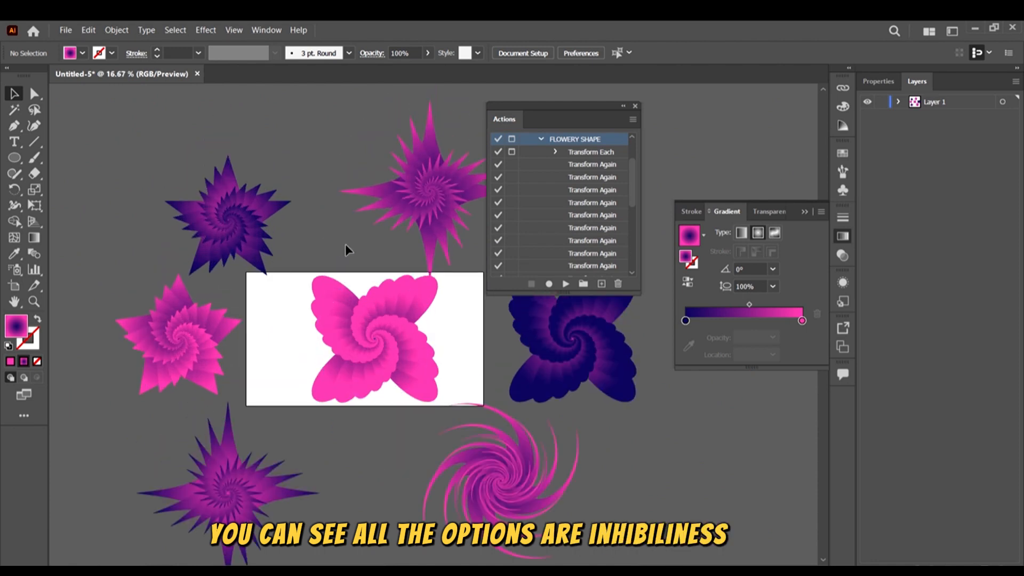
{"action": "scroll", "coordinate": [373, 270], "scroll_direction": "down", "scroll_amount": 1}
{"action": "scroll", "coordinate": [419, 267], "scroll_direction": "down", "scroll_amount": 1}
Move the Actions panel away from the pink flower and collapse the FLOWERY SHAPE action's list of recorded steps.
{"action": "left_click_drag", "start_coordinate": [581, 112], "coordinate": [638, 97]}
{"action": "left_click", "coordinate": [594, 126]}
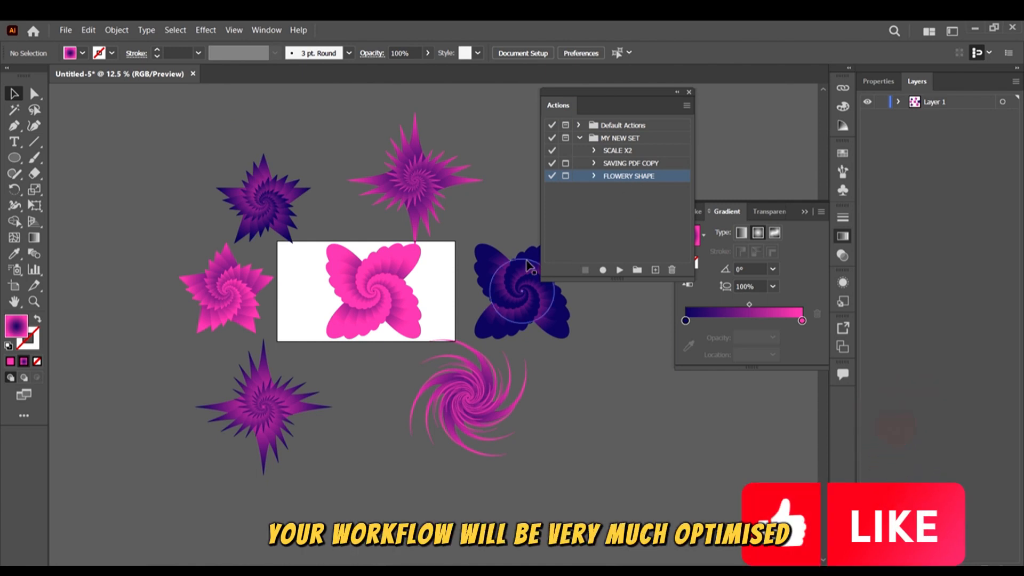
{"action": "scroll", "coordinate": [525, 267], "scroll_direction": "right", "scroll_amount": 1}
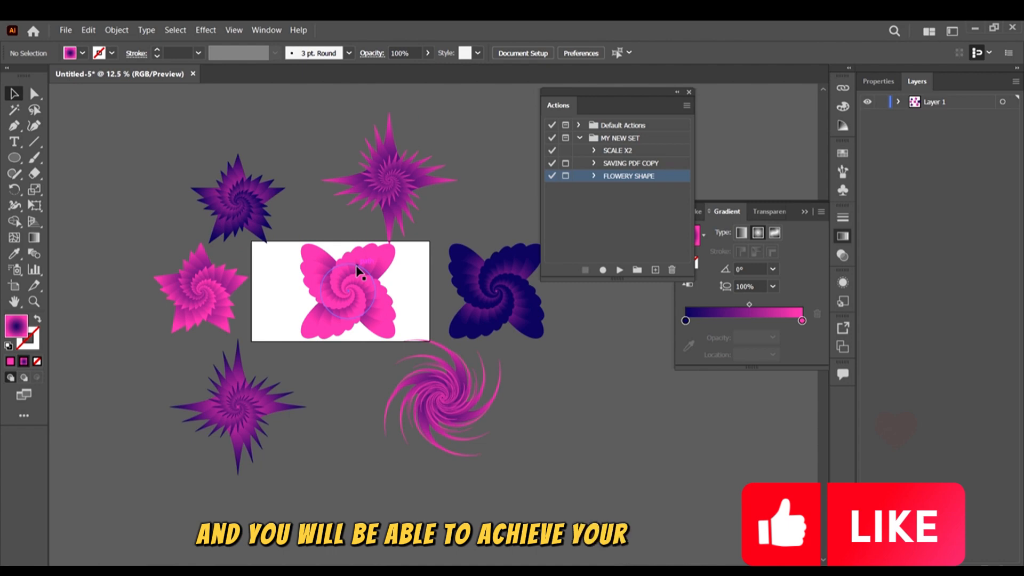